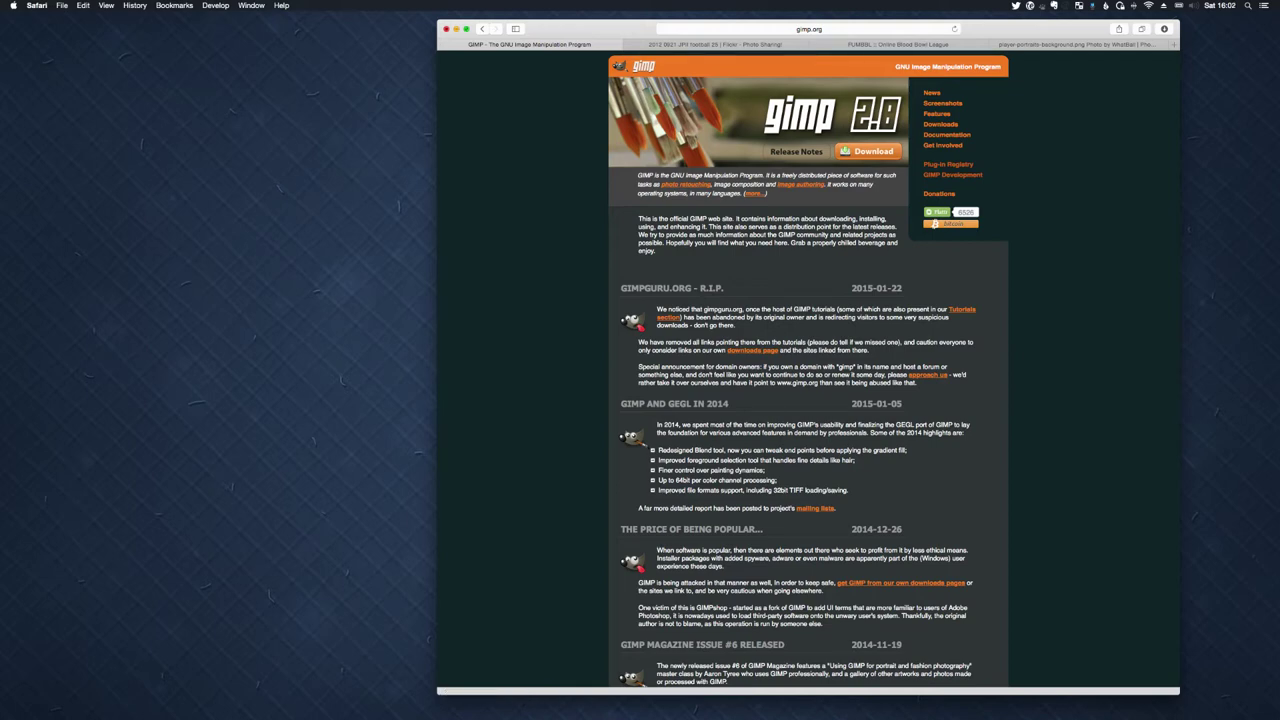
- Minimize the Safari window and launch GIMP through a system search for "gimp"
key("super+m")
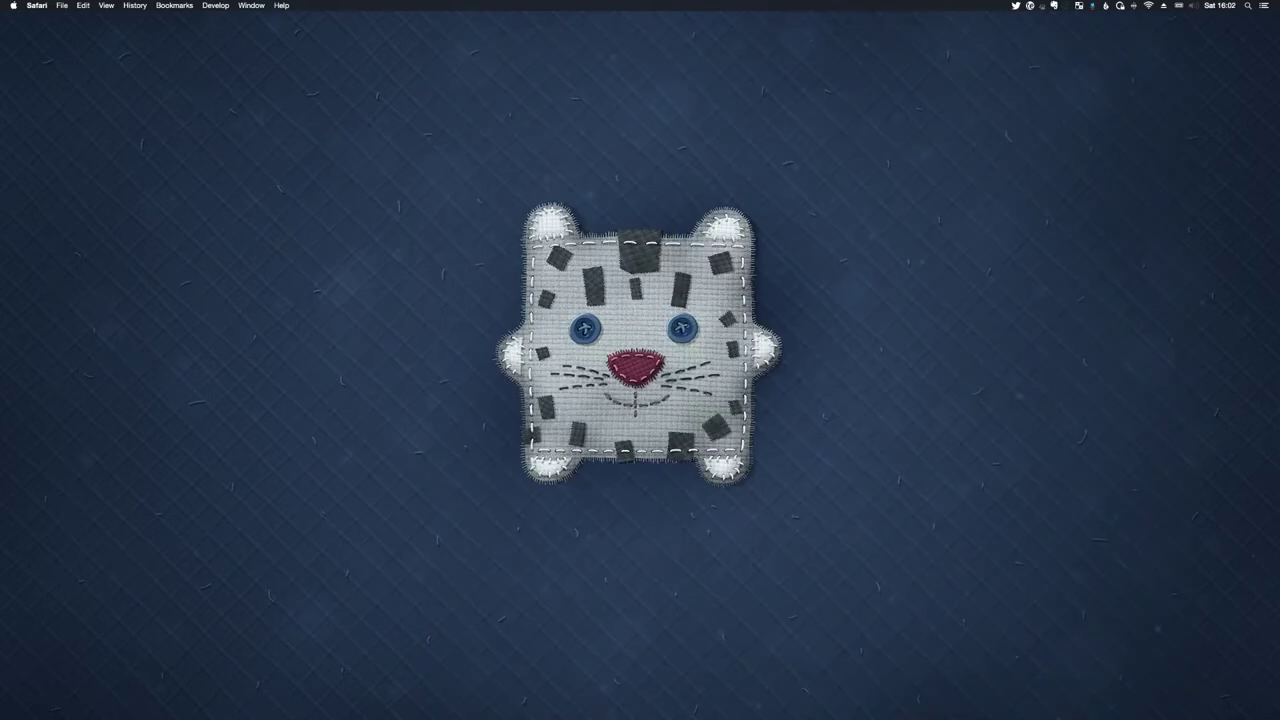
key("super+space")
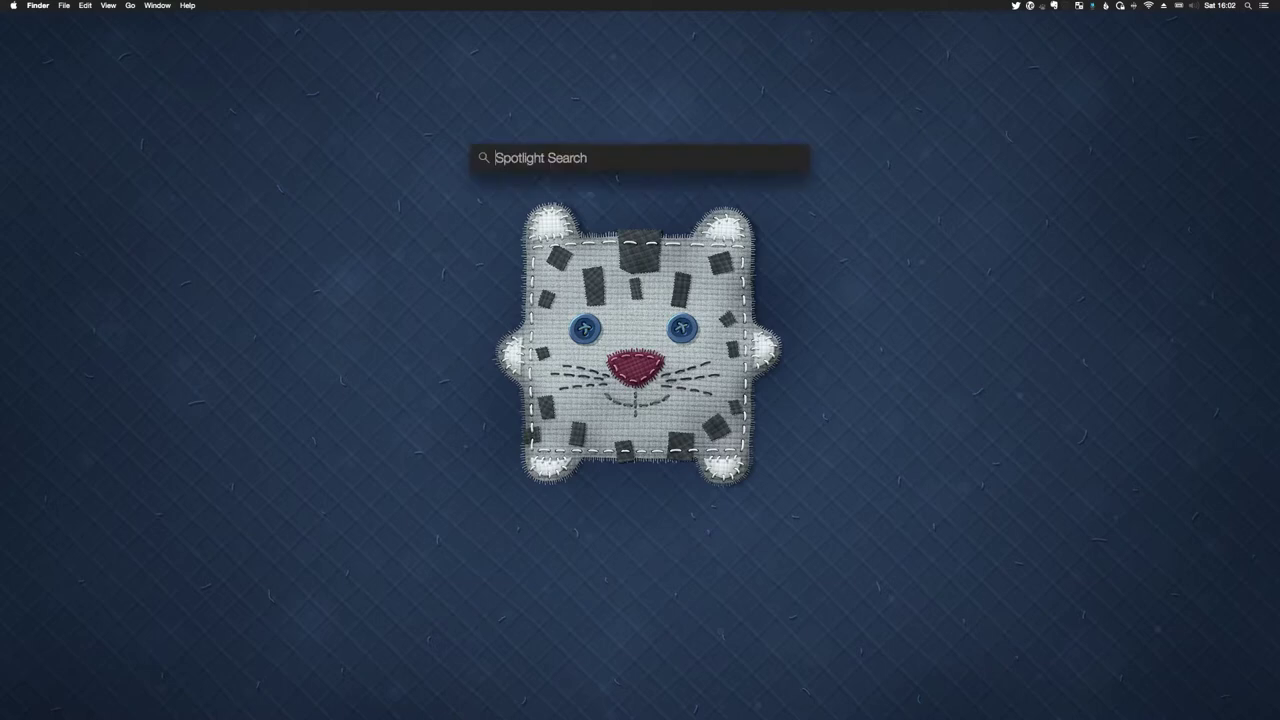
type("gimp")
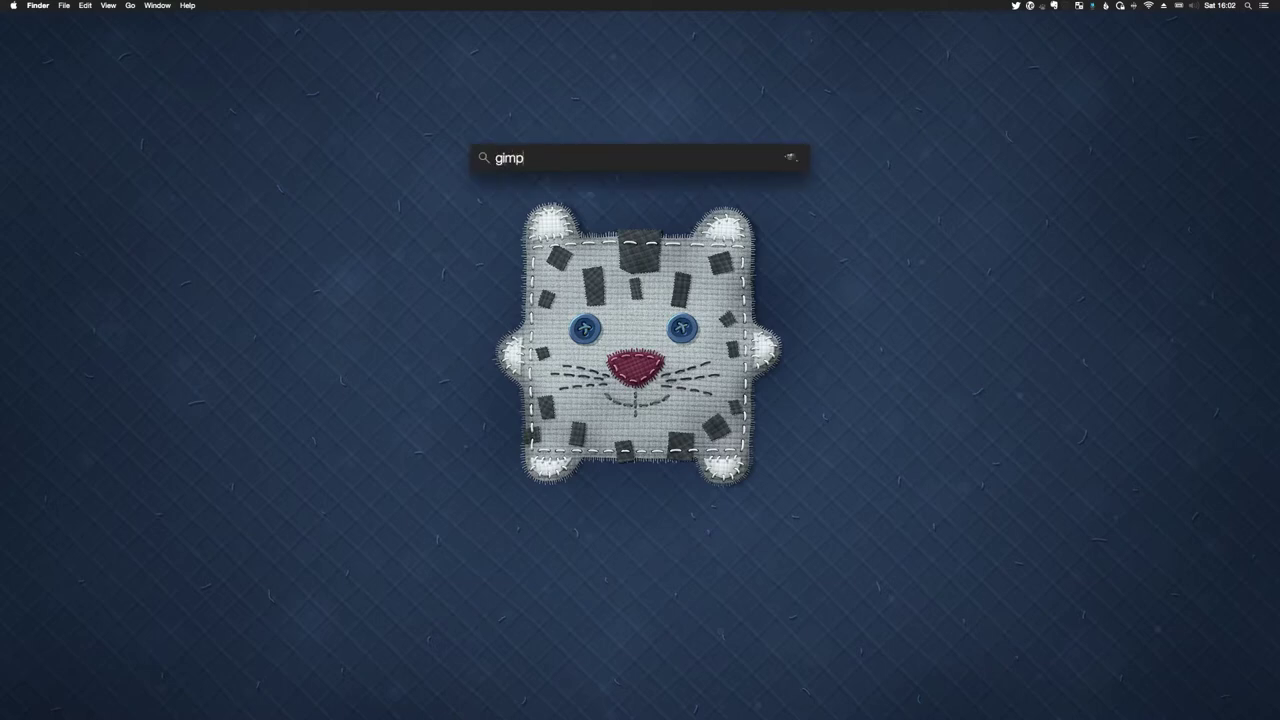
key("Return")
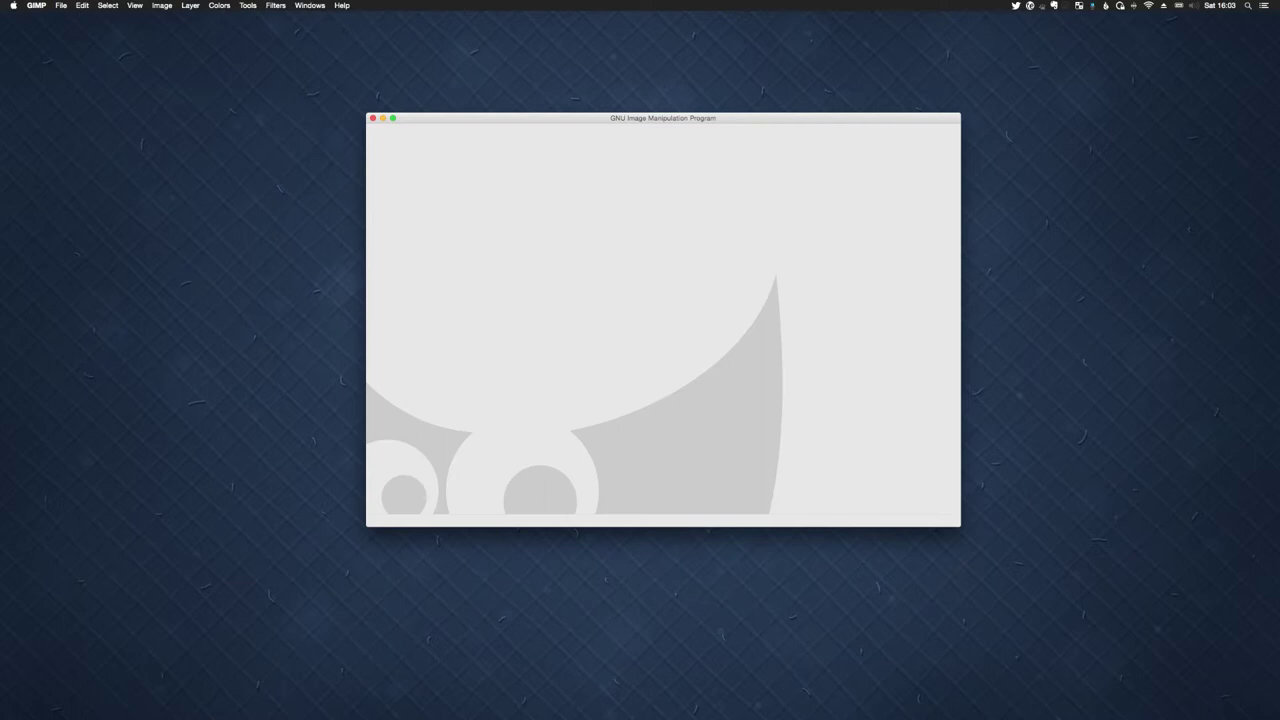
- Open a new toolbox, widen it so the tools fill several columns, and place it beside the empty image window
left_click(310, 5)
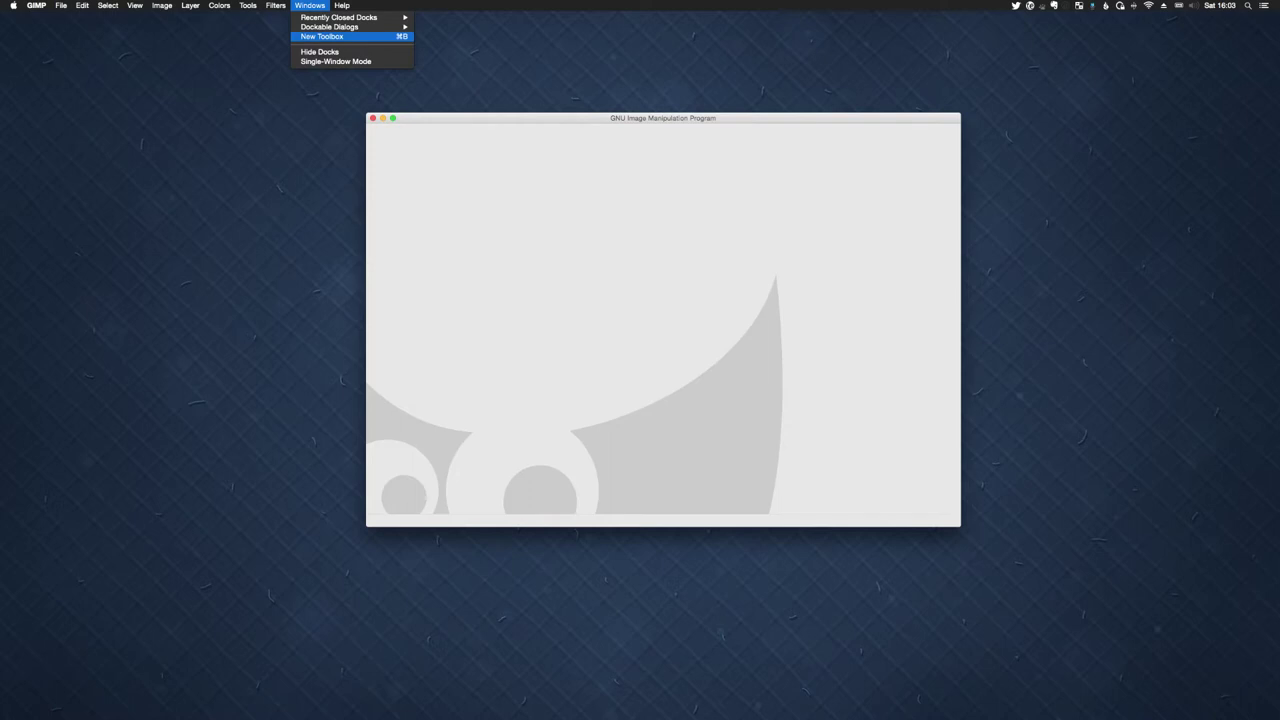
key("Return")
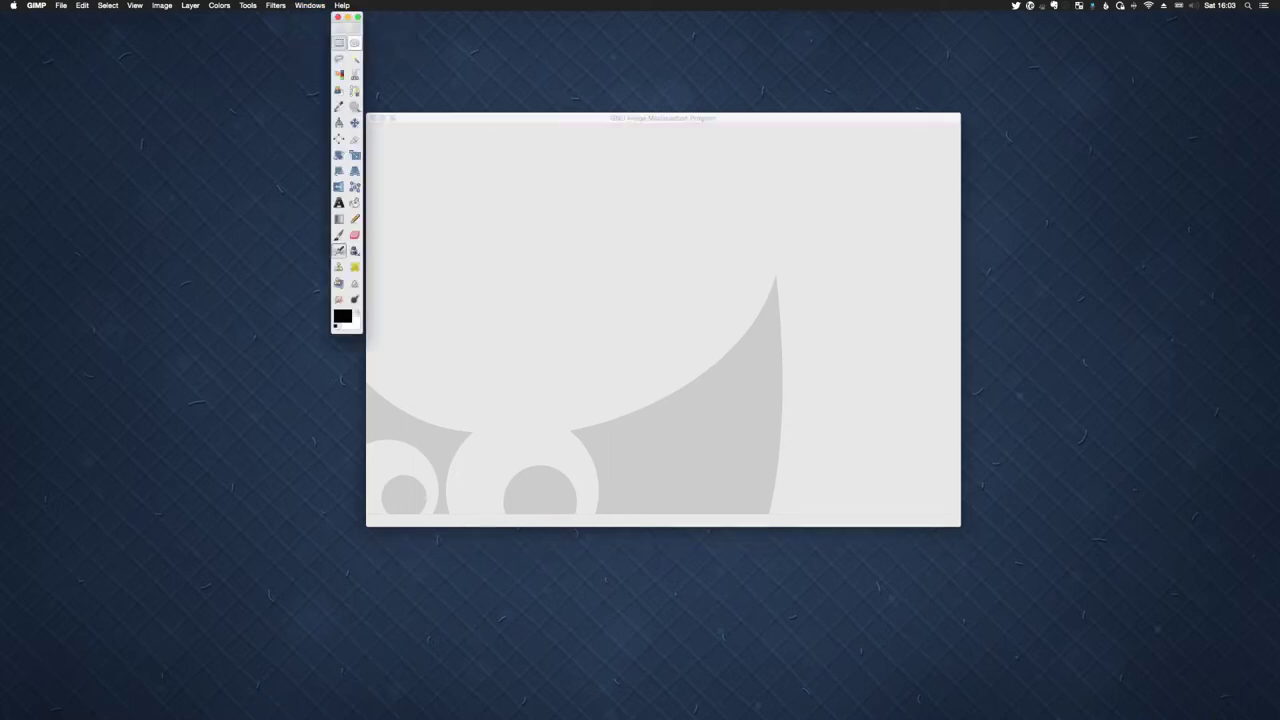
left_click_drag(347, 17, 163, 48)
left_click_drag(179, 364, 242, 342)
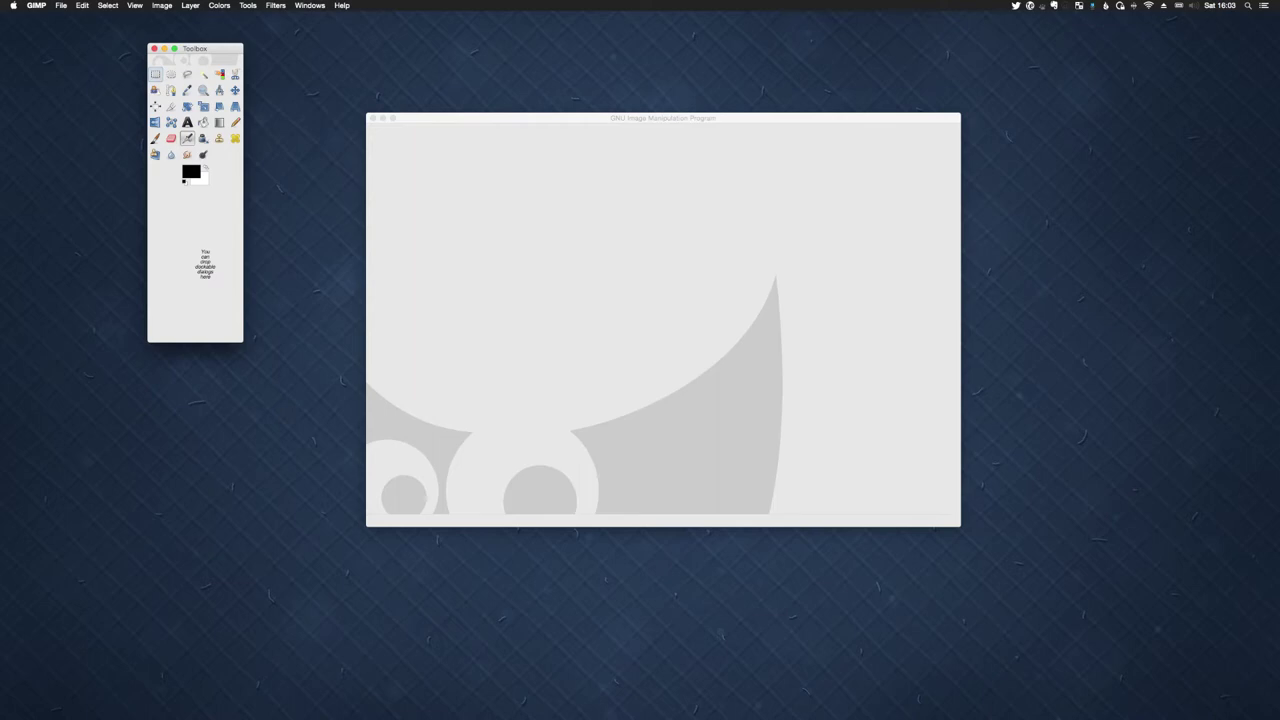
left_click_drag(210, 48, 207, 75)
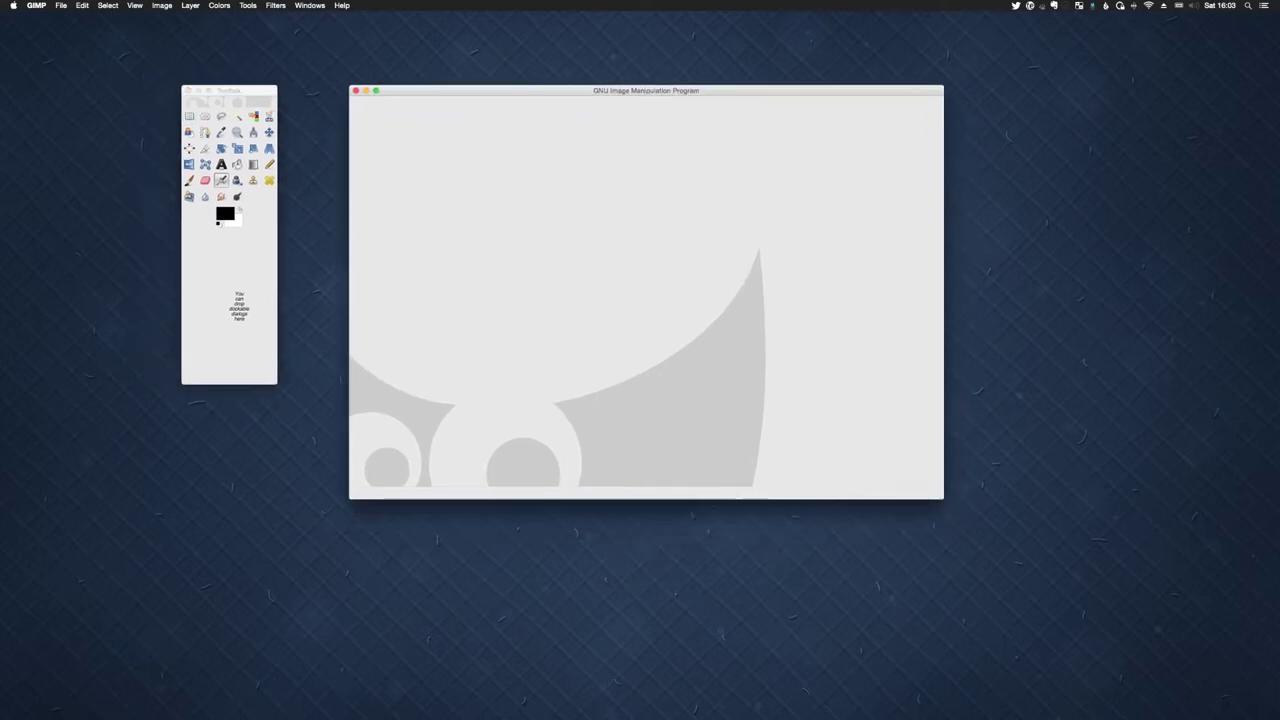
- Switch the workspace to single-window mode
left_click(309, 5)
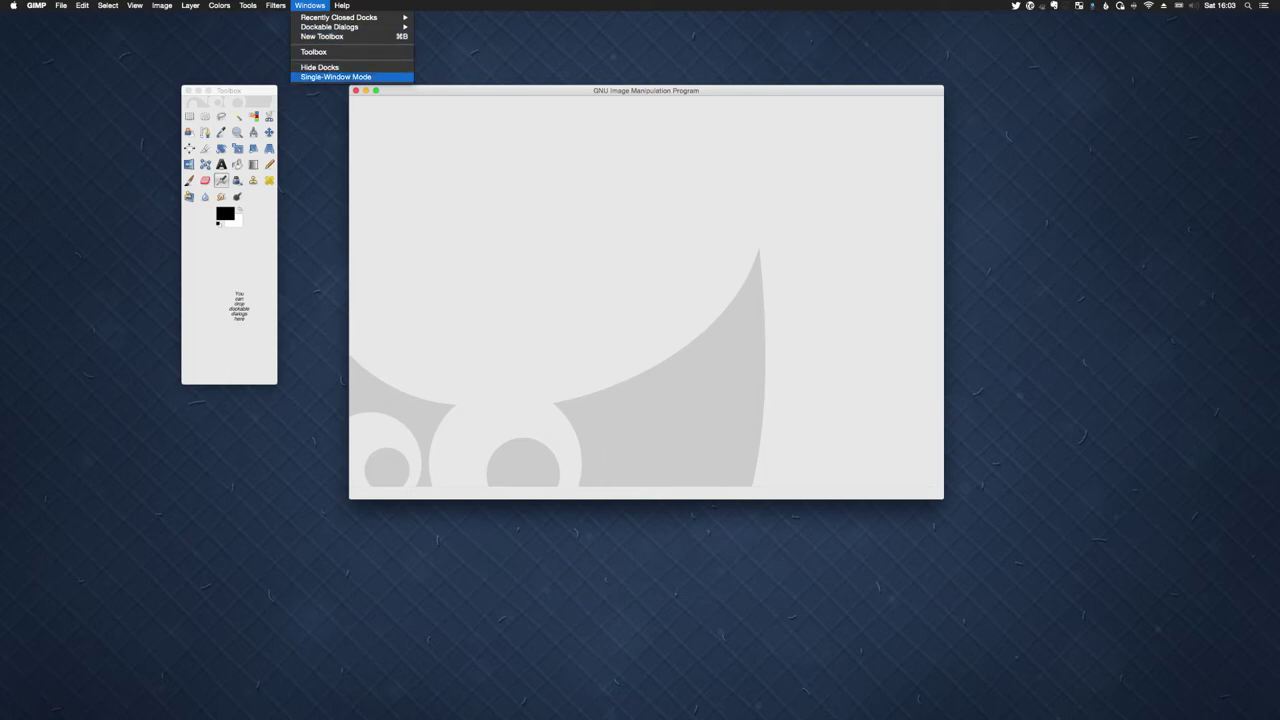
left_click(335, 77)
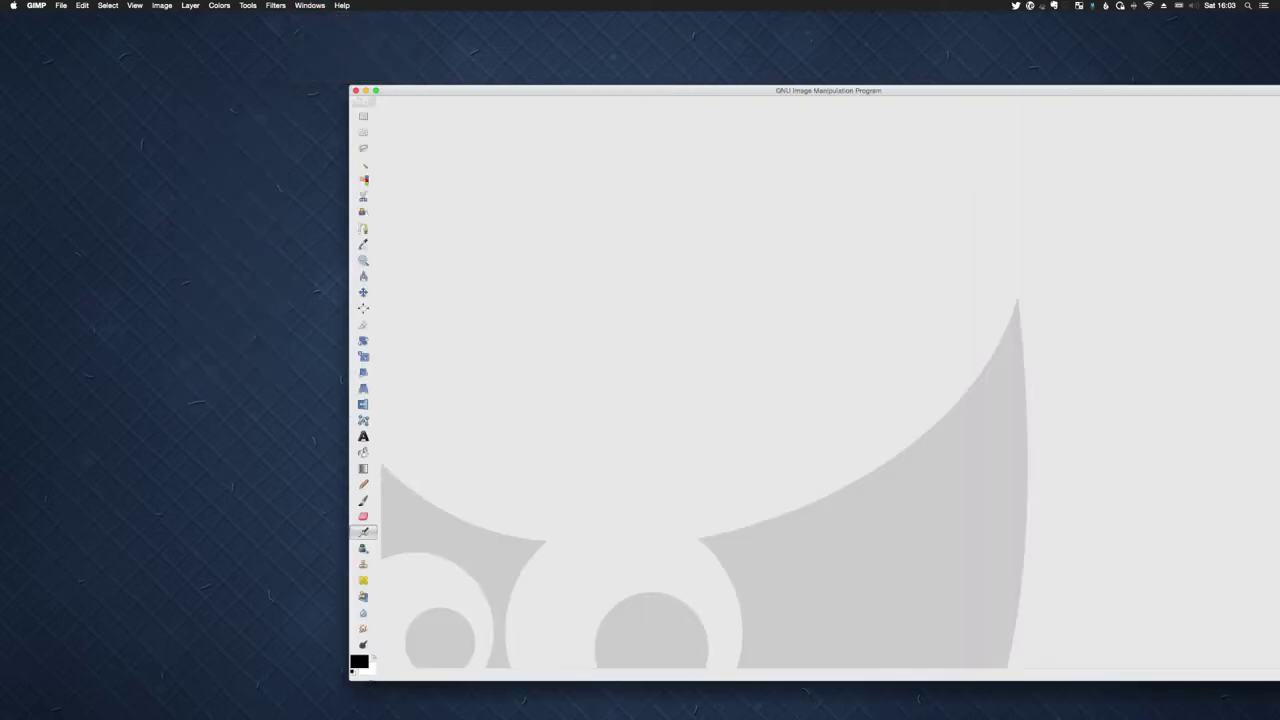
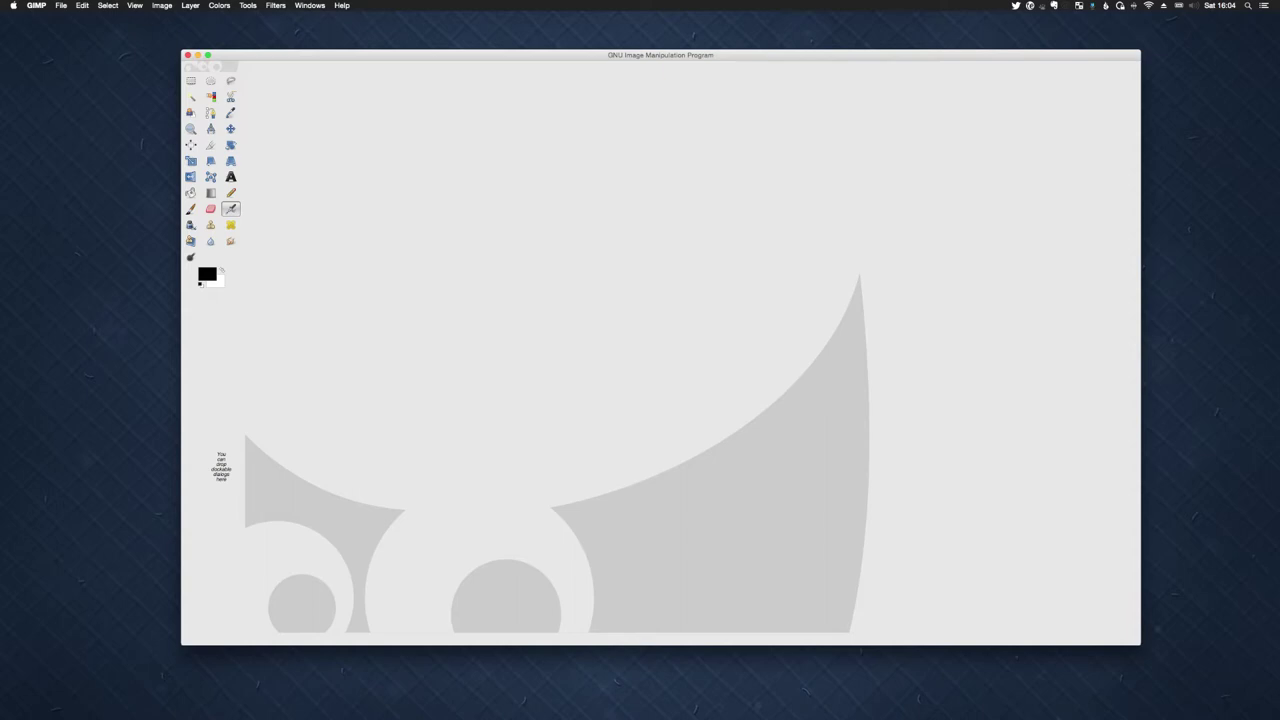
- Switch to Safari and examine the Flickr football photo together with its licence and photo details
key("super+Tab")
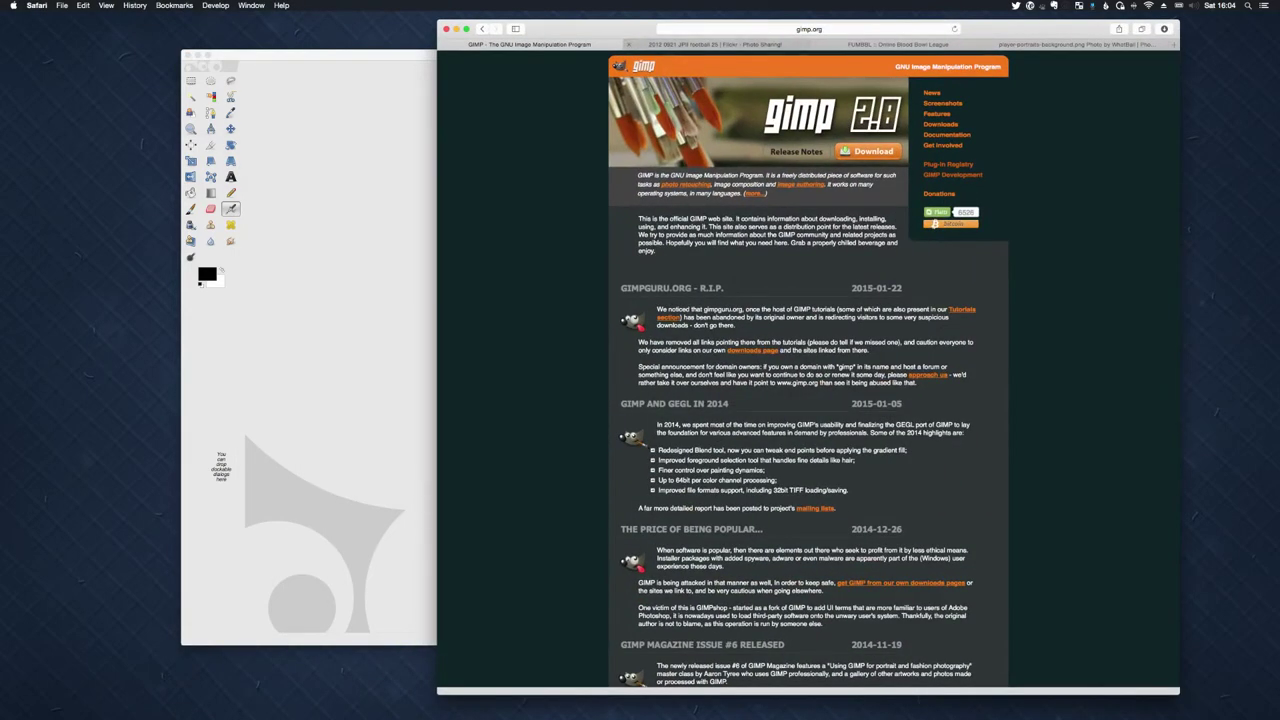
key("ctrl+Tab")
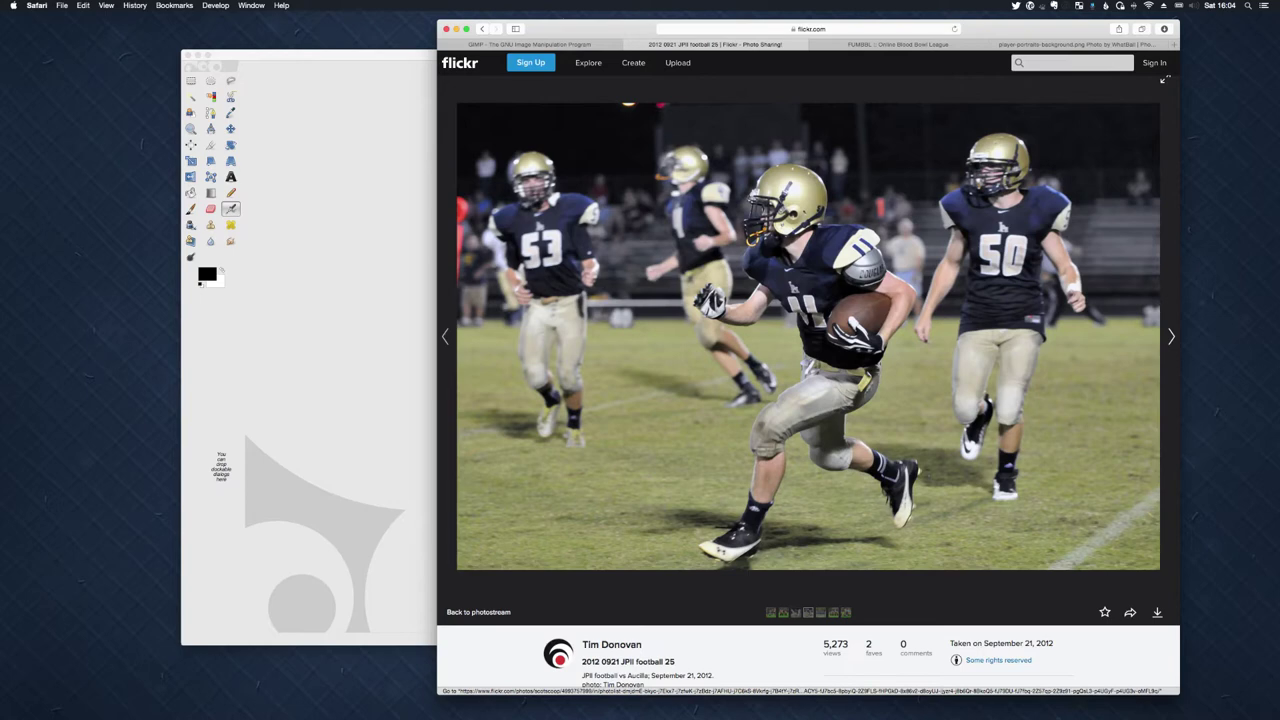
scroll(808, 380, "down", 4)
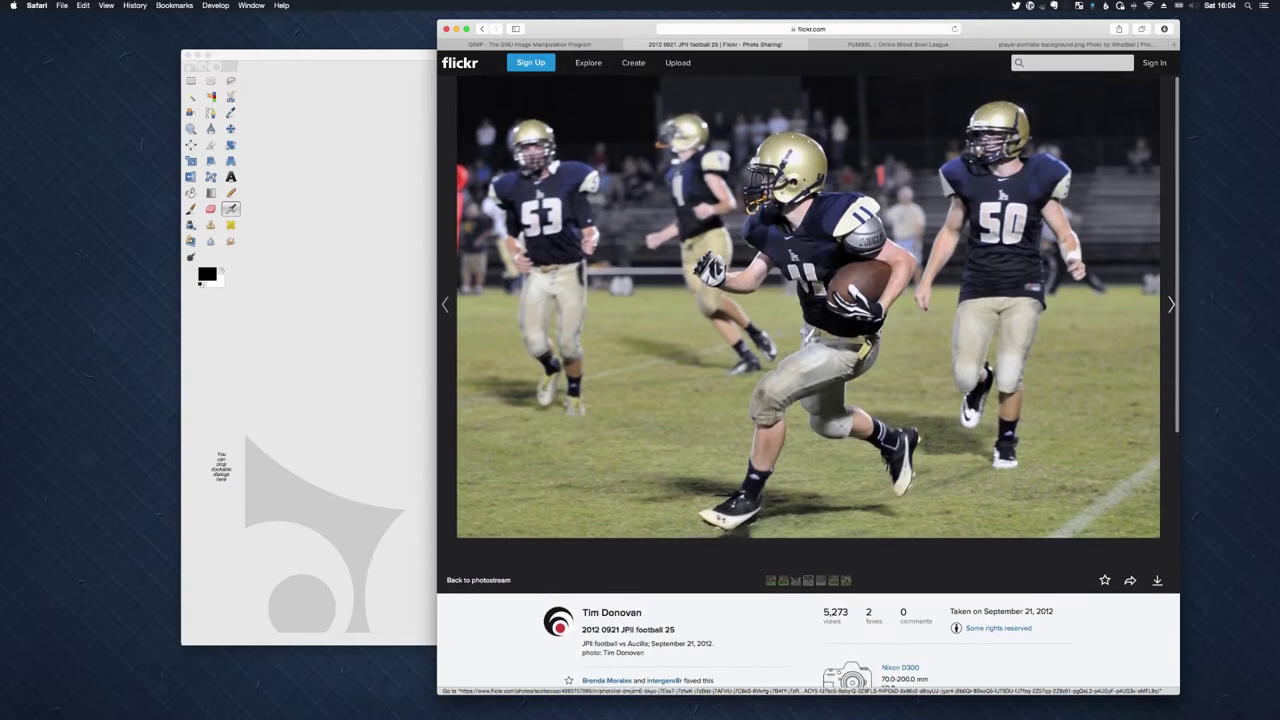
scroll(808, 380, "up", 3)
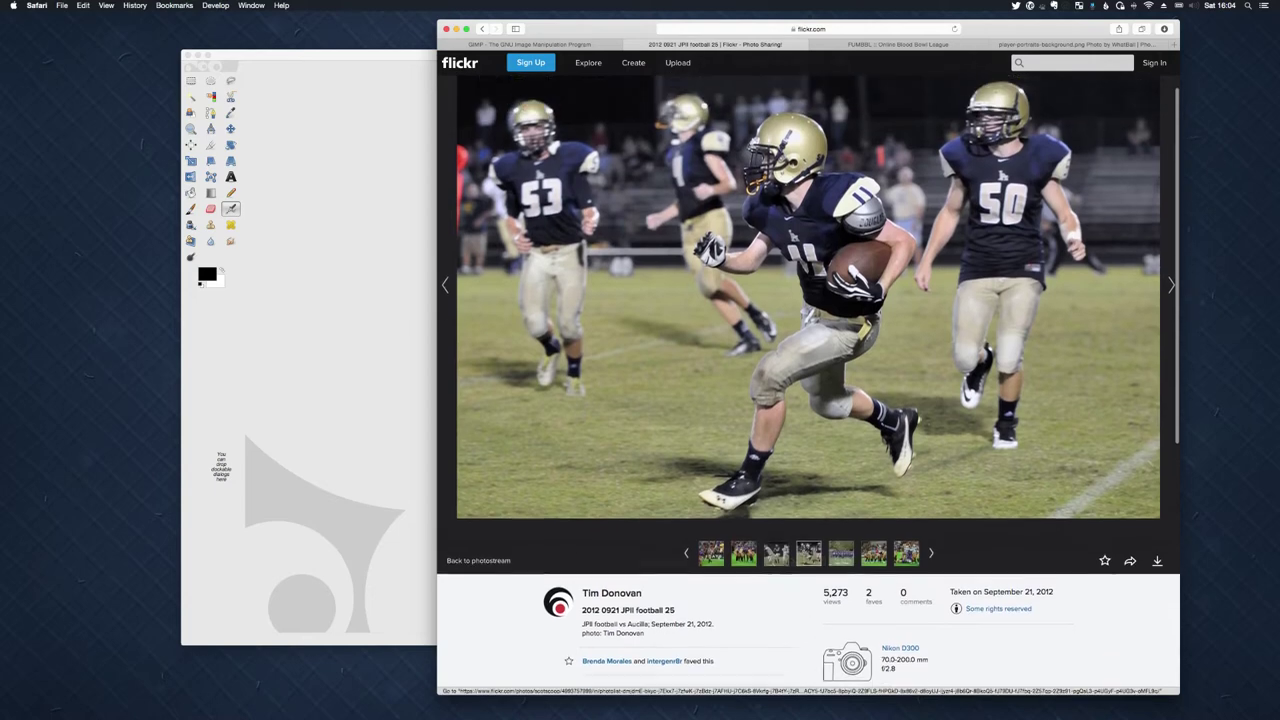
scroll(808, 370, "down", 1)
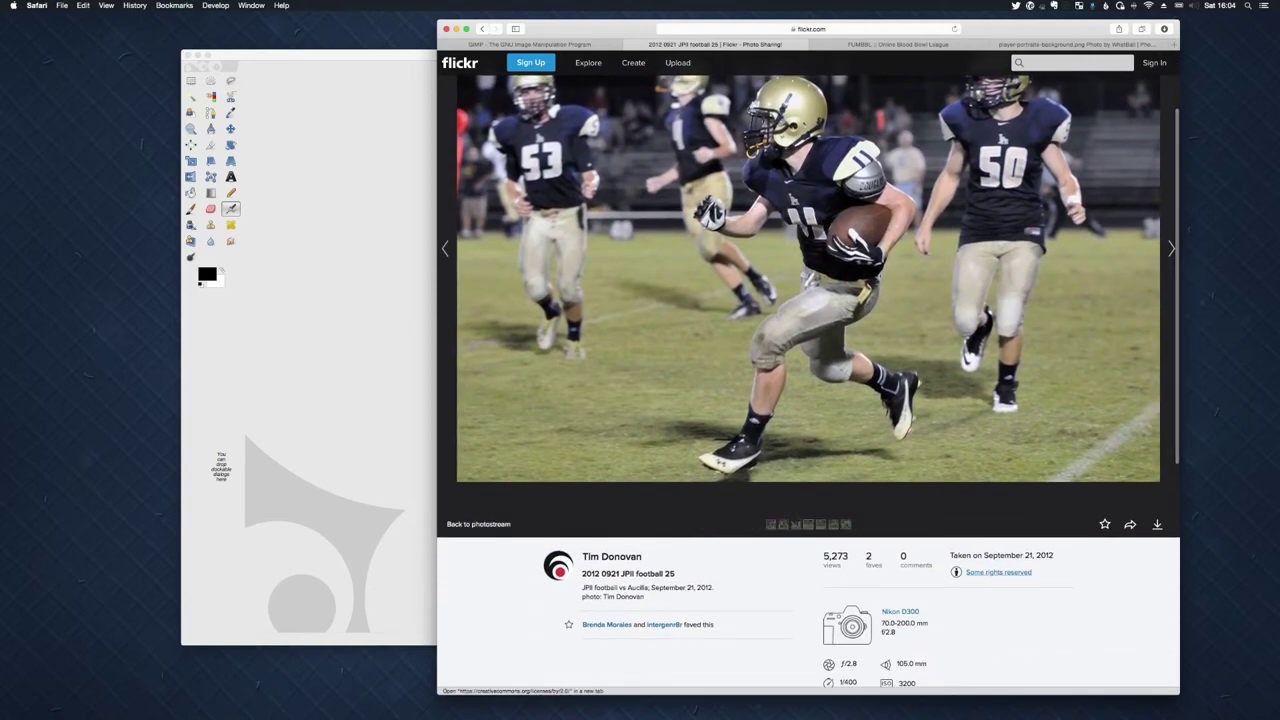
left_click_drag(1032, 572, 963, 572)
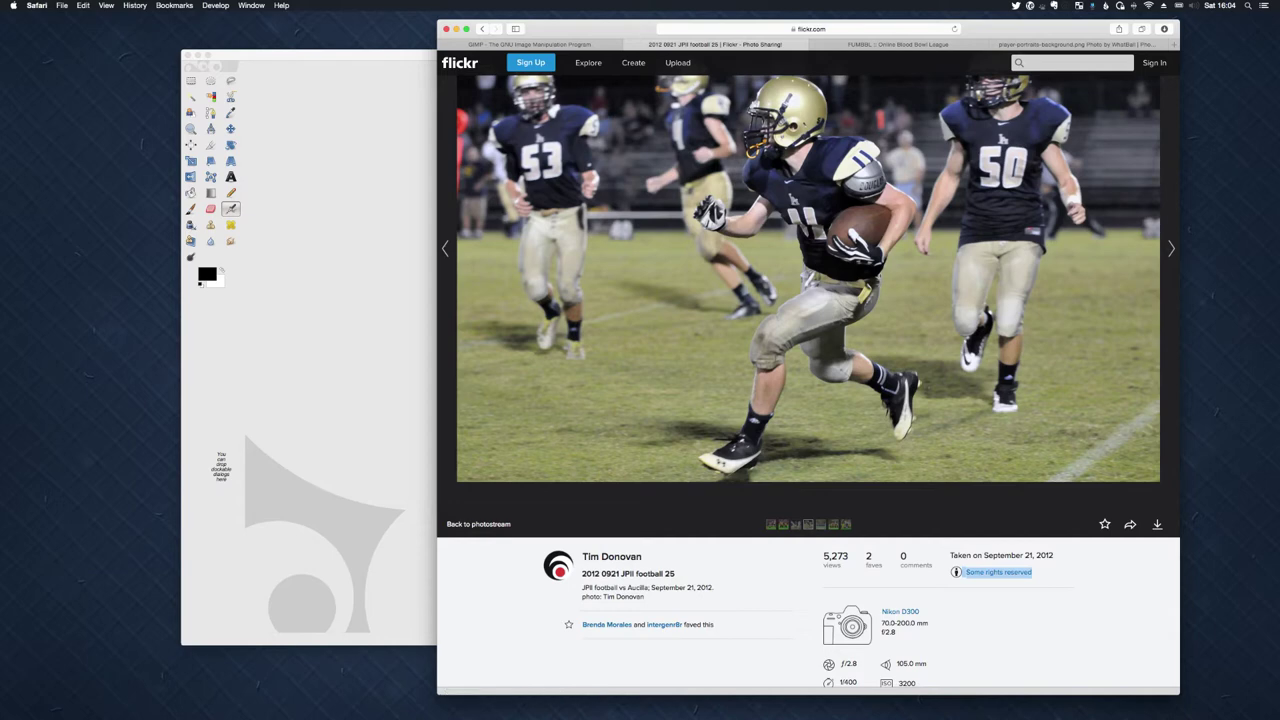
scroll(808, 370, "up", 2)
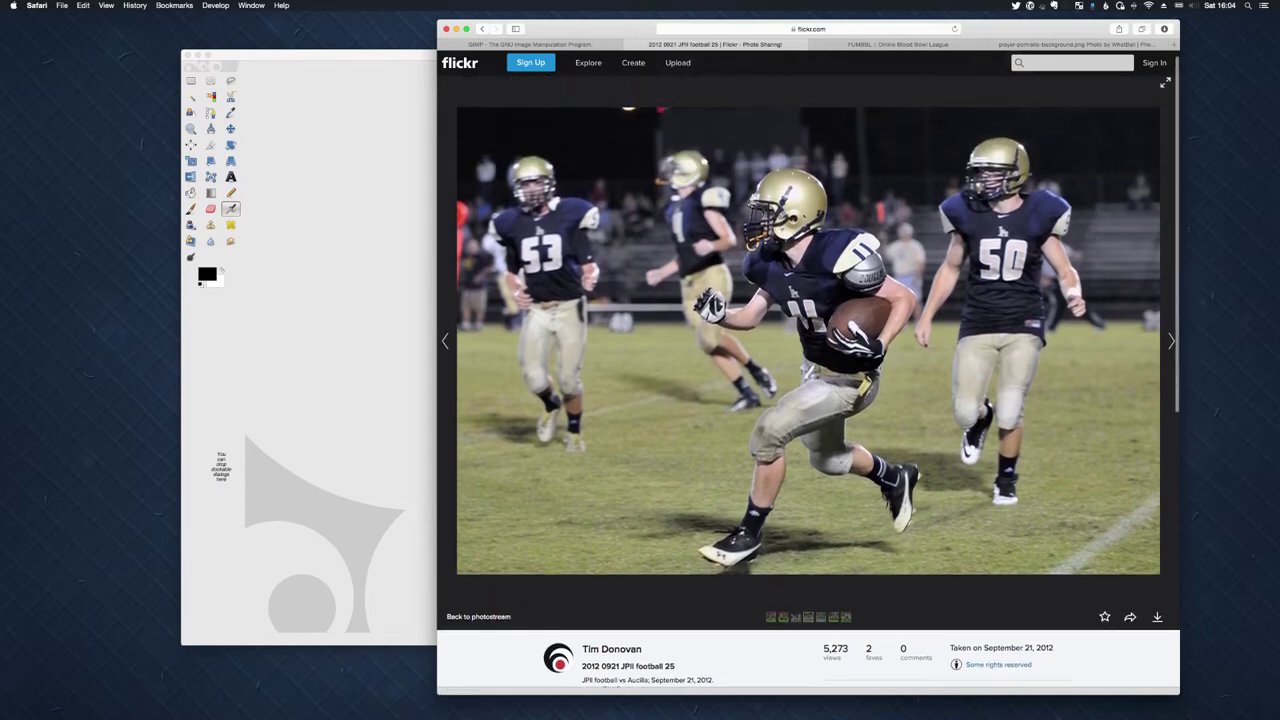
scroll(808, 370, "down", 2)
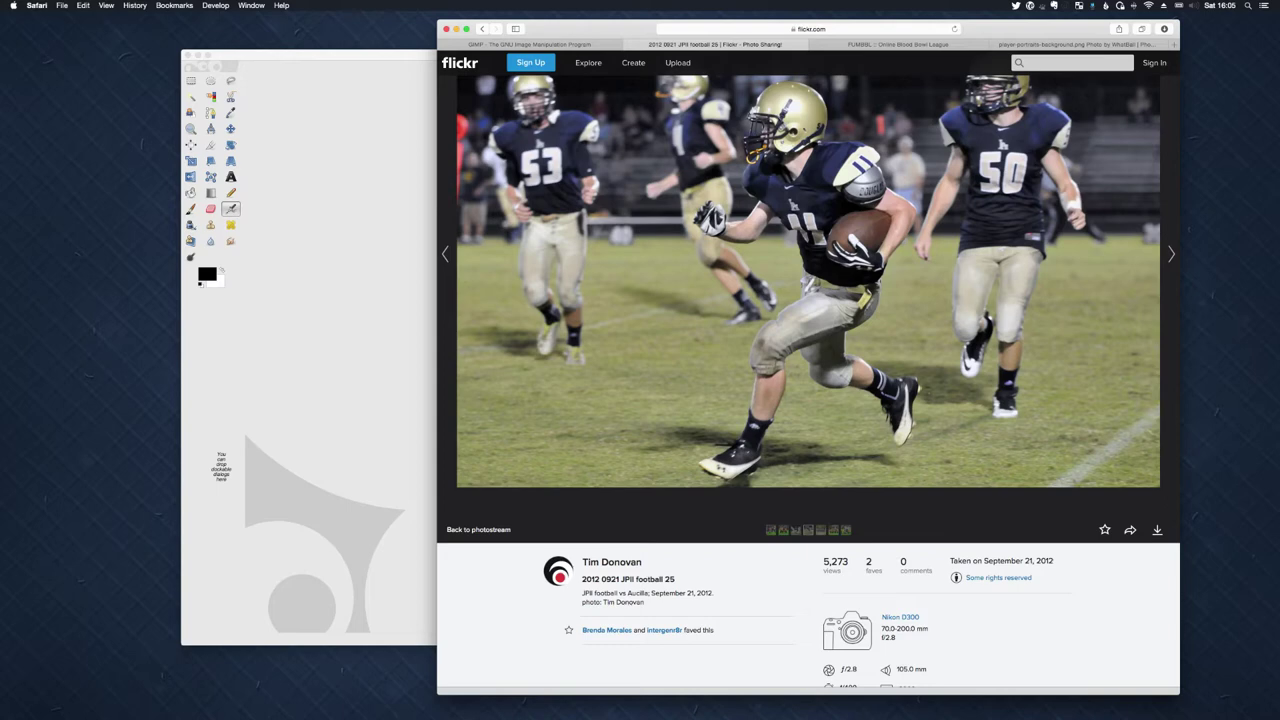
scroll(808, 340, "up", 2)
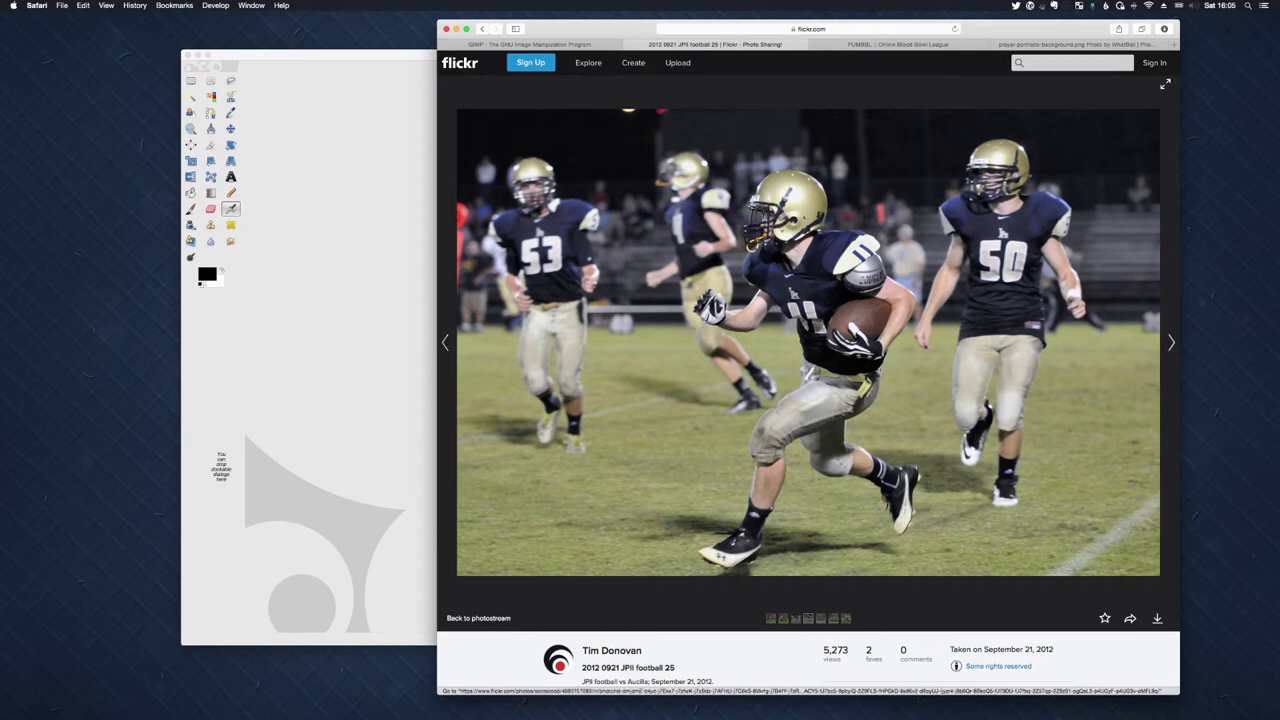
scroll(808, 340, "down", 2)
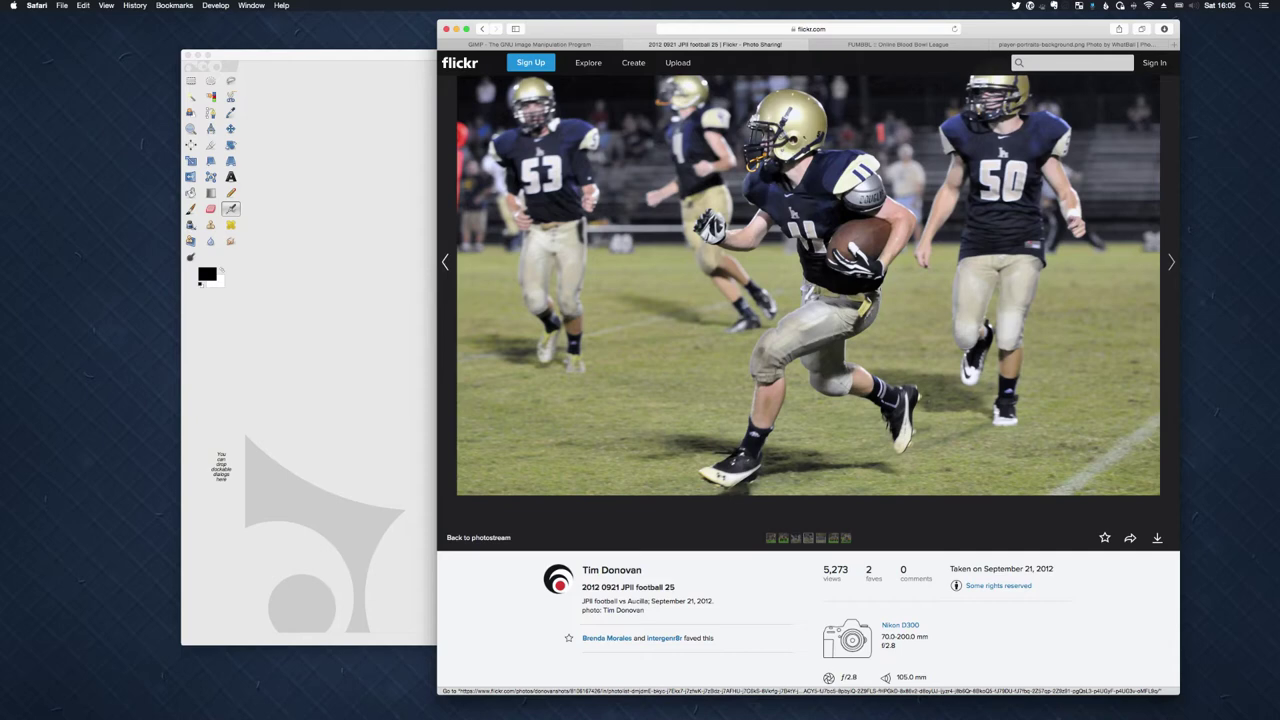
scroll(808, 350, "up", 2)
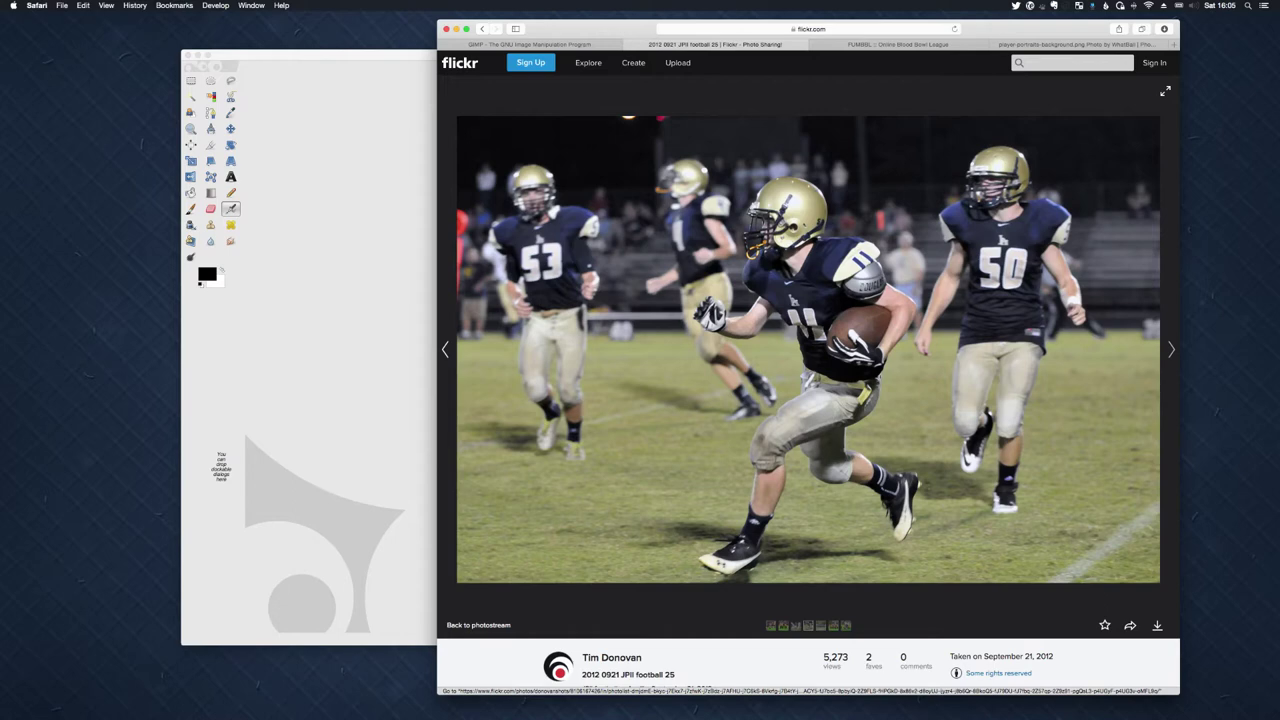
scroll(808, 350, "down", 2)
scroll(808, 350, "up", 2)
scroll(808, 350, "down", 2)
scroll(808, 350, "up", 2)
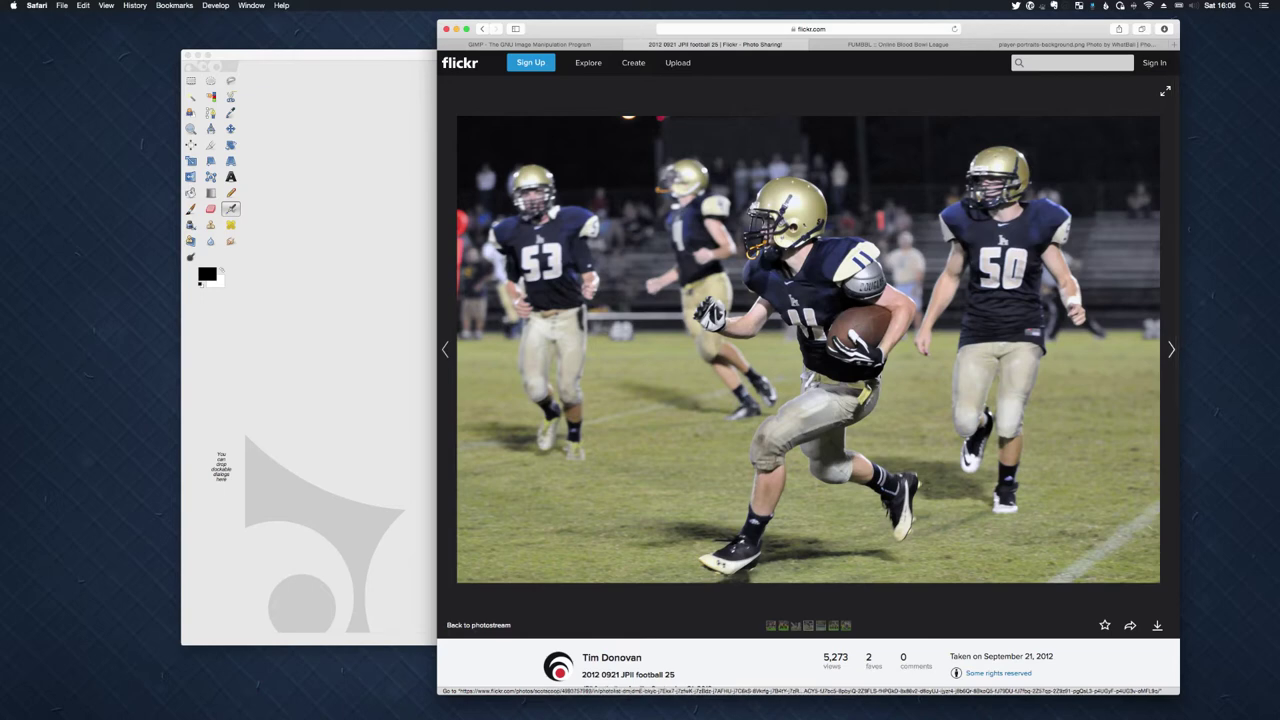
scroll(808, 350, "down", 3)
scroll(808, 350, "up", 2)
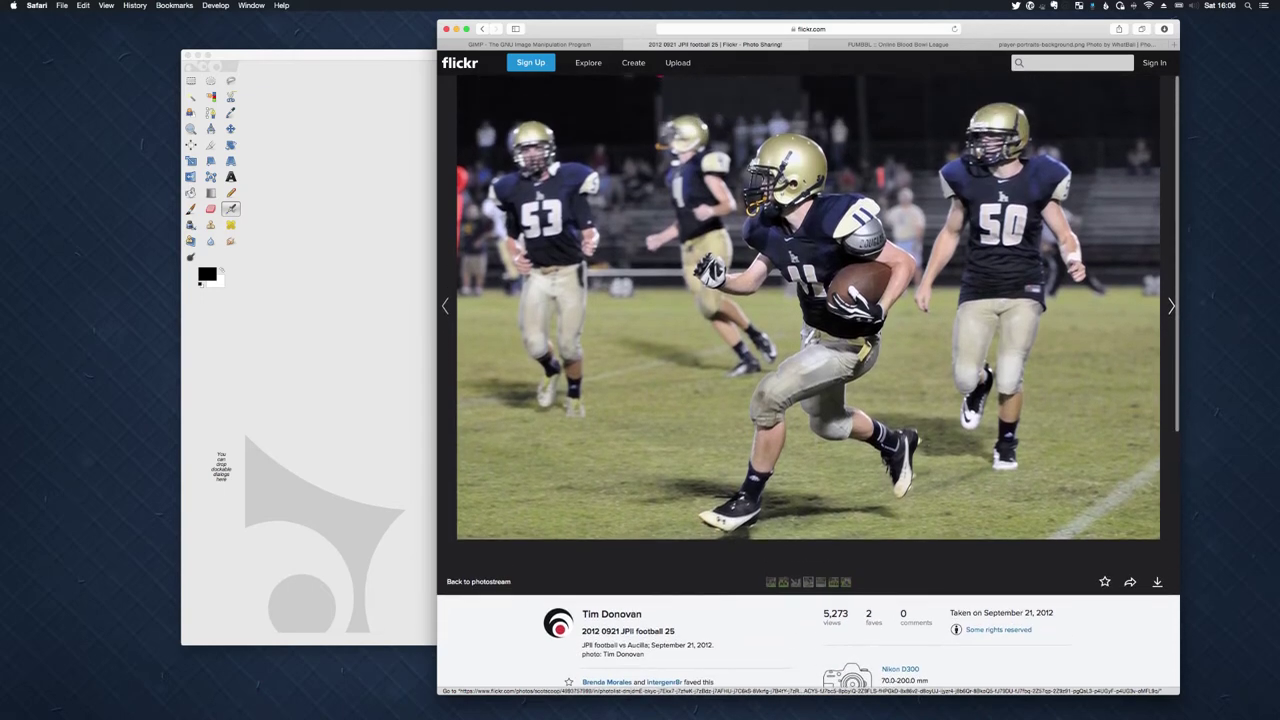
scroll(808, 350, "up", 1)
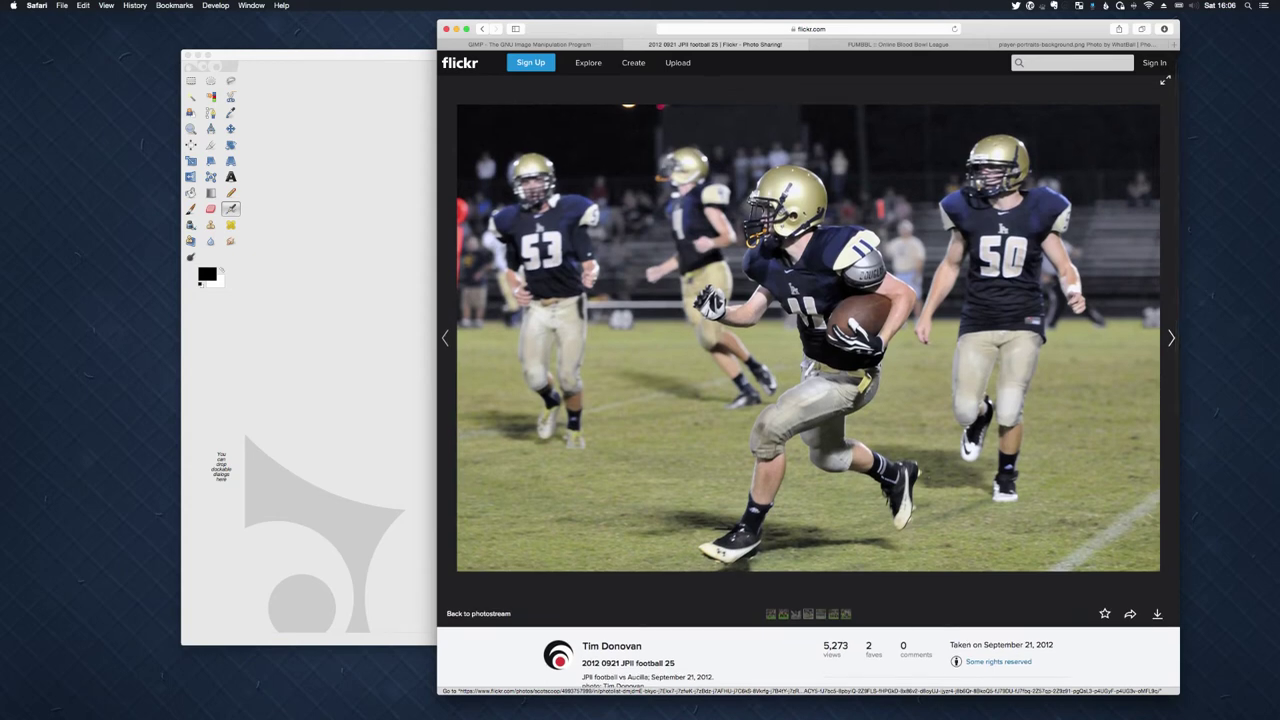
scroll(808, 350, "down", 5)
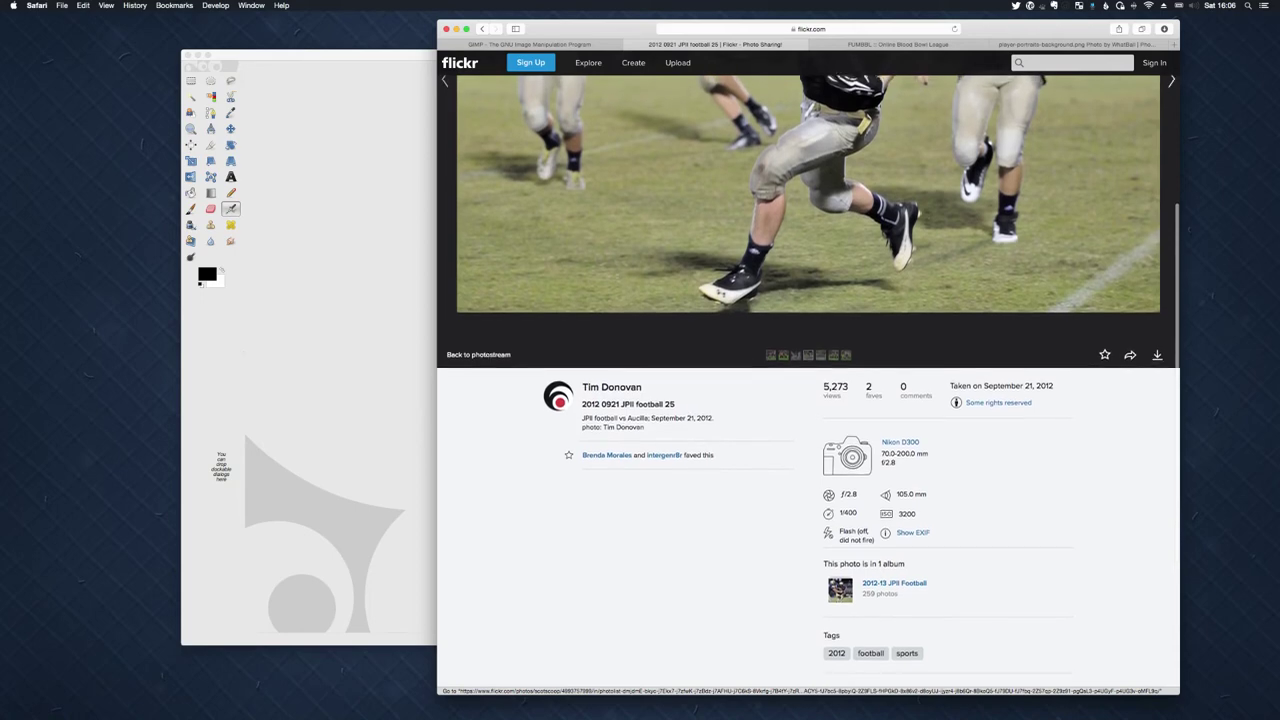
scroll(808, 380, "up", 3)
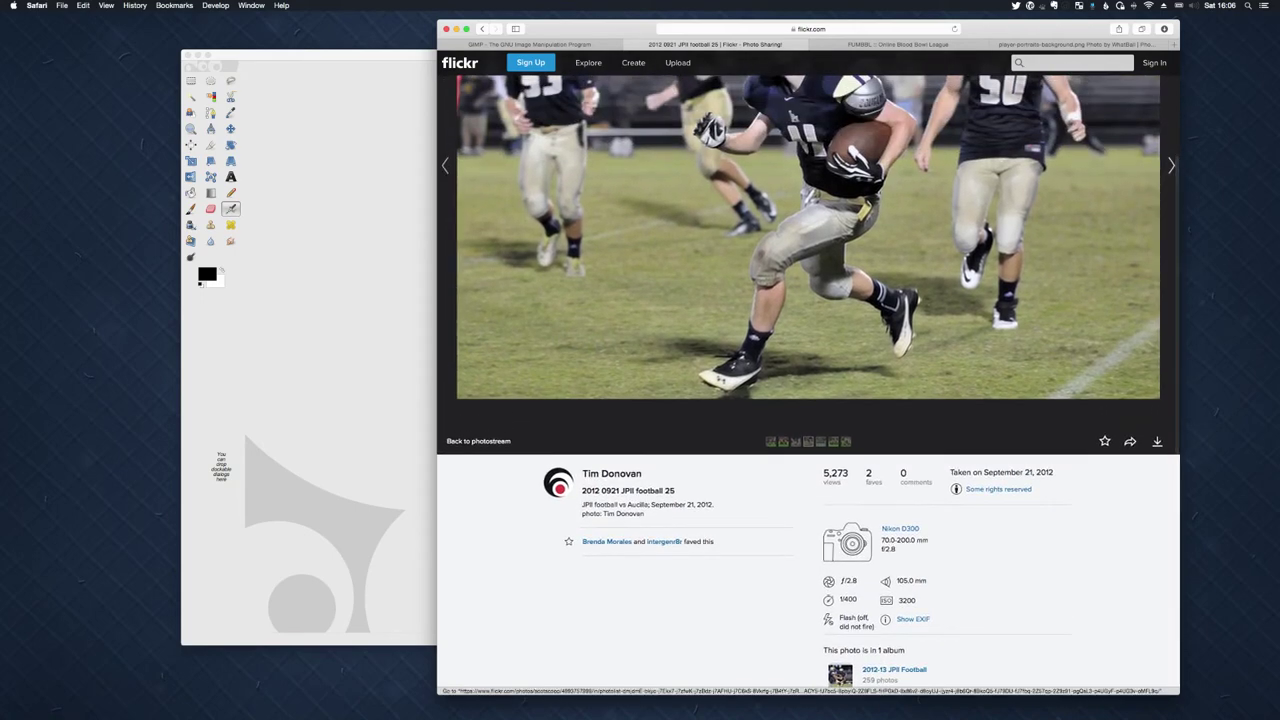
scroll(808, 380, "up", 3)
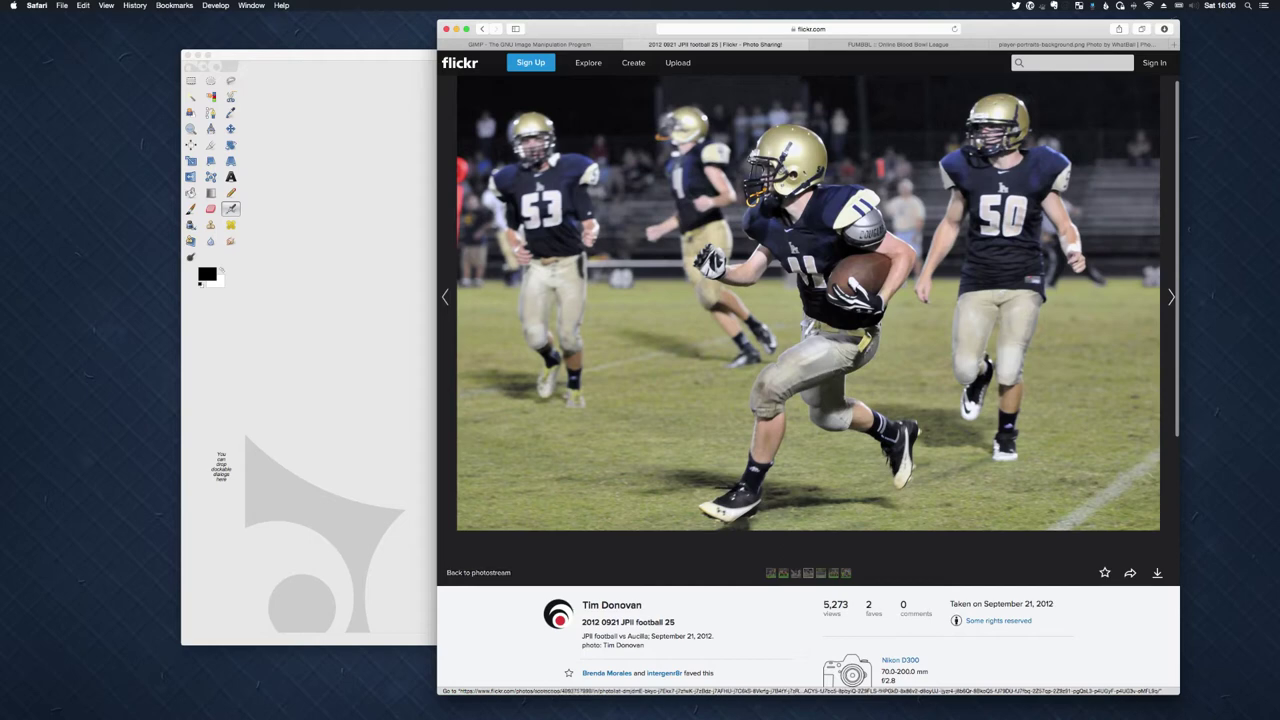
scroll(808, 380, "up", 2)
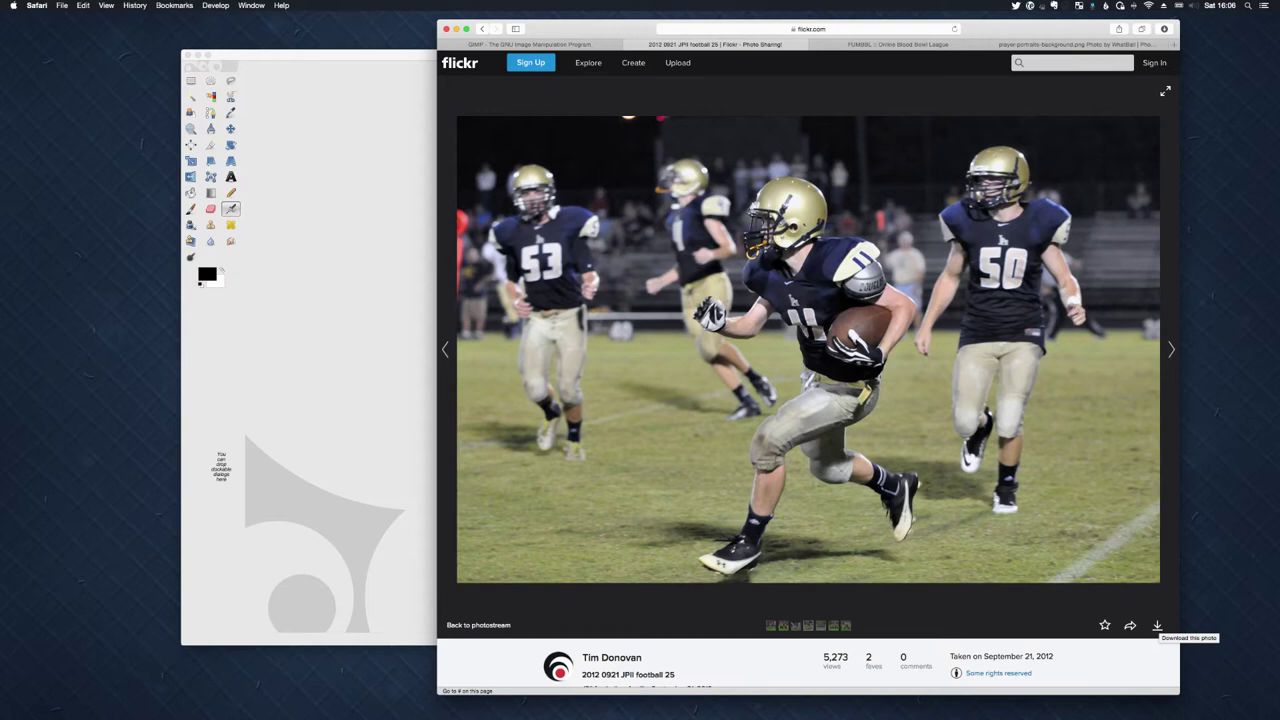
- Download the football photo in its Original (3216 × 2136) size and quit Preview after viewing the file
left_click(1157, 625)
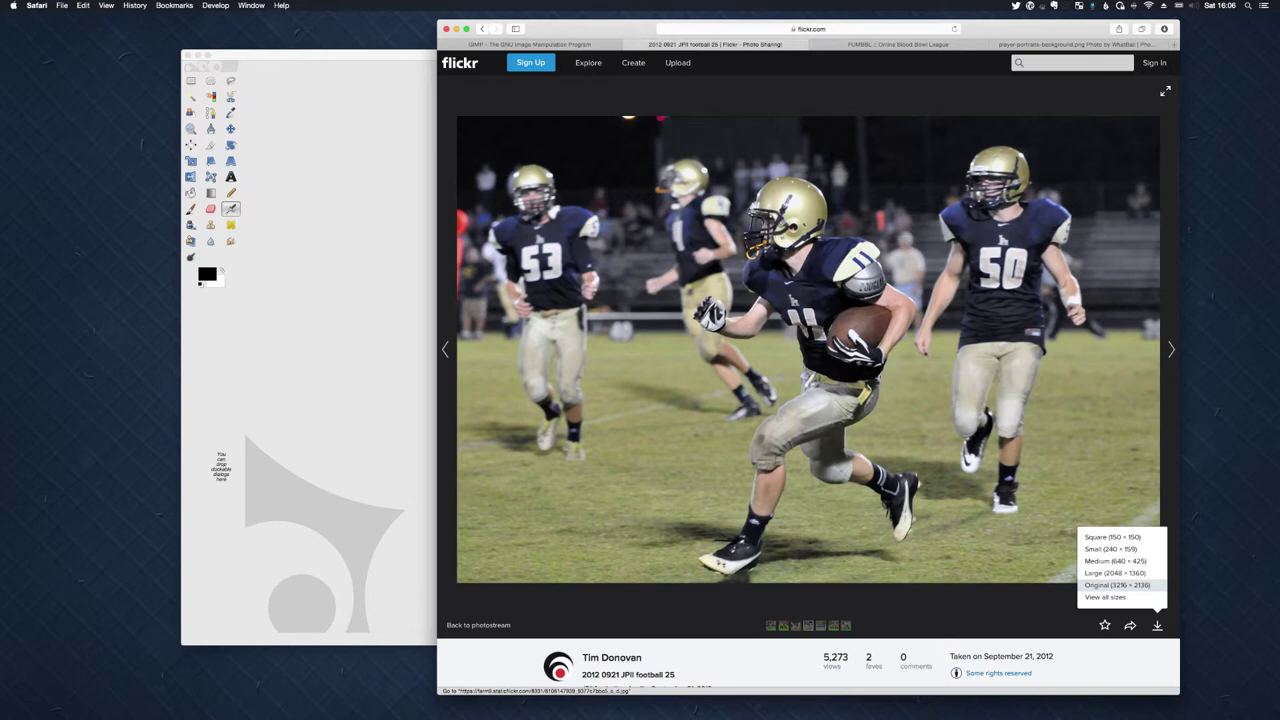
left_click(1117, 585)
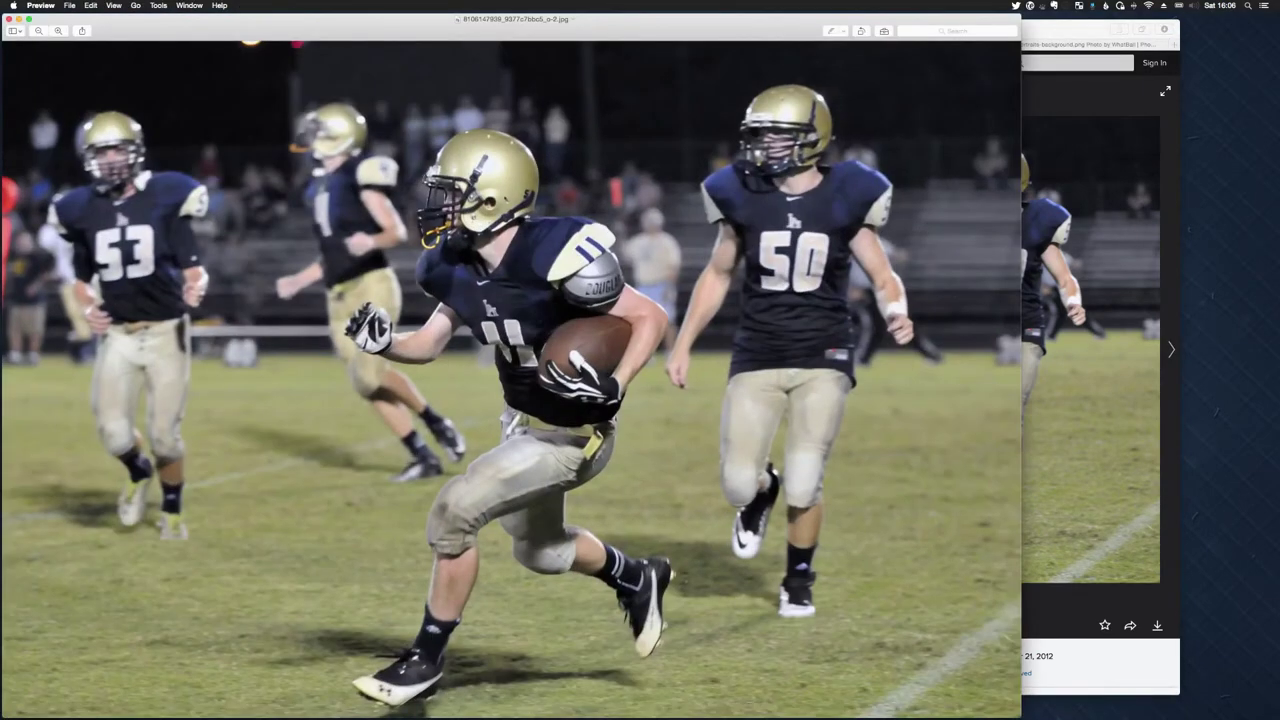
left_click_drag(1, 13, 236, 155)
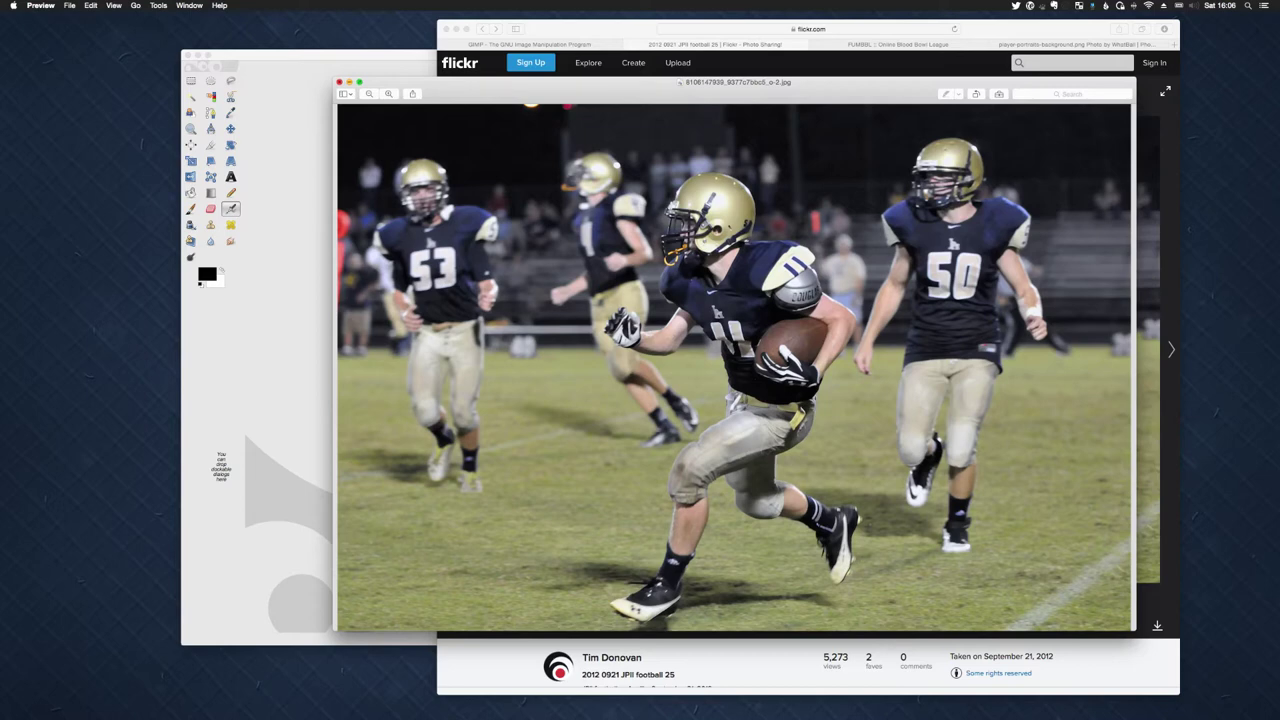
key("super+q")
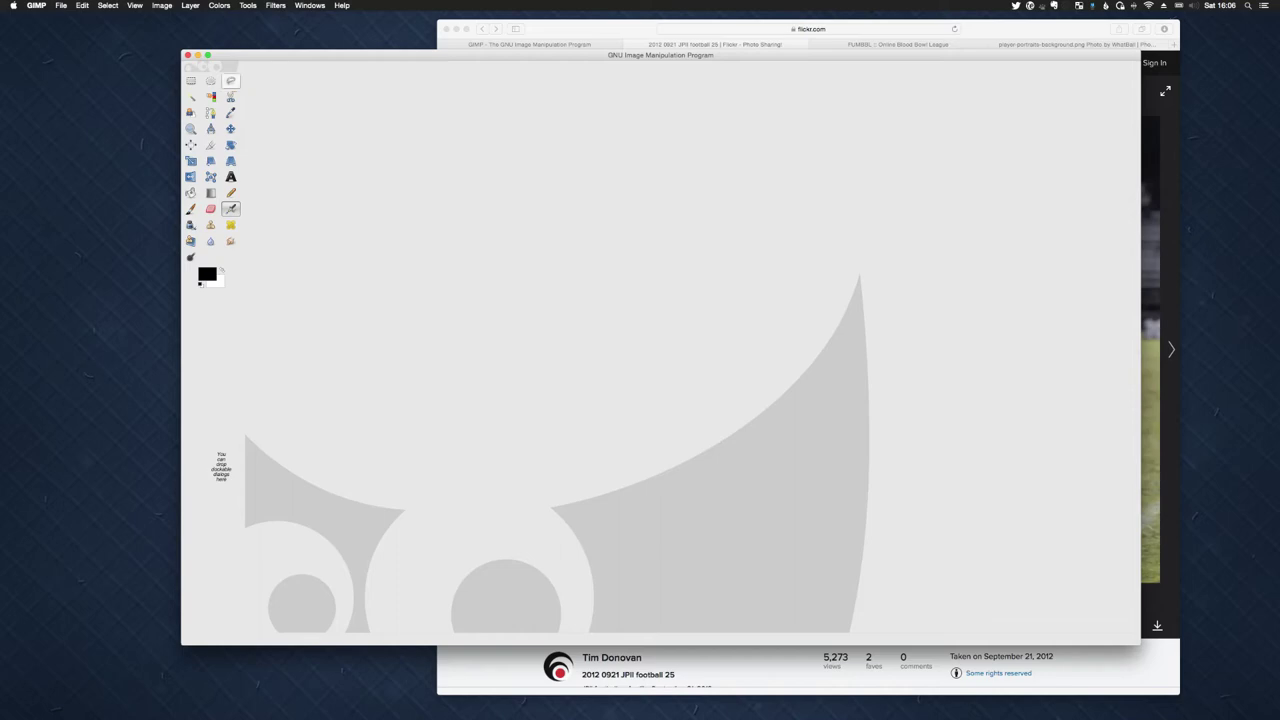
- Start opening an image file and browse from the home folder to the Downloads folder
left_click(61, 5)
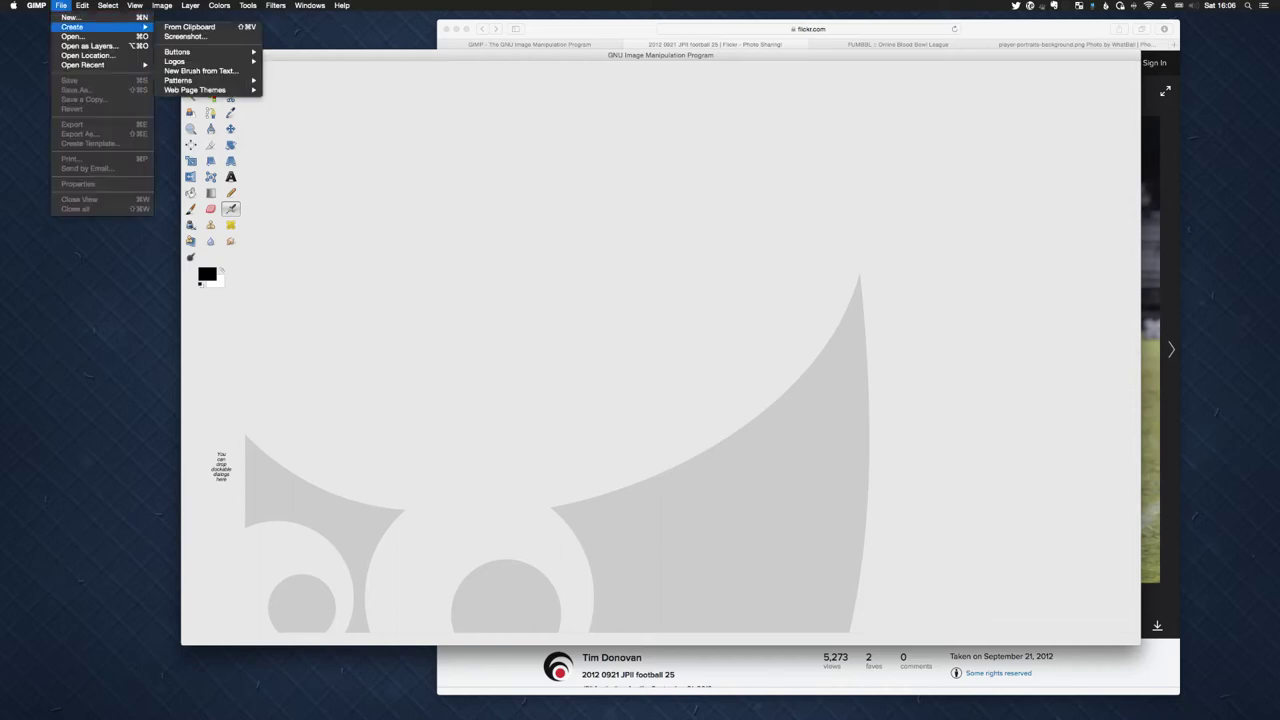
key("Return")
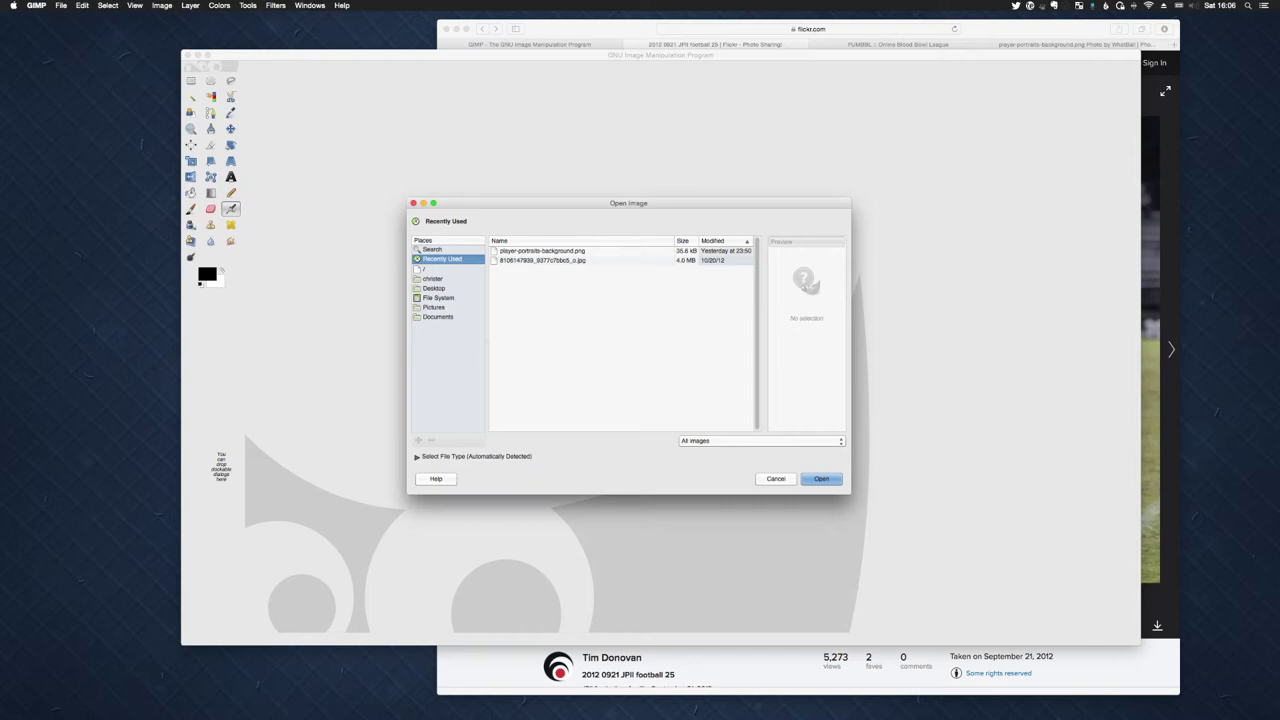
left_click(433, 288)
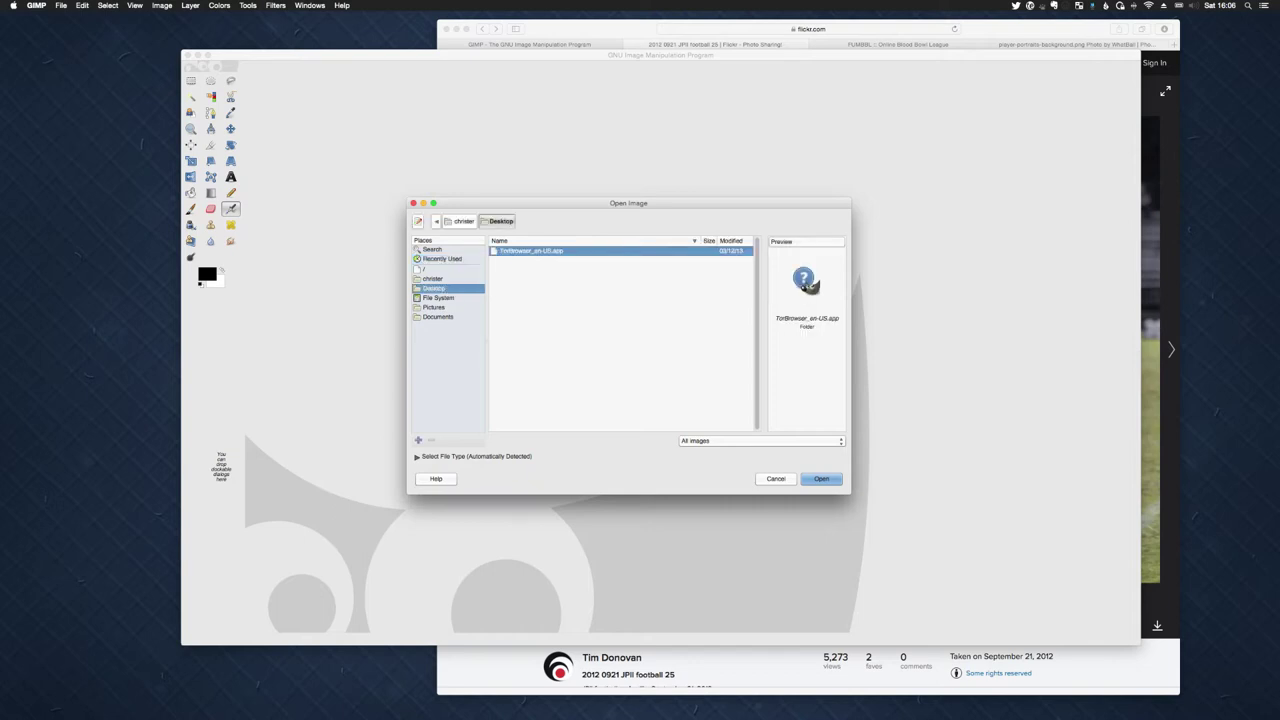
left_click(433, 278)
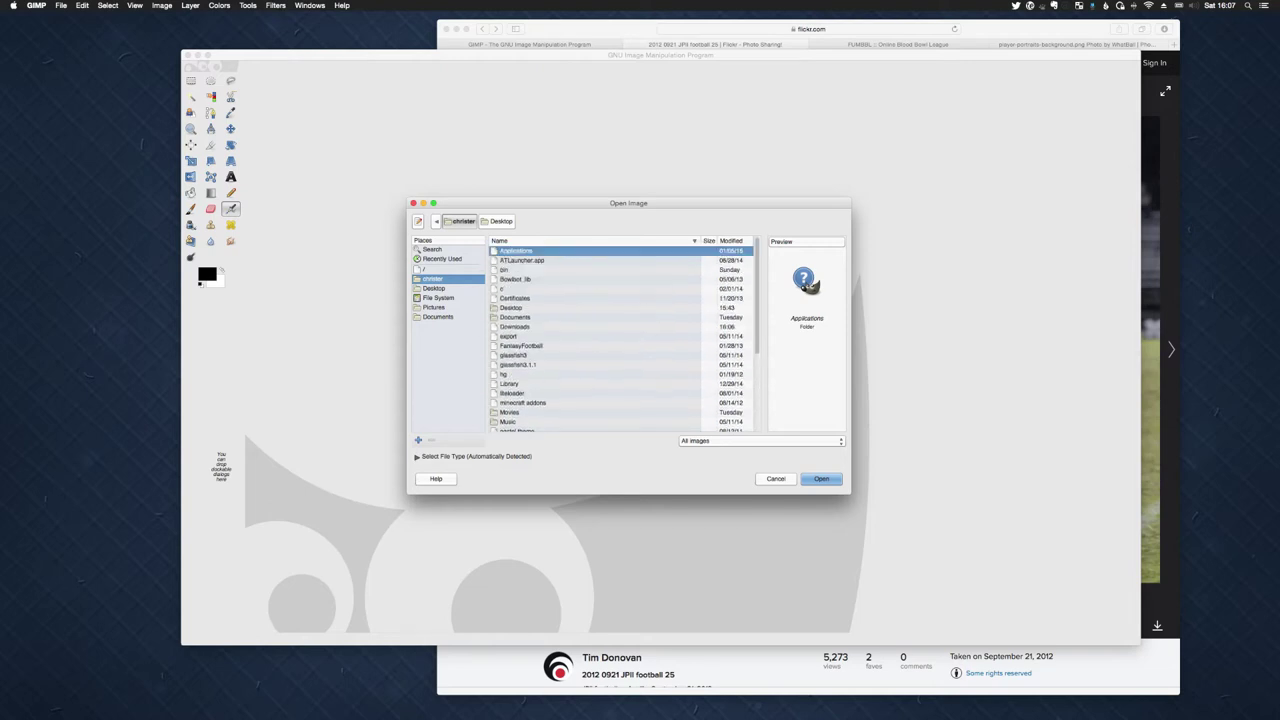
left_click(515, 326)
double_click(515, 326)
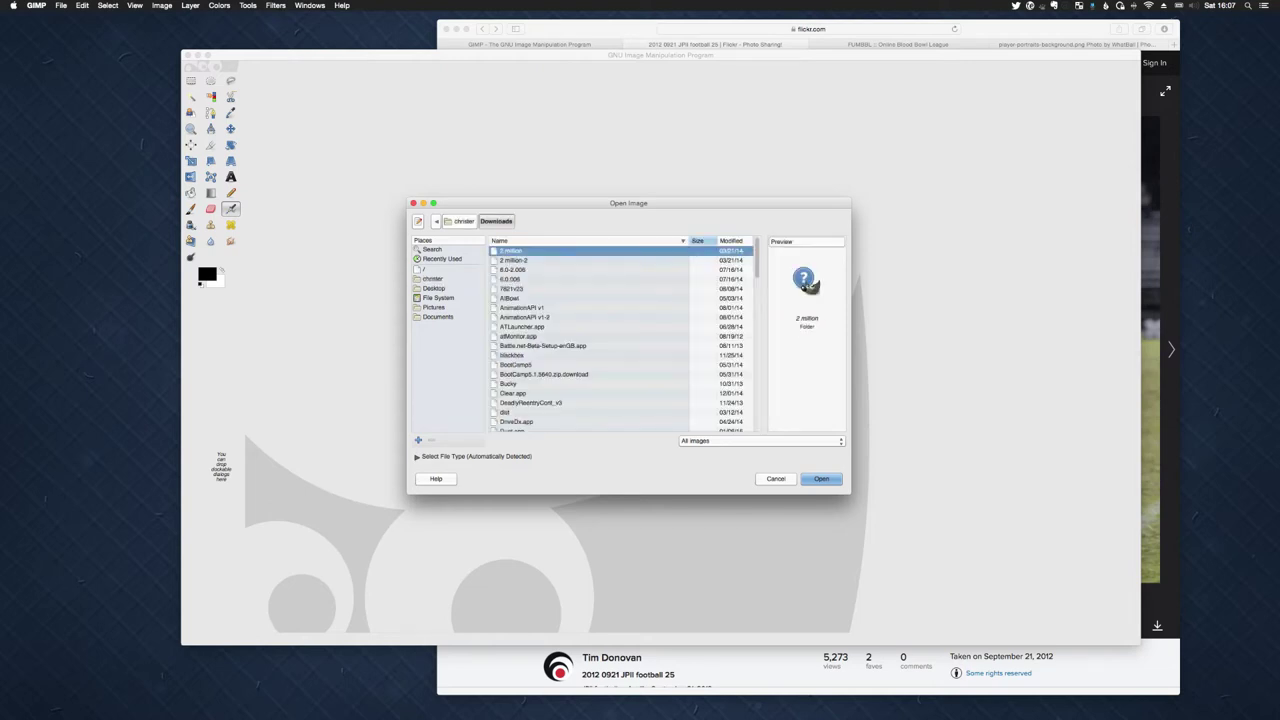
left_click(731, 241)
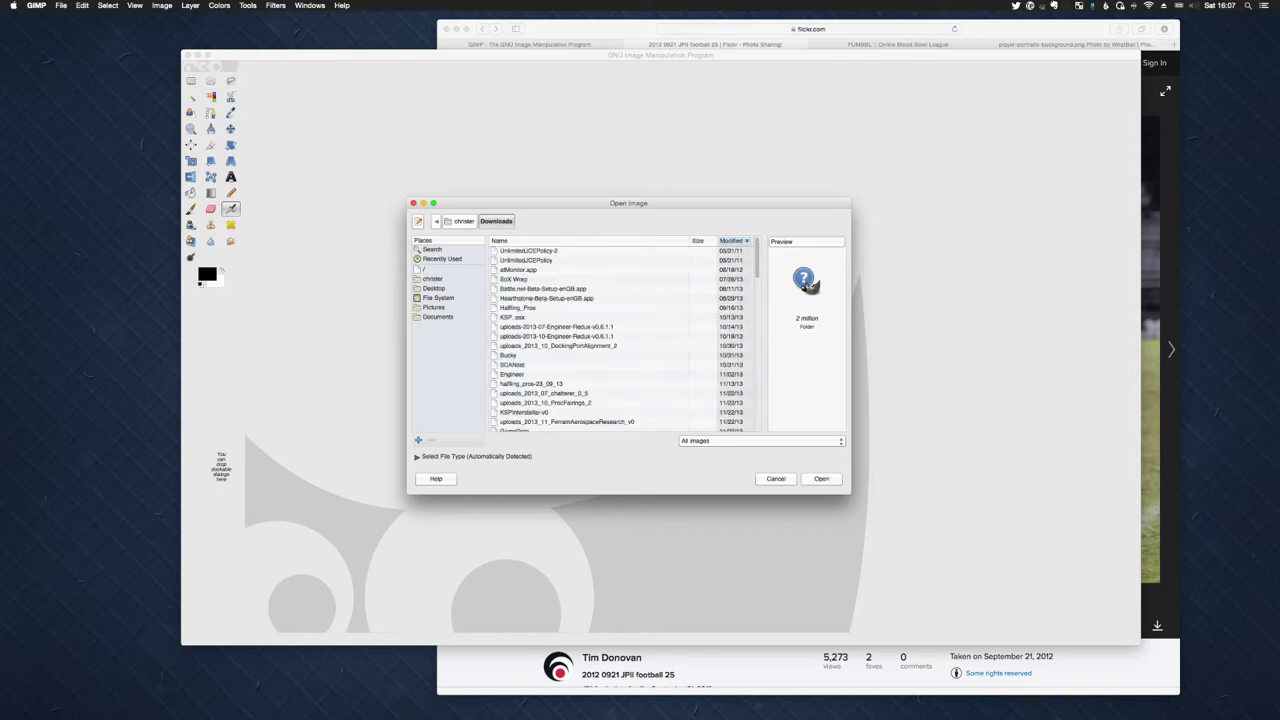
left_click(731, 241)
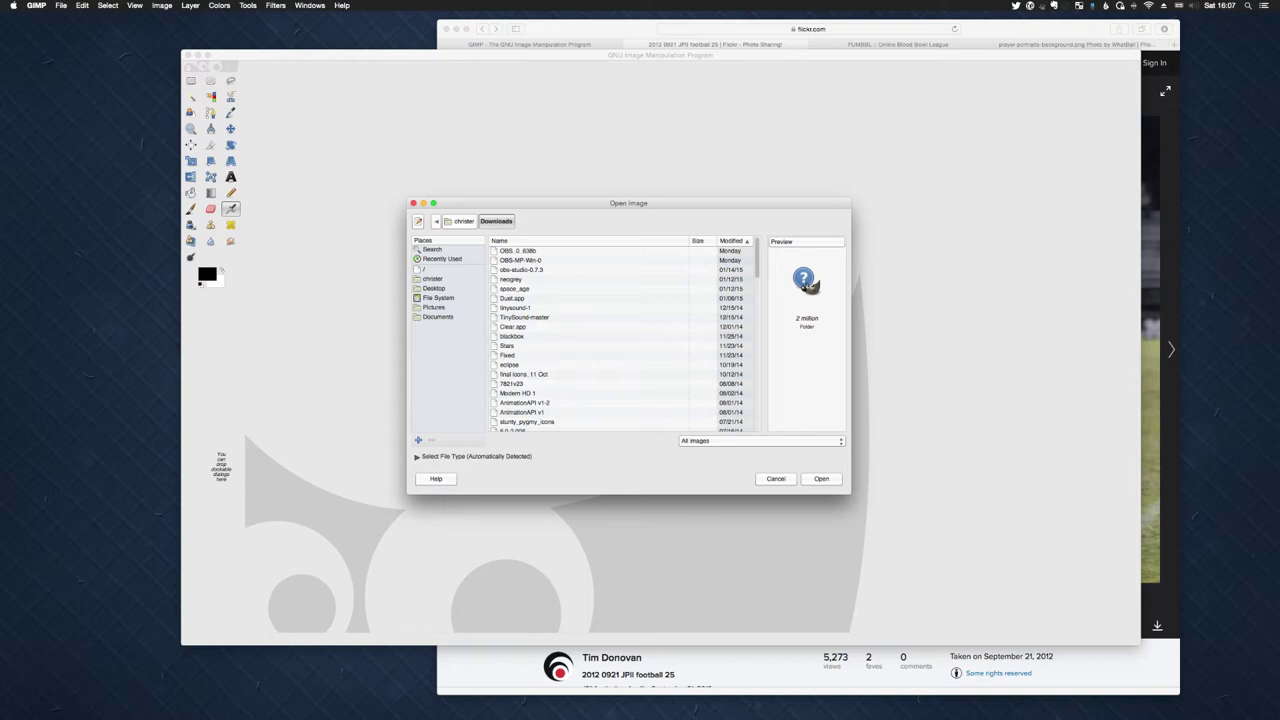
left_click(520, 270)
scroll(620, 340, "down", 10)
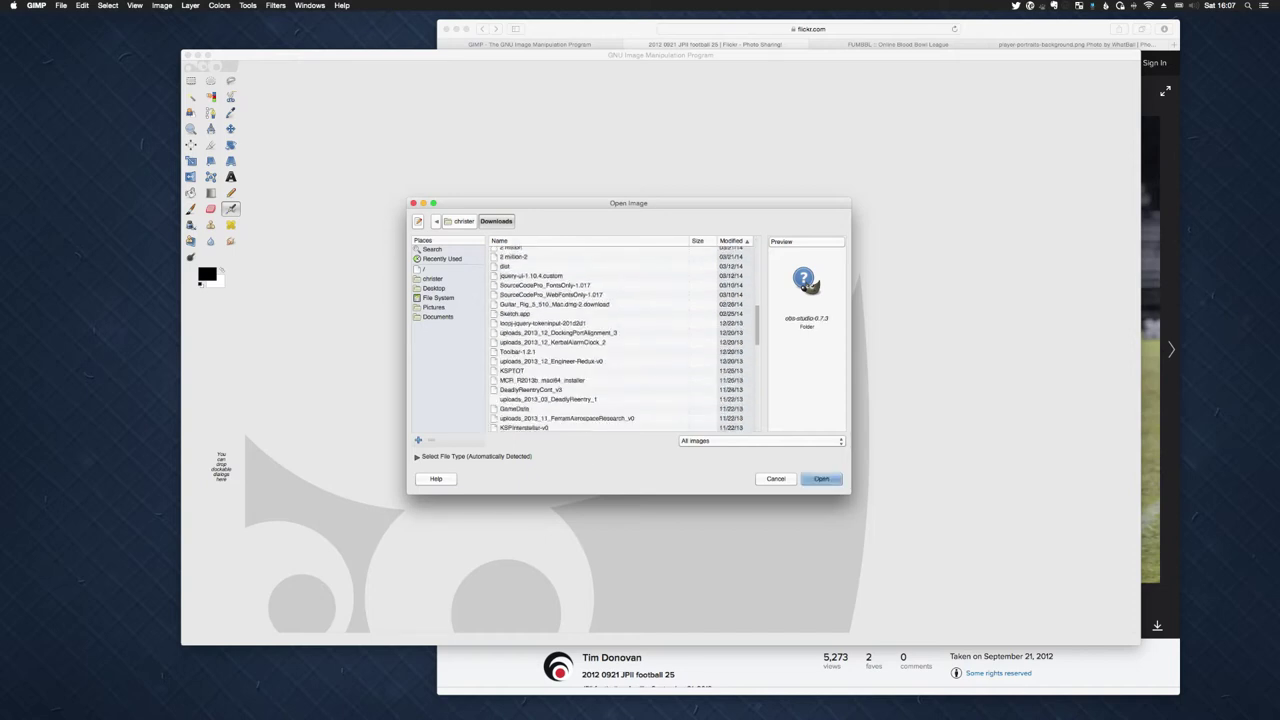
left_click(618, 416)
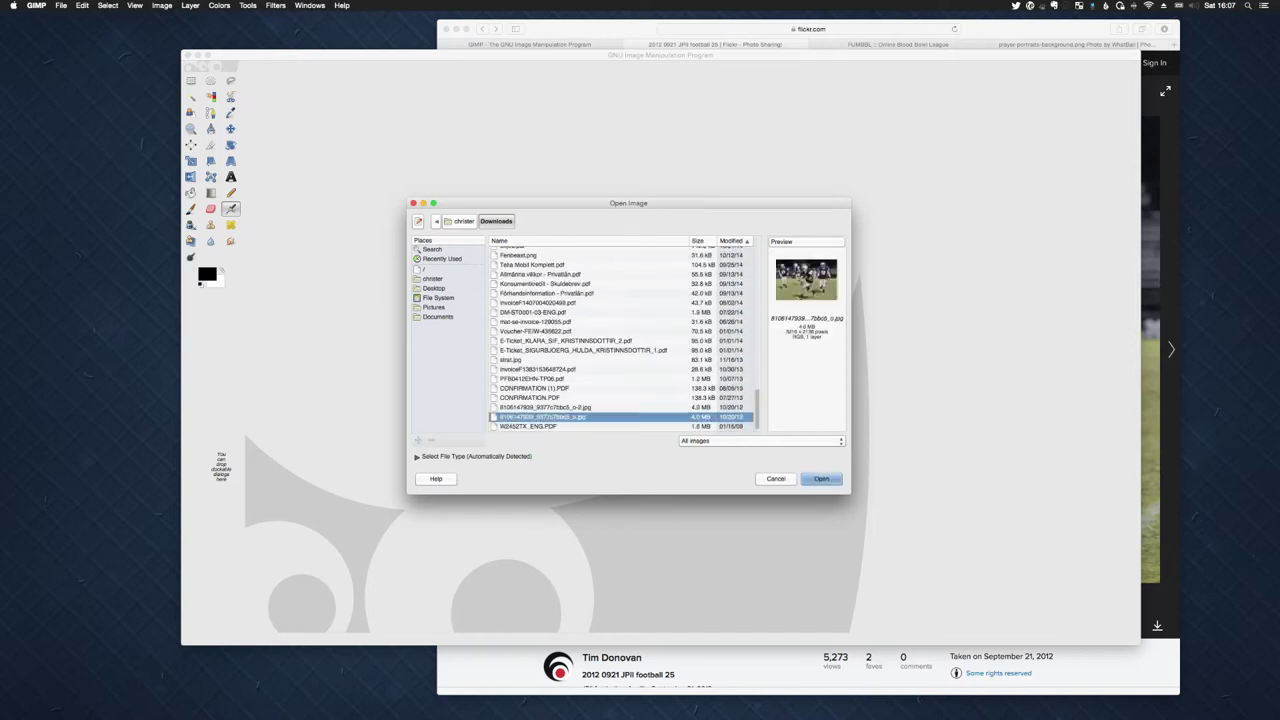
key("Return")
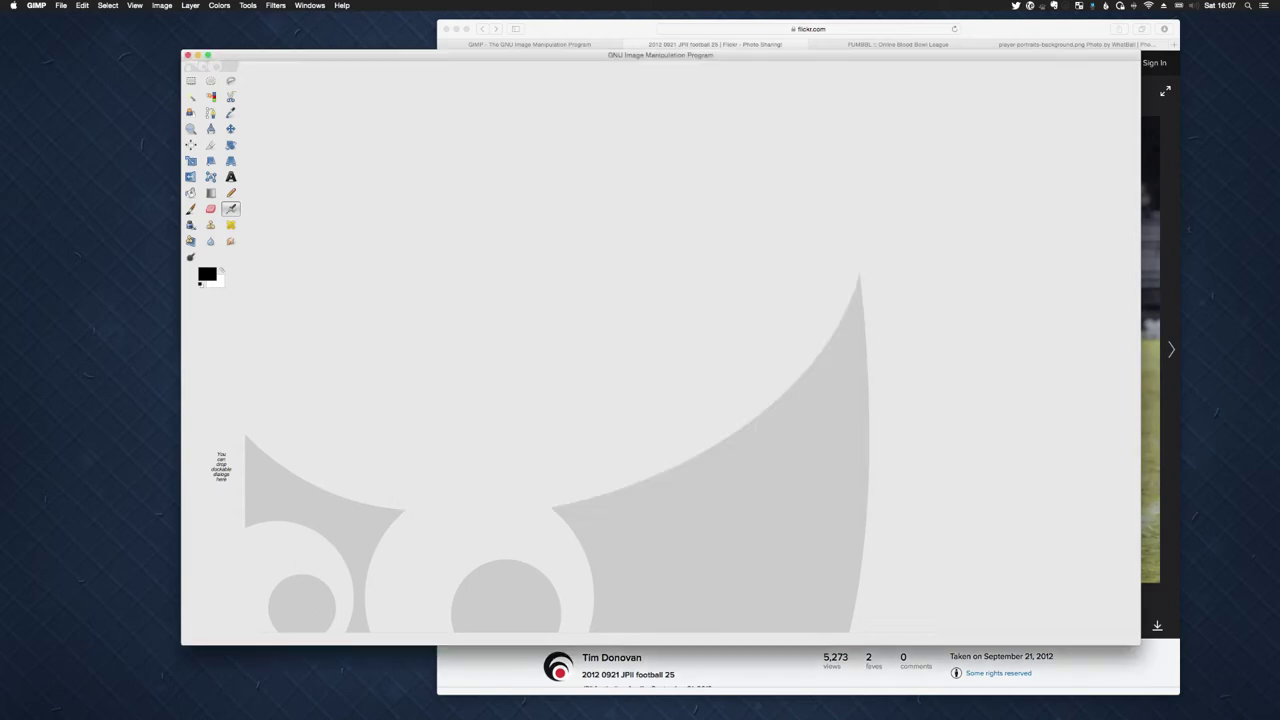
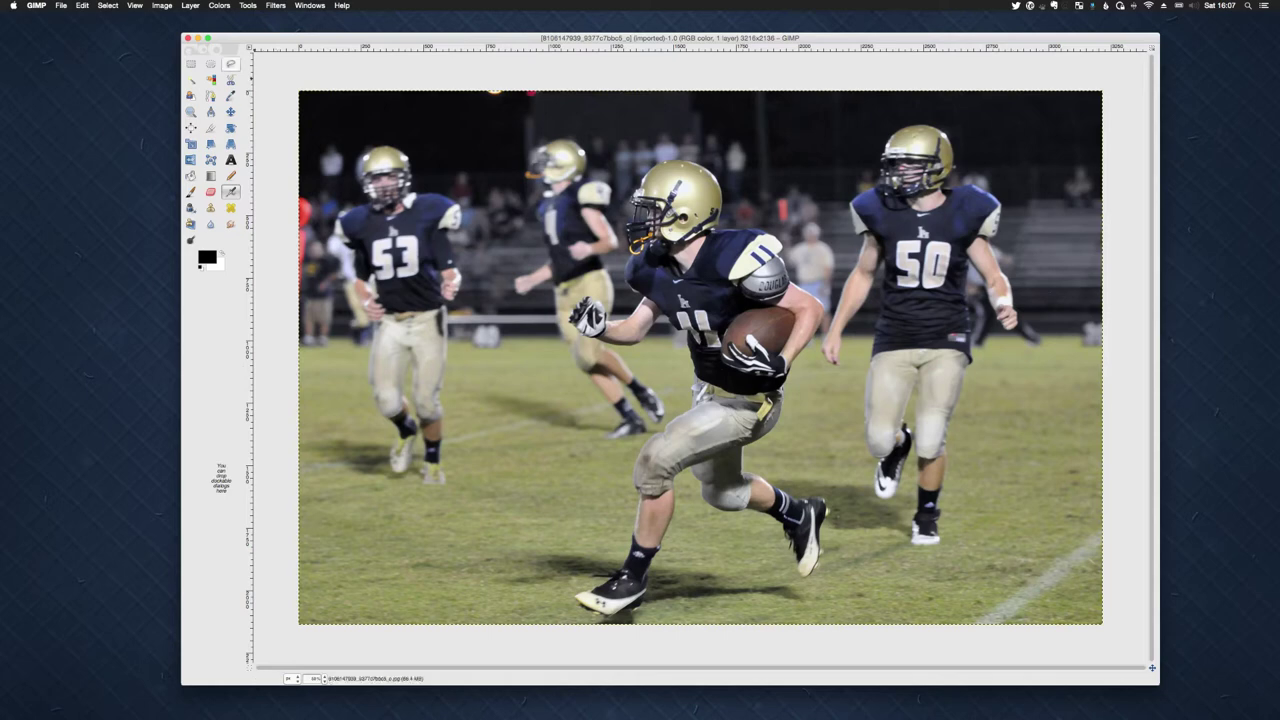
- Draw a rough closed Free Select outline around the ball carrier in the middle of the photo, leaving a margin of background
left_click(230, 63)
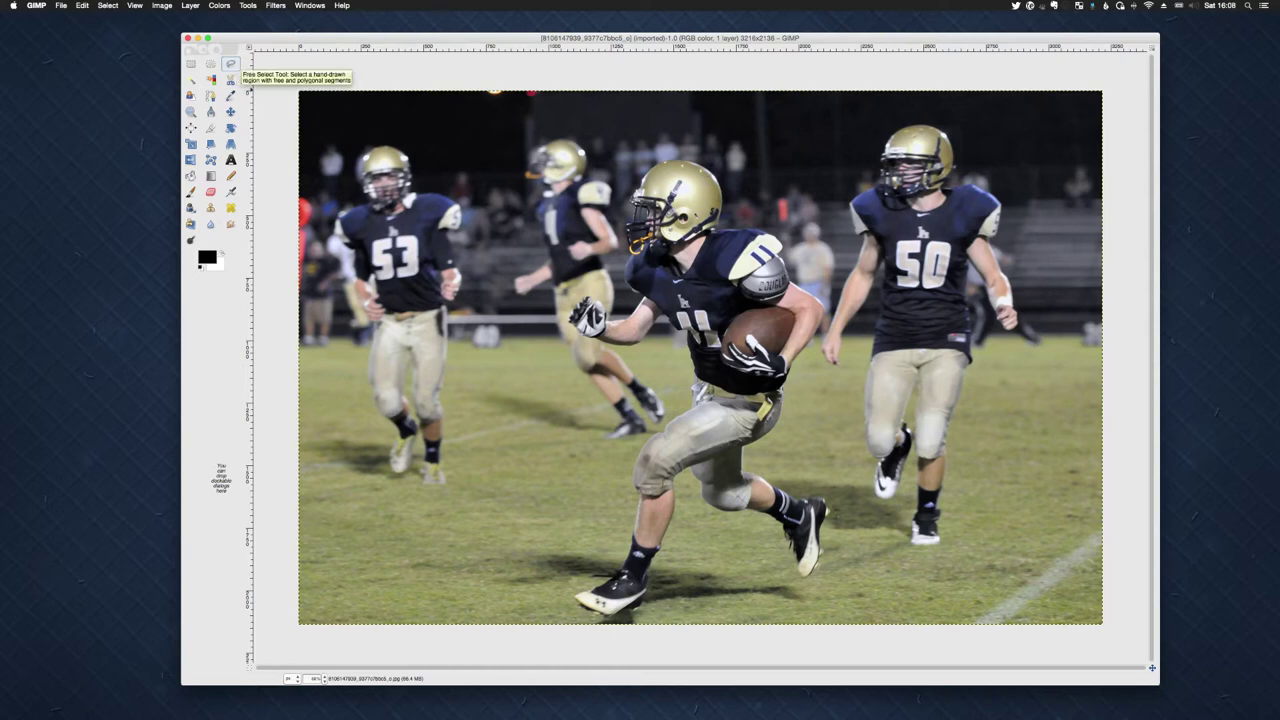
left_click(231, 64)
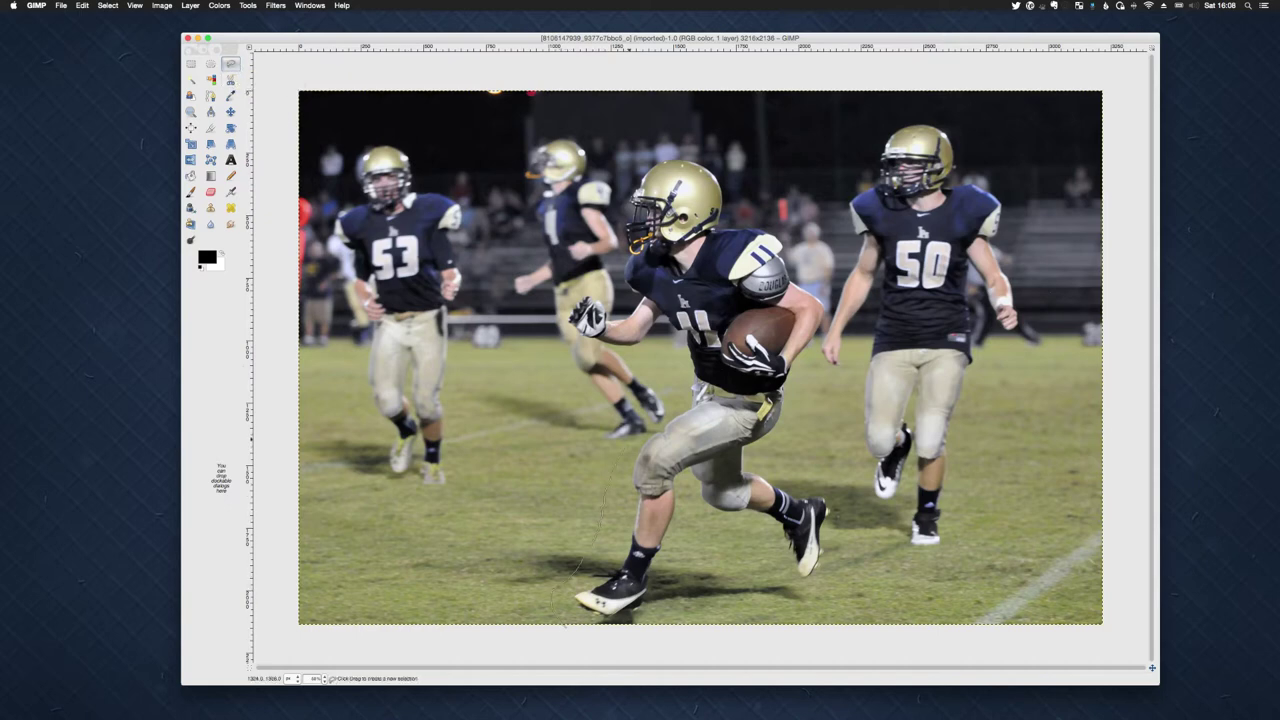
mouse_move(561, 306)
left_mouse_down()
mouse_move(576, 281)
mouse_move(604, 280)
mouse_move(620, 181)
mouse_move(660, 144)
mouse_move(730, 148)
mouse_move(776, 210)
left_mouse_up()
left_click_drag(833, 277, 837, 346)
left_click_drag(680, 592, 655, 632)
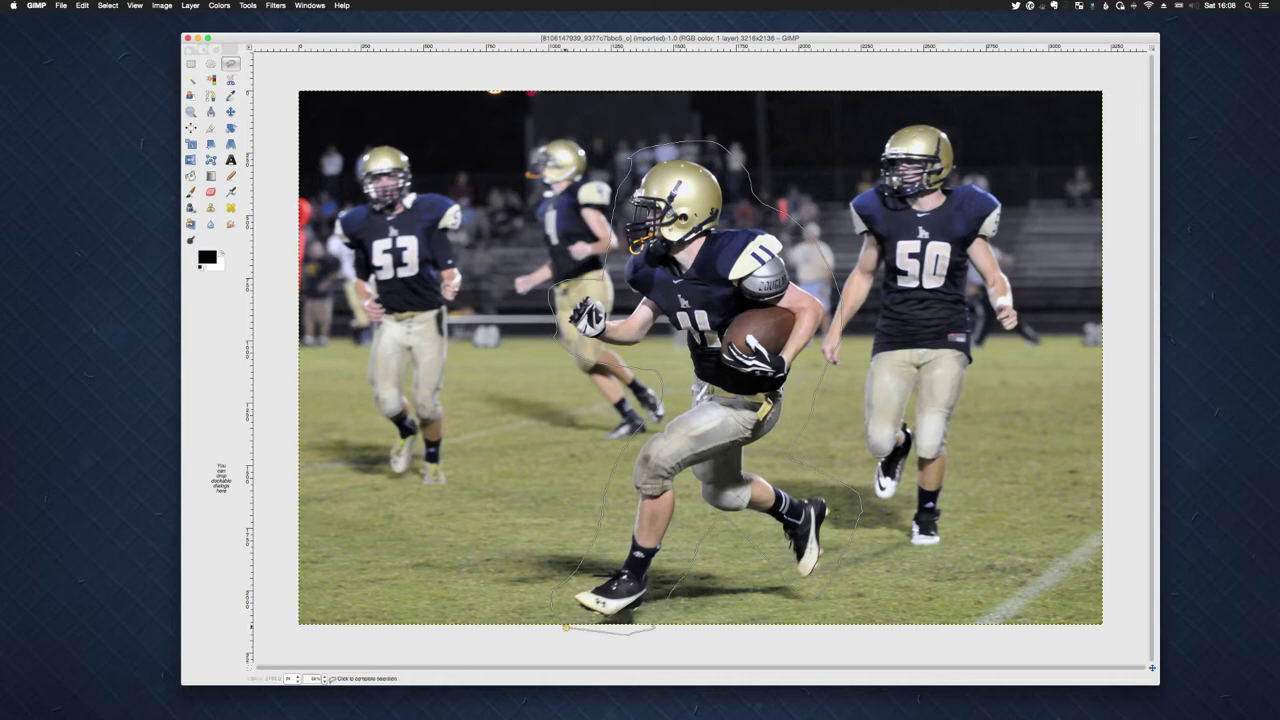
left_click(565, 628)
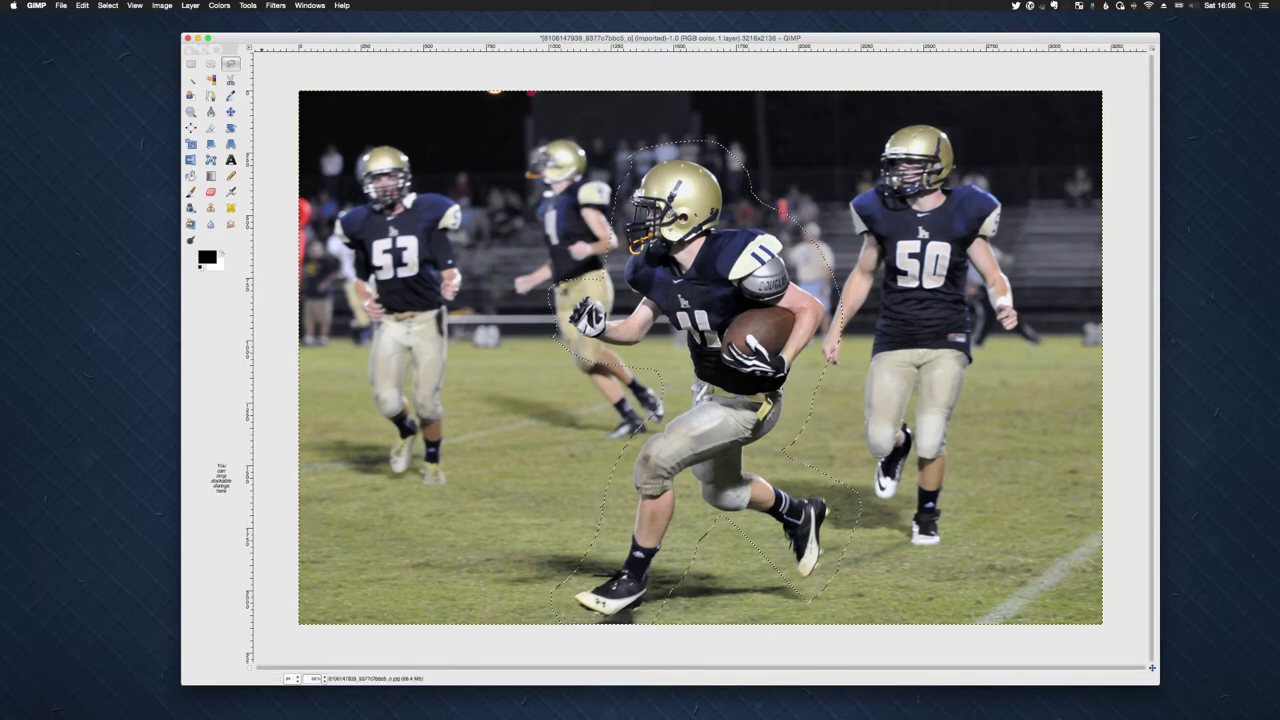
- Invert the selection and clear everything outside the outline around the ball carrier
left_click(107, 5)
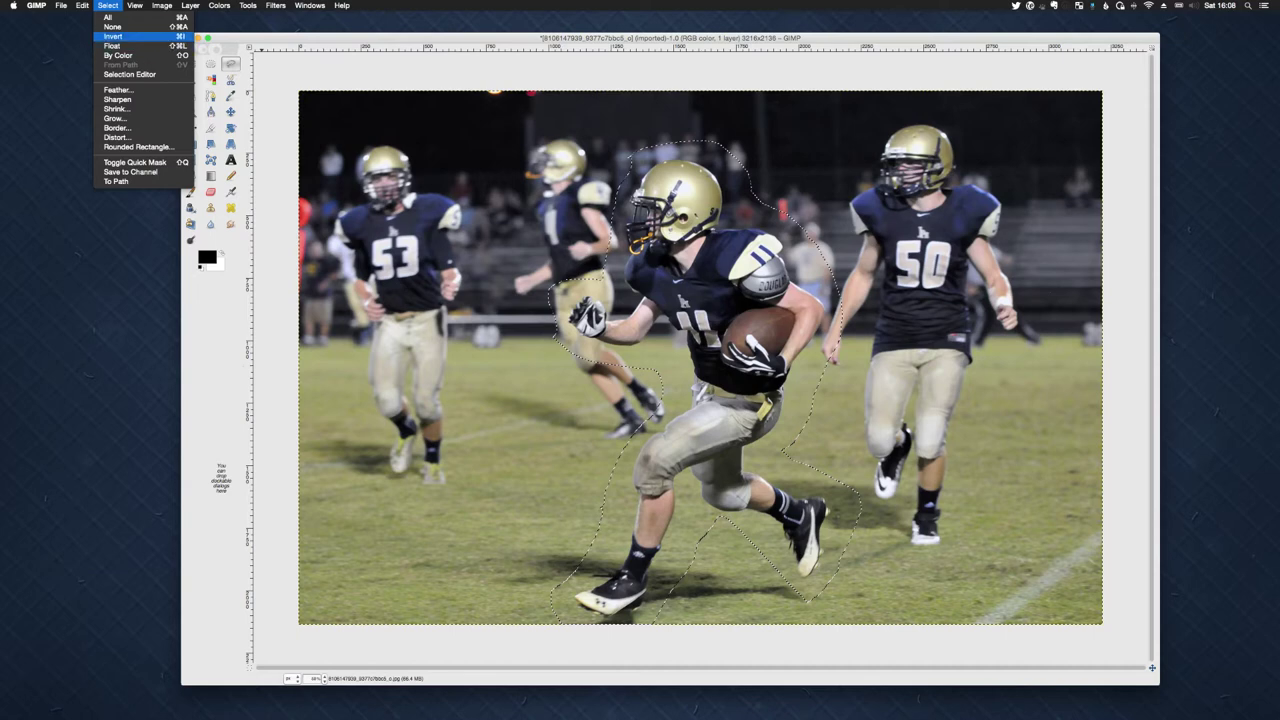
key("Escape")
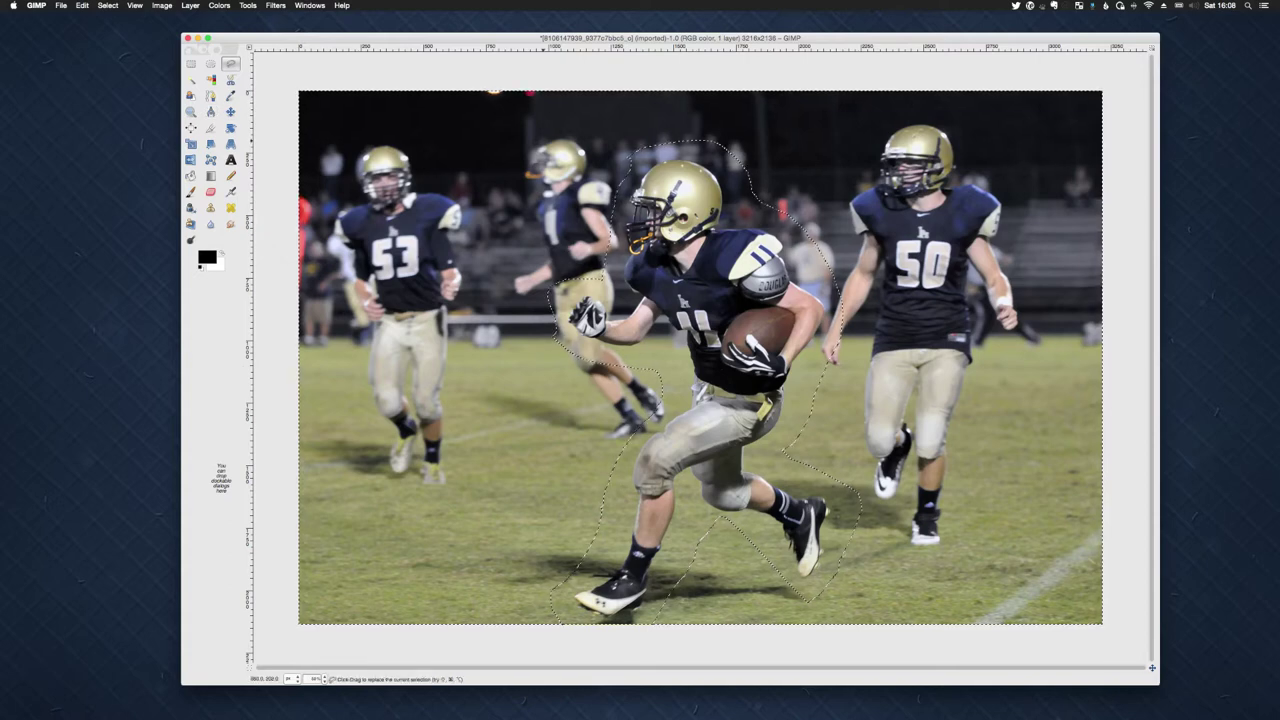
left_click(107, 5)
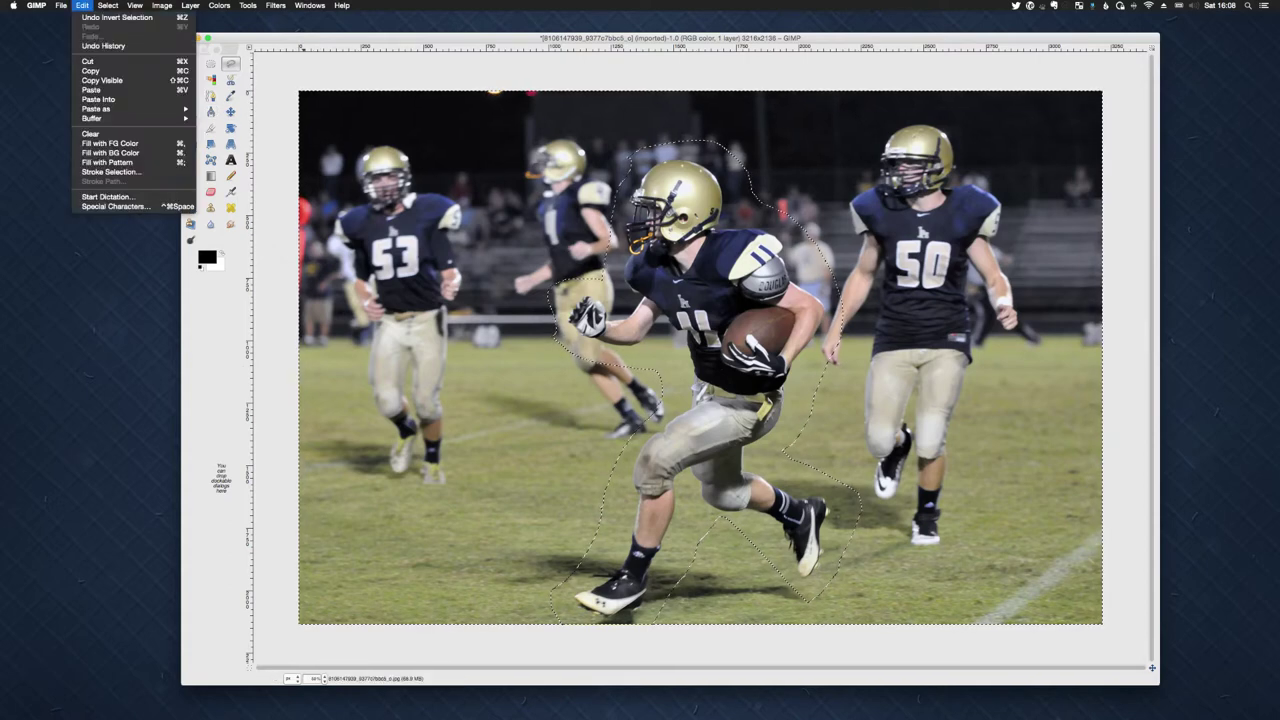
mouse_move(82, 5)
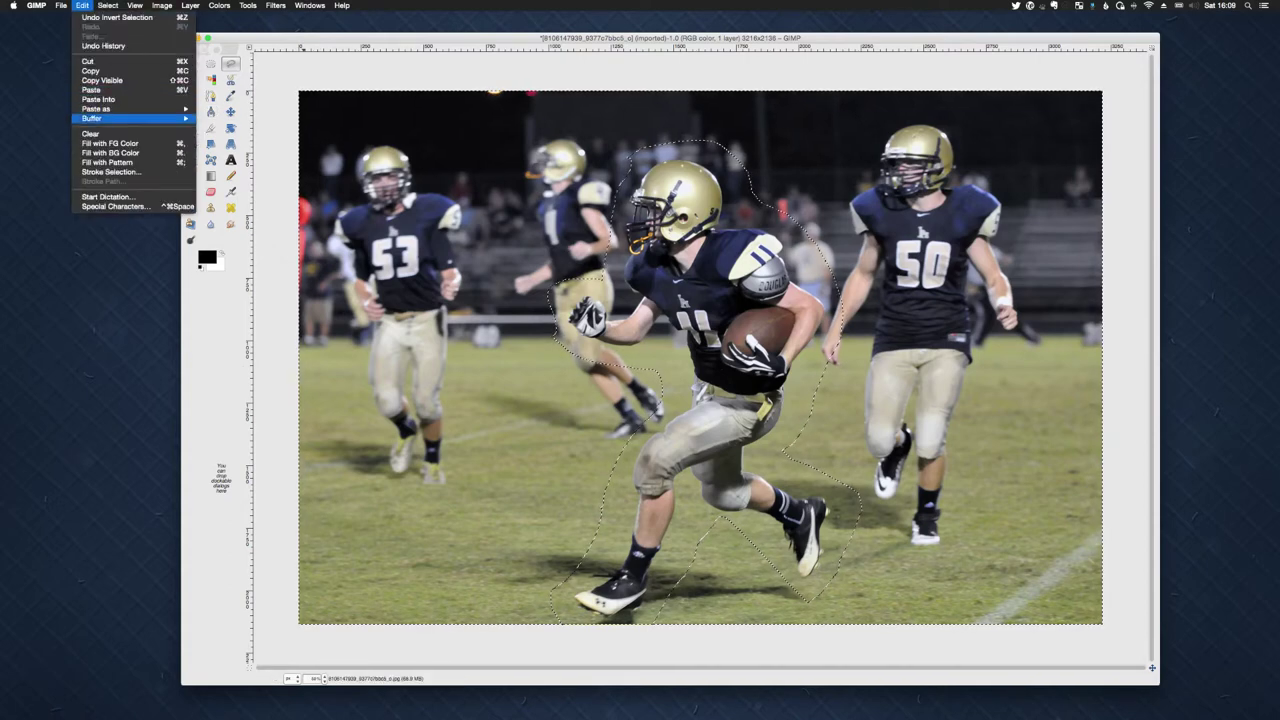
left_click(90, 133)
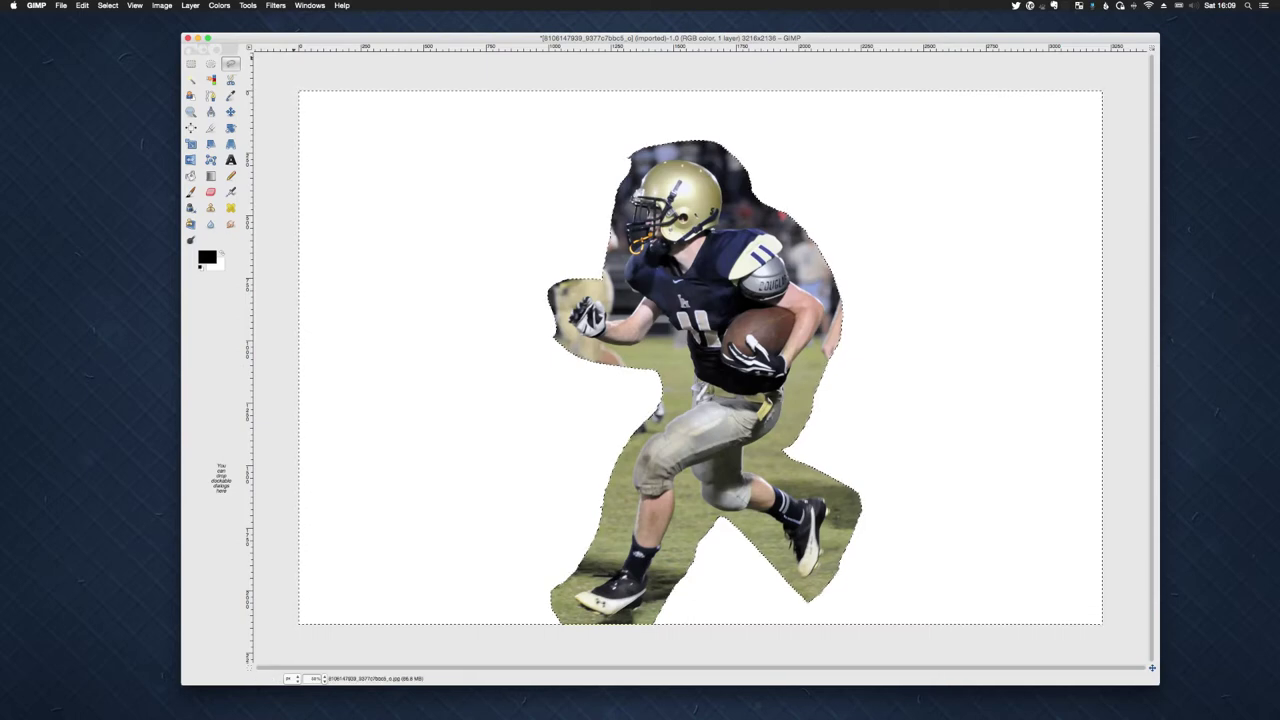
- Invert the selection back to the ball carrier and crop the image to that selection
left_click(107, 5)
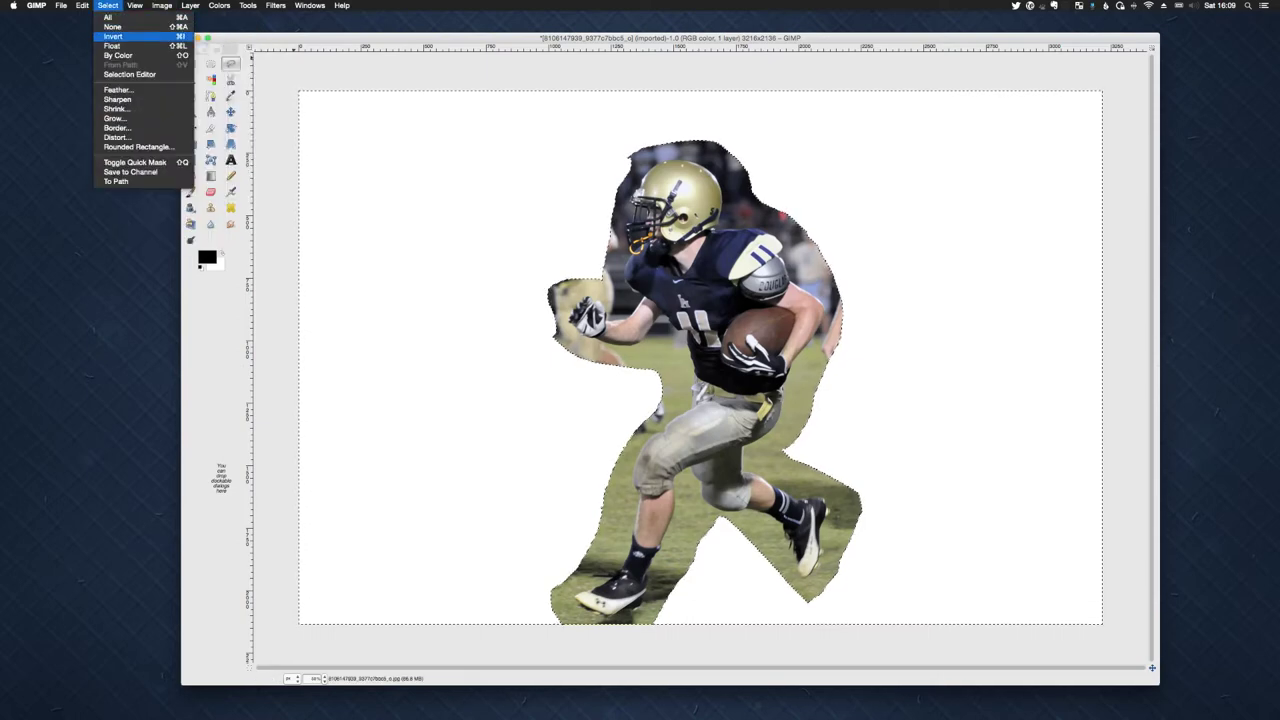
left_click(113, 36)
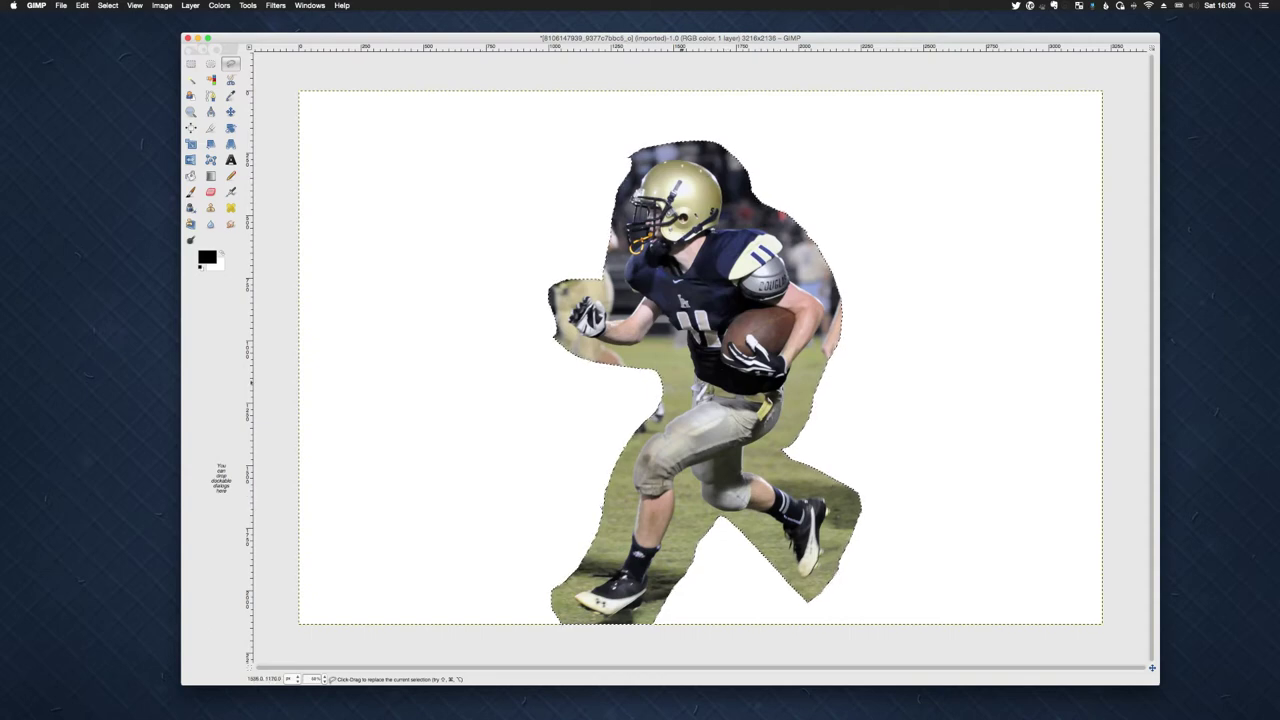
left_click(162, 5)
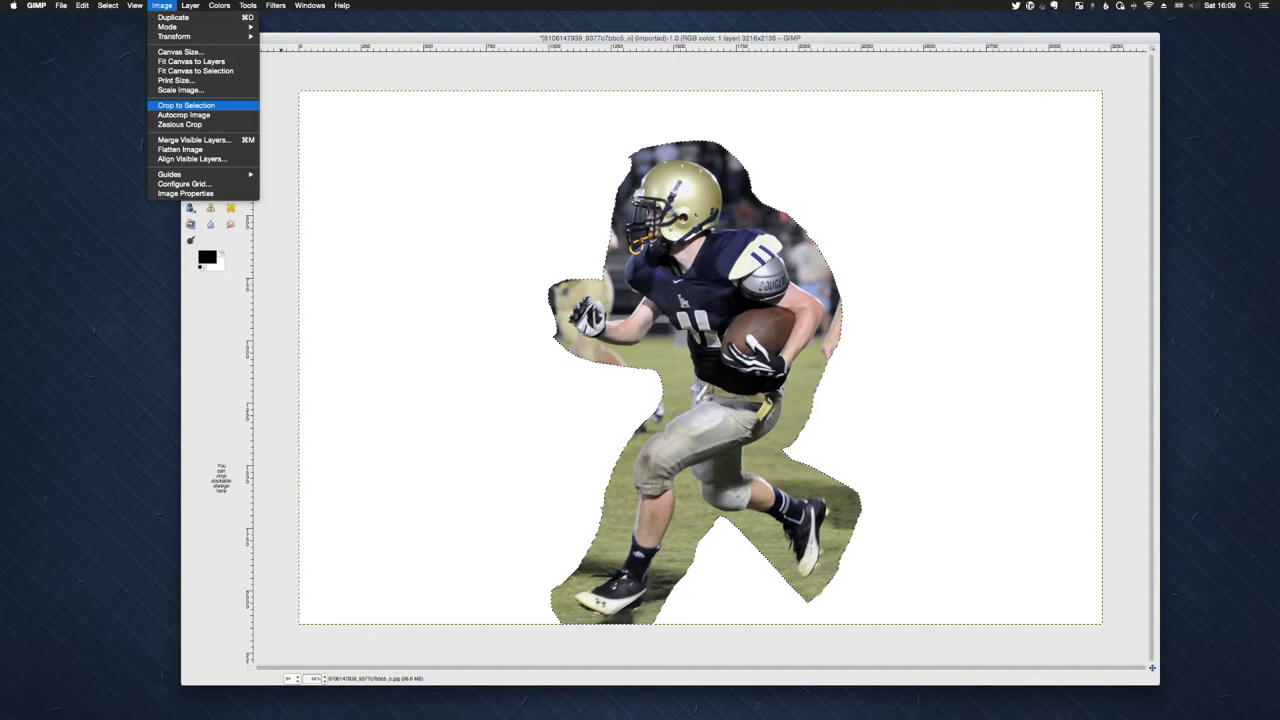
left_click(186, 105)
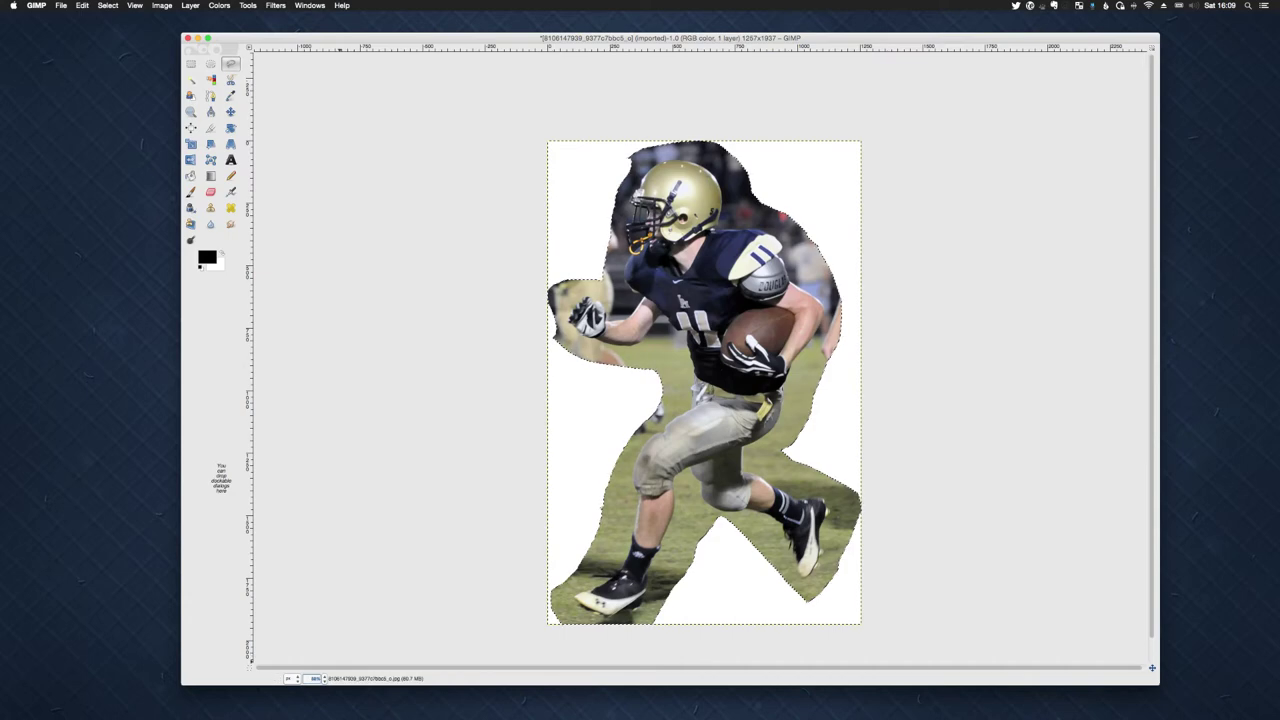
- Cancel the stray selection segment, switch to the Rectangle Select tool and set the image zoom to 100%
left_click(421, 538)
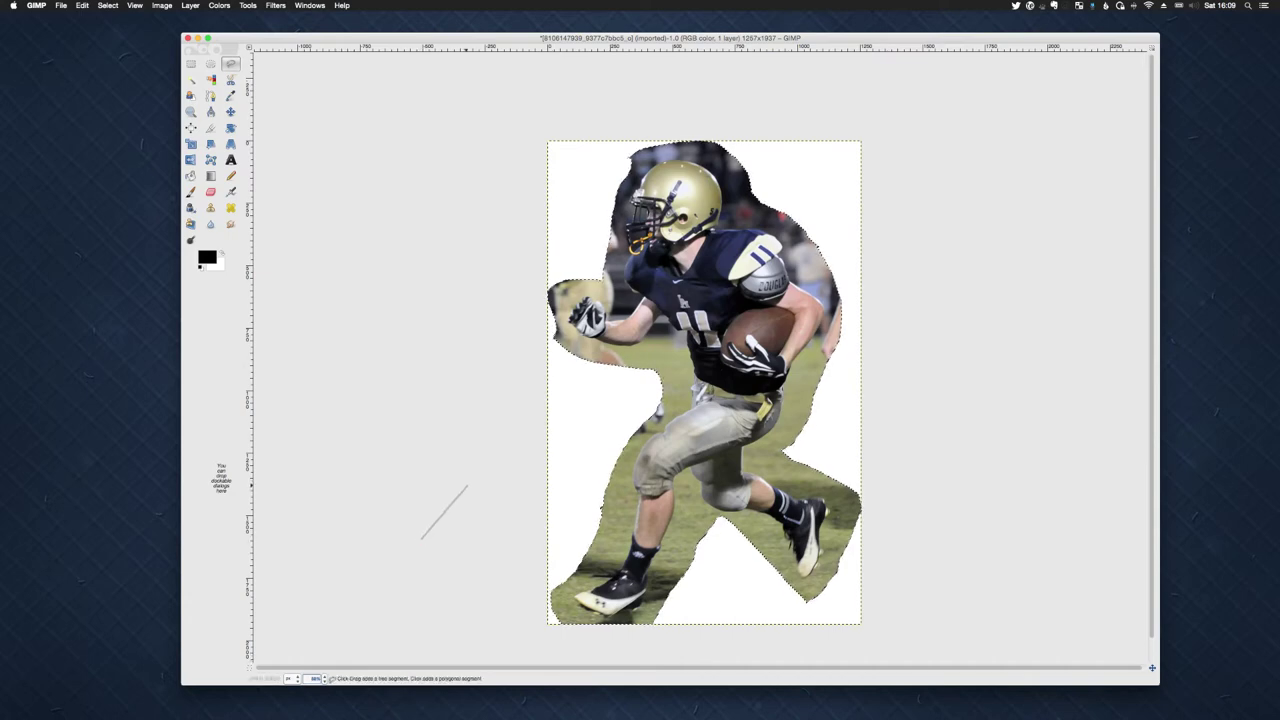
key("Escape")
key("r")
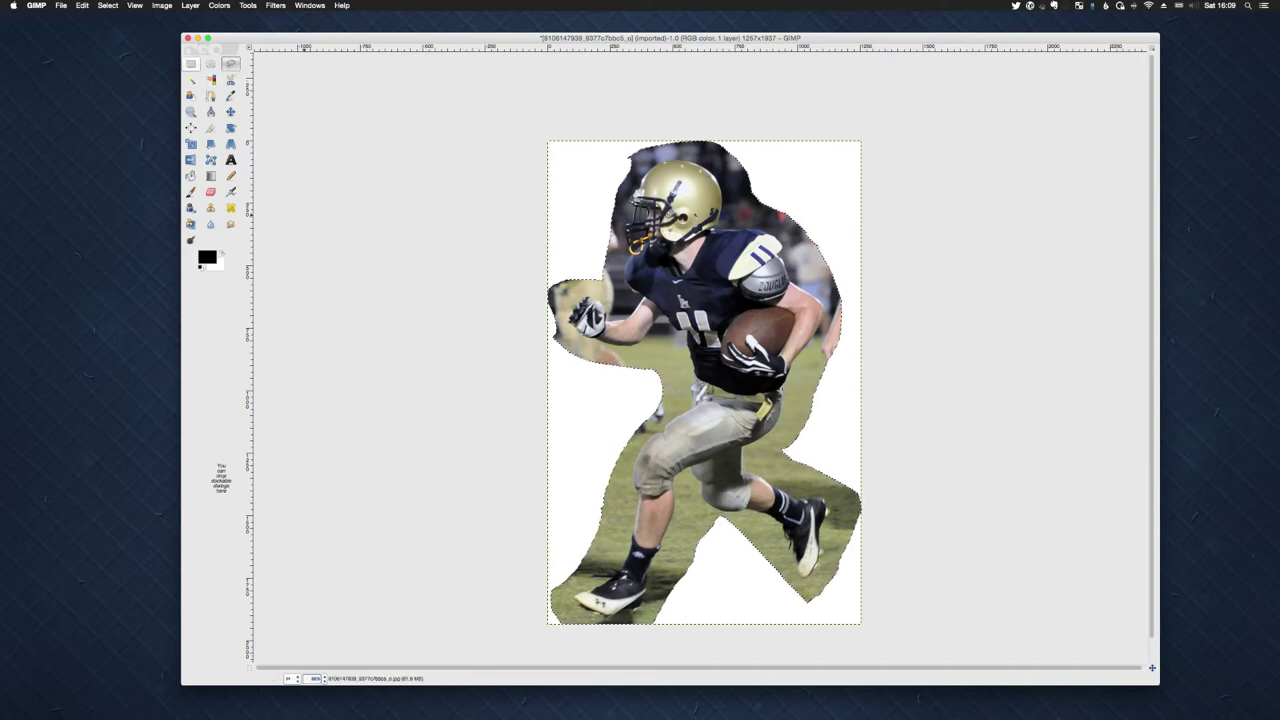
key("r")
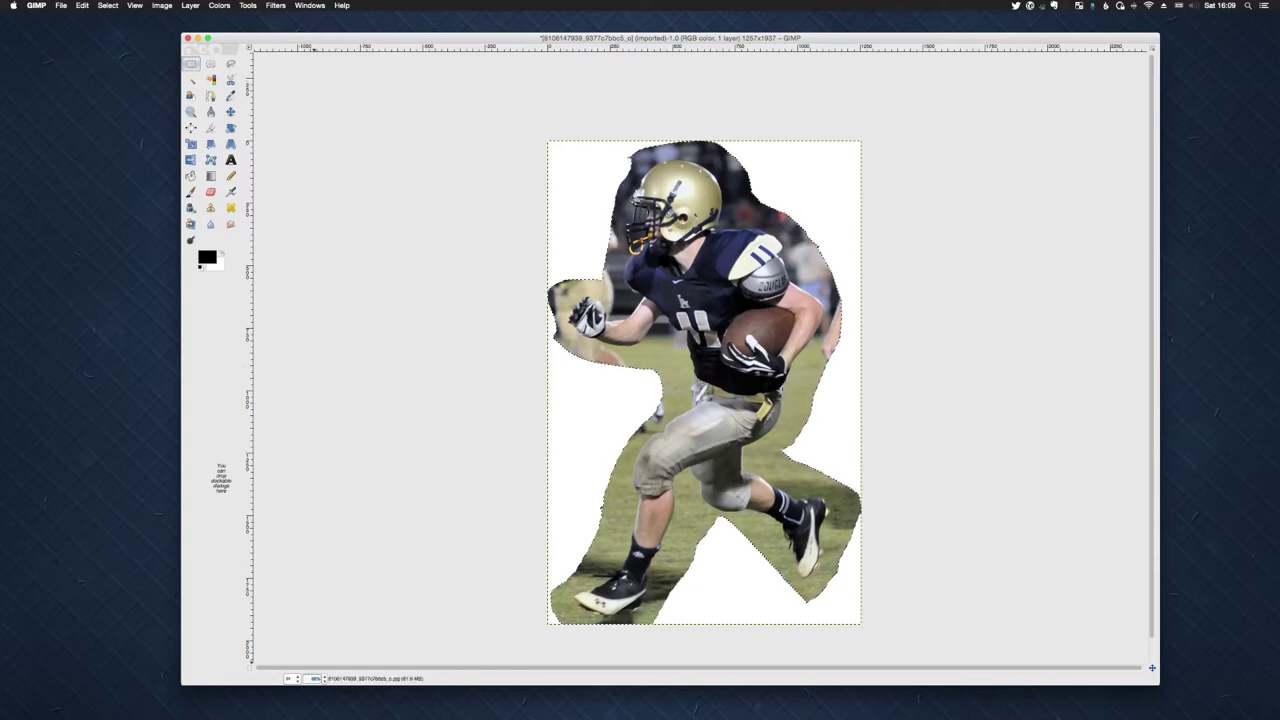
type("100")
key("Return")
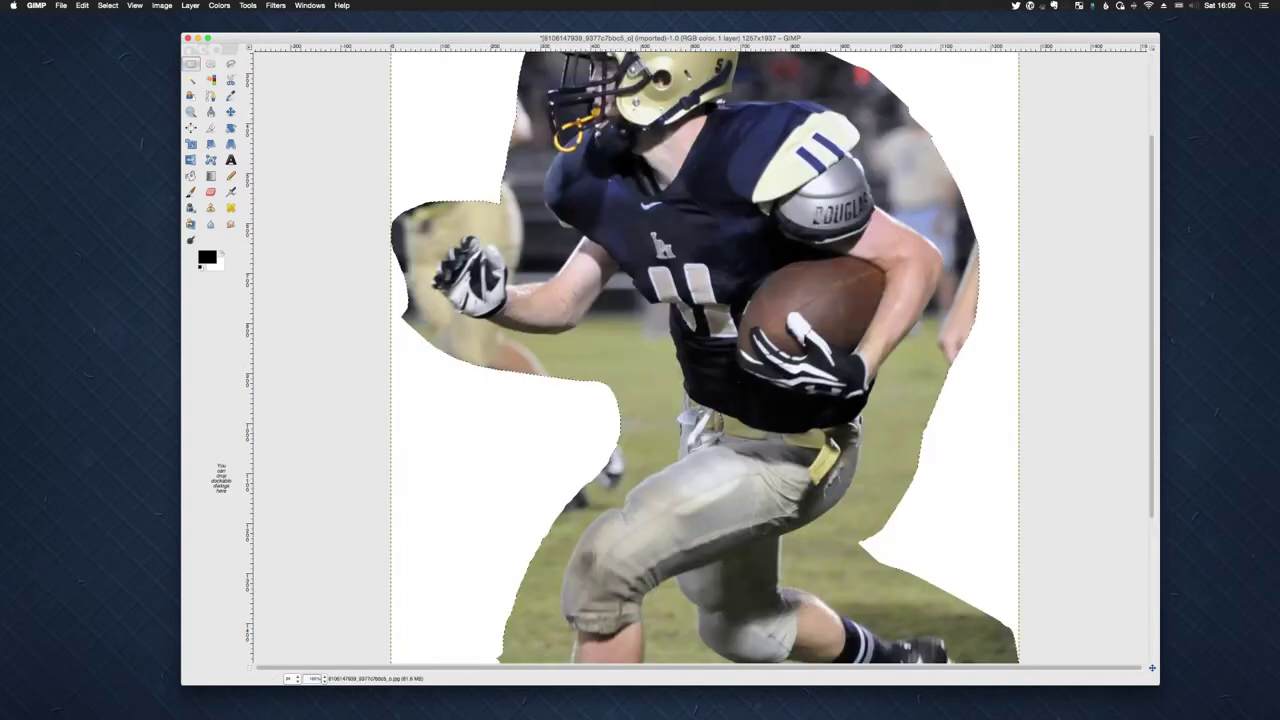
- Examine the rough cutout of the player from helmet to shoes, including the background left around him
scroll(705, 356, "down", 3)
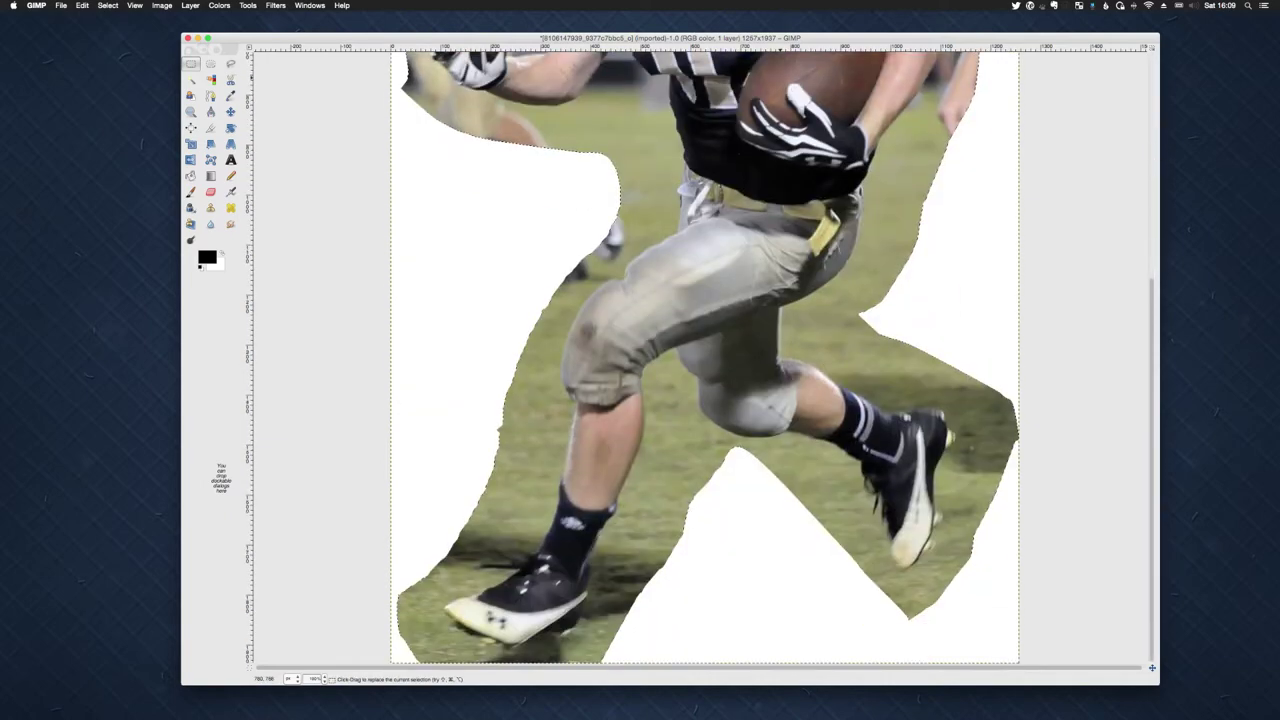
scroll(705, 356, "up", 6)
scroll(705, 356, "down", 6)
scroll(705, 356, "up", 6)
scroll(705, 356, "down", 3)
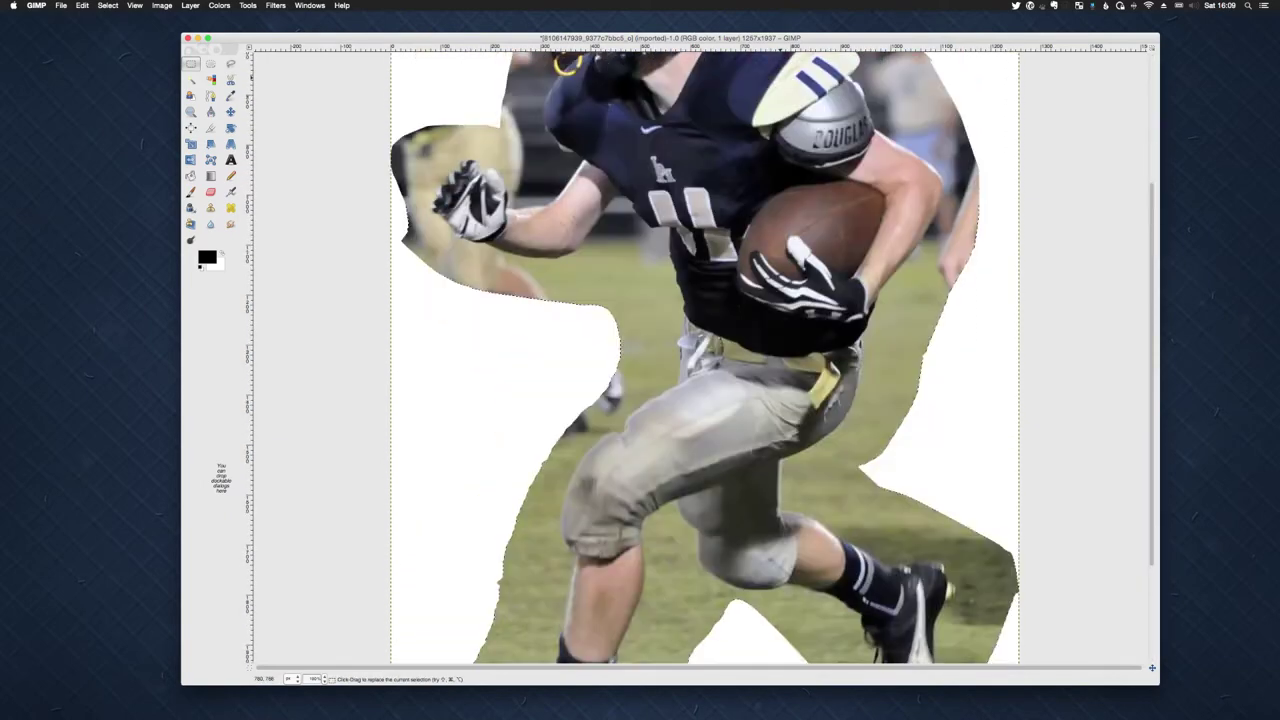
scroll(705, 356, "up", 3)
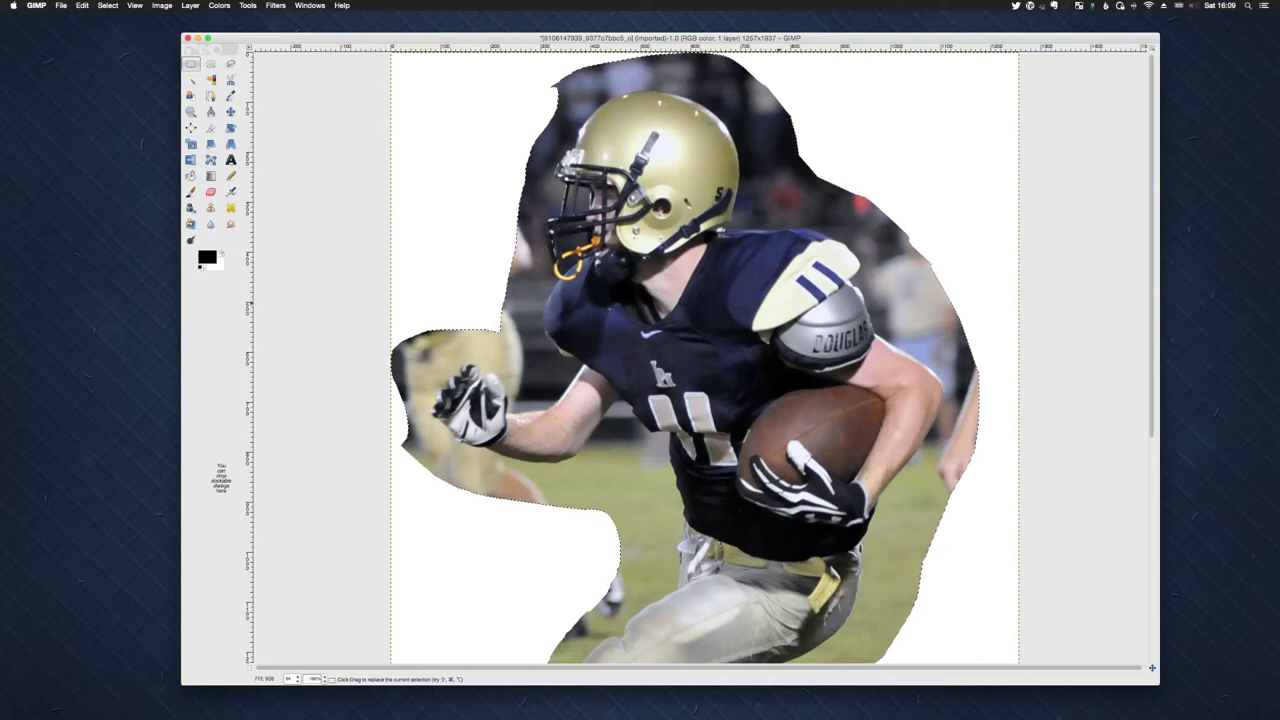
scroll(705, 356, "down", 3)
scroll(705, 356, "up", 3)
scroll(705, 356, "down", 3)
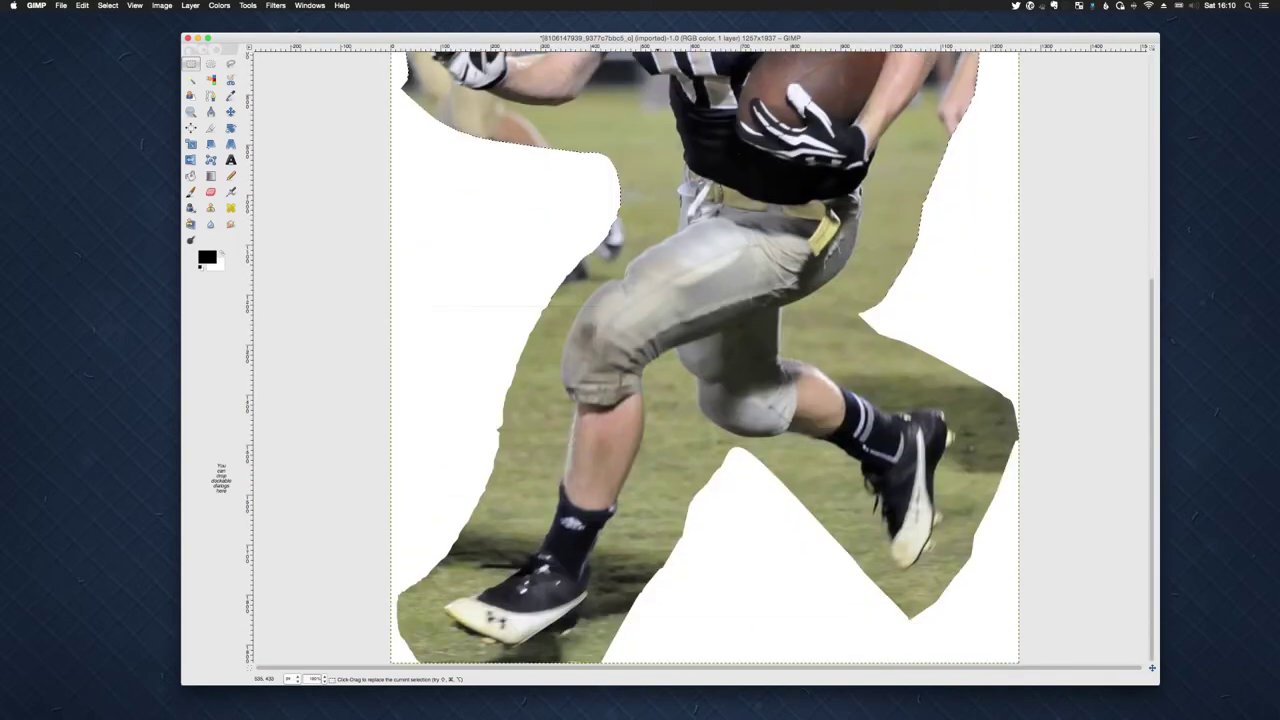
scroll(705, 356, "up", 3)
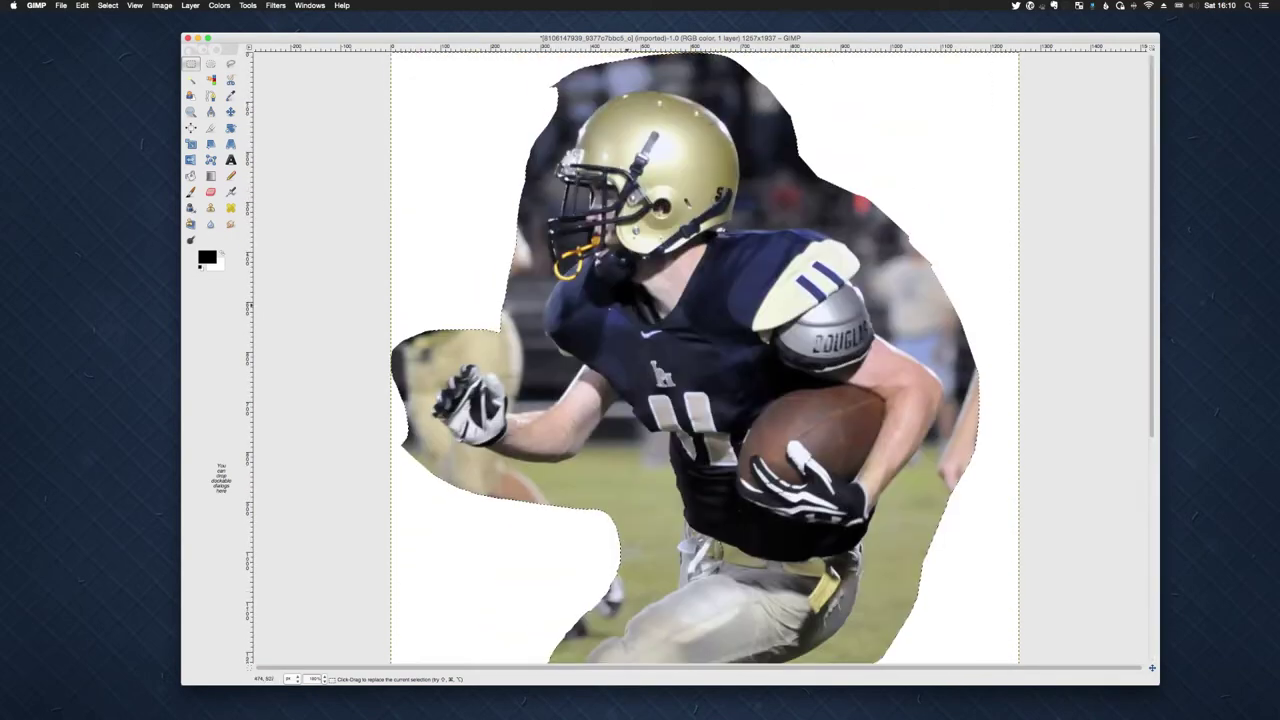
scroll(705, 356, "down", 3)
scroll(705, 356, "up", 3)
scroll(705, 356, "down", 3)
scroll(705, 356, "up", 3)
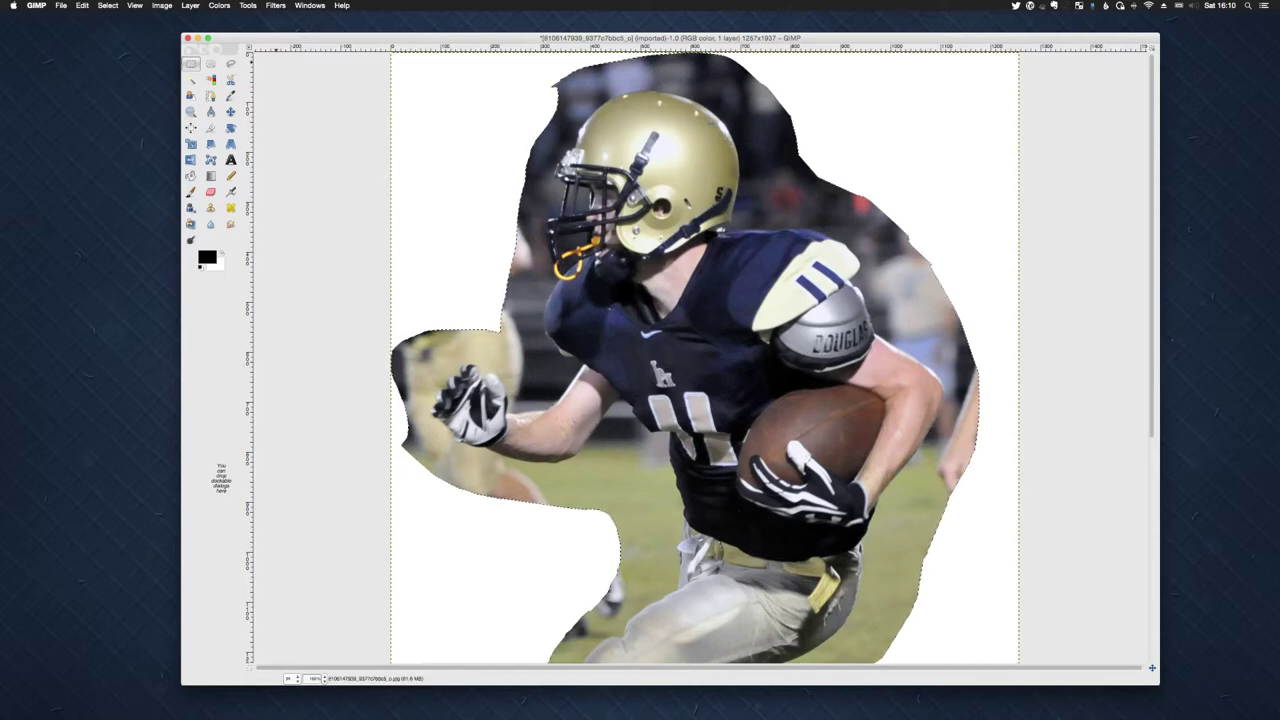
- Open the Layers dialog and dock it beneath the toolbox
left_click(310, 5)
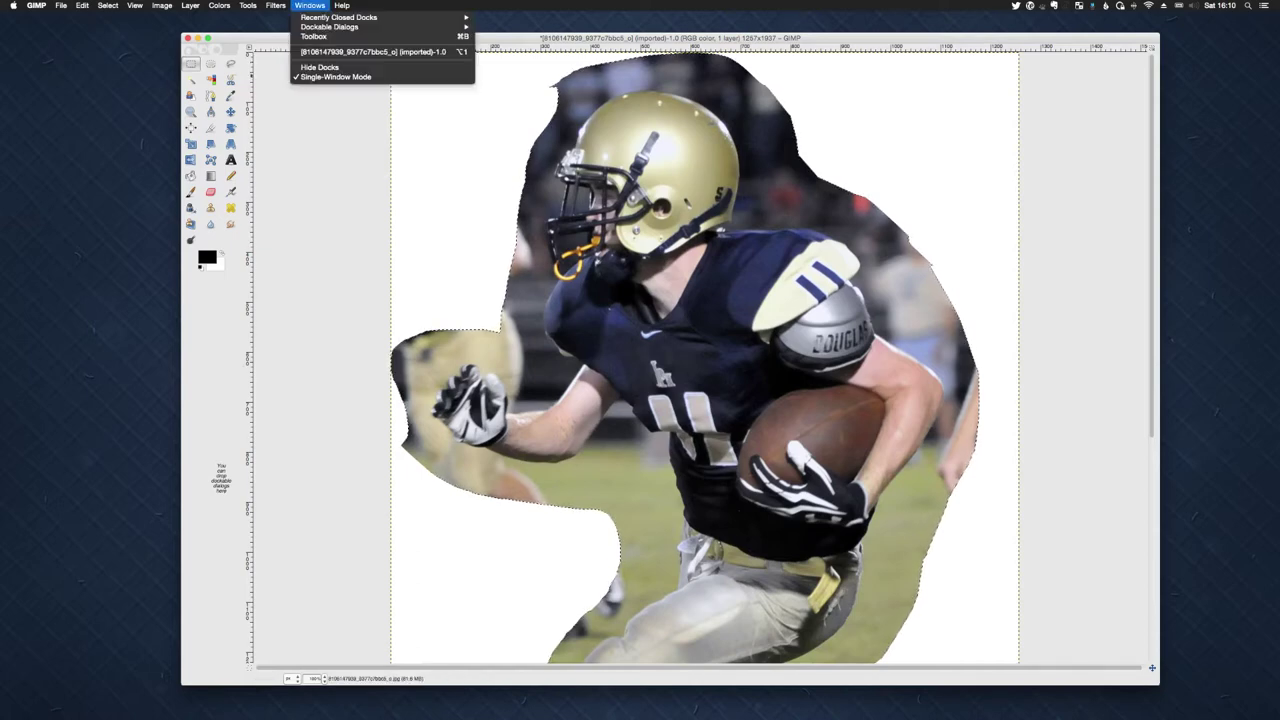
mouse_move(330, 27)
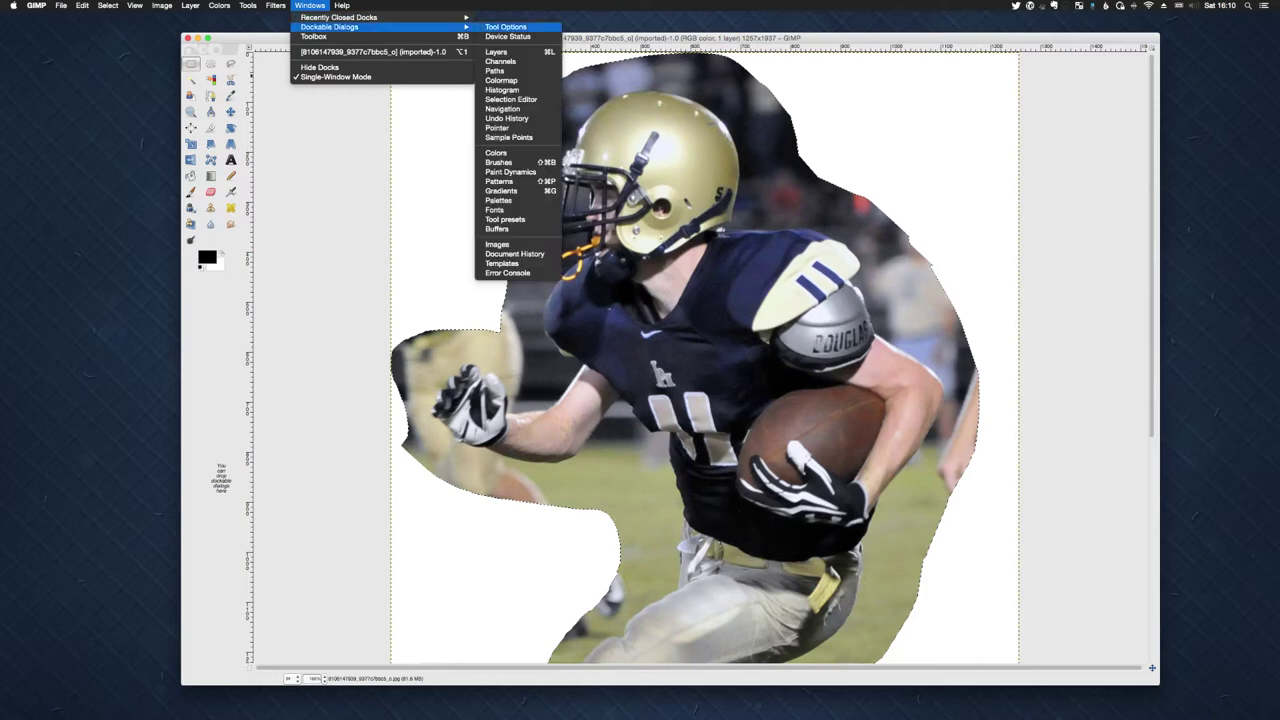
left_click(497, 51)
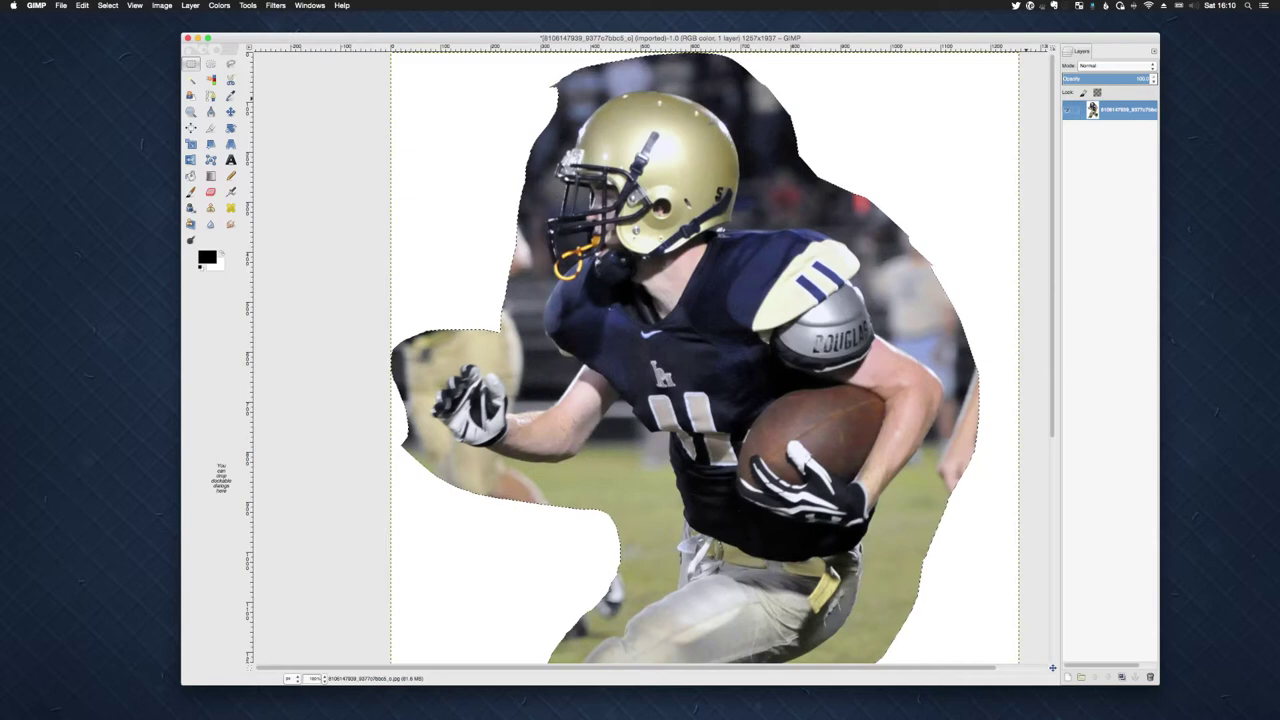
left_click_drag(1093, 108, 219, 346)
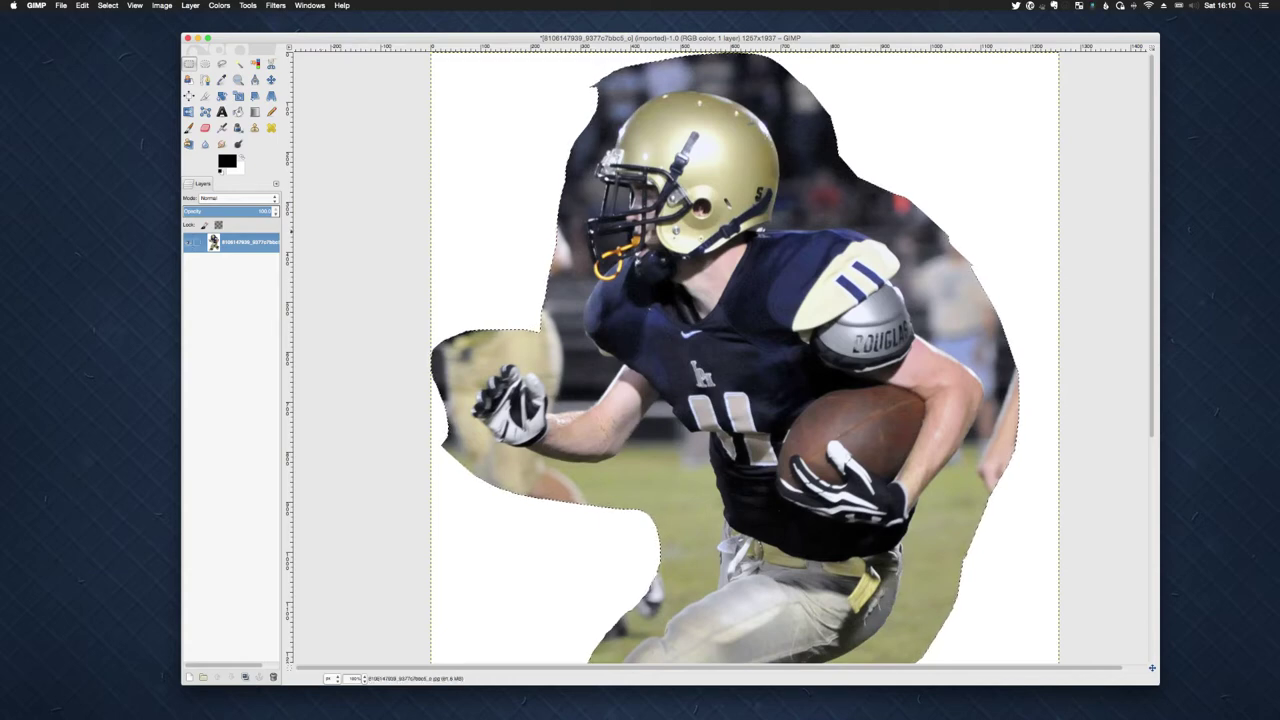
- Add an alpha channel to the photo layer
left_click(190, 5)
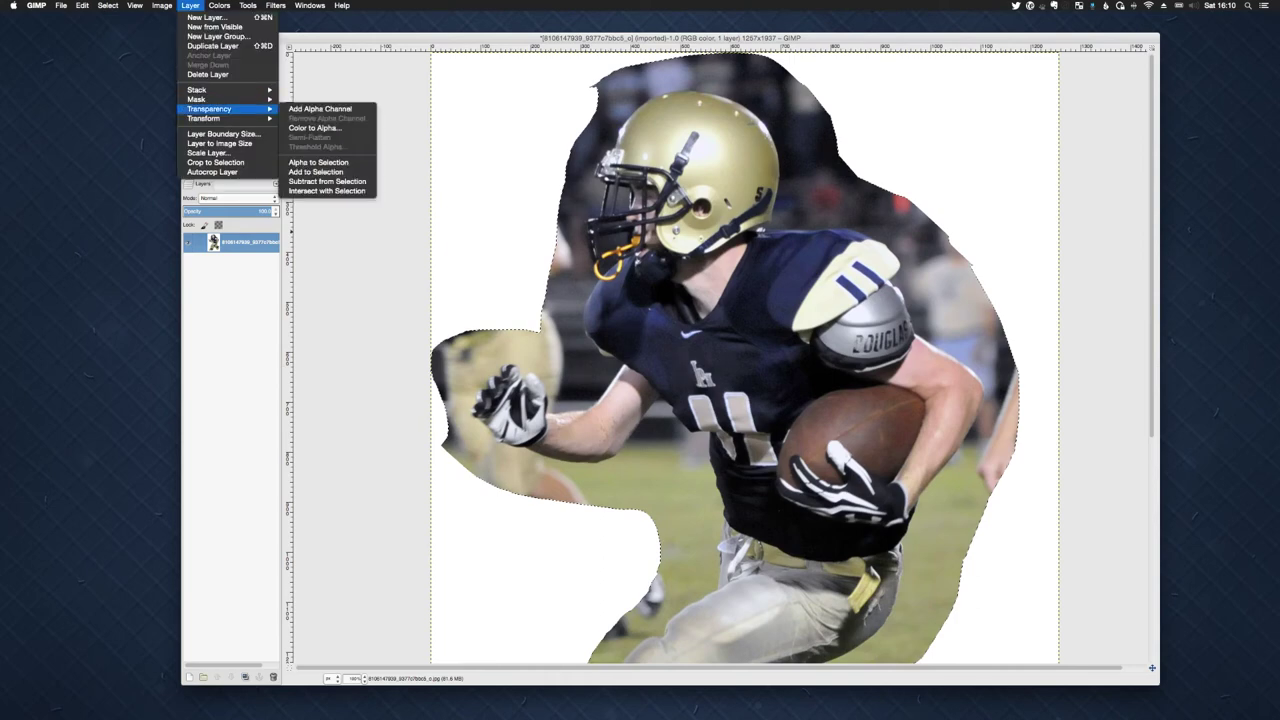
key("Escape")
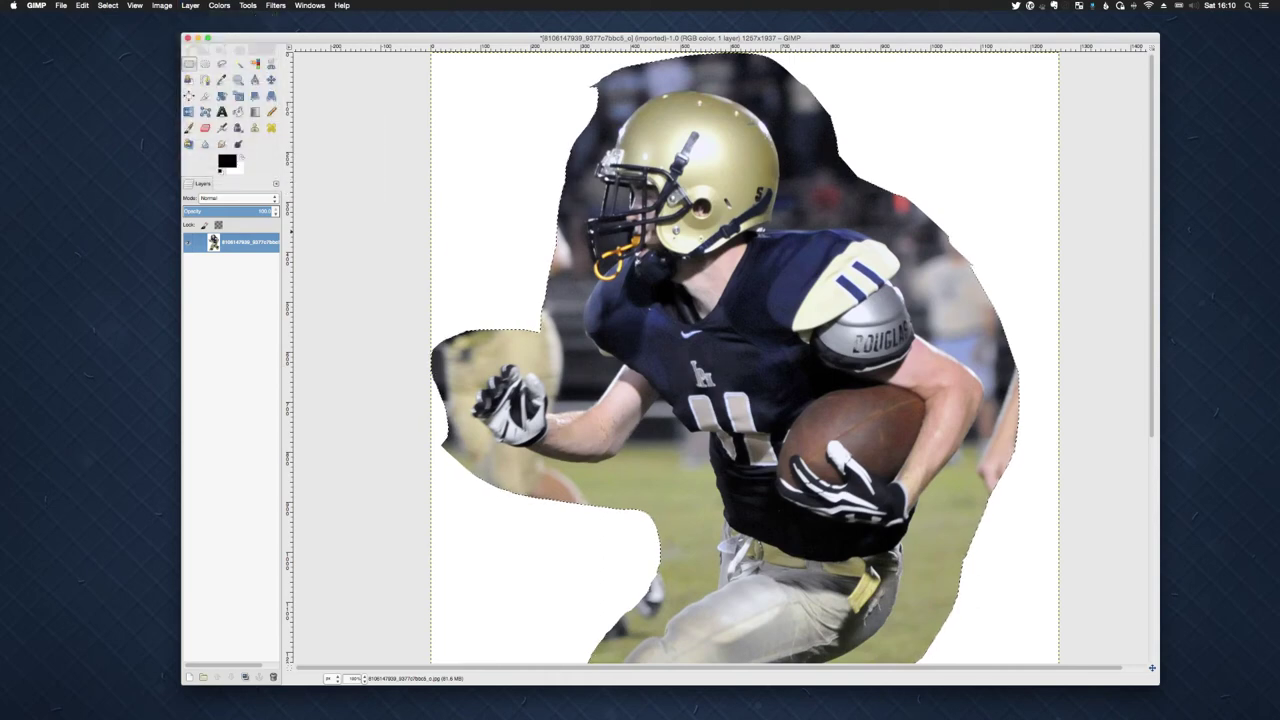
left_click(190, 5)
mouse_move(220, 108)
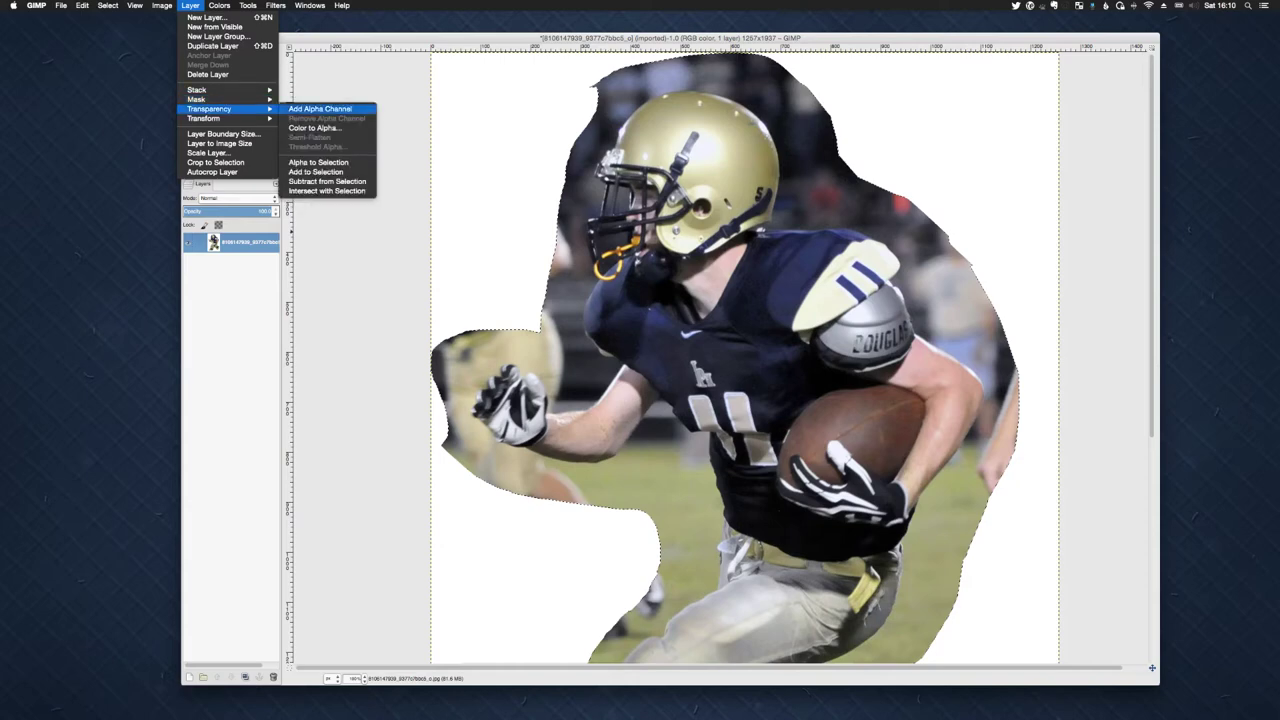
left_click(320, 108)
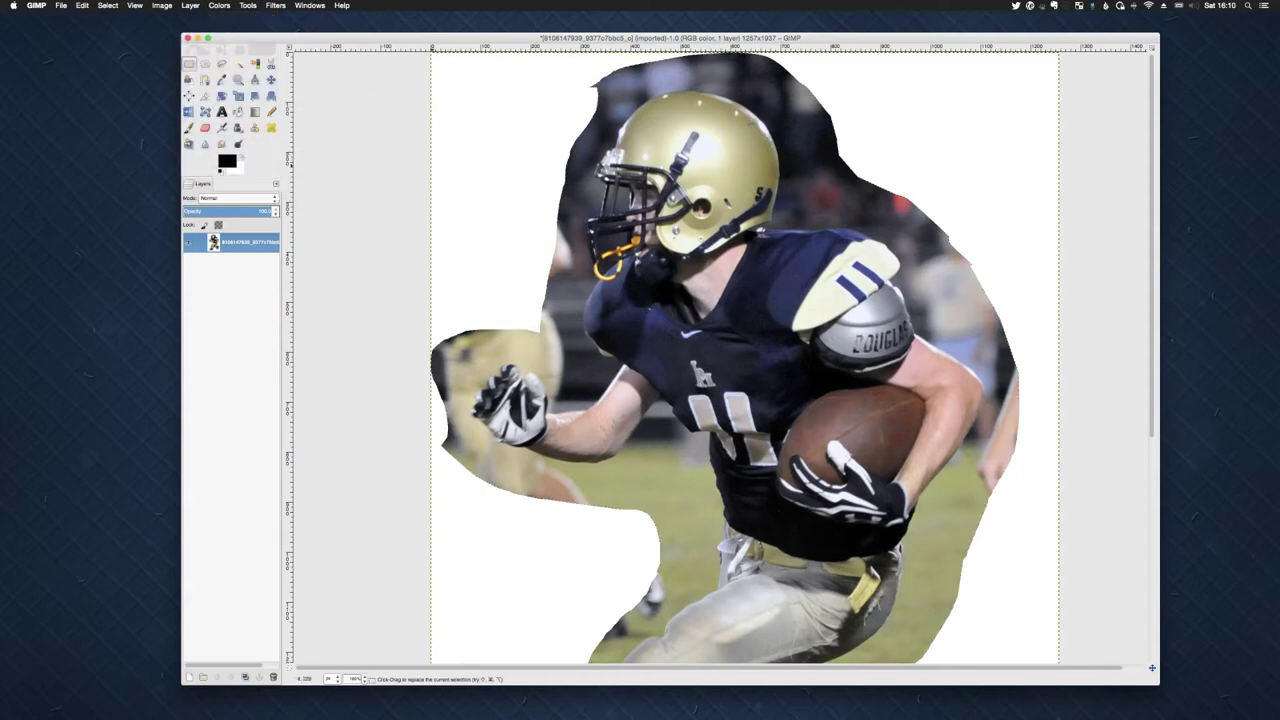
- Switch to the Eraser tool and clear the current selection
key("u")
left_click(205, 128)
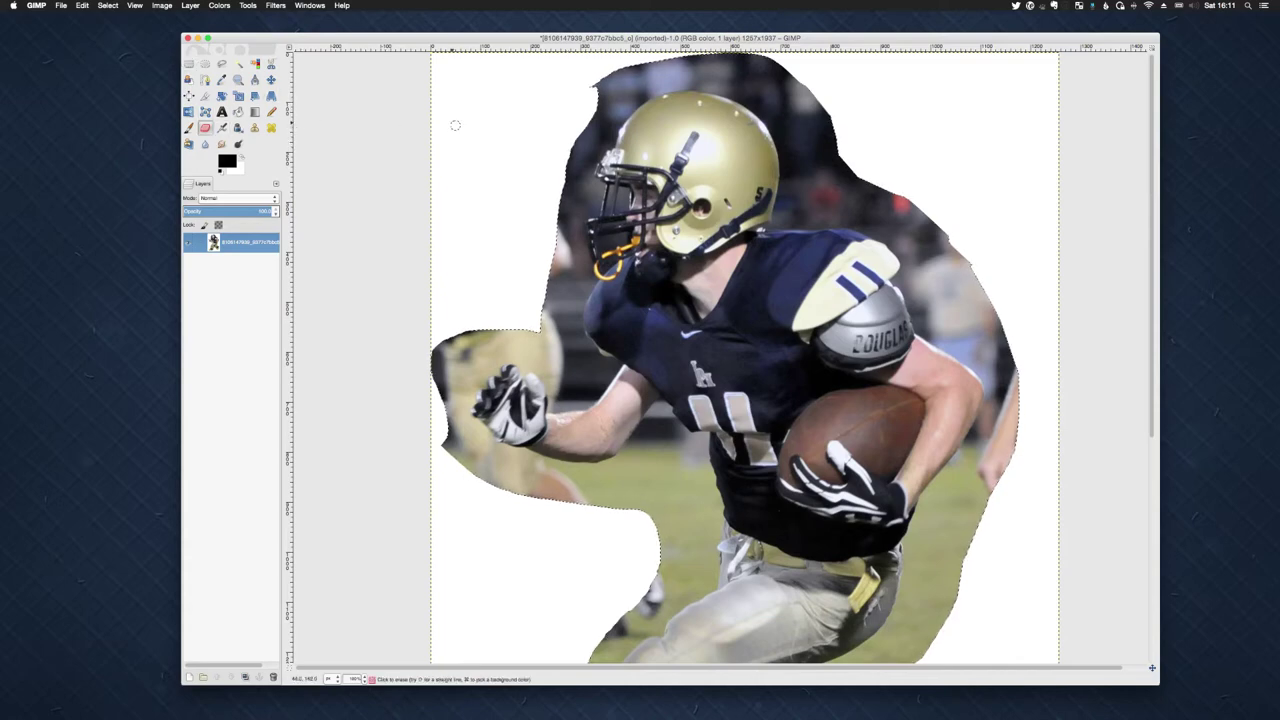
left_click(162, 5)
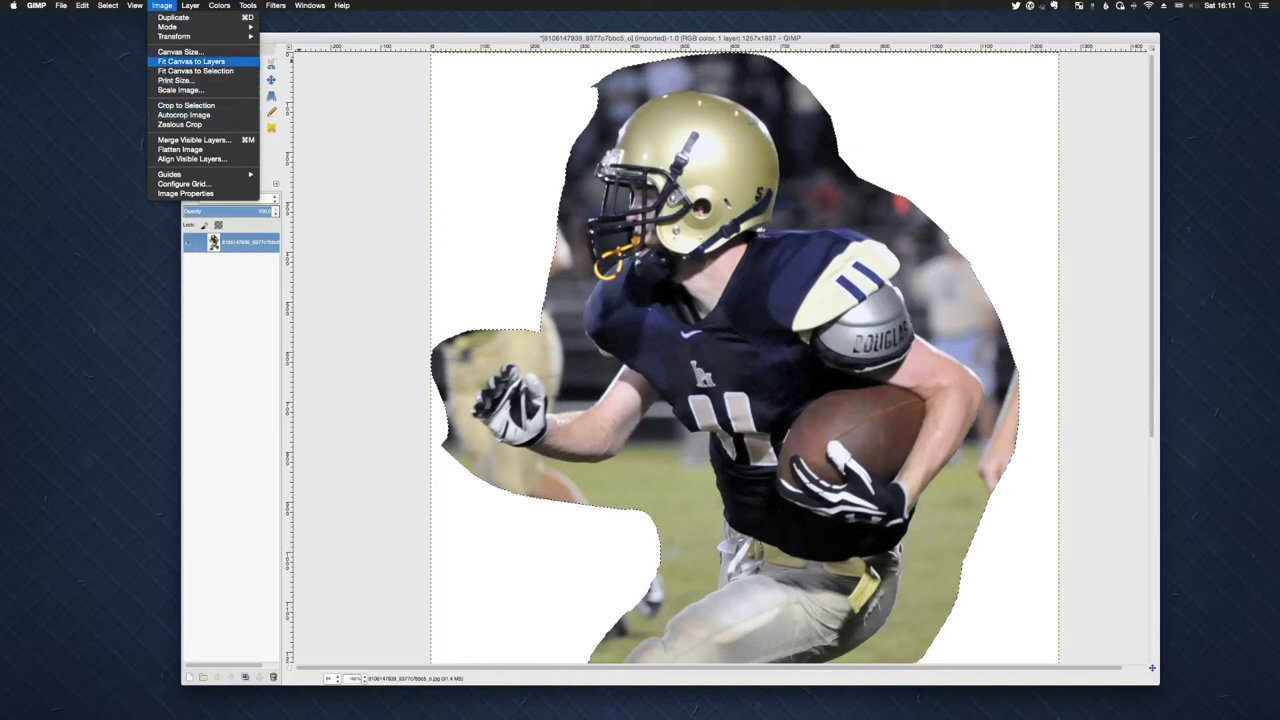
mouse_move(107, 5)
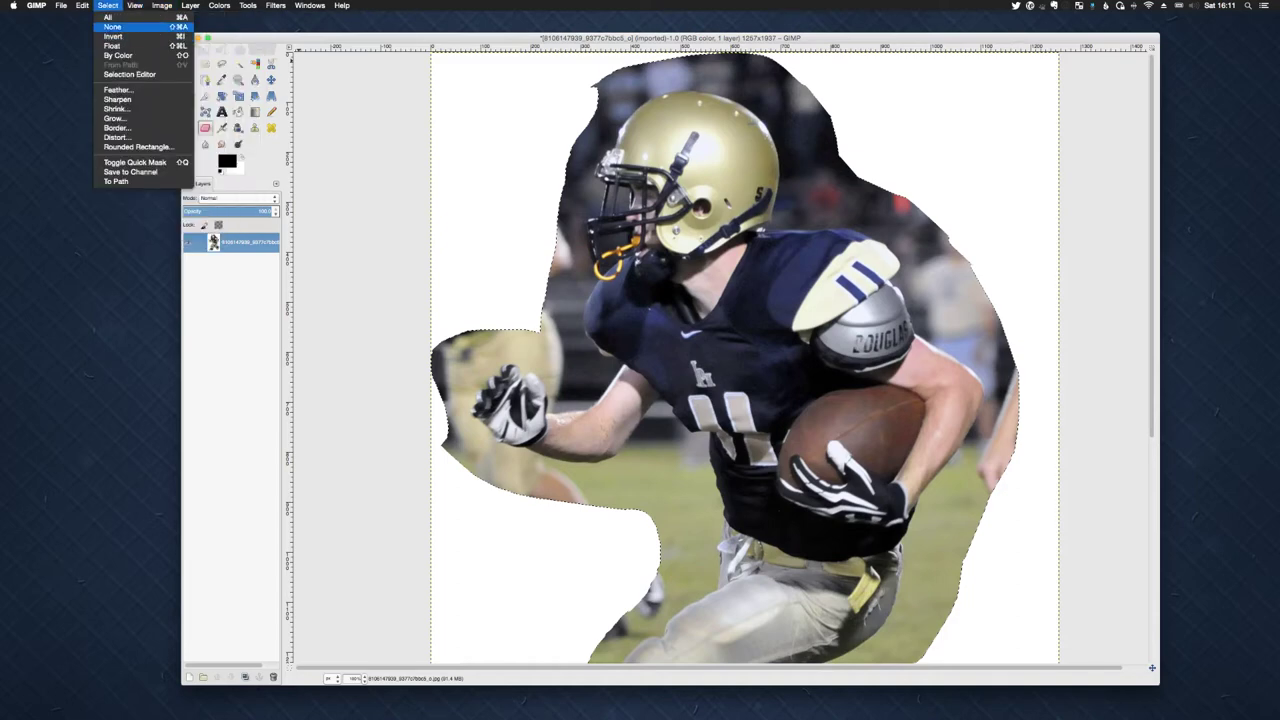
left_click(112, 26)
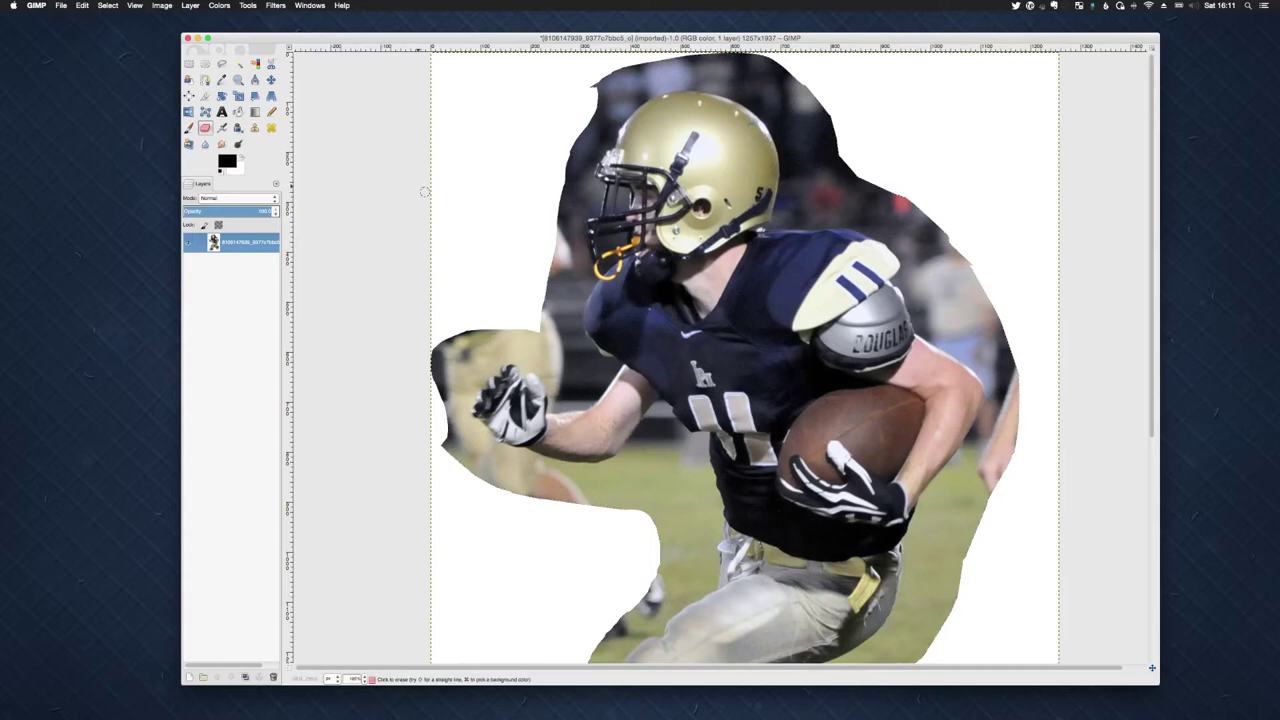
- Erase a short trial zigzag in the white area beside the player, and undo it
mouse_move(448, 170)
left_mouse_down()
mouse_move(436, 187)
mouse_move(467, 228)
left_mouse_up()
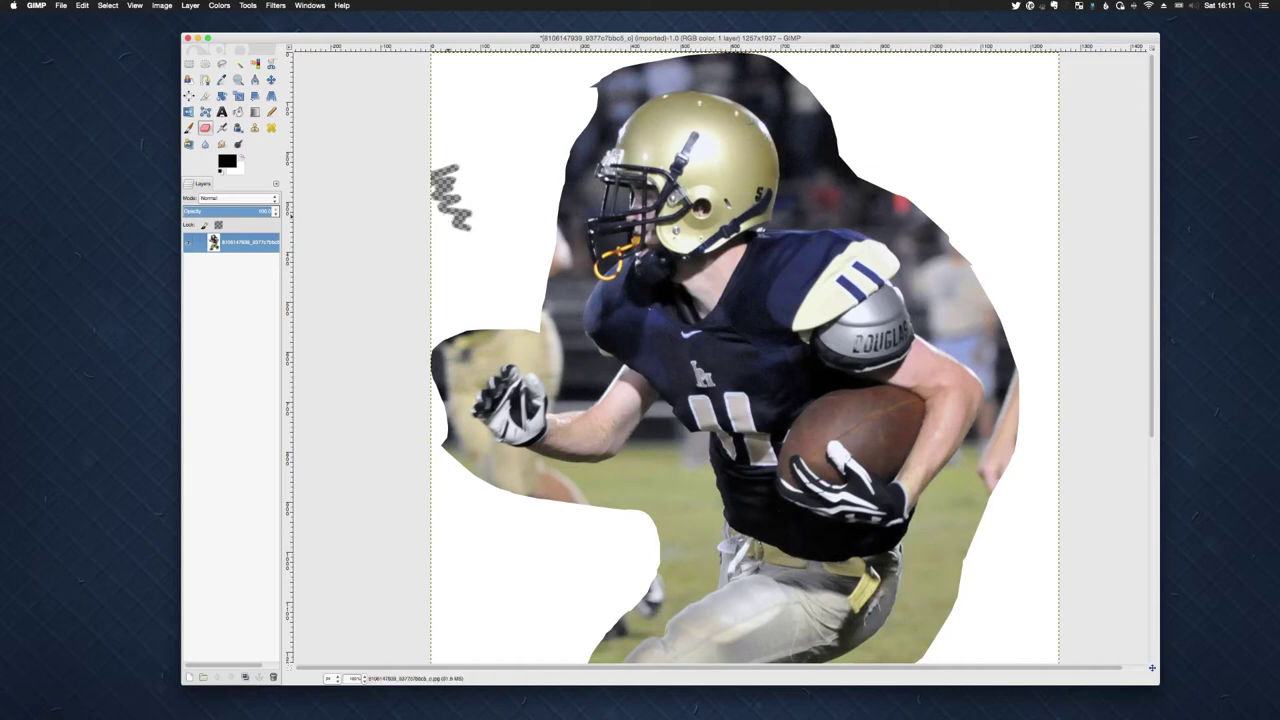
left_click(82, 5)
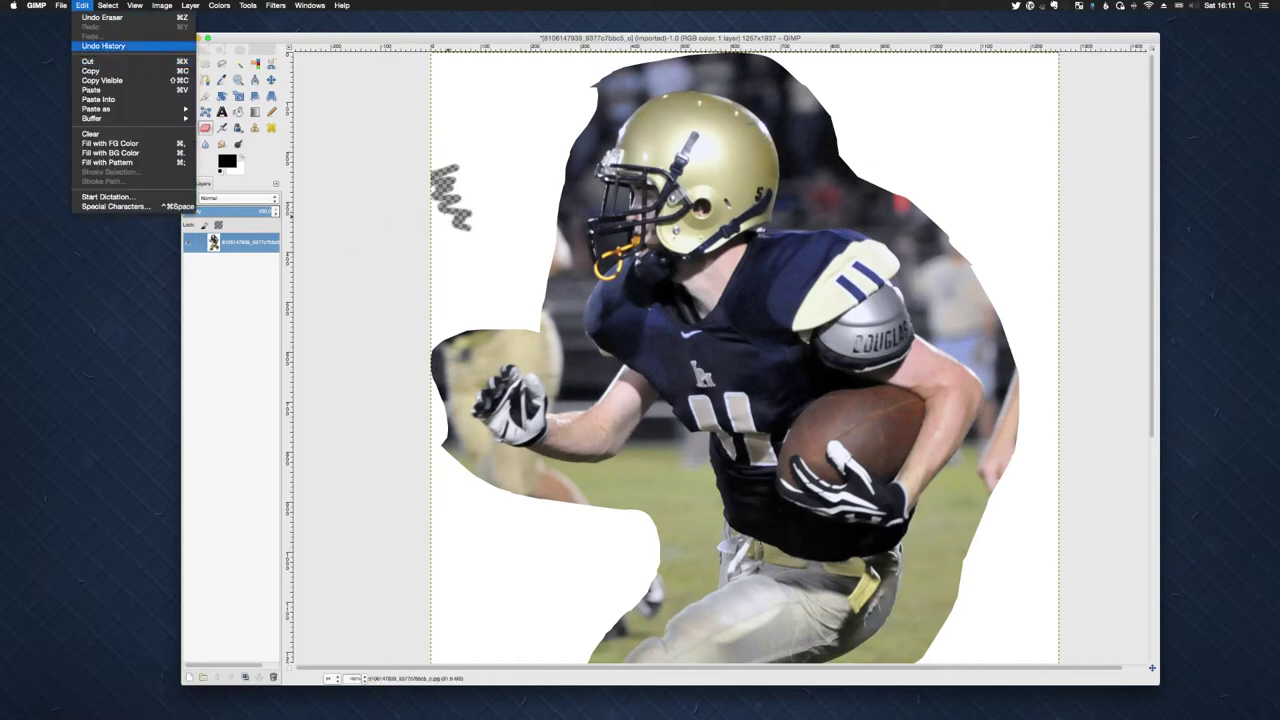
left_click(102, 17)
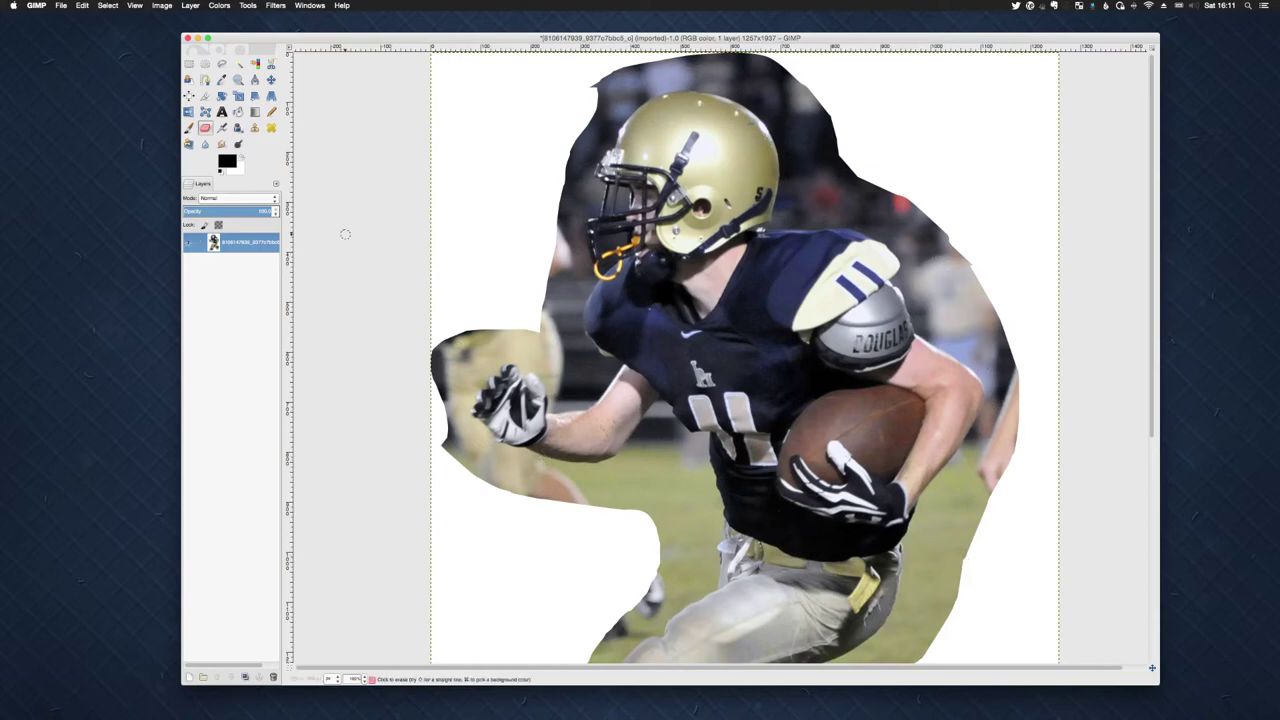
- Add a layer mask to the photo layer, initialized to White (full opacity)
scroll(343, 229, "down", 10)
scroll(337, 391, "up", 10)
right_click(250, 243)
key("Escape")
right_click(253, 243)
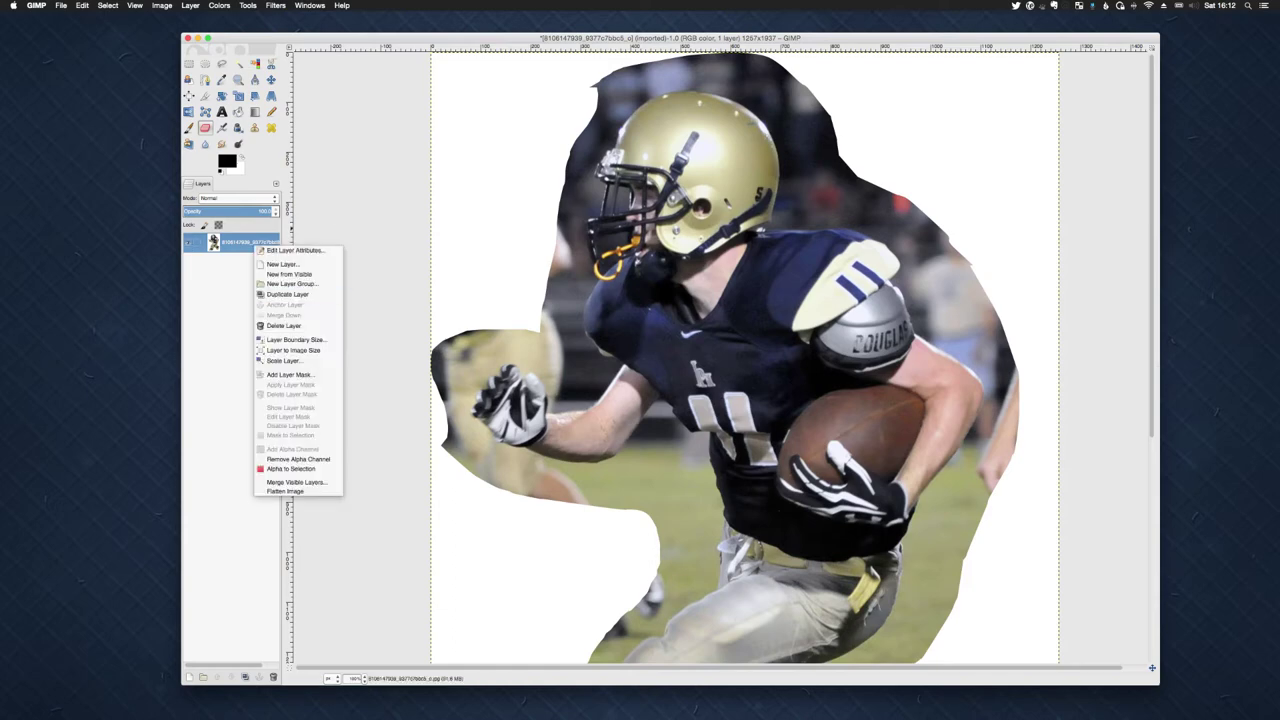
key("Escape")
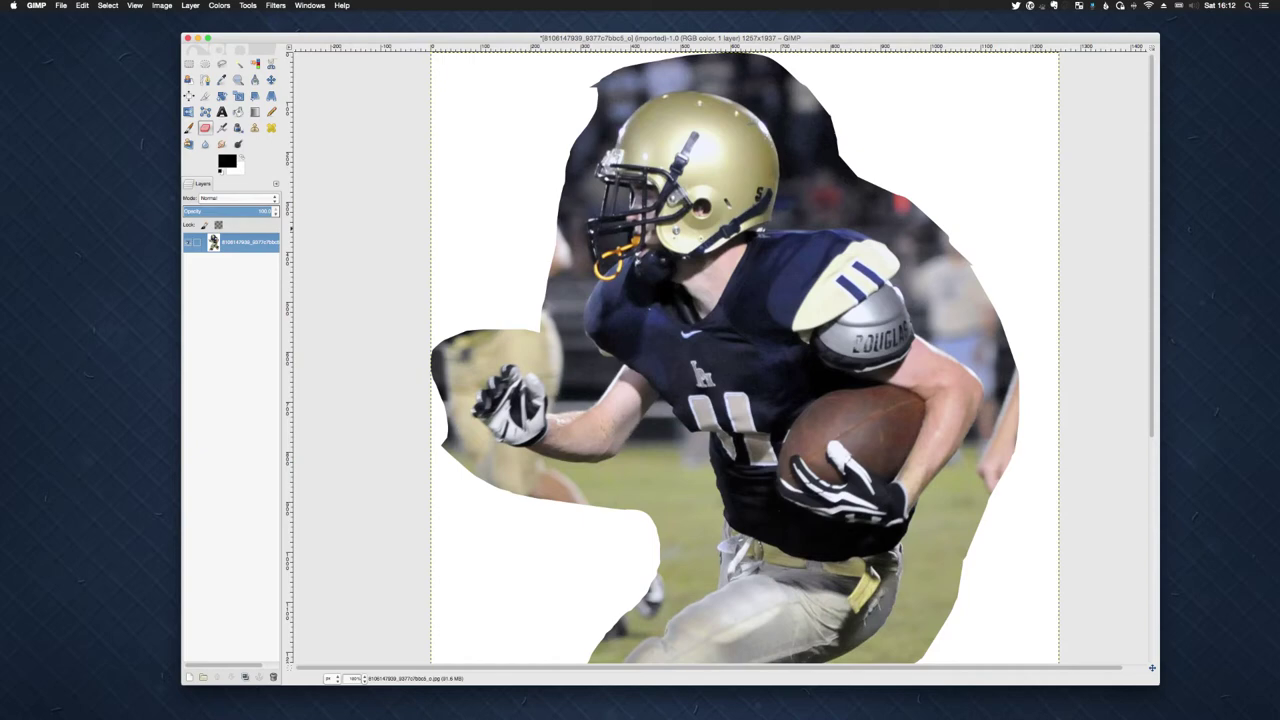
right_click(230, 245)
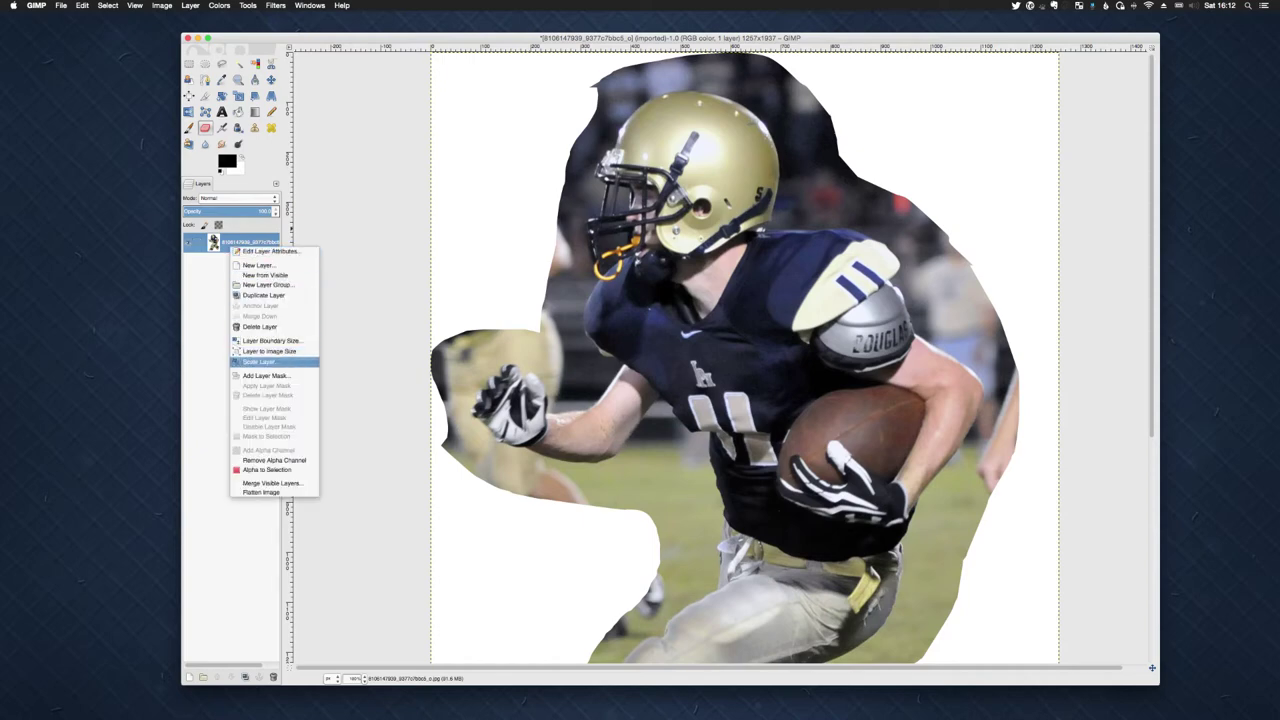
left_click(265, 375)
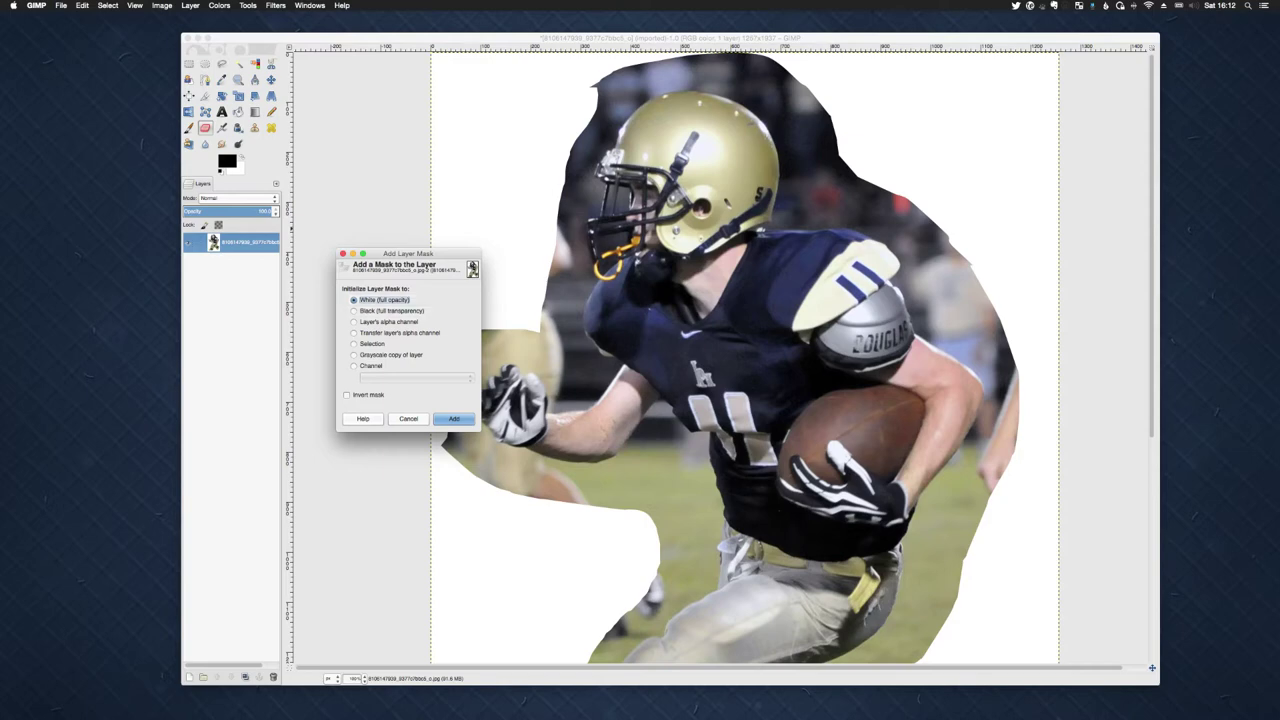
left_click(453, 418)
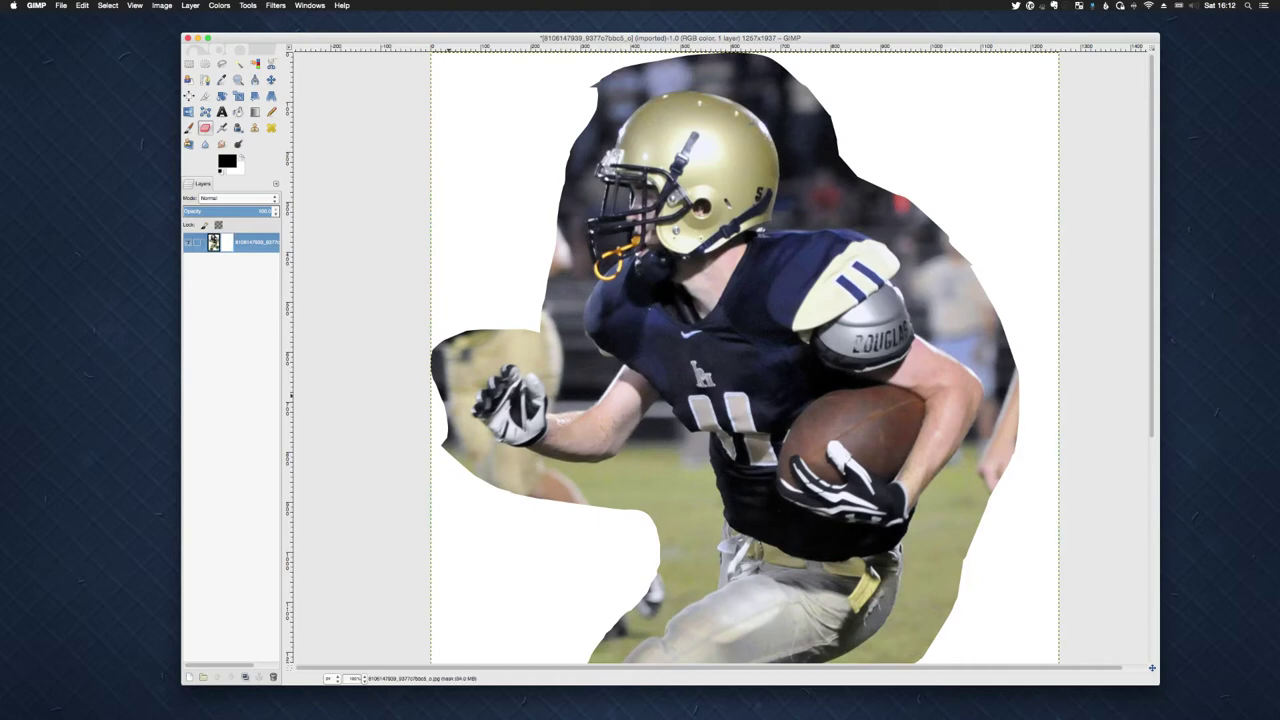
- Paint trial black Paintbrush strokes on the layer mask across the player's helmet and shoulders
double_click(213, 242)
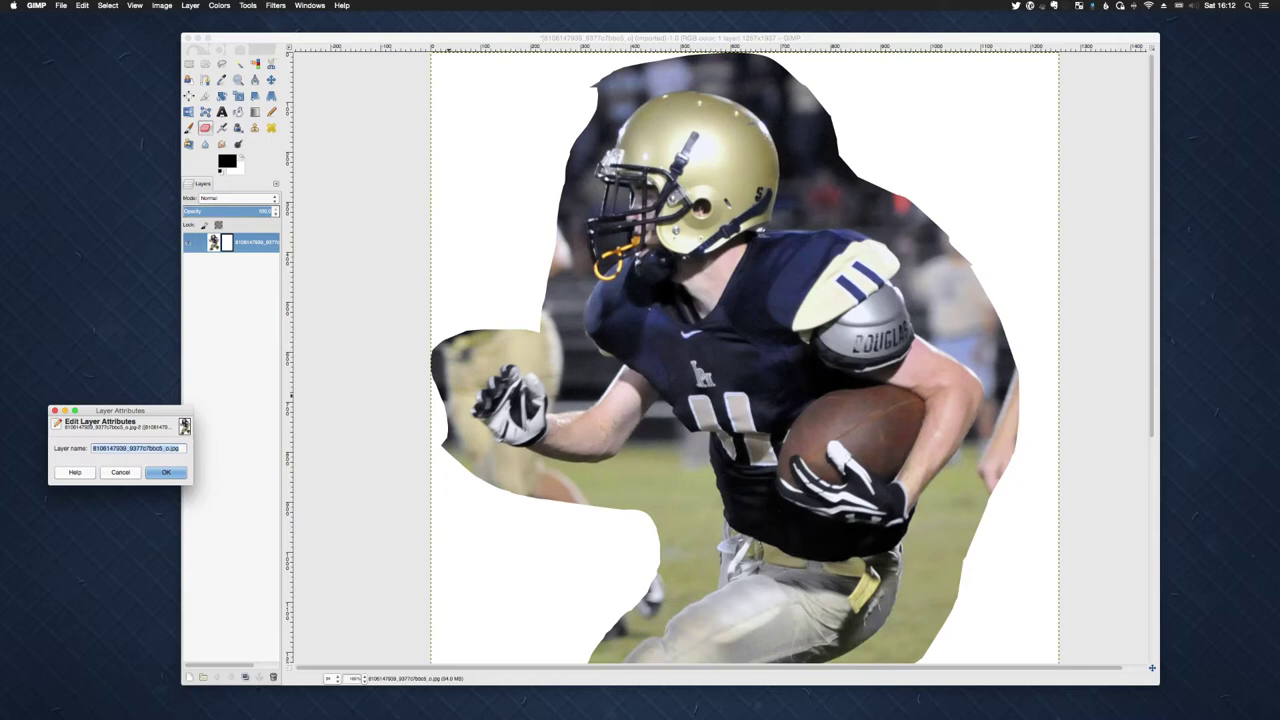
key("Return")
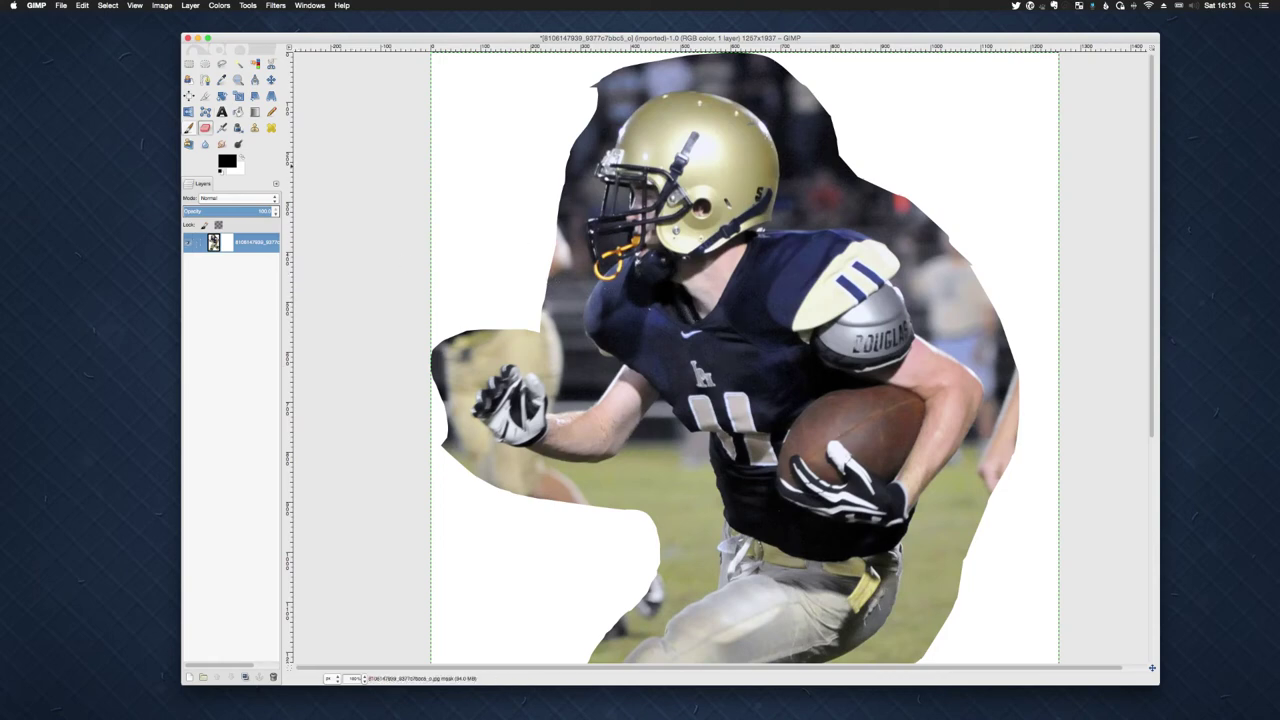
left_click(188, 127)
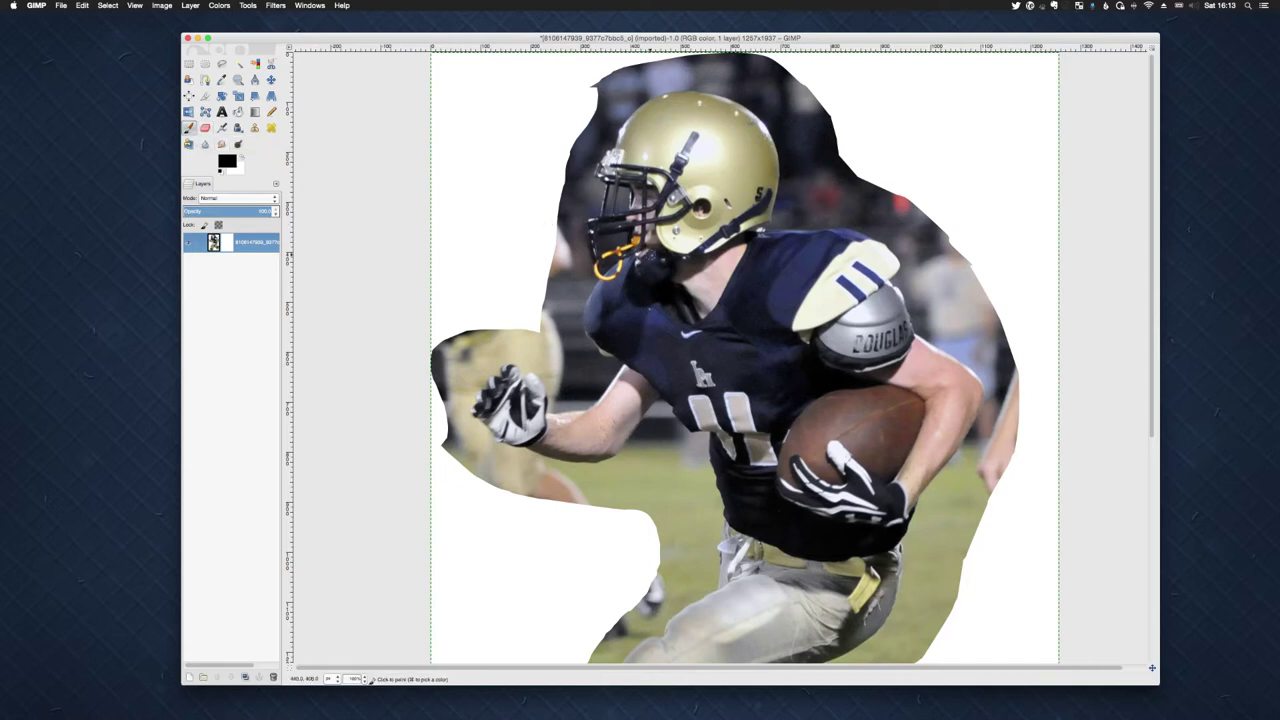
left_click_drag(550, 236, 946, 244)
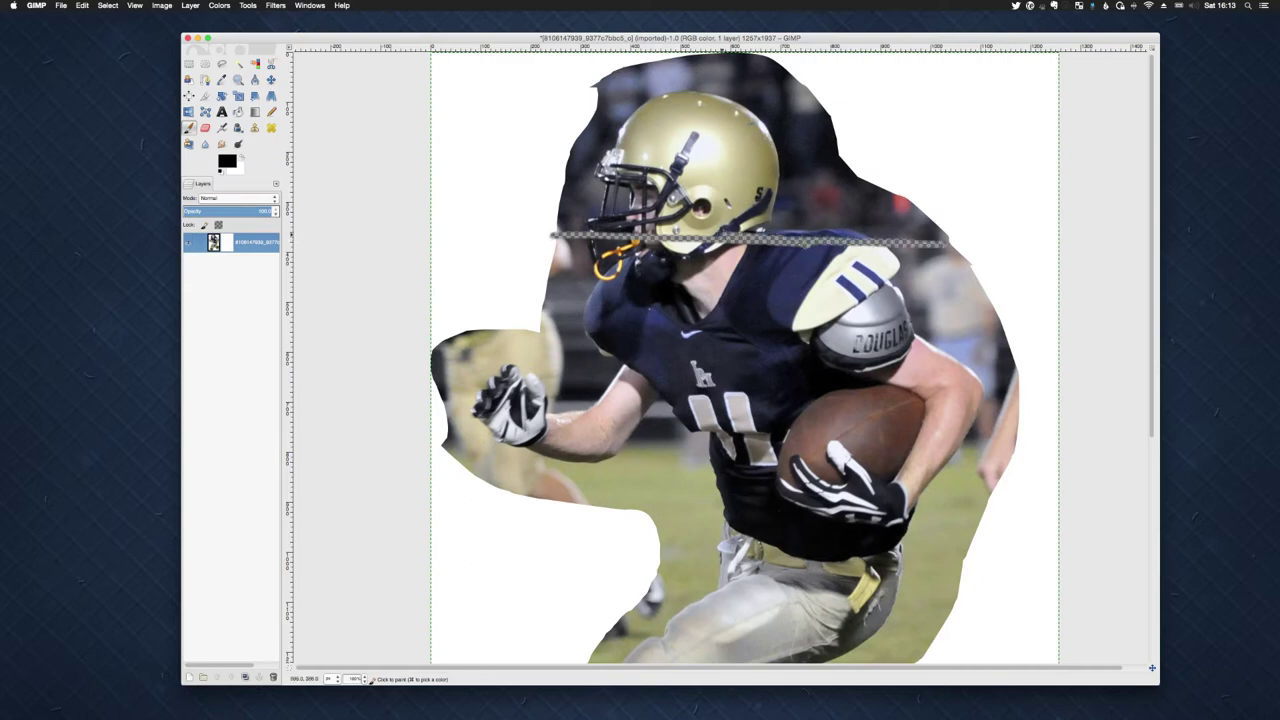
left_click_drag(722, 236, 546, 226)
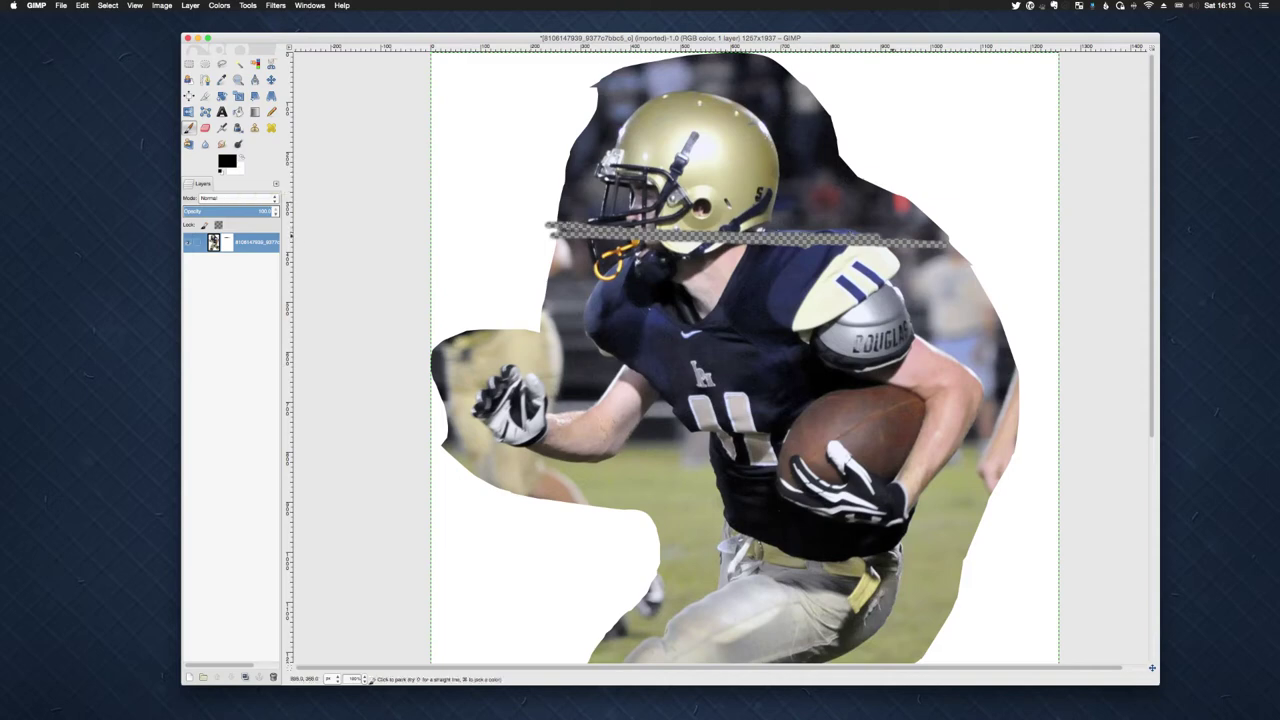
mouse_move(548, 228)
left_mouse_down()
mouse_move(600, 190)
mouse_move(790, 168)
mouse_move(708, 134)
mouse_move(786, 108)
mouse_move(680, 100)
left_mouse_up()
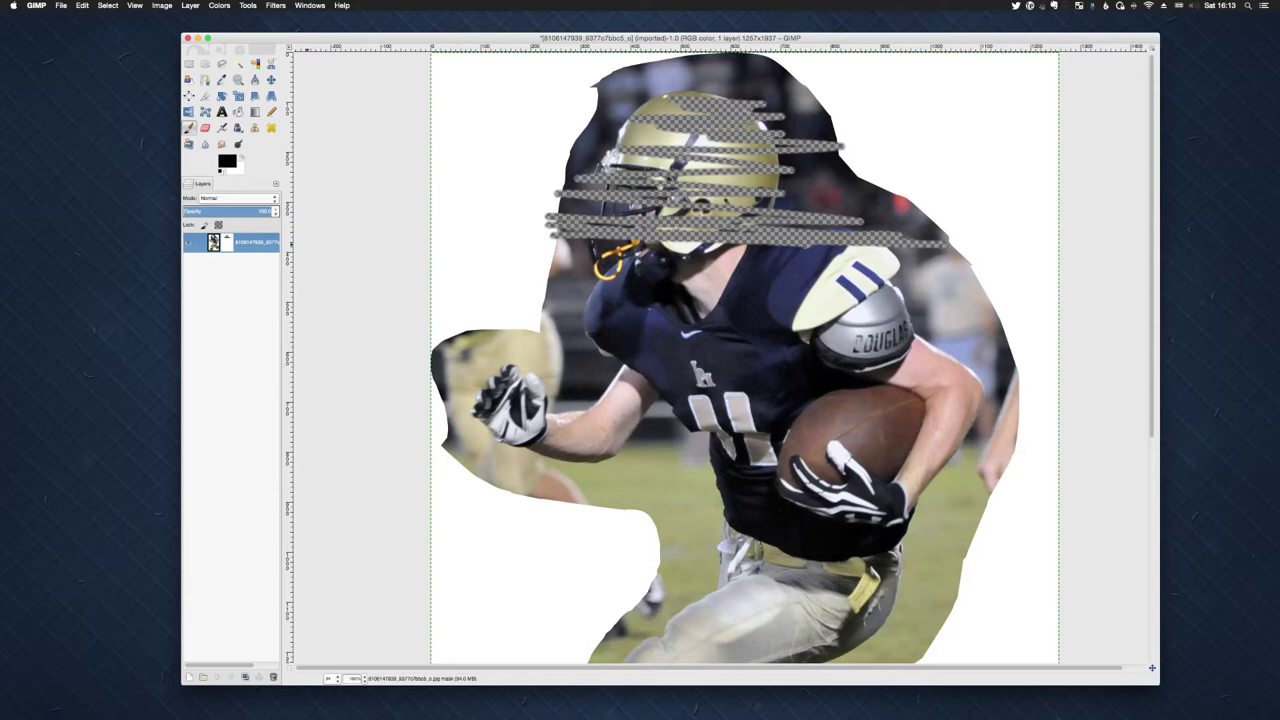
- Undo the trial Paintbrush strokes on the layer mask
left_click(82, 5)
left_click(100, 18)
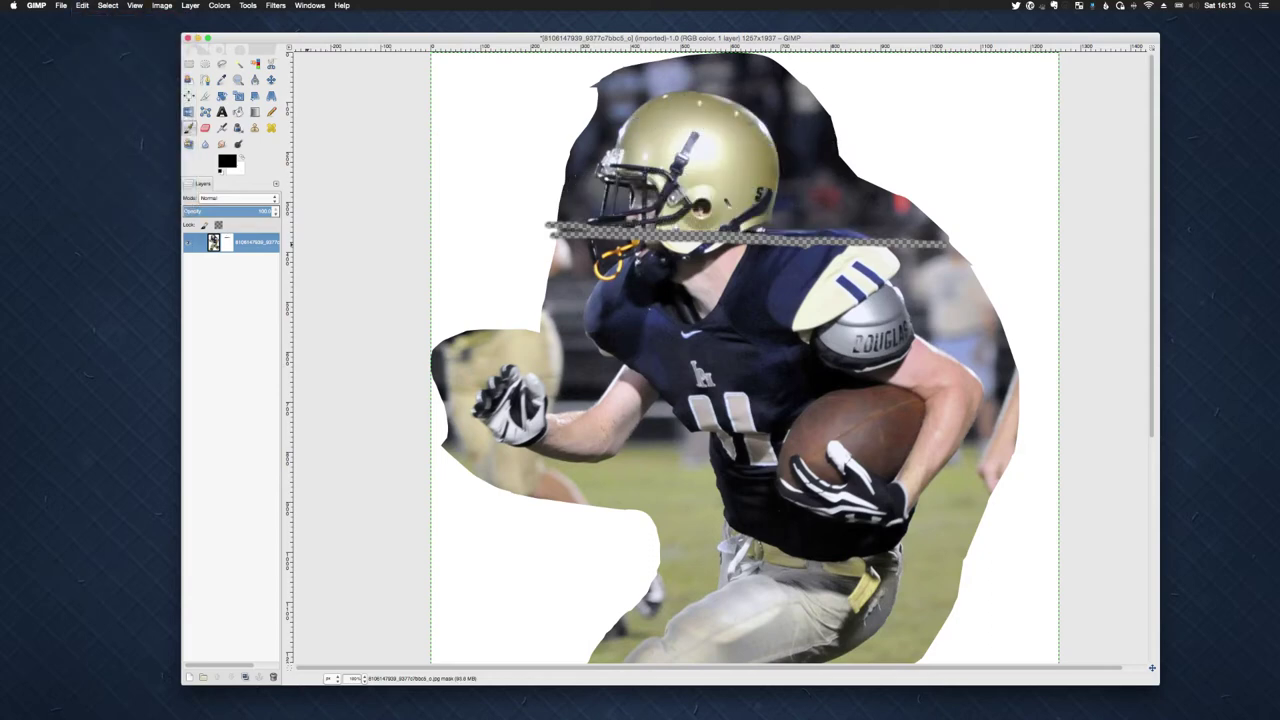
left_click(82, 5)
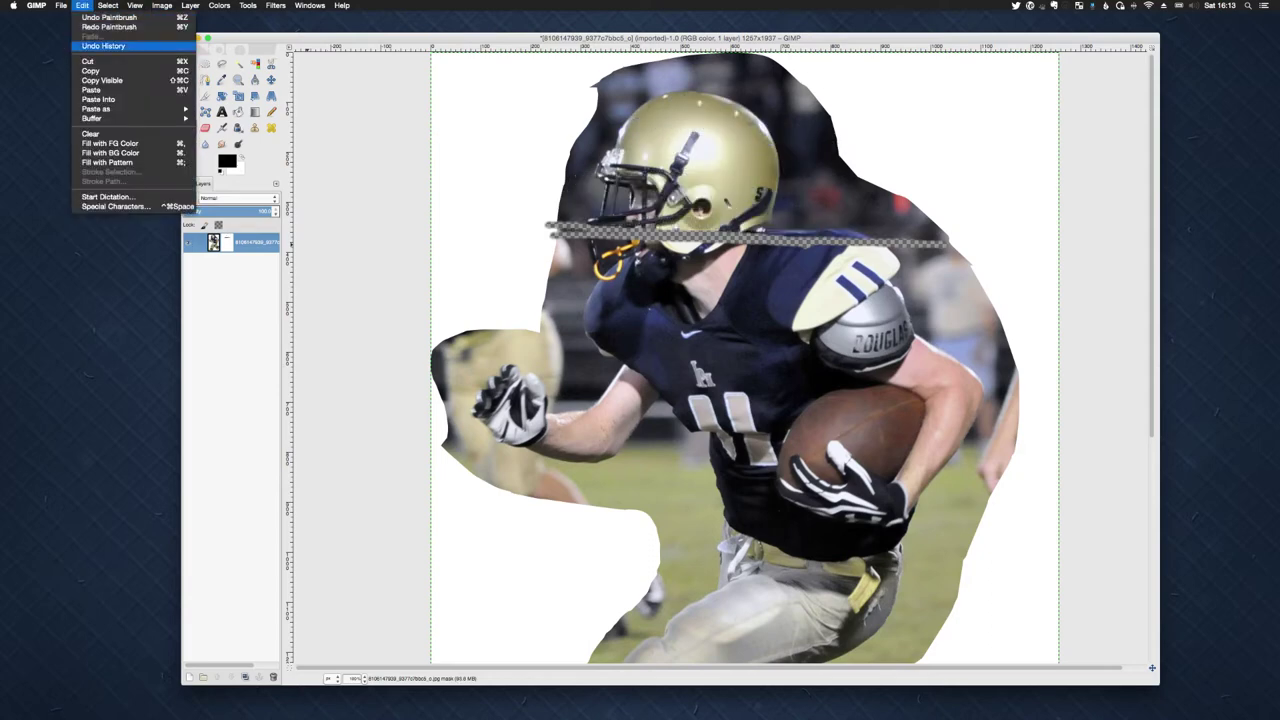
left_click(100, 18)
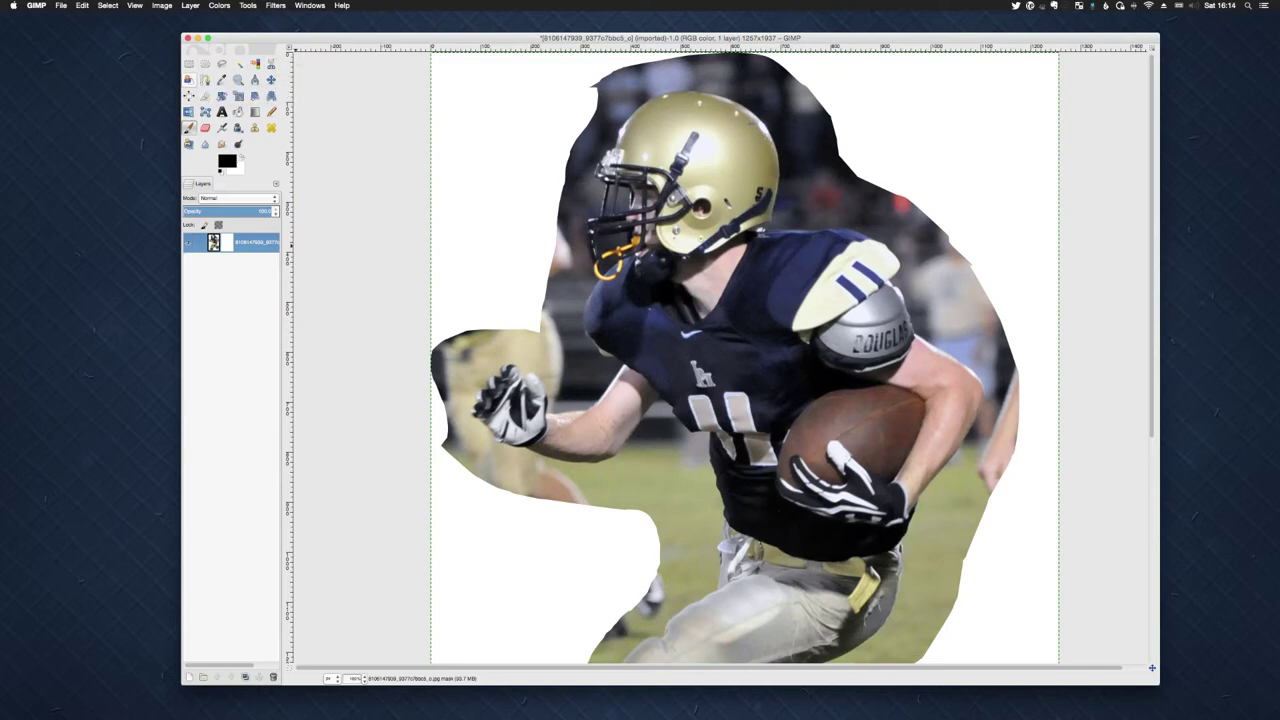
- Draw a closed rough outline around the whole player with the Foreground Select tool
left_click(189, 79)
type("500")
key("Return")
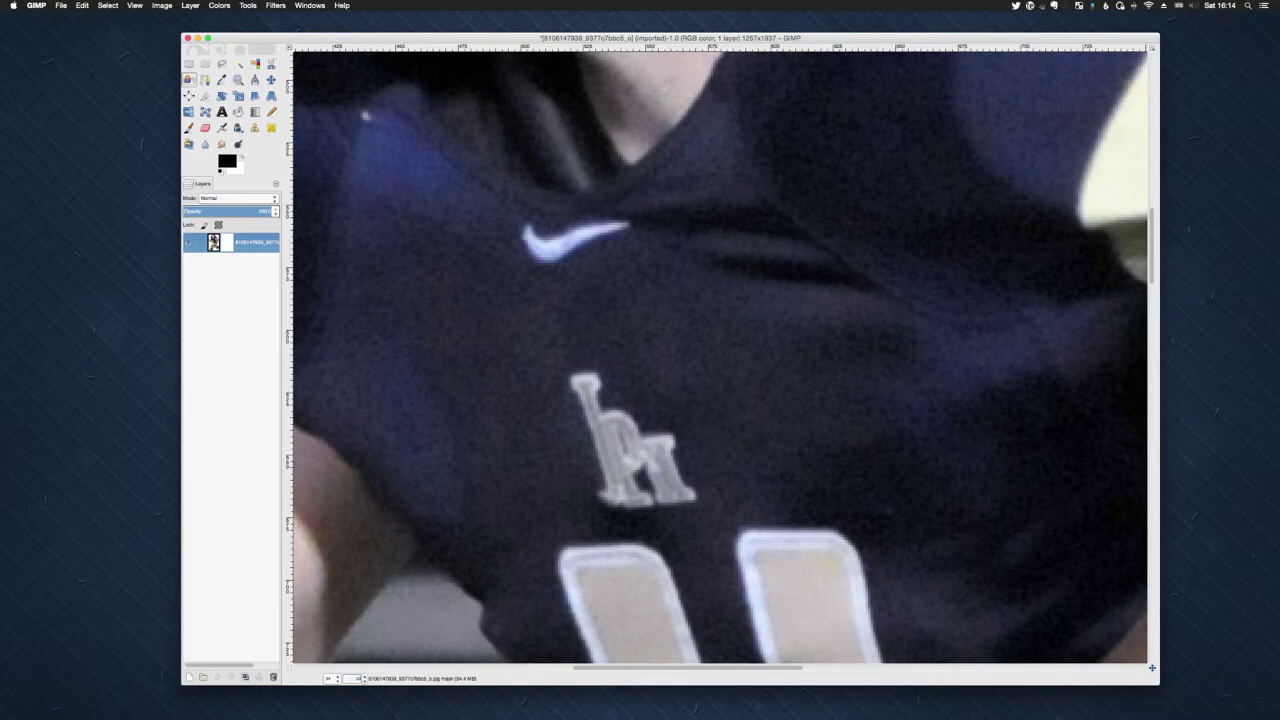
type("25")
key("Return")
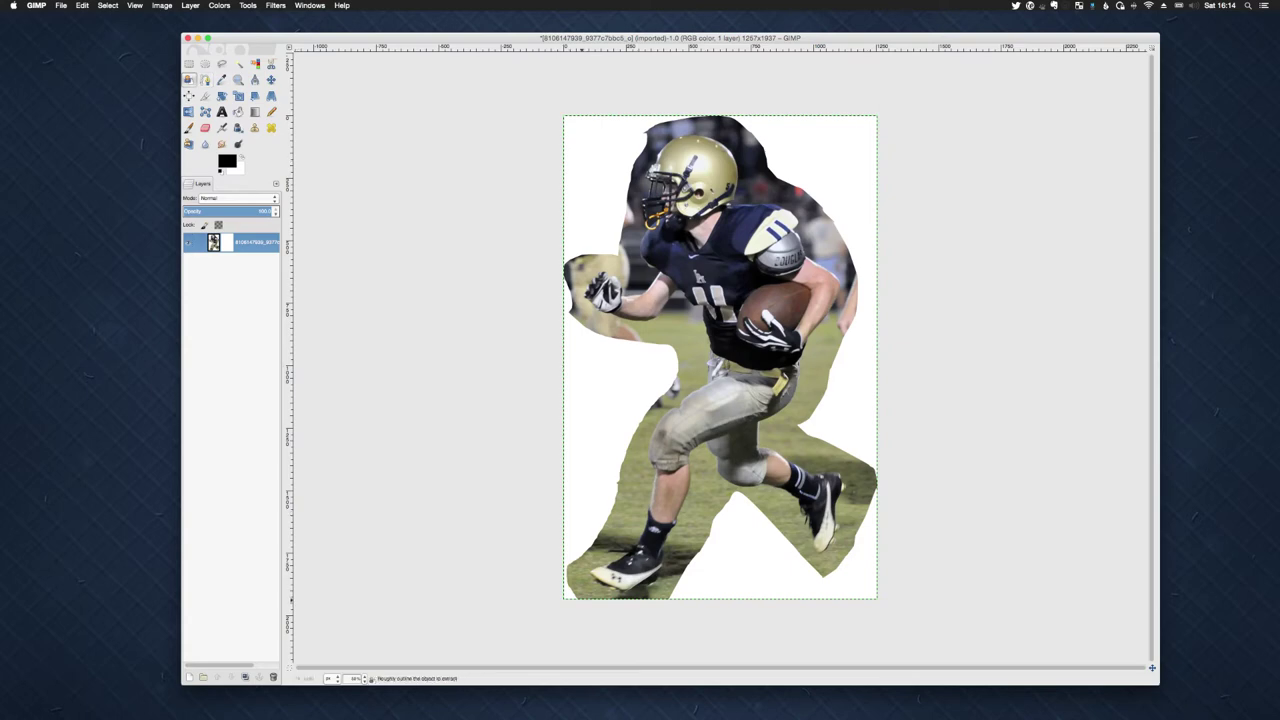
left_click_drag(569, 556, 615, 488)
left_click_drag(634, 432, 672, 342)
left_click_drag(632, 172, 705, 120)
left_click_drag(766, 148, 784, 178)
left_click_drag(856, 290, 832, 376)
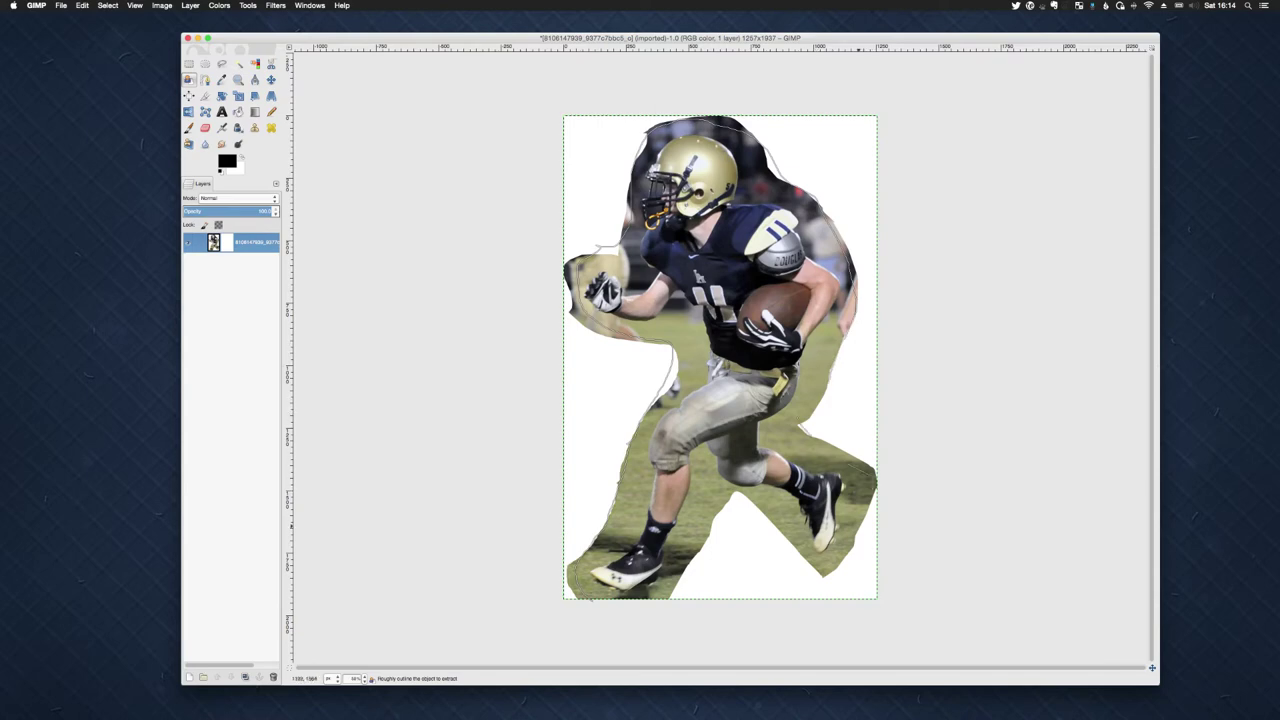
mouse_move(804, 560)
left_mouse_down()
mouse_move(736, 518)
mouse_move(701, 574)
mouse_move(642, 607)
mouse_move(604, 604)
left_mouse_up()
left_click(591, 601)
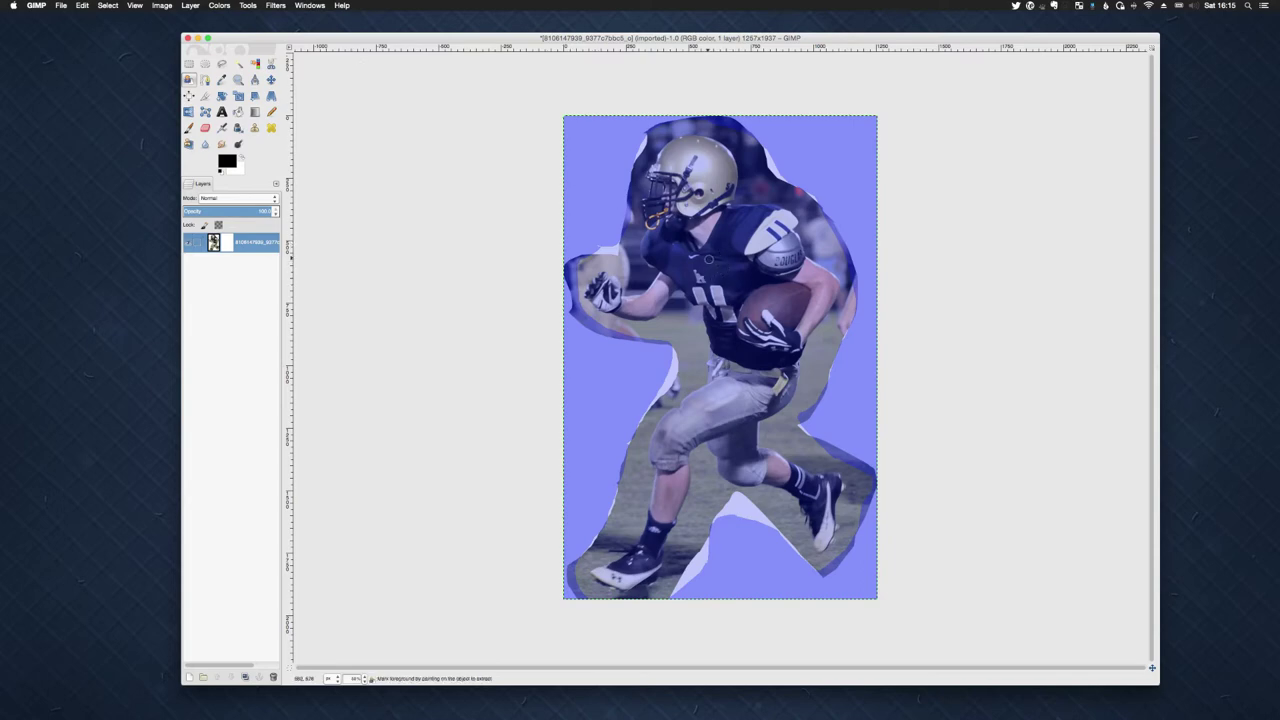
- Show the Tool Options dockable dialog for the Foreground Select tool
left_click(310, 5)
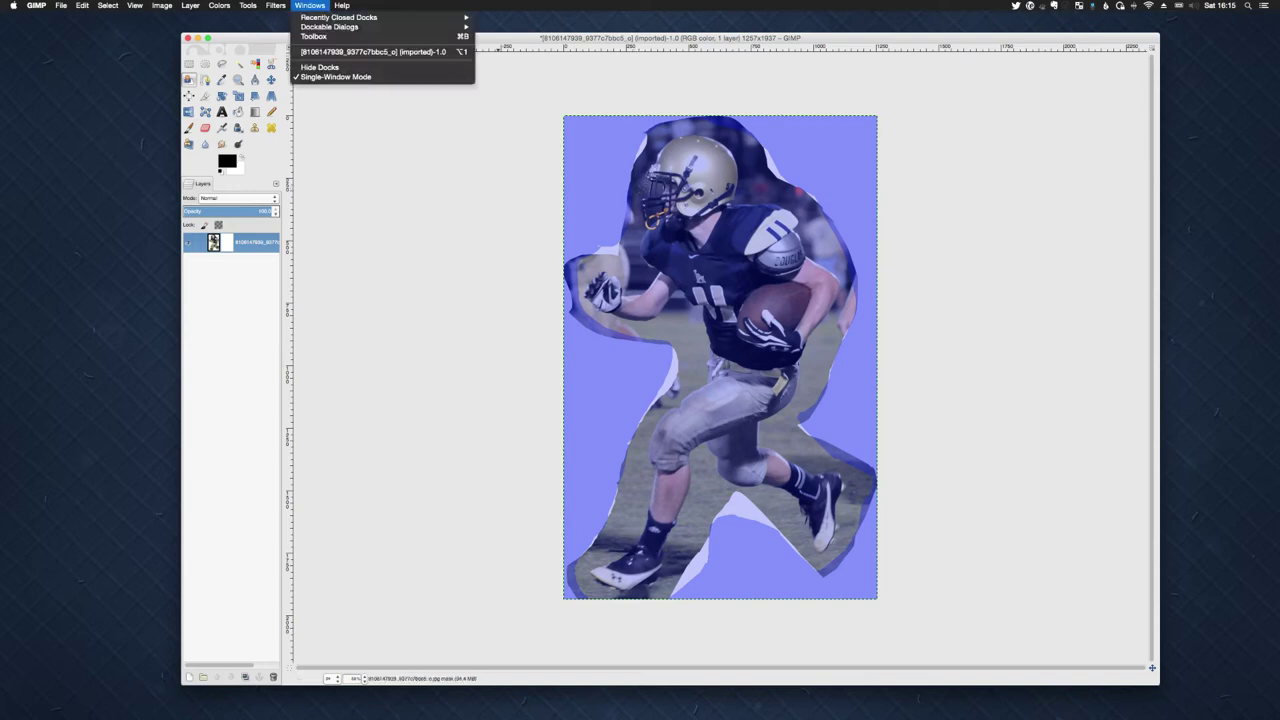
mouse_move(330, 26)
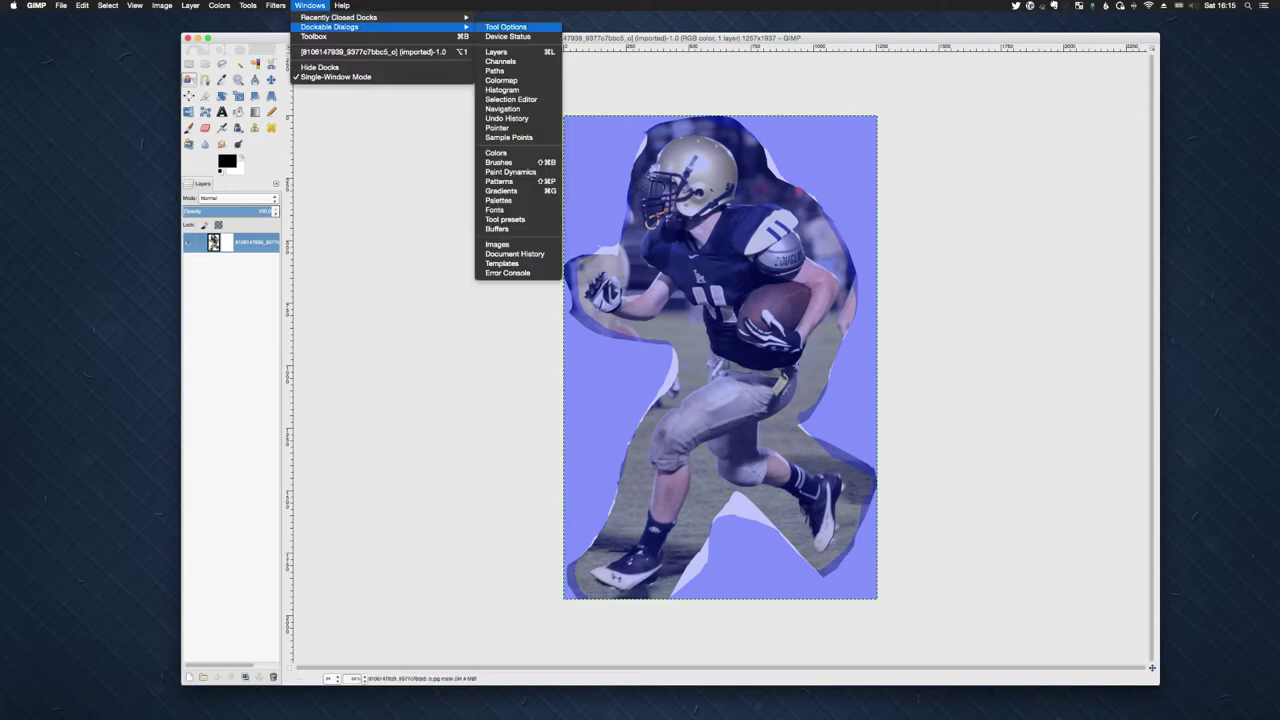
left_click(505, 27)
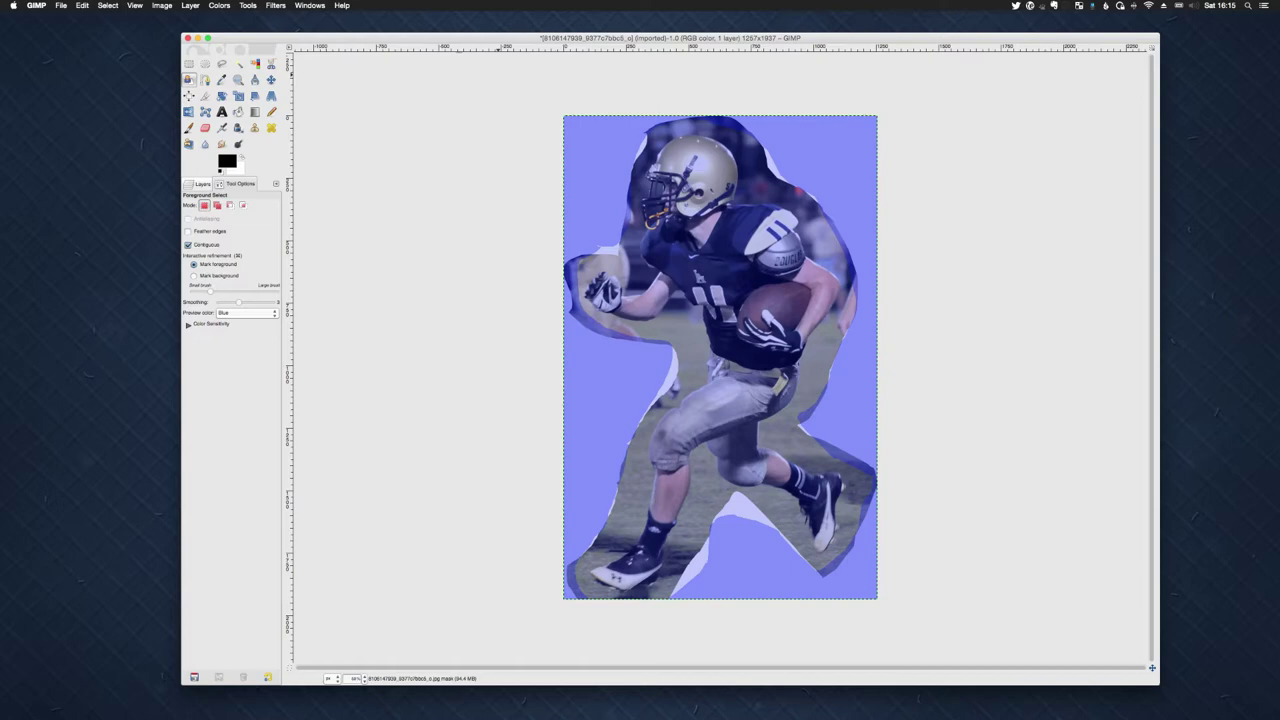
left_click(310, 5)
mouse_move(330, 26)
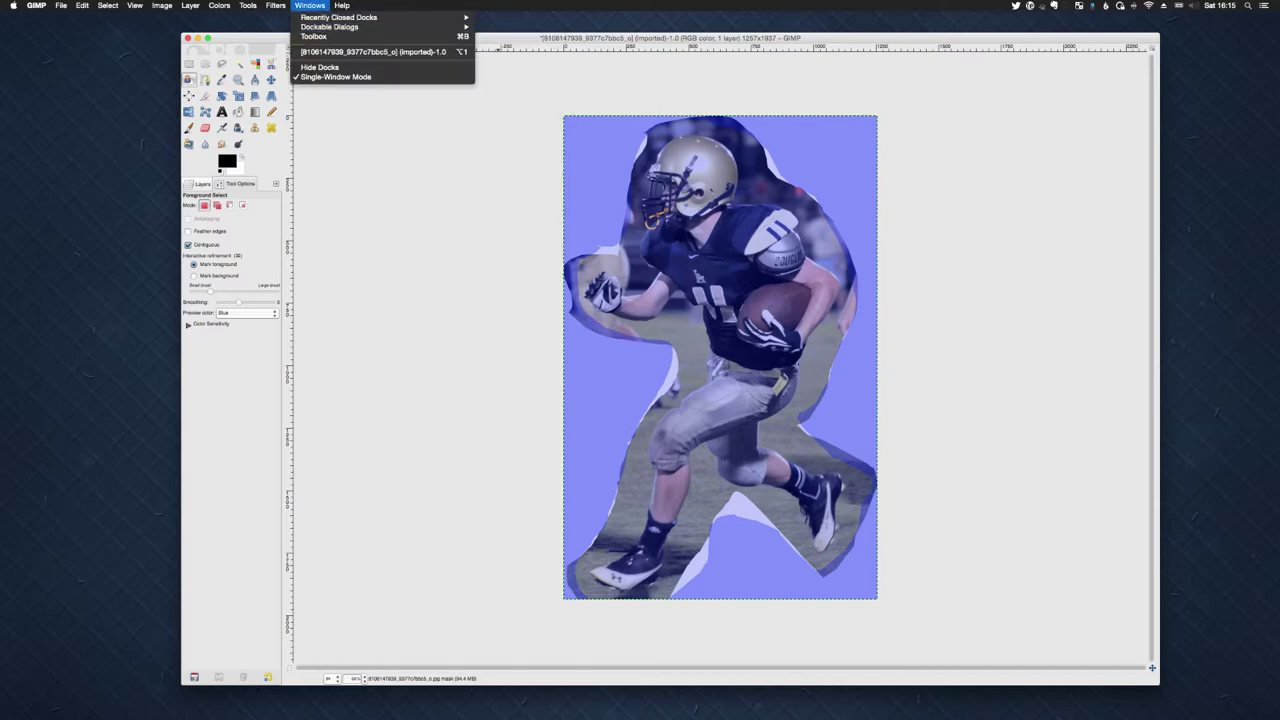
key("Escape")
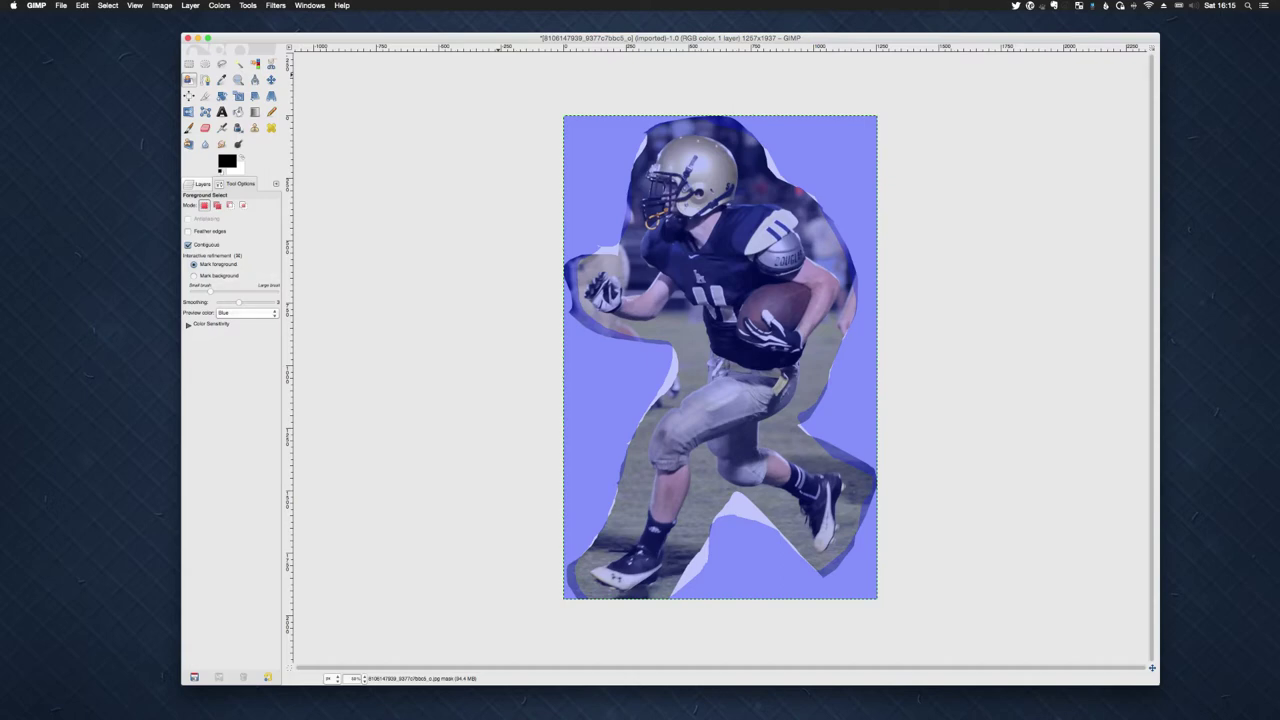
- Set the Foreground Select preview color to Red and paint over the player from helmet to shoes to mark the foreground
left_click(245, 313)
left_click(240, 288)
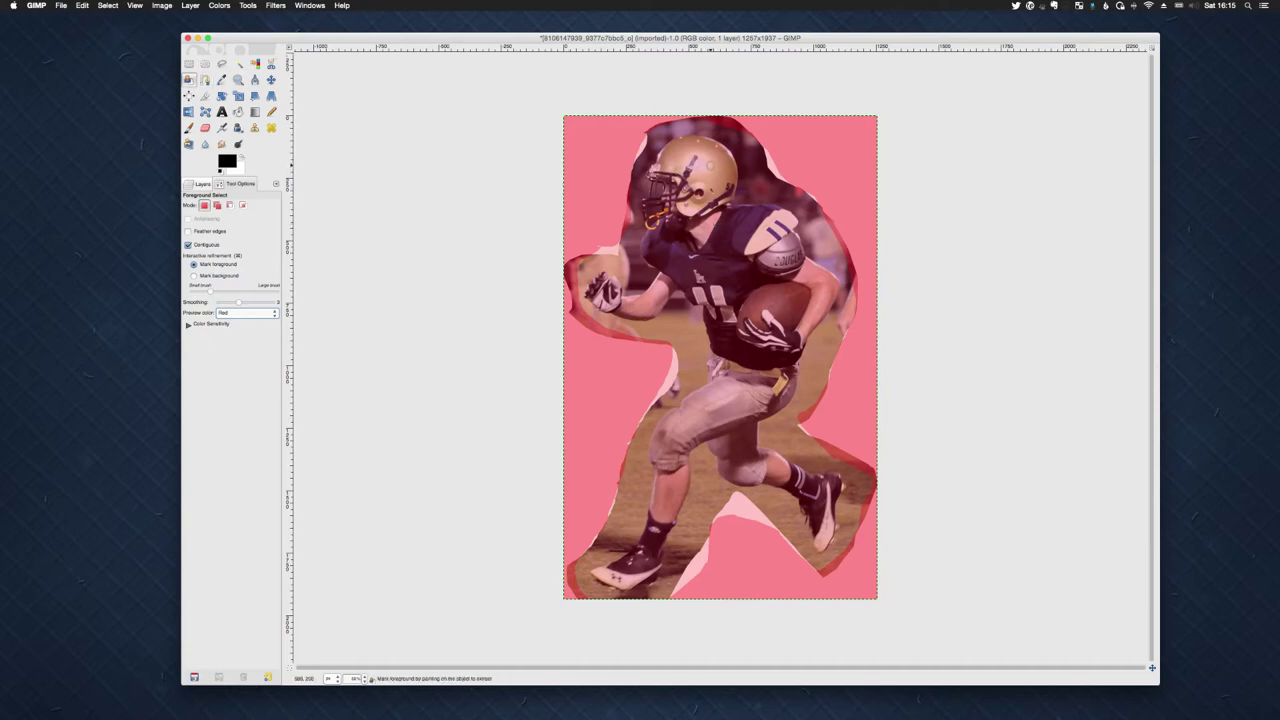
mouse_move(686, 156)
left_mouse_down()
mouse_move(704, 193)
mouse_move(678, 230)
mouse_move(757, 240)
mouse_move(677, 269)
mouse_move(646, 304)
mouse_move(596, 297)
mouse_move(644, 305)
mouse_move(673, 281)
mouse_move(786, 249)
mouse_move(776, 216)
mouse_move(798, 270)
mouse_move(825, 287)
mouse_move(784, 345)
mouse_move(772, 340)
mouse_move(798, 296)
mouse_move(766, 306)
mouse_move(756, 326)
mouse_move(735, 273)
mouse_move(722, 300)
mouse_move(733, 362)
mouse_move(751, 389)
mouse_move(766, 373)
mouse_move(673, 439)
mouse_move(641, 563)
mouse_move(600, 574)
mouse_move(628, 572)
mouse_move(648, 540)
mouse_move(664, 464)
mouse_move(692, 420)
mouse_move(718, 414)
mouse_move(740, 457)
mouse_move(800, 480)
mouse_move(824, 533)
left_mouse_up()
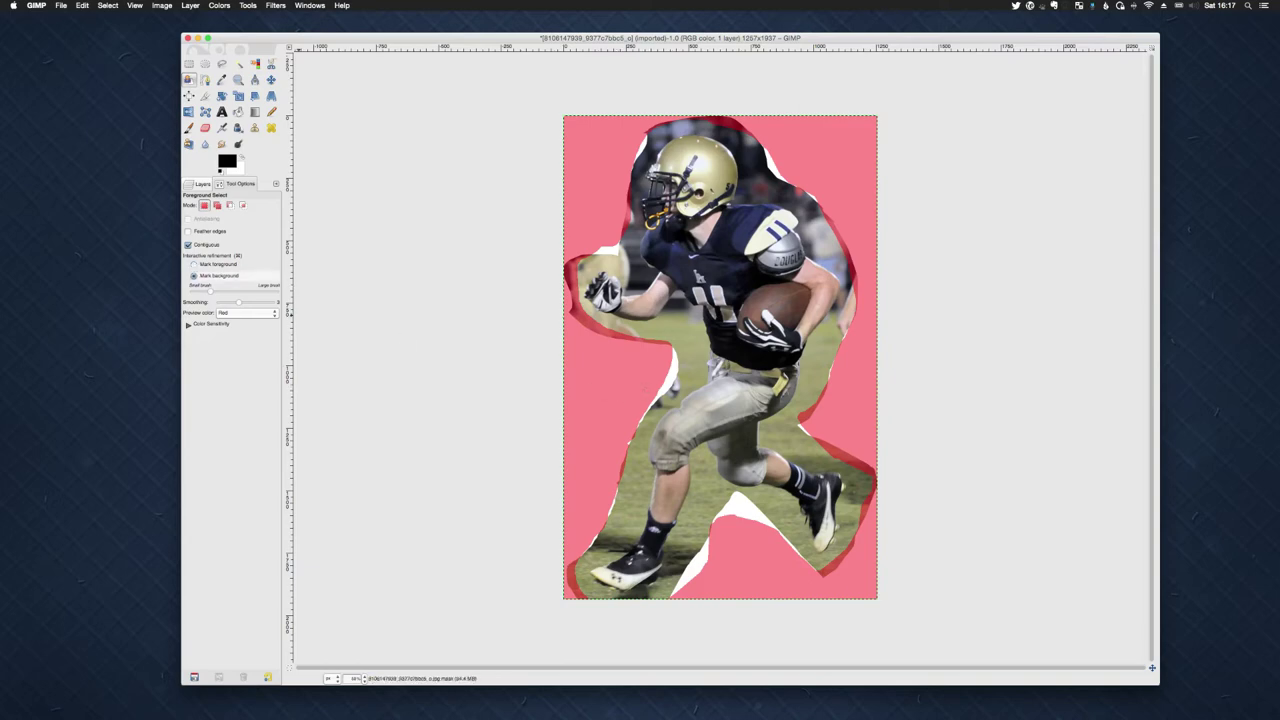
- Switch to Mark background and paint a stroke around the player's whole contour, just outside the body
left_click(195, 275)
left_click(195, 263)
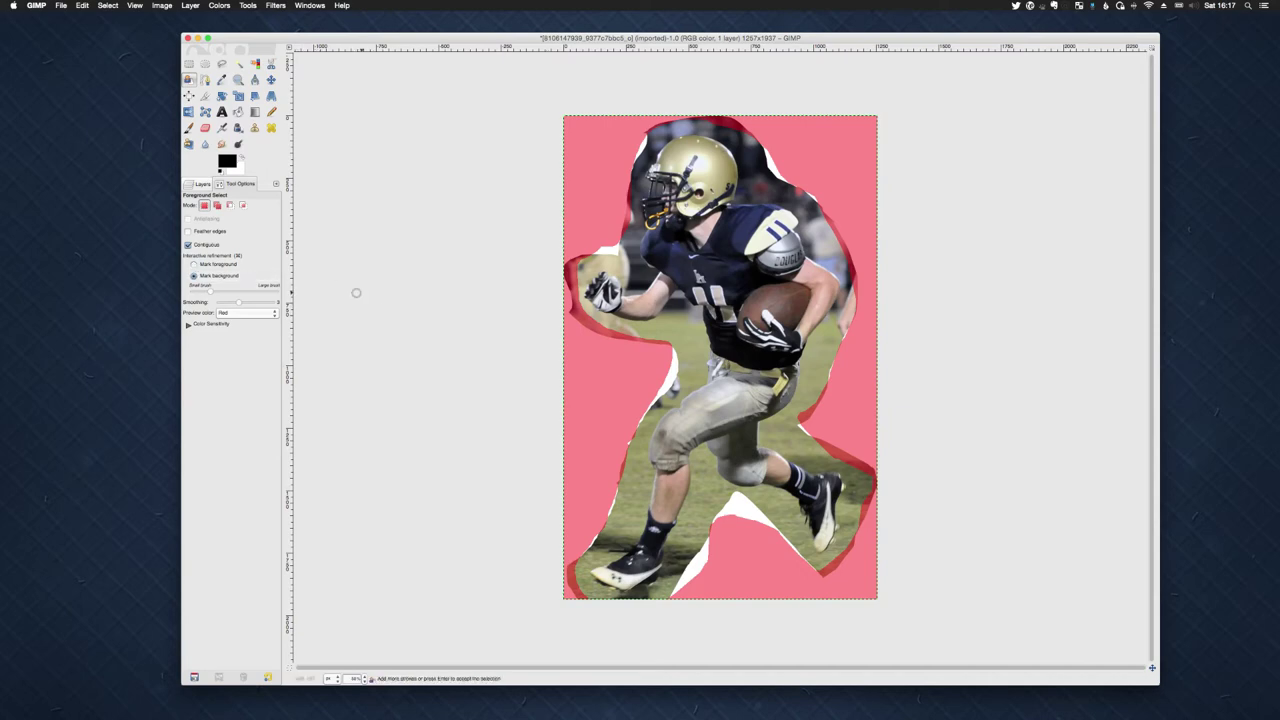
key("super")
key("super")
key("super")
mouse_move(571, 565)
left_mouse_down()
mouse_move(628, 503)
mouse_move(630, 442)
mouse_move(688, 364)
mouse_move(686, 318)
mouse_move(629, 331)
left_mouse_up()
mouse_move(592, 316)
left_mouse_down()
mouse_move(577, 270)
mouse_move(627, 266)
mouse_move(637, 170)
mouse_move(652, 136)
mouse_move(690, 122)
mouse_move(745, 135)
mouse_move(752, 185)
mouse_move(818, 214)
mouse_move(853, 288)
mouse_move(813, 392)
mouse_move(780, 430)
mouse_move(857, 478)
mouse_move(850, 532)
mouse_move(828, 558)
mouse_move(808, 562)
mouse_move(768, 503)
mouse_move(712, 491)
mouse_move(699, 460)
mouse_move(668, 576)
mouse_move(598, 594)
mouse_move(578, 564)
mouse_move(622, 516)
left_mouse_up()
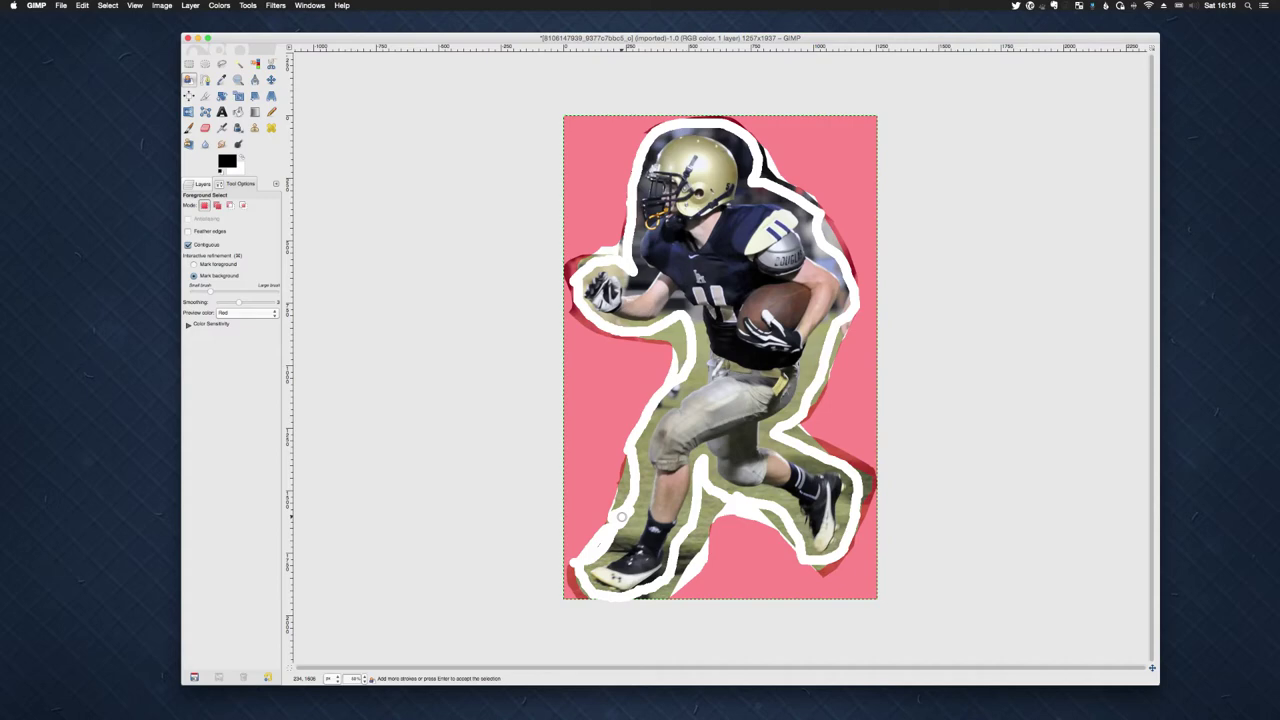
left_click_drag(622, 516, 622, 516)
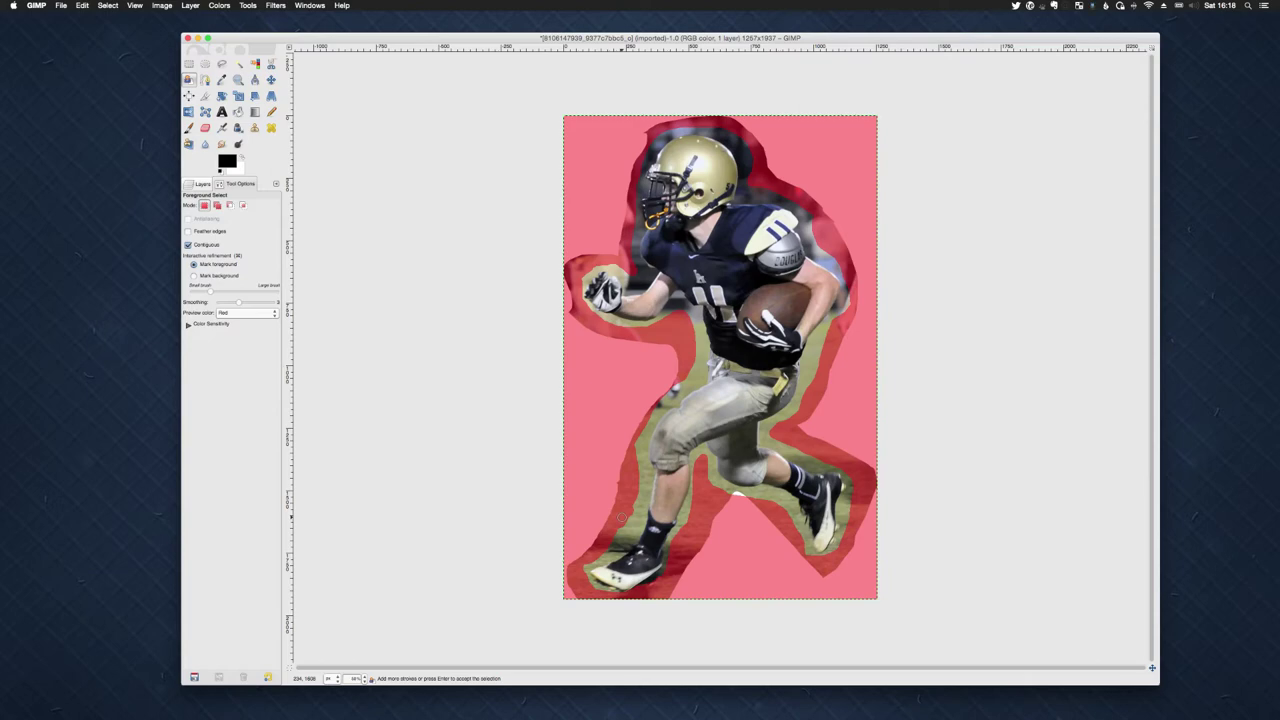
- Mark the strip of background directly above the top of the helmet with a loop-shaped stroke
key("super")
left_click(355, 678)
type("100")
key("Return")
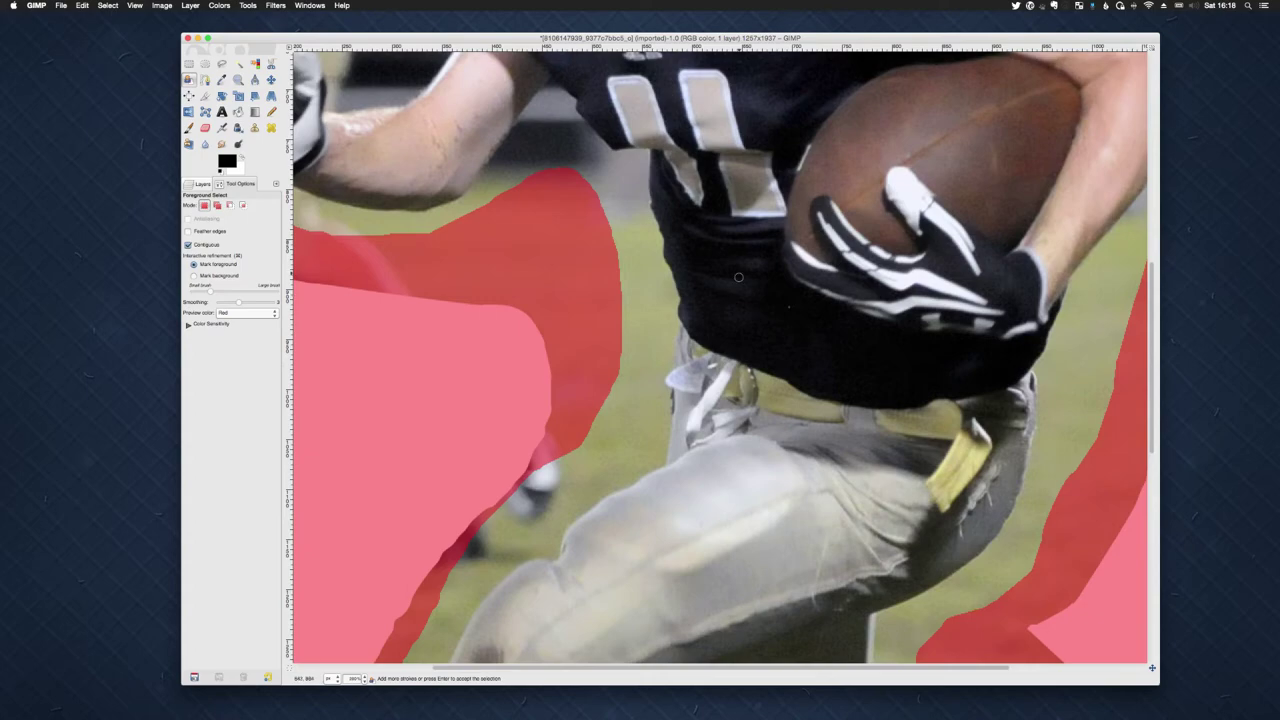
scroll(738, 578, "up", 5)
scroll(738, 578, "up", 5)
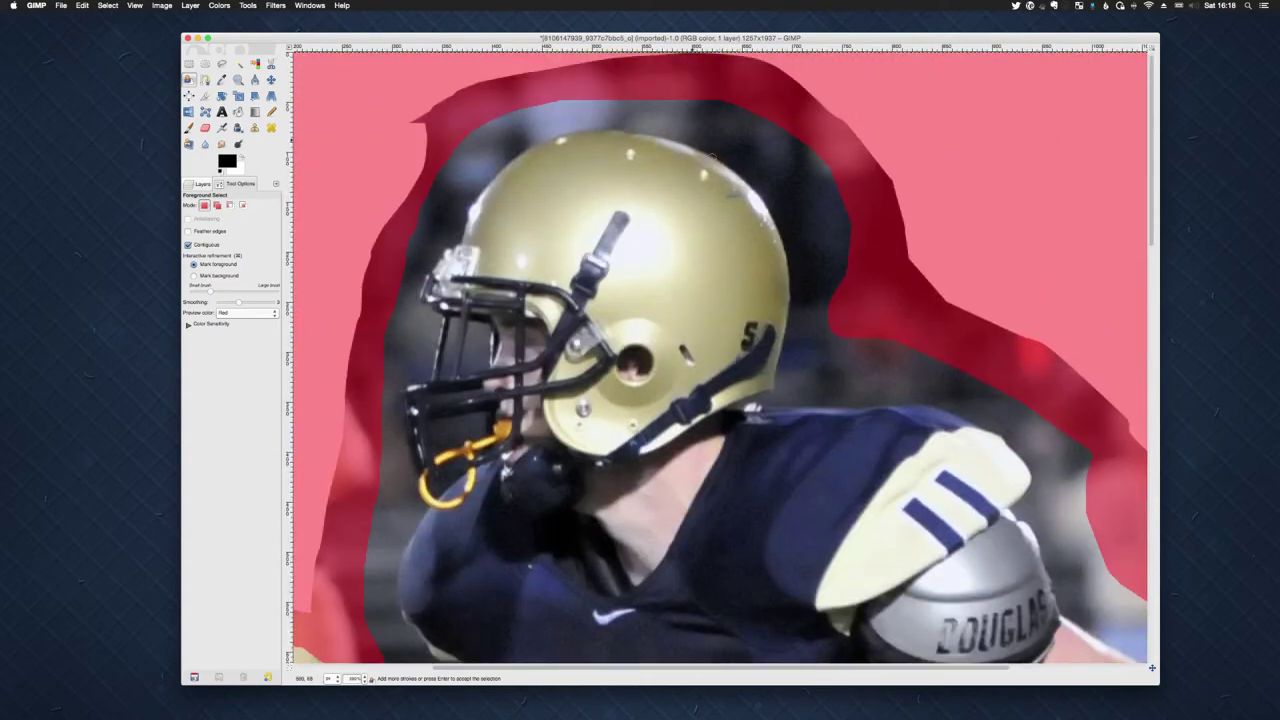
key("super")
mouse_move(499, 157)
left_mouse_down()
mouse_move(550, 131)
mouse_move(646, 121)
mouse_move(742, 150)
mouse_move(780, 180)
mouse_move(715, 105)
mouse_move(458, 128)
mouse_move(498, 145)
left_mouse_up()
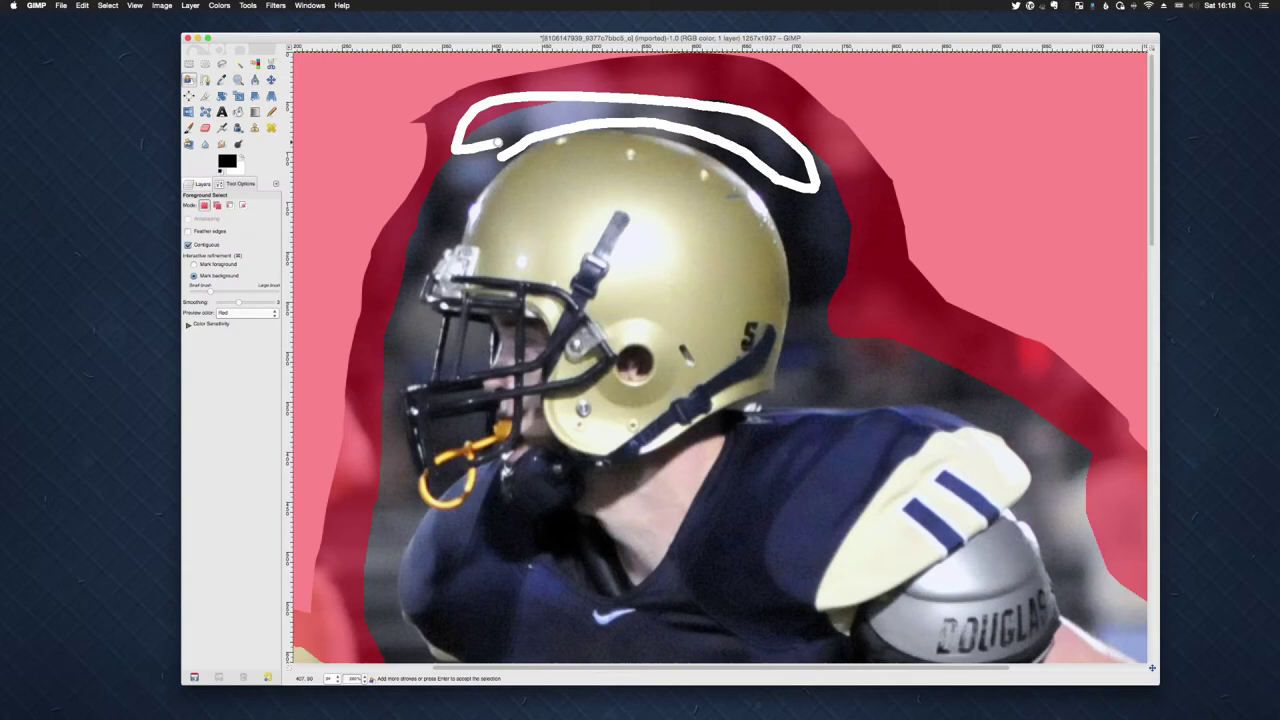
mouse_move(498, 145)
left_mouse_down()
mouse_move(466, 144)
mouse_move(562, 125)
left_mouse_up()
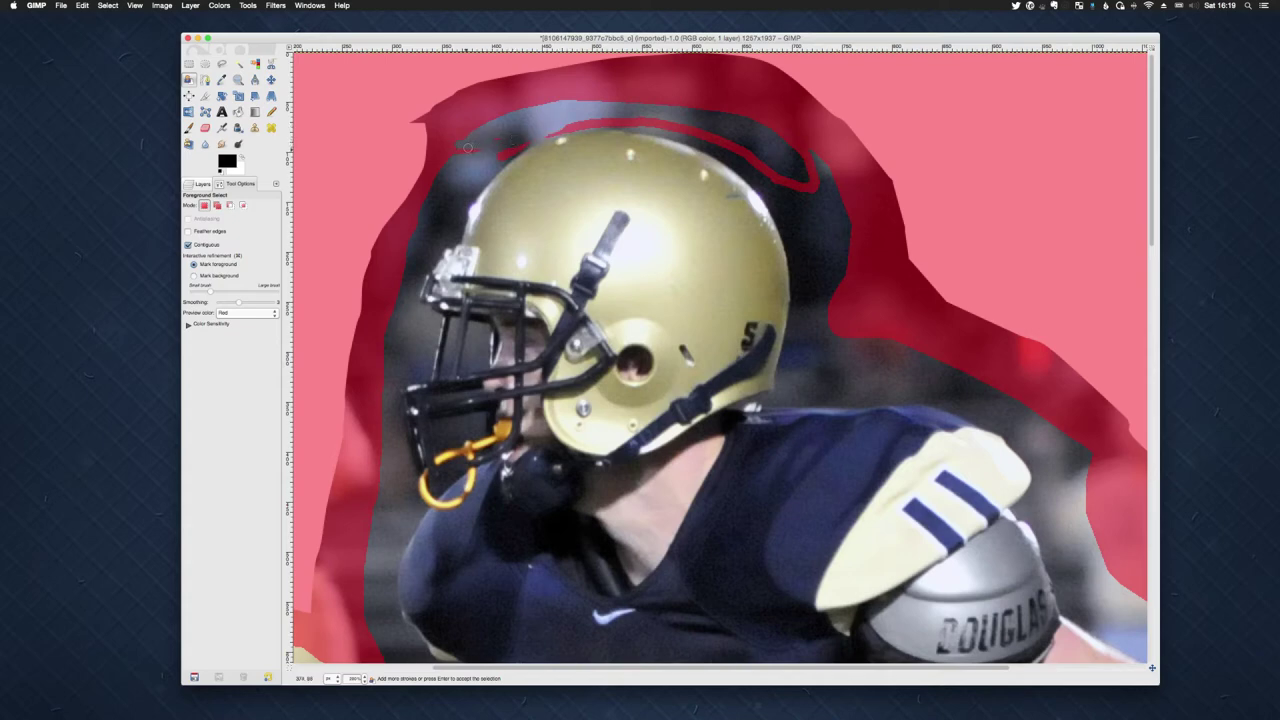
- Mark the remaining background around the helmet's front and crown and behind it down toward the shoulder
key("super")
mouse_move(456, 147)
left_mouse_down()
mouse_move(591, 100)
mouse_move(505, 99)
mouse_move(444, 127)
mouse_move(466, 142)
mouse_move(537, 114)
left_mouse_up()
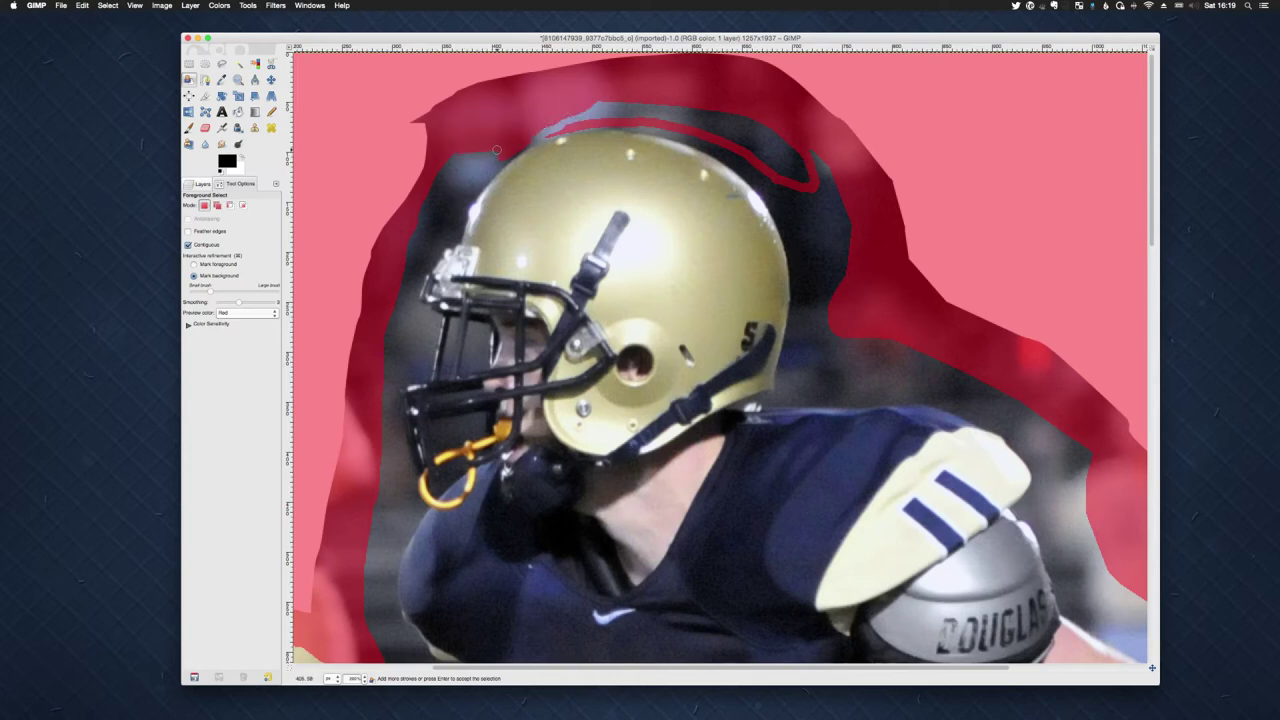
mouse_move(496, 150)
left_mouse_down()
mouse_move(402, 299)
mouse_move(379, 486)
mouse_move(363, 453)
mouse_move(380, 262)
mouse_move(495, 147)
left_mouse_up()
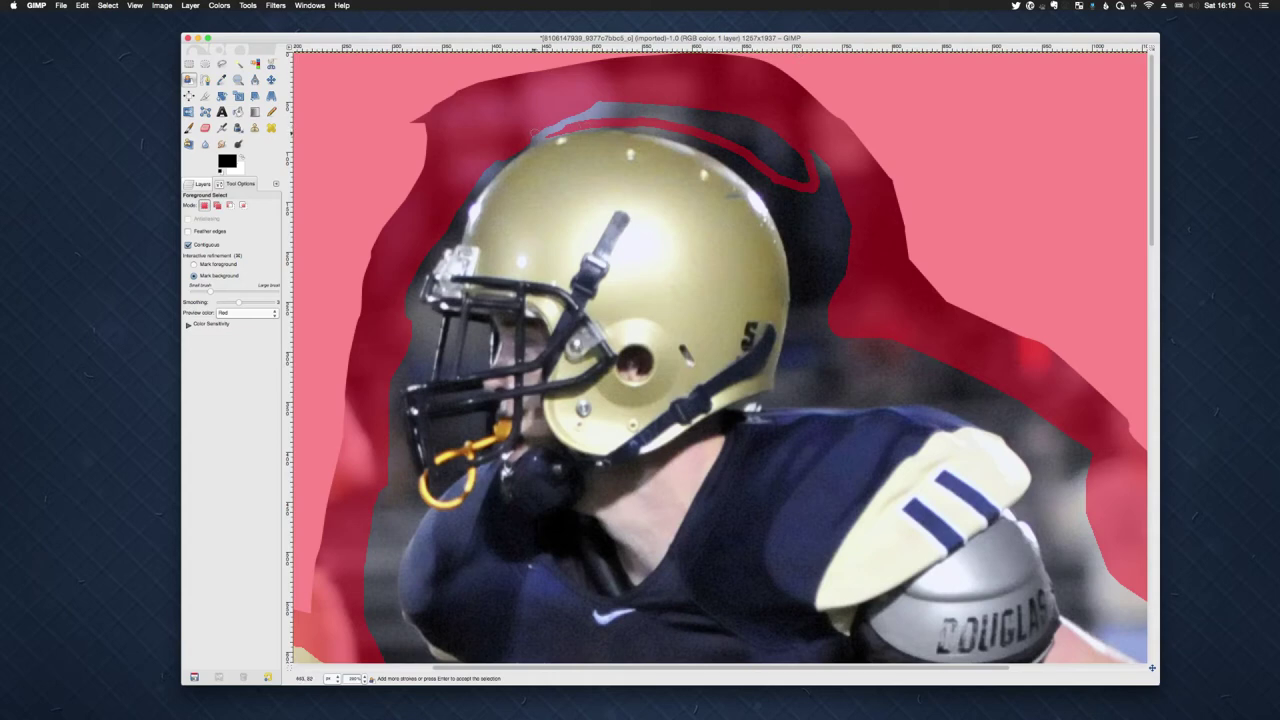
mouse_move(521, 139)
left_mouse_down()
mouse_move(624, 121)
mouse_move(725, 136)
mouse_move(750, 151)
mouse_move(800, 247)
mouse_move(818, 327)
mouse_move(859, 292)
mouse_move(849, 176)
mouse_move(740, 88)
mouse_move(667, 84)
mouse_move(530, 133)
left_mouse_up()
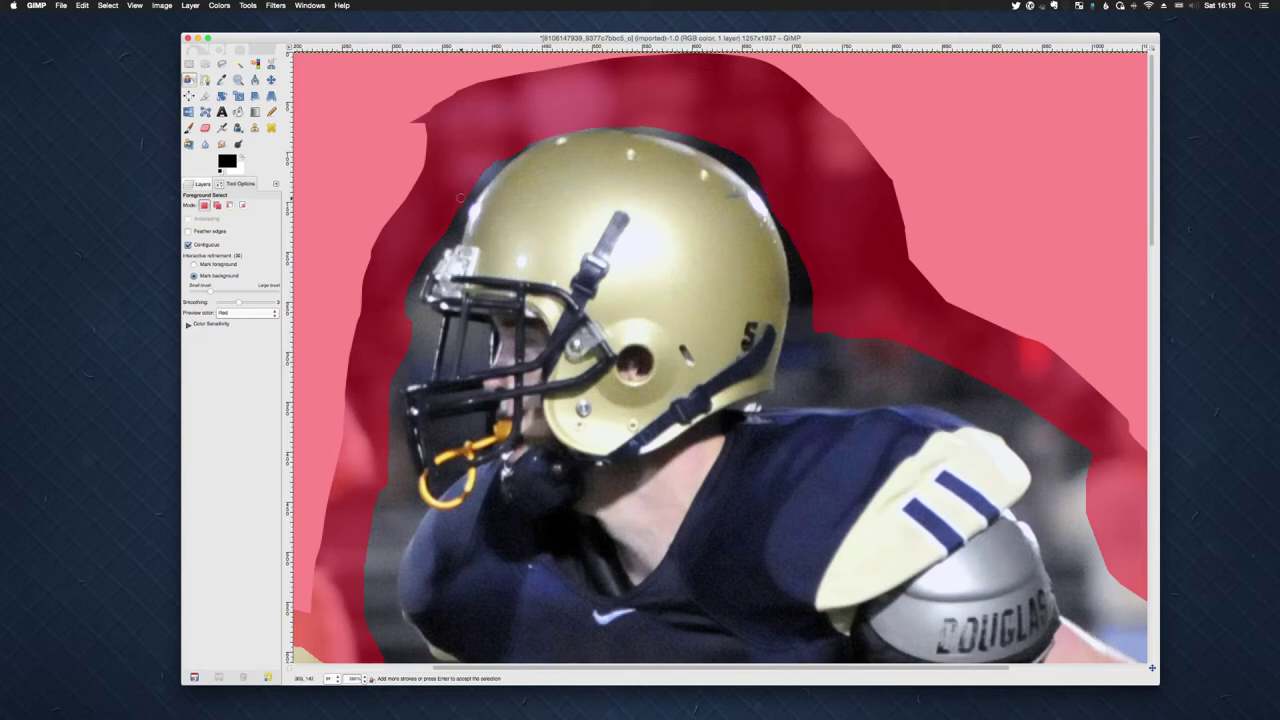
mouse_move(462, 206)
left_mouse_down()
mouse_move(559, 127)
mouse_move(663, 130)
mouse_move(735, 152)
mouse_move(781, 204)
mouse_move(804, 261)
mouse_move(788, 386)
mouse_move(948, 392)
mouse_move(897, 290)
left_mouse_up()
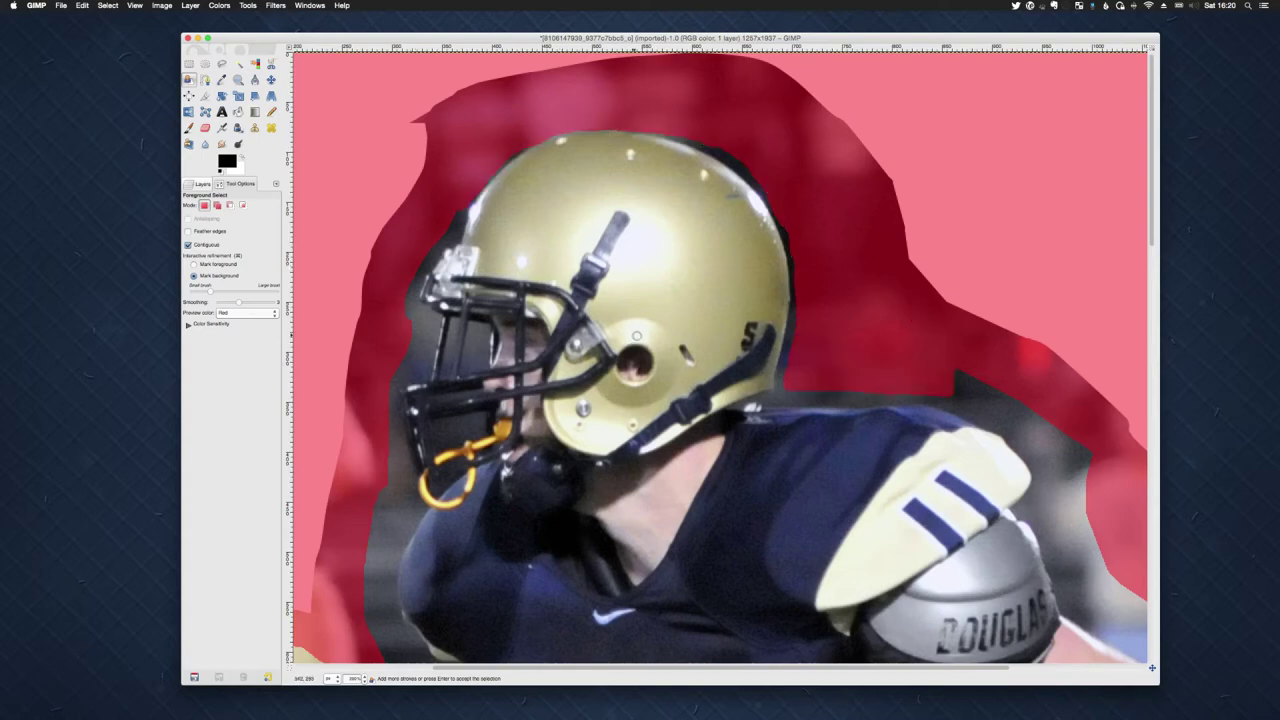
- Mark the narrow dark gap along the helmet's lower back edge as background, down to just above the jersey
scroll(637, 335, "down", 10)
scroll(720, 357, "up", 10)
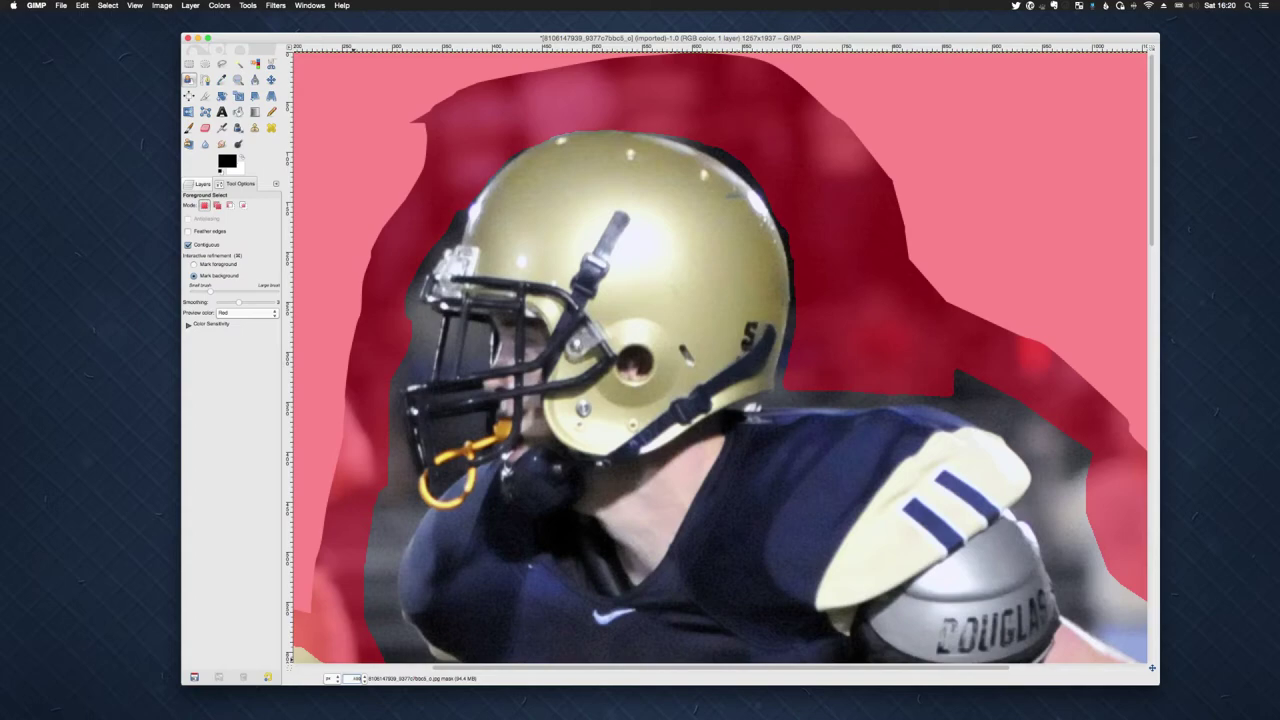
scroll(718, 363, "up", 3)
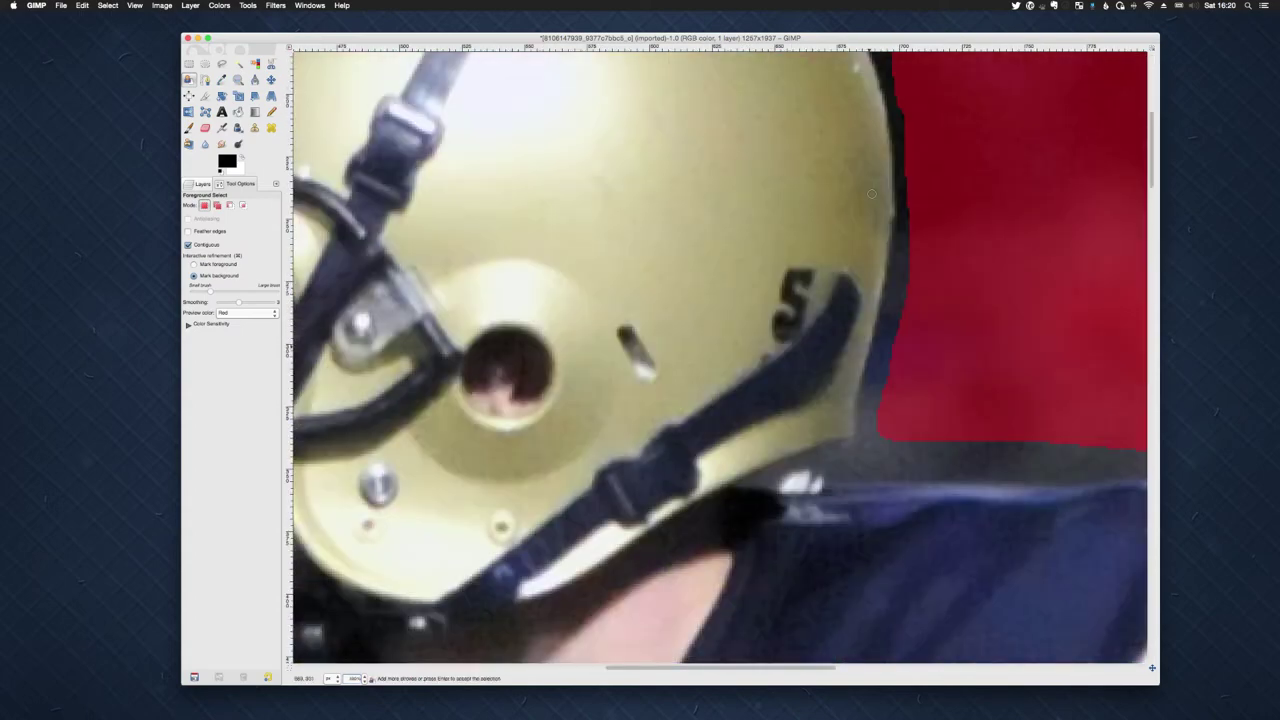
scroll(871, 193, "down", 5)
scroll(821, 235, "up", 5)
mouse_move(854, 451)
left_mouse_down()
mouse_move(905, 224)
mouse_move(883, 67)
mouse_move(922, 82)
mouse_move(933, 202)
mouse_move(870, 466)
left_mouse_up()
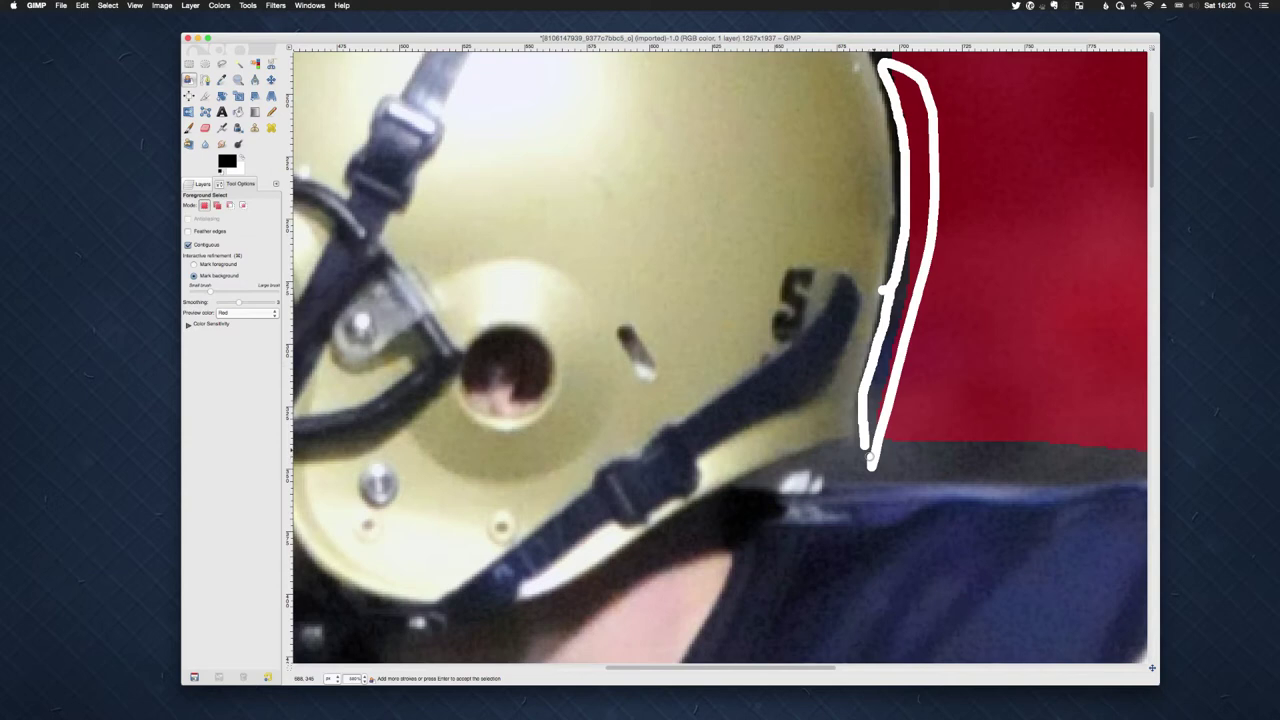
- Mark the dark fringe along the helmet's rear curve as background, from the chin strap's end up to the white highlight
scroll(934, 438, "up", 5)
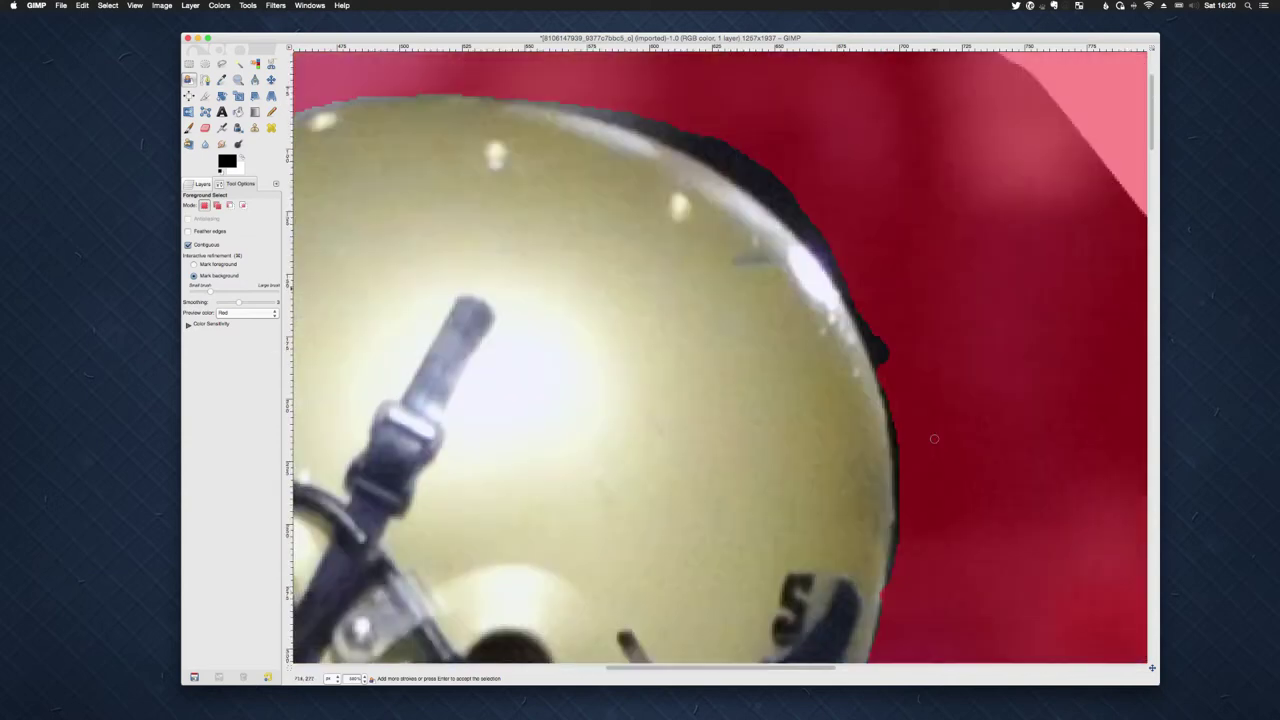
scroll(929, 297, "down", 3)
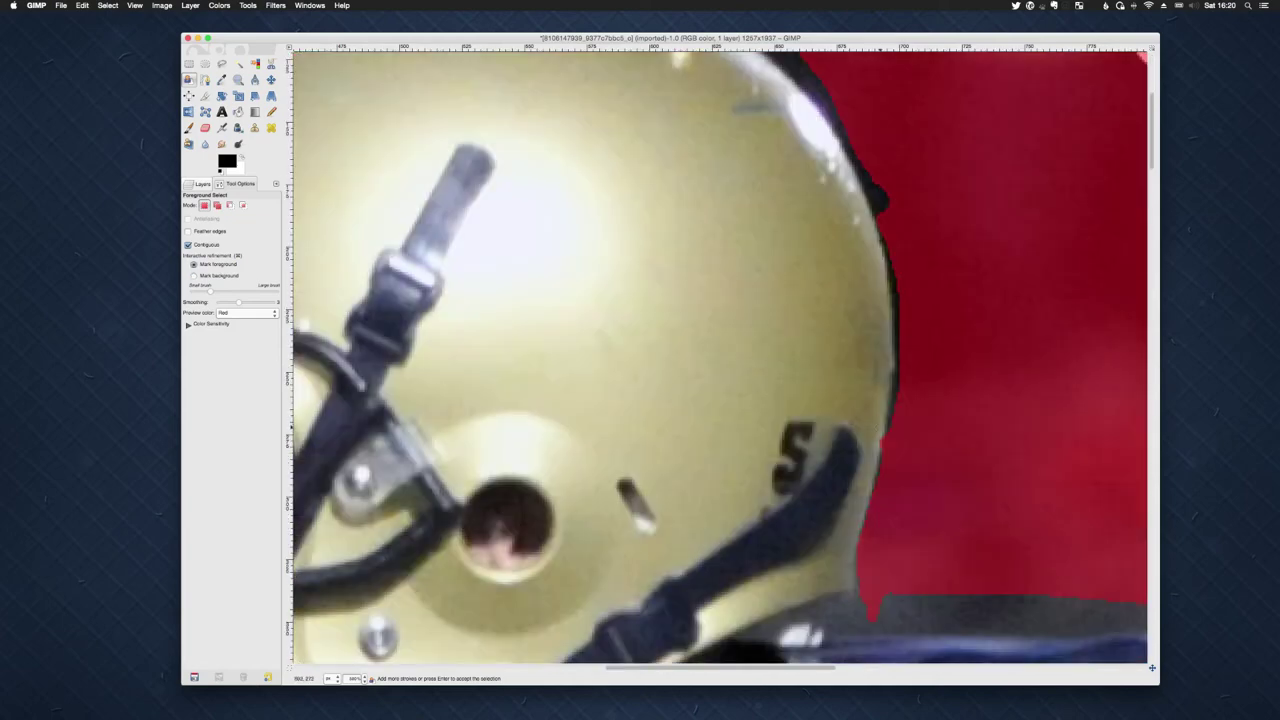
key("super")
left_click(878, 443)
key("ctrl+z")
mouse_move(893, 430)
left_mouse_down()
mouse_move(903, 335)
mouse_move(882, 210)
left_mouse_up()
mouse_move(877, 198)
left_mouse_down()
mouse_move(792, 58)
mouse_move(857, 128)
mouse_move(892, 212)
left_mouse_up()
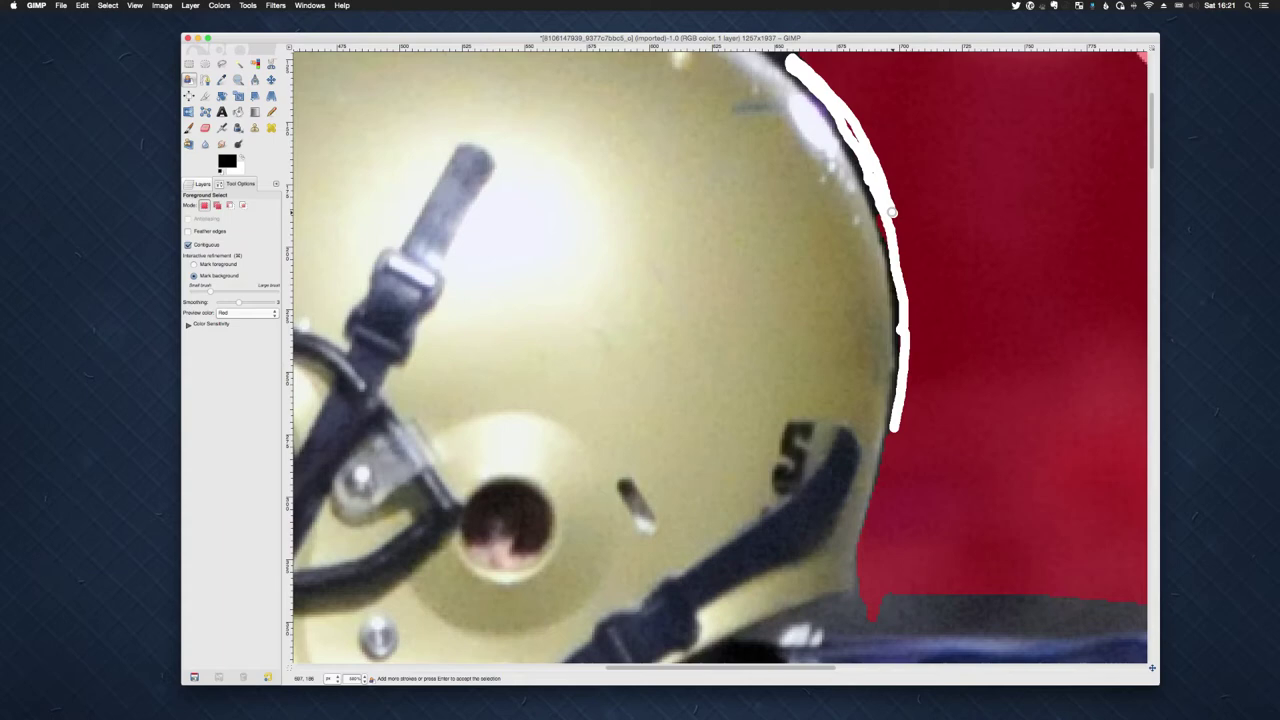
left_click_drag(892, 212, 878, 312)
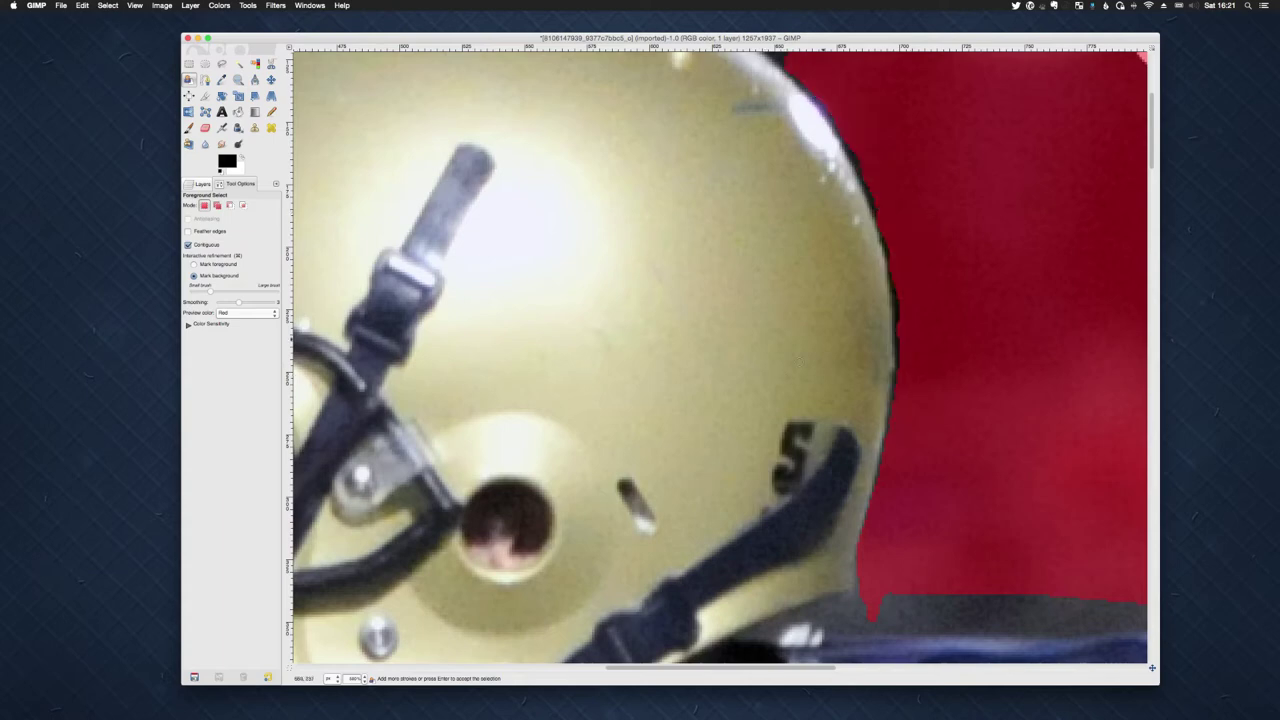
- Mark the leftover dark edge behind the helmet and the dark patch above its rear crown as background
mouse_move(844, 131)
left_mouse_down()
mouse_move(898, 264)
mouse_move(905, 375)
left_mouse_up()
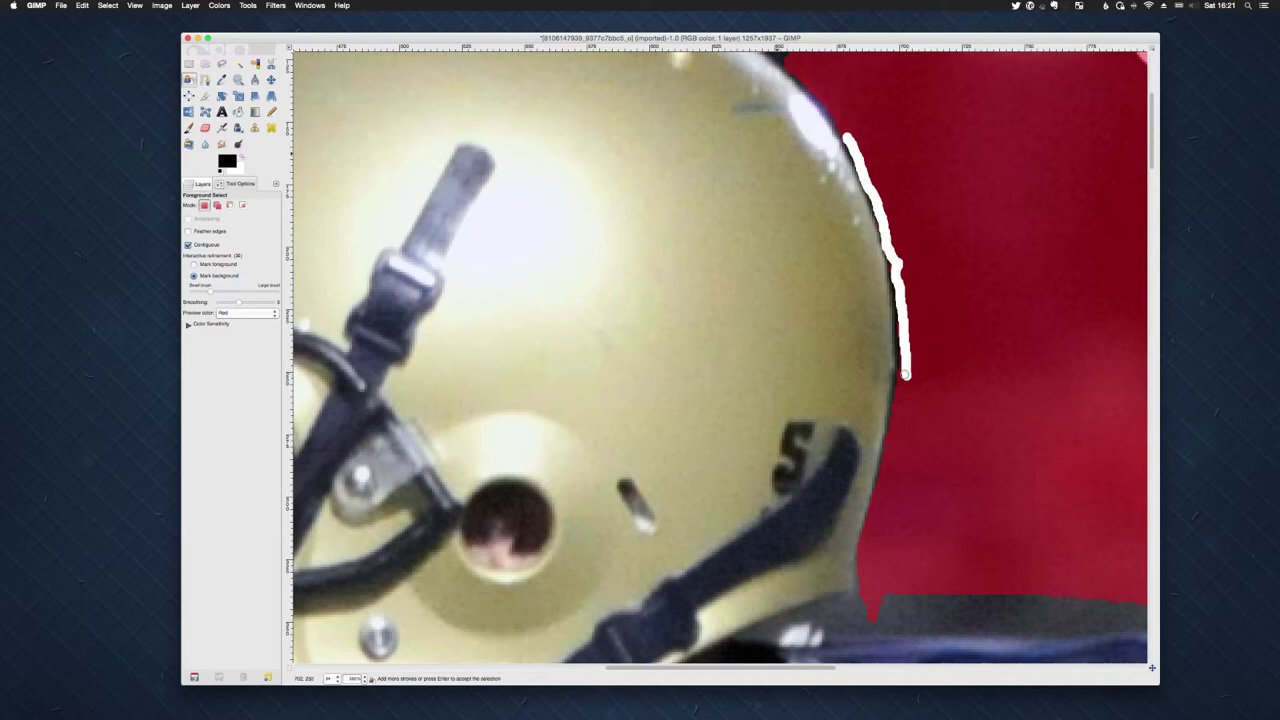
left_click_drag(905, 375, 904, 374)
scroll(779, 365, "up", 6)
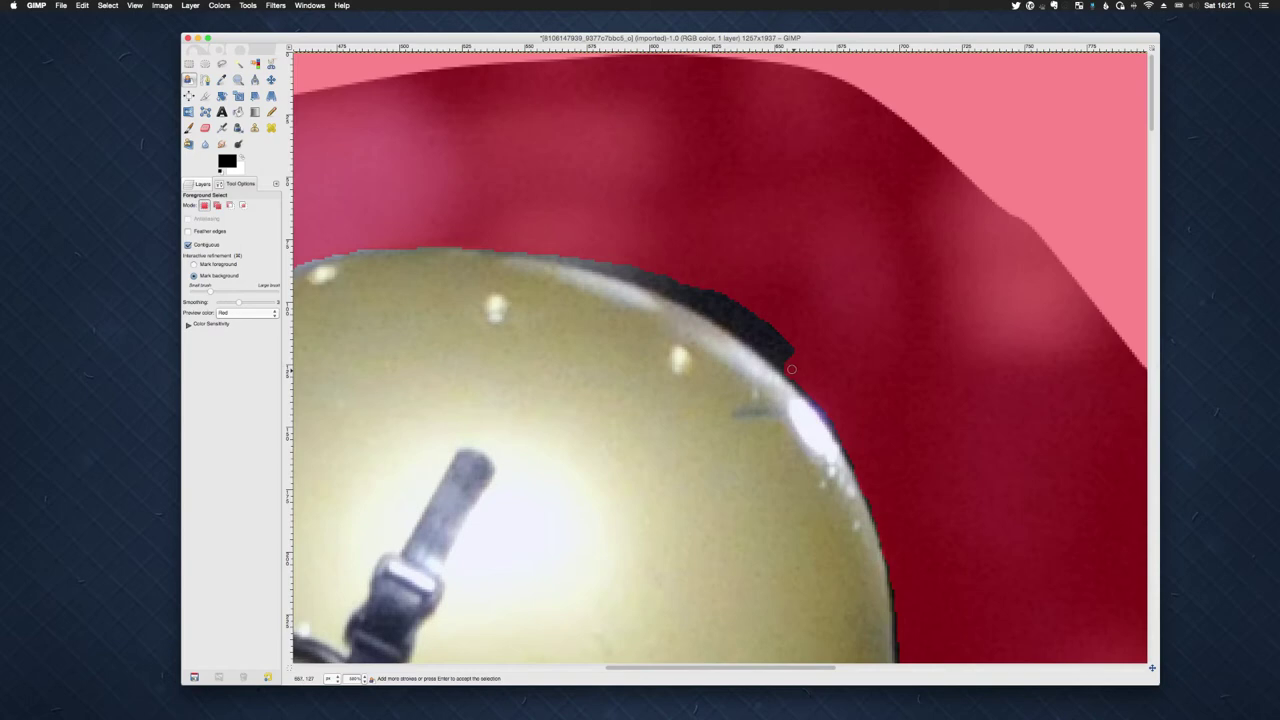
mouse_move(791, 369)
left_mouse_down()
mouse_move(716, 318)
mouse_move(765, 345)
mouse_move(758, 320)
mouse_move(671, 274)
mouse_move(551, 238)
mouse_move(517, 243)
mouse_move(612, 262)
mouse_move(594, 260)
mouse_move(689, 291)
mouse_move(711, 312)
mouse_move(664, 284)
mouse_move(746, 304)
mouse_move(790, 348)
mouse_move(712, 290)
left_mouse_up()
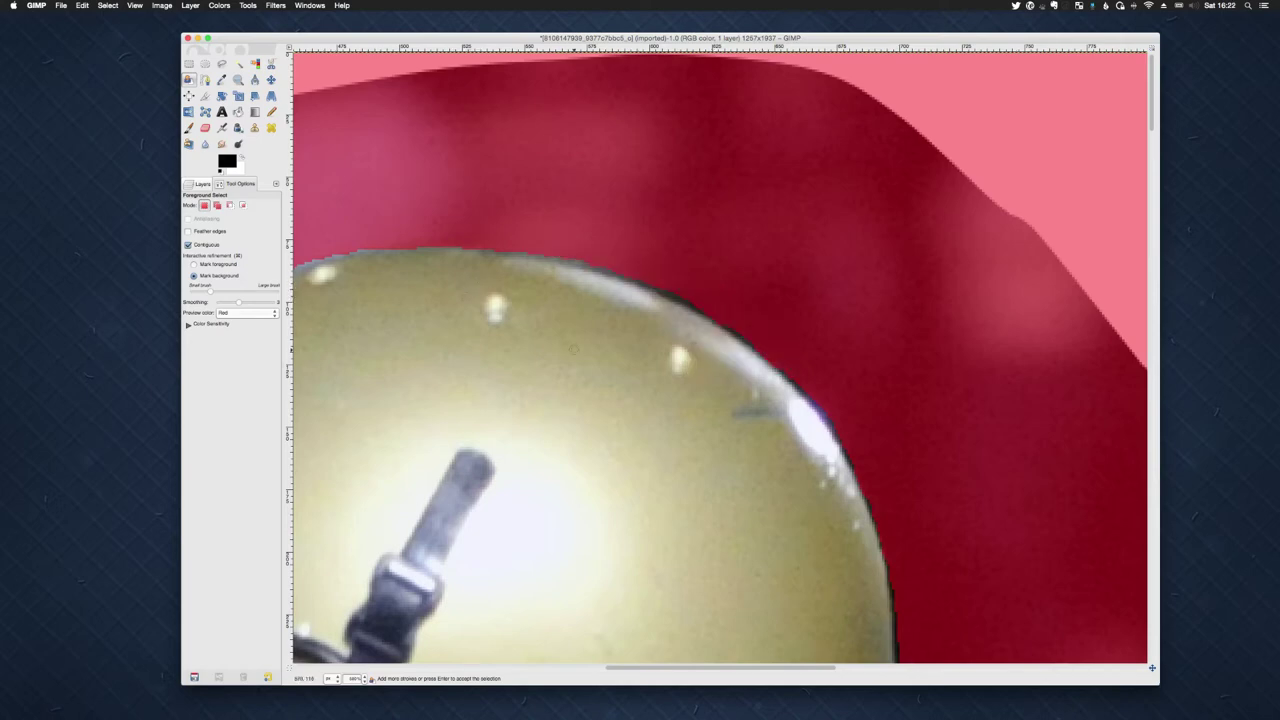
- Paint a trial background squiggle on the helmet's crown and restore that area to the foreground
mouse_move(565, 345)
left_mouse_down()
mouse_move(535, 341)
mouse_move(548, 368)
mouse_move(629, 410)
left_mouse_up()
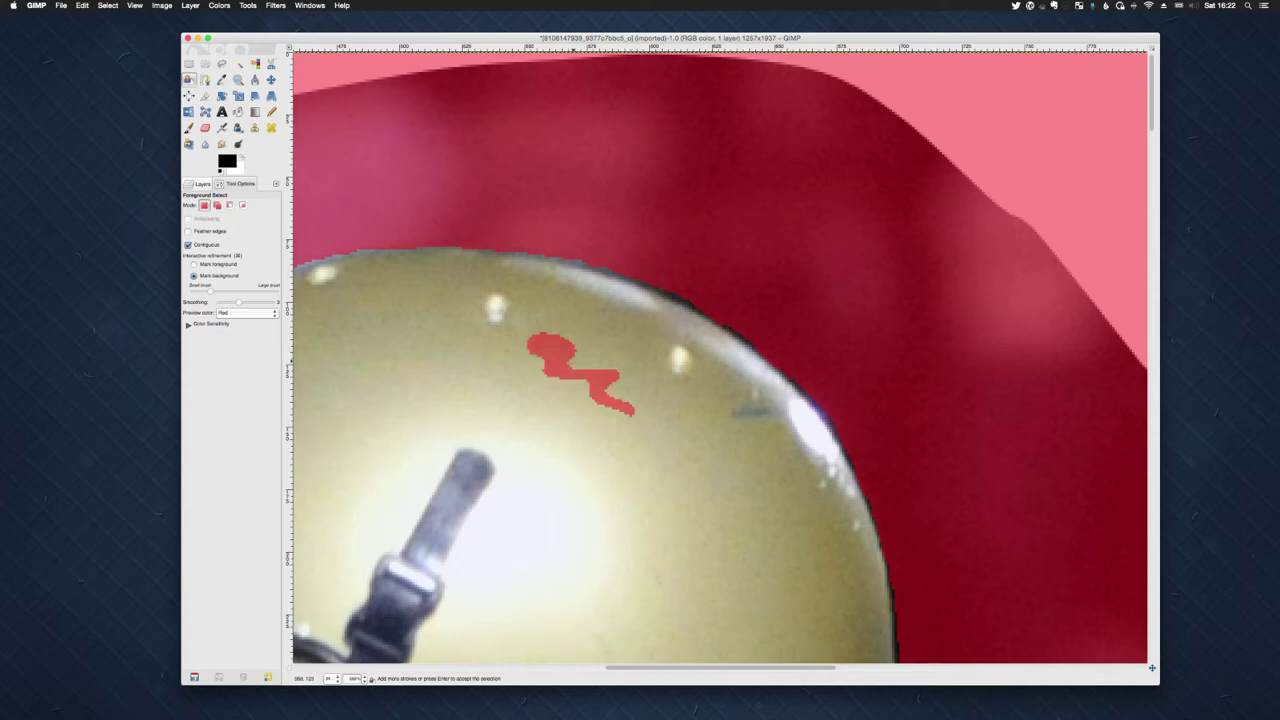
right_click(541, 337)
left_click(570, 341)
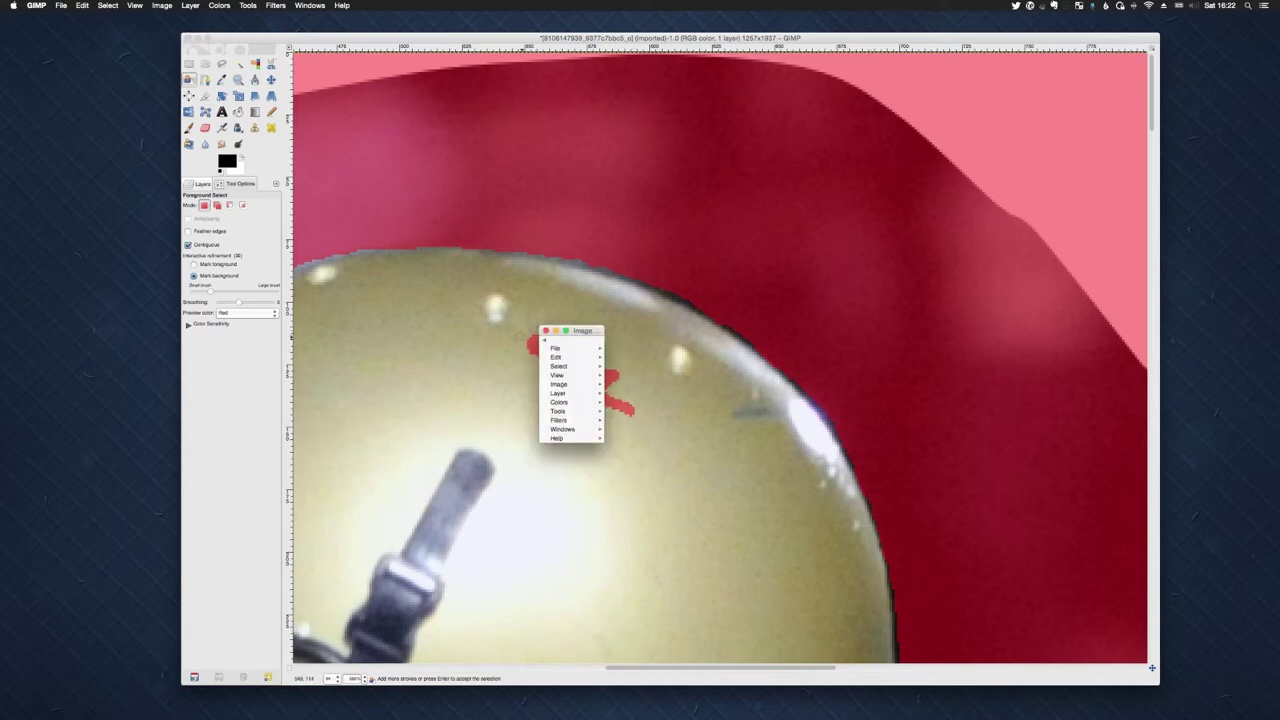
left_click(545, 330)
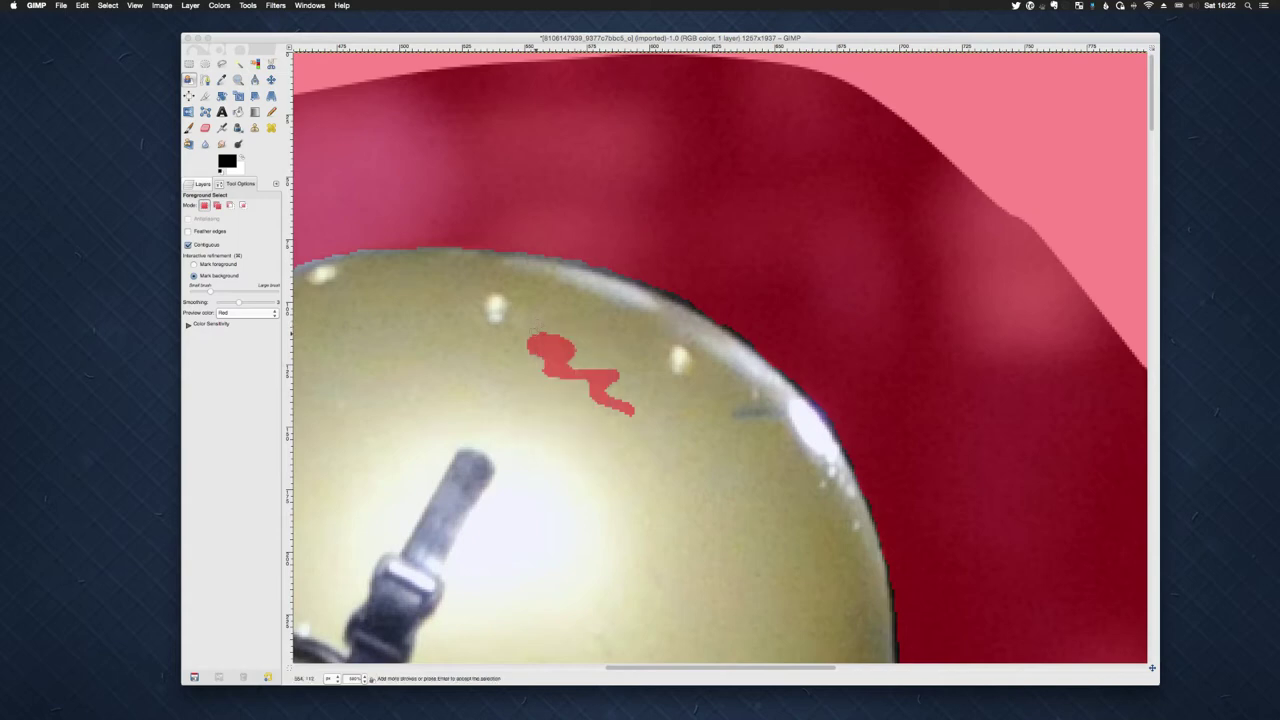
mouse_move(560, 333)
left_mouse_down()
mouse_move(595, 339)
mouse_move(502, 349)
mouse_move(552, 344)
mouse_move(545, 364)
mouse_move(533, 354)
mouse_move(557, 359)
mouse_move(569, 345)
mouse_move(547, 378)
mouse_move(619, 373)
mouse_move(562, 372)
mouse_move(617, 379)
mouse_move(607, 399)
mouse_move(643, 412)
mouse_move(582, 382)
mouse_move(645, 424)
mouse_move(556, 377)
left_mouse_up()
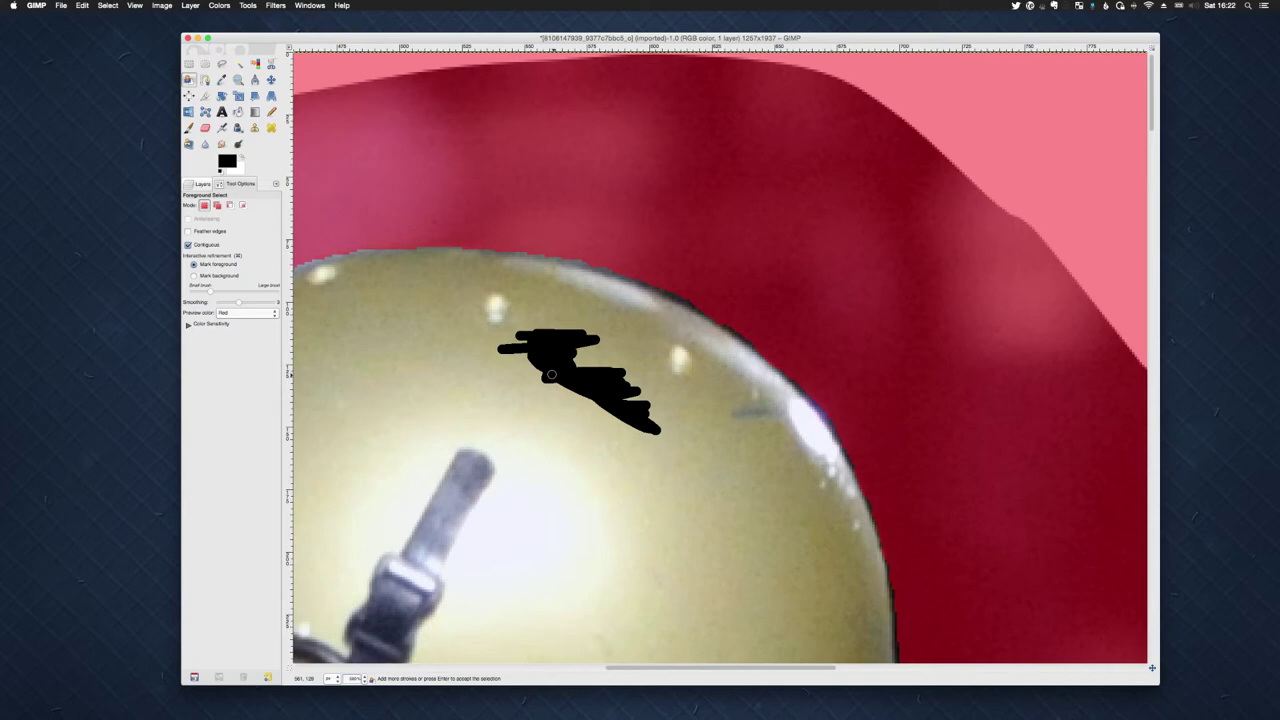
key("super+z")
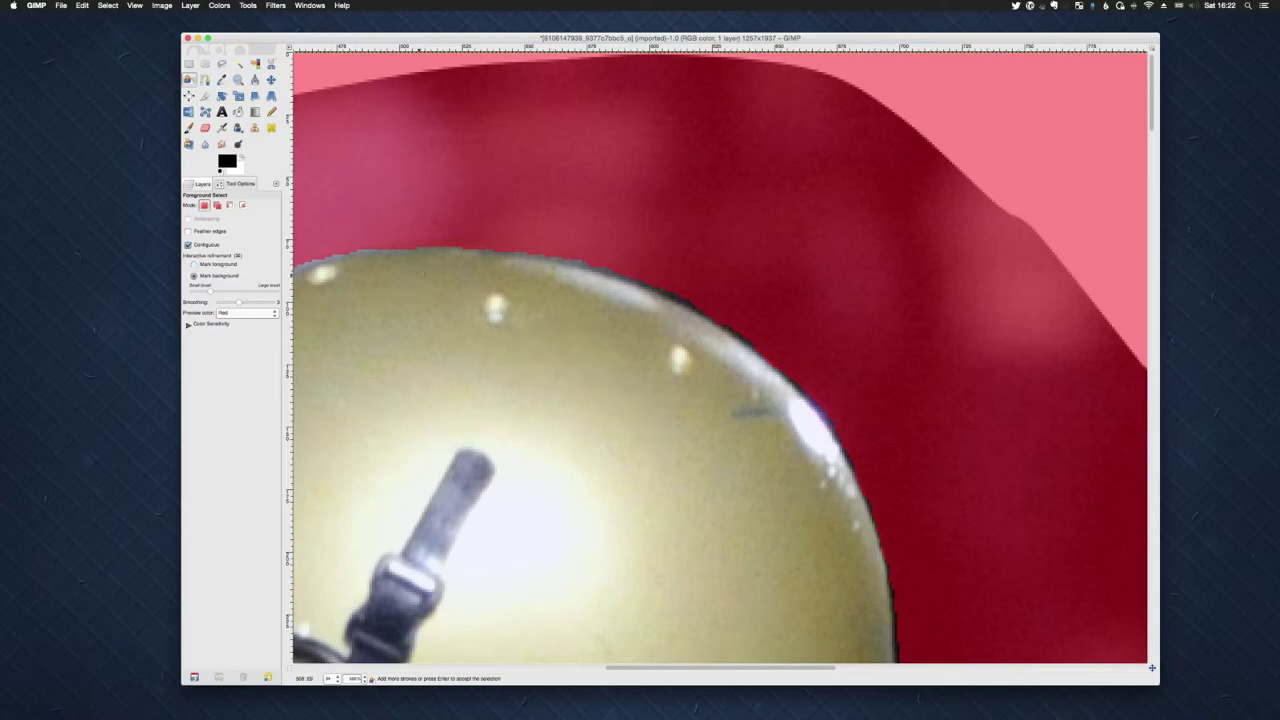
scroll(600, 320, "left", 10)
scroll(751, 289, "right", 12)
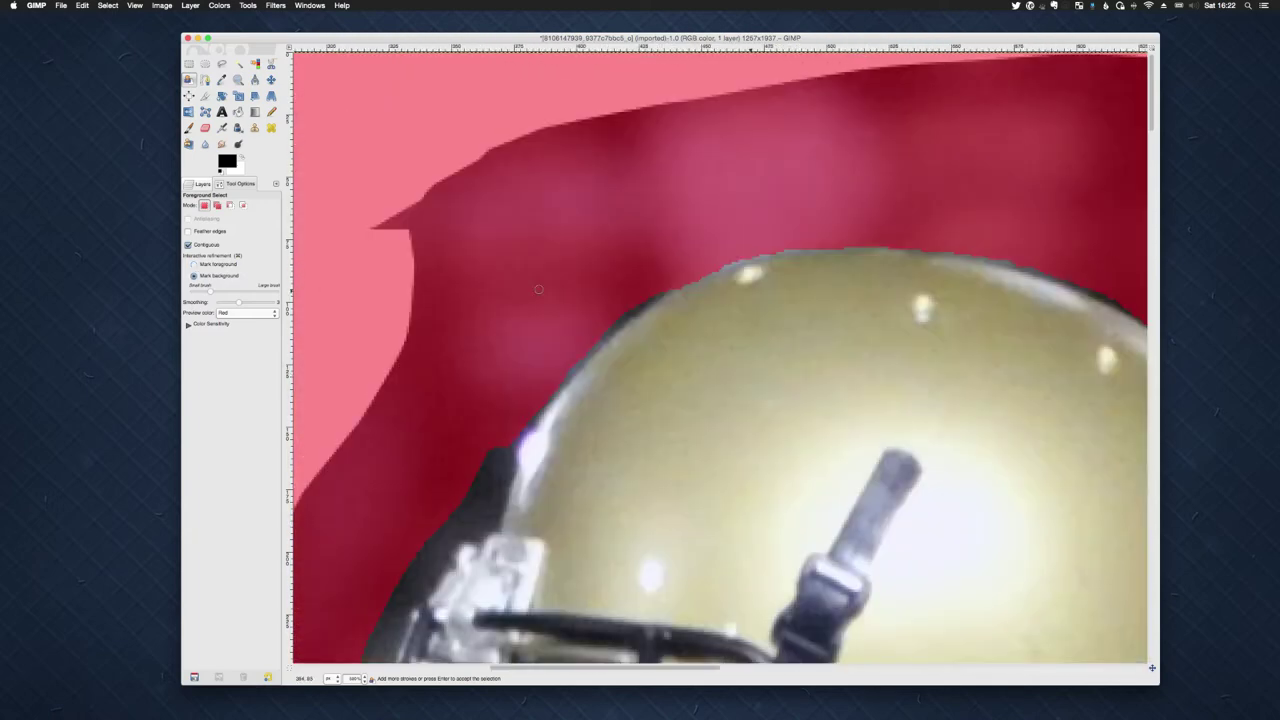
scroll(751, 289, "left", 6)
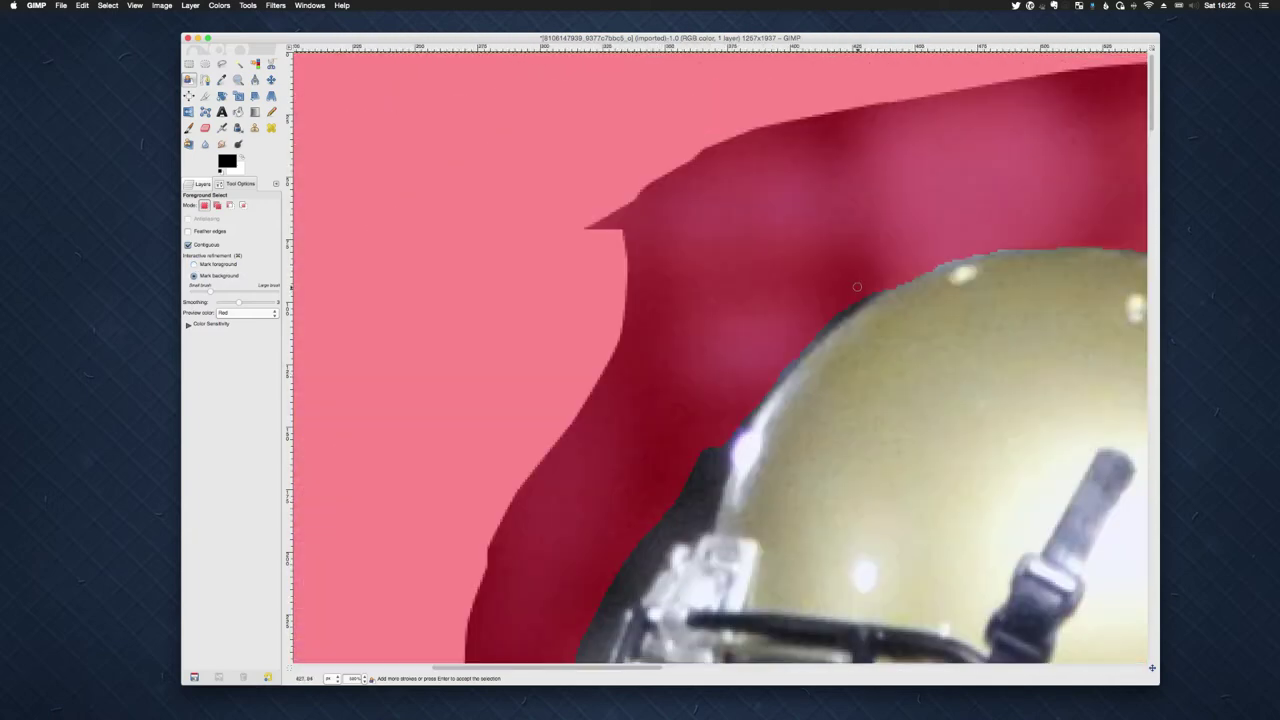
- Mark the dark fringe along the helmet's front curve and the dark patch beside its front clip as background
mouse_move(877, 287)
left_mouse_down()
mouse_move(744, 401)
mouse_move(721, 468)
mouse_move(704, 471)
mouse_move(719, 443)
mouse_move(692, 477)
mouse_move(702, 445)
left_mouse_up()
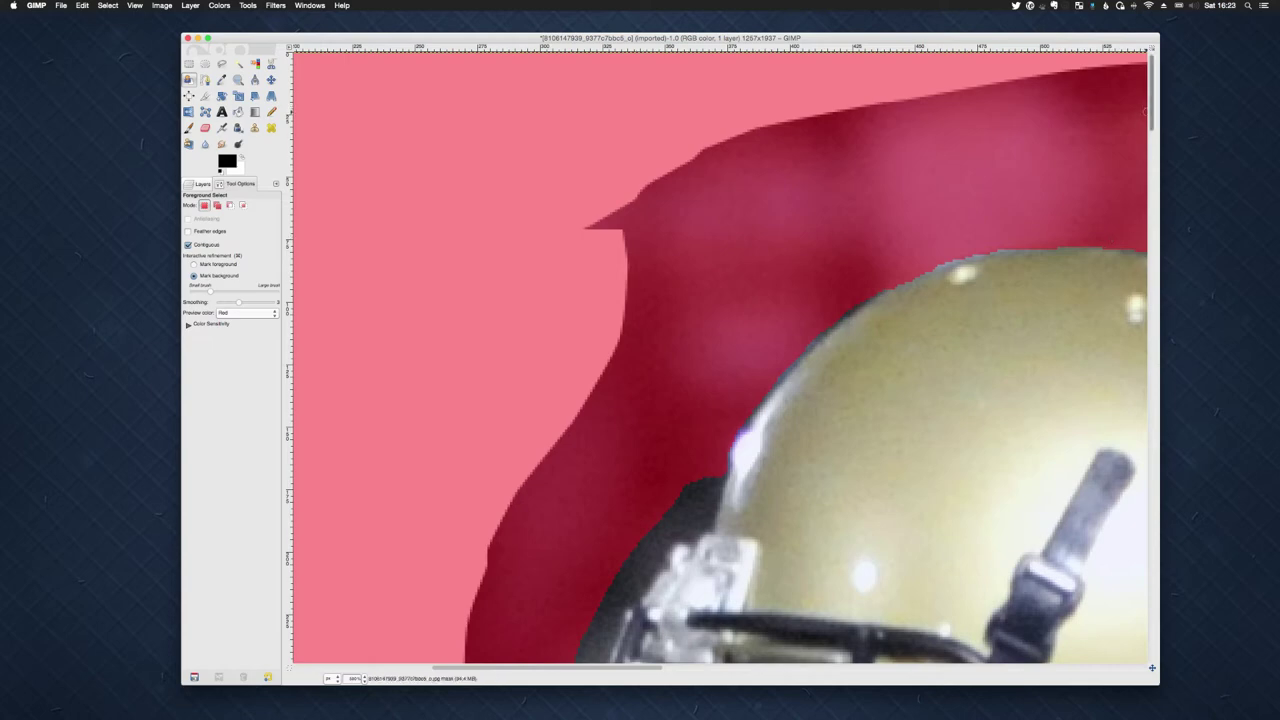
scroll(720, 356, "down", 5)
scroll(720, 356, "down", 3)
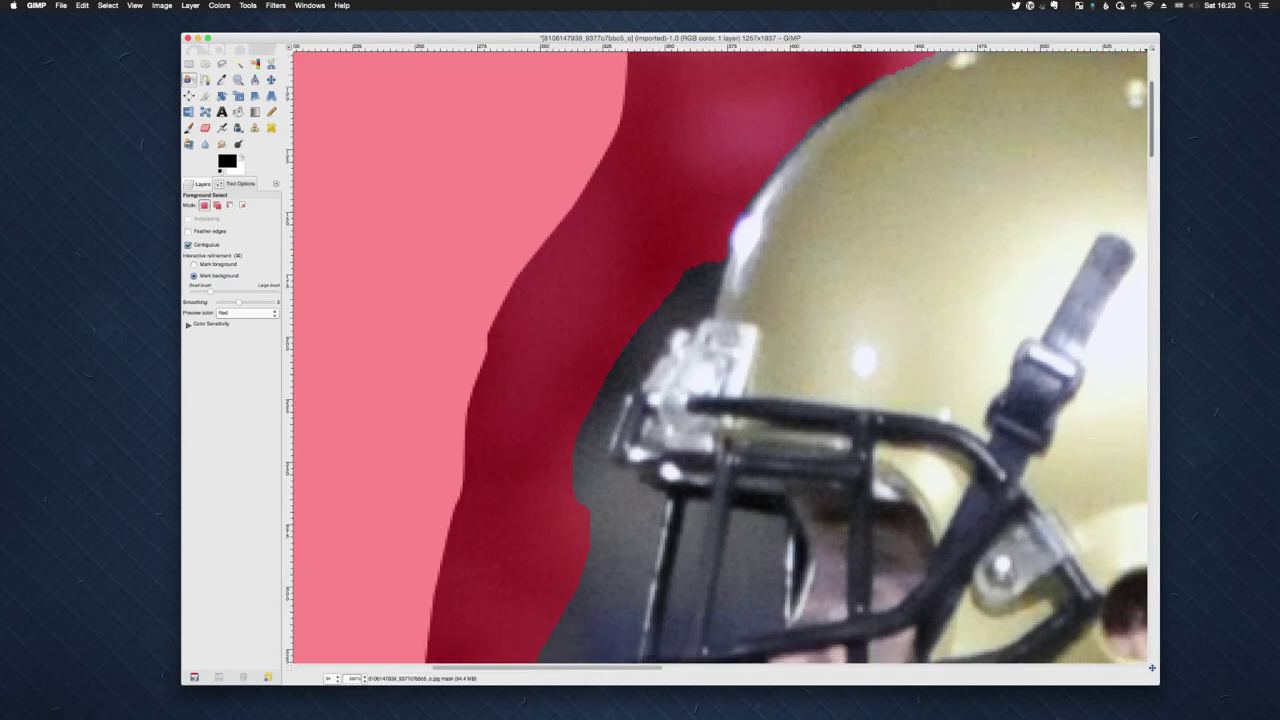
scroll(720, 358, "up", 2)
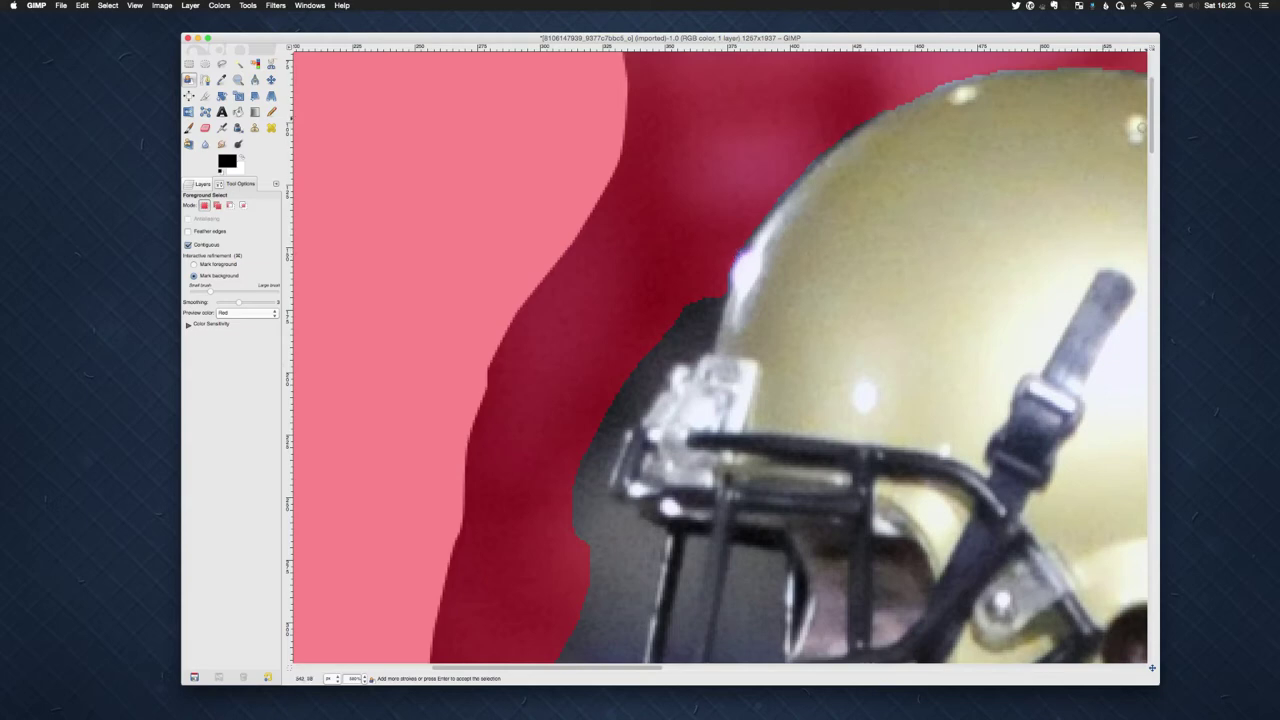
scroll(720, 274, "down", 3)
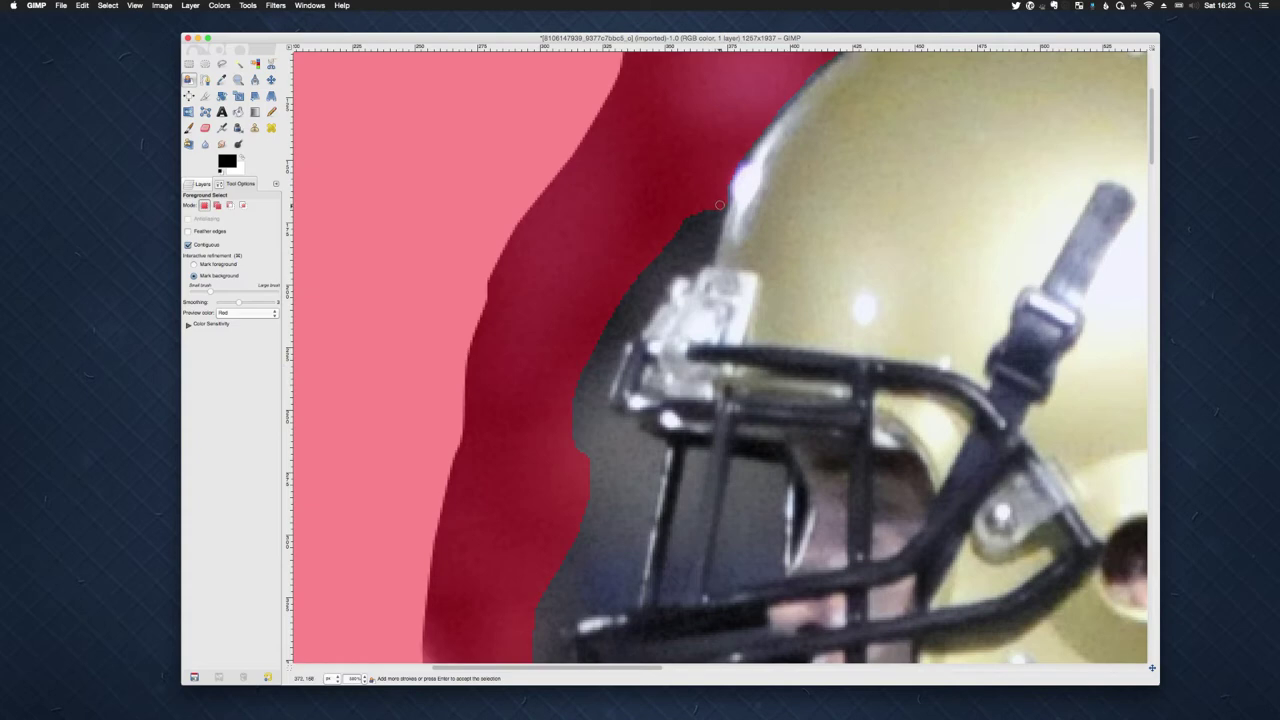
mouse_move(719, 204)
left_mouse_down()
mouse_move(700, 260)
mouse_move(648, 294)
mouse_move(591, 404)
mouse_move(582, 384)
mouse_move(620, 313)
mouse_move(671, 227)
mouse_move(718, 207)
left_mouse_up()
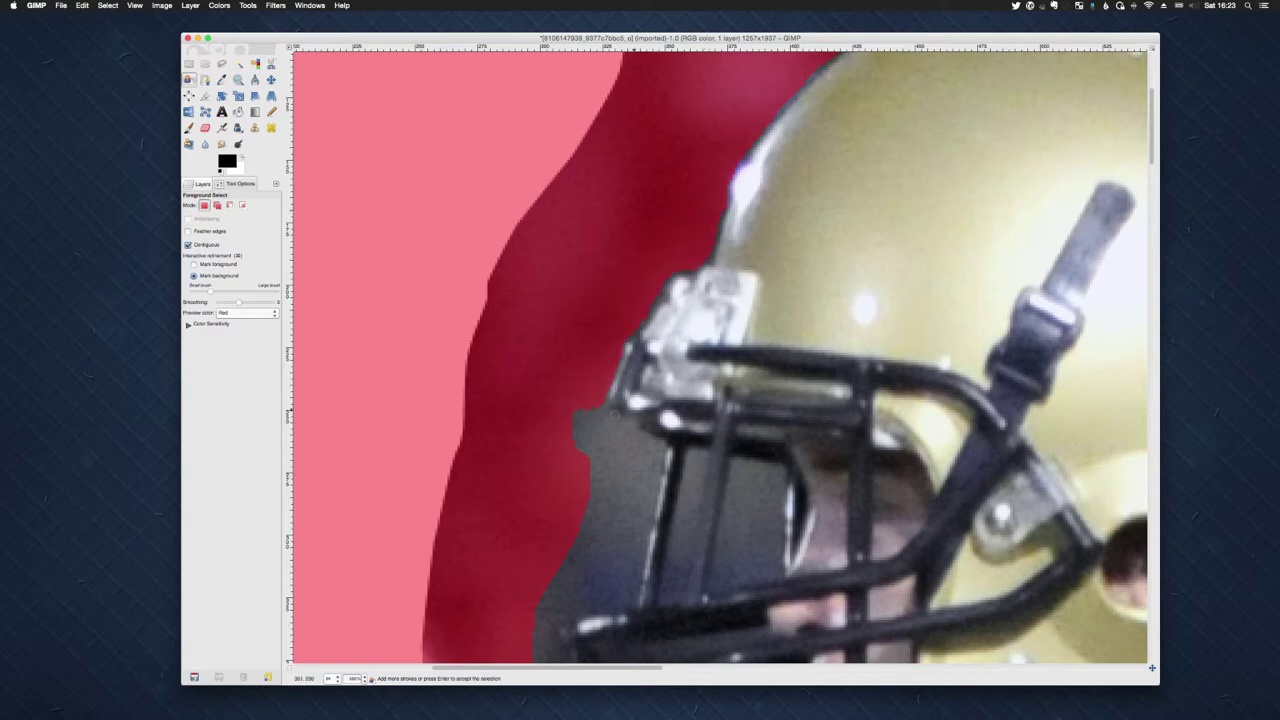
- Mark the dark area in front of the face mask's upper bars as background, down to the protruding lower bar
scroll(1145, 80, "down", 3)
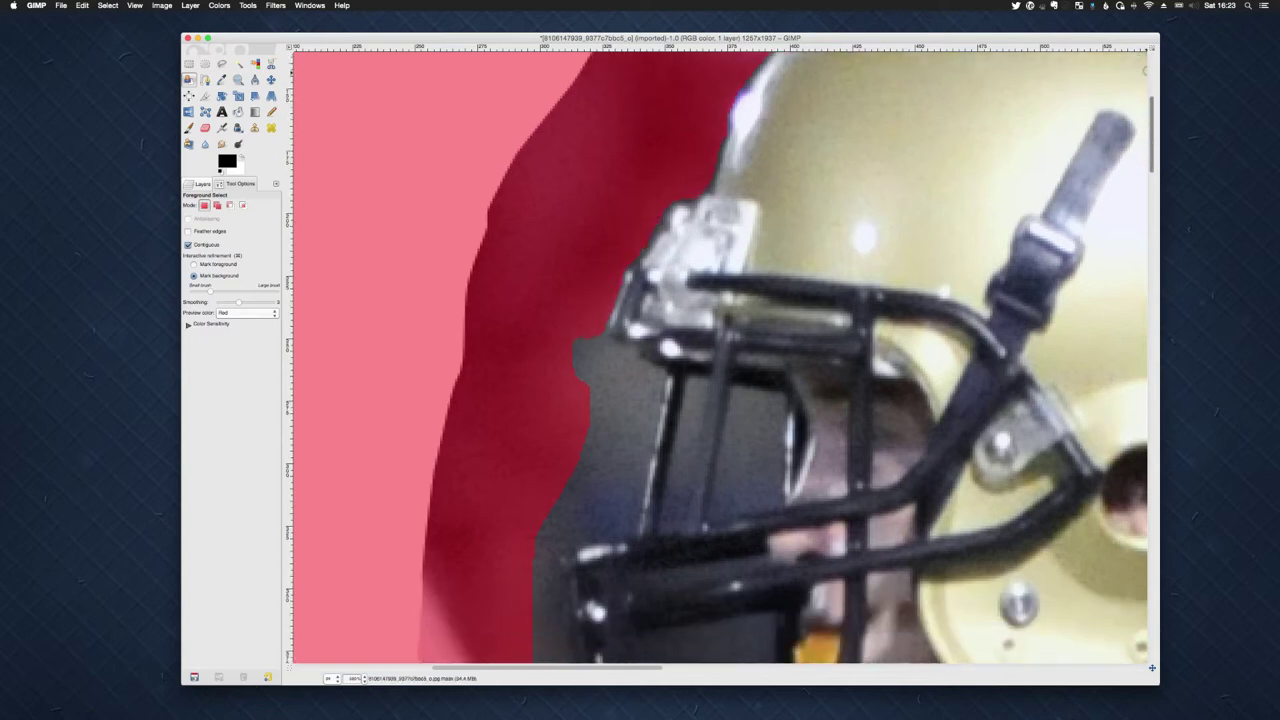
scroll(1145, 70, "down", 5)
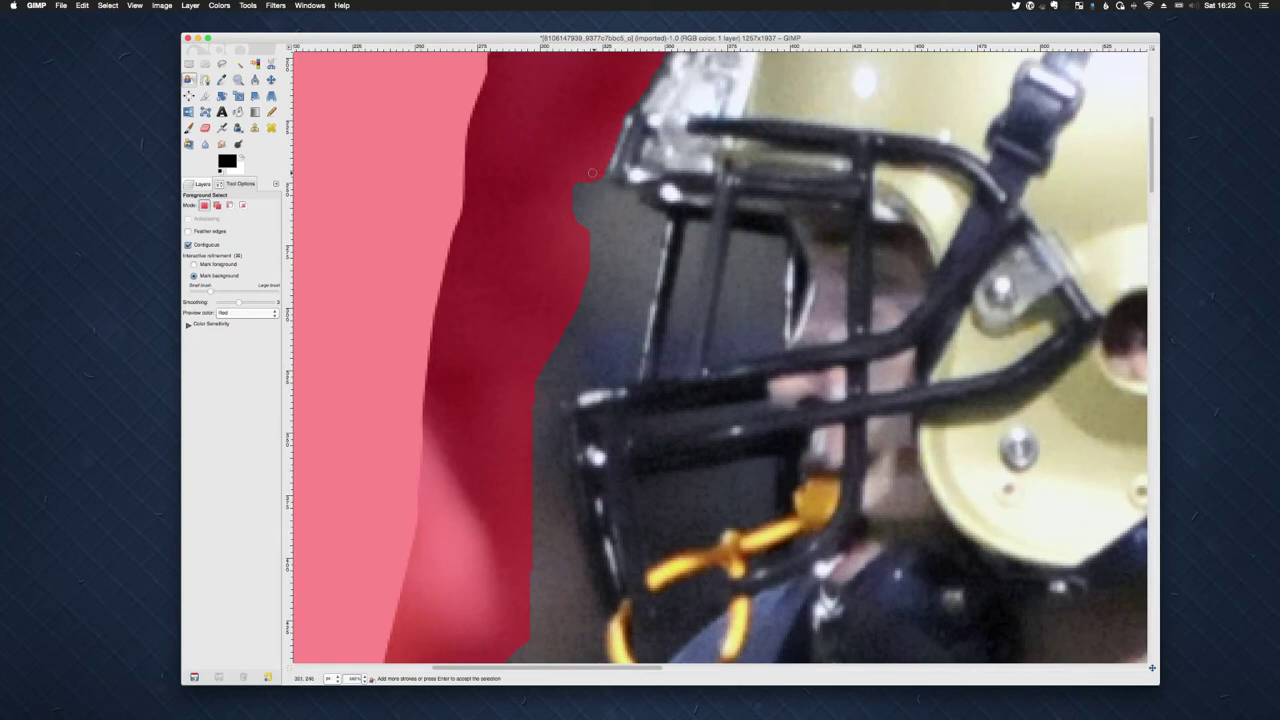
mouse_move(592, 173)
left_mouse_down()
mouse_move(662, 224)
mouse_move(658, 244)
mouse_move(630, 370)
mouse_move(545, 400)
mouse_move(579, 290)
mouse_move(577, 178)
mouse_move(594, 177)
left_mouse_up()
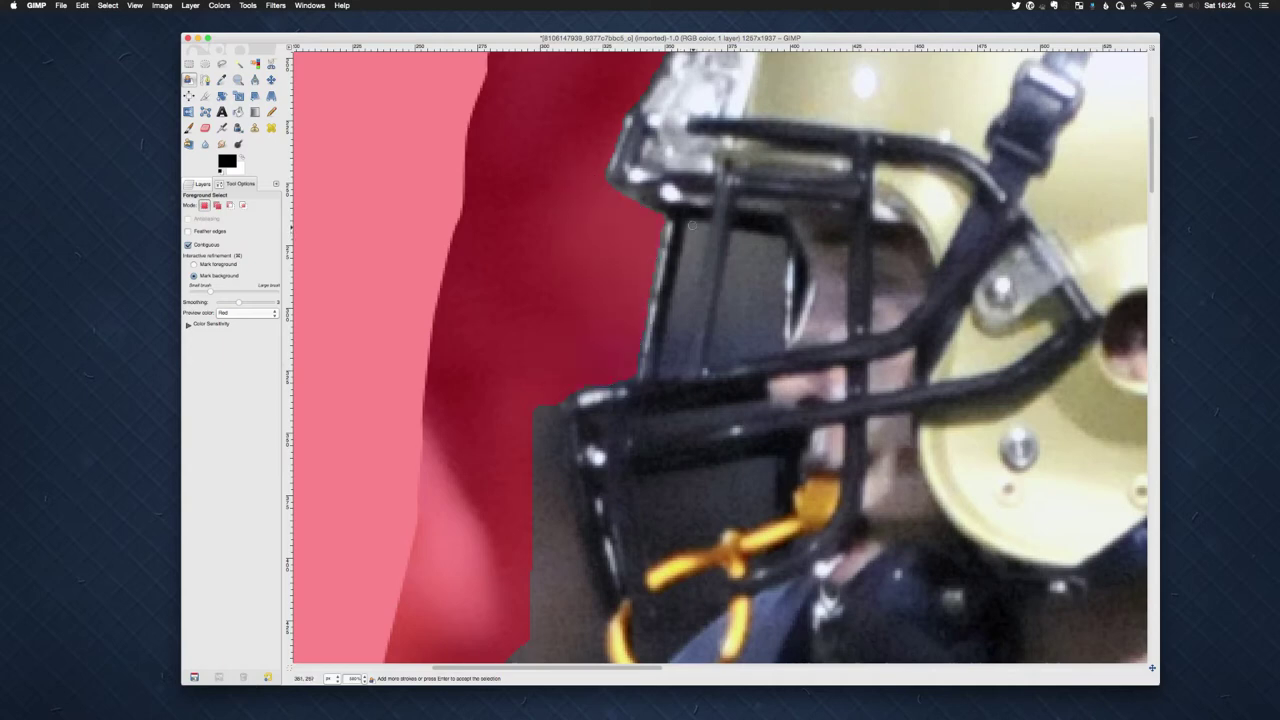
- Mark the two upper openings on either side of the face mask's thin vertical bar as background
mouse_move(691, 225)
left_mouse_down()
mouse_move(703, 242)
mouse_move(686, 348)
mouse_move(664, 360)
mouse_move(698, 226)
mouse_move(675, 352)
mouse_move(680, 321)
left_mouse_up()
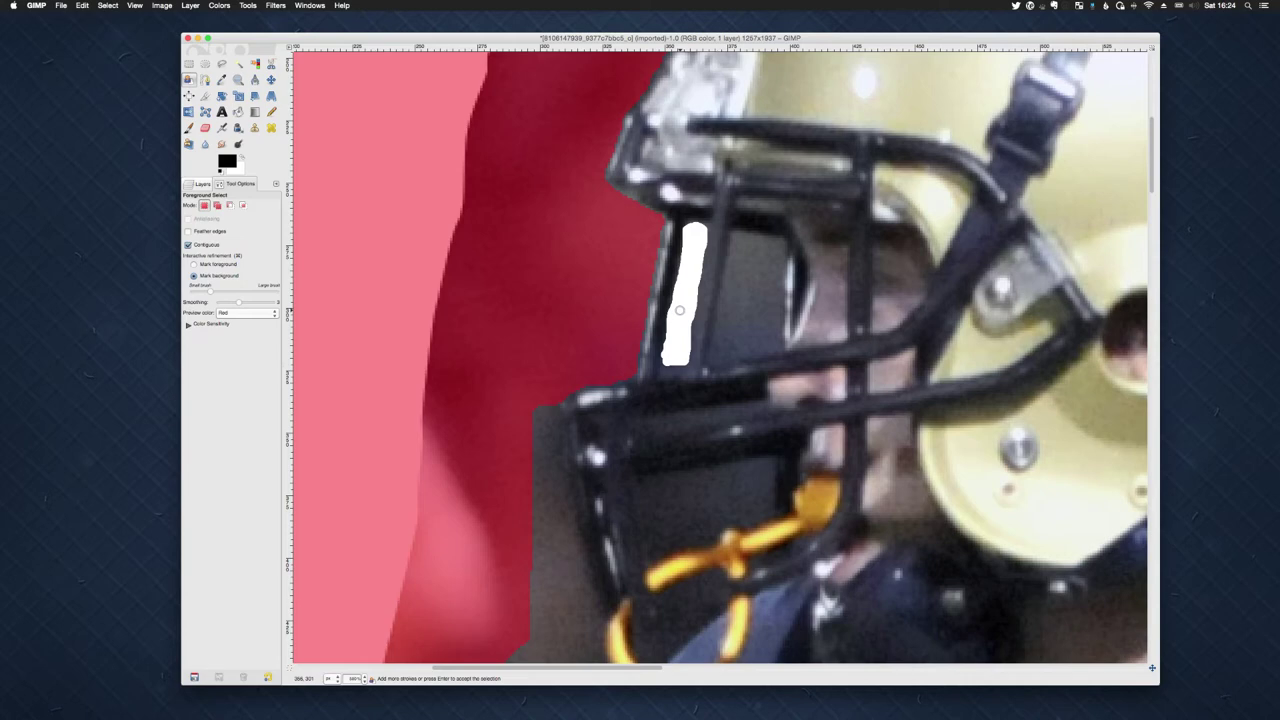
key("ctrl+z")
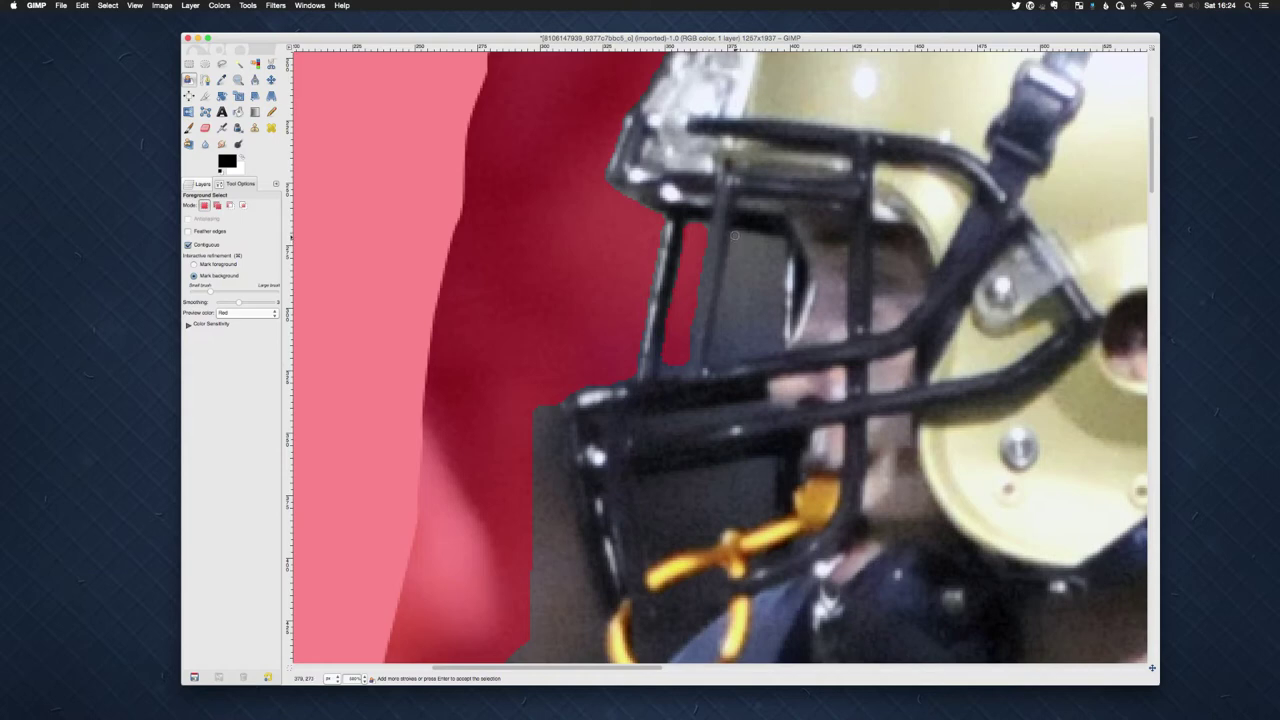
left_click_drag(735, 236, 768, 240)
mouse_move(778, 243)
left_mouse_down()
mouse_move(772, 346)
mouse_move(716, 357)
mouse_move(740, 239)
left_mouse_up()
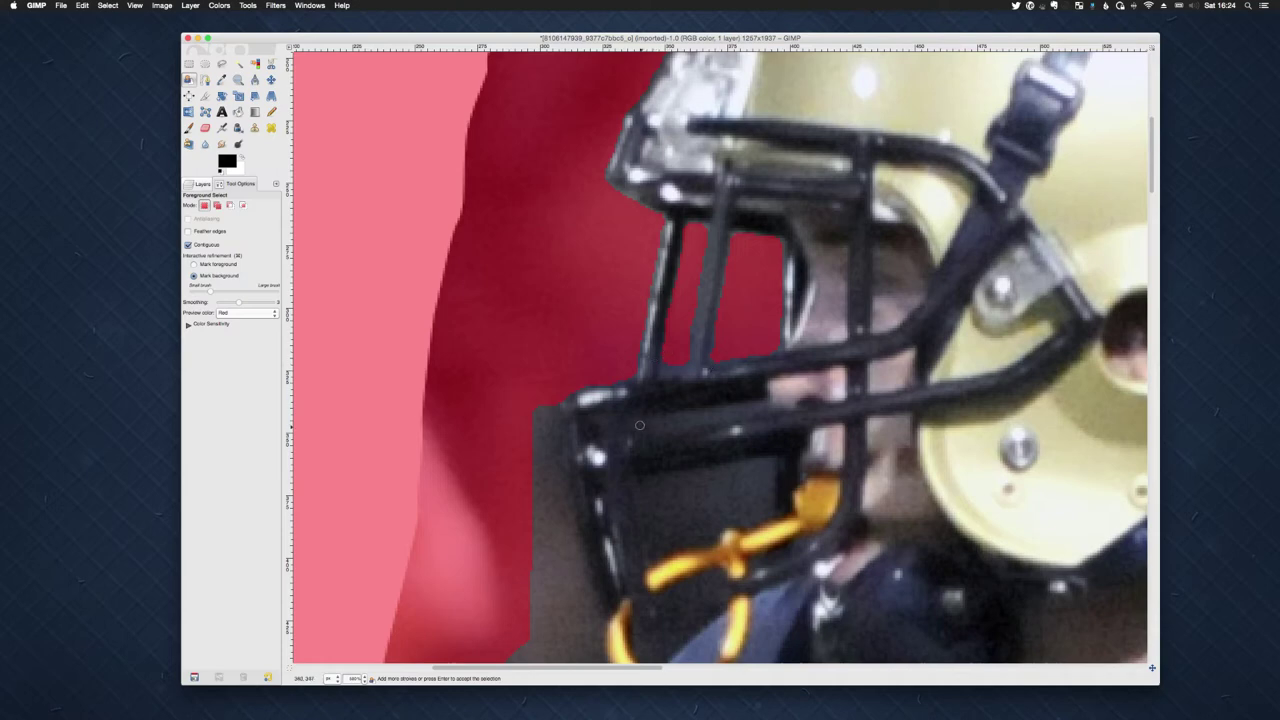
- Mark the narrow slot between the face mask's horizontal bars and the larger opening beneath them as background
mouse_move(634, 427)
left_mouse_down()
mouse_move(759, 405)
mouse_move(634, 424)
left_mouse_up()
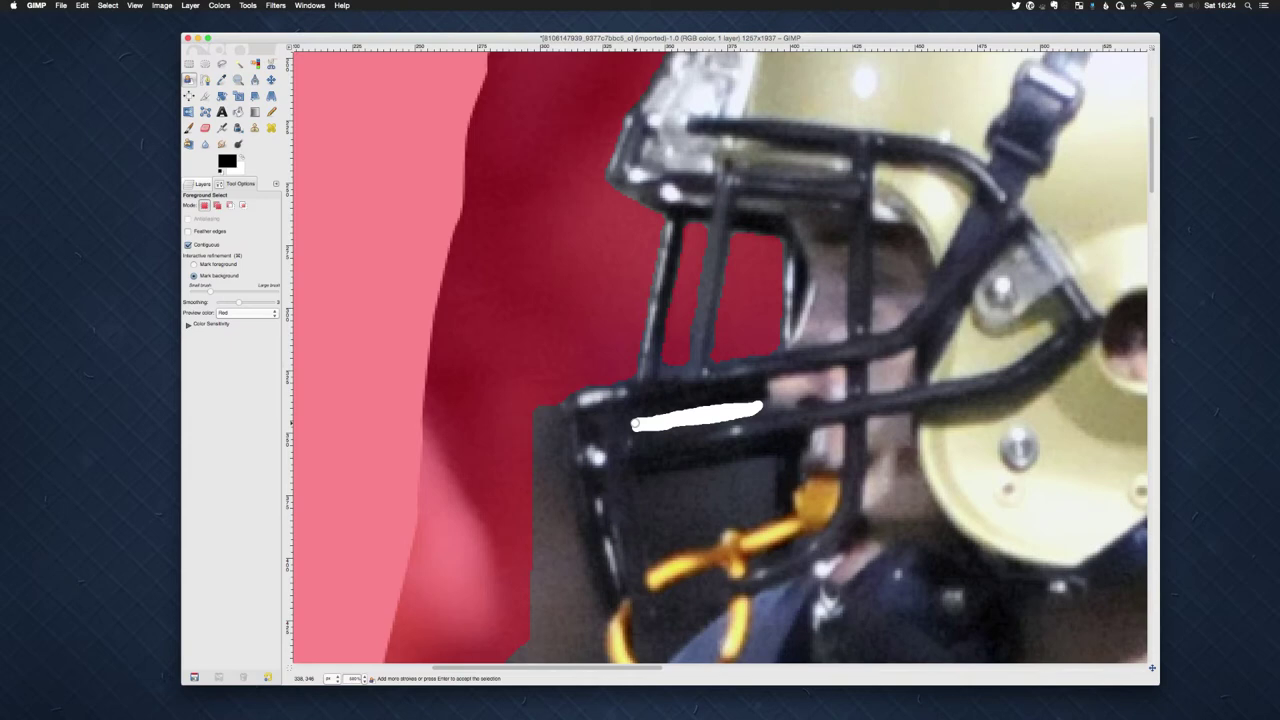
left_click_drag(634, 424, 634, 424)
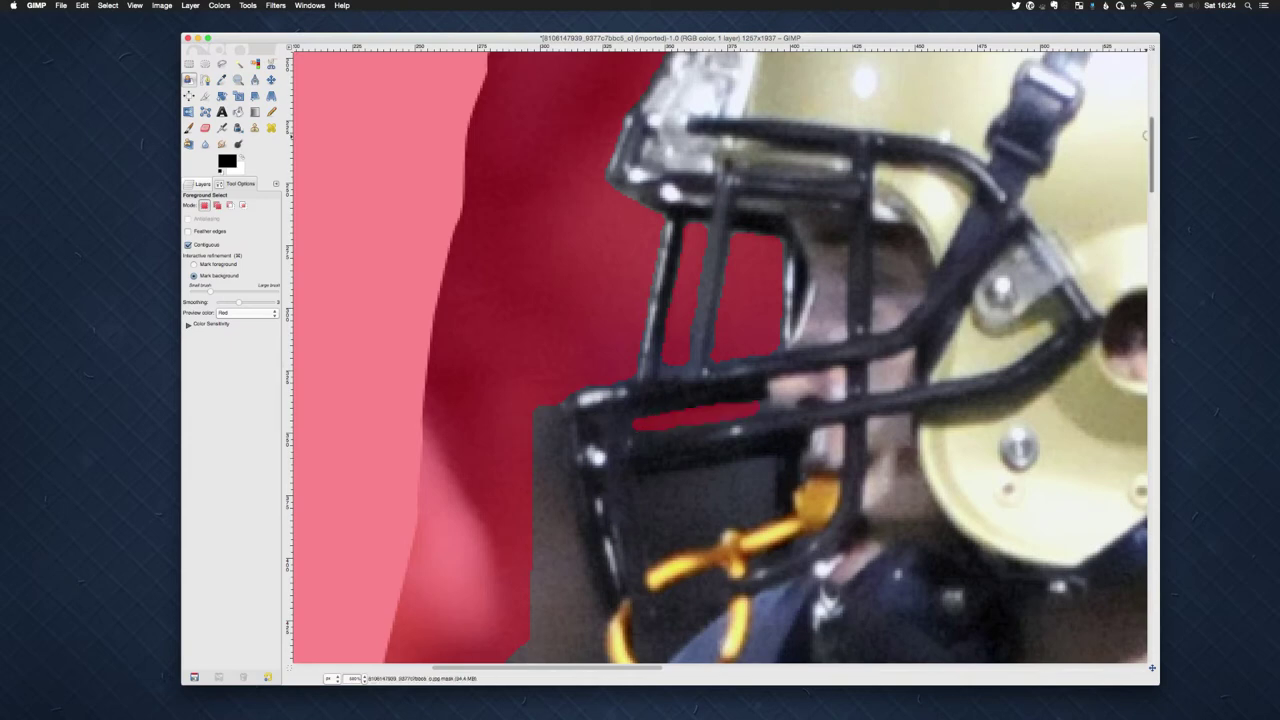
scroll(720, 357, "down", 3)
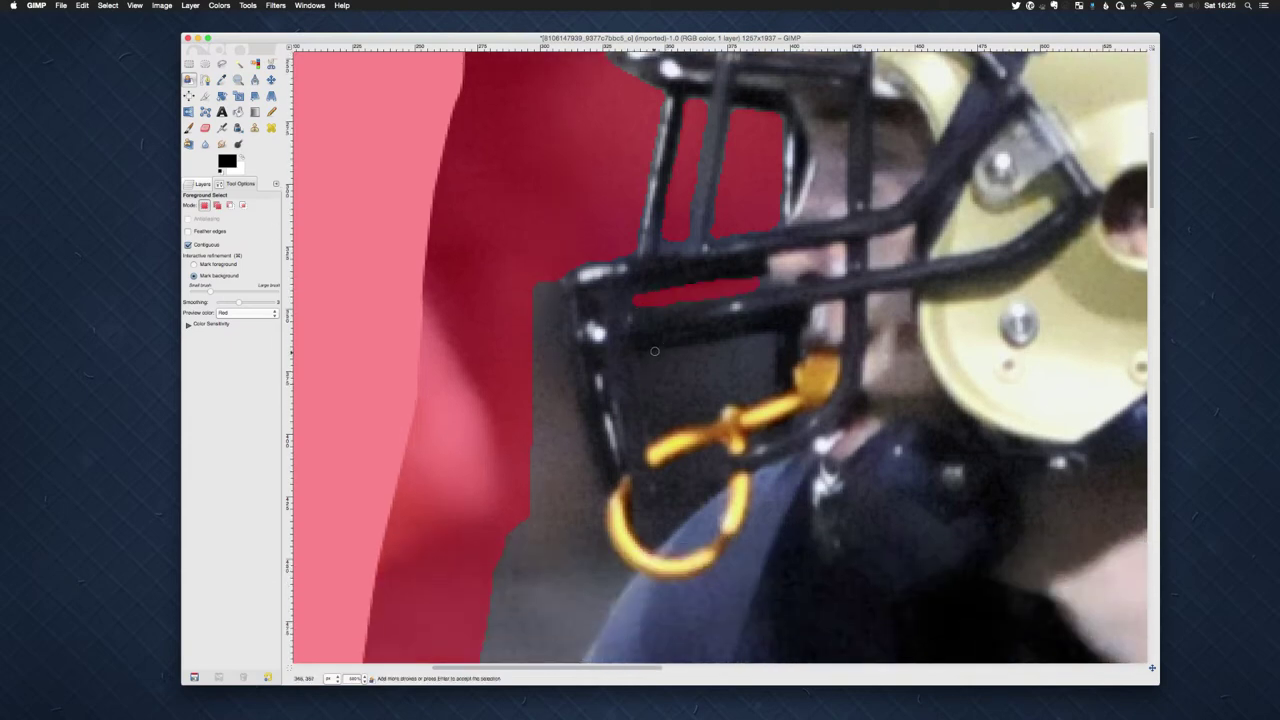
mouse_move(642, 362)
left_mouse_down()
mouse_move(768, 340)
mouse_move(760, 387)
mouse_move(695, 417)
mouse_move(651, 428)
mouse_move(644, 369)
left_mouse_up()
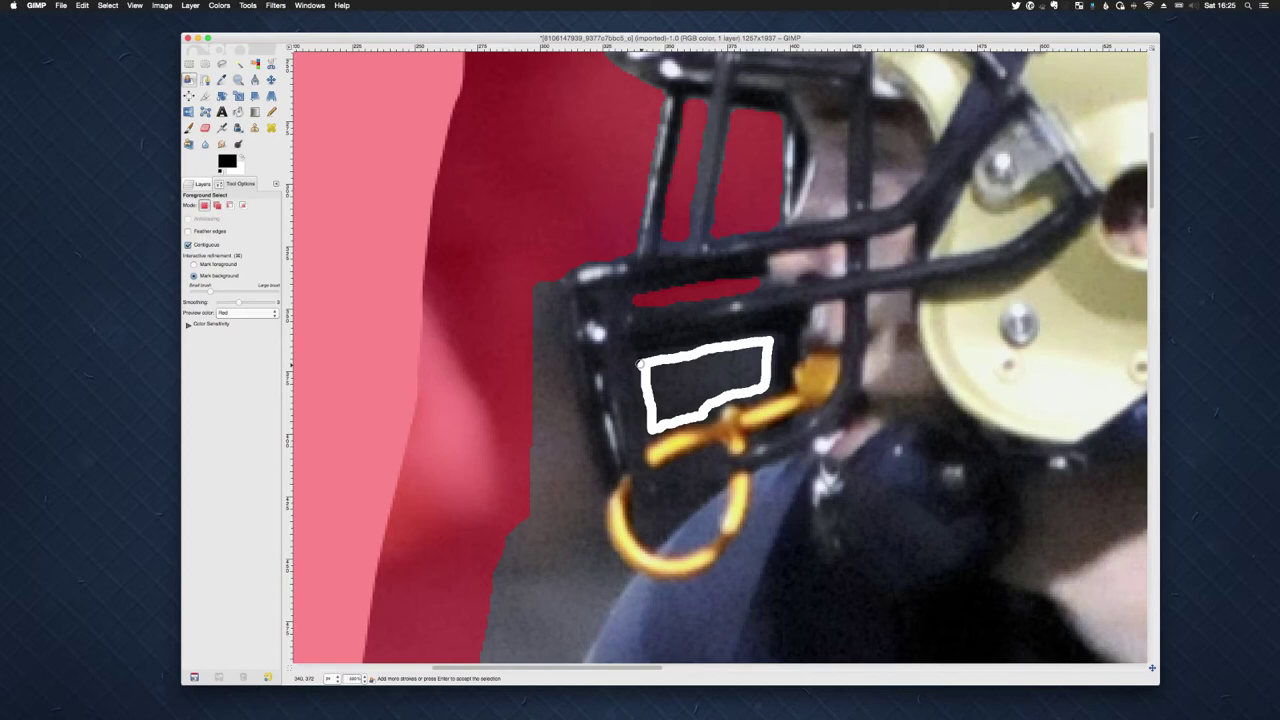
left_click_drag(639, 364, 640, 364)
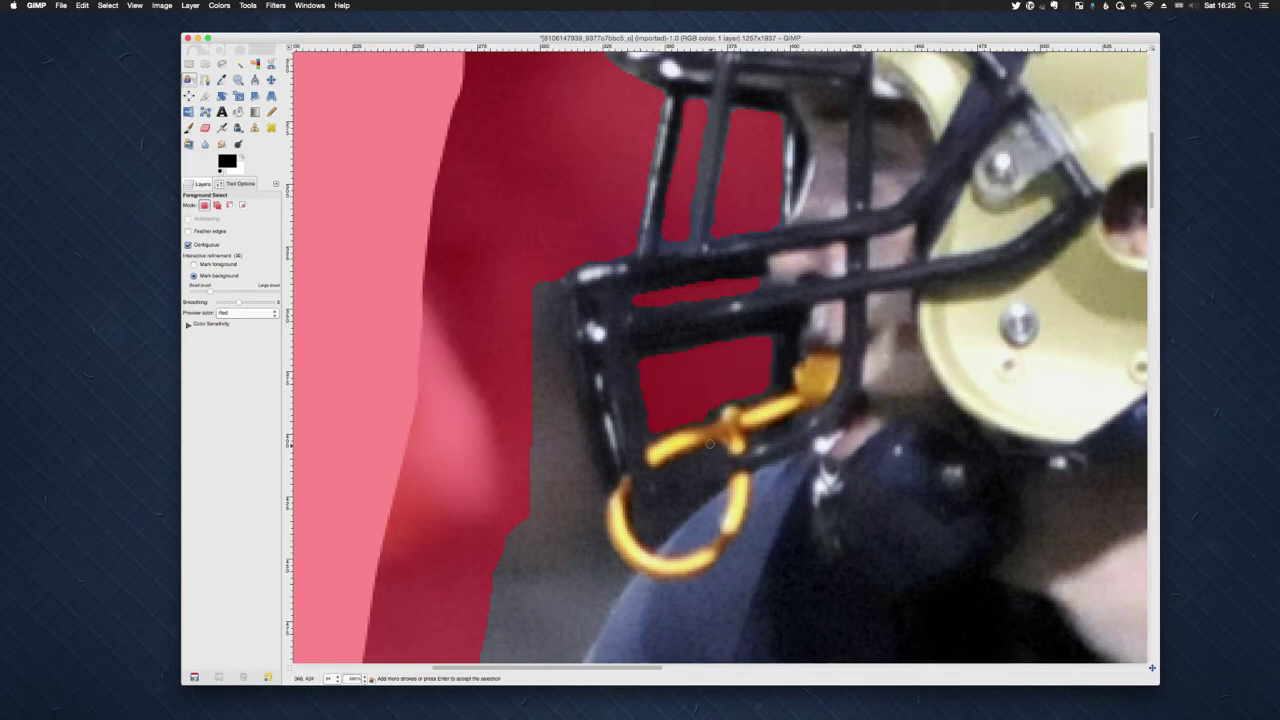
- Mark the small gap under the yellow mouthguard strap and the dark opening inside its loop as background
left_click_drag(752, 437, 779, 430)
mouse_move(718, 455)
left_mouse_down()
mouse_move(718, 474)
mouse_move(644, 538)
mouse_move(640, 494)
mouse_move(717, 454)
left_mouse_up()
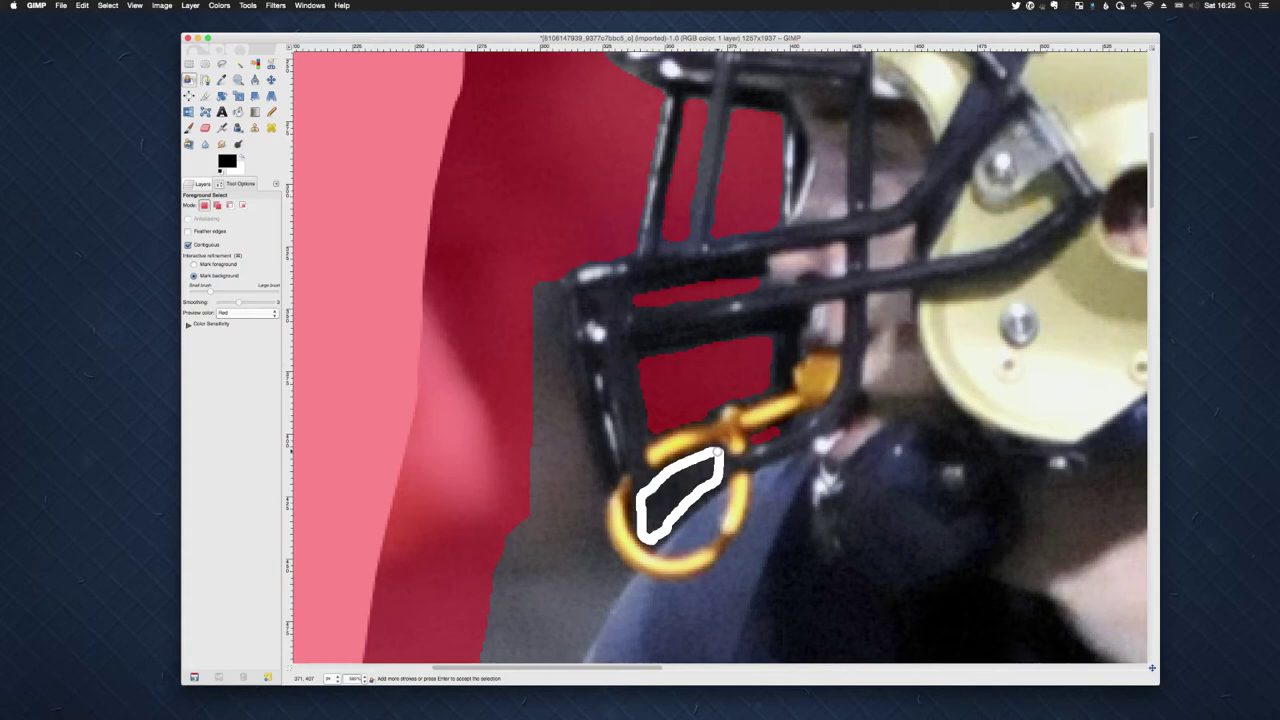
key("Escape")
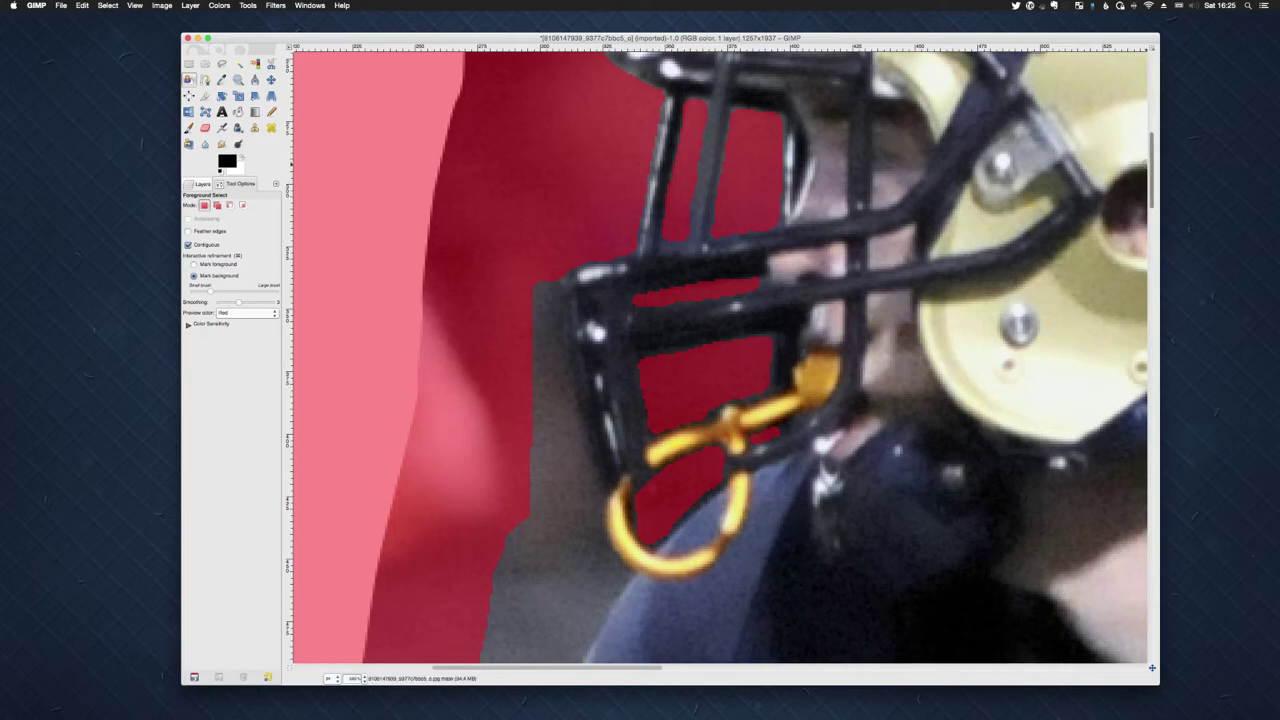
- Mark the dark area in front of the lower face mask and a thin strip along the shoulder's front edge as background
scroll(721, 452, "down", 3)
scroll(625, 137, "down", 1)
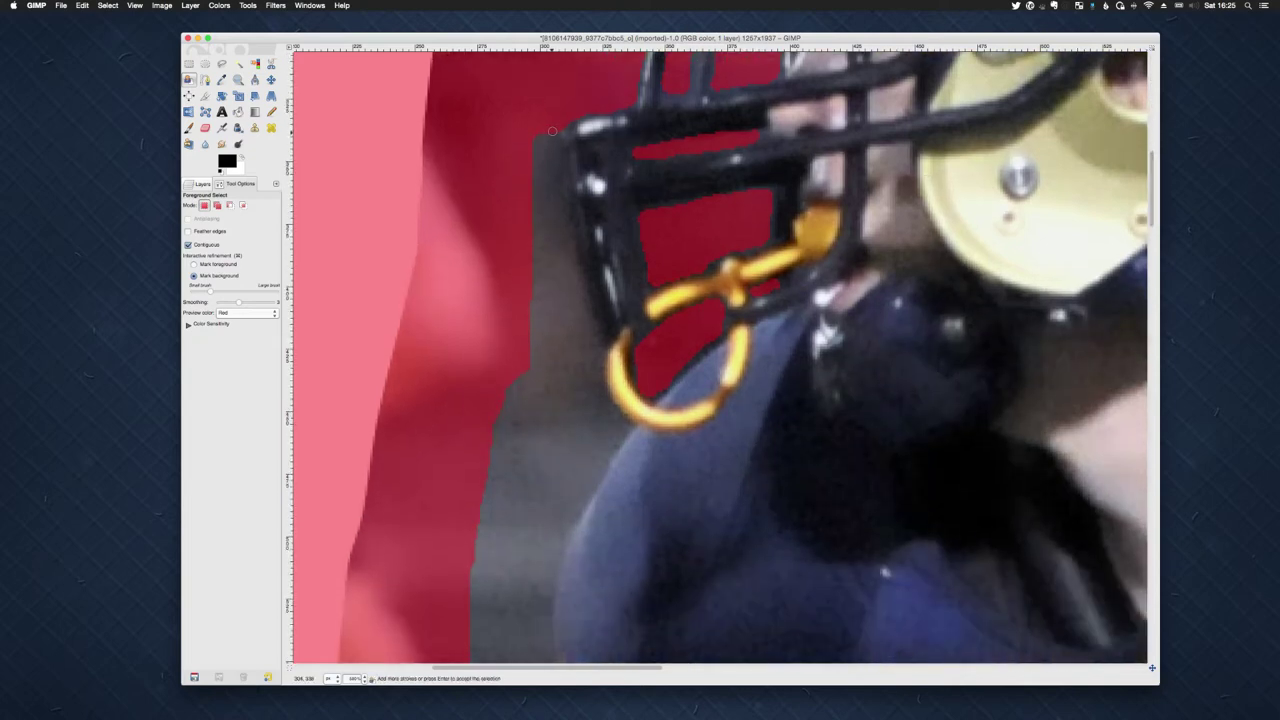
mouse_move(549, 135)
left_mouse_down()
mouse_move(598, 400)
mouse_move(623, 428)
mouse_move(575, 510)
mouse_move(525, 462)
mouse_move(549, 133)
left_mouse_up()
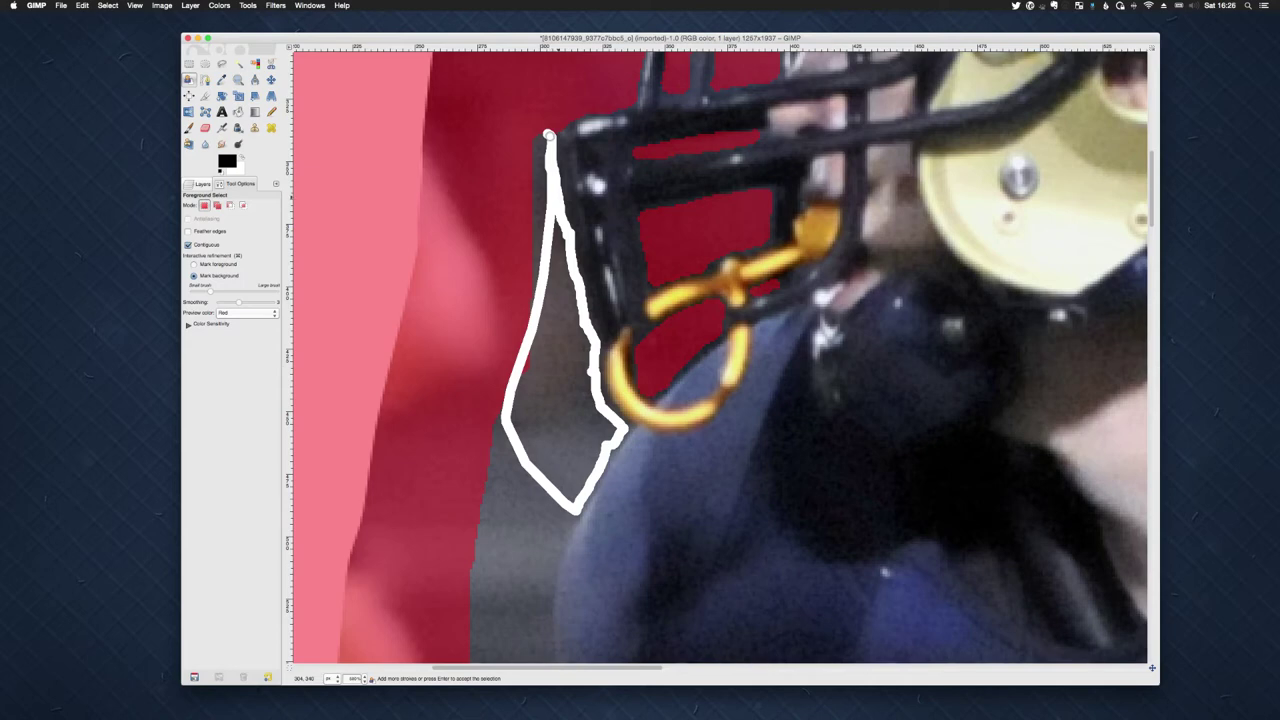
key("Return")
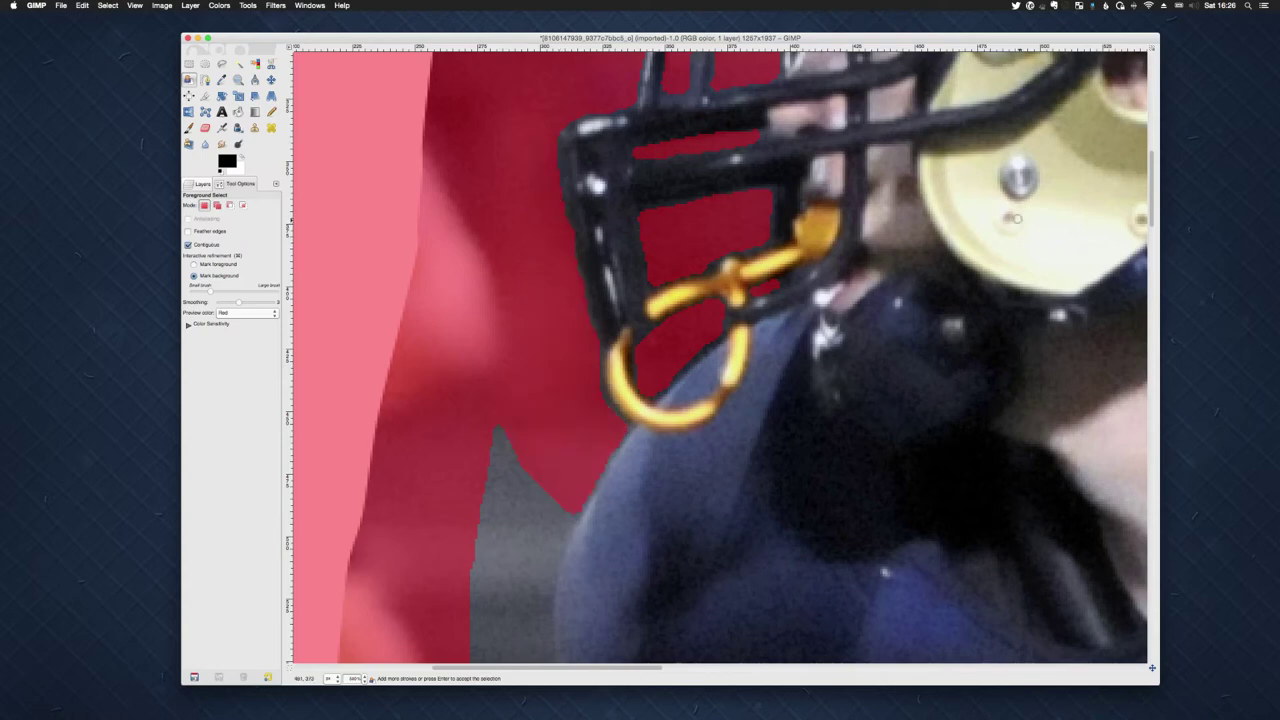
scroll(647, 186, "down", 10)
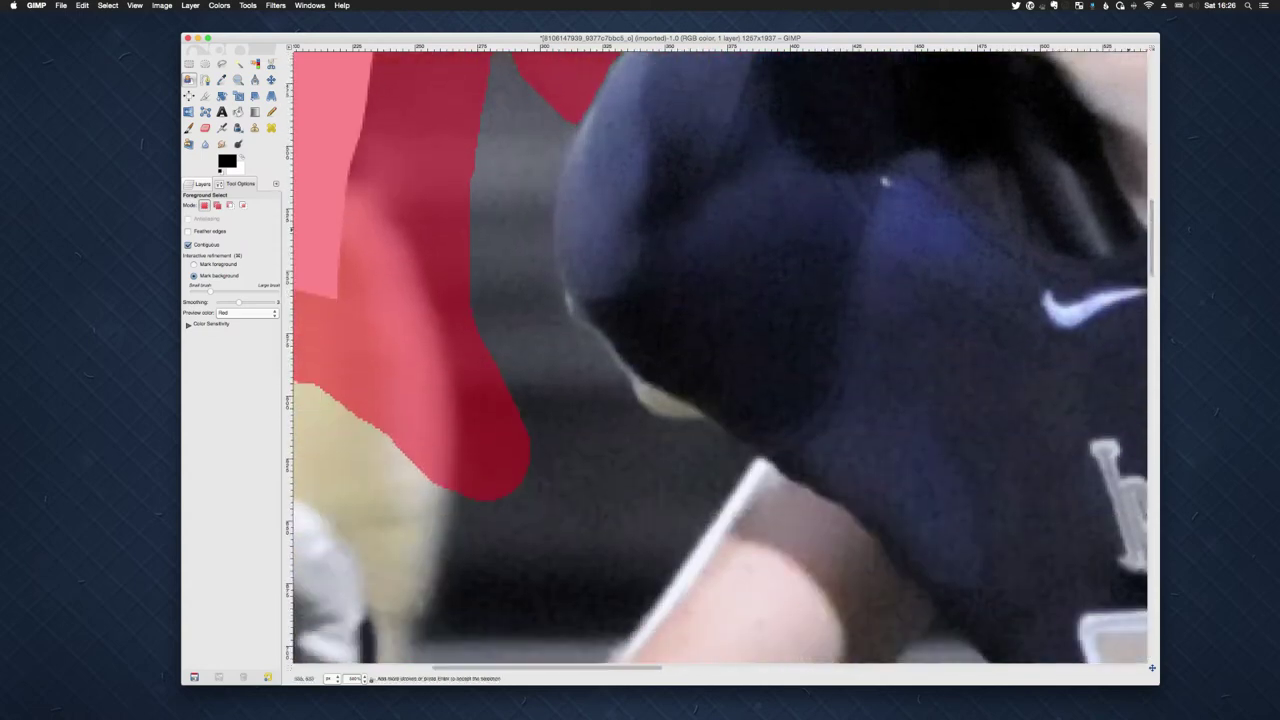
mouse_move(575, 113)
left_mouse_down()
mouse_move(548, 175)
mouse_move(544, 237)
left_mouse_up()
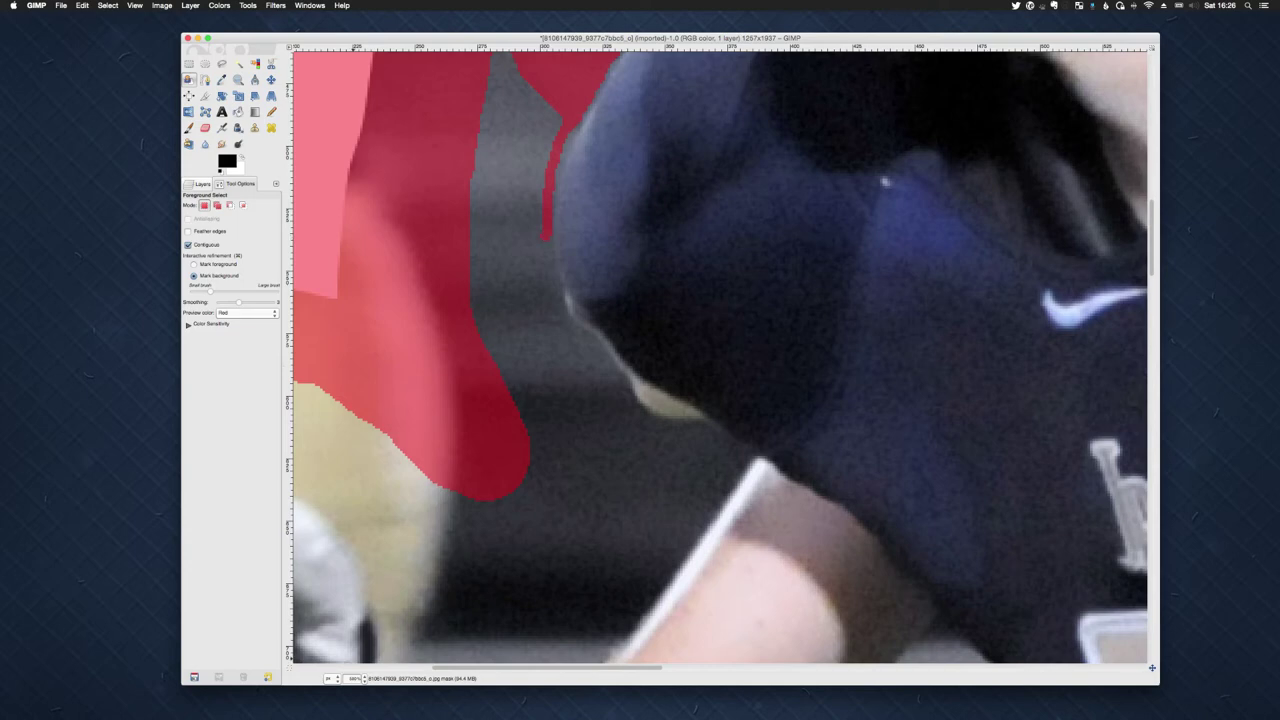
- Mark the grey area under the shoulder down to the white sleeve edge, plus the leftover grey strip beside it, as background
left_click(360, 678)
type("1600")
key("Return")
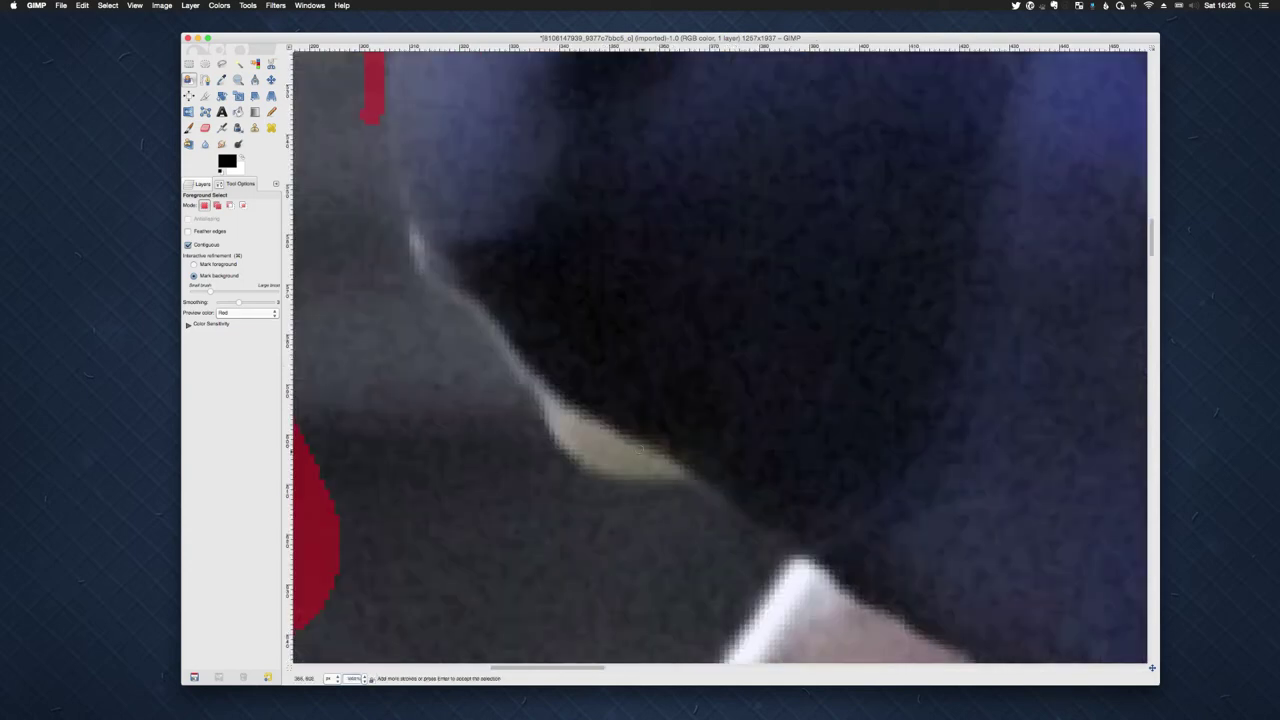
scroll(739, 529, "down", 10)
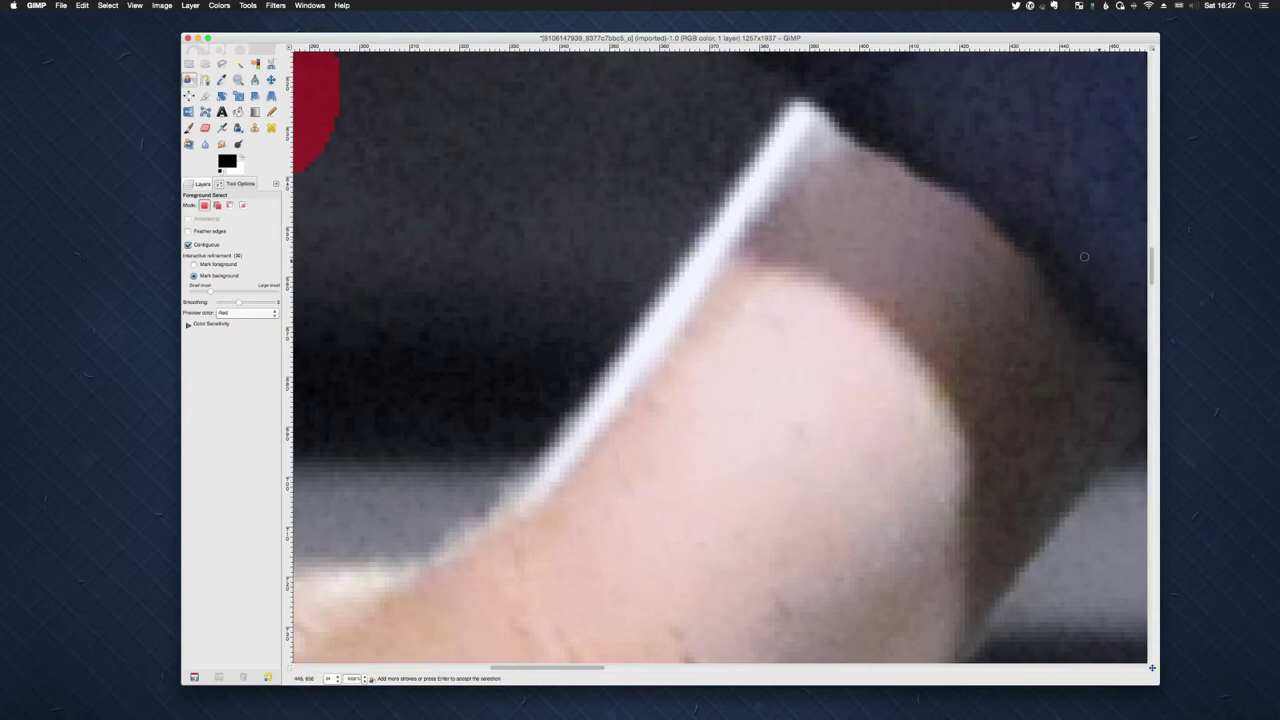
scroll(1151, 245, "up", 5)
scroll(720, 358, "up", 3)
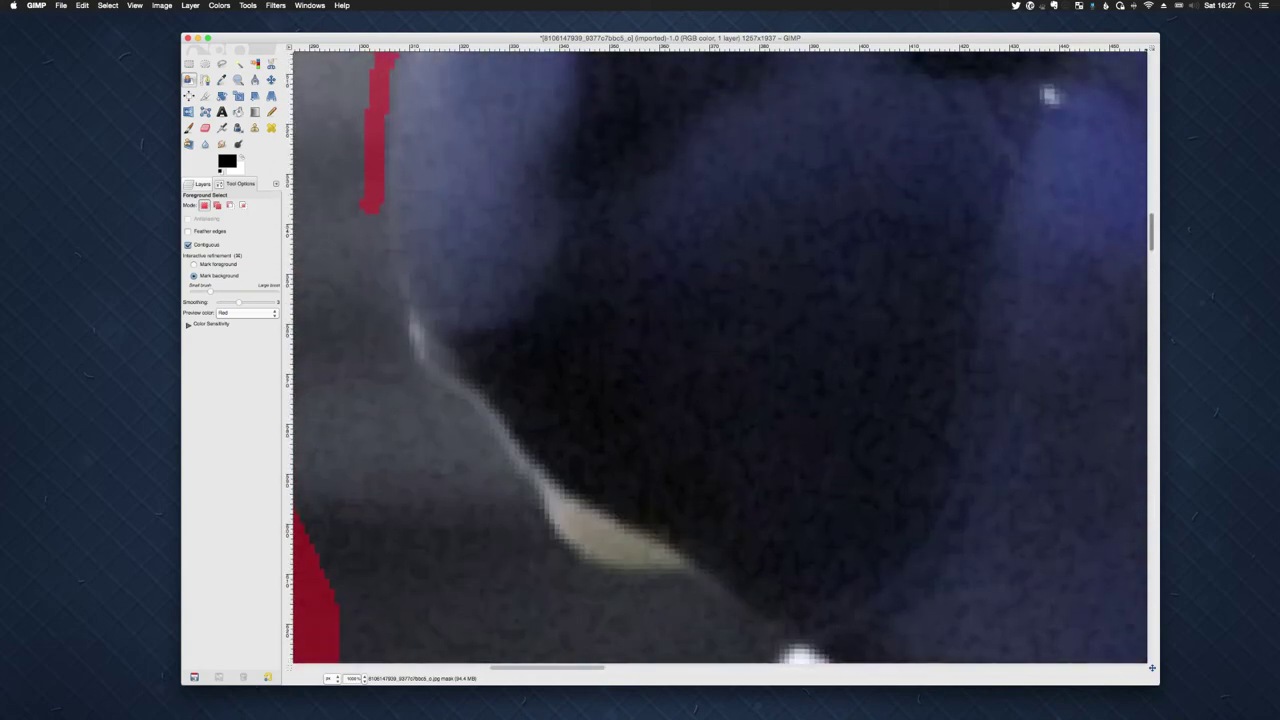
mouse_move(379, 177)
left_mouse_down()
mouse_move(394, 333)
mouse_move(443, 385)
mouse_move(459, 384)
mouse_move(557, 527)
mouse_move(616, 563)
mouse_move(697, 561)
mouse_move(741, 593)
left_mouse_up()
mouse_move(766, 625)
left_mouse_down()
mouse_move(546, 637)
mouse_move(439, 597)
mouse_move(355, 472)
mouse_move(339, 363)
mouse_move(376, 183)
left_mouse_up()
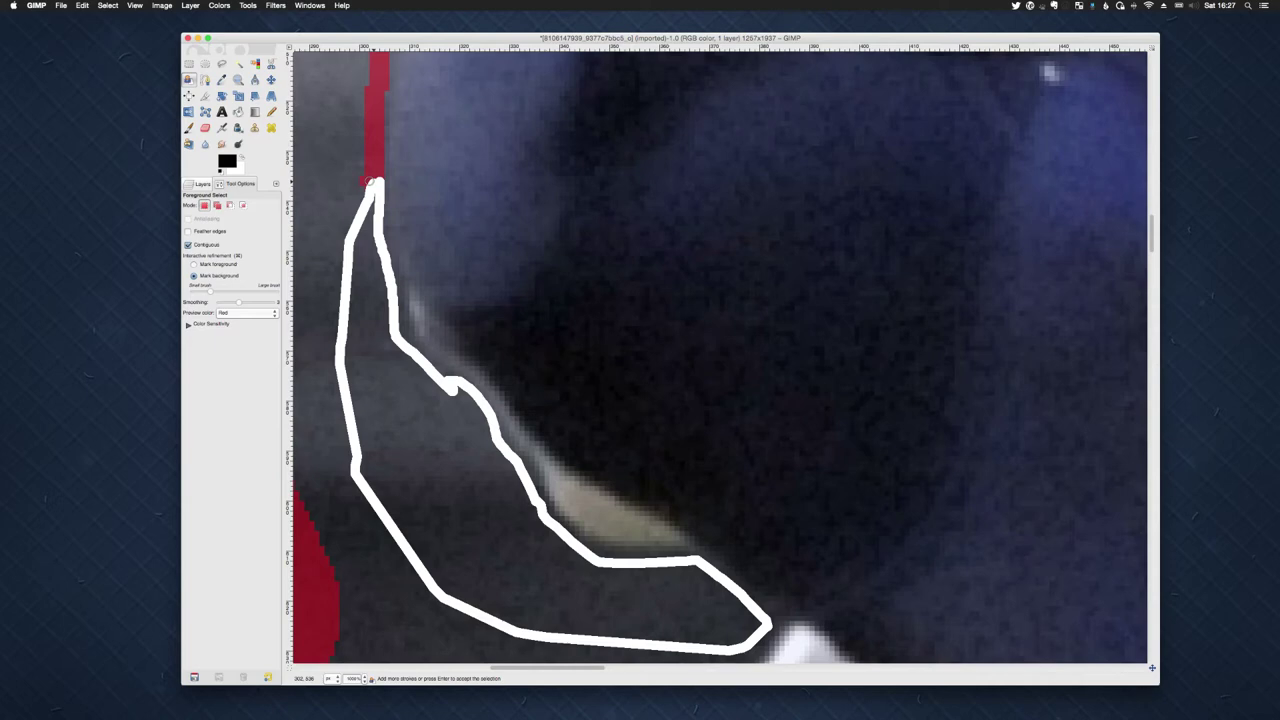
key("Return")
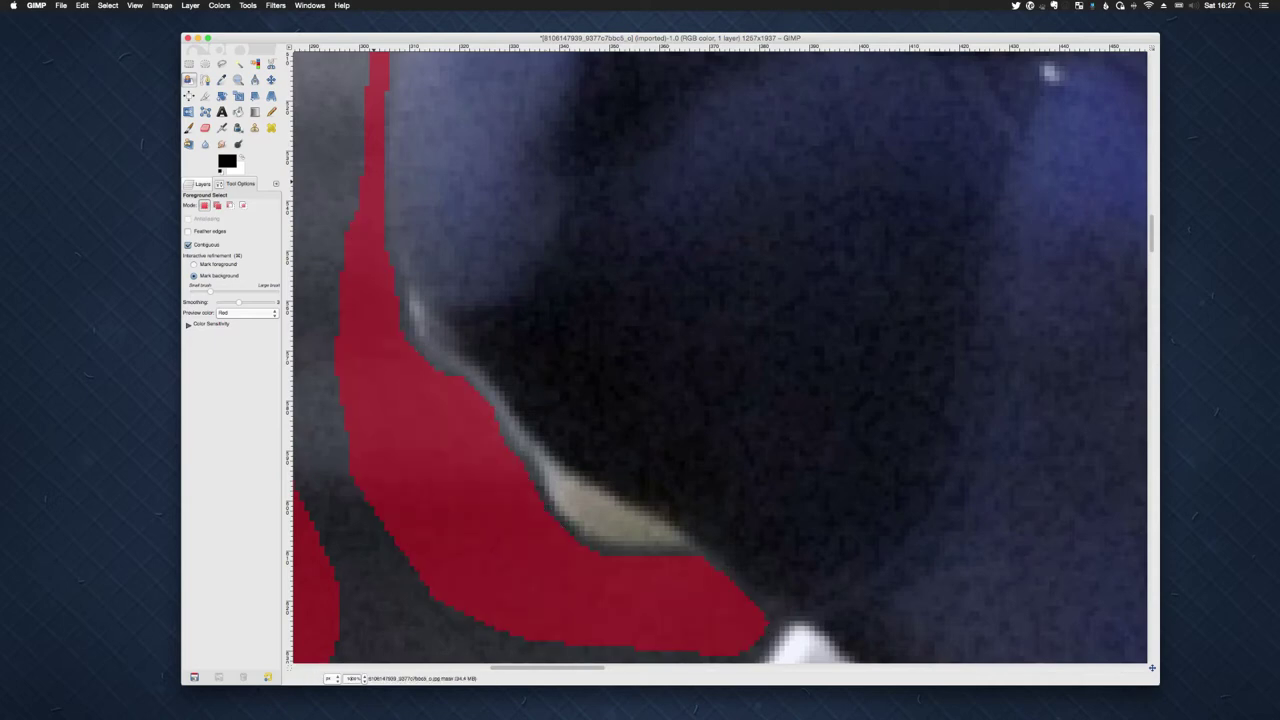
scroll(534, 516, "down", 2)
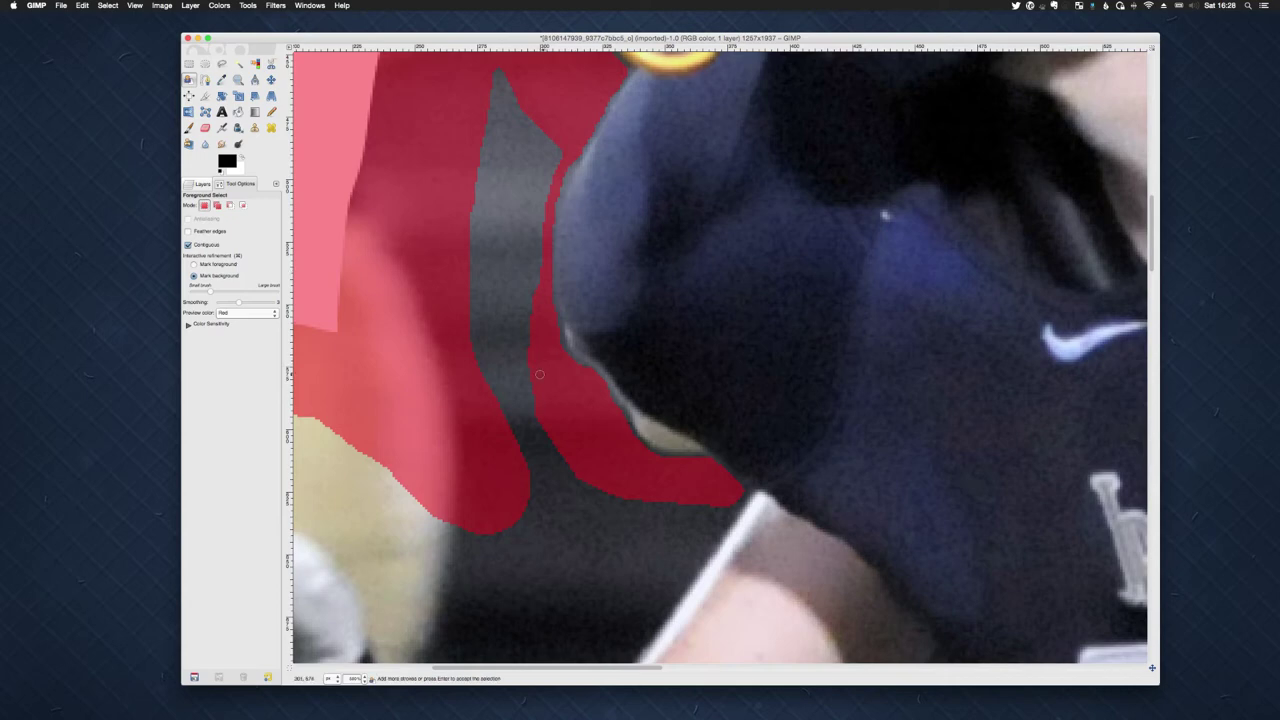
mouse_move(570, 147)
left_mouse_down()
mouse_move(491, 68)
mouse_move(448, 215)
mouse_move(440, 345)
mouse_move(491, 475)
mouse_move(630, 540)
mouse_move(675, 537)
mouse_move(712, 519)
mouse_move(583, 440)
mouse_move(552, 389)
mouse_move(529, 299)
mouse_move(566, 151)
left_mouse_up()
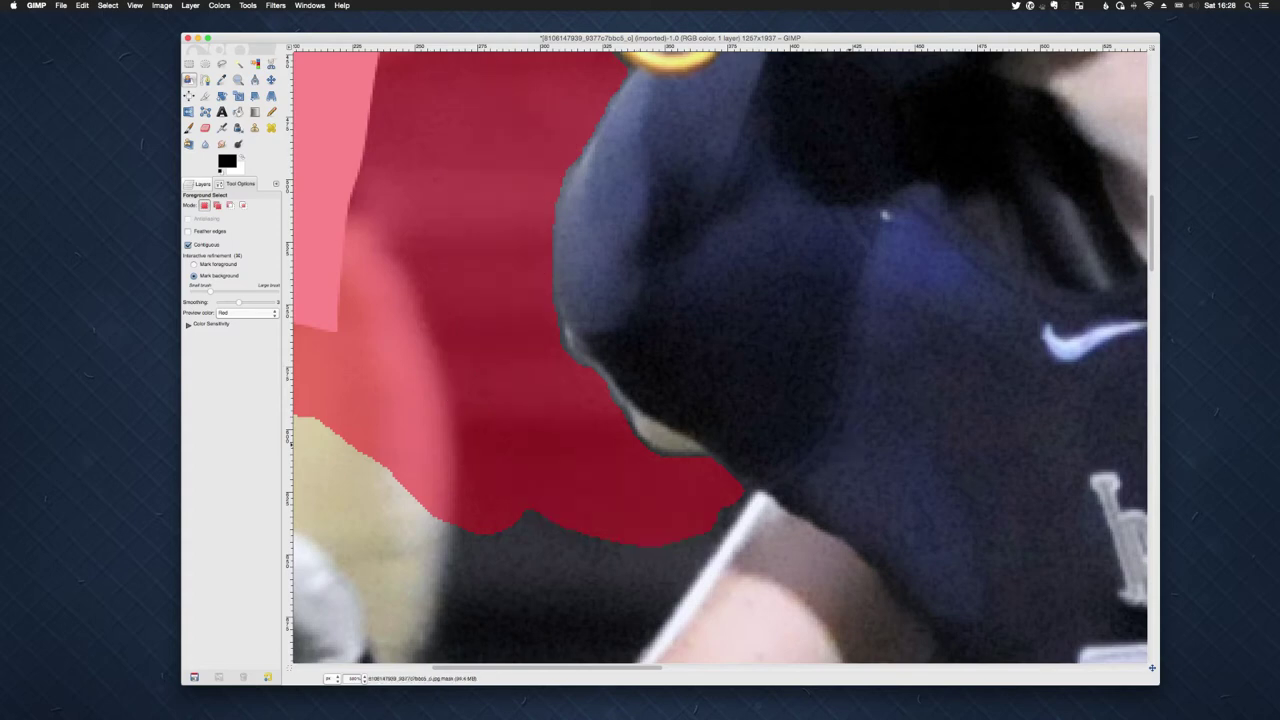
- Mark the area enclosed by the white sleeve edge, the top of the forearm and the glove's thumb as background, retracing the sleeve edge
left_click_drag(1152, 232, 1152, 272)
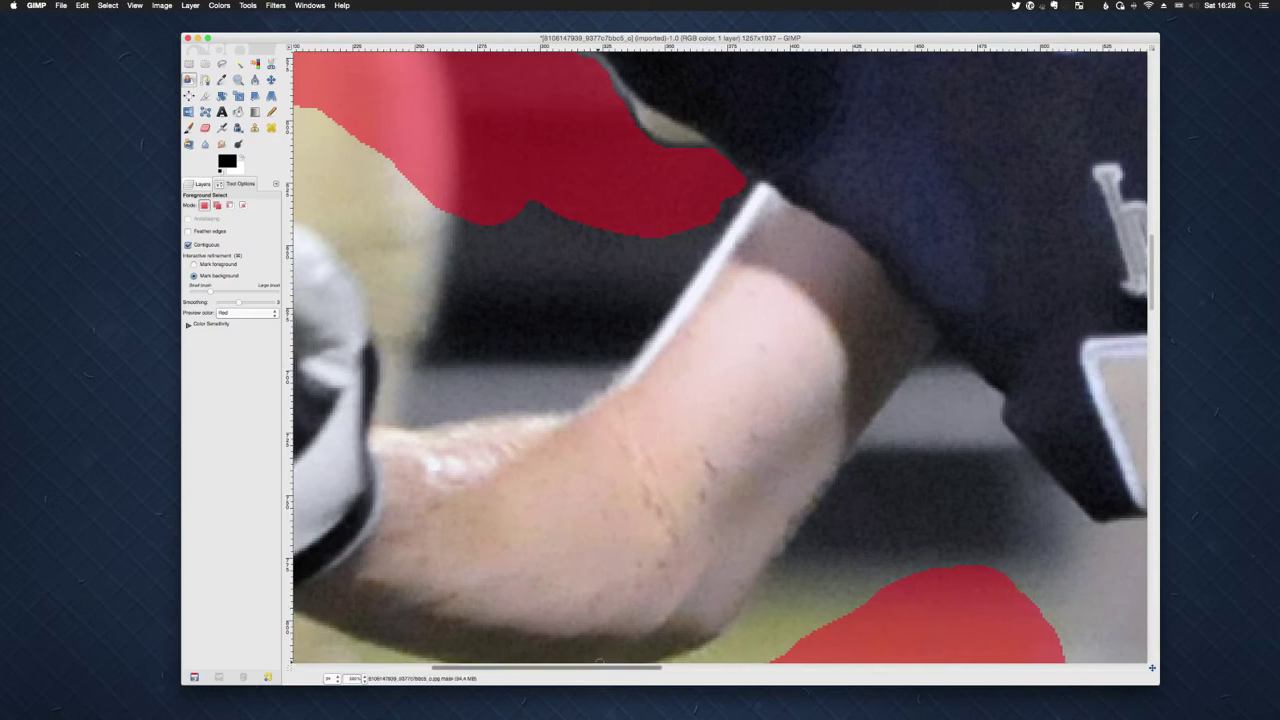
scroll(597, 660, "left", 5)
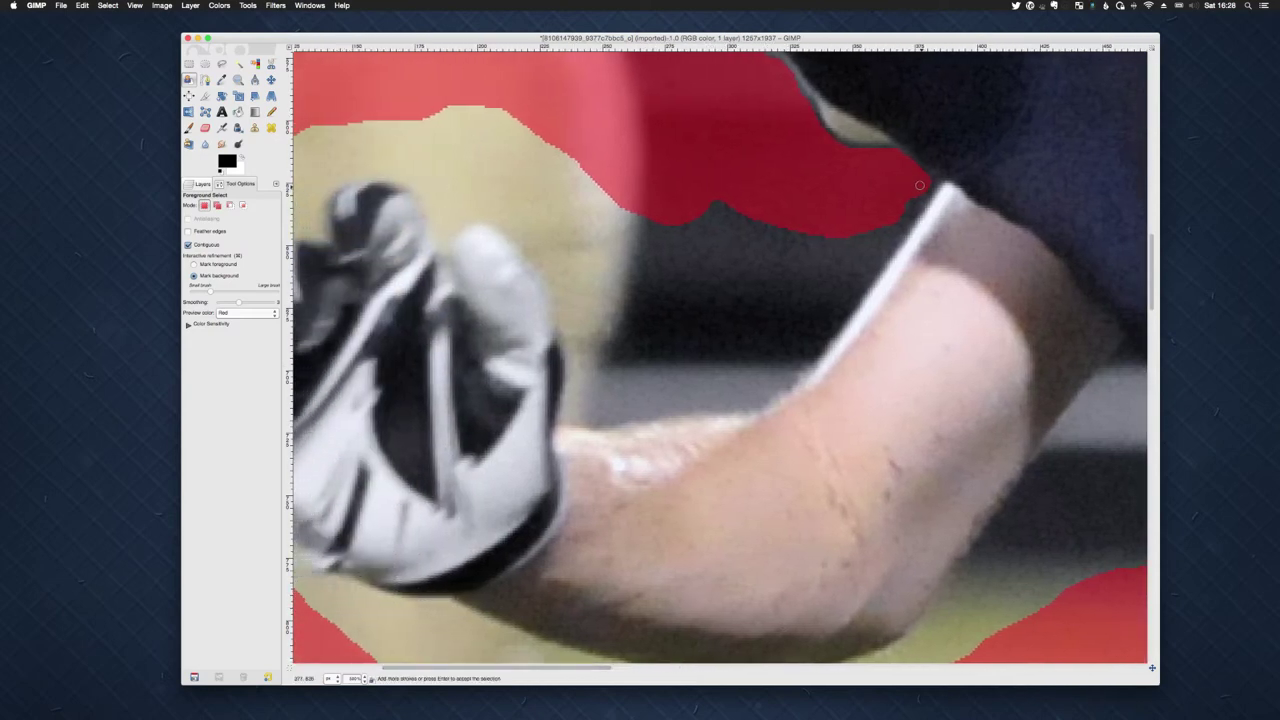
mouse_move(919, 185)
left_mouse_down()
mouse_move(842, 318)
mouse_move(780, 382)
mouse_move(816, 354)
mouse_move(826, 340)
mouse_move(765, 395)
mouse_move(603, 419)
mouse_move(572, 419)
mouse_move(574, 354)
mouse_move(527, 246)
mouse_move(486, 216)
mouse_move(464, 215)
mouse_move(442, 237)
left_mouse_up()
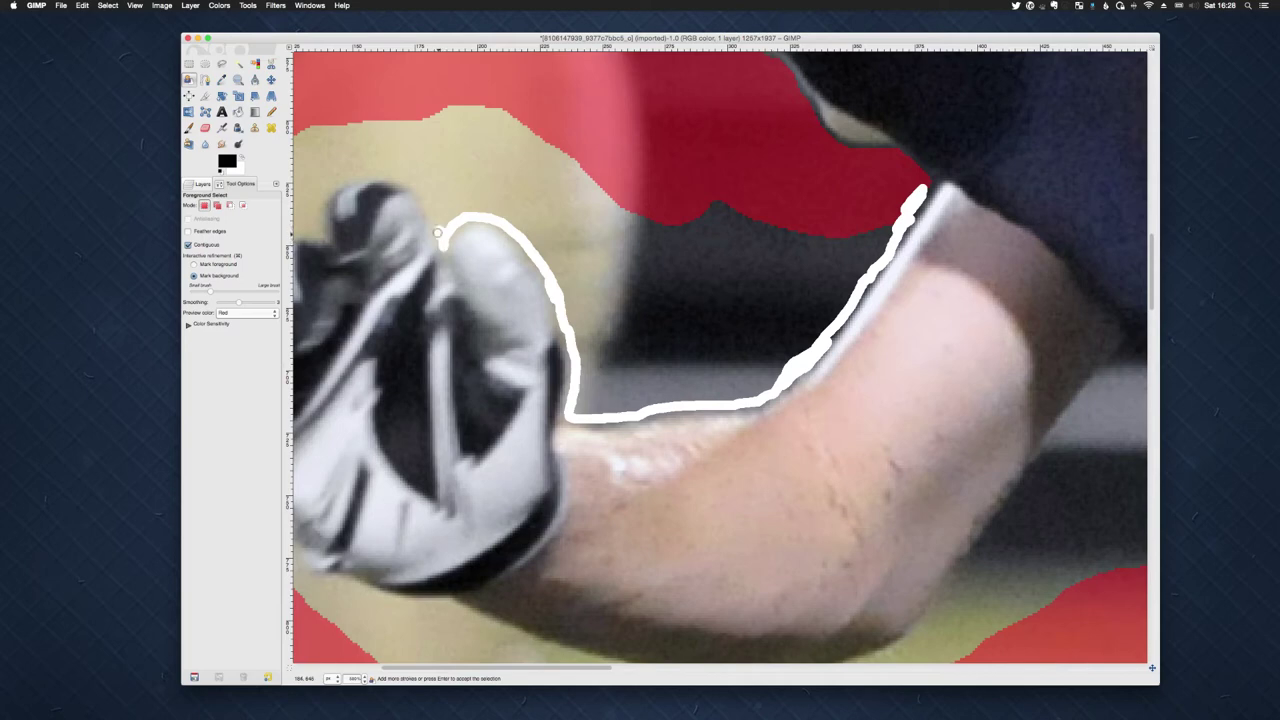
mouse_move(437, 233)
left_mouse_down()
mouse_move(415, 185)
mouse_move(360, 162)
mouse_move(387, 115)
mouse_move(477, 82)
mouse_move(760, 181)
mouse_move(923, 188)
left_mouse_up()
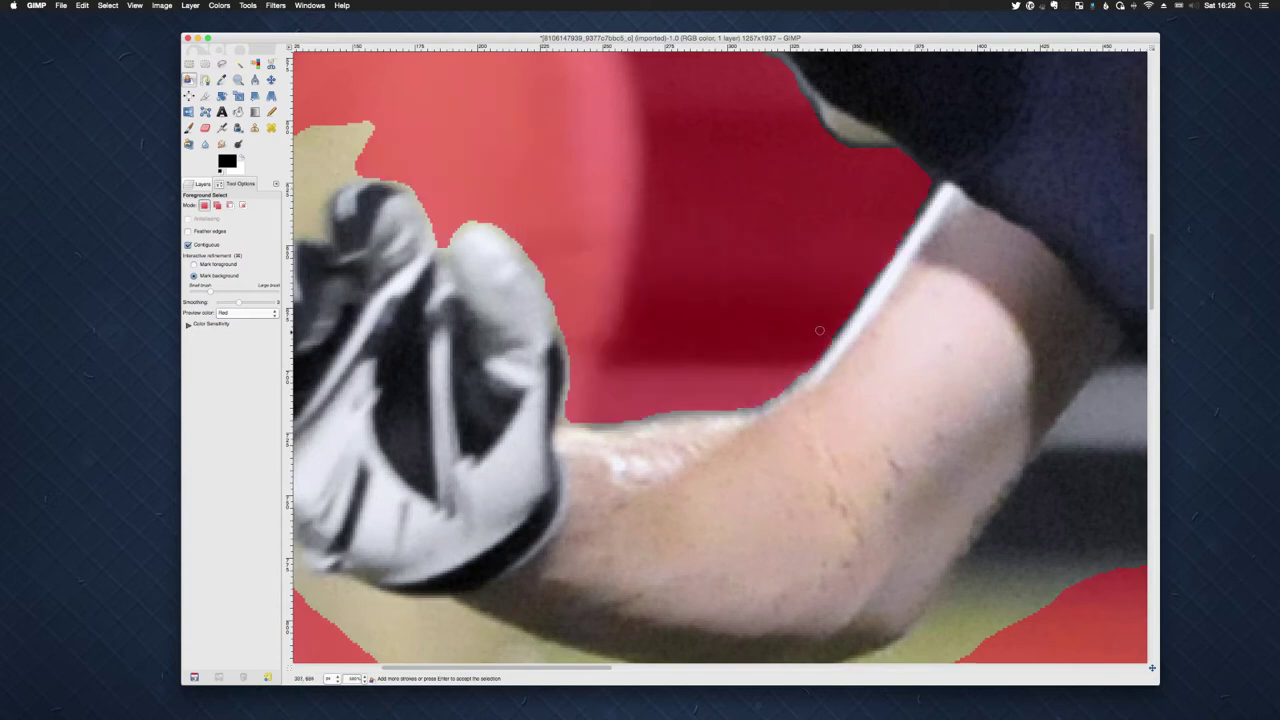
left_click_drag(827, 339, 876, 266)
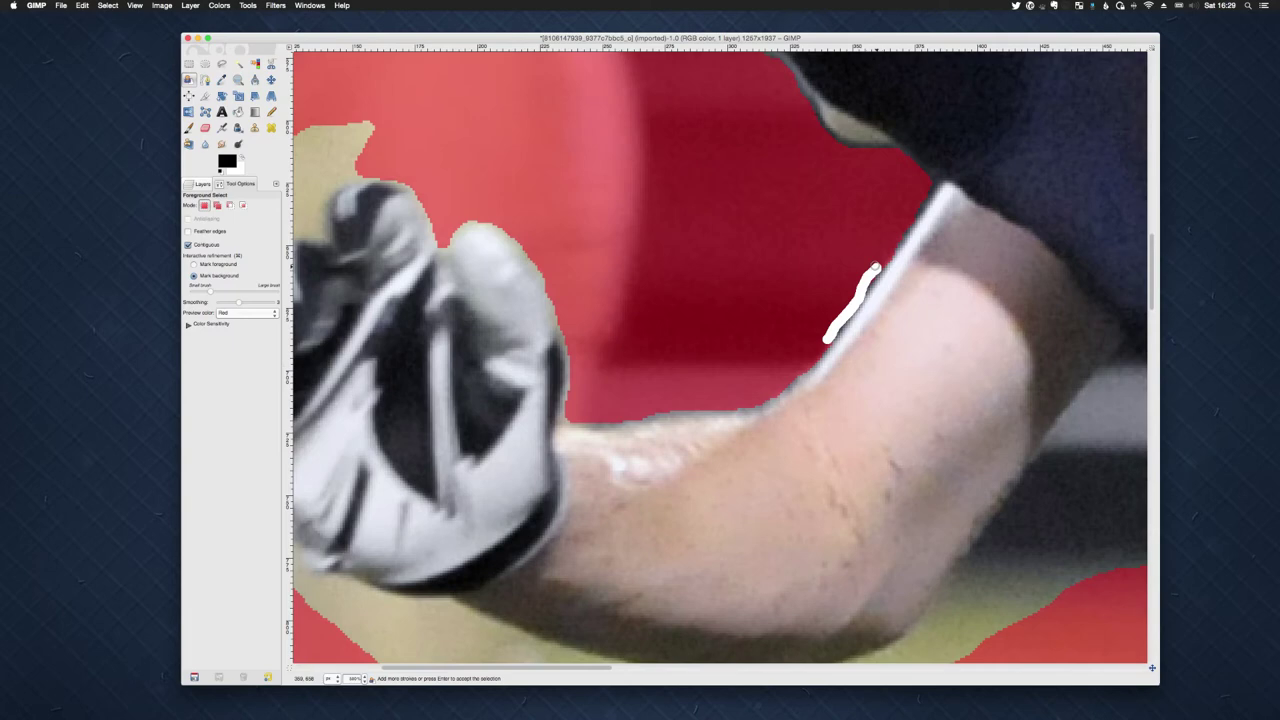
- Mark the strip around the glove's knuckles and the grass beneath the glove and forearm as background
scroll(700, 350, "left", 10)
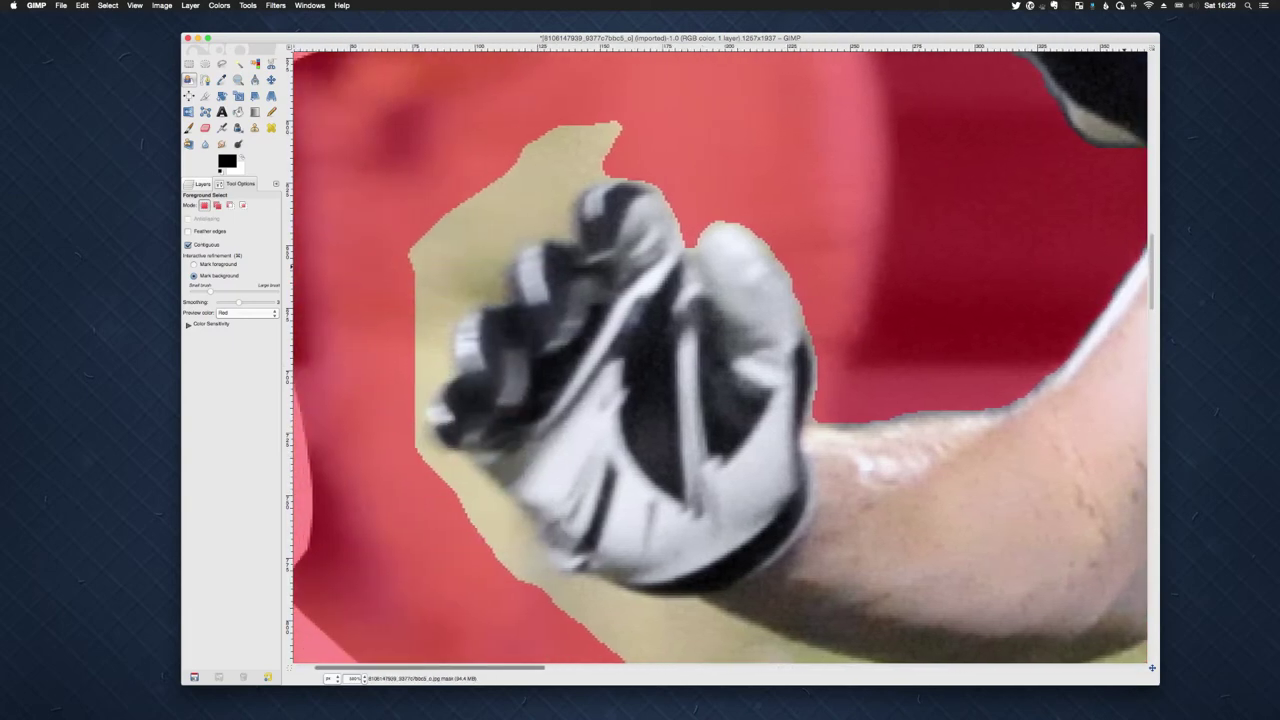
mouse_move(628, 171)
left_mouse_down()
mouse_move(576, 207)
mouse_move(578, 230)
mouse_move(527, 248)
mouse_move(510, 268)
mouse_move(514, 293)
mouse_move(469, 316)
mouse_move(463, 371)
mouse_move(441, 388)
mouse_move(436, 417)
mouse_move(422, 406)
mouse_move(407, 193)
mouse_move(487, 143)
mouse_move(655, 116)
mouse_move(632, 162)
left_mouse_up()
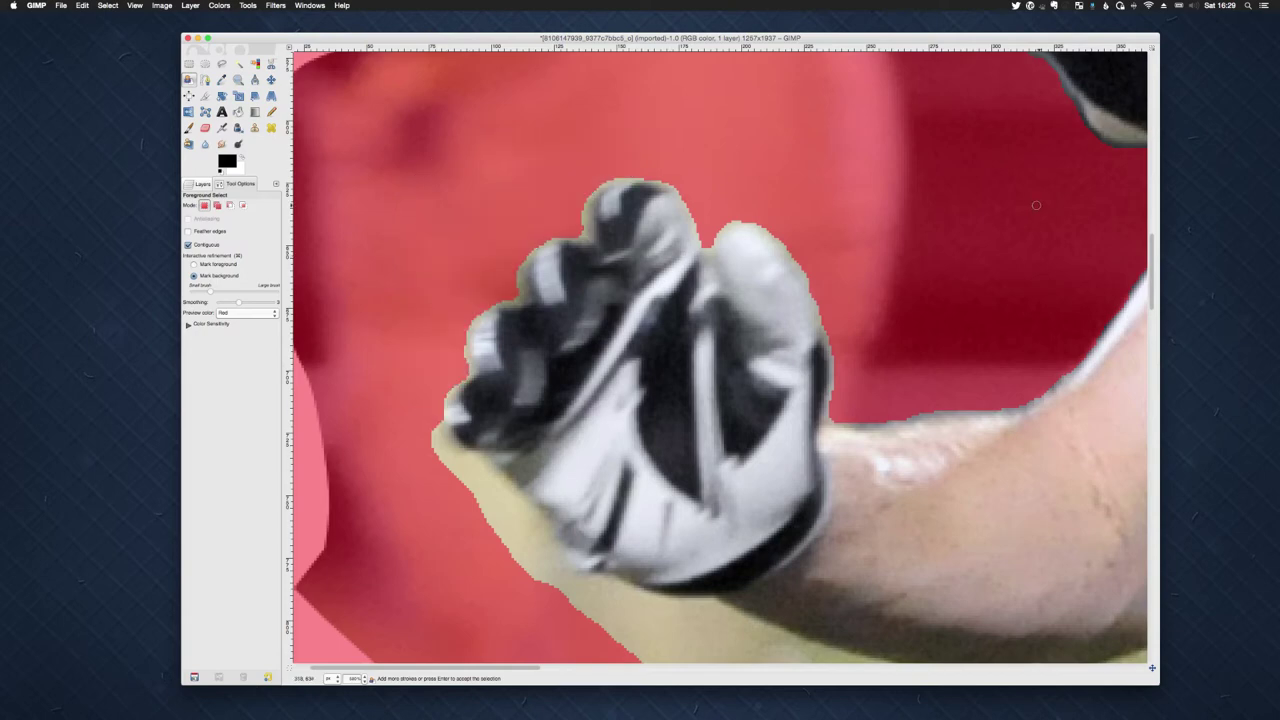
scroll(1036, 205, "down", 5)
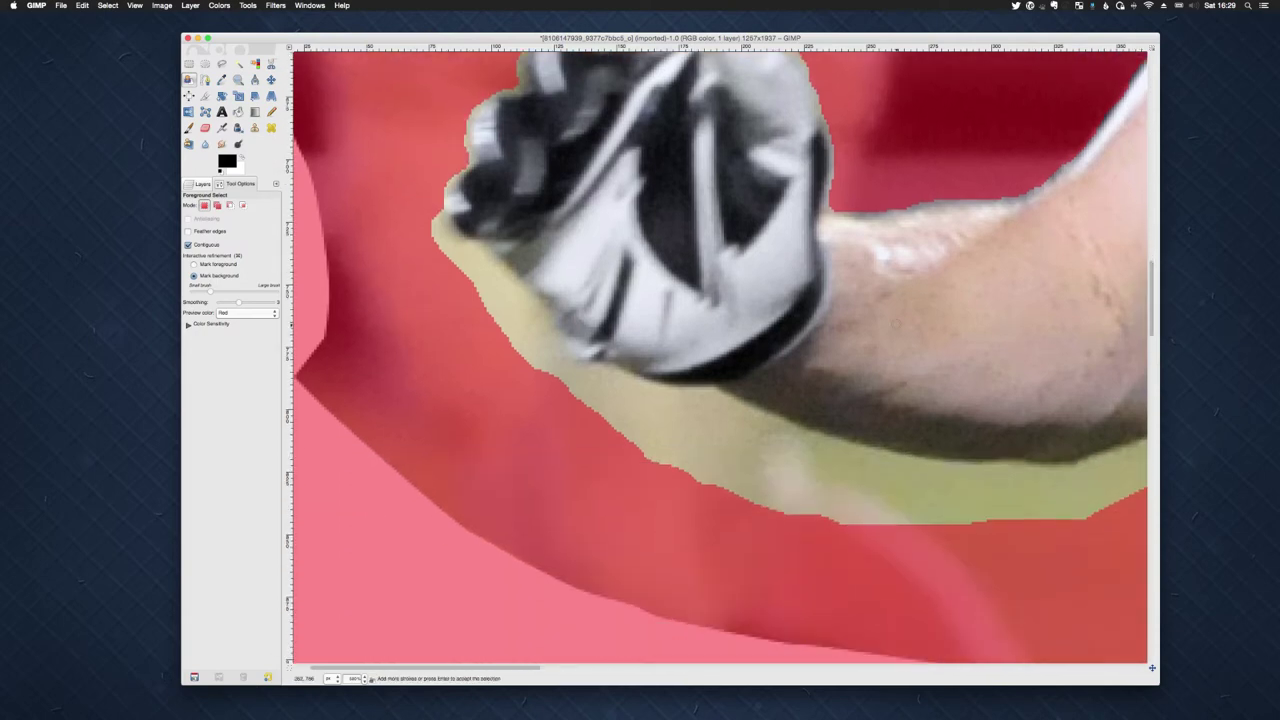
mouse_move(426, 209)
left_mouse_down()
mouse_move(438, 244)
mouse_move(476, 250)
mouse_move(522, 294)
mouse_move(563, 362)
mouse_move(714, 393)
mouse_move(866, 449)
mouse_move(1004, 468)
mouse_move(1131, 452)
mouse_move(1134, 478)
mouse_move(1044, 546)
mouse_move(686, 545)
mouse_move(443, 288)
mouse_move(436, 243)
left_mouse_up()
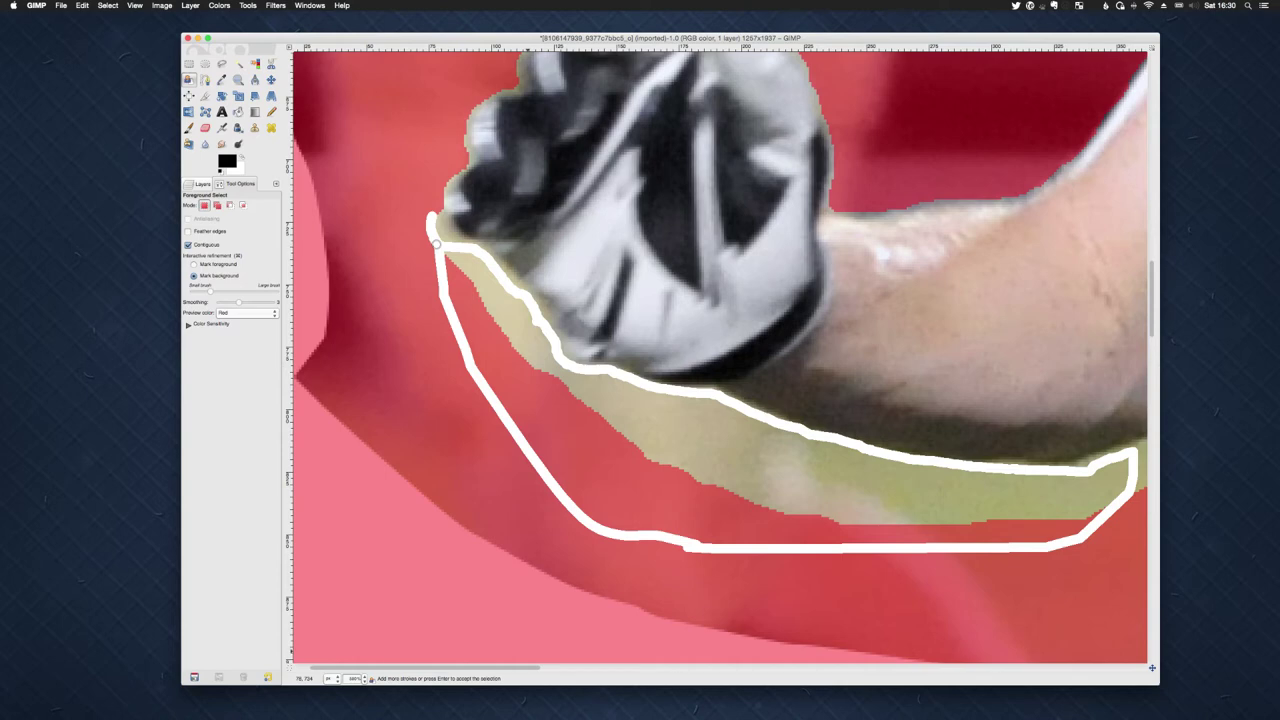
- Mark the gap between the underside of the arm and the jersey as background, down past the elbow and the dark upper leg
scroll(720, 354, "right", 1)
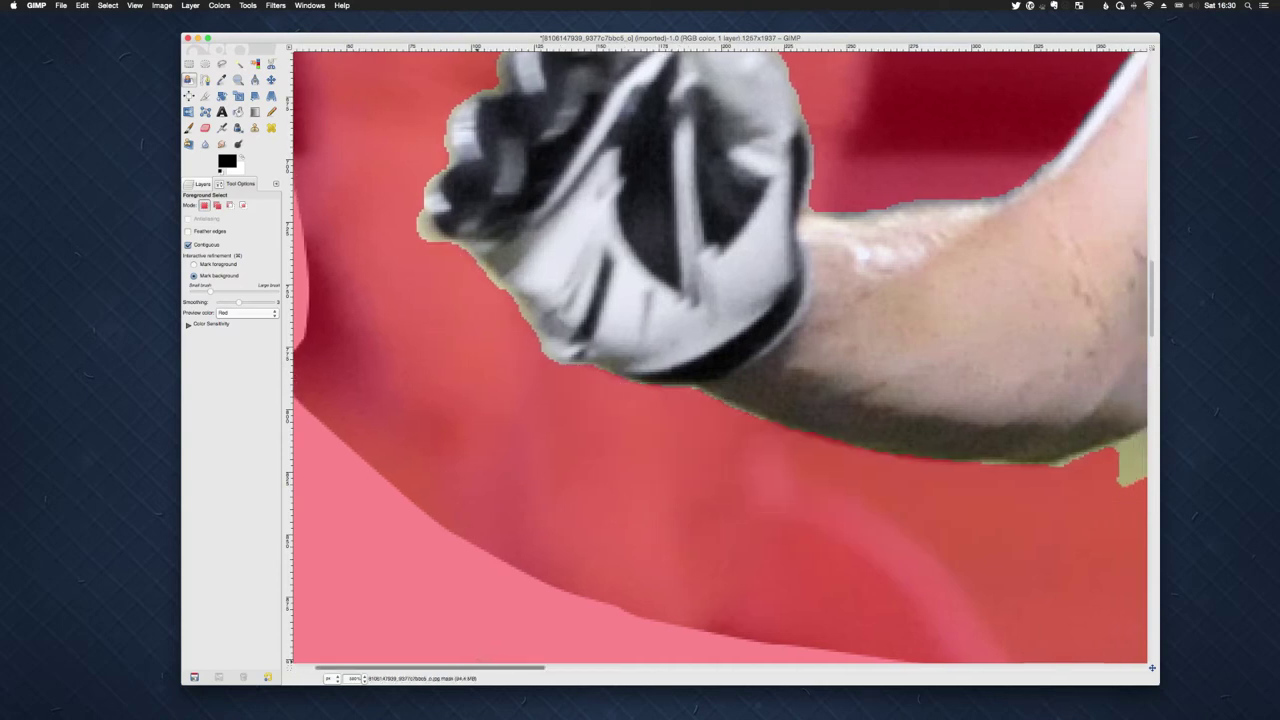
scroll(720, 354, "right", 10)
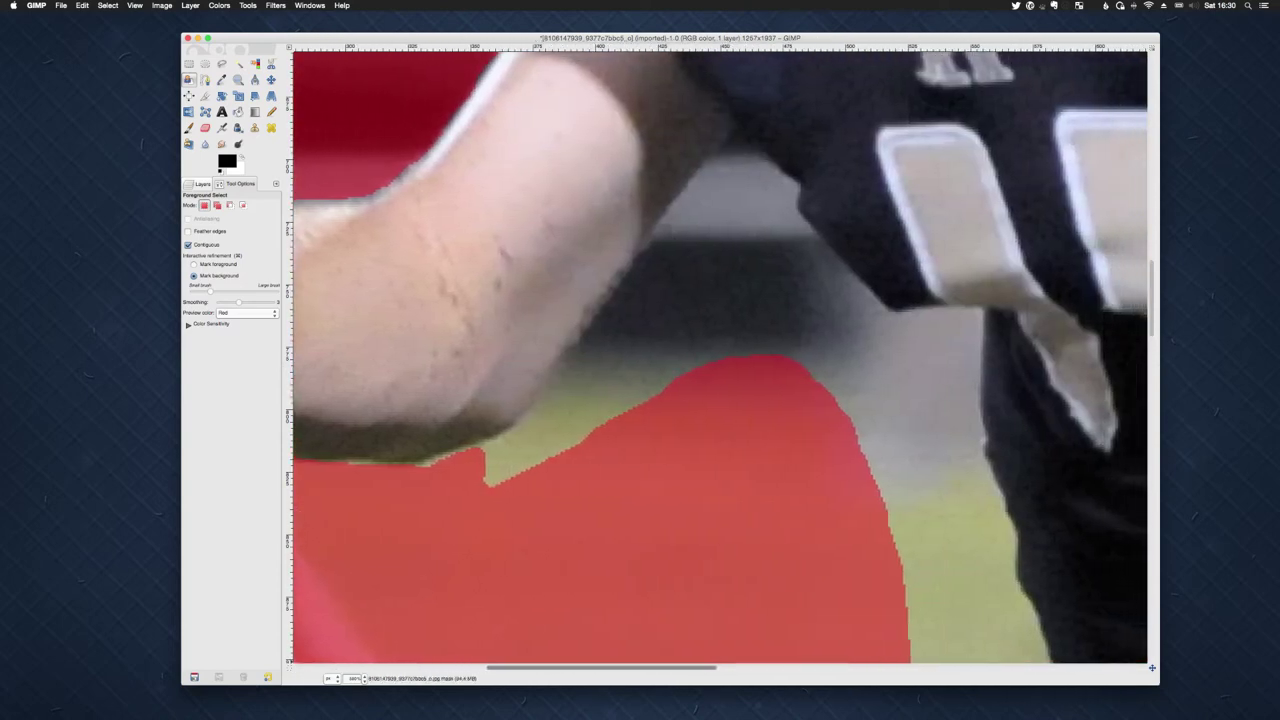
scroll(720, 354, "right", 3)
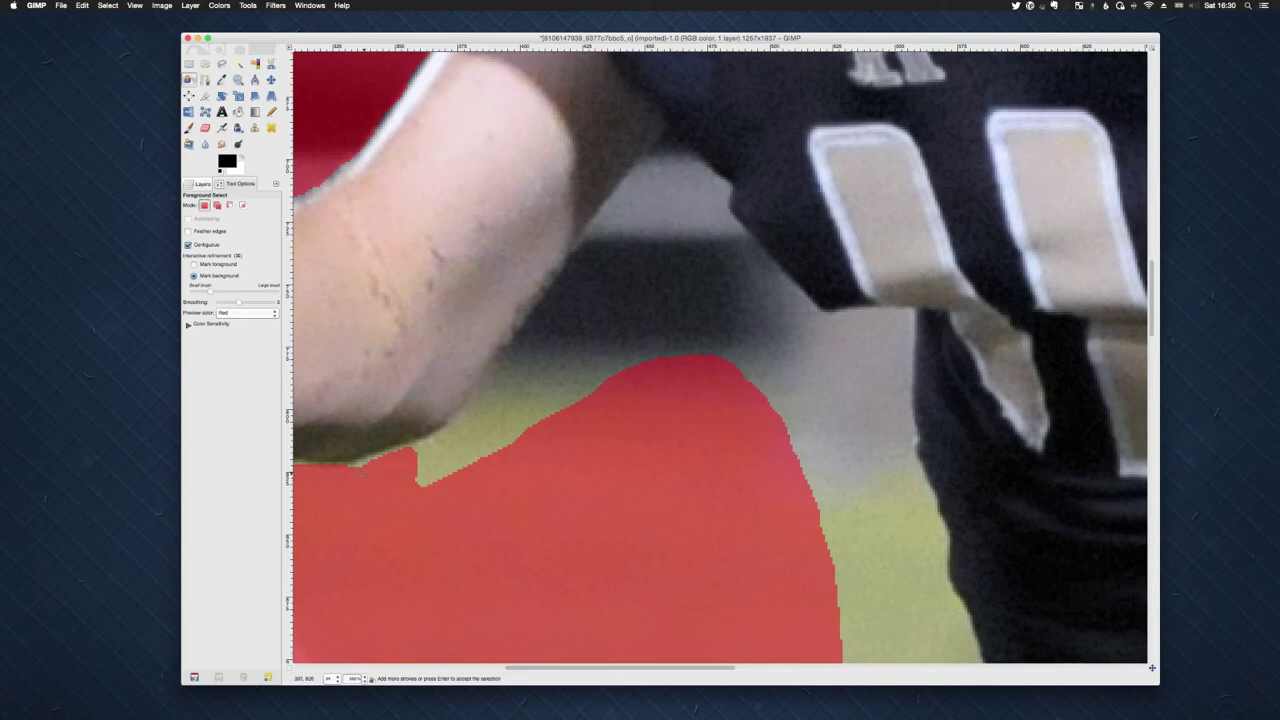
mouse_move(350, 472)
left_mouse_down()
mouse_move(453, 433)
mouse_move(640, 172)
mouse_move(690, 159)
mouse_move(718, 184)
mouse_move(717, 213)
mouse_move(812, 308)
mouse_move(910, 313)
mouse_move(908, 440)
mouse_move(930, 504)
left_mouse_up()
left_click_drag(931, 514, 945, 597)
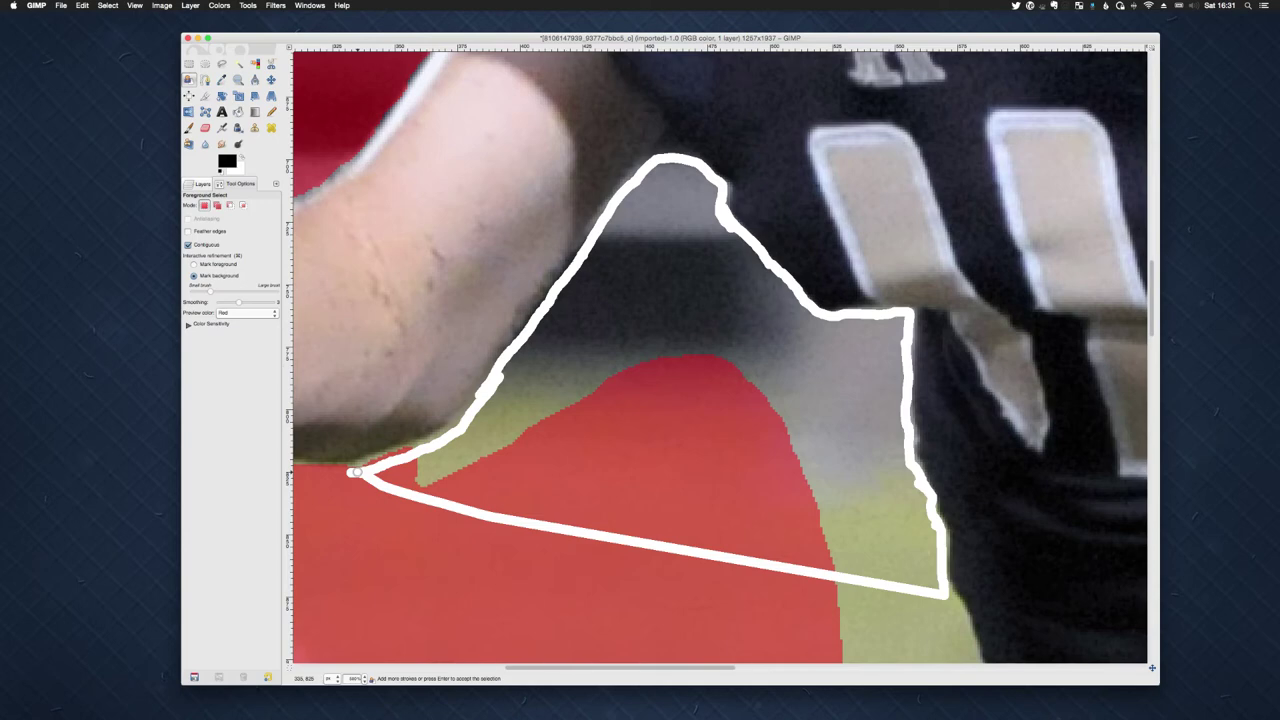
left_click(355, 471)
- Mark the grass in front of the dark leg area and white laces, down along the raised thigh's upper edge, as background
scroll(720, 357, "down", 10)
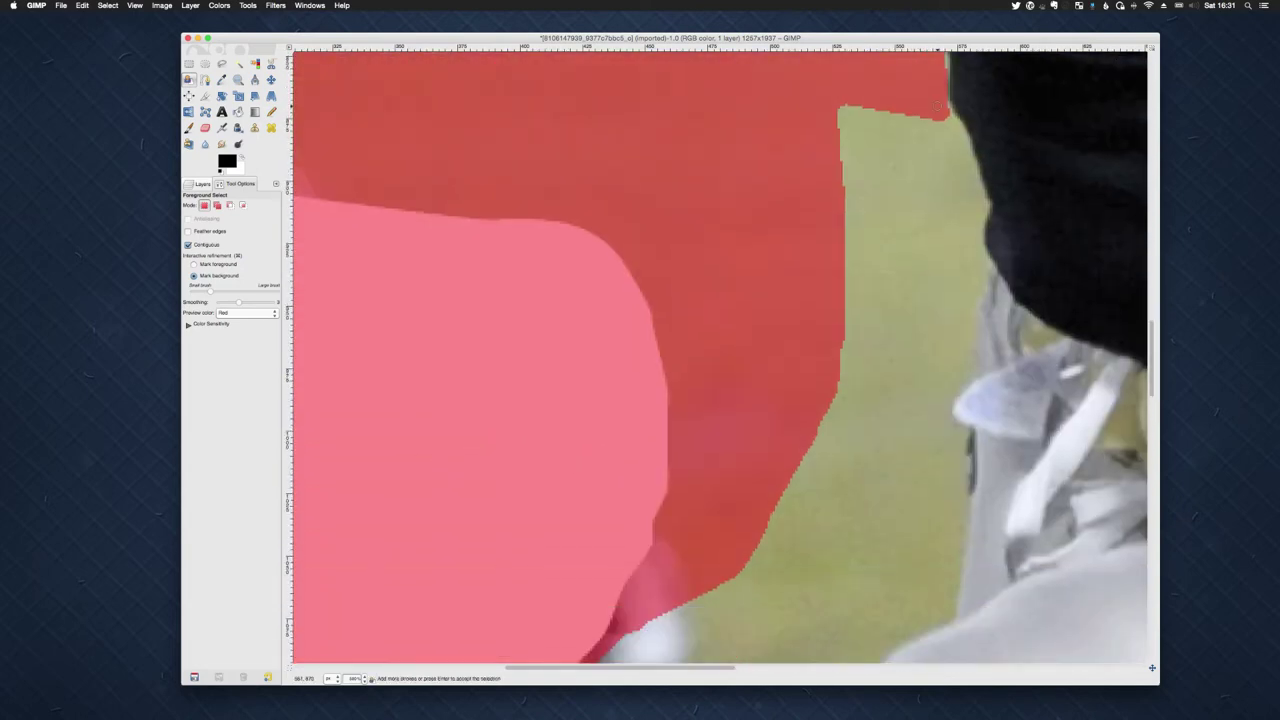
mouse_move(940, 103)
left_mouse_down()
mouse_move(977, 219)
mouse_move(980, 188)
mouse_move(952, 120)
mouse_move(987, 266)
mouse_move(980, 248)
mouse_move(972, 366)
mouse_move(945, 412)
mouse_move(928, 412)
mouse_move(841, 344)
mouse_move(843, 88)
mouse_move(938, 106)
left_mouse_up()
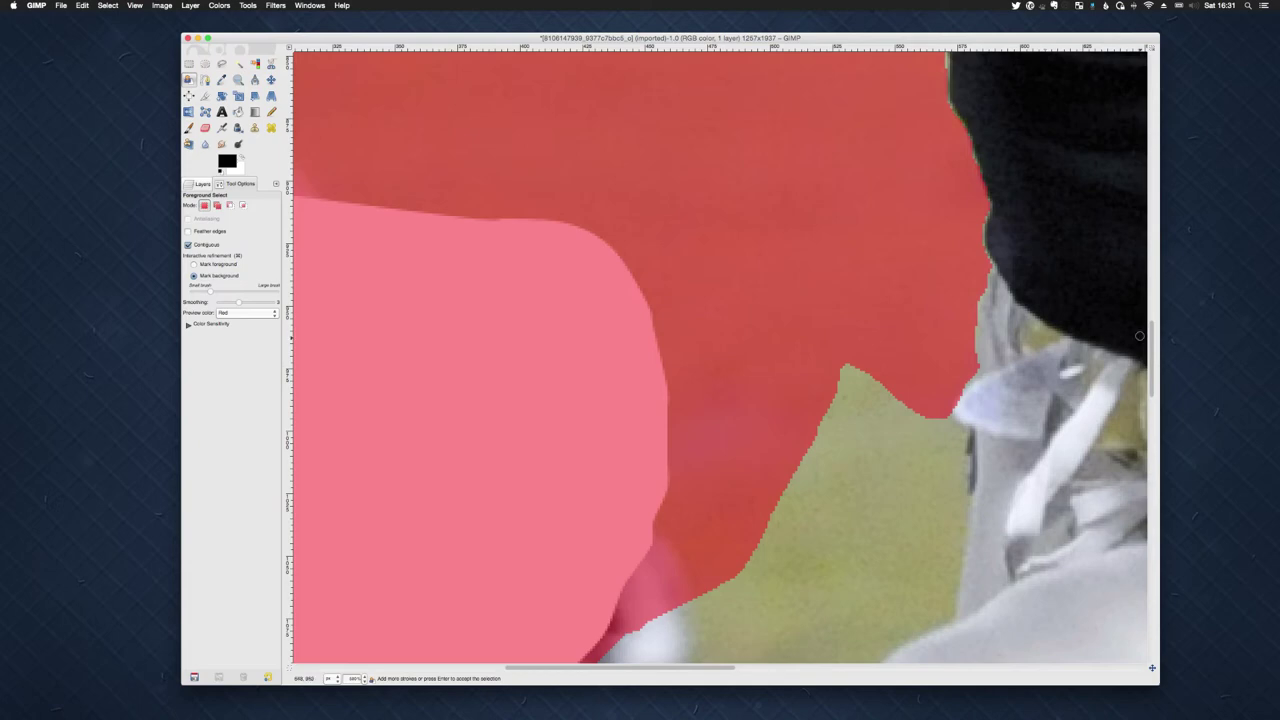
scroll(1140, 337, "down", 8)
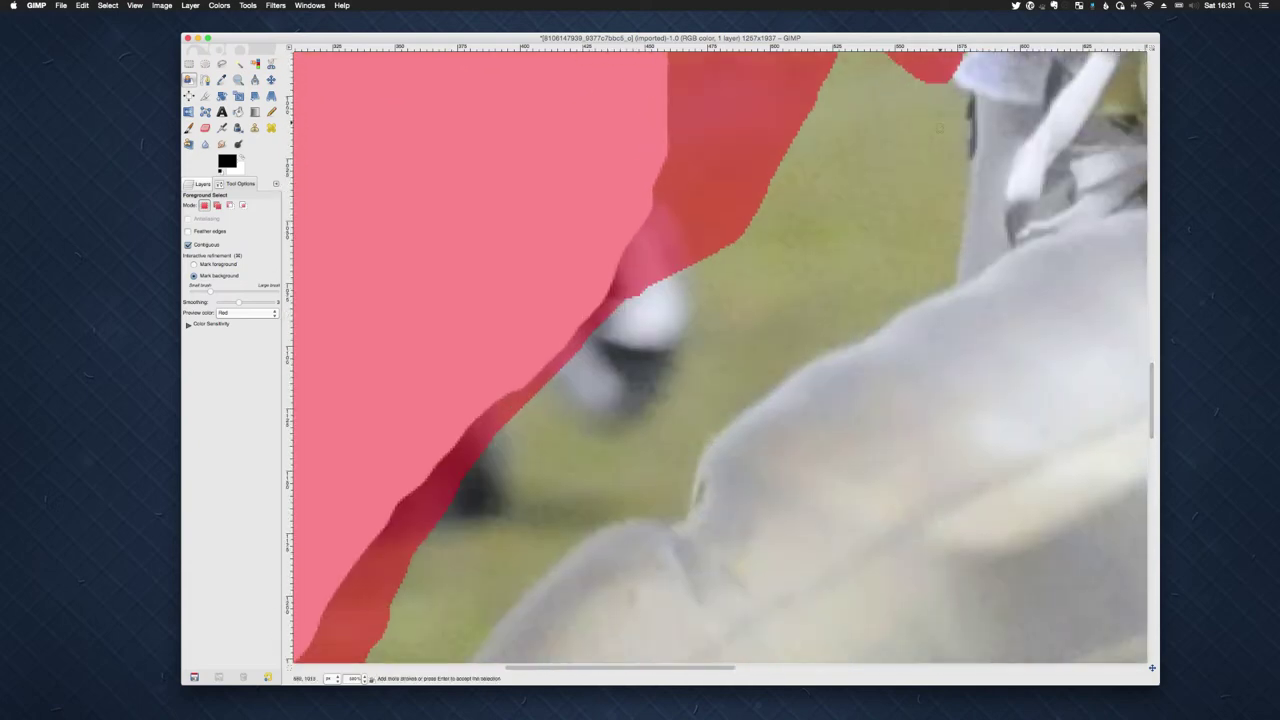
mouse_move(942, 78)
left_mouse_down()
mouse_move(958, 120)
mouse_move(955, 272)
mouse_move(857, 334)
mouse_move(812, 344)
mouse_move(707, 421)
mouse_move(669, 510)
mouse_move(577, 524)
mouse_move(505, 588)
left_mouse_up()
left_click(500, 394, "shift")
mouse_move(500, 394)
left_mouse_down()
mouse_move(656, 182)
mouse_move(778, 87)
mouse_move(942, 78)
left_mouse_up()
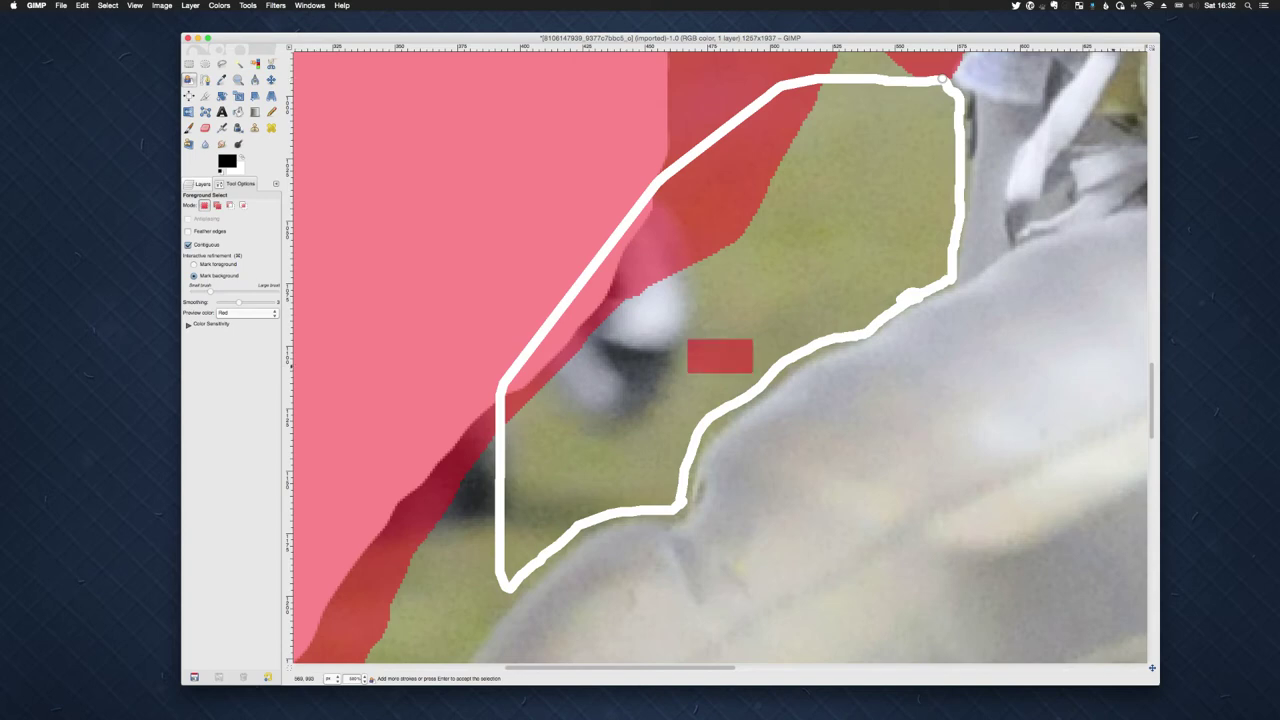
- Mark the grass and dark patch in front of the raised knee as background, following the knee's curved edge
scroll(1144, 502, "up", 3)
scroll(1144, 502, "down", 5)
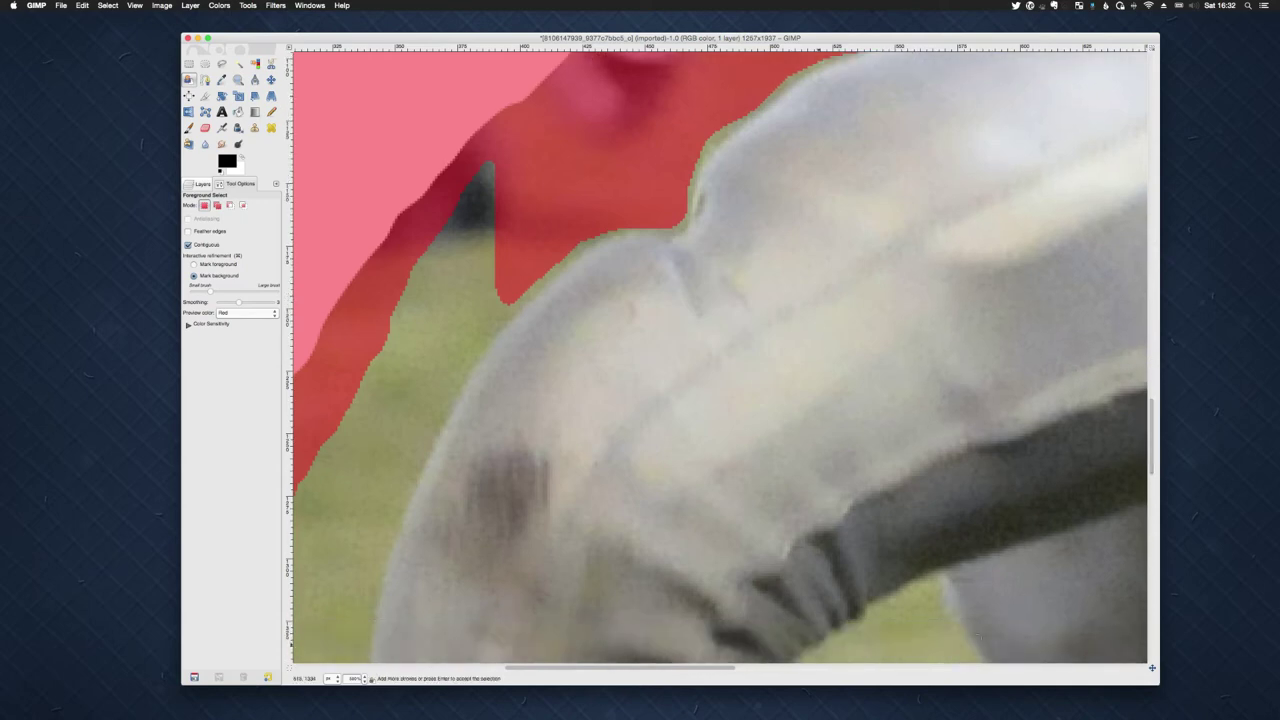
scroll(720, 354, "left", 5)
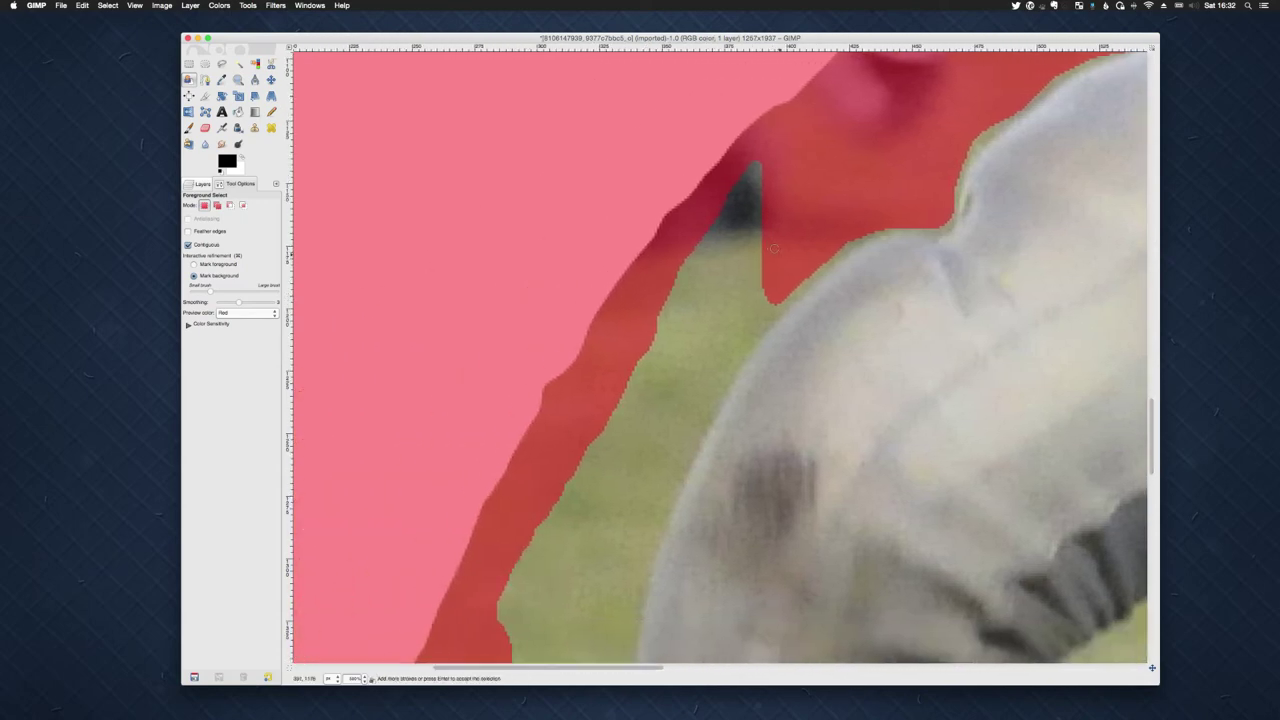
mouse_move(797, 279)
left_mouse_down()
mouse_move(731, 359)
mouse_move(650, 527)
mouse_move(641, 550)
mouse_move(664, 513)
mouse_move(643, 578)
mouse_move(607, 540)
mouse_move(582, 414)
mouse_move(668, 216)
mouse_move(774, 92)
mouse_move(807, 147)
mouse_move(796, 274)
left_mouse_up()
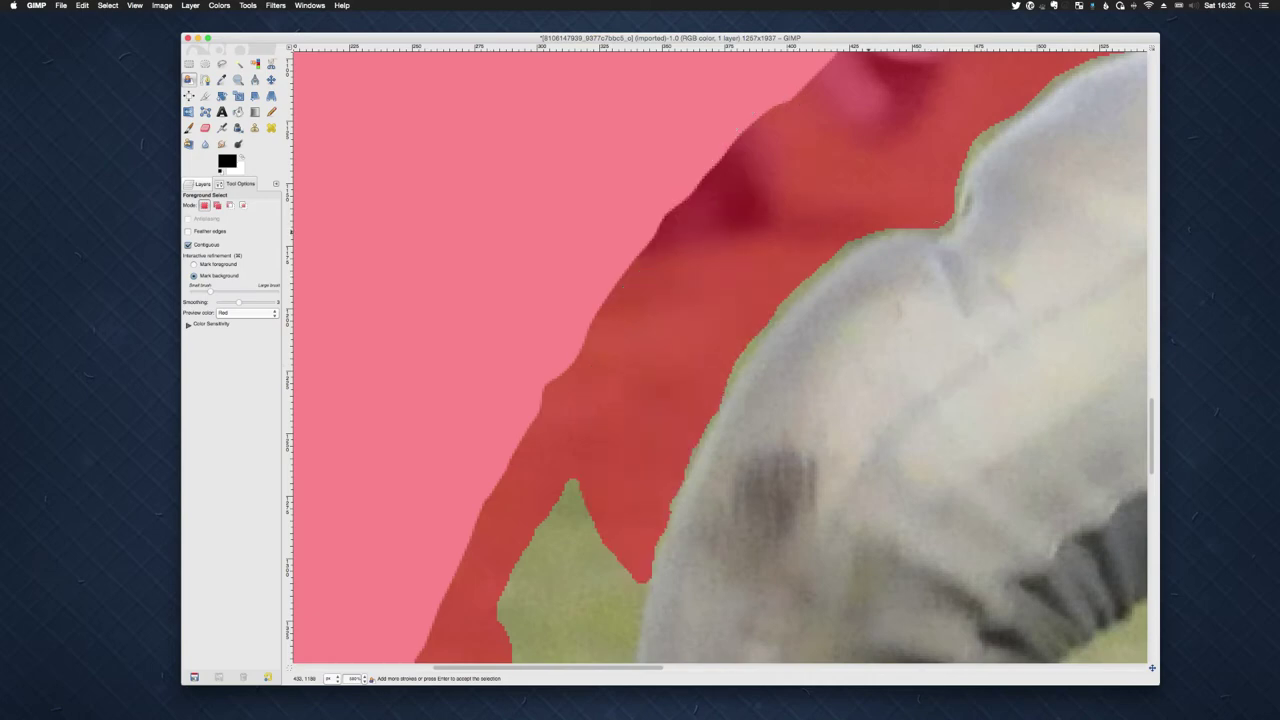
mouse_move(886, 223)
left_mouse_down()
mouse_move(860, 229)
mouse_move(780, 299)
mouse_move(714, 393)
left_mouse_up()
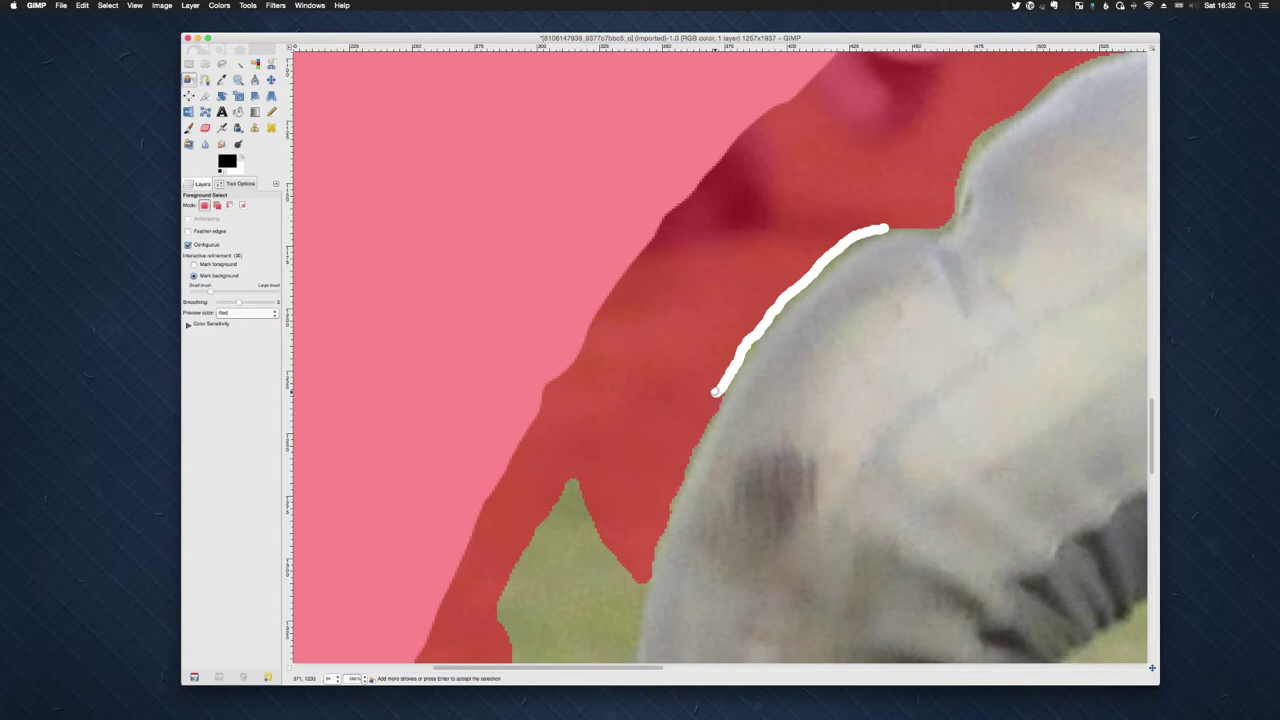
key("ctrl+z")
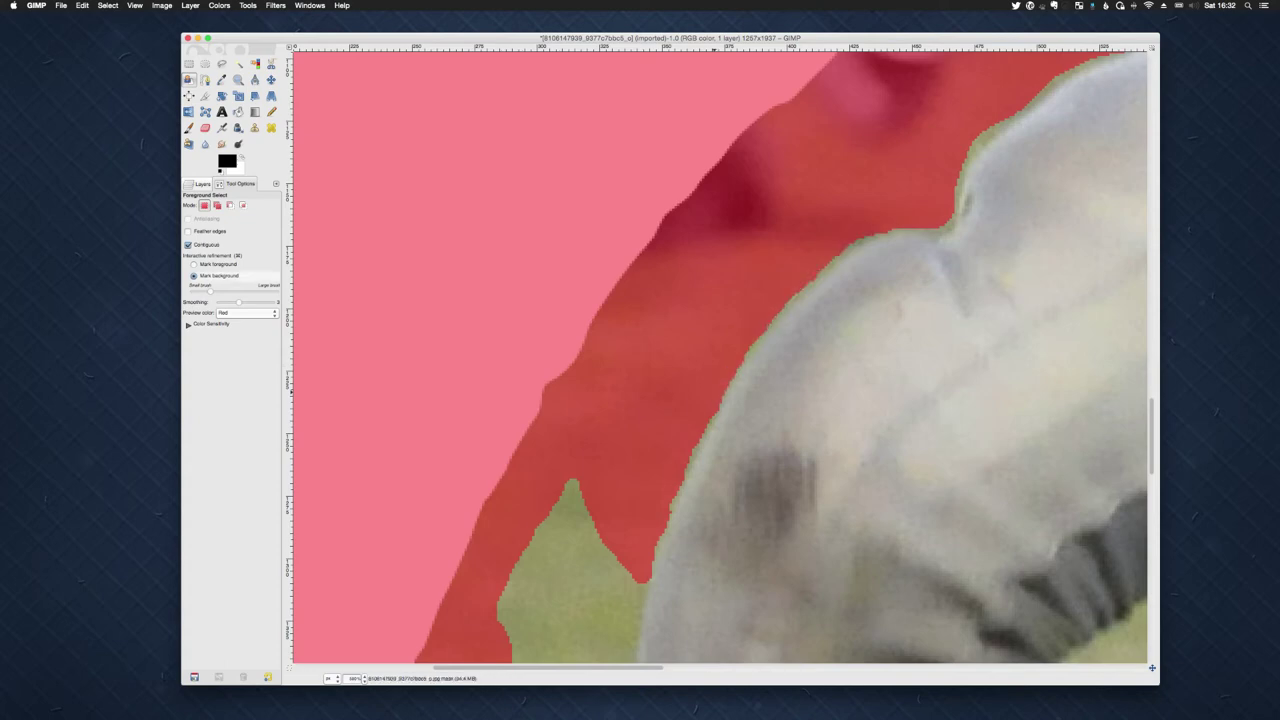
- Mark the grass in front of the lower knee, pant cuff and shin as background, down to the top of the sock
scroll(720, 357, "down", 10)
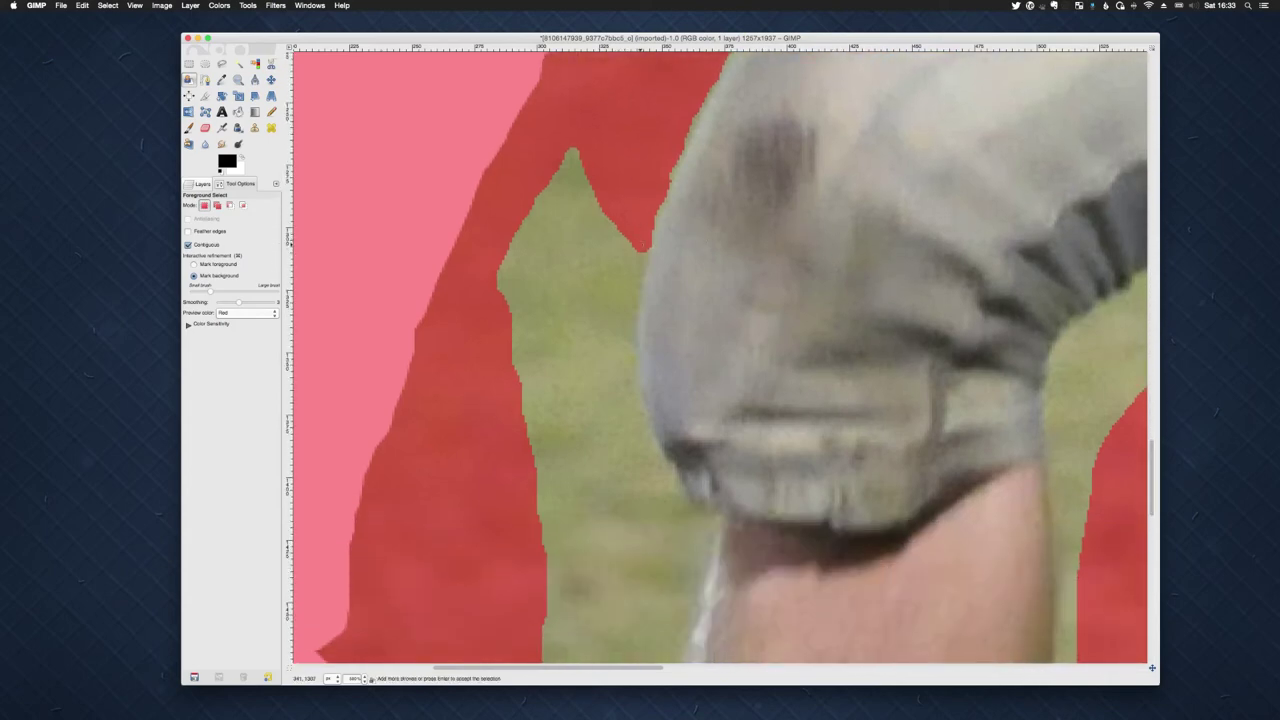
mouse_move(648, 244)
left_mouse_down()
mouse_move(633, 397)
mouse_move(685, 511)
mouse_move(707, 513)
mouse_move(712, 529)
mouse_move(683, 623)
mouse_move(640, 601)
mouse_move(518, 413)
mouse_move(485, 289)
mouse_move(531, 162)
mouse_move(573, 128)
mouse_move(607, 156)
mouse_move(641, 242)
left_mouse_up()
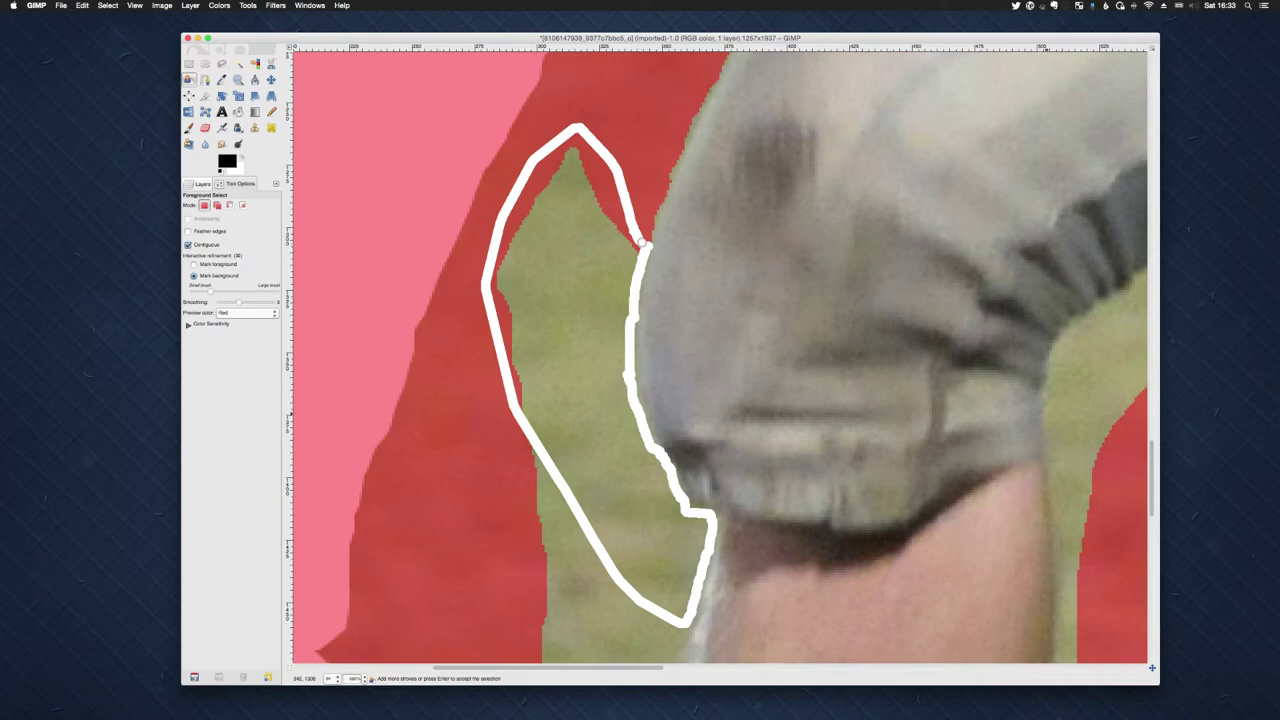
scroll(720, 357, "down", 10)
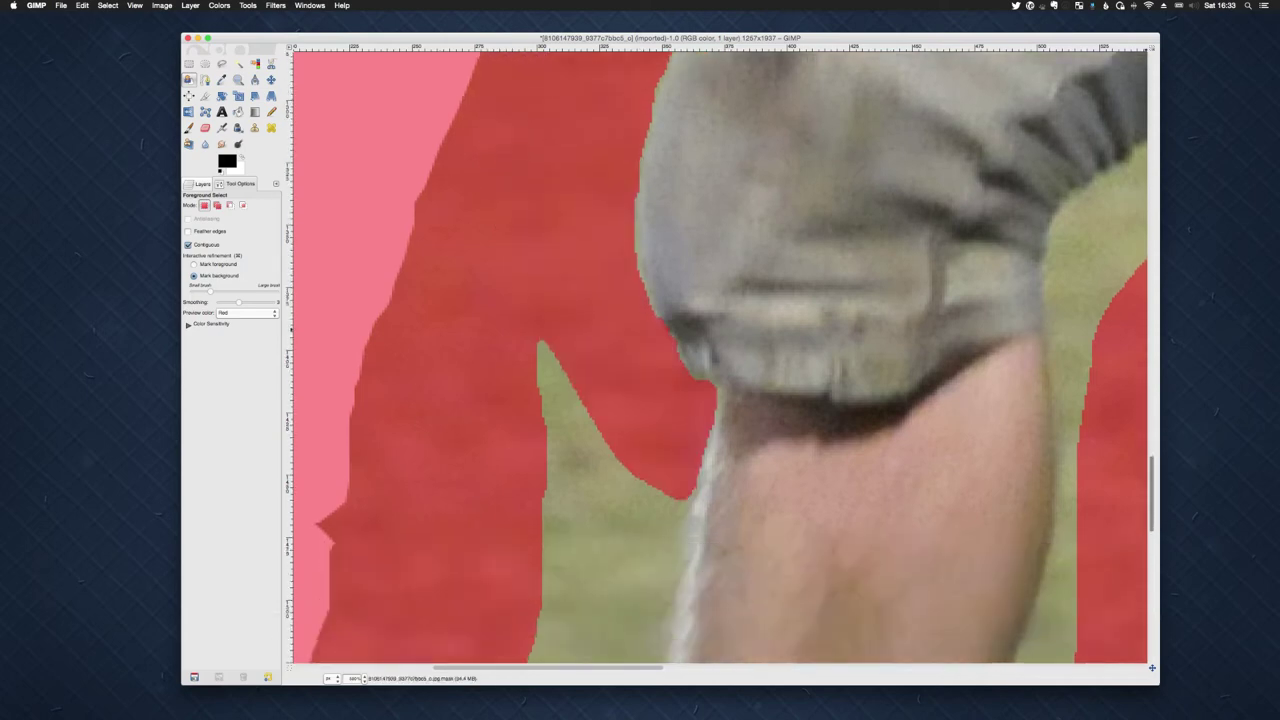
mouse_move(692, 128)
left_mouse_down()
mouse_move(692, 145)
mouse_move(645, 415)
mouse_move(628, 444)
mouse_move(573, 437)
mouse_move(505, 382)
mouse_move(449, 284)
mouse_move(493, 93)
mouse_move(565, 72)
mouse_move(651, 99)
mouse_move(675, 132)
left_mouse_up()
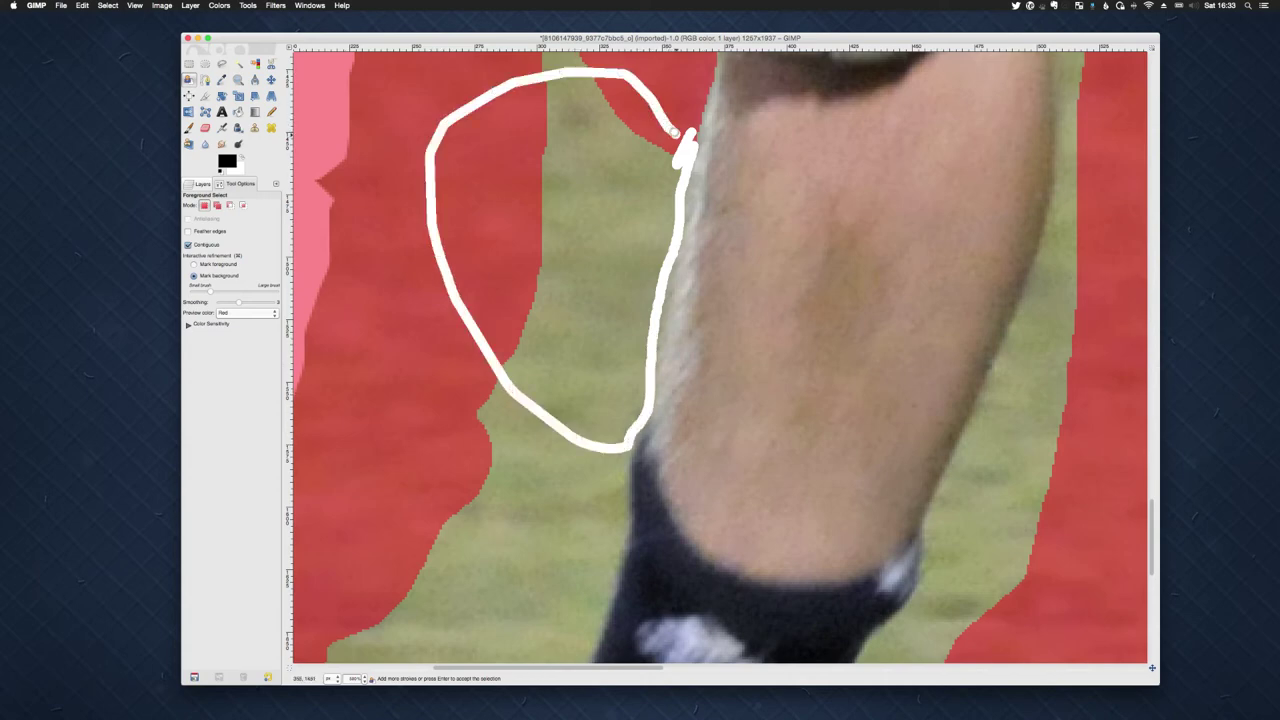
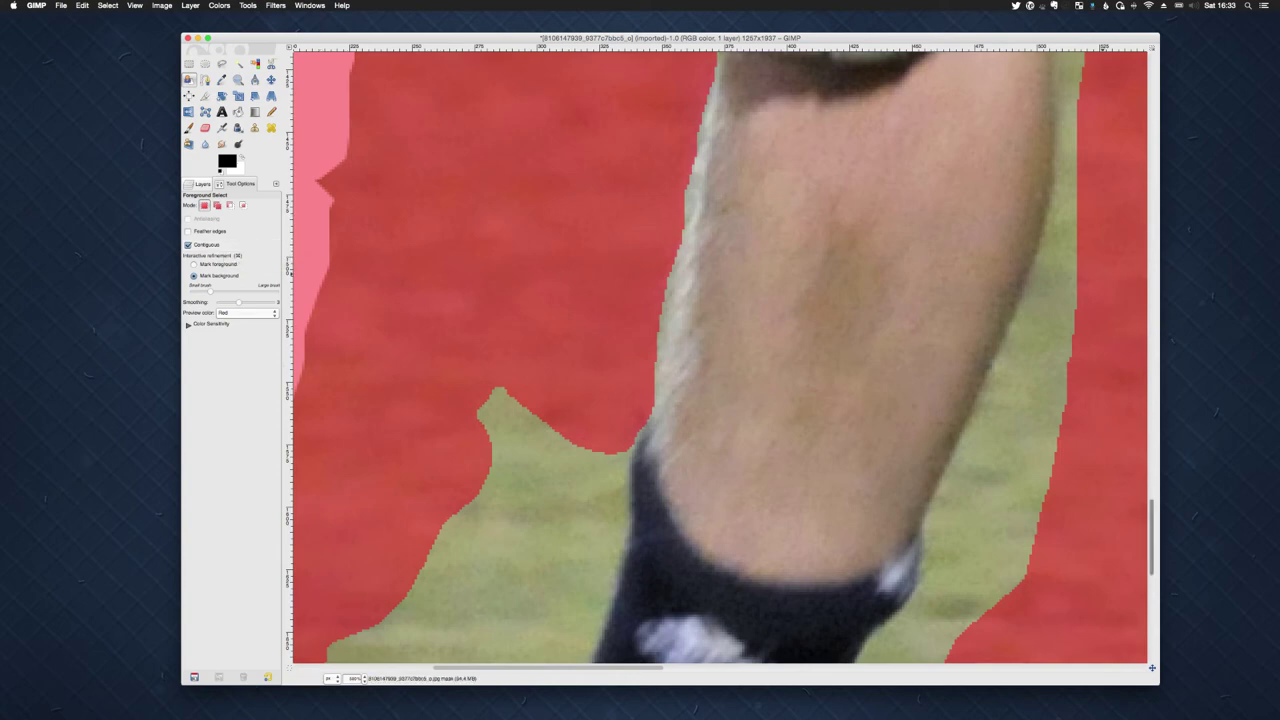
- Mark the pointed leftover grass patch beside the top of the sock as background
scroll(720, 356, "down", 5)
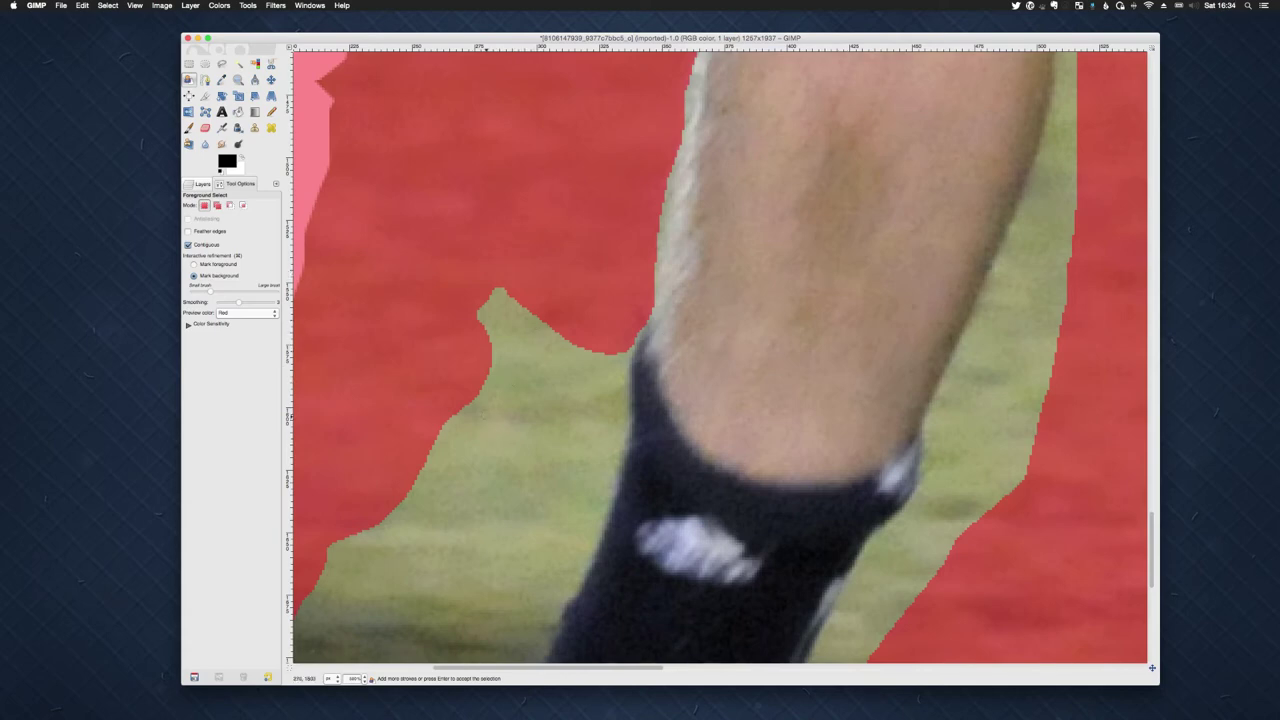
left_click_drag(464, 393, 585, 329)
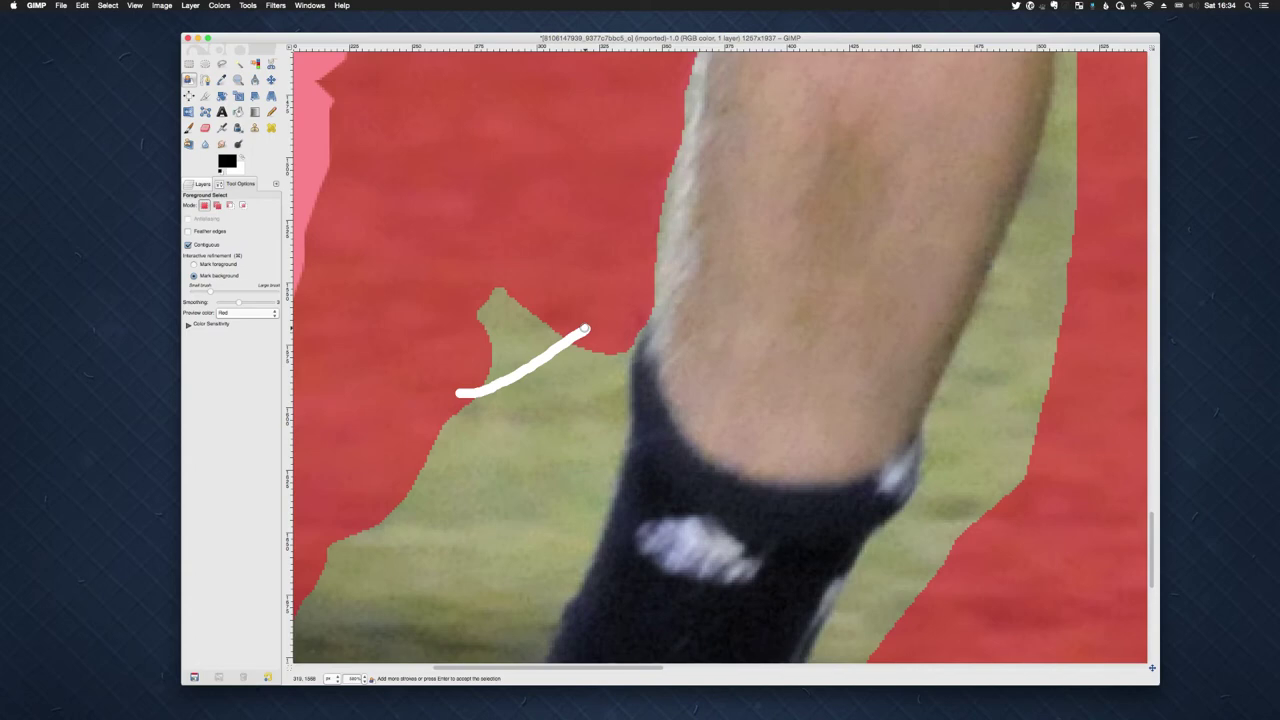
left_click_drag(585, 329, 585, 330)
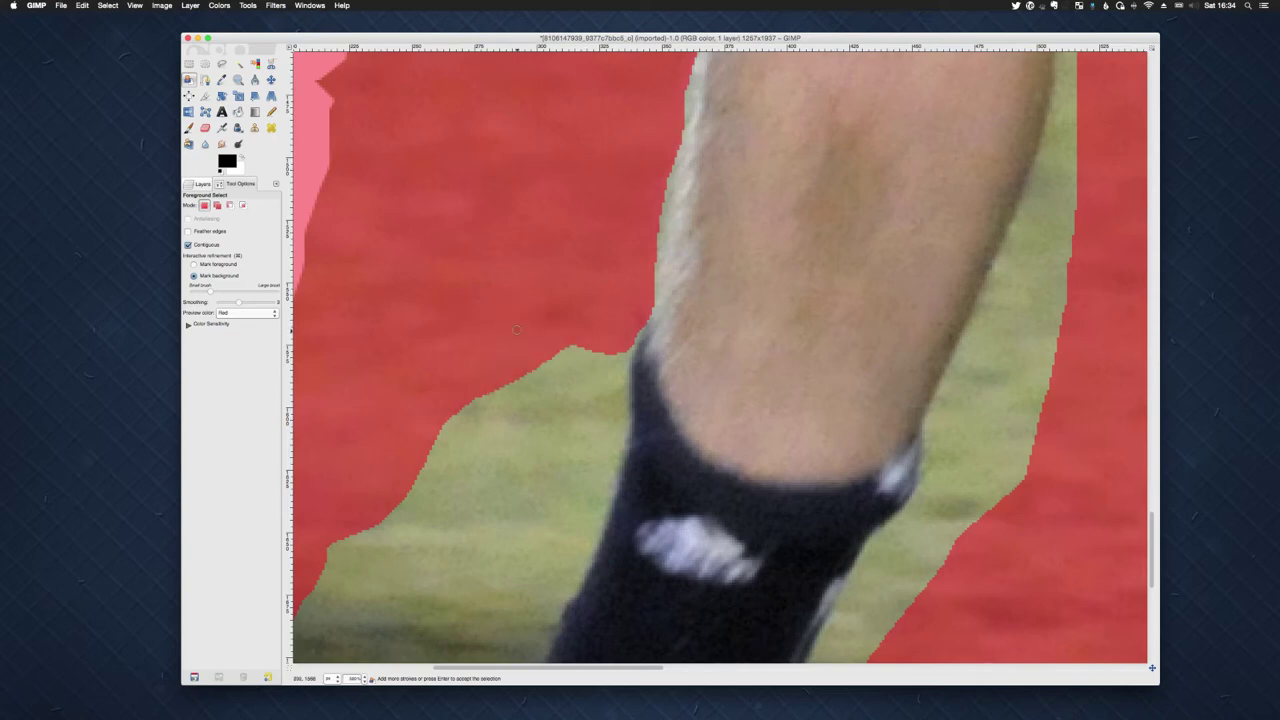
- Mark the grass in front of the sock and above the shoe as background, tracing around the loose shoelaces to keep them
scroll(1152, 550, "down", 10)
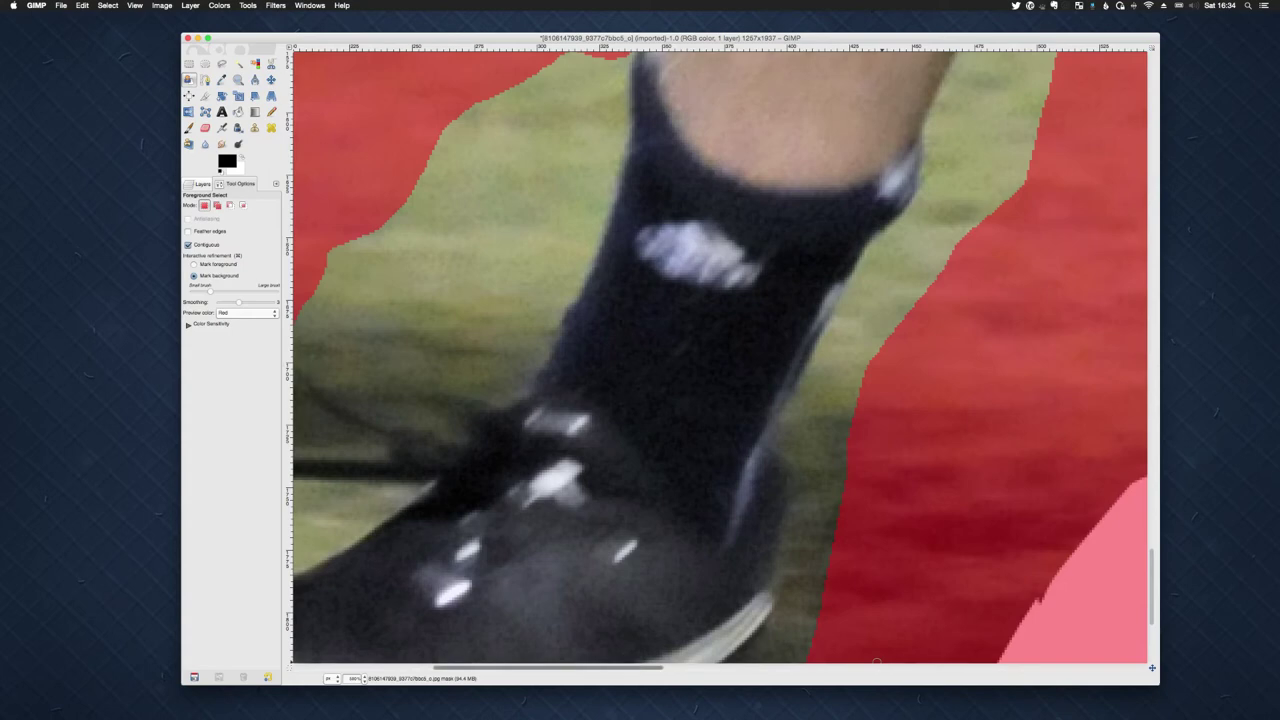
scroll(720, 354, "left", 5)
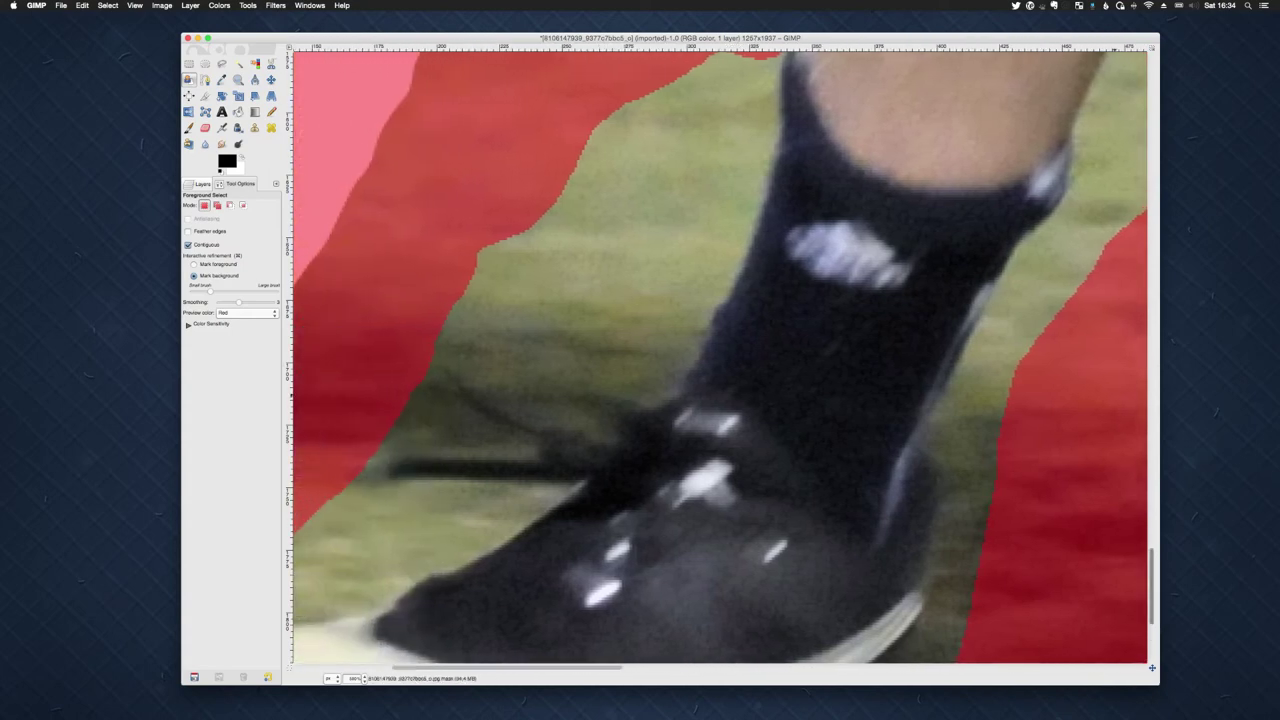
scroll(720, 357, "up", 2)
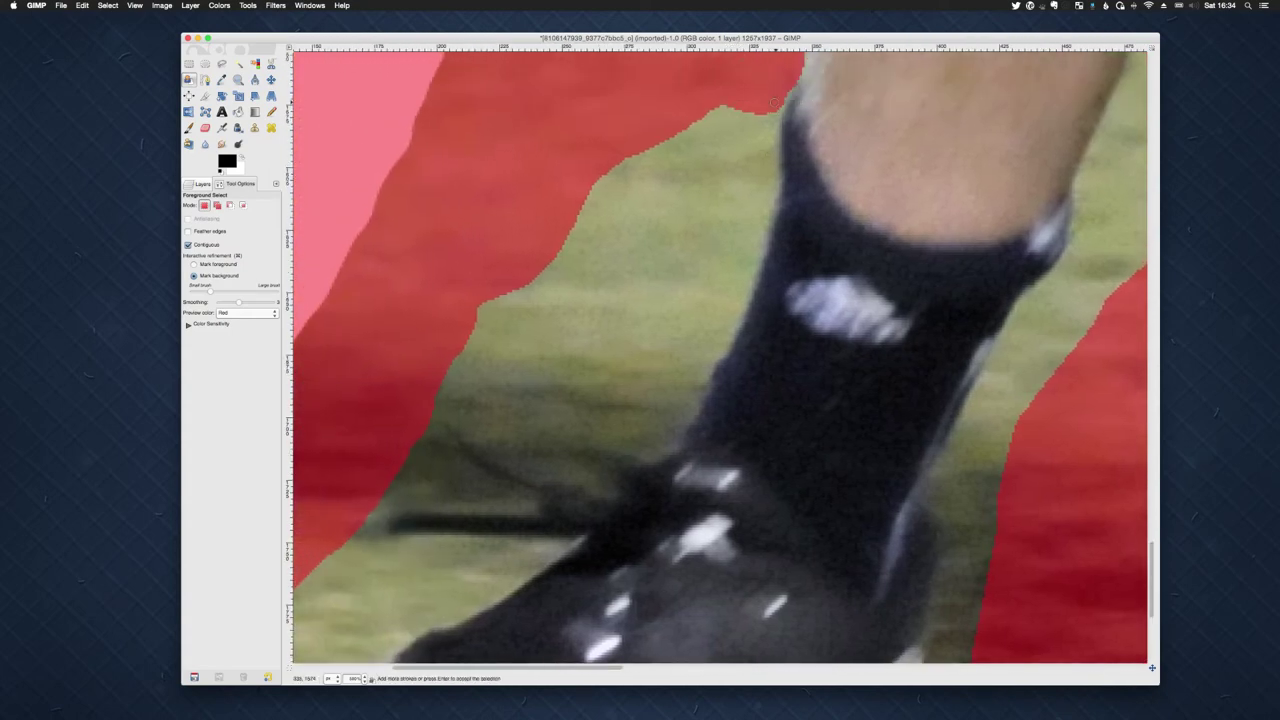
mouse_move(774, 100)
left_mouse_down()
mouse_move(731, 324)
mouse_move(672, 436)
mouse_move(655, 451)
mouse_move(529, 443)
mouse_move(605, 486)
mouse_move(505, 465)
mouse_move(441, 416)
mouse_move(444, 444)
mouse_move(484, 480)
mouse_move(532, 494)
mouse_move(404, 506)
mouse_move(379, 530)
mouse_move(572, 540)
mouse_move(481, 603)
mouse_move(418, 620)
mouse_move(350, 578)
mouse_move(336, 537)
left_mouse_up()
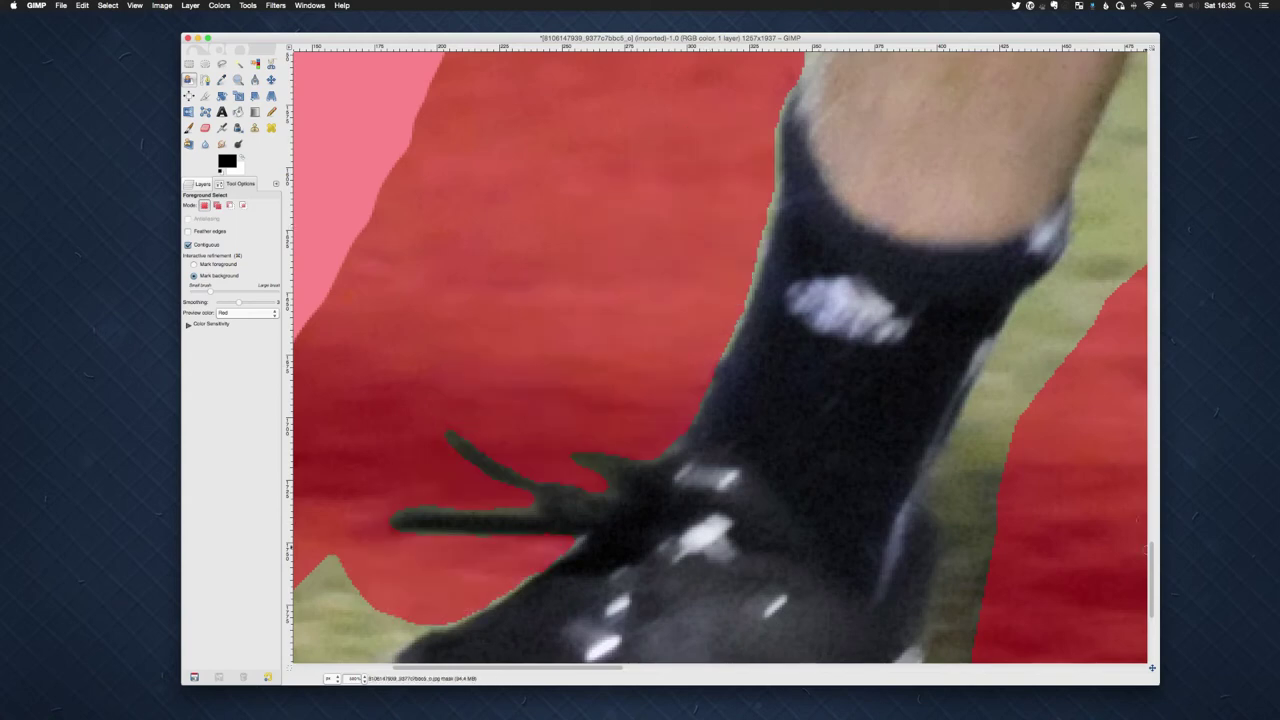
scroll(1150, 580, "down", 5)
scroll(1097, 650, "down", 3)
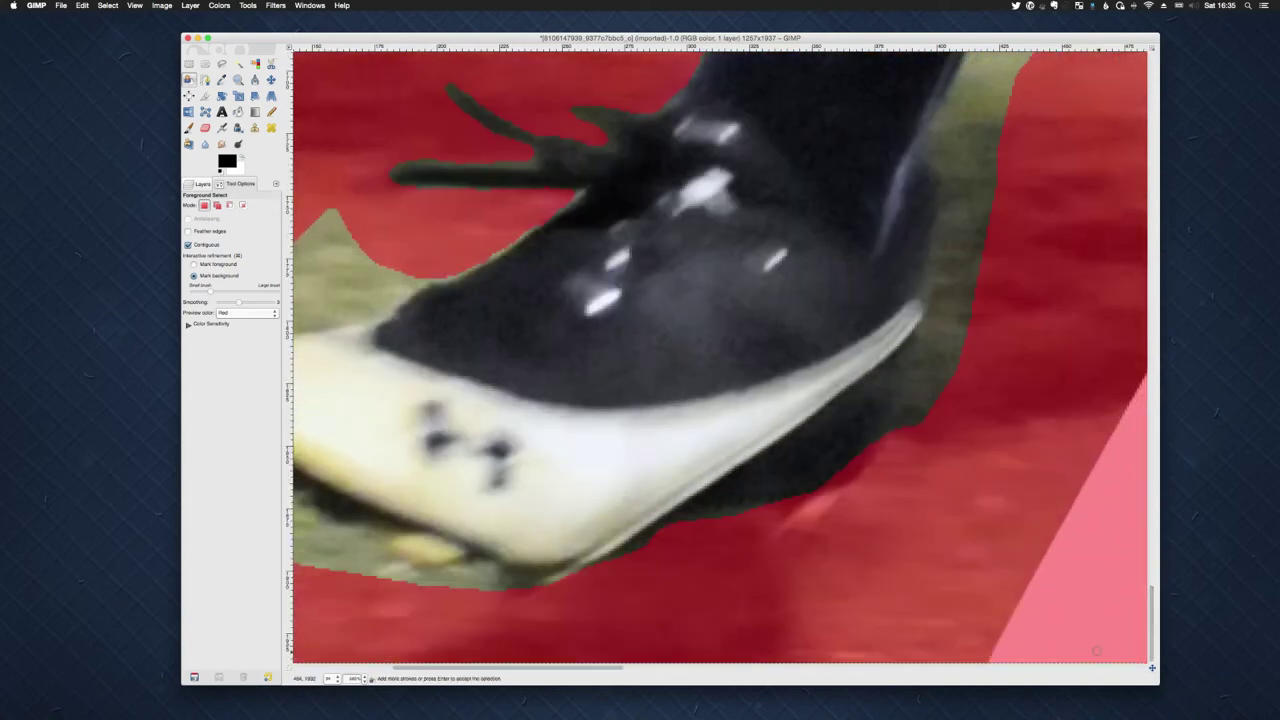
- Mark the grass around the front shoe's toe and the dark shadow patches under its sole as background, sparing the yellowish stud
scroll(584, 605, "left", 6)
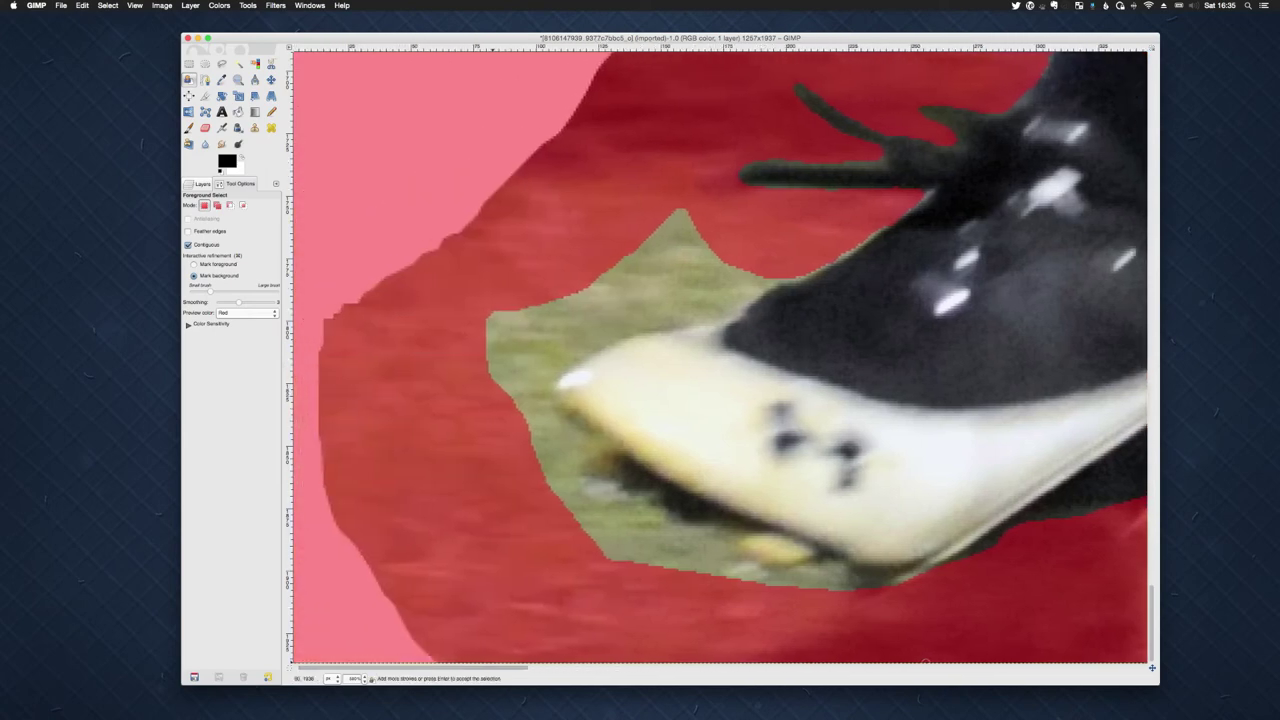
mouse_move(775, 273)
left_mouse_down()
mouse_move(588, 343)
mouse_move(543, 407)
mouse_move(613, 449)
mouse_move(614, 491)
mouse_move(648, 494)
mouse_move(674, 522)
mouse_move(731, 529)
mouse_move(728, 549)
mouse_move(759, 566)
mouse_move(791, 572)
mouse_move(829, 556)
mouse_move(858, 585)
mouse_move(919, 573)
mouse_move(913, 607)
left_mouse_up()
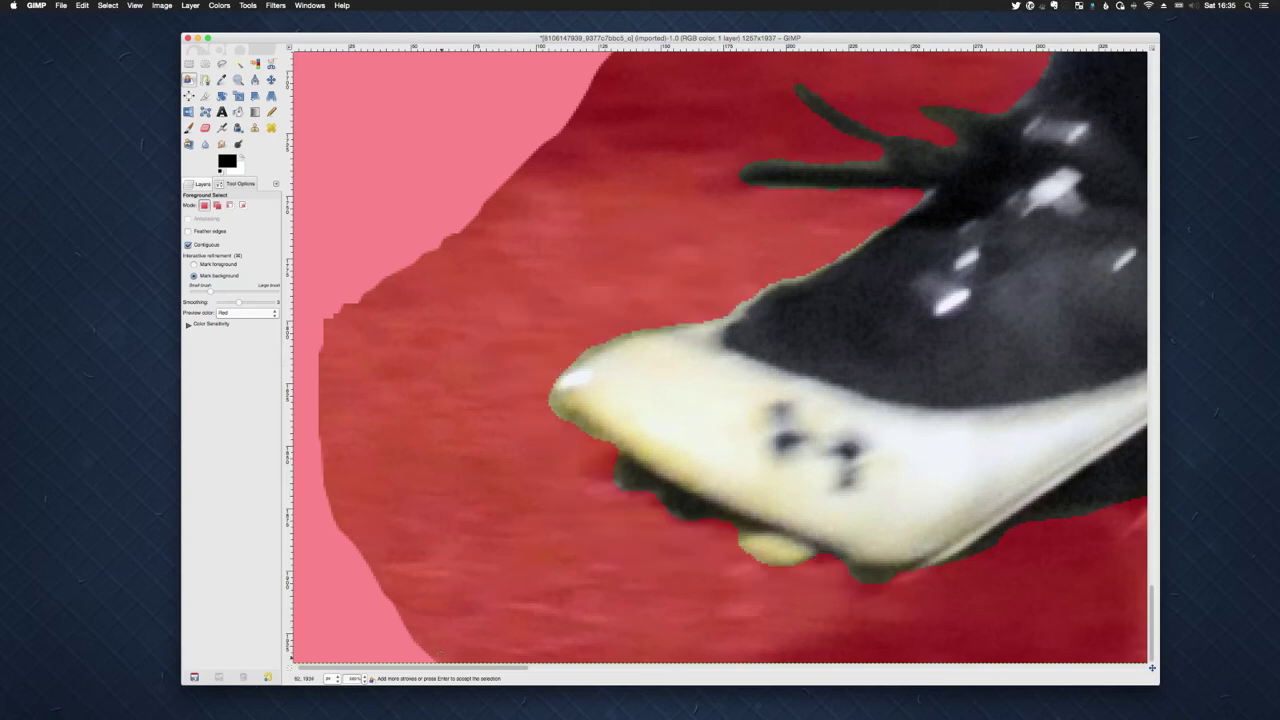
scroll(720, 355, "right", 3)
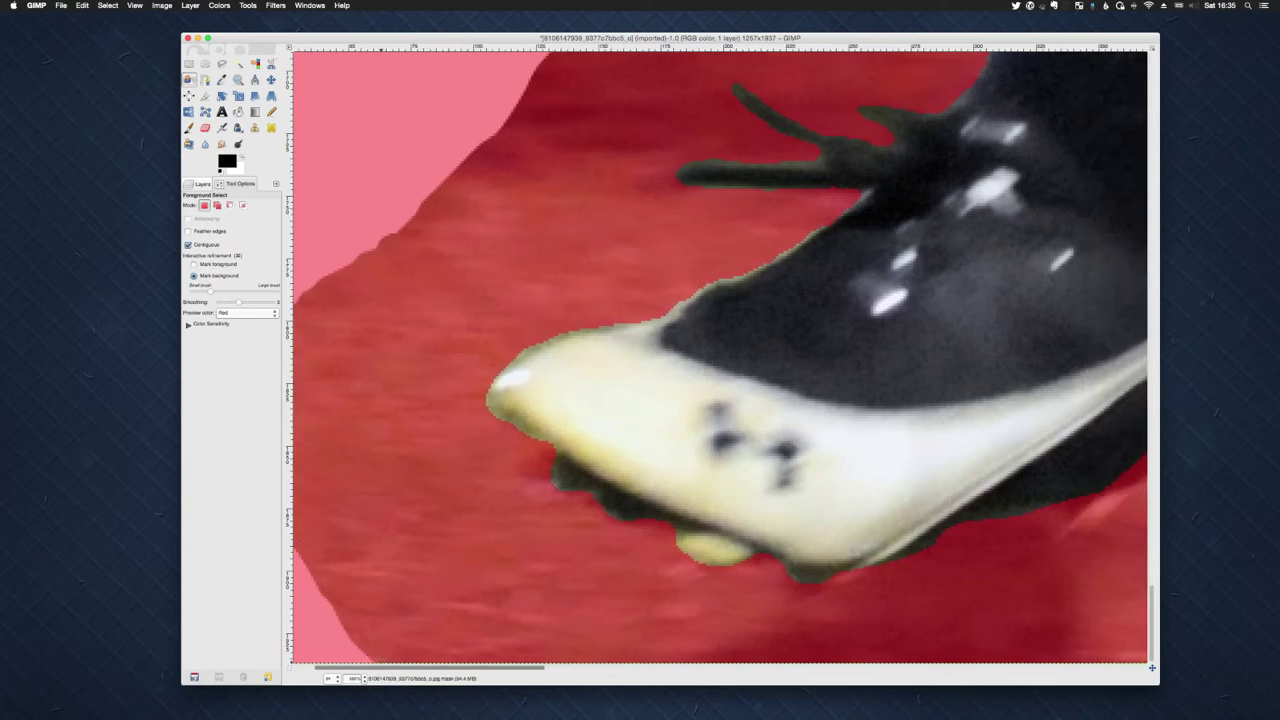
scroll(474, 550, "right", 1)
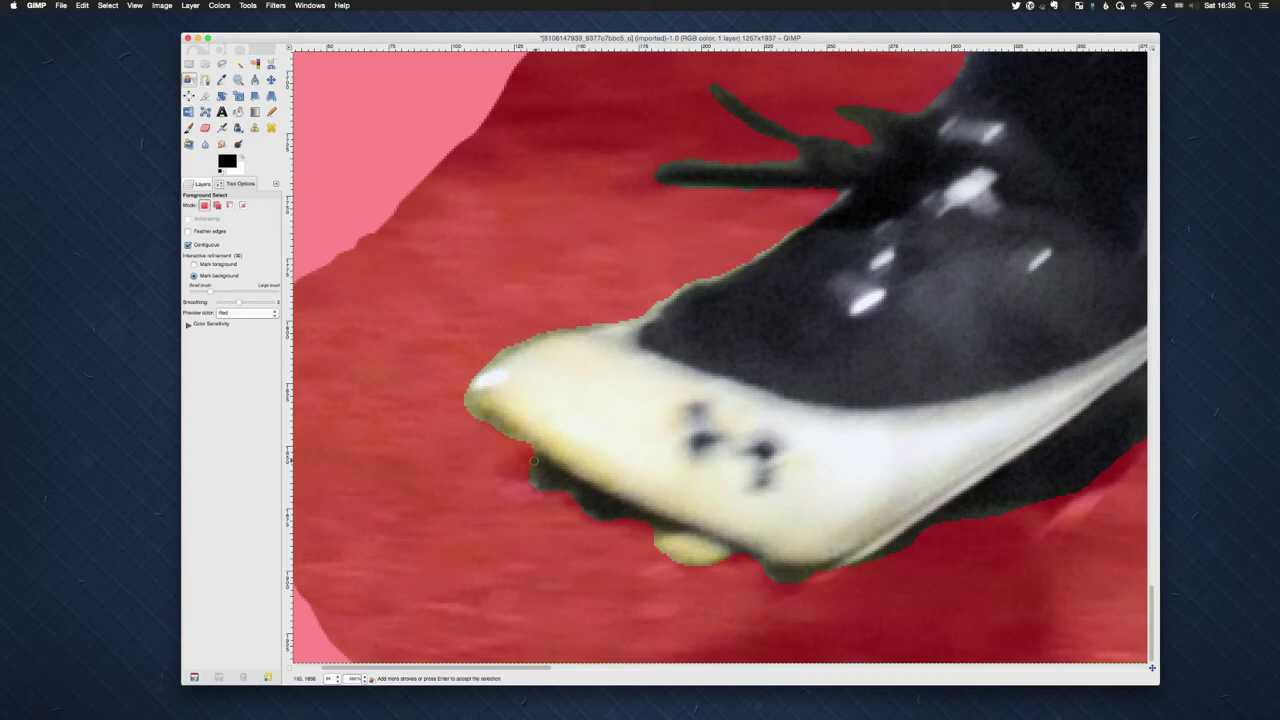
left_click_drag(528, 456, 638, 528)
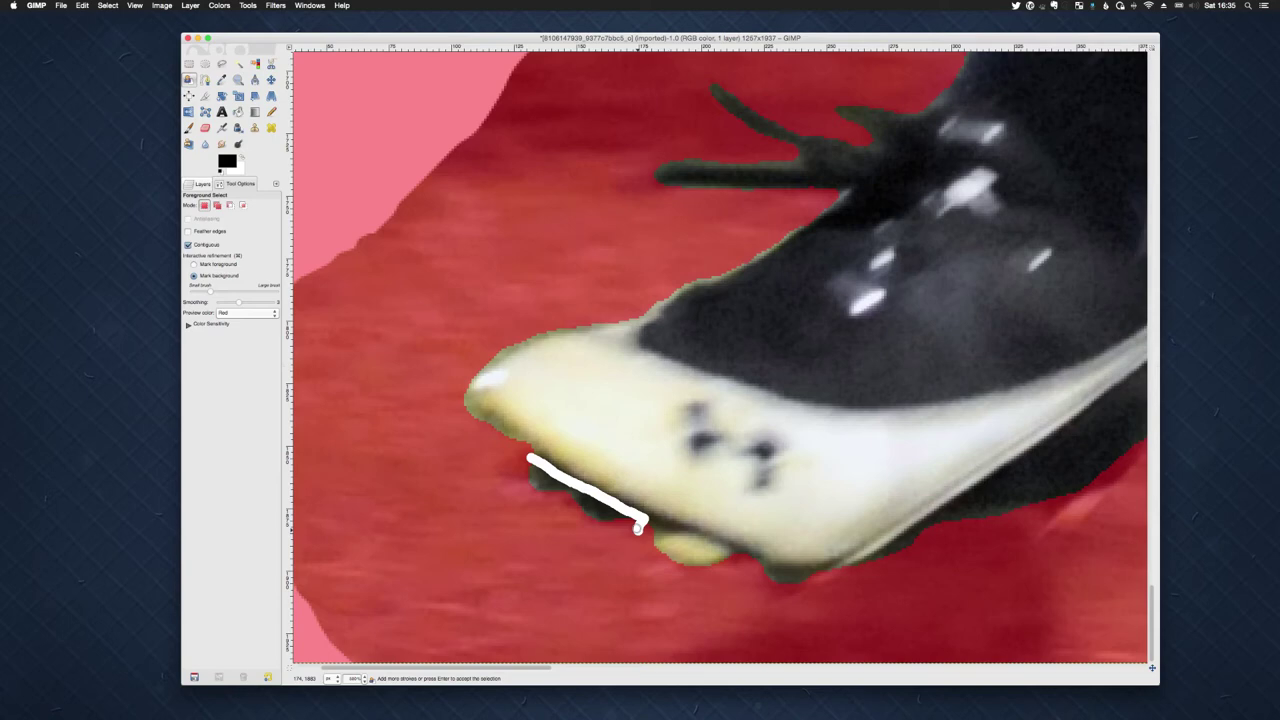
left_click_drag(758, 568, 824, 576)
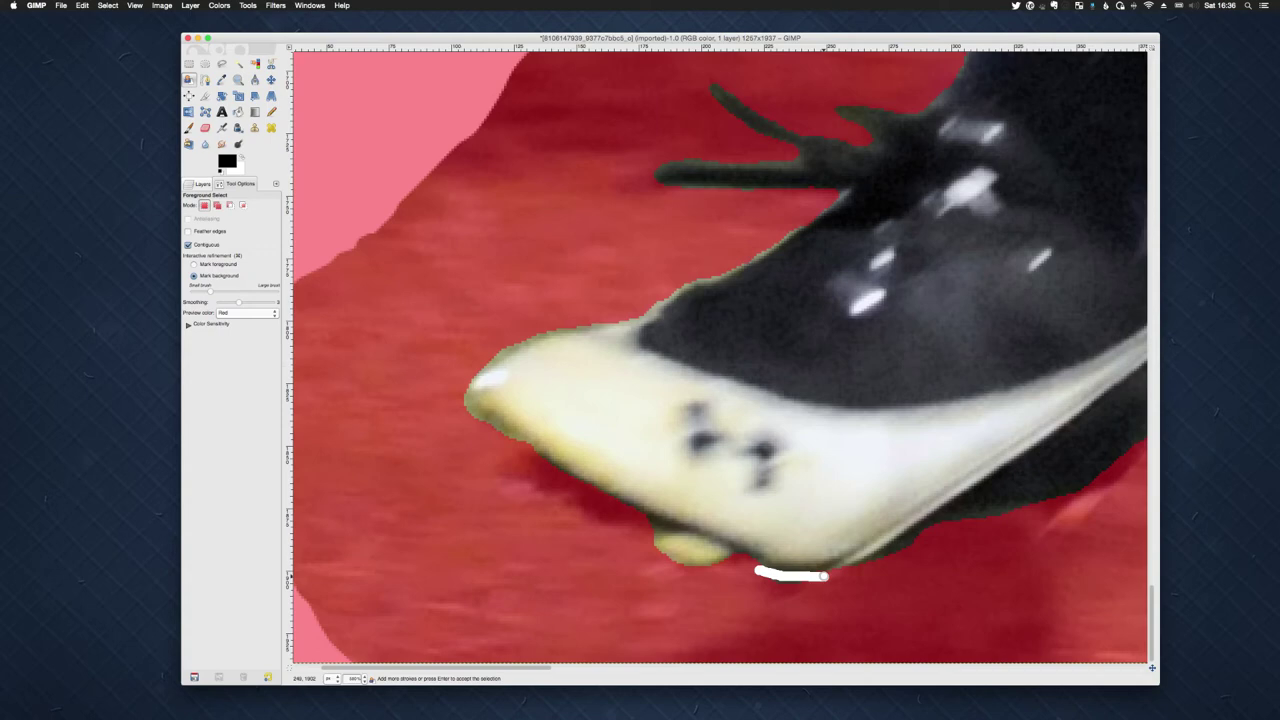
- Outline the front shoe's sole and heel up to the ankle as background, cutting off the dark shadow behind it
scroll(824, 576, "right", 5)
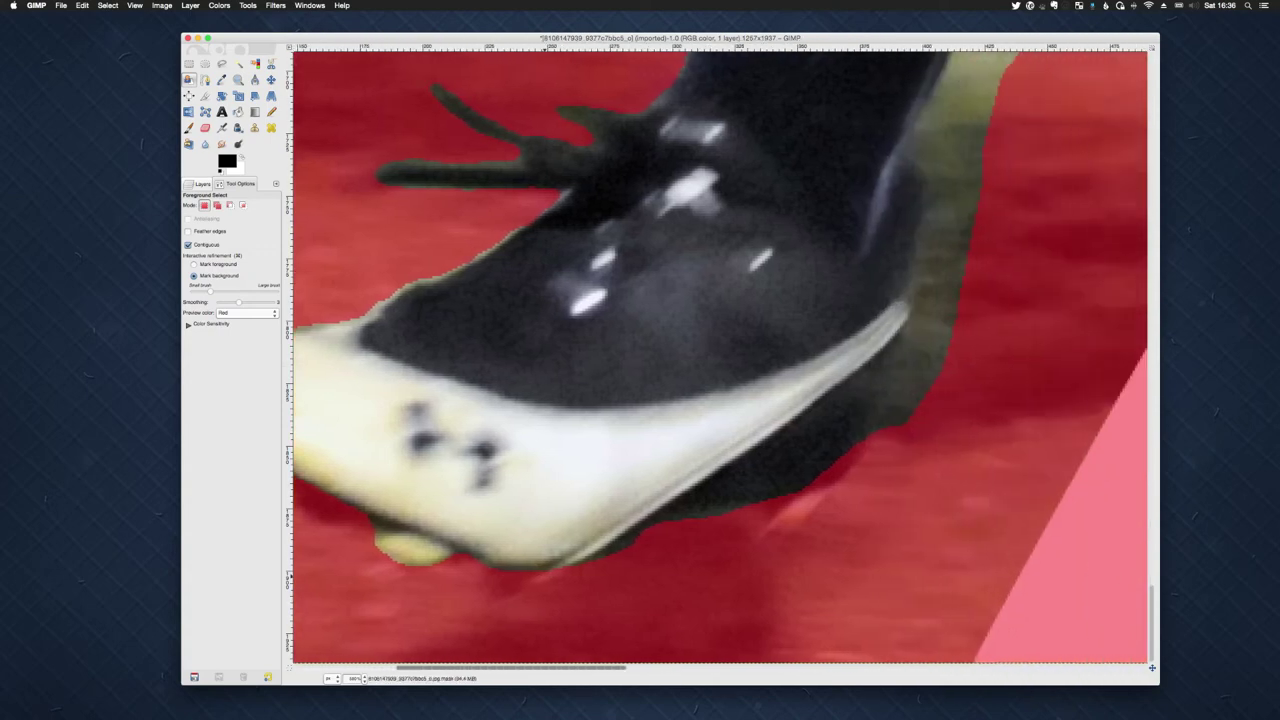
mouse_move(582, 566)
left_mouse_down()
mouse_move(799, 424)
mouse_move(910, 326)
mouse_move(936, 184)
mouse_move(911, 152)
mouse_move(954, 56)
left_mouse_up()
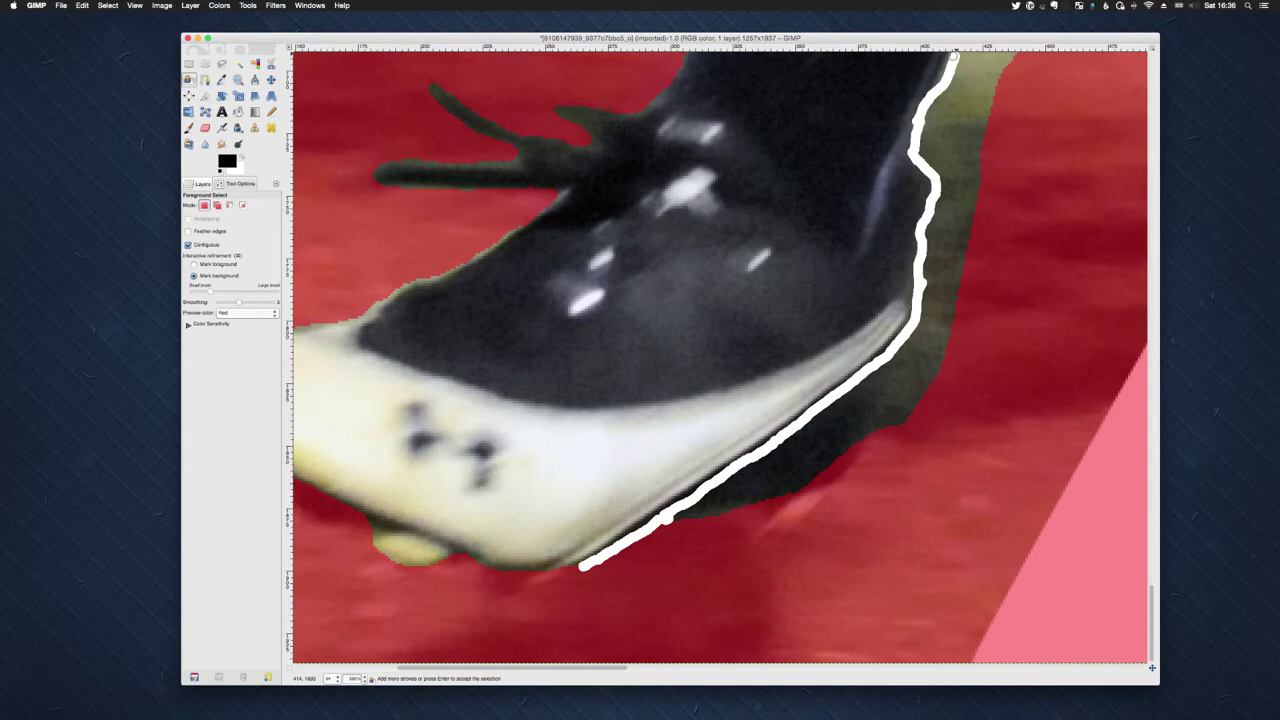
key("super")
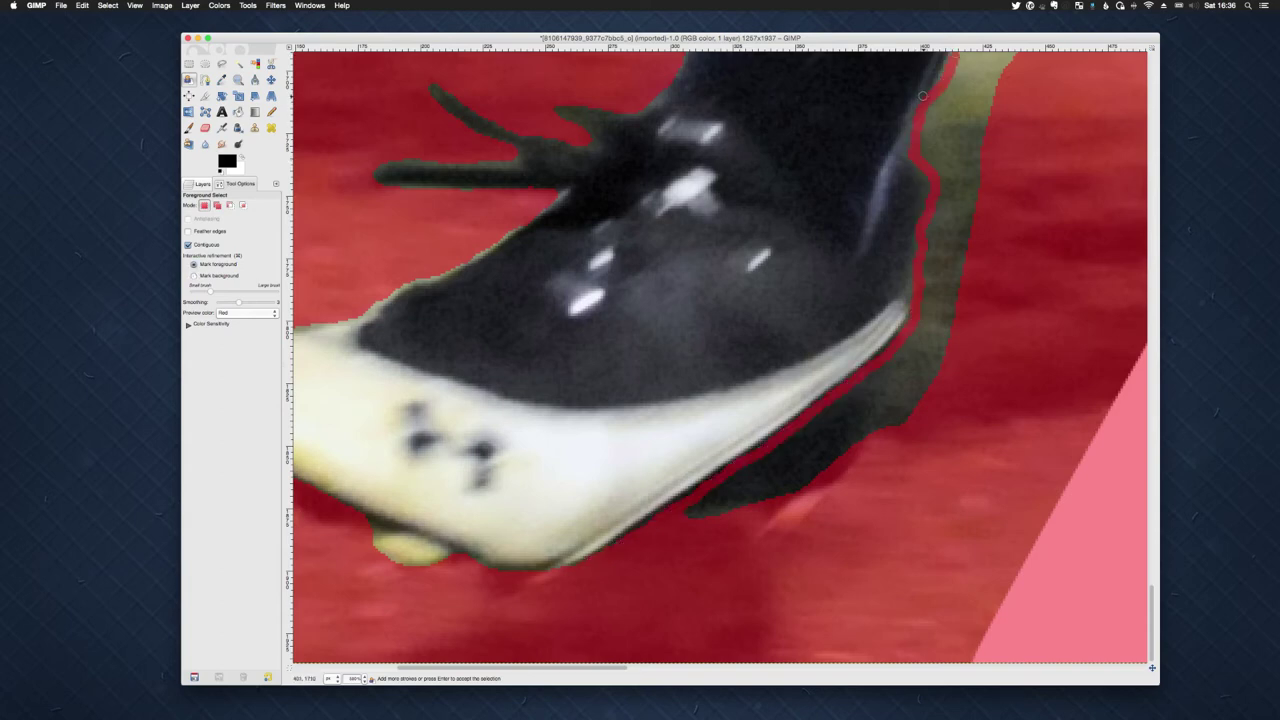
left_click_drag(925, 90, 903, 155)
key("super+z")
key("super")
- Mark the remaining grass and shadow strip behind the front heel as background, plus the grass behind the sock and lower calf
left_click_drag(953, 57, 1035, 63)
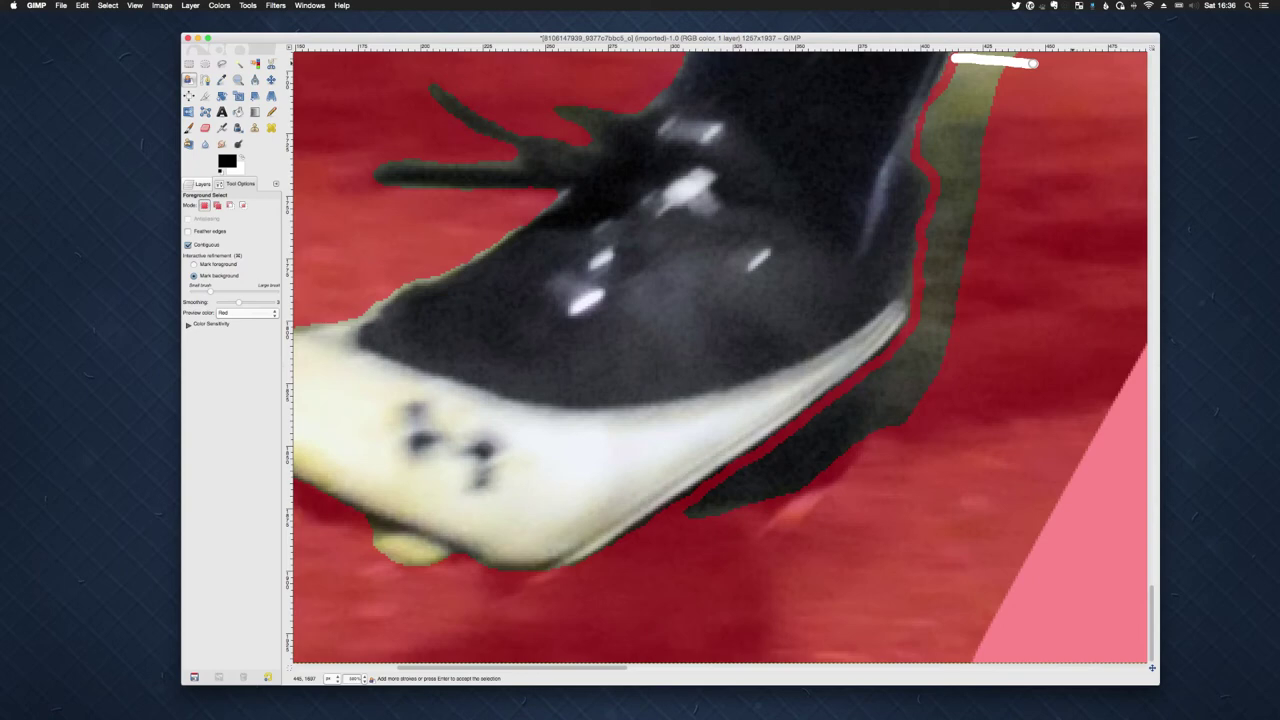
key("Return")
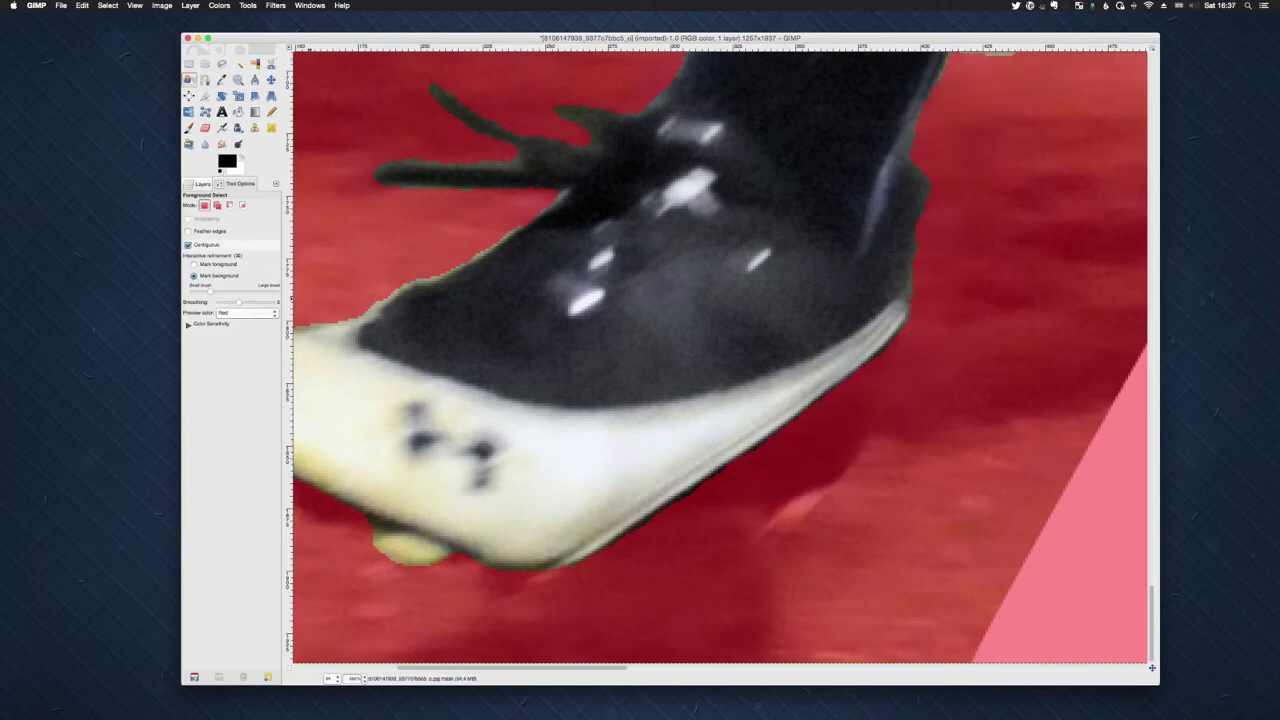
scroll(720, 356, "up", 5)
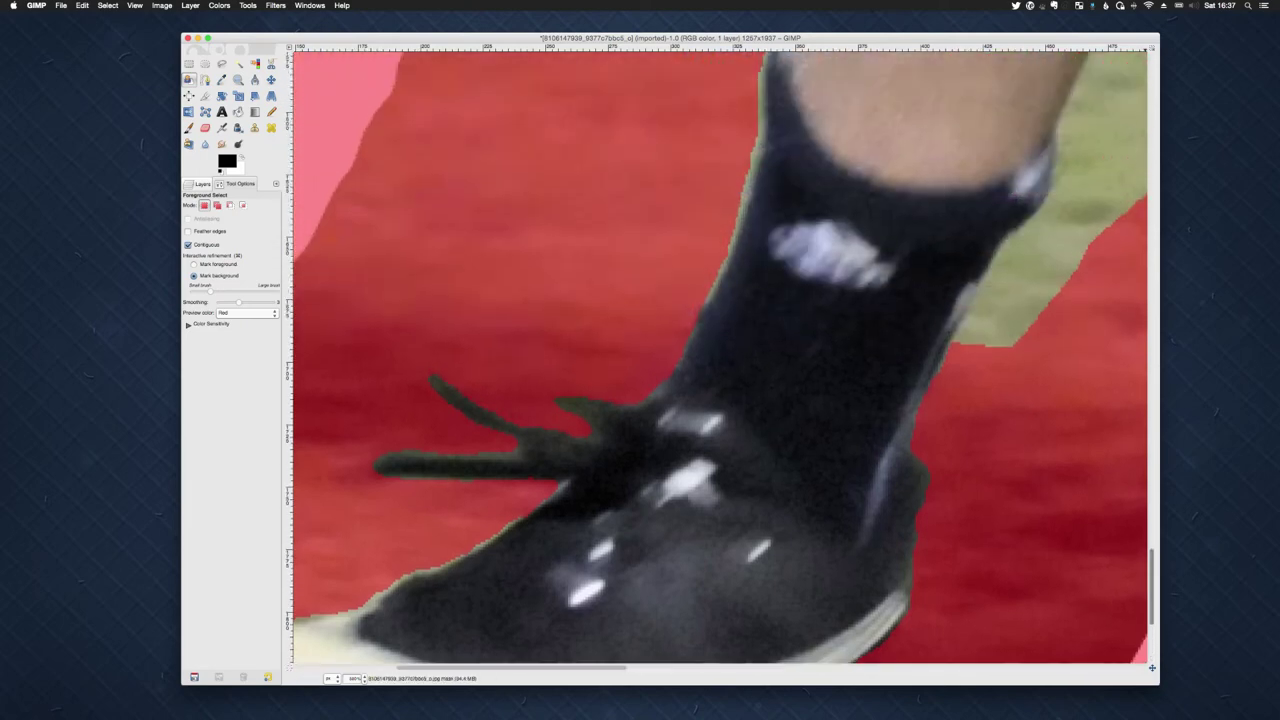
scroll(720, 356, "up", 2)
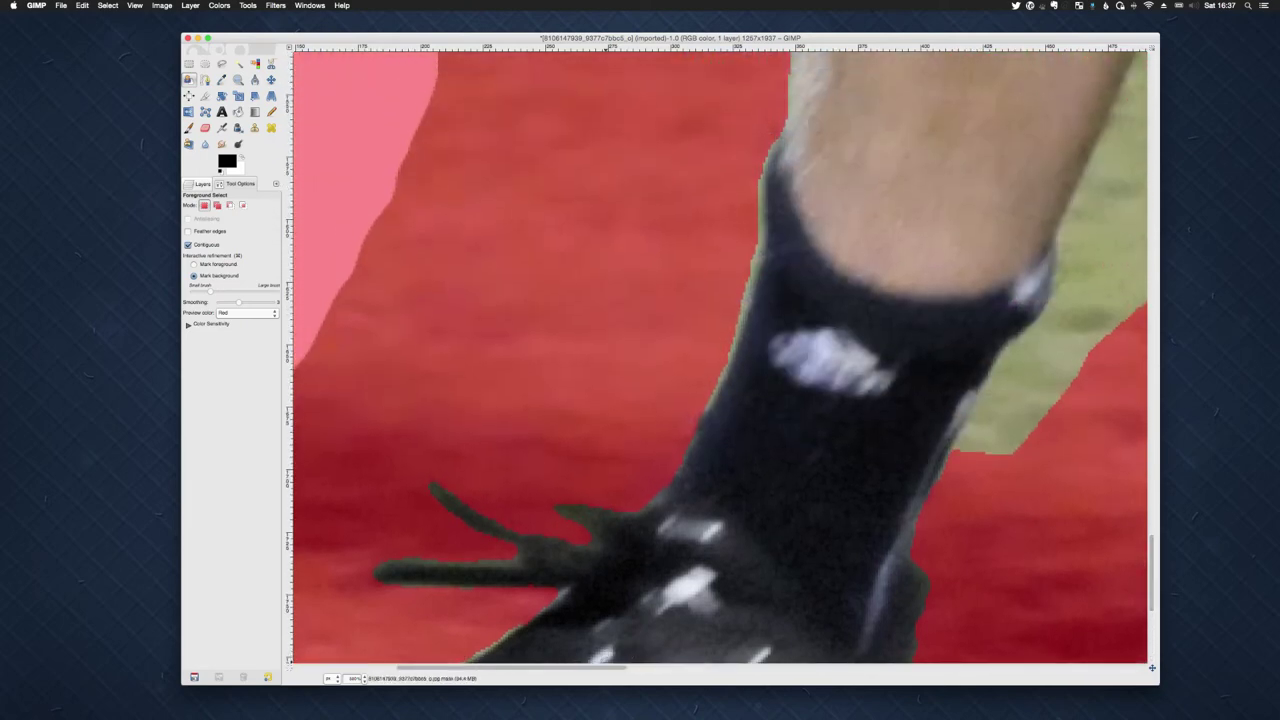
scroll(720, 356, "right", 5)
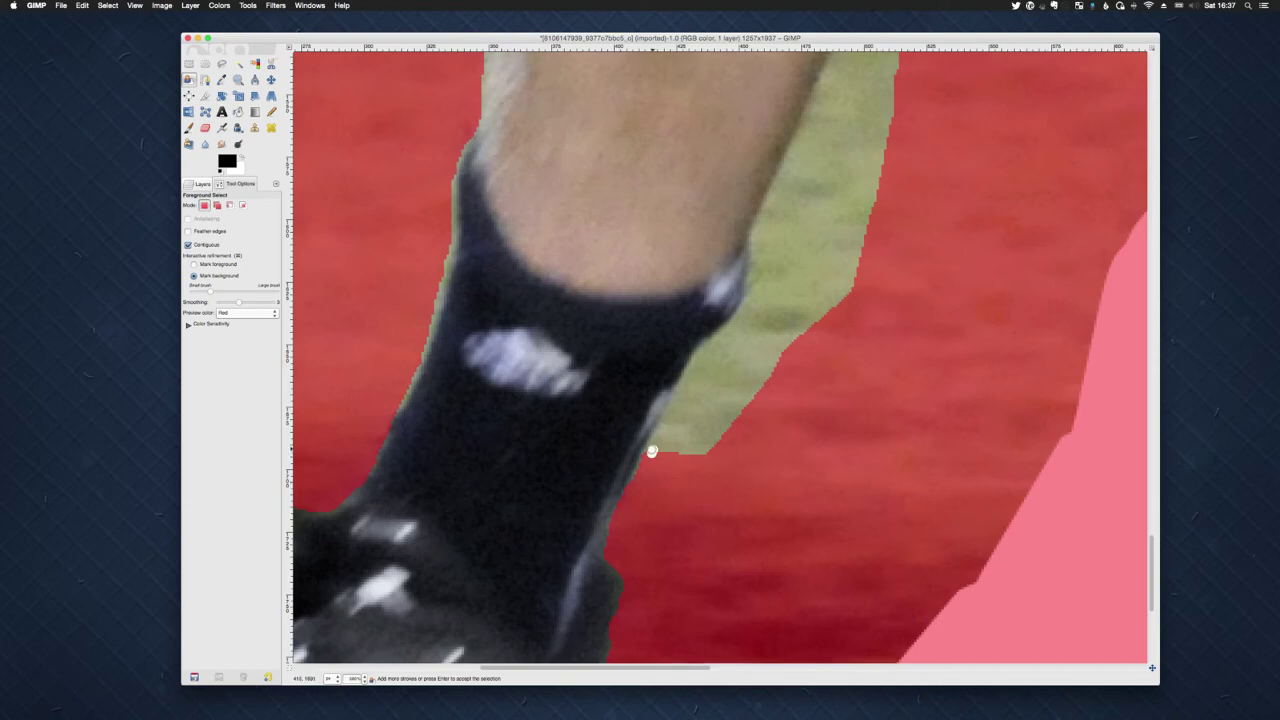
mouse_move(655, 447)
left_mouse_down()
mouse_move(705, 350)
mouse_move(750, 307)
mouse_move(759, 232)
mouse_move(835, 57)
mouse_move(941, 64)
left_mouse_up()
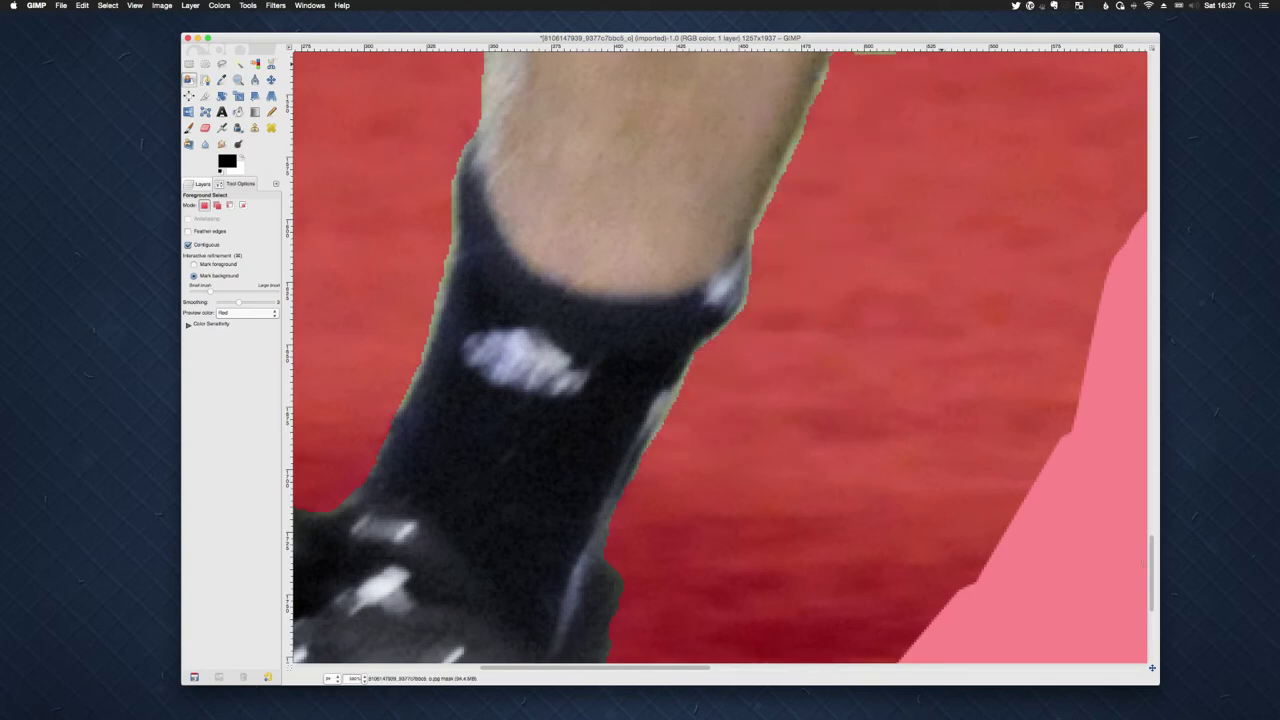
- Mark the grass between the legs as background, following the front calf and pant cuff and the underside of the other leg's pants
scroll(720, 356, "up", 10)
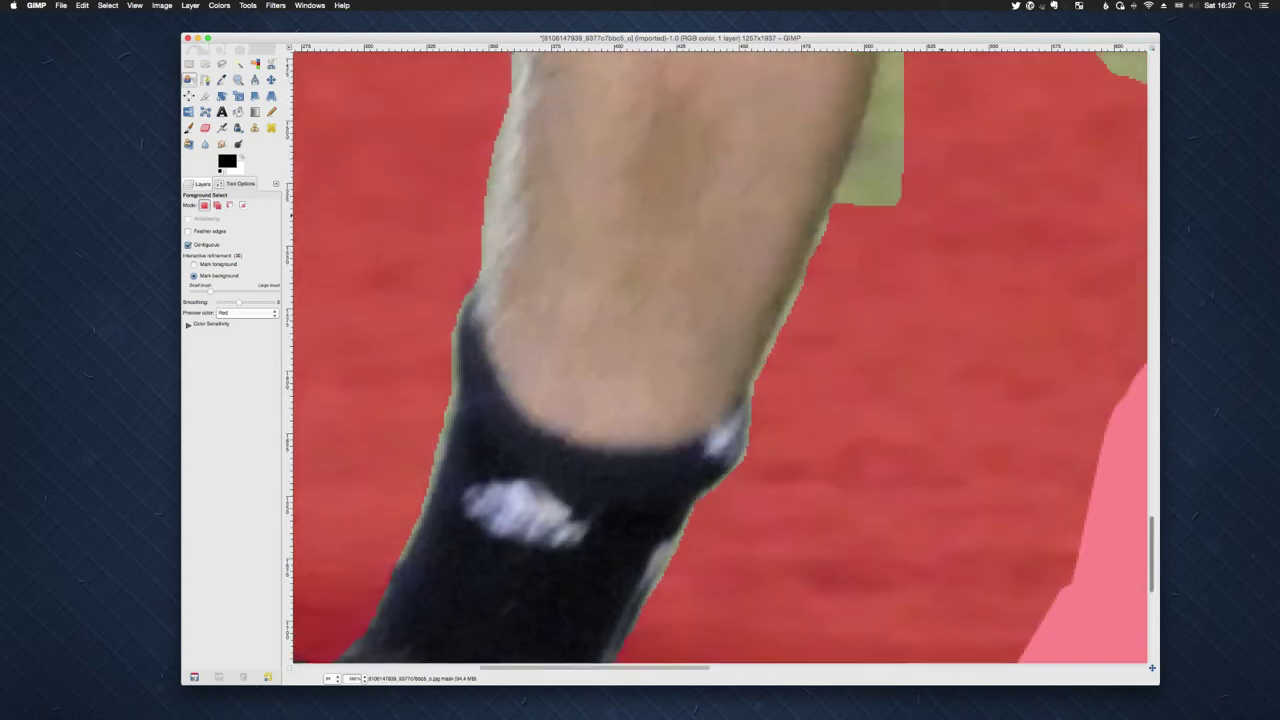
scroll(716, 358, "up", 3)
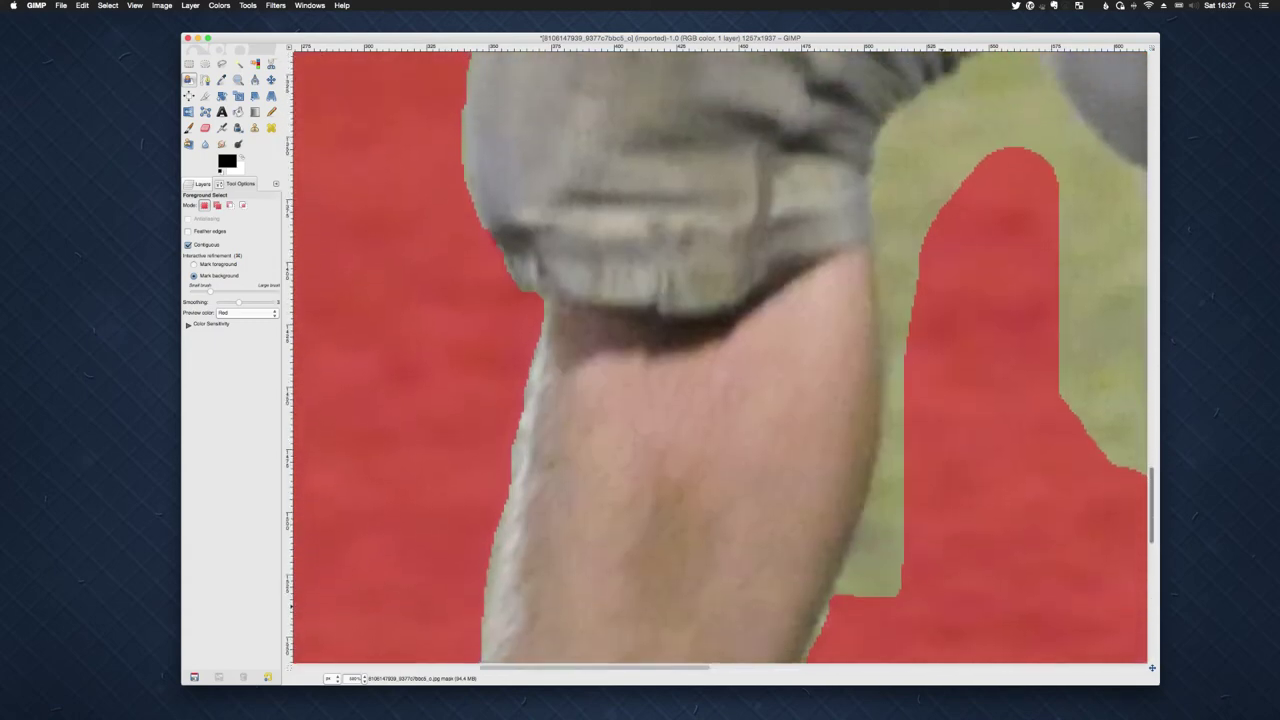
scroll(720, 357, "right", 8)
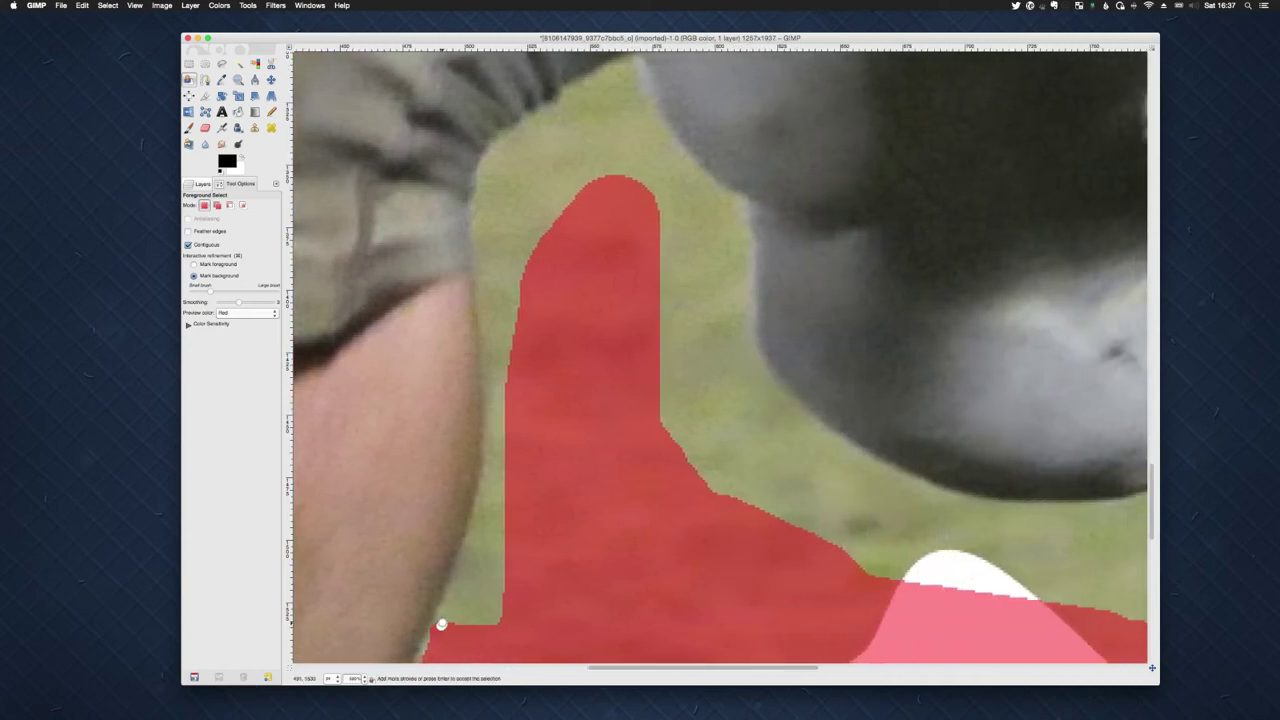
left_click_drag(445, 620, 463, 570)
mouse_move(618, 180)
left_mouse_down()
mouse_move(623, 68)
mouse_move(485, 163)
mouse_move(488, 466)
mouse_move(457, 580)
left_mouse_up()
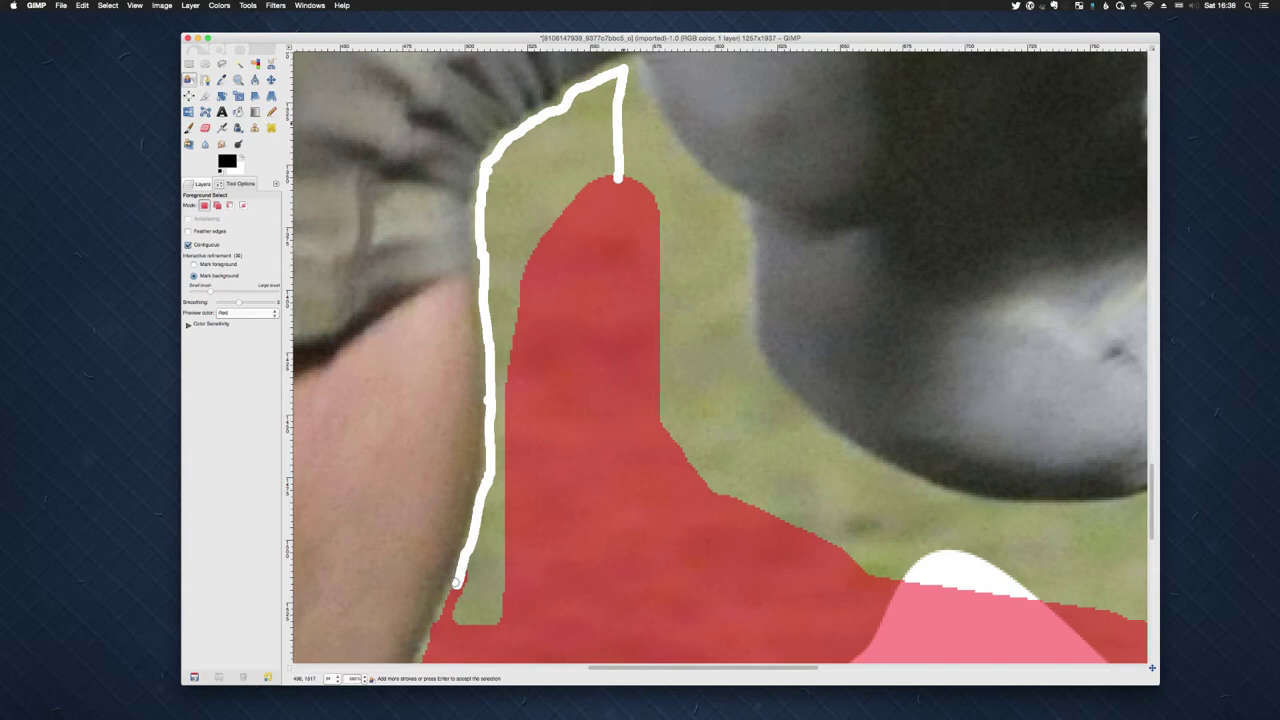
mouse_move(582, 84)
left_mouse_down()
mouse_move(630, 63)
mouse_move(652, 122)
mouse_move(641, 95)
mouse_move(682, 156)
mouse_move(742, 201)
mouse_move(749, 350)
mouse_move(773, 385)
mouse_move(751, 349)
mouse_move(816, 421)
mouse_move(923, 484)
mouse_move(1124, 507)
mouse_move(1104, 618)
left_mouse_up()
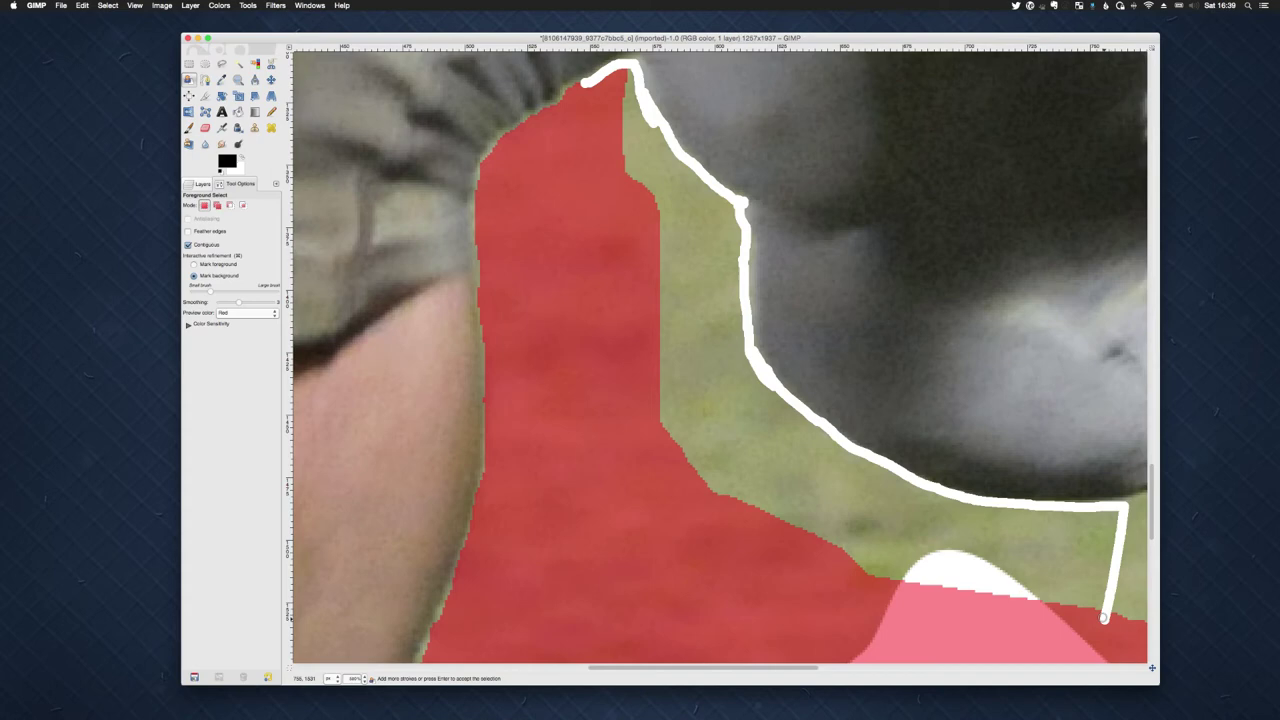
left_click_drag(1104, 618, 1104, 618)
- Mark the grass under the rear calf and sock as background, tracing around the hanging laces and clearing the small grass pocket beside them
scroll(1104, 618, "right", 2)
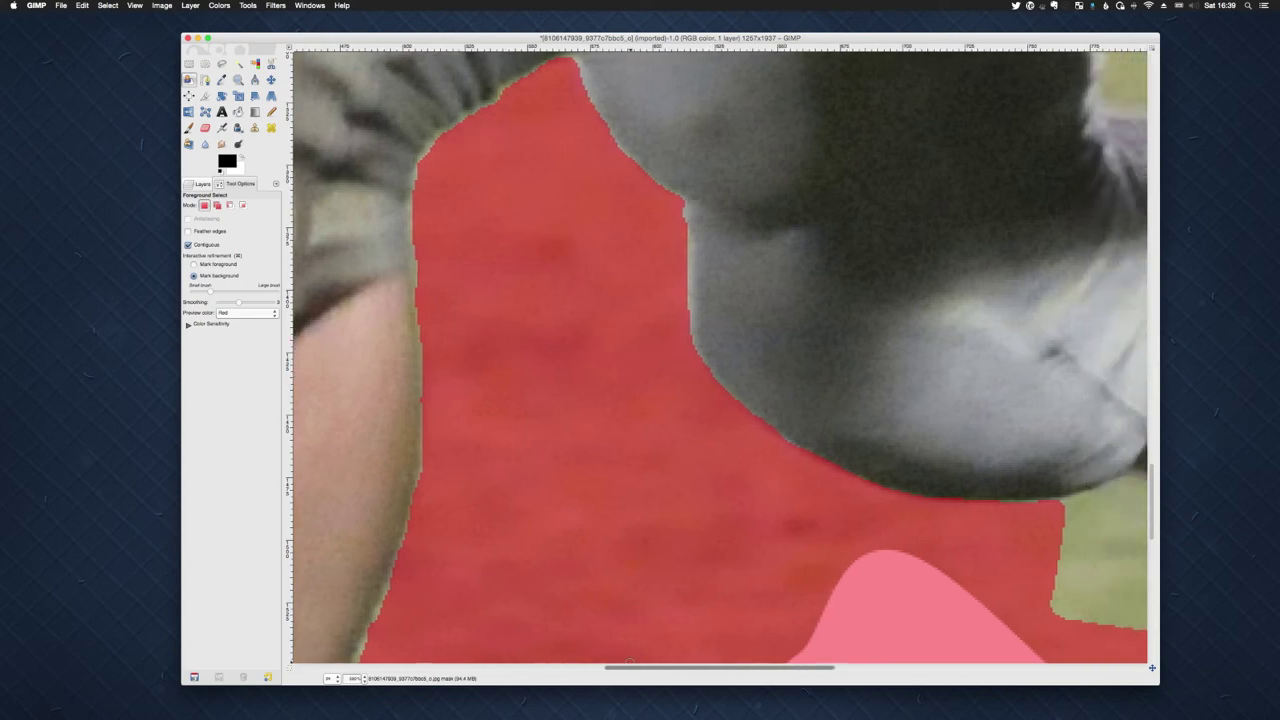
scroll(720, 357, "right", 15)
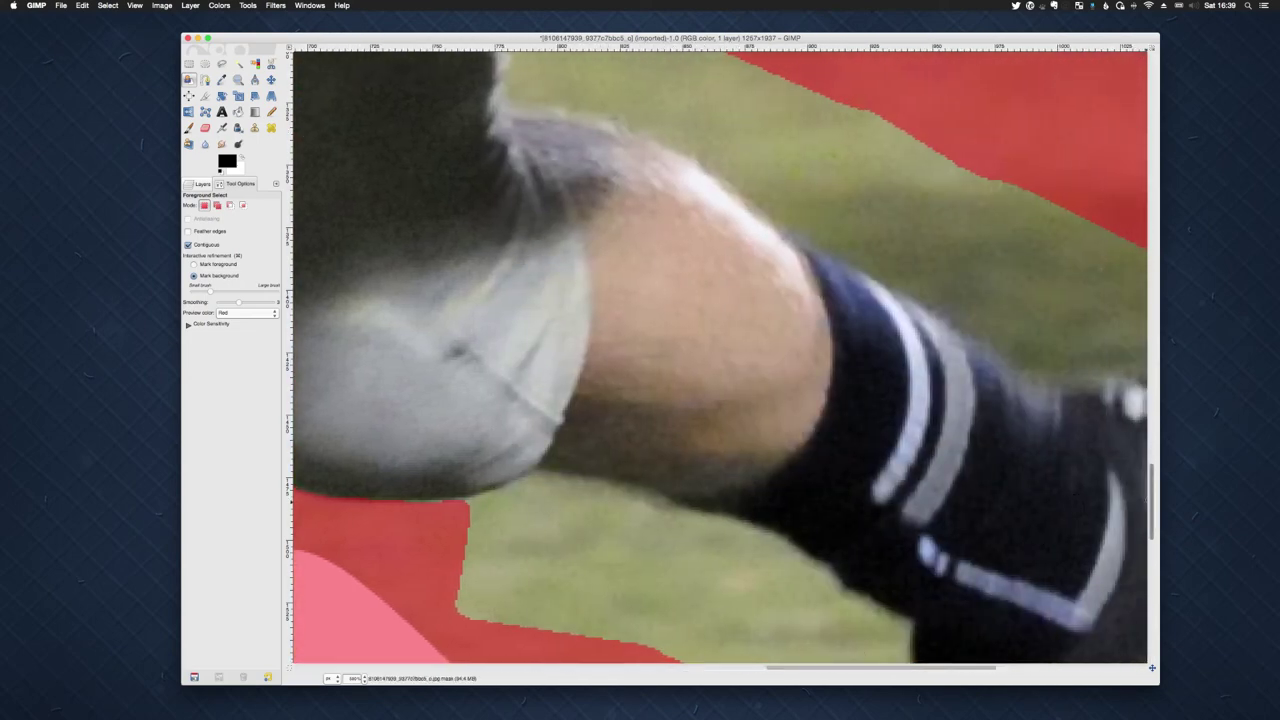
scroll(720, 357, "down", 10)
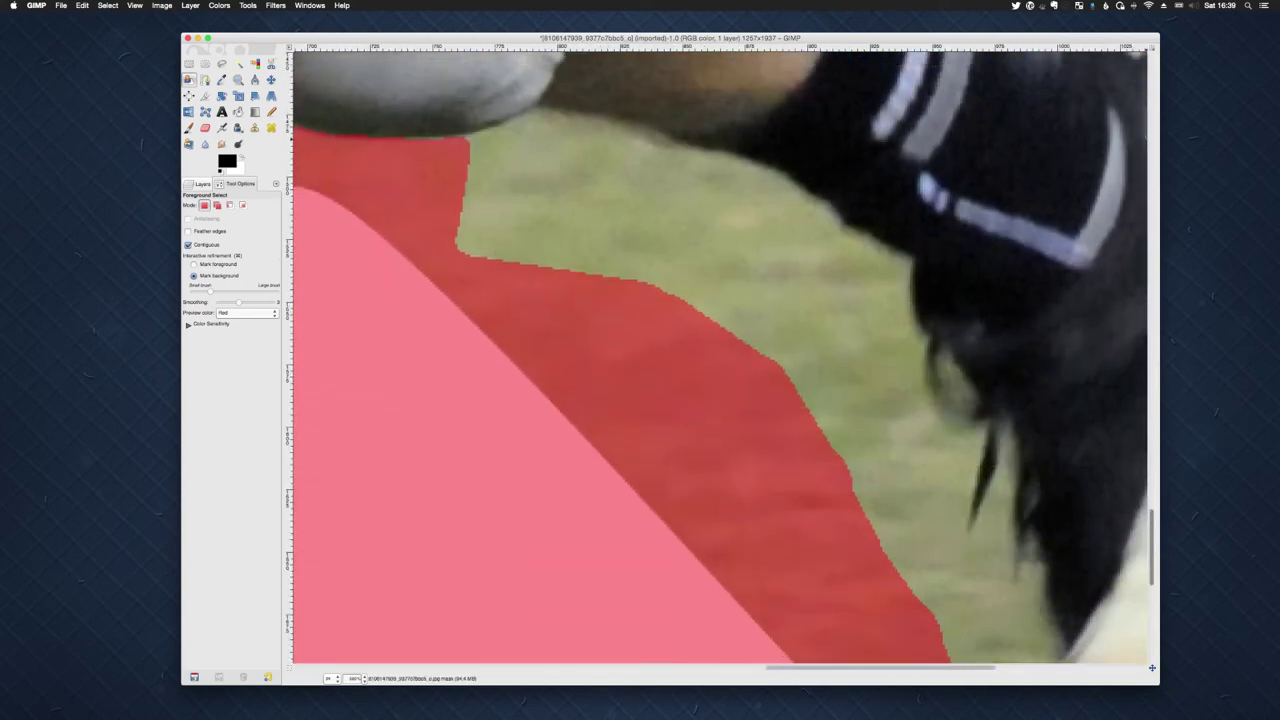
left_click_drag(462, 145, 531, 123)
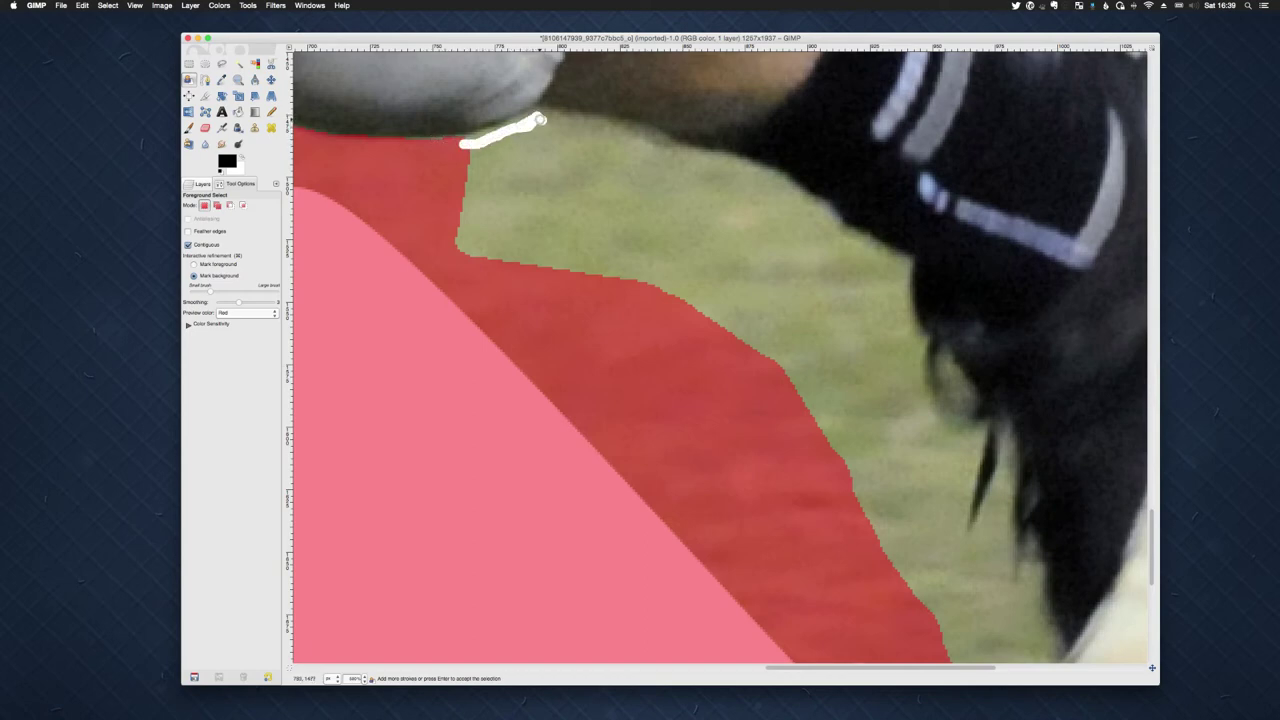
mouse_move(538, 118)
left_mouse_down()
mouse_move(741, 165)
mouse_move(902, 260)
mouse_move(902, 310)
mouse_move(925, 339)
mouse_move(921, 384)
mouse_move(822, 430)
left_mouse_up()
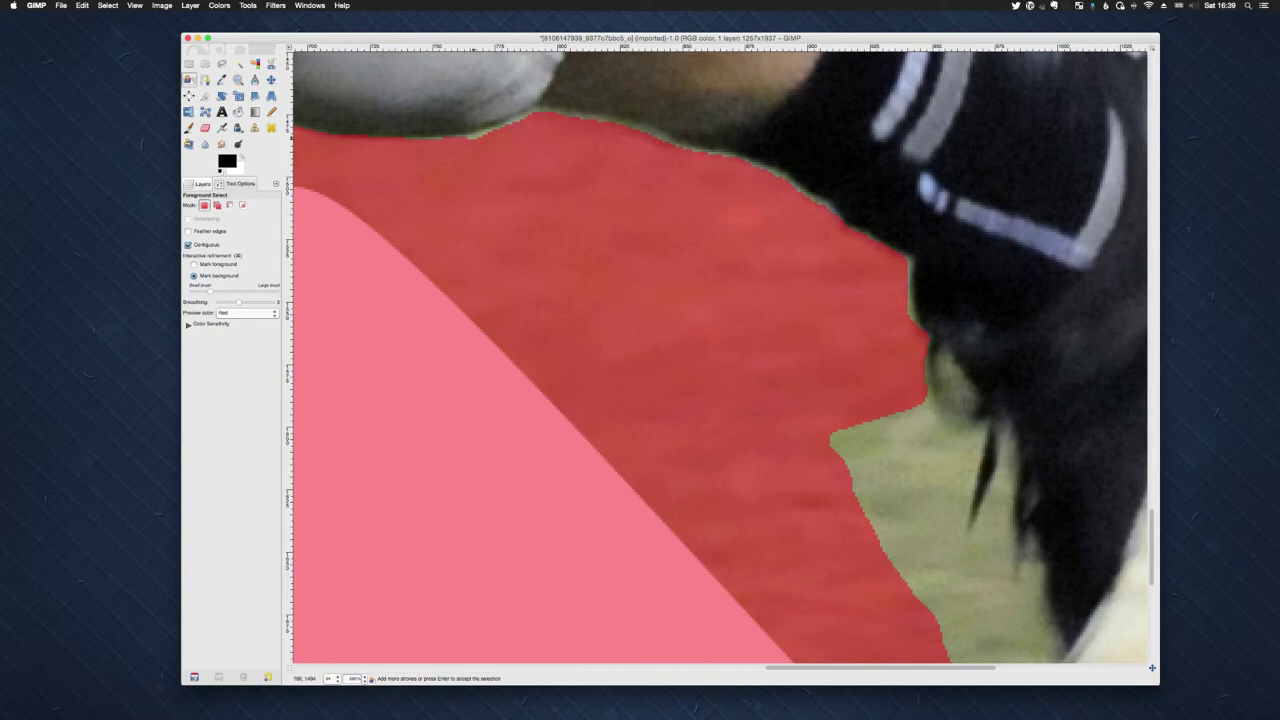
mouse_move(466, 139)
left_mouse_down()
mouse_move(540, 114)
mouse_move(627, 124)
mouse_move(785, 180)
mouse_move(900, 256)
mouse_move(925, 391)
mouse_move(952, 419)
mouse_move(978, 422)
mouse_move(960, 540)
mouse_move(982, 521)
mouse_move(1006, 425)
mouse_move(1010, 566)
mouse_move(910, 589)
mouse_move(730, 404)
left_mouse_up()
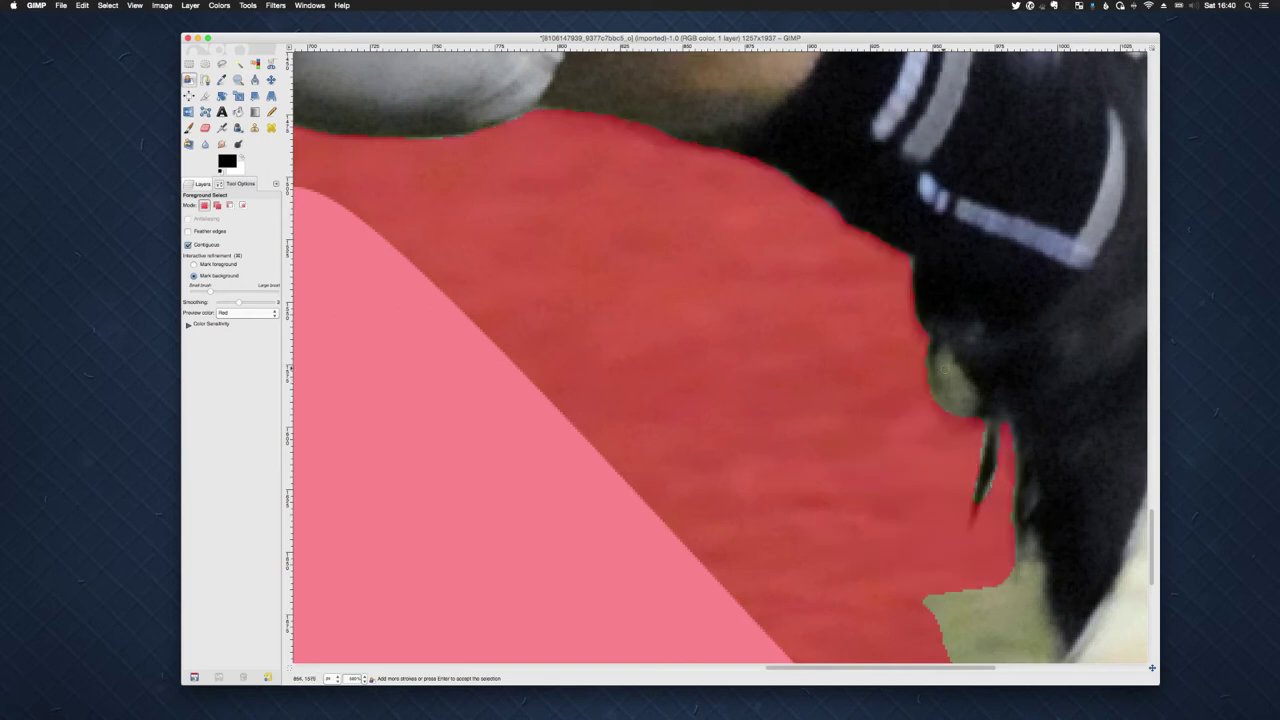
mouse_move(944, 349)
left_mouse_down()
mouse_move(945, 408)
mouse_move(965, 414)
mouse_move(976, 404)
mouse_move(950, 353)
left_mouse_up()
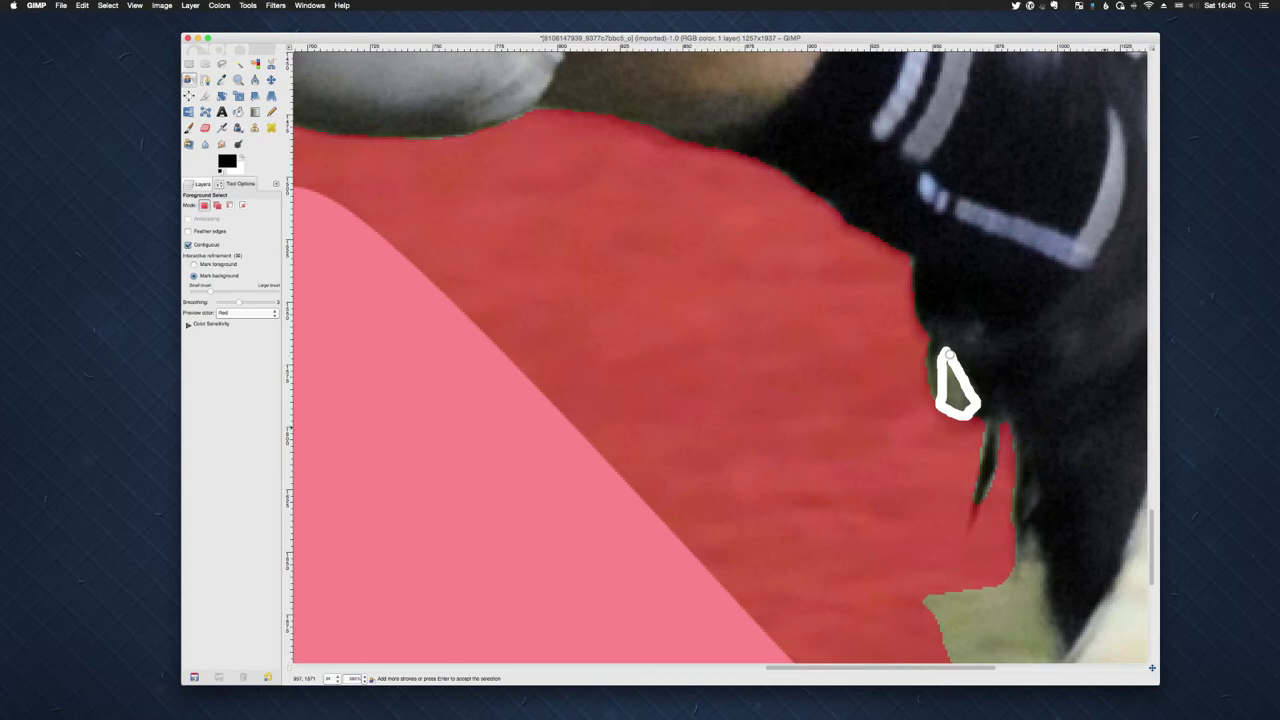
- Outline the rear shoe as background from the laces around the toe and along the sole past the lowest cleat
scroll(948, 353, "down", 5)
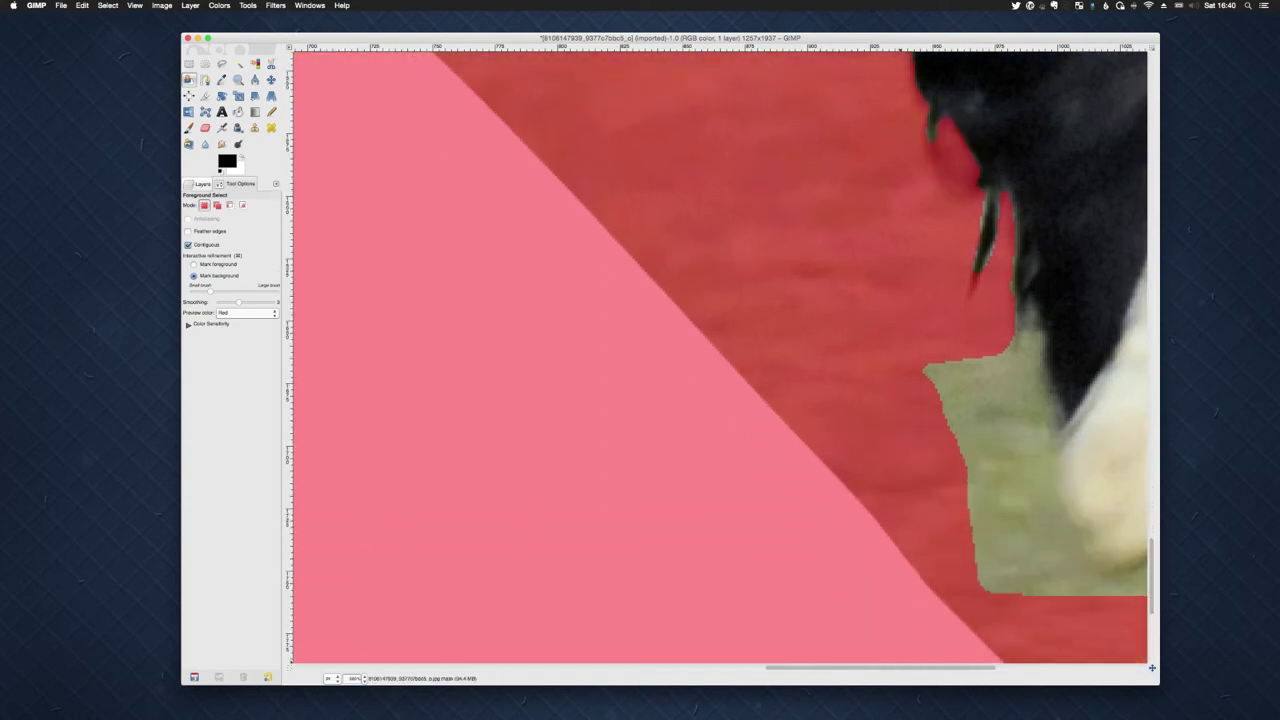
scroll(817, 333, "right", 5)
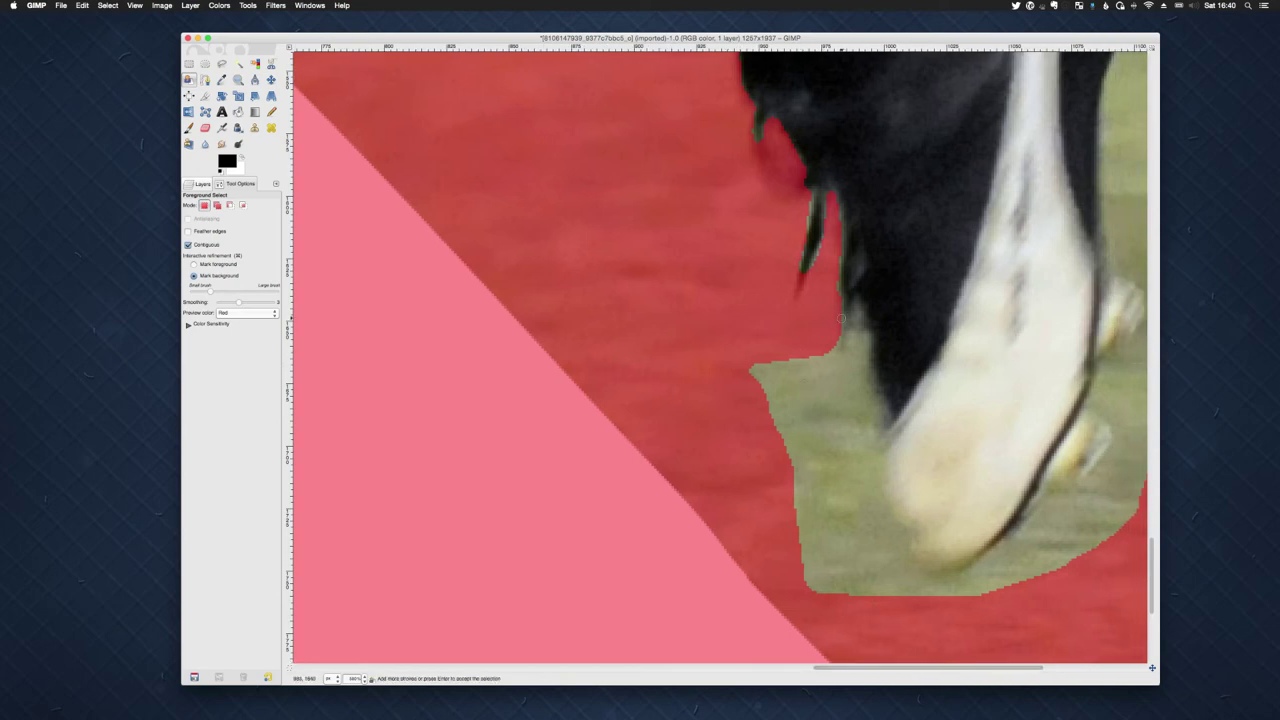
mouse_move(841, 318)
left_mouse_down()
mouse_move(841, 357)
mouse_move(860, 312)
mouse_move(863, 387)
mouse_move(877, 406)
mouse_move(867, 442)
mouse_move(879, 413)
mouse_move(875, 492)
mouse_move(912, 532)
mouse_move(902, 564)
mouse_move(984, 568)
left_mouse_up()
mouse_move(1014, 539)
left_mouse_down()
mouse_move(1120, 429)
mouse_move(1087, 404)
mouse_move(1132, 350)
left_mouse_up()
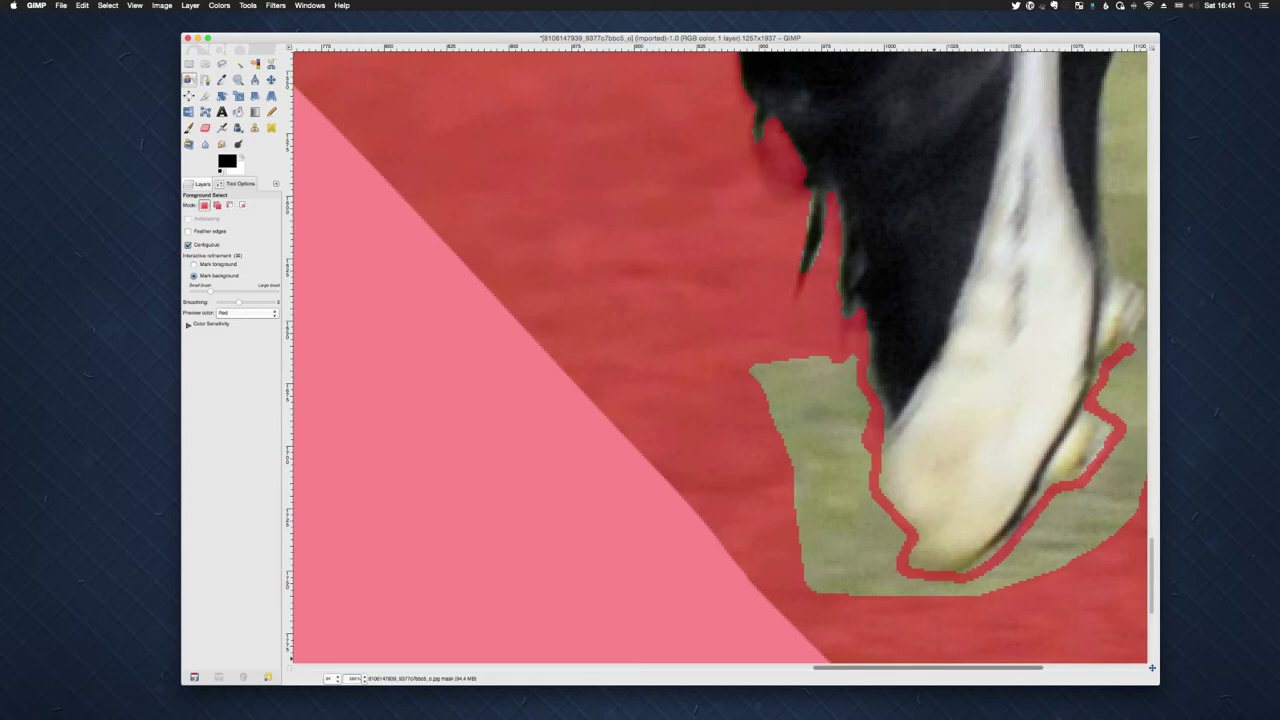
- Refine the background outline around the rear shoe's lowest cleat and extend it around the next cleat and up the sole
scroll(720, 357, "right", 5)
scroll(720, 357, "right", 5)
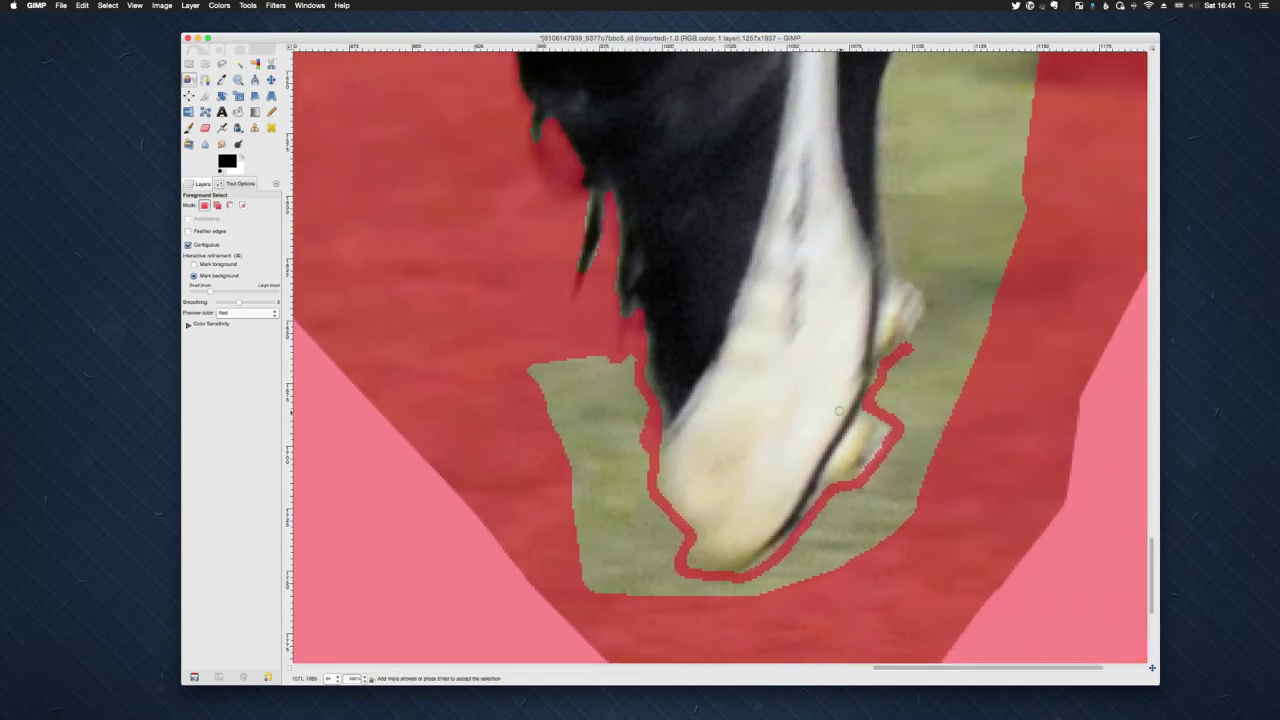
left_click_drag(884, 420, 855, 484)
mouse_move(904, 348)
left_mouse_down()
mouse_move(931, 298)
mouse_move(891, 262)
mouse_move(886, 163)
mouse_move(879, 243)
mouse_move(886, 252)
mouse_move(882, 158)
mouse_move(874, 170)
left_mouse_up()
scroll(874, 170, "up", 3)
scroll(877, 318, "up", 3)
left_click(877, 172, "shift")
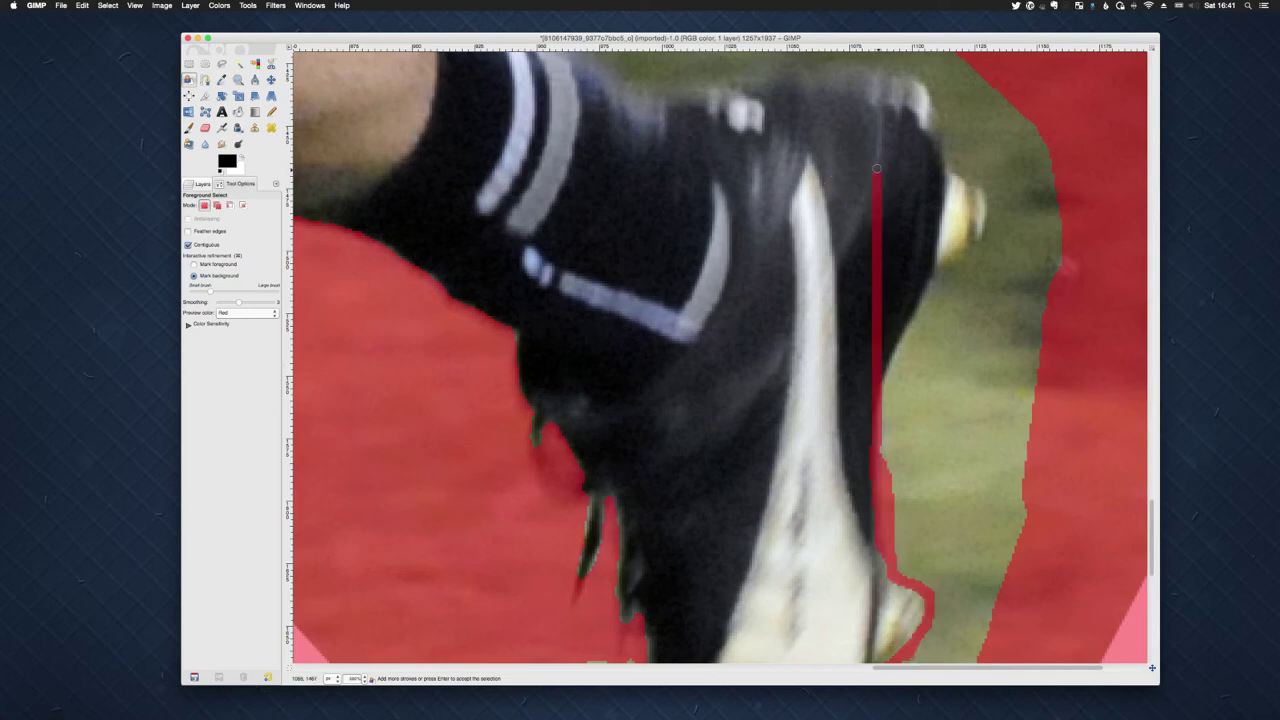
mouse_move(877, 168)
left_mouse_down()
mouse_move(868, 400)
mouse_move(881, 370)
mouse_move(864, 413)
mouse_move(864, 508)
mouse_move(881, 361)
left_mouse_up()
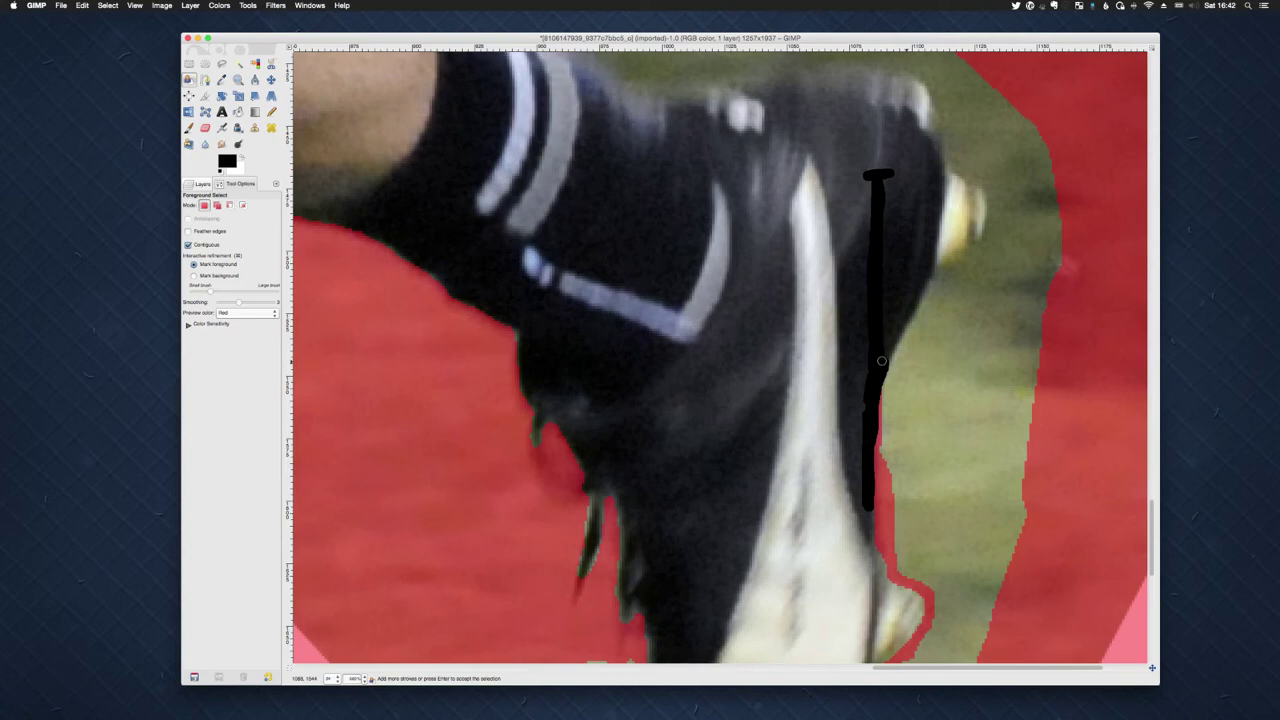
key("super+z")
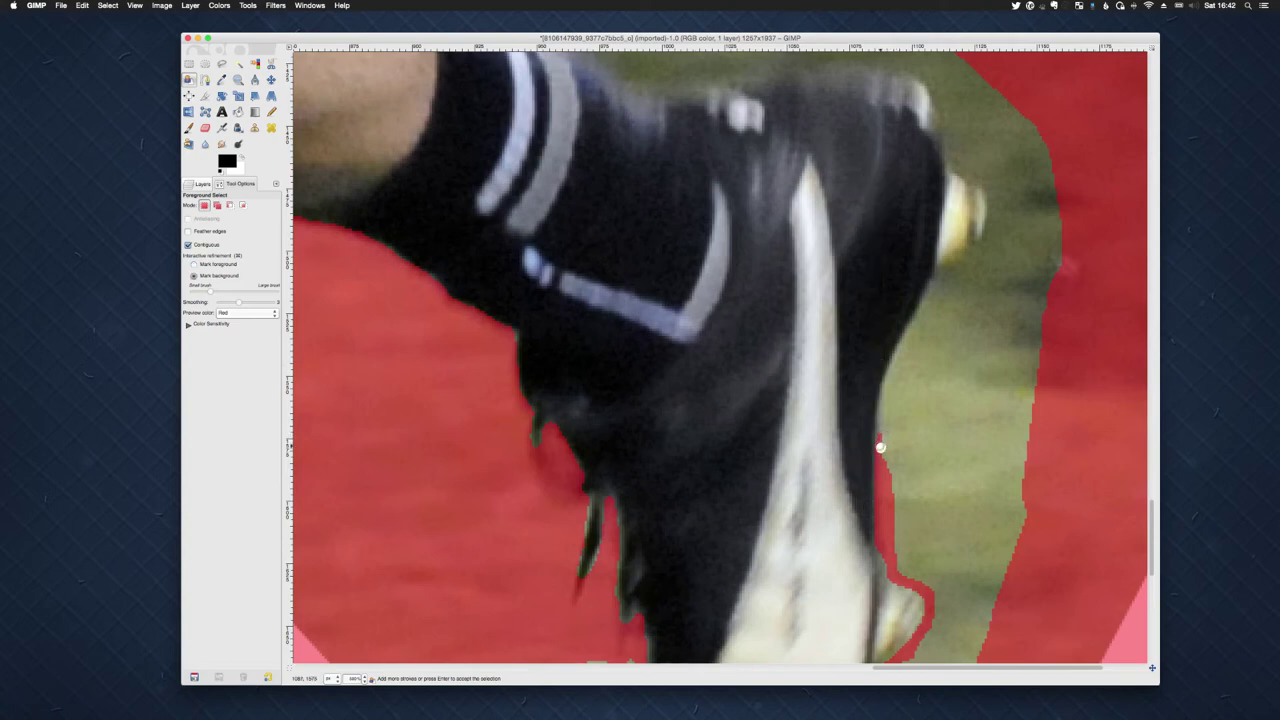
- Mark the grass behind the rear shoe's sole as background, tracing around the heel cleat and out to the already excluded area
left_click_drag(880, 447, 901, 350)
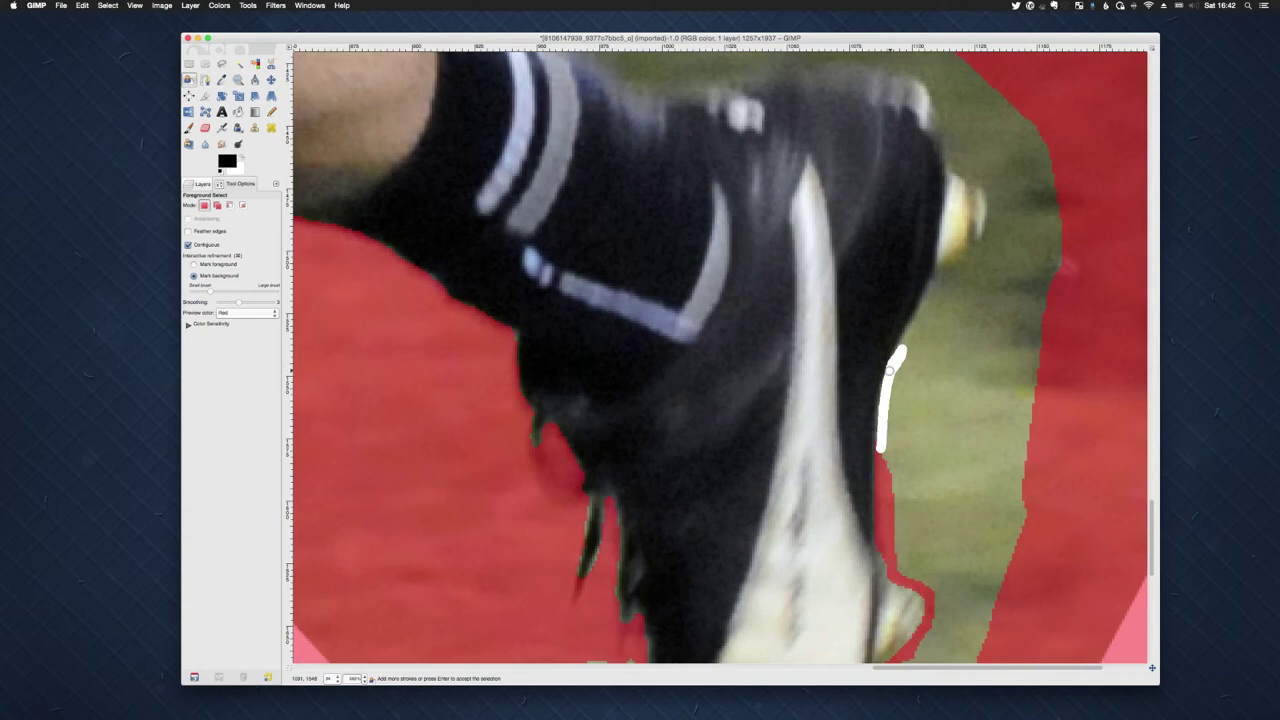
left_click_drag(890, 371, 889, 371)
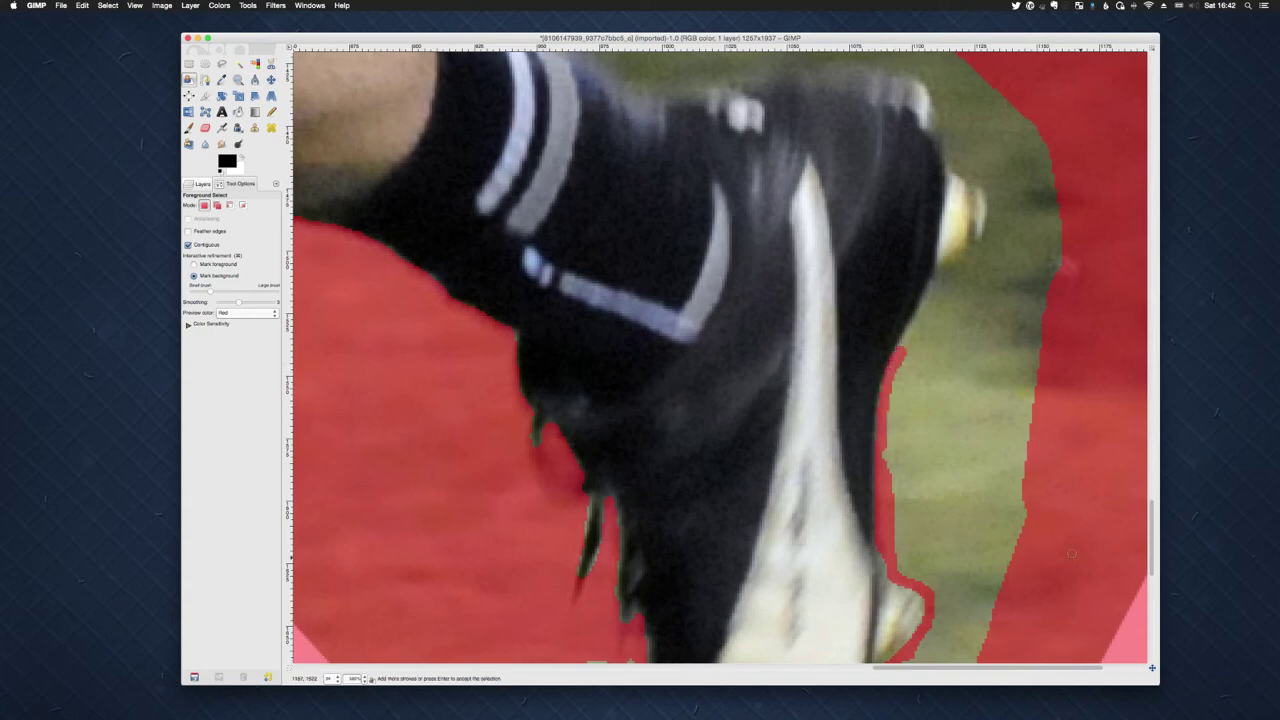
scroll(1089, 623, "right", 3)
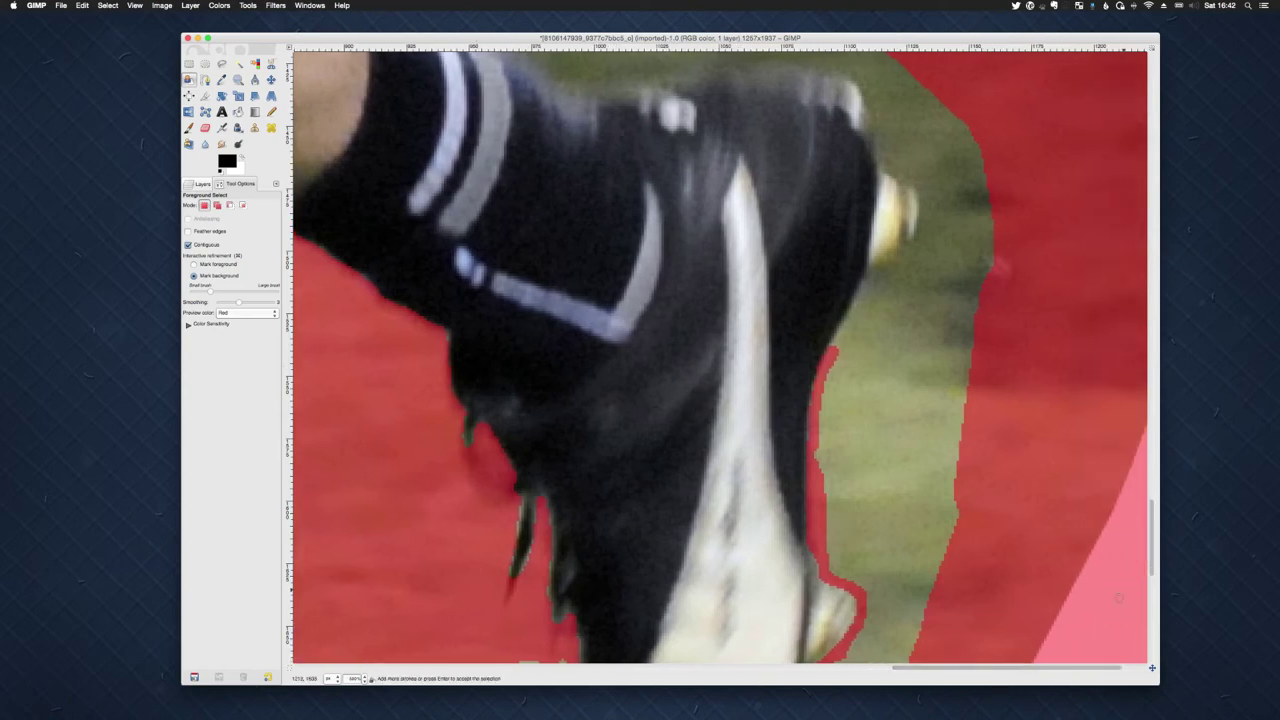
scroll(720, 356, "up", 7)
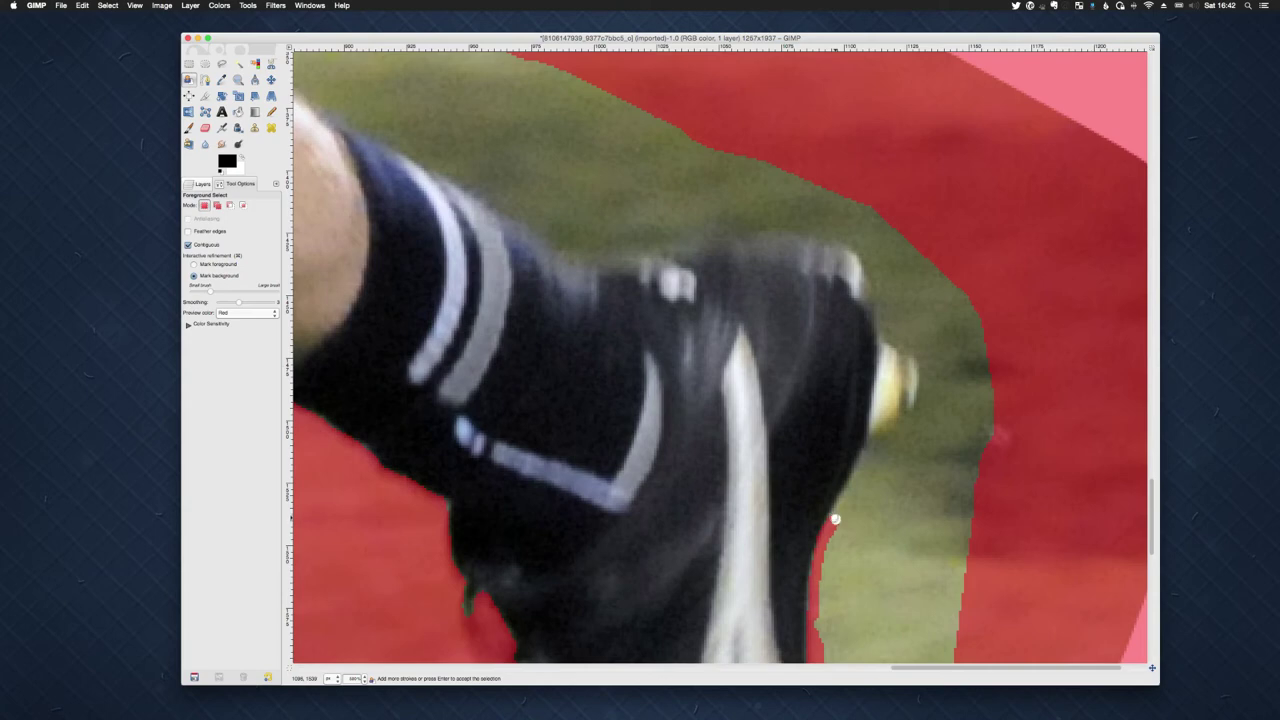
mouse_move(835, 519)
left_mouse_down()
mouse_move(872, 446)
mouse_move(924, 402)
mouse_move(921, 358)
mouse_move(886, 320)
mouse_move(912, 272)
mouse_move(958, 262)
left_mouse_up()
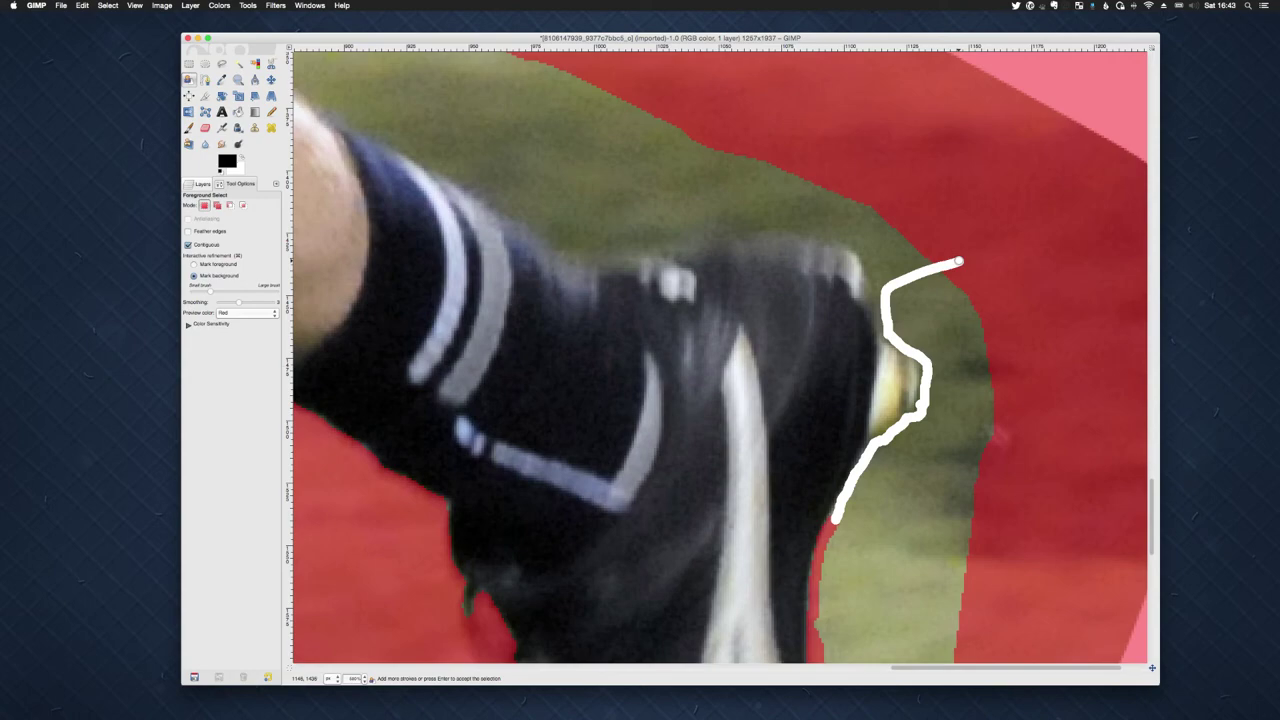
left_click_drag(958, 262, 958, 262)
scroll(720, 356, "down", 10)
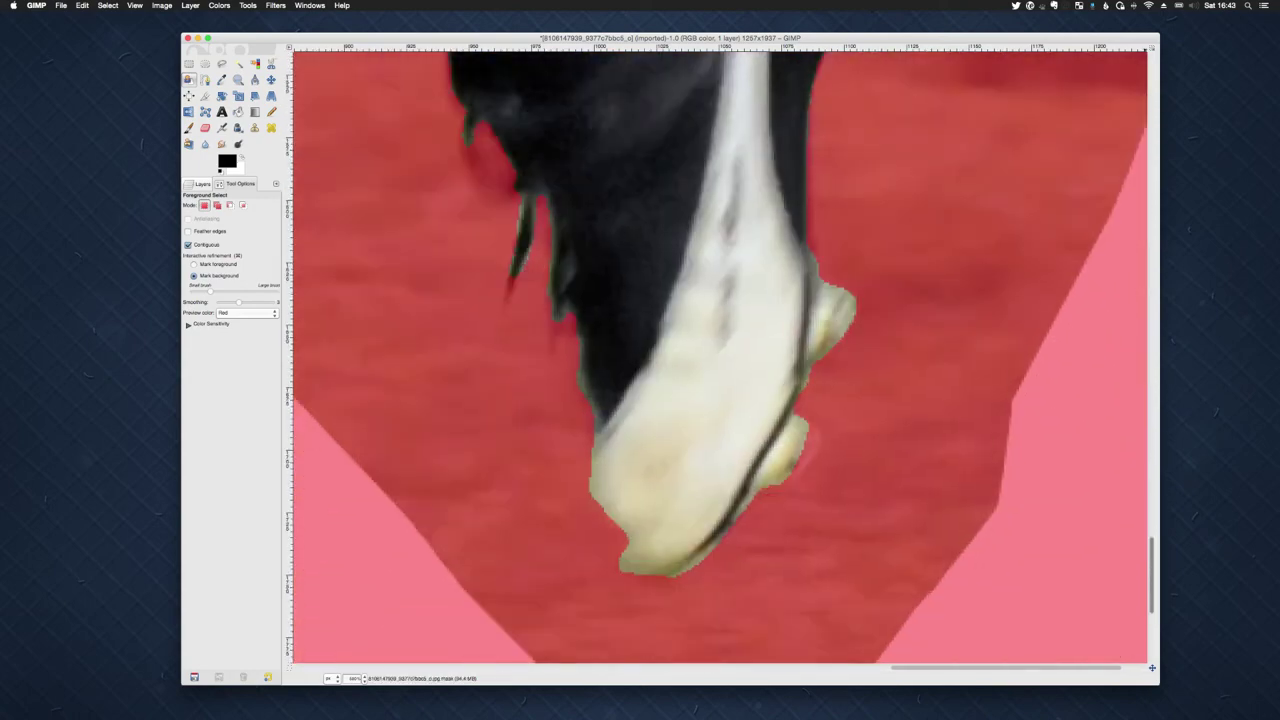
- Mark the grass above the football player's outstretched boot and striped sock, up to the knee, as background
scroll(720, 356, "down", 3)
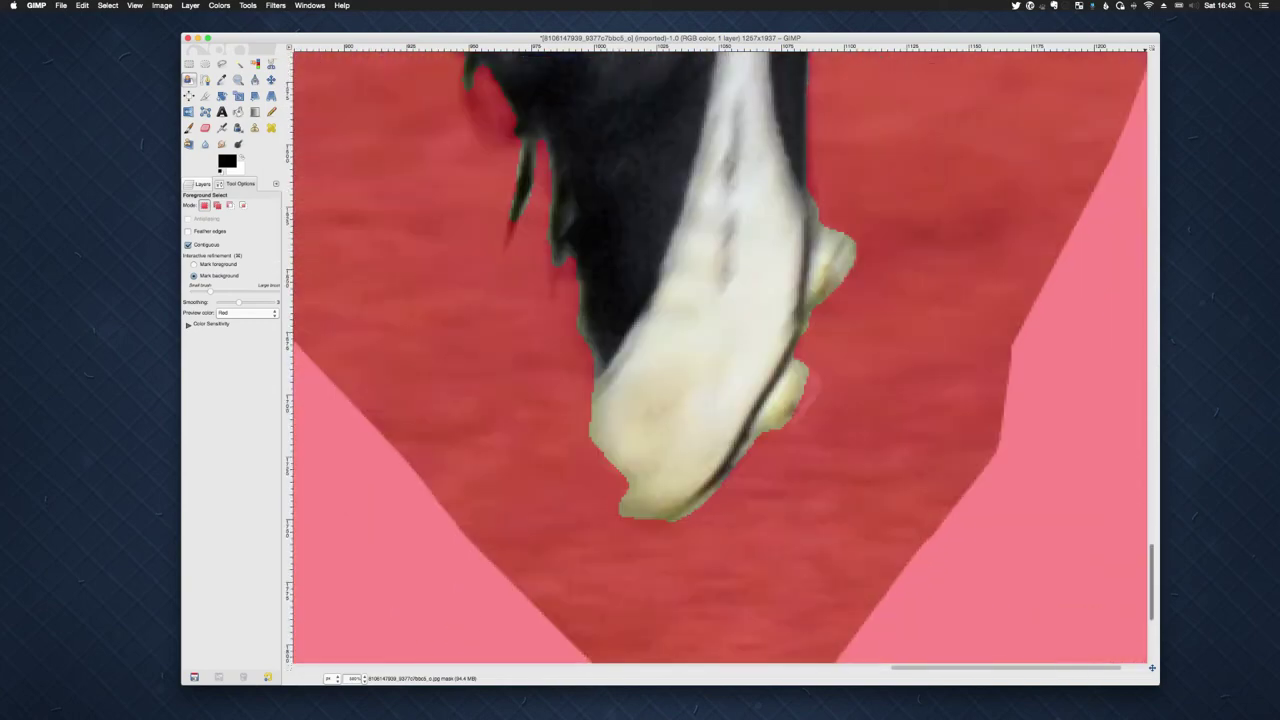
scroll(720, 356, "up", 2)
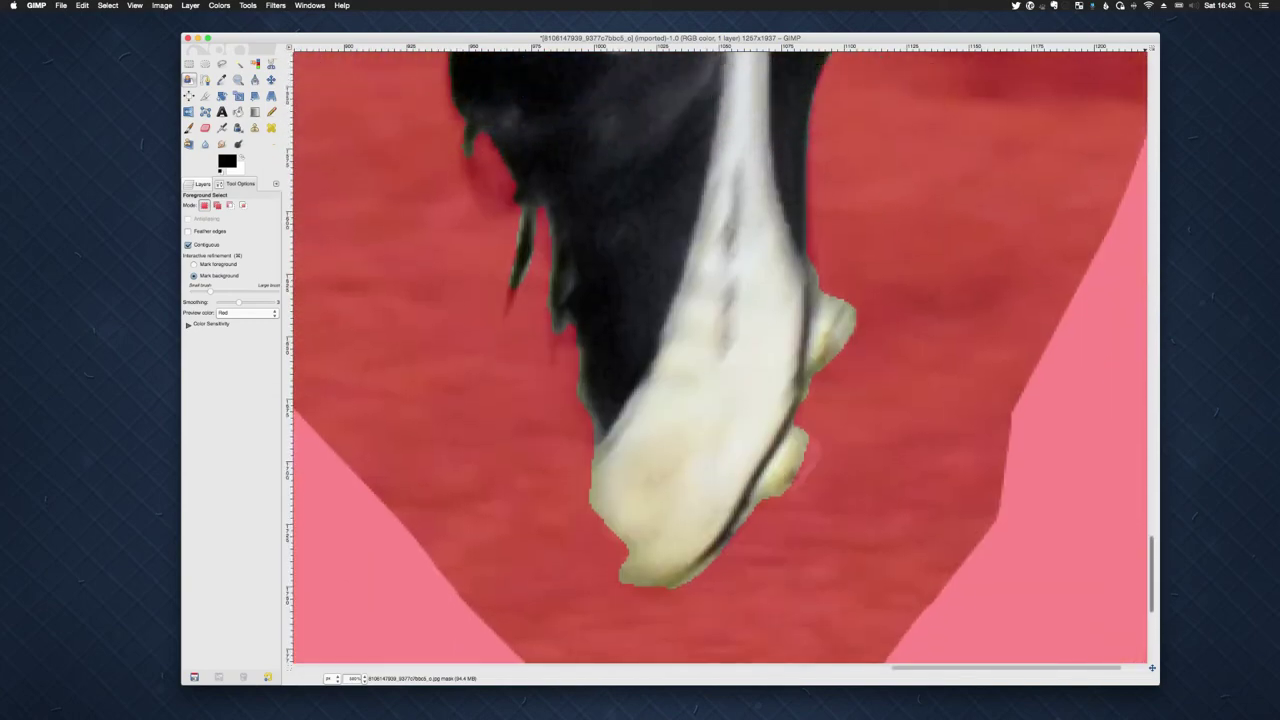
scroll(720, 356, "up", 5)
scroll(1128, 477, "up", 5)
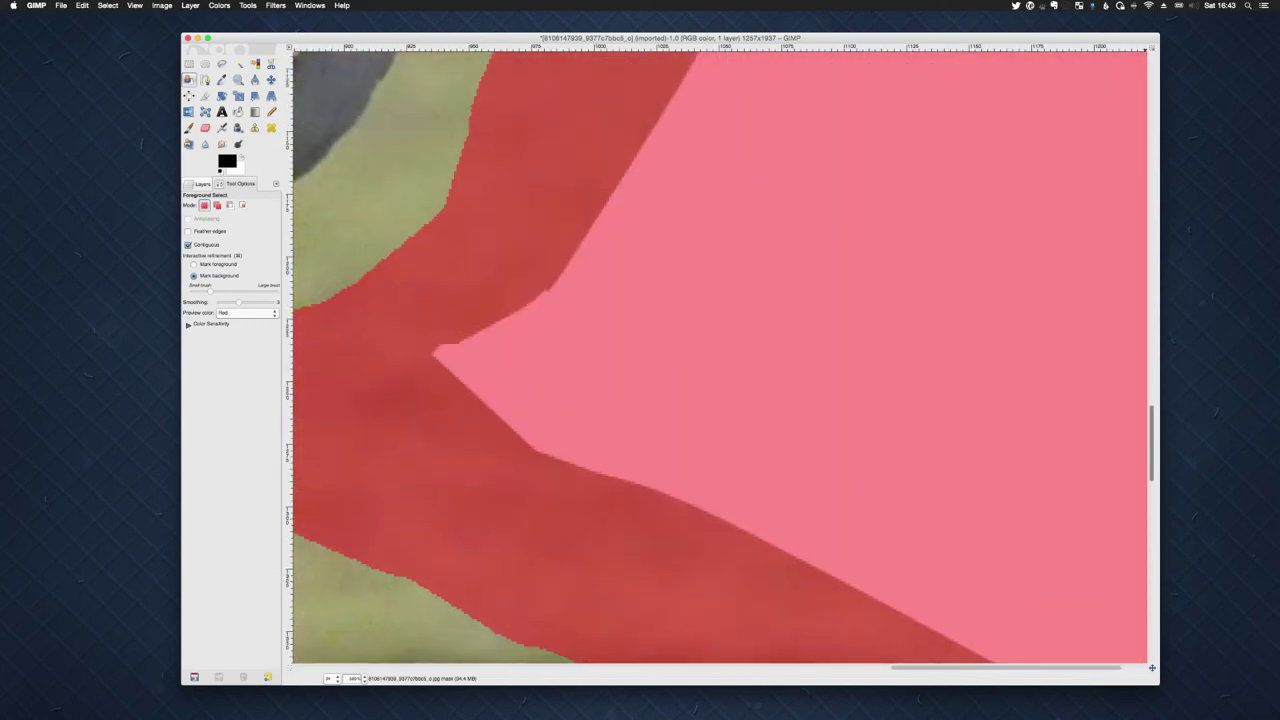
scroll(1128, 477, "down", 5)
mouse_move(888, 459)
left_mouse_down()
mouse_move(851, 403)
mouse_move(766, 382)
mouse_move(574, 404)
mouse_move(318, 260)
mouse_move(416, 170)
left_mouse_up()
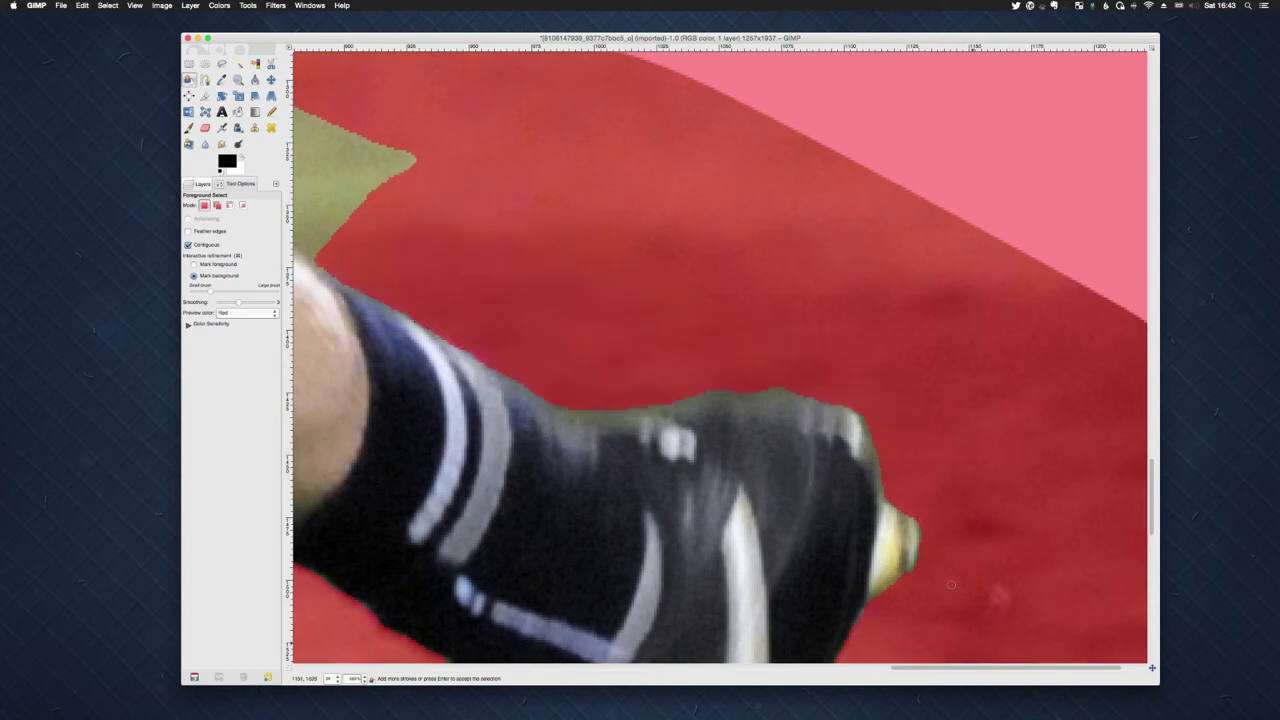
- Mark the grass notch between the knee, the thigh and the underside of the hip as background
left_click_drag(1007, 667, 885, 667)
scroll(720, 357, "right", 2)
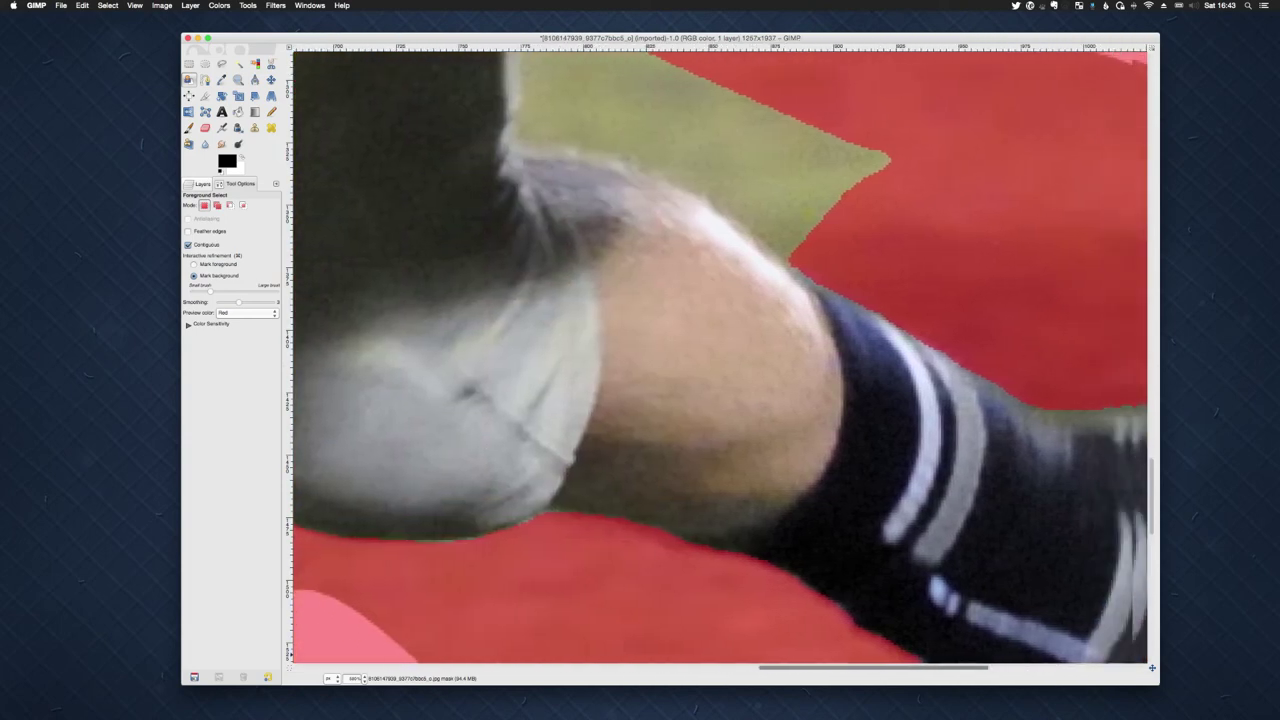
scroll(720, 357, "up", 6)
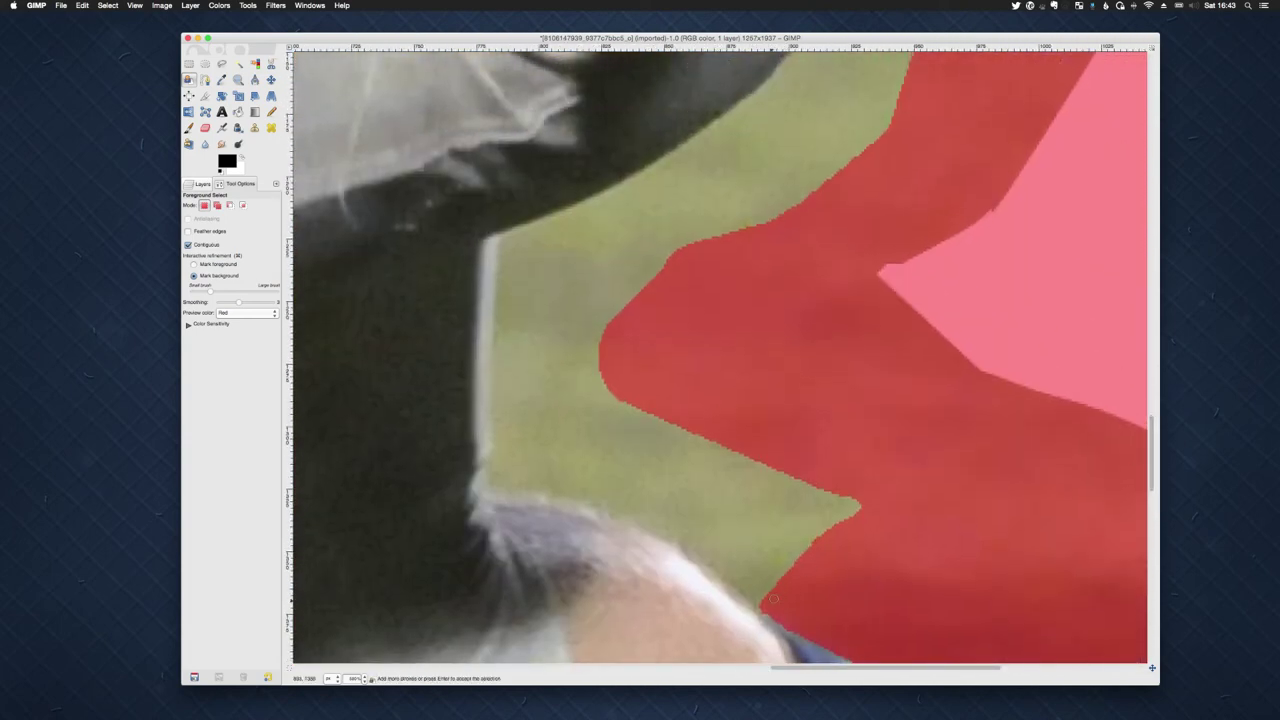
mouse_move(763, 604)
left_mouse_down()
mouse_move(670, 533)
mouse_move(500, 485)
mouse_move(494, 470)
mouse_move(508, 239)
mouse_move(590, 213)
mouse_move(679, 269)
left_mouse_up()
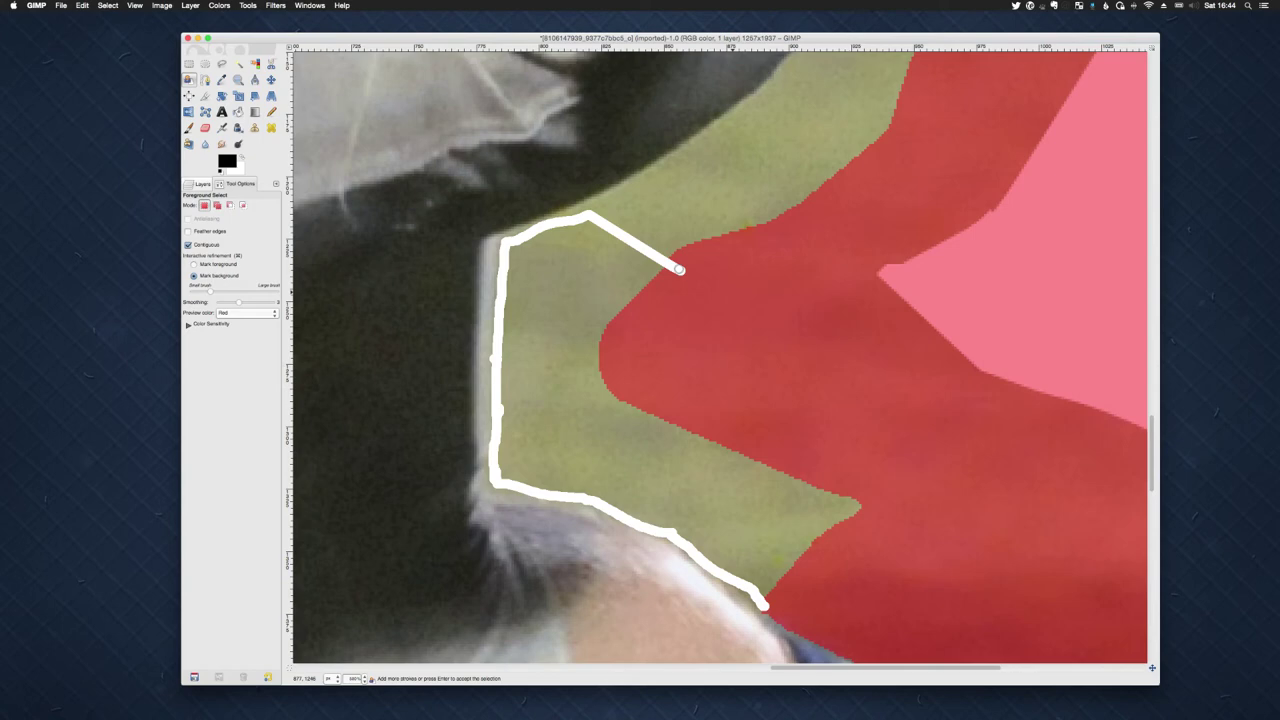
mouse_move(506, 237)
left_mouse_down()
mouse_move(659, 170)
mouse_move(529, 226)
left_mouse_up()
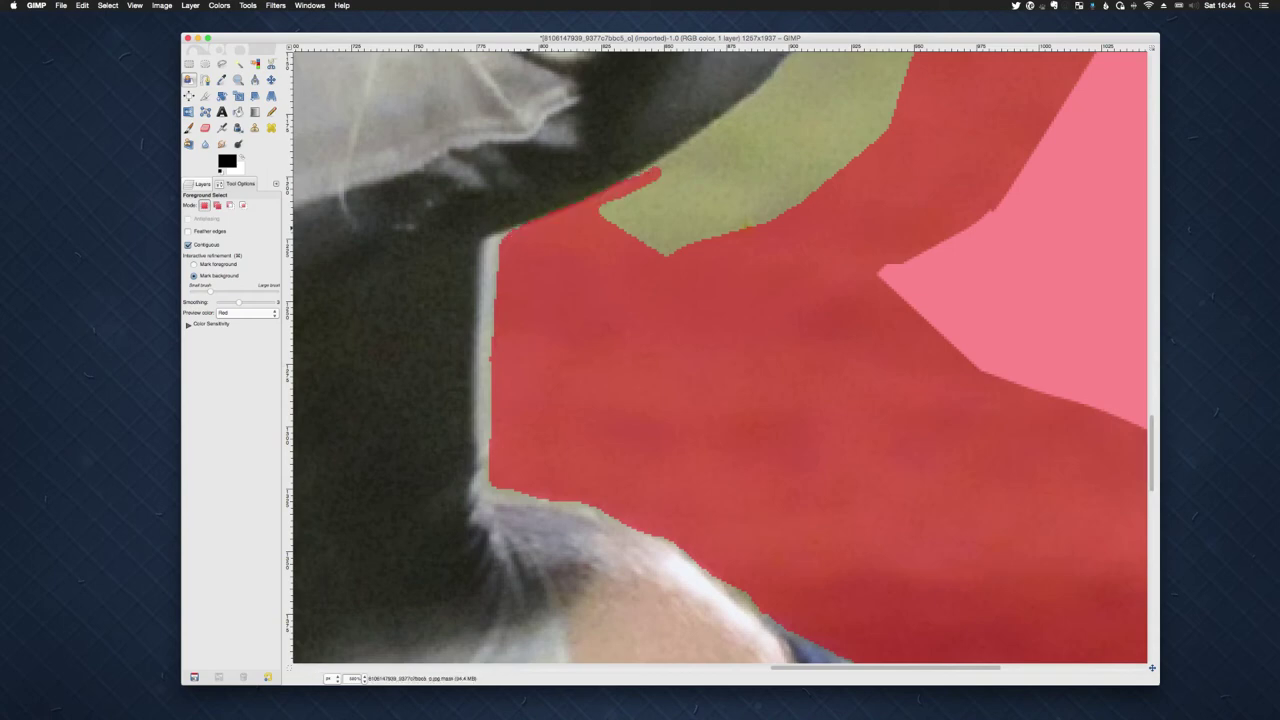
- Mark the grass along the curved grey outer edge of the player's trousers as background, up to just below the waistband
scroll(720, 360, "up", 4)
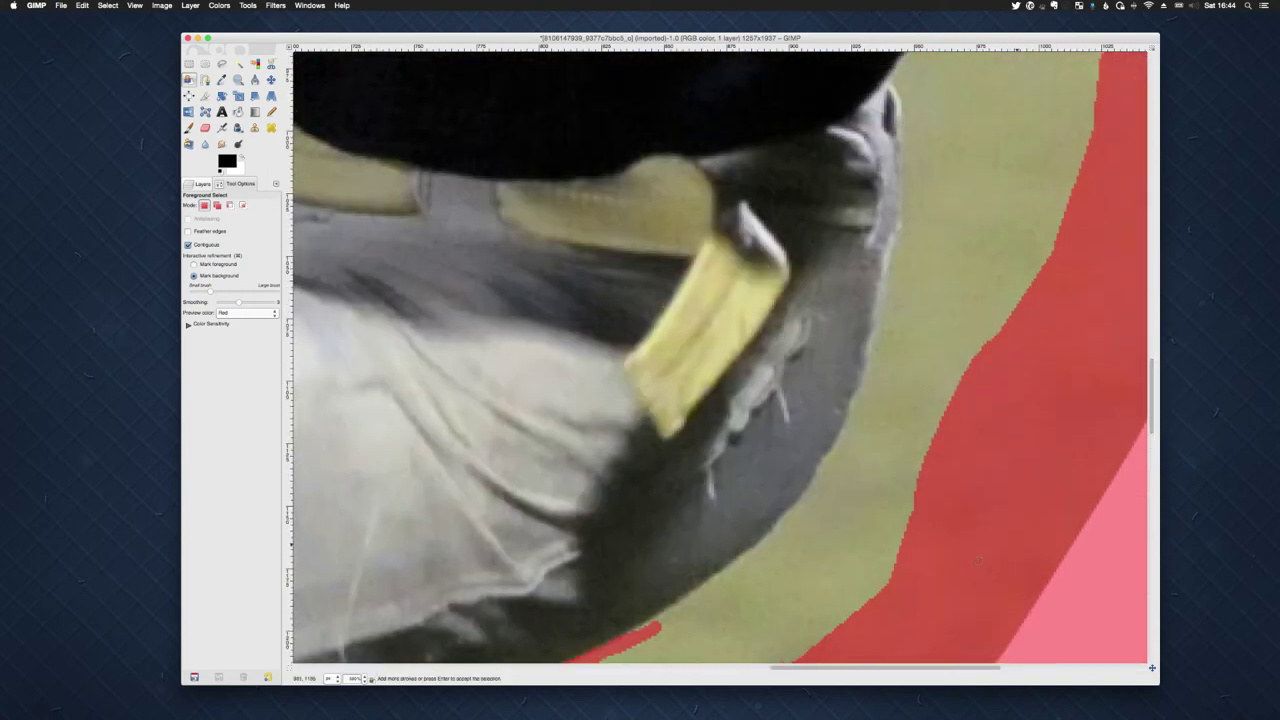
scroll(1083, 433, "down", 3)
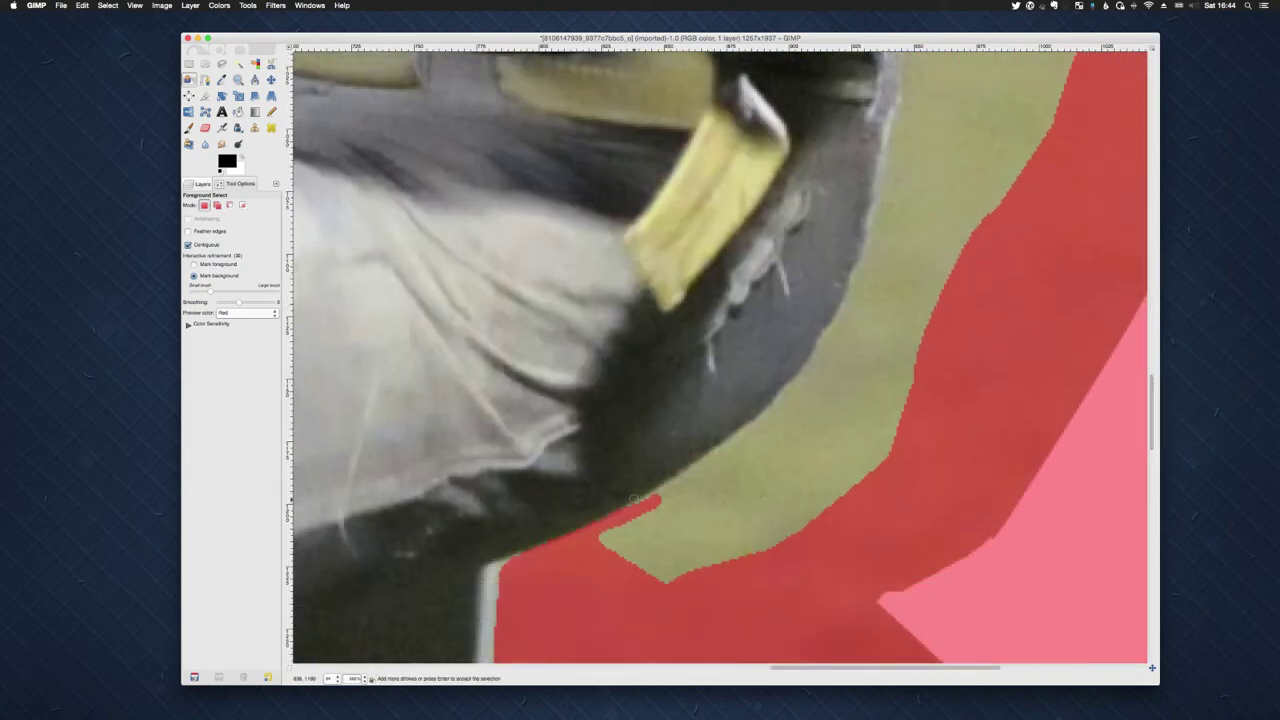
mouse_move(624, 512)
left_mouse_down()
mouse_move(704, 465)
mouse_move(804, 372)
mouse_move(866, 254)
mouse_move(895, 133)
mouse_move(915, 118)
mouse_move(1040, 188)
left_mouse_up()
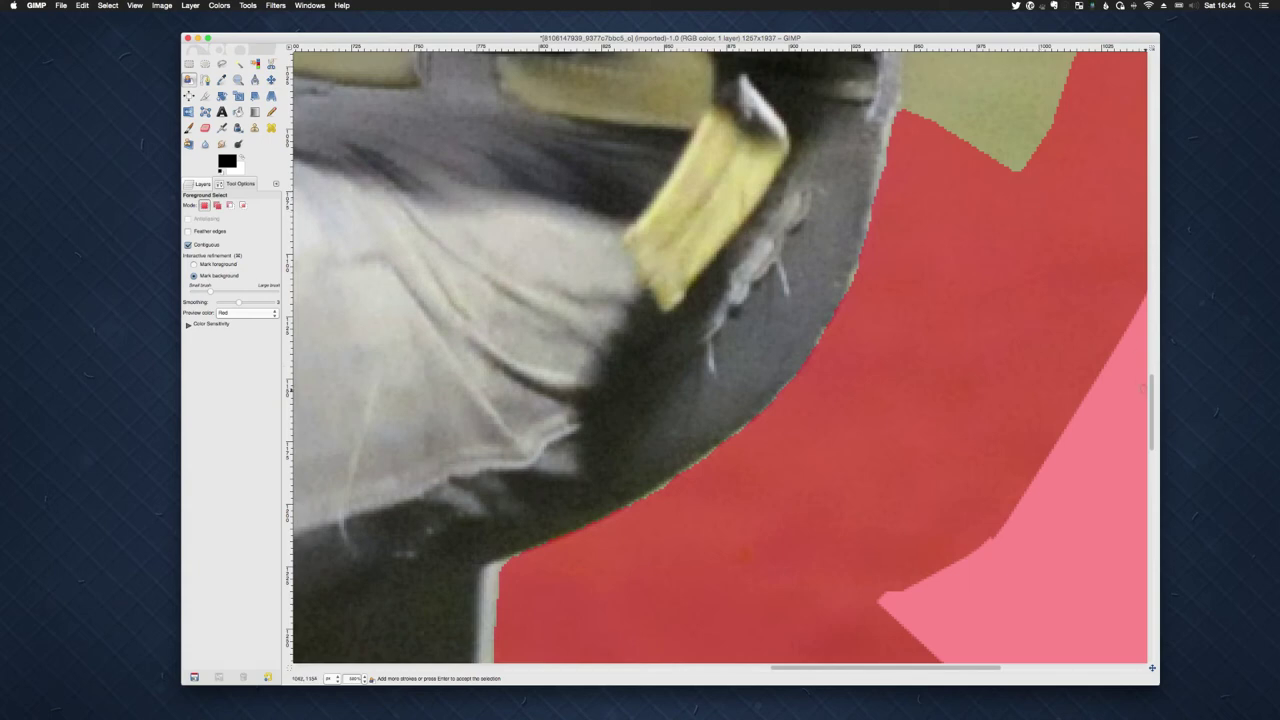
- Mark a background strip beside the trousers' waistband up to the black jersey, and restore the waistband's light edge as foreground
scroll(717, 357, "up", 10)
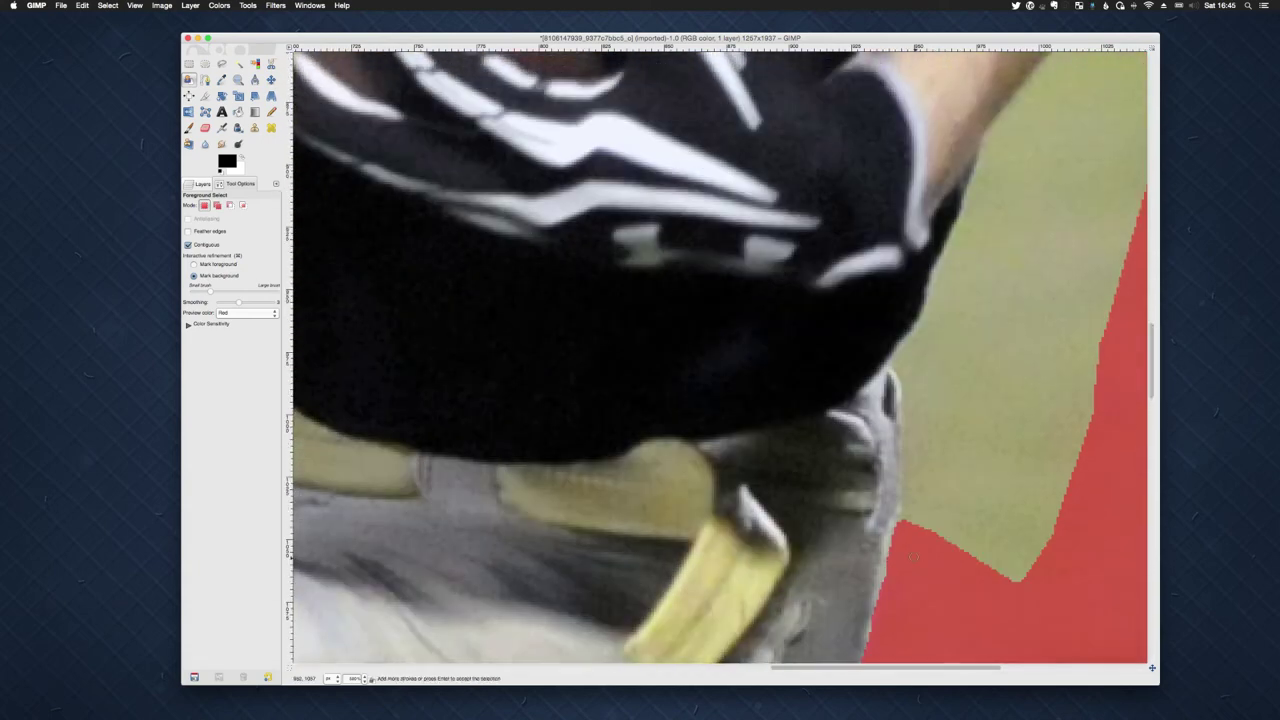
mouse_move(904, 522)
left_mouse_down()
mouse_move(910, 392)
mouse_move(898, 366)
left_mouse_up()
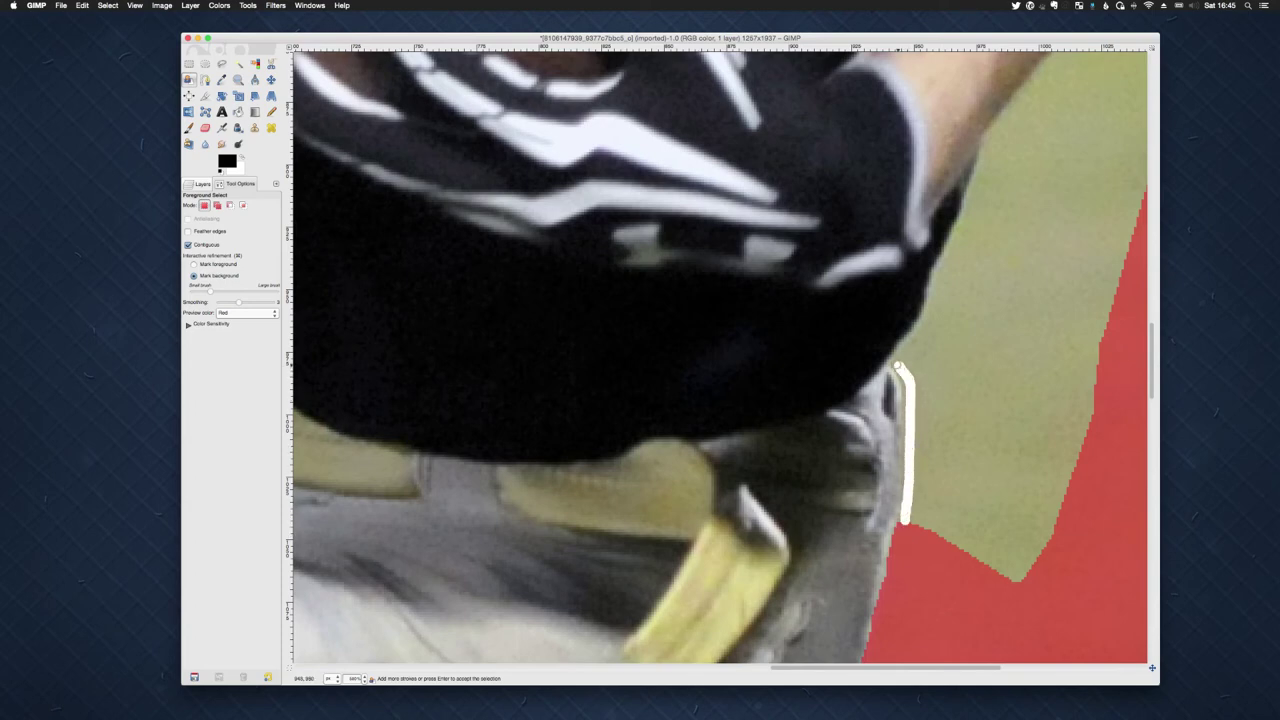
scroll(898, 366, "down", 4)
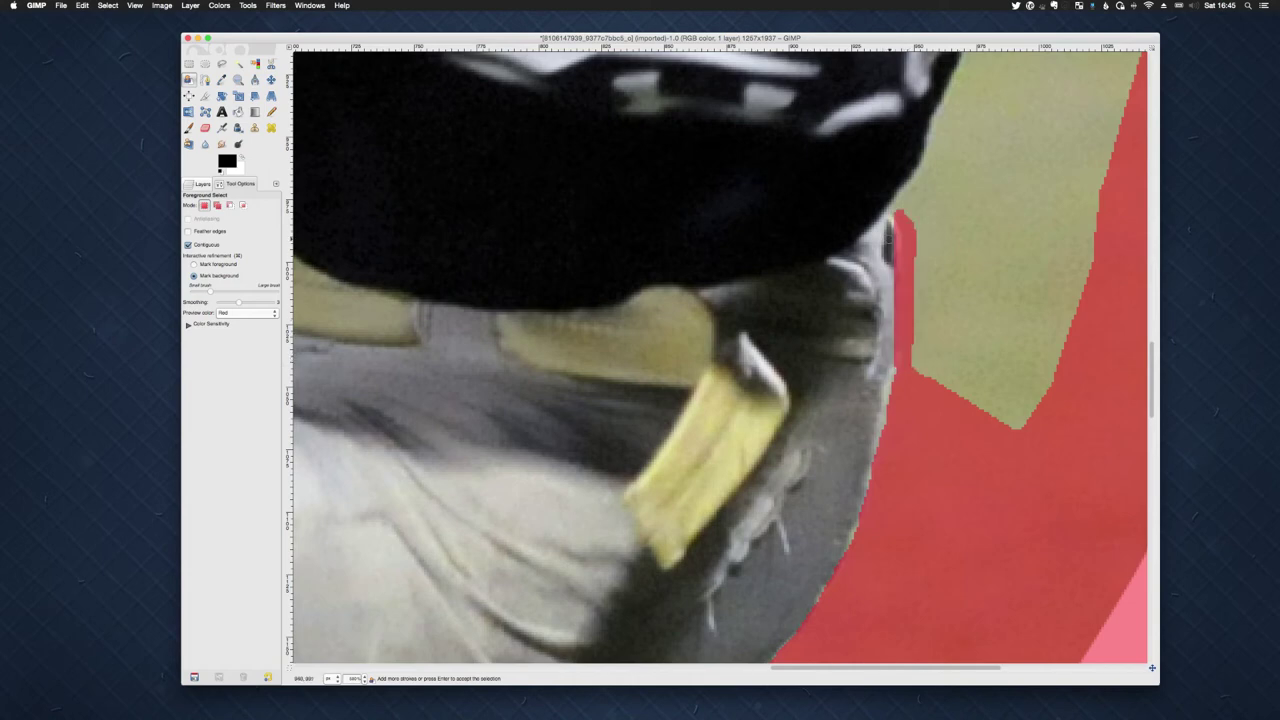
key("super")
left_click_drag(892, 222, 893, 365)
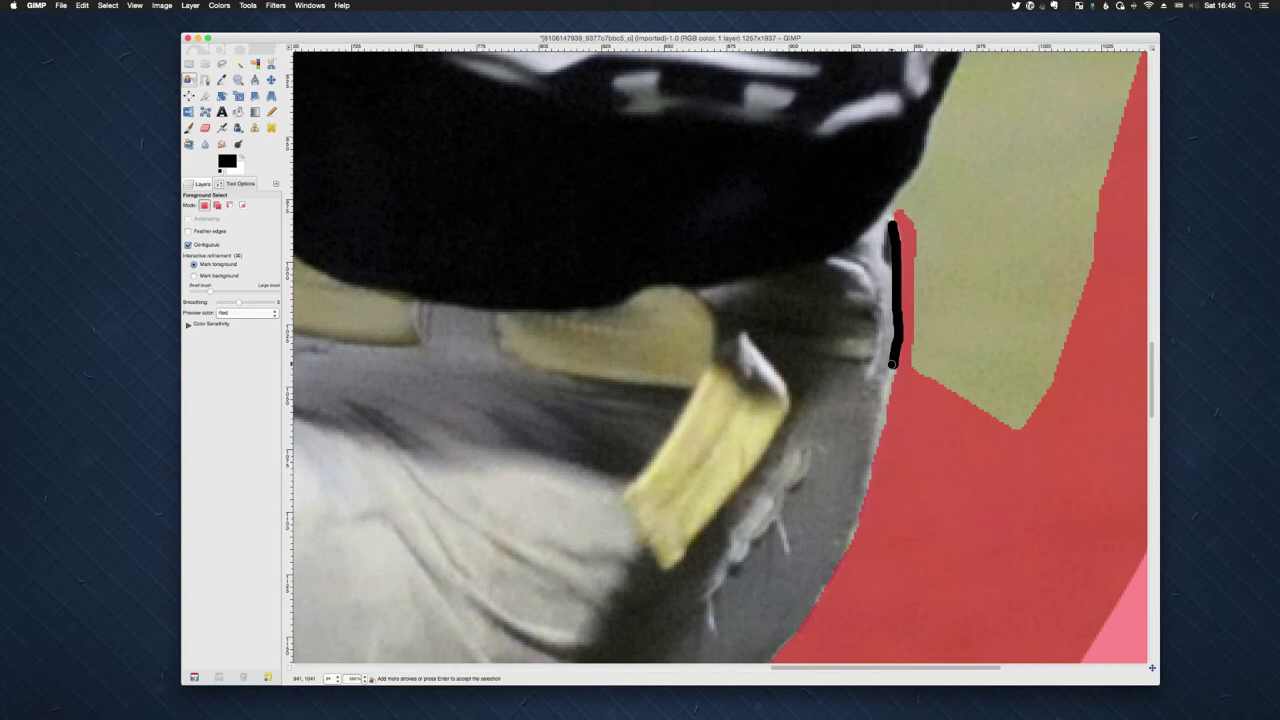
key("ctrl+z")
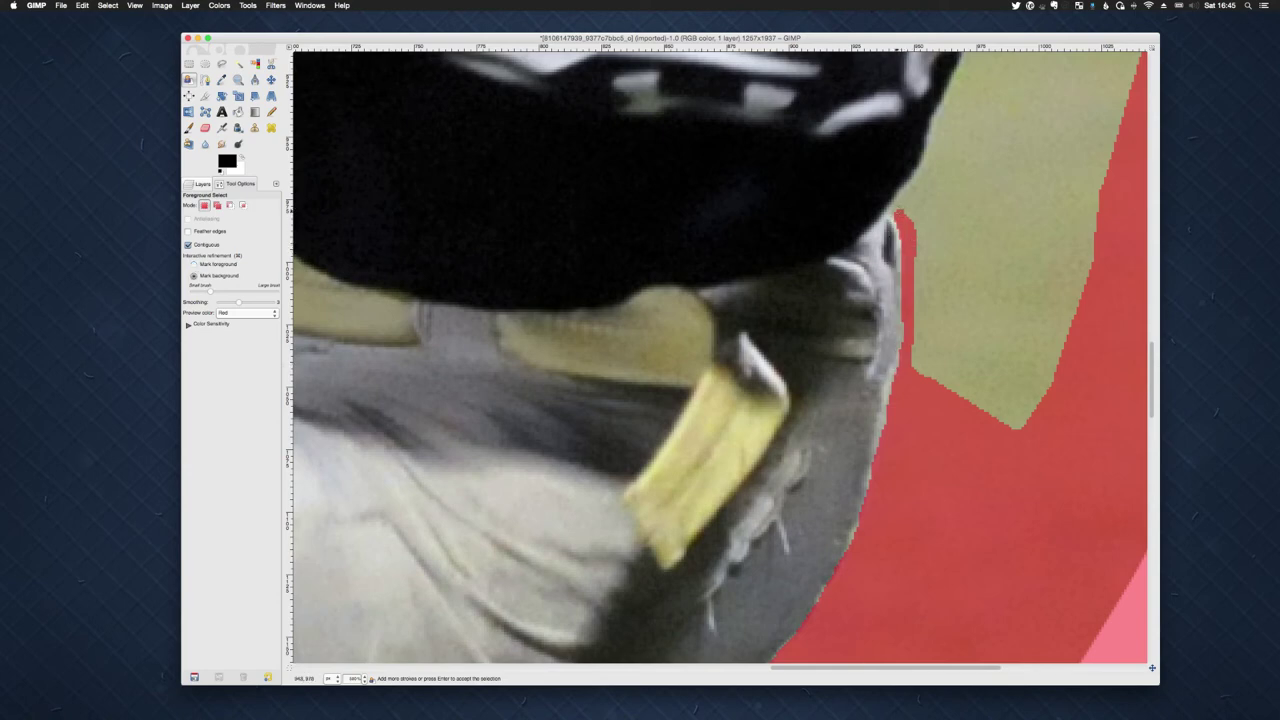
- Mark the grass beside the black jersey and along the gloved wrist as background, up to the lower forearm
mouse_move(895, 214)
left_mouse_down()
mouse_move(936, 133)
mouse_move(894, 207)
mouse_move(966, 62)
mouse_move(1139, 82)
left_mouse_up()
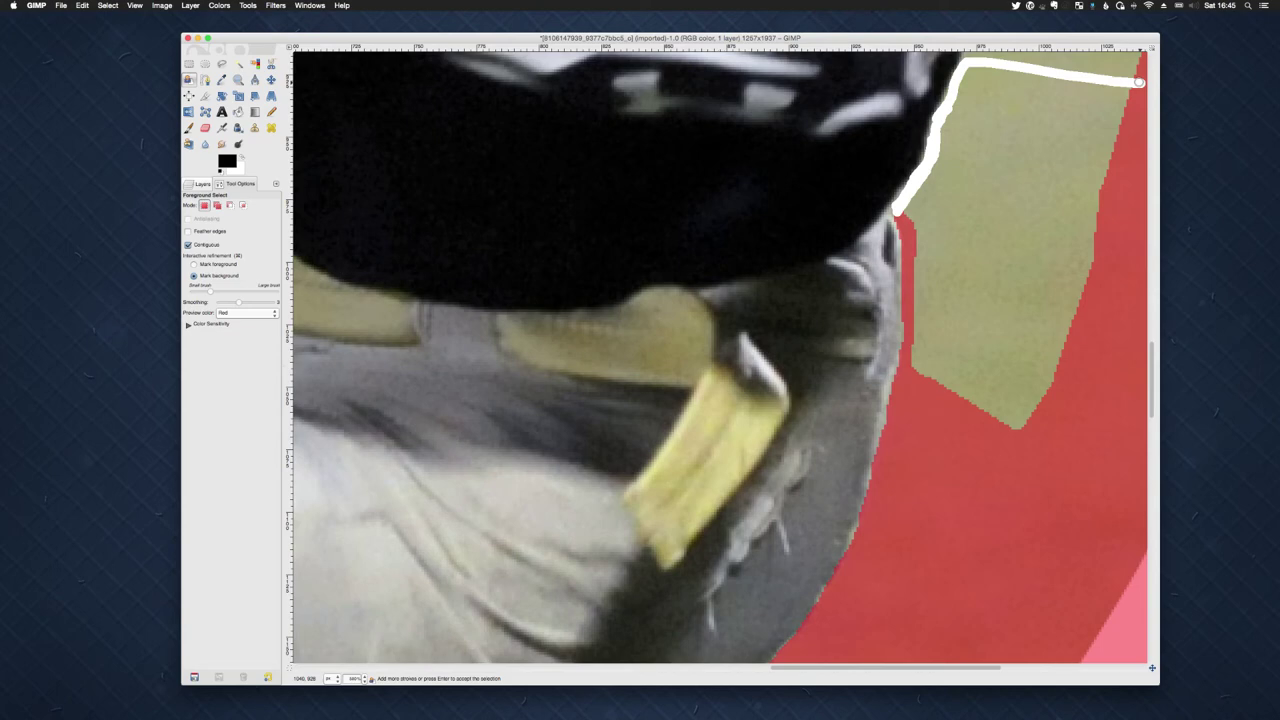
left_click_drag(1139, 82, 1139, 82)
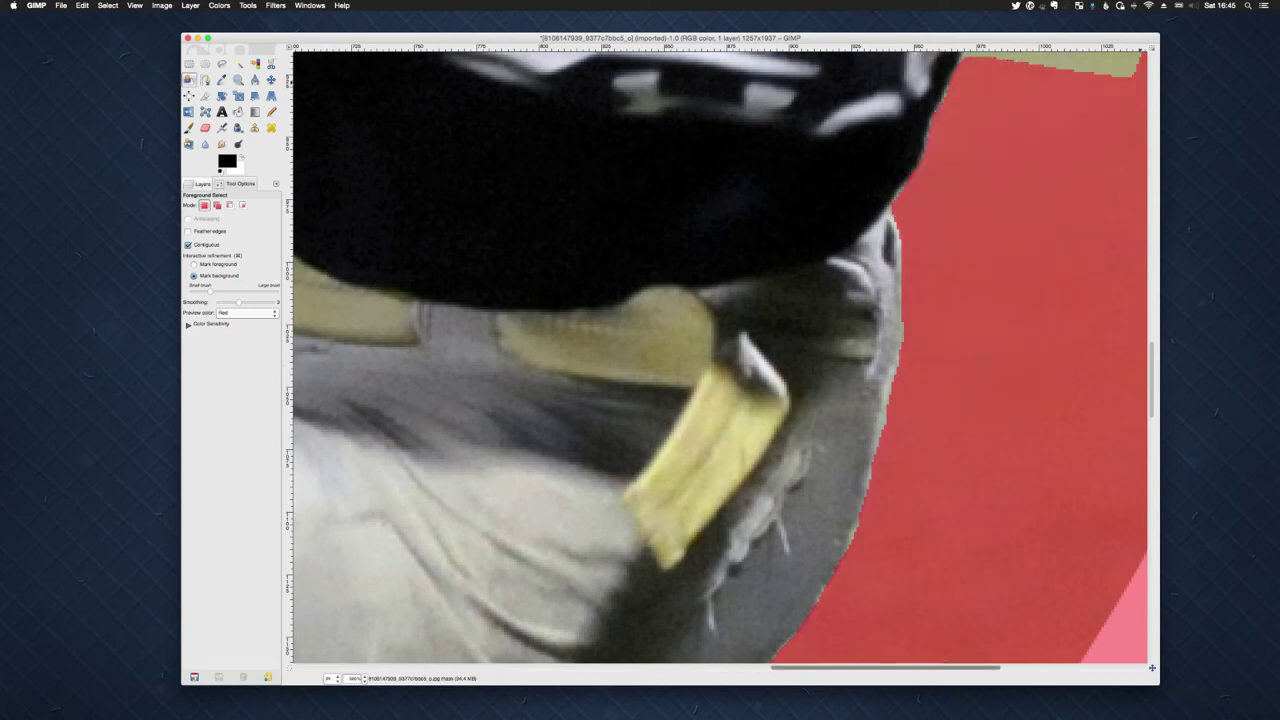
scroll(1112, 484, "right", 5)
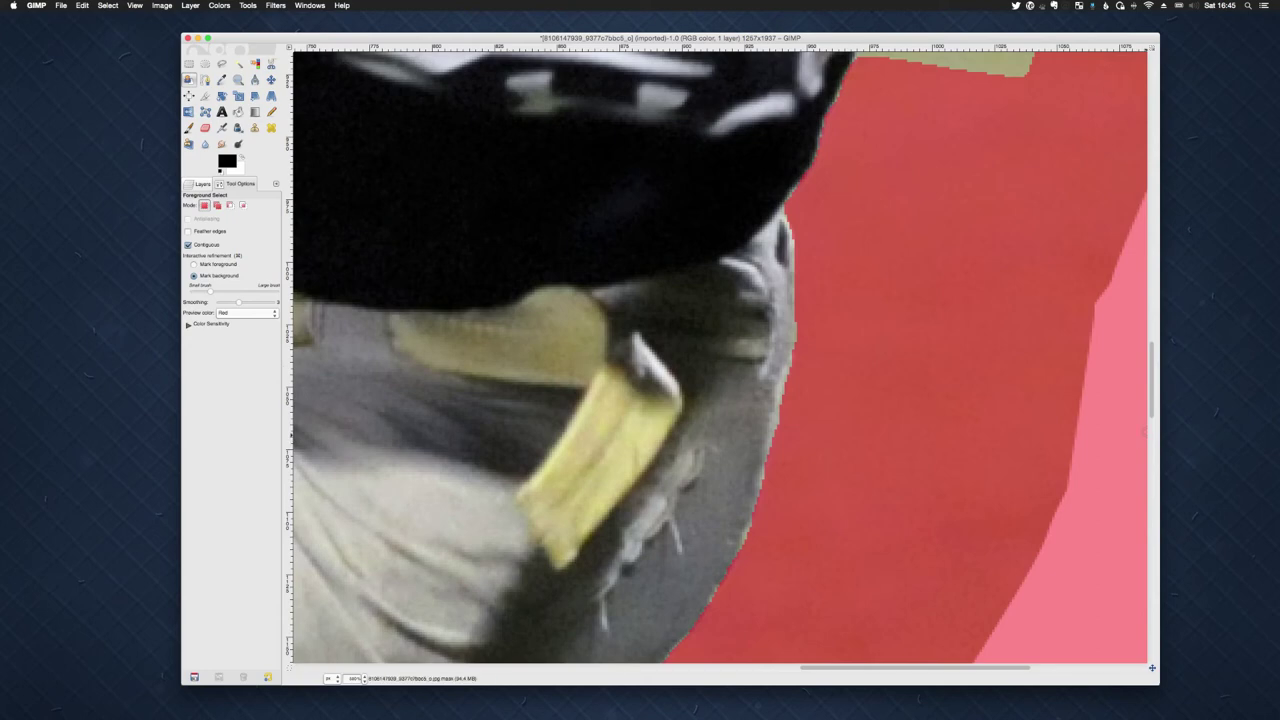
scroll(1151, 378, "up", 10)
scroll(720, 358, "down", 1)
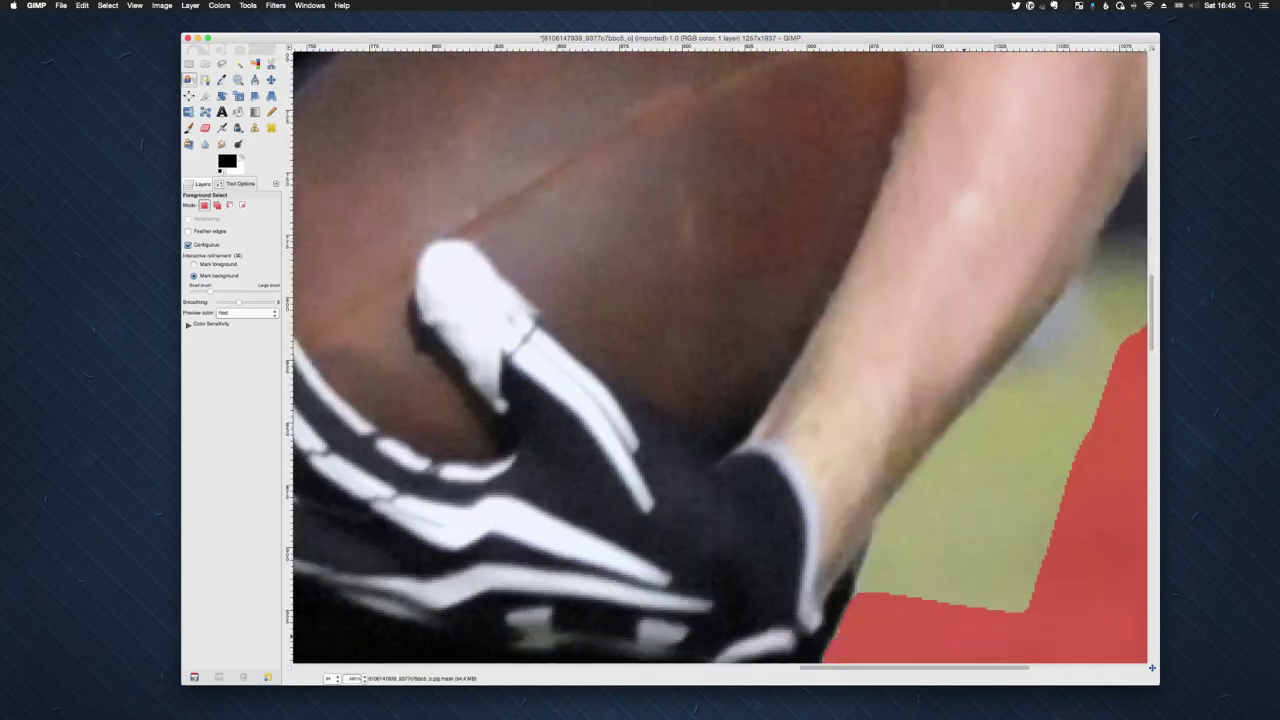
scroll(720, 358, "right", 8)
scroll(720, 358, "right", 6)
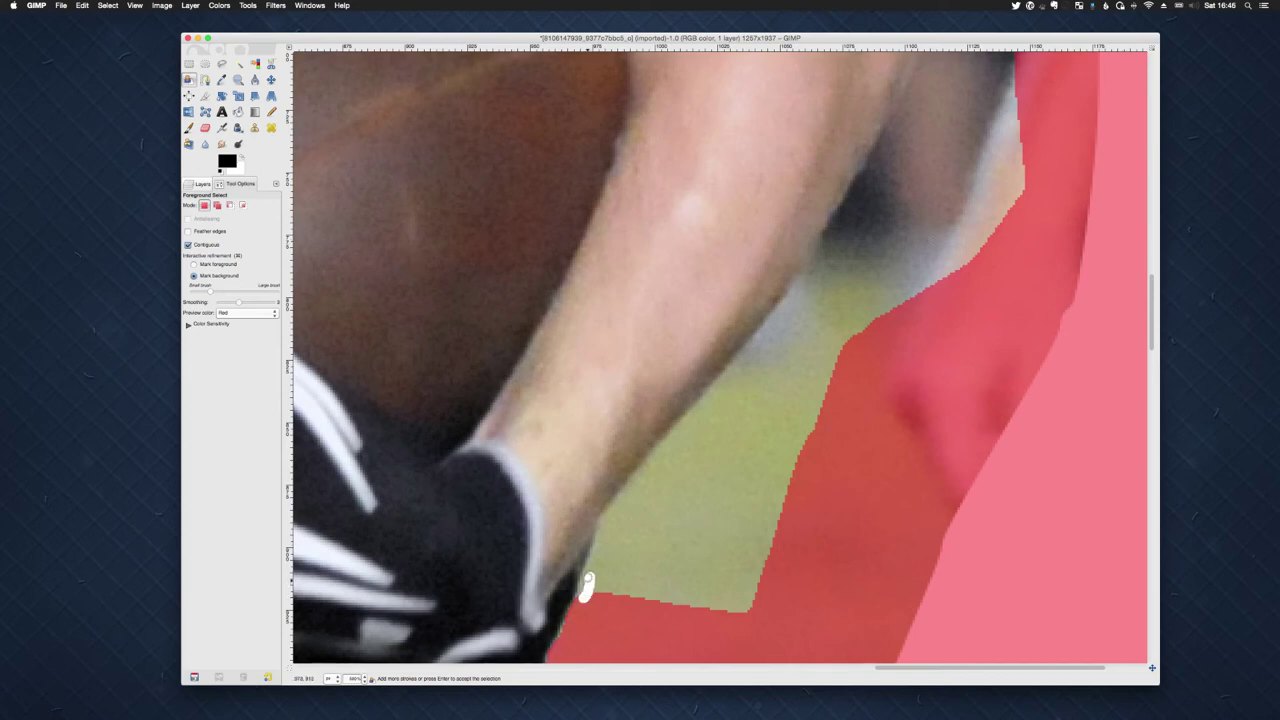
mouse_move(586, 588)
left_mouse_down()
mouse_move(625, 496)
mouse_move(608, 509)
mouse_move(645, 467)
left_mouse_up()
- Trace a background outline along the outer edge of the forearm, from the wrist up to just below the elbow
scroll(645, 467, "down", 5)
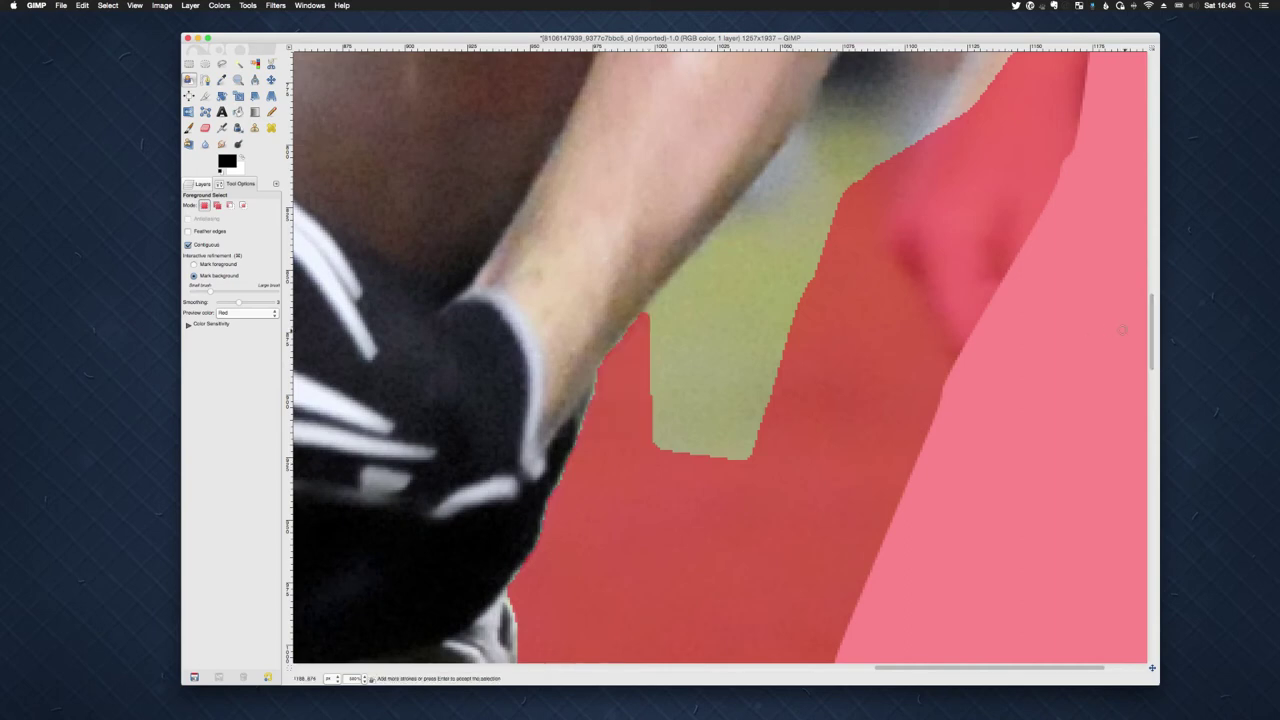
scroll(647, 463, "up", 3)
scroll(647, 470, "up", 1)
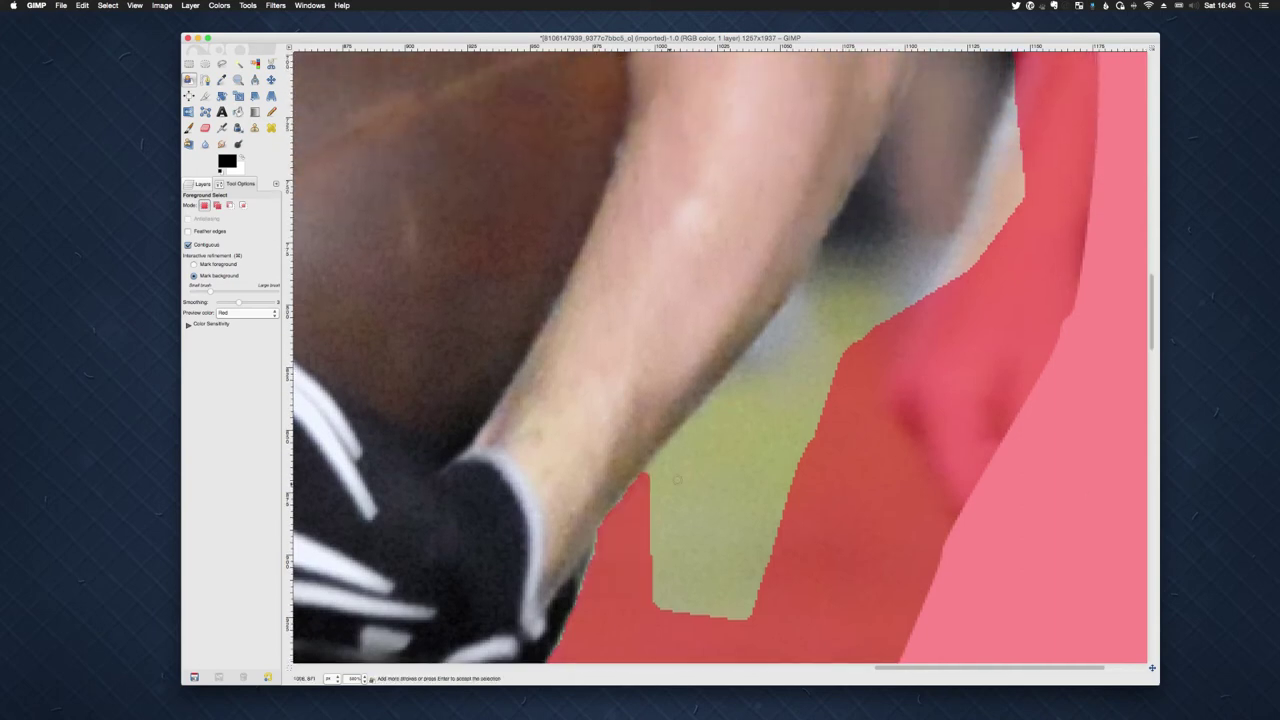
mouse_move(647, 476)
left_mouse_down()
mouse_move(814, 268)
mouse_move(912, 68)
left_mouse_up()
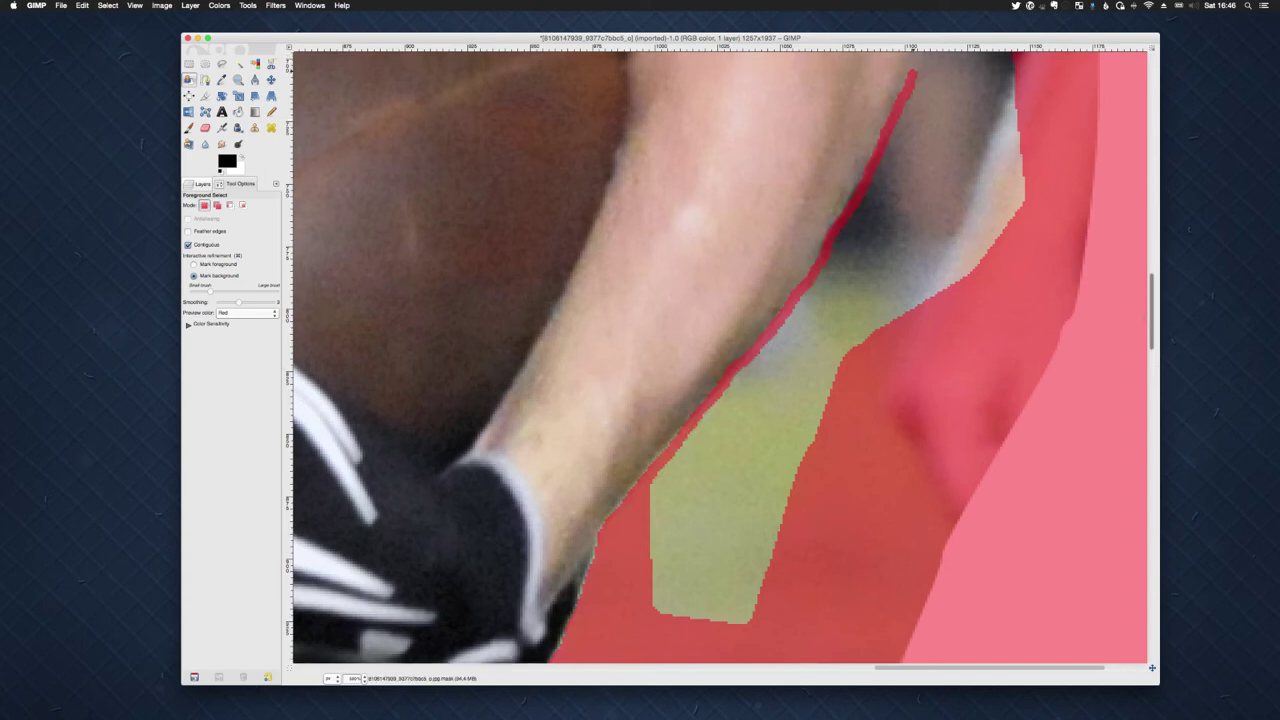
- Continue the background outline around the elbow to the start of the white-lit upper arm edge
scroll(912, 68, "up", 5)
scroll(968, 378, "up", 2)
scroll(968, 378, "down", 1)
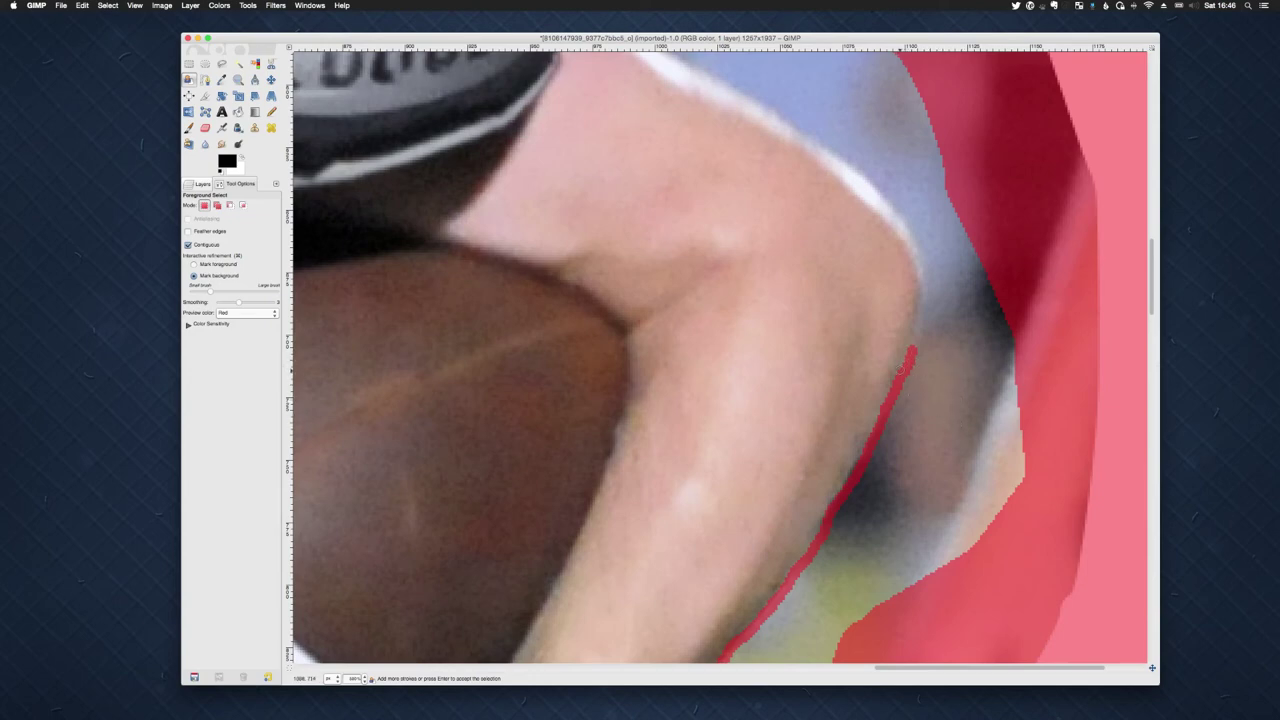
mouse_move(902, 376)
left_mouse_down()
mouse_move(910, 198)
mouse_move(910, 348)
mouse_move(928, 131)
mouse_move(898, 70)
left_mouse_up()
scroll(910, 350, "down", 3)
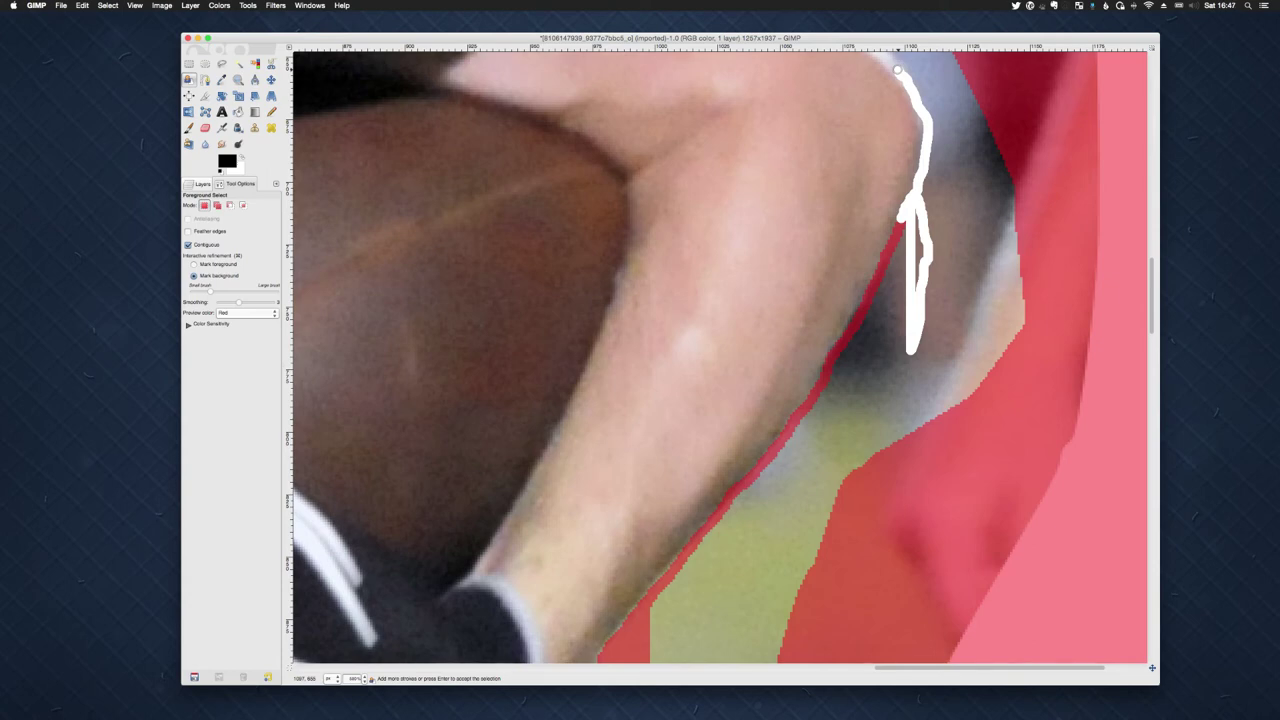
left_click_drag(898, 70, 898, 70)
- Close the background area outside the elbow and forearm, and restore the short white arm edge above the elbow as foreground
scroll(720, 356, "up", 10)
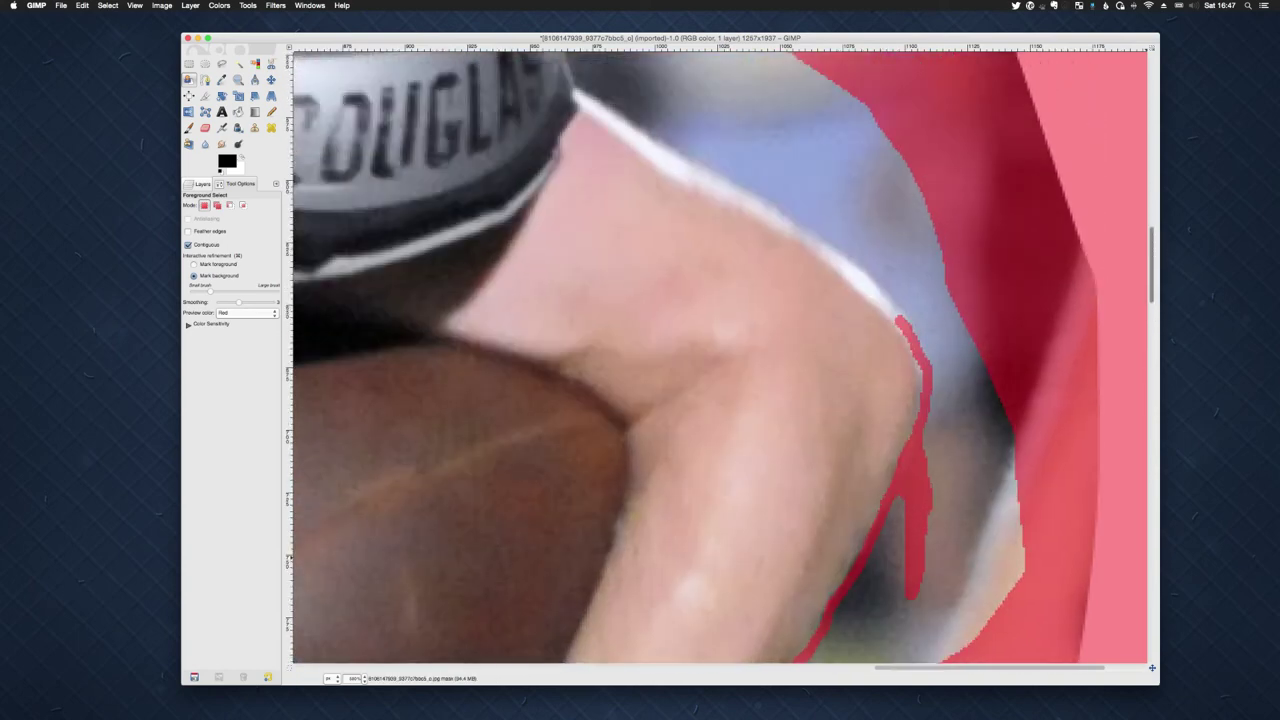
scroll(960, 423, "down", 5)
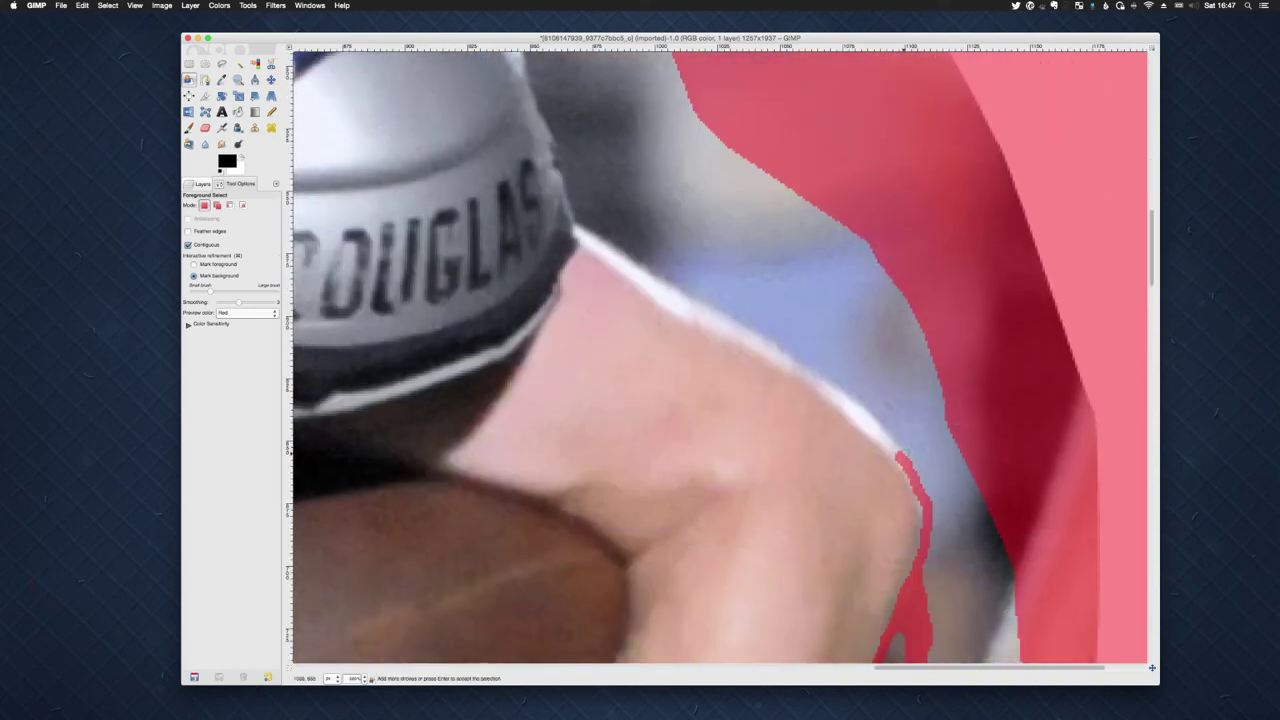
left_click_drag(900, 457, 986, 425)
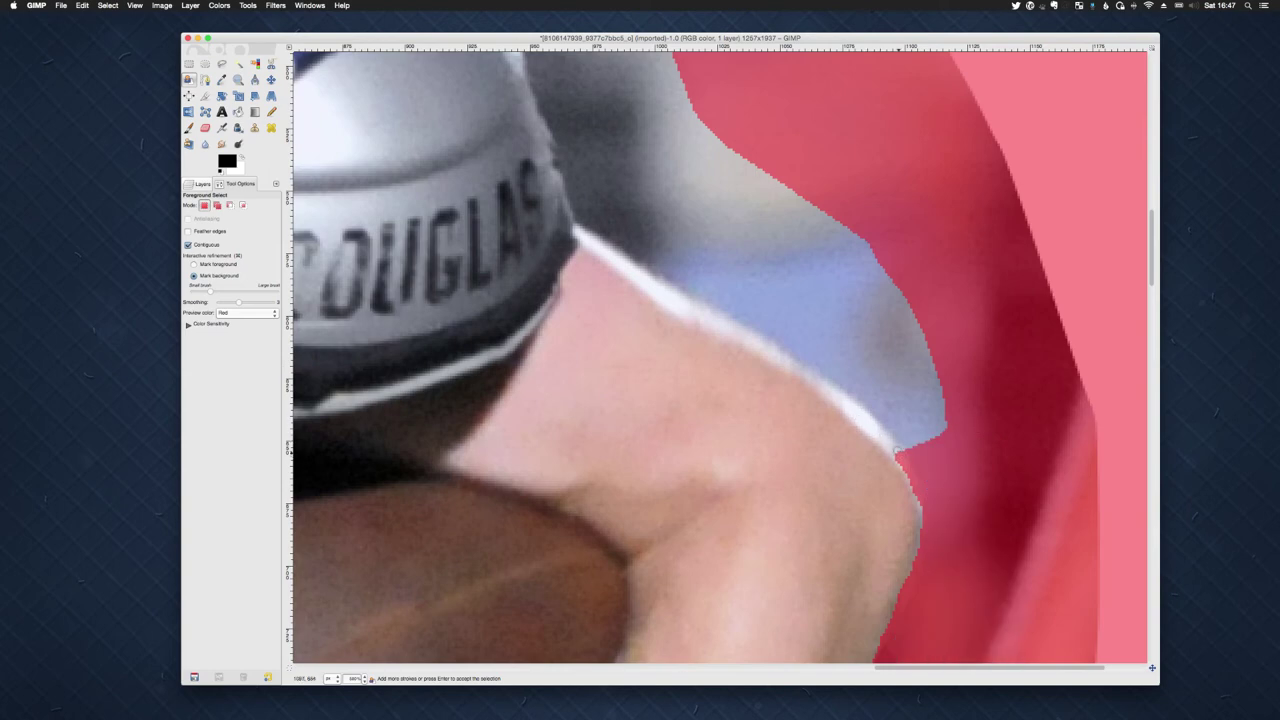
key("ctrl")
mouse_move(885, 444)
left_mouse_down()
mouse_move(909, 483)
mouse_move(884, 444)
left_mouse_up()
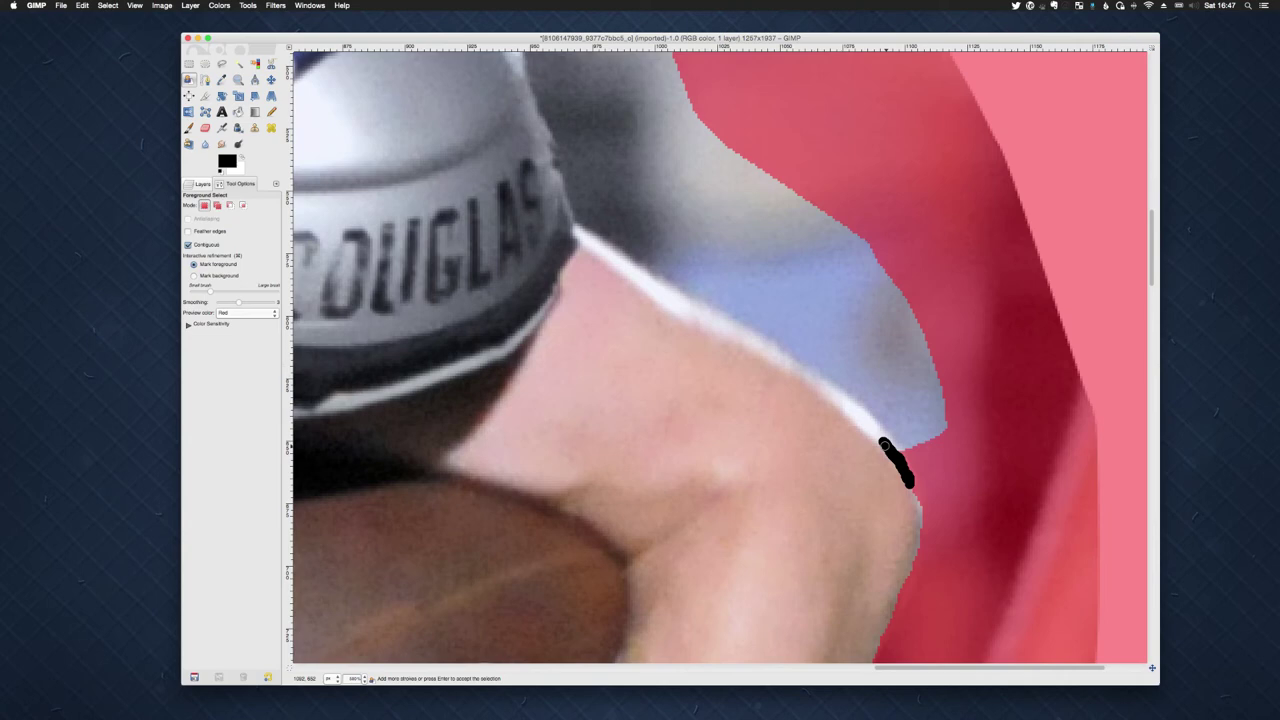
key("super")
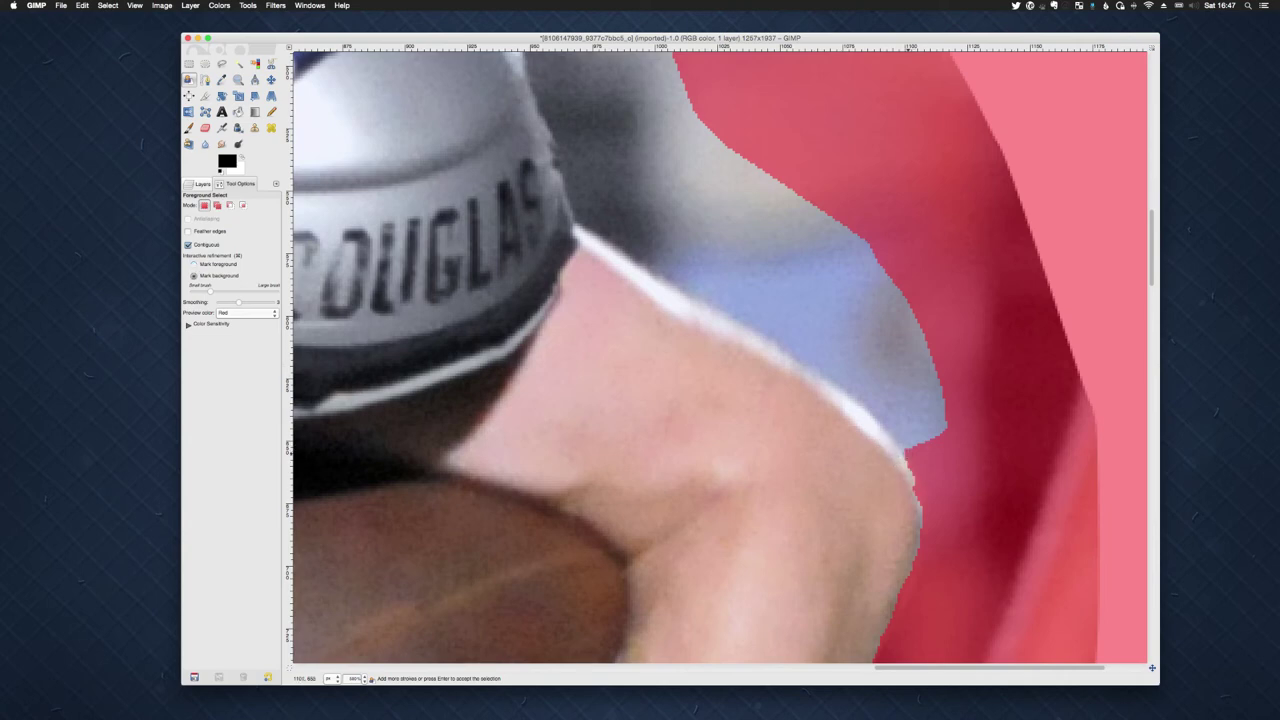
- Trace a background outline along the white-lit upper arm edge, from the elbow to the grey pad lettered DOUGLAS
left_click_drag(910, 453, 805, 361)
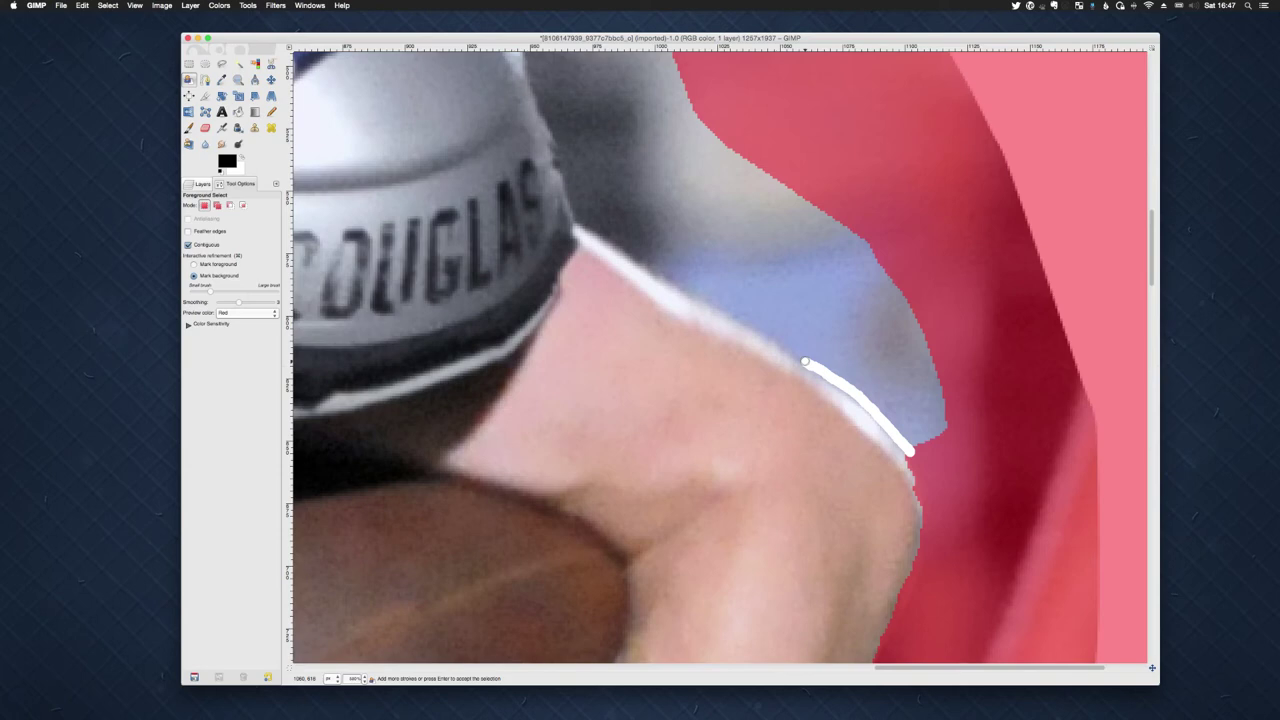
scroll(805, 361, "up", 3)
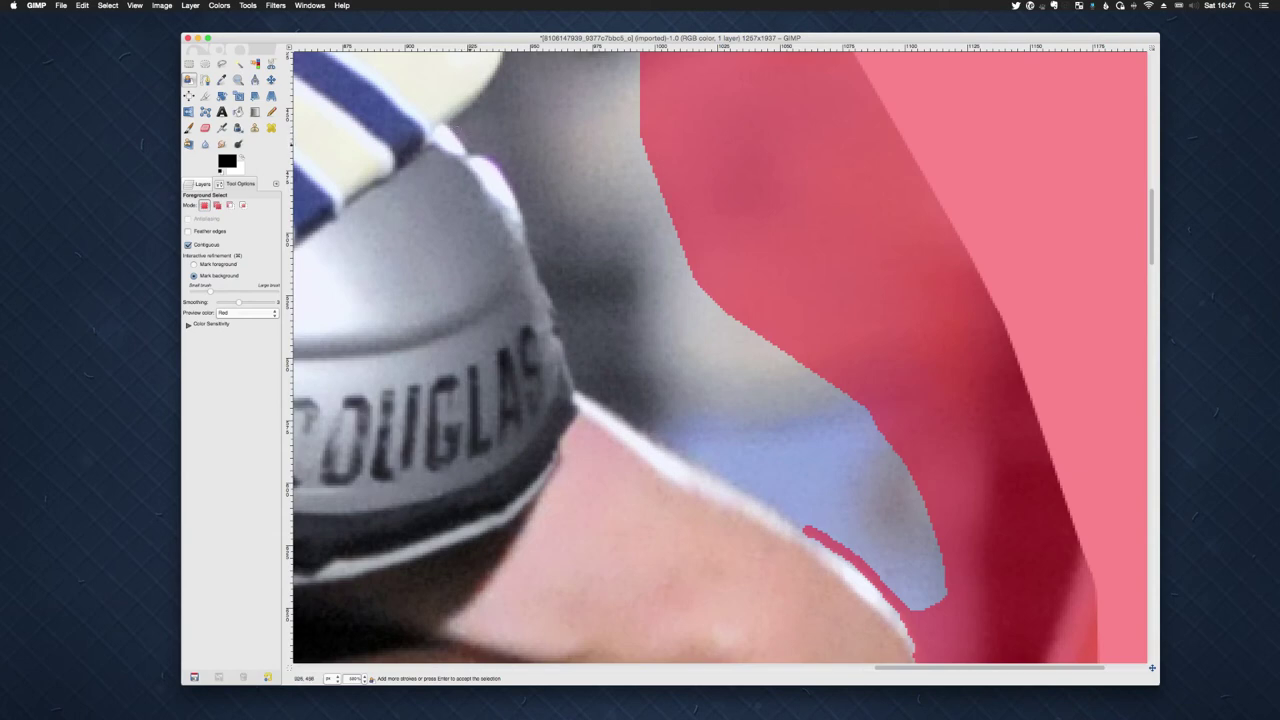
left_click_drag(806, 528, 580, 384)
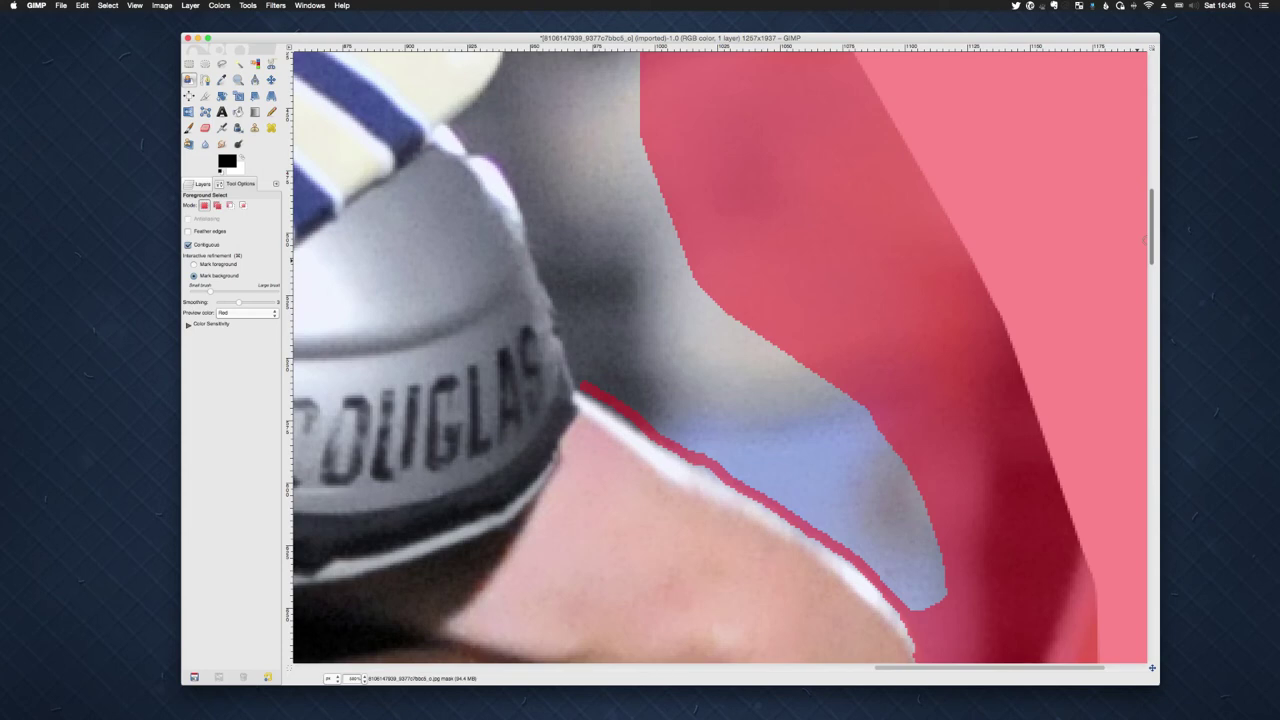
scroll(693, 358, "up", 5)
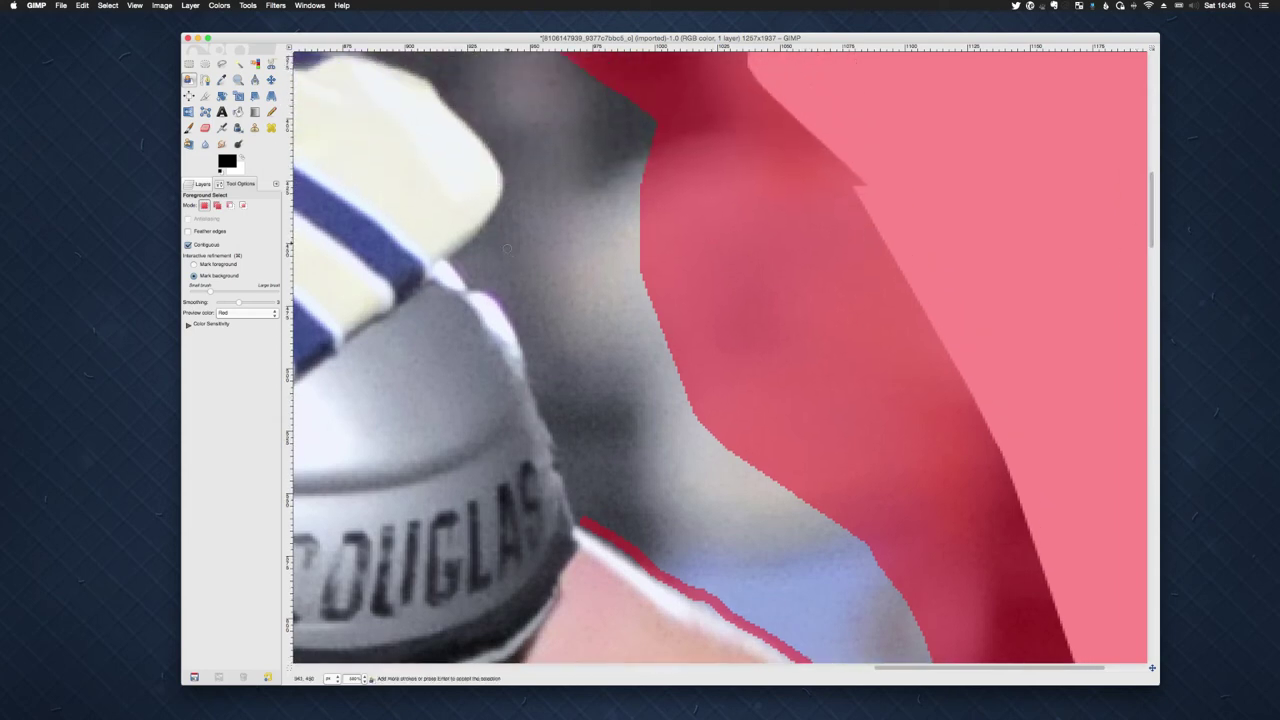
- Trace a background outline along the grey DOUGLAS pad's outer edge and around the rounded end of the cream shoulder sleeve
mouse_move(510, 181)
left_mouse_down()
mouse_move(494, 227)
mouse_move(452, 260)
mouse_move(510, 311)
mouse_move(582, 520)
left_mouse_up()
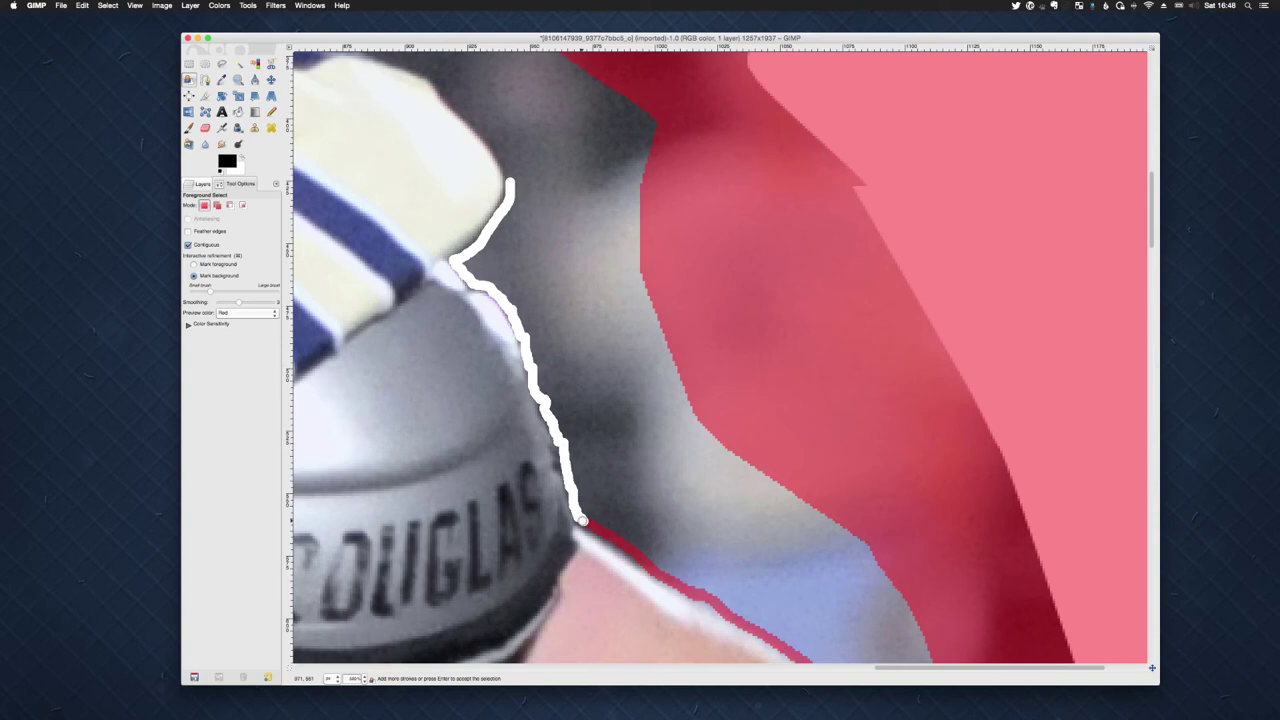
left_click_drag(582, 520, 582, 520)
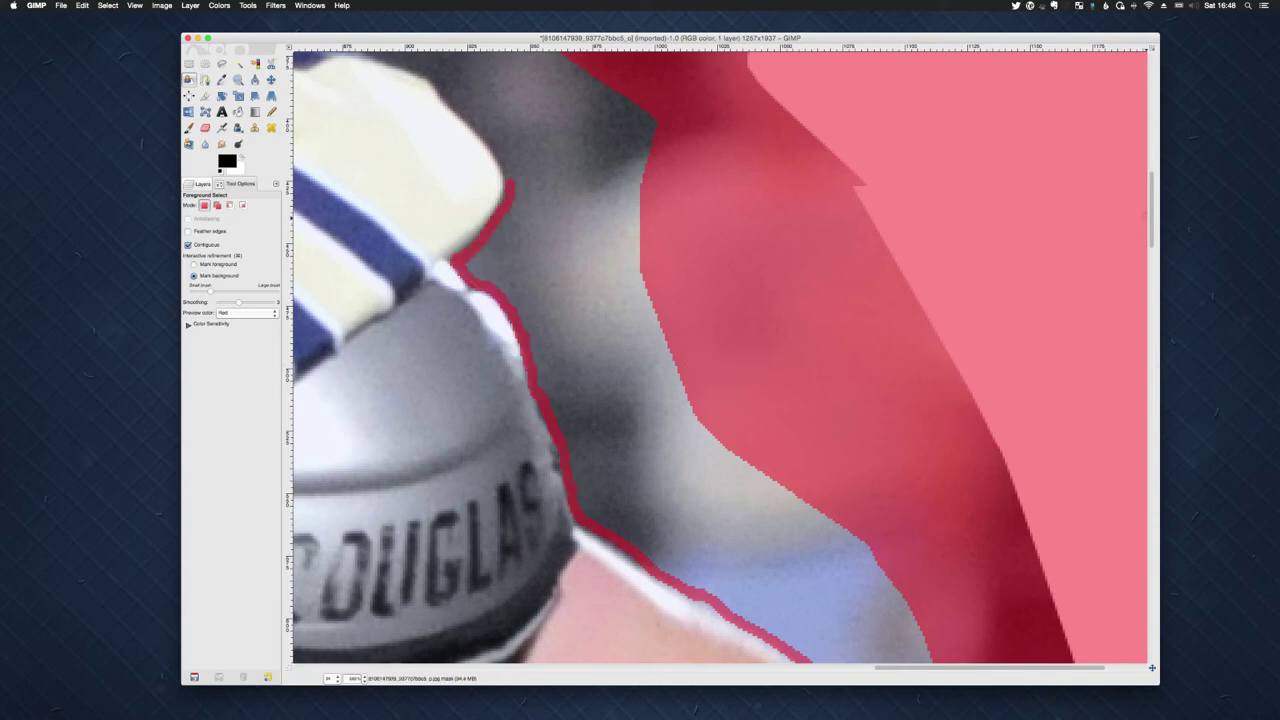
scroll(882, 342, "up", 5)
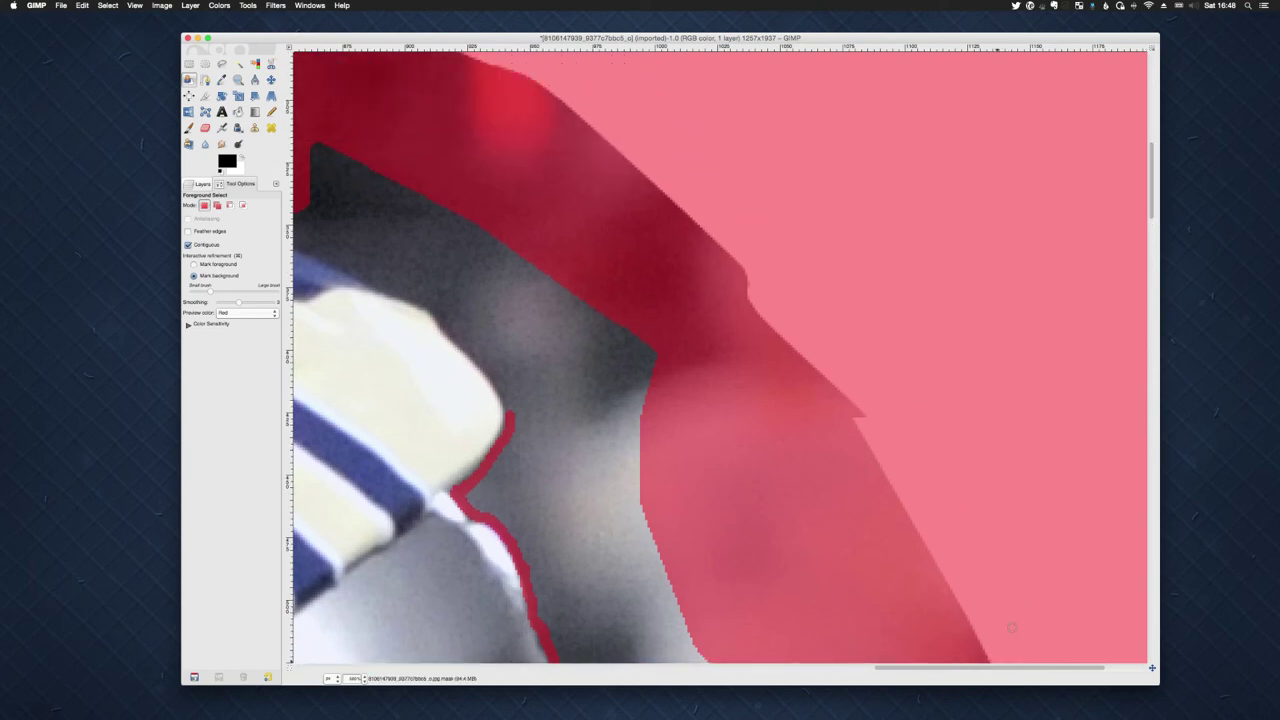
scroll(806, 453, "left", 5)
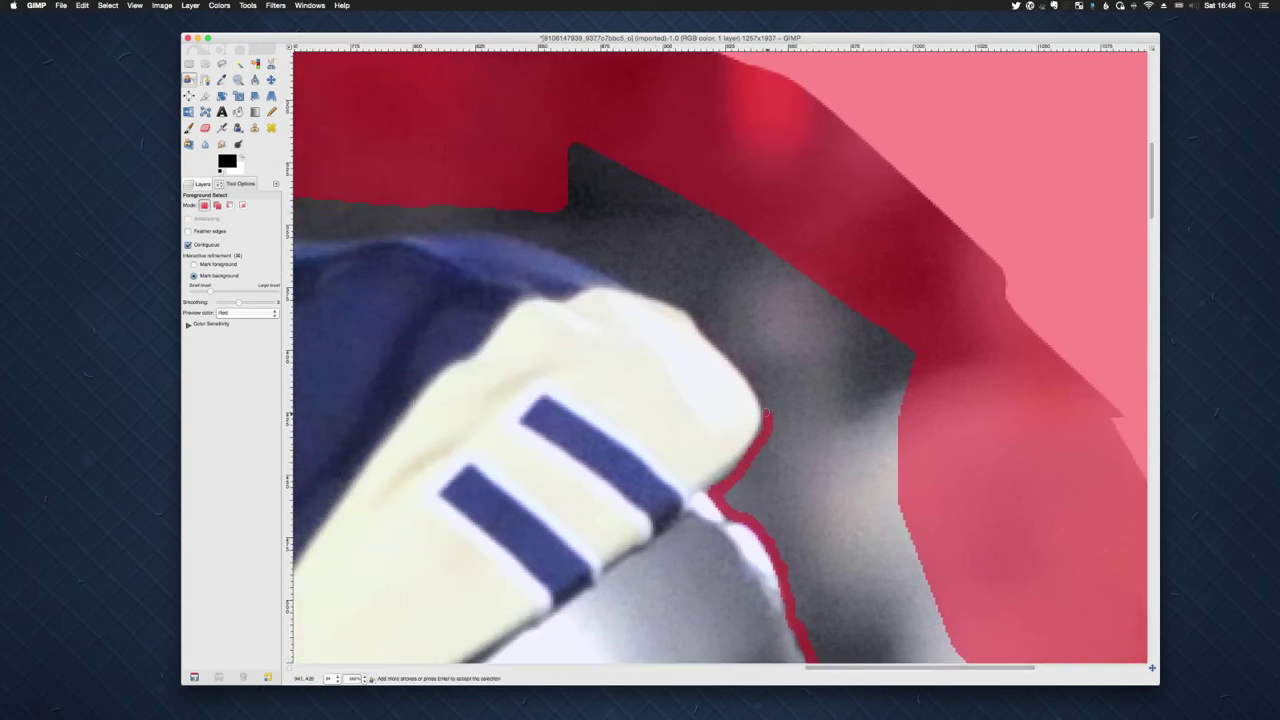
left_click_drag(767, 413, 713, 333)
- Restore the rounded tip of the cream shoulder sleeve as foreground, including the thin strips left inside it
scroll(713, 336, "down", 3)
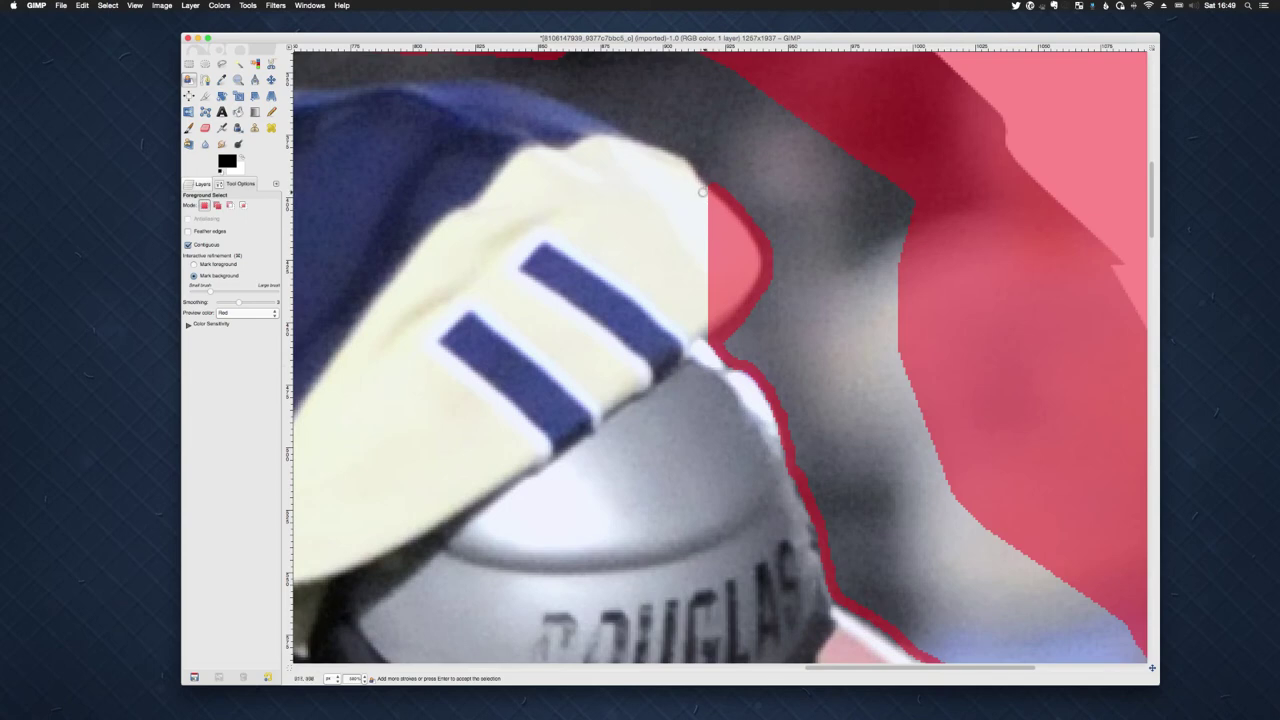
key("ctrl")
mouse_move(703, 192)
left_mouse_down()
mouse_move(755, 269)
mouse_move(708, 323)
mouse_move(707, 199)
left_mouse_up()
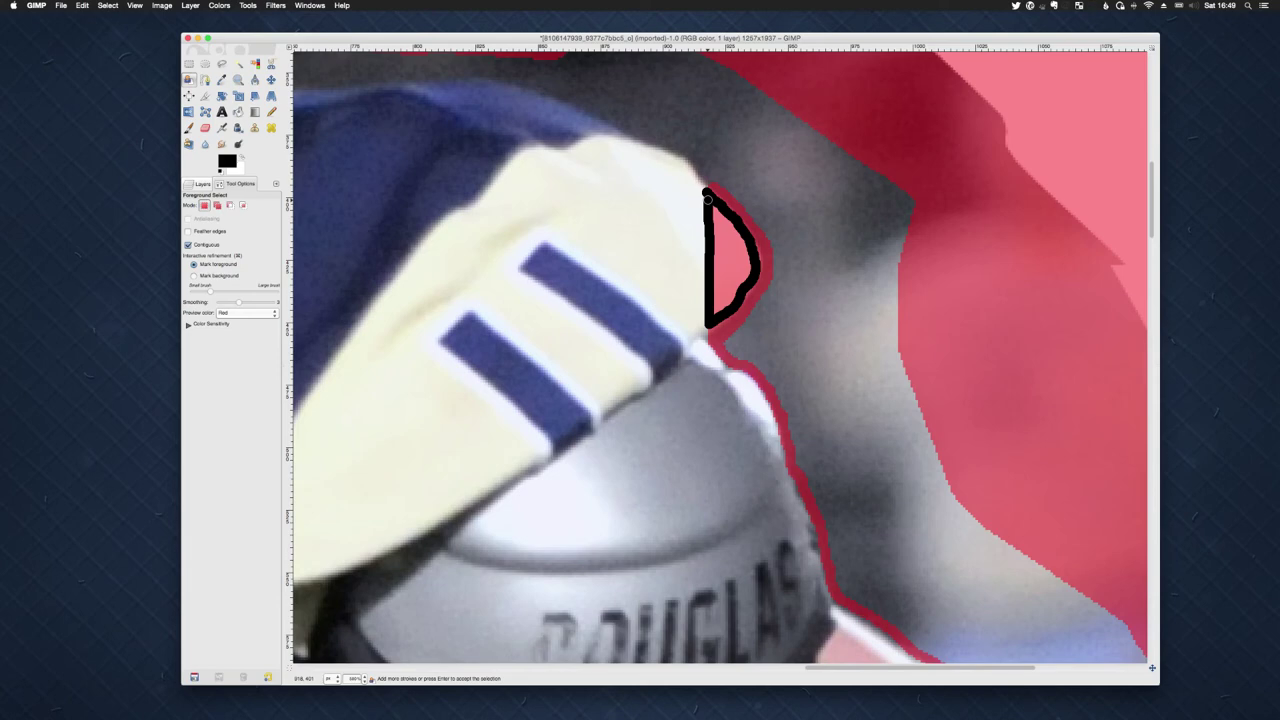
key("super")
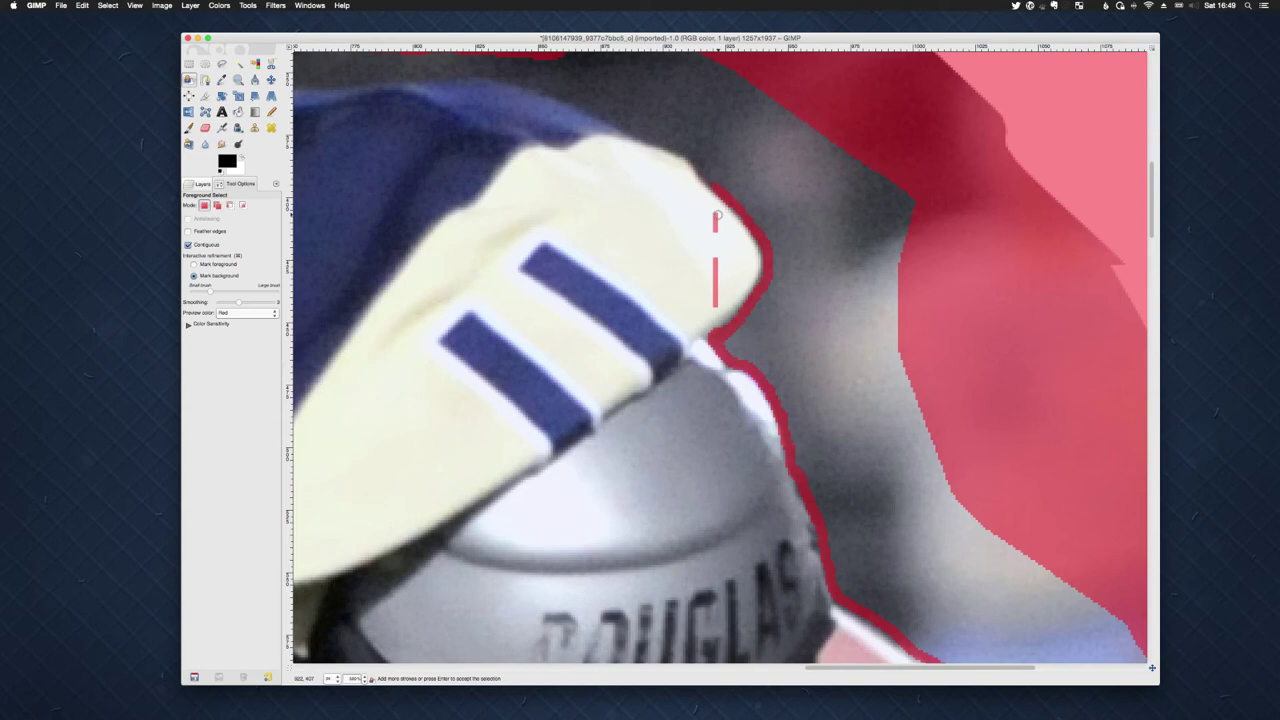
mouse_move(714, 214)
left_mouse_down()
mouse_move(713, 301)
mouse_move(717, 242)
left_mouse_up()
- Trace a background outline from the cream sleeve along the top of the navy shoulder to the back of the helmet
scroll(935, 533, "up", 4)
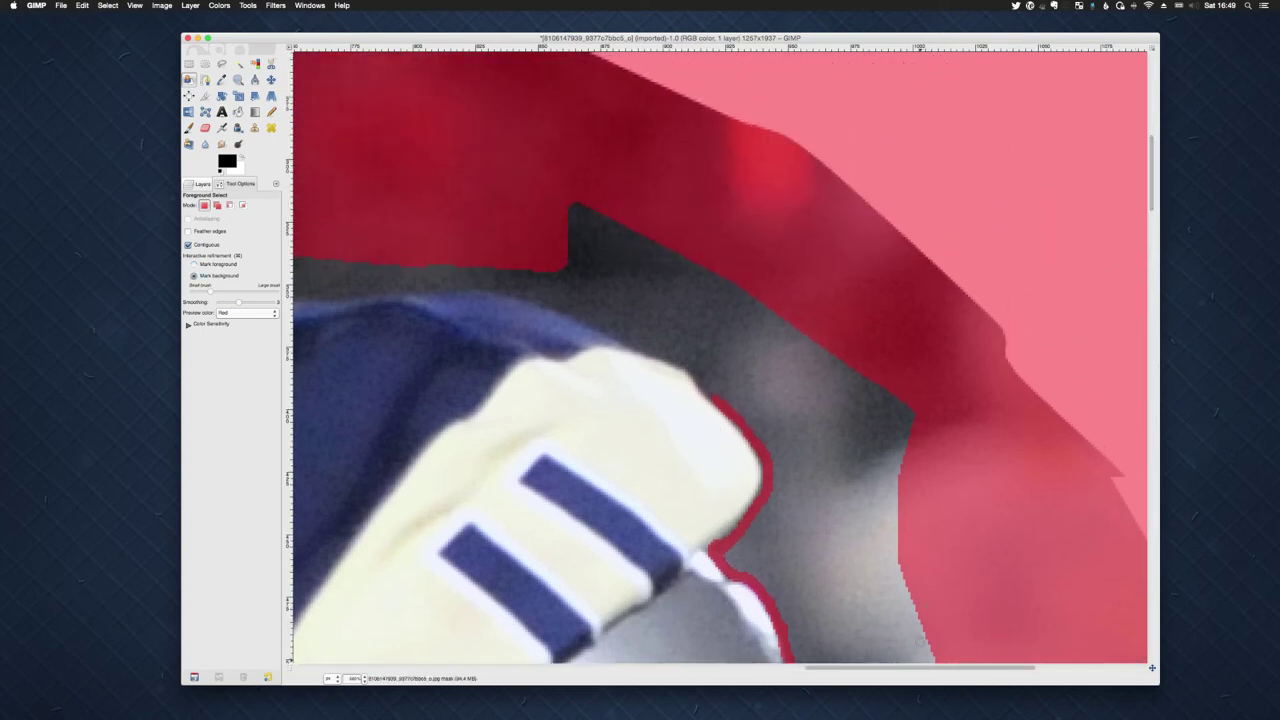
left_click_drag(920, 667, 843, 667)
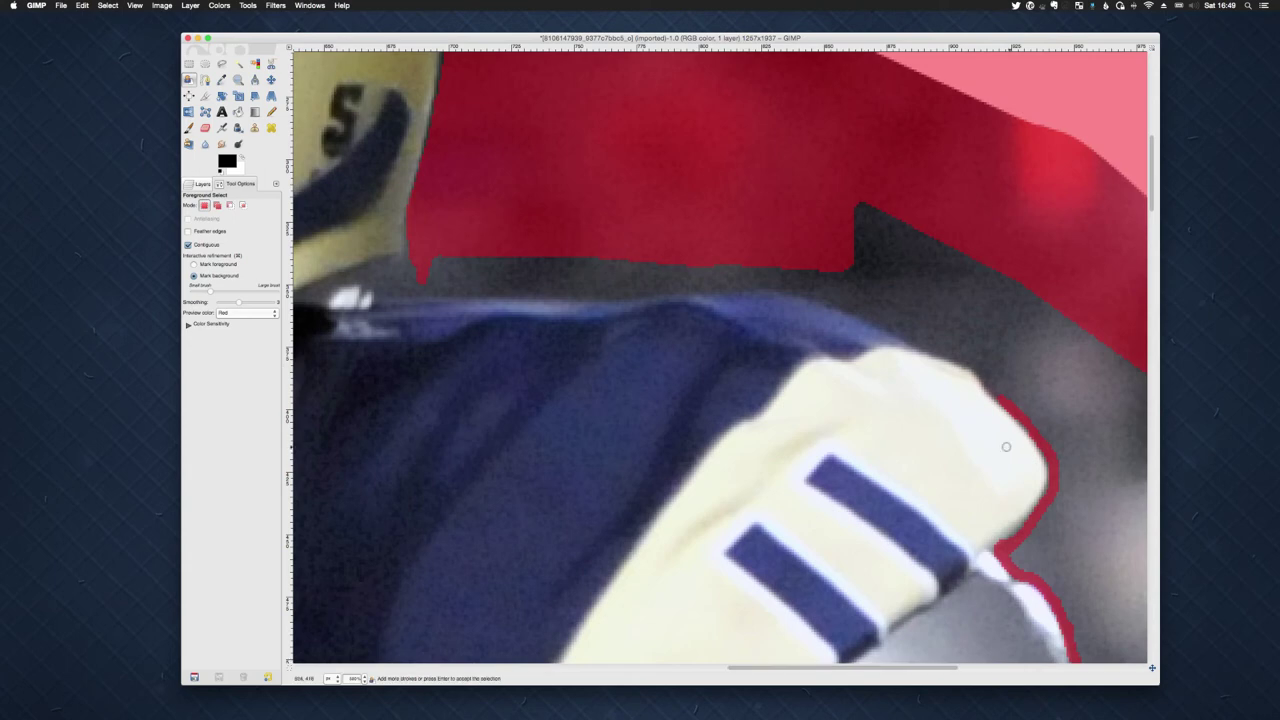
mouse_move(1000, 397)
left_mouse_down()
mouse_move(970, 367)
mouse_move(806, 294)
mouse_move(380, 290)
mouse_move(378, 268)
mouse_move(409, 252)
left_mouse_up()
- Restore the vertical strip of navy jersey just behind the collar as foreground
scroll(407, 257, "down", 3)
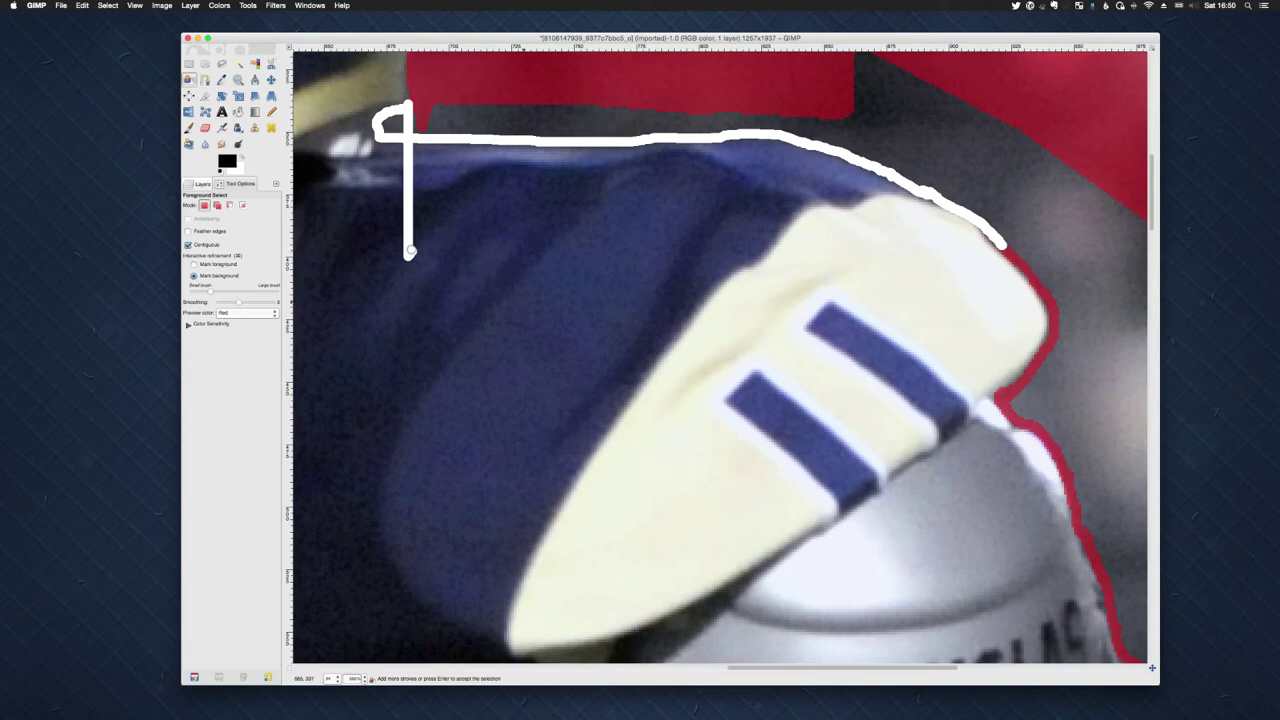
mouse_move(409, 252)
left_mouse_down()
mouse_move(409, 152)
mouse_move(397, 147)
mouse_move(419, 151)
mouse_move(406, 158)
mouse_move(404, 247)
left_mouse_up()
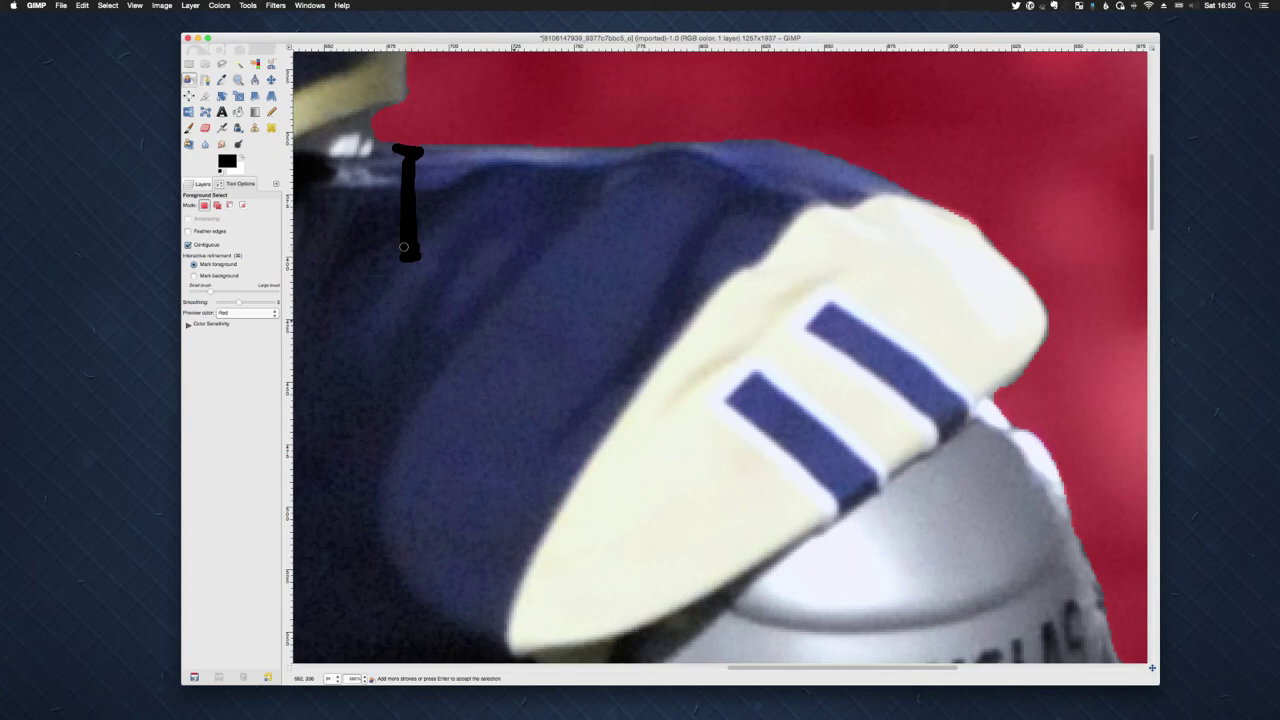
key("ctrl+z")
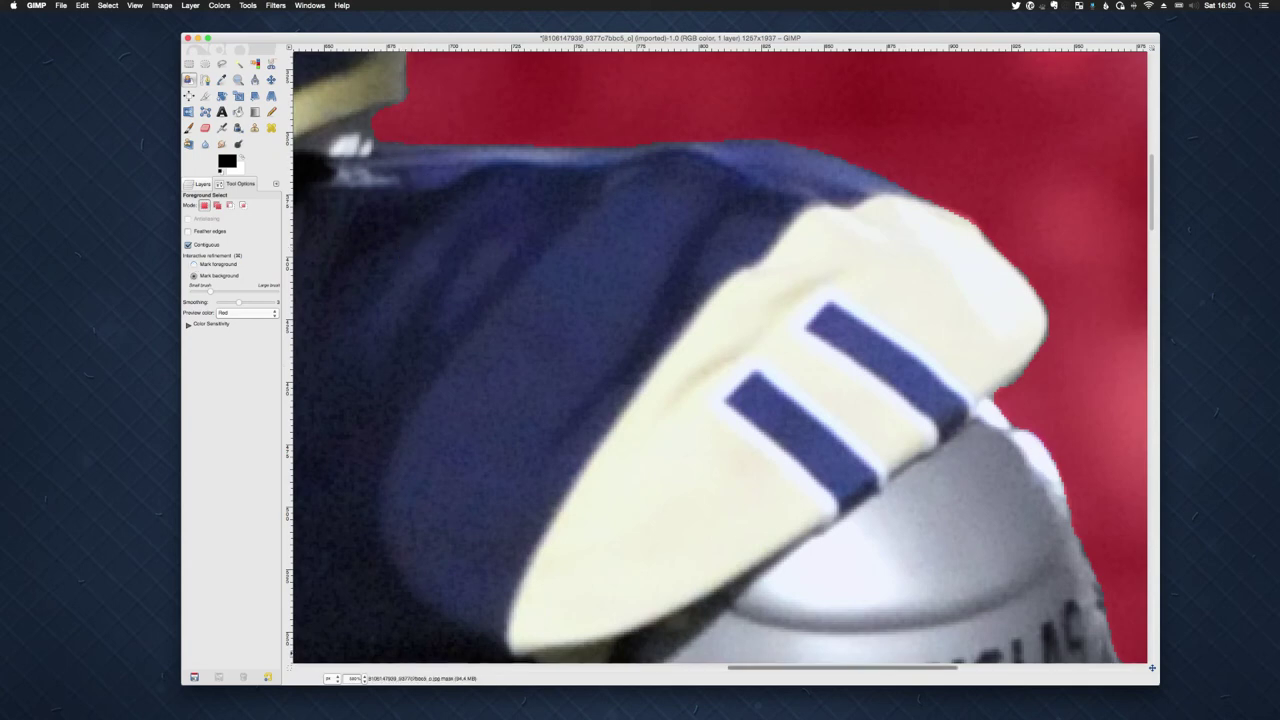
- Inspect the mask edge around the helmet, and check the whole player from helmet to shoes at 100% zoom
scroll(720, 355, "left", 10)
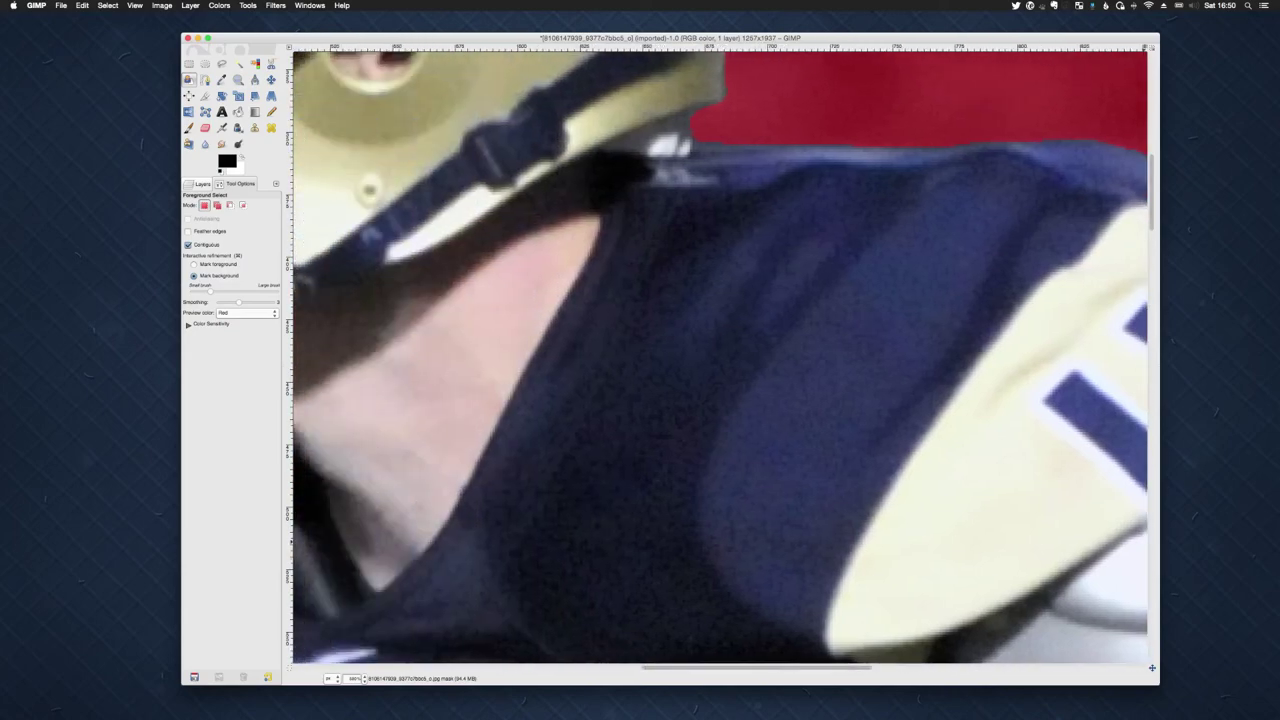
scroll(720, 355, "up", 15)
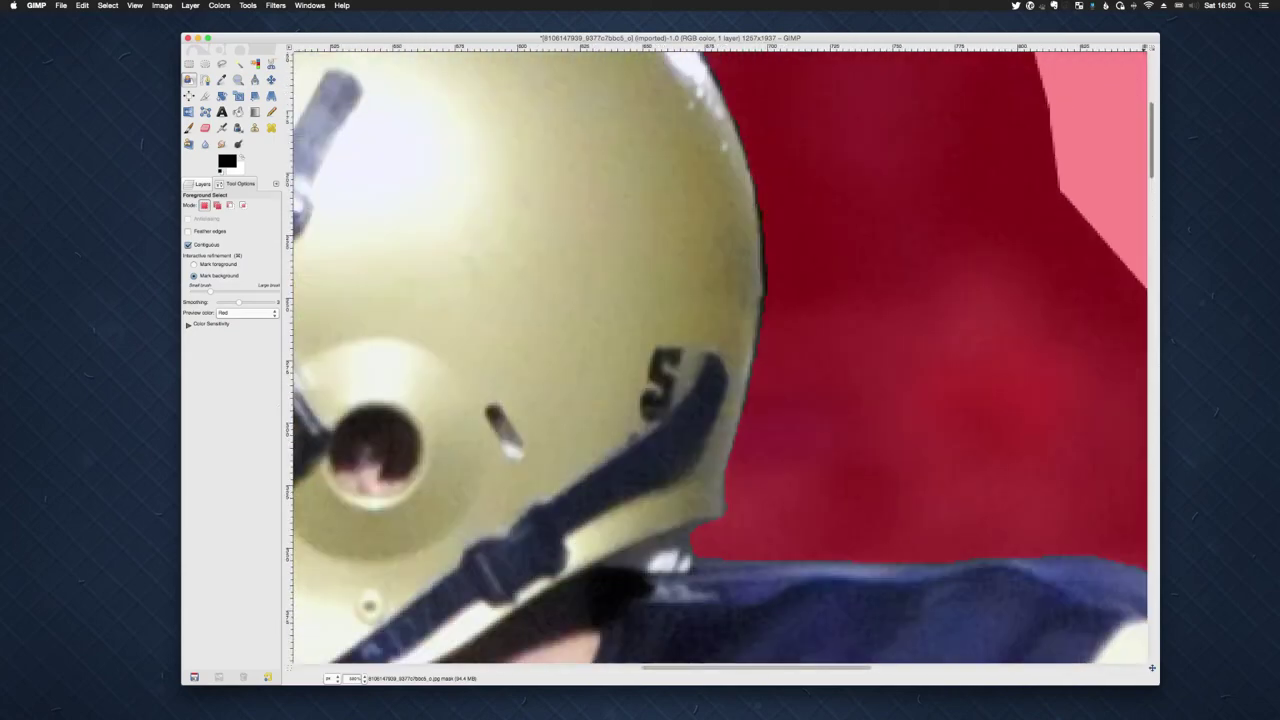
scroll(720, 355, "up", 10)
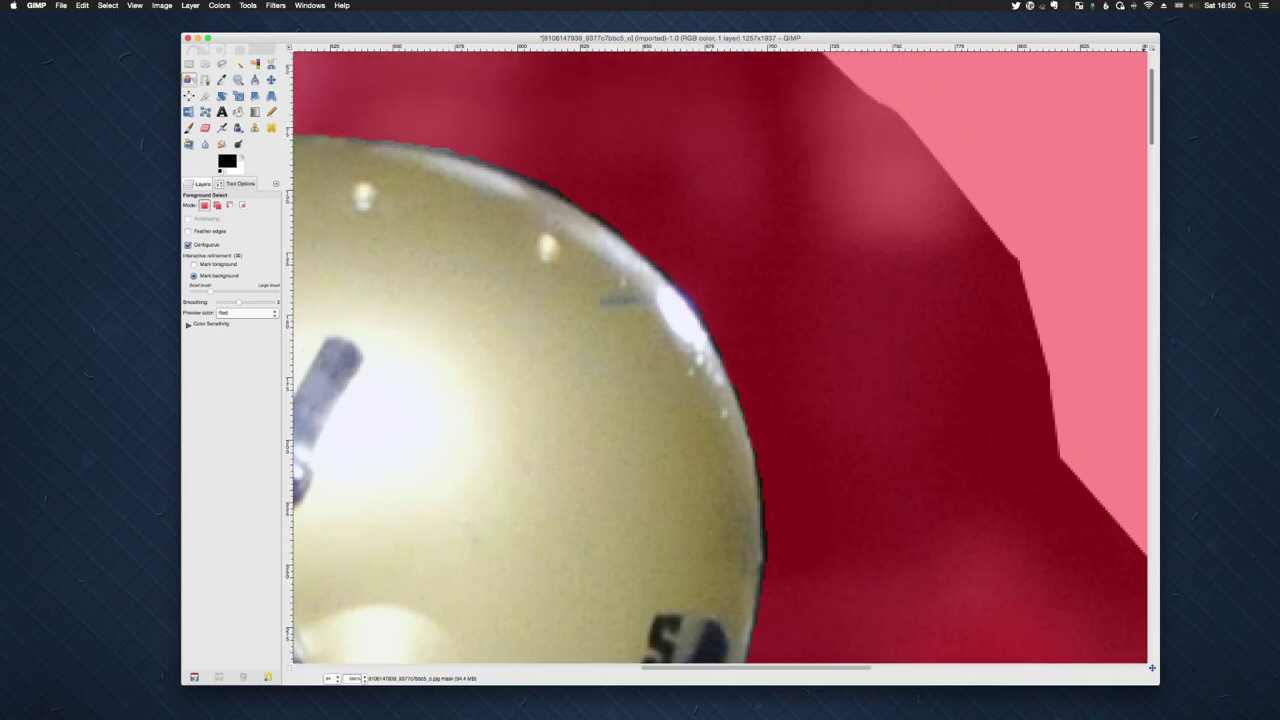
scroll(720, 355, "down", 15)
scroll(720, 355, "up", 12)
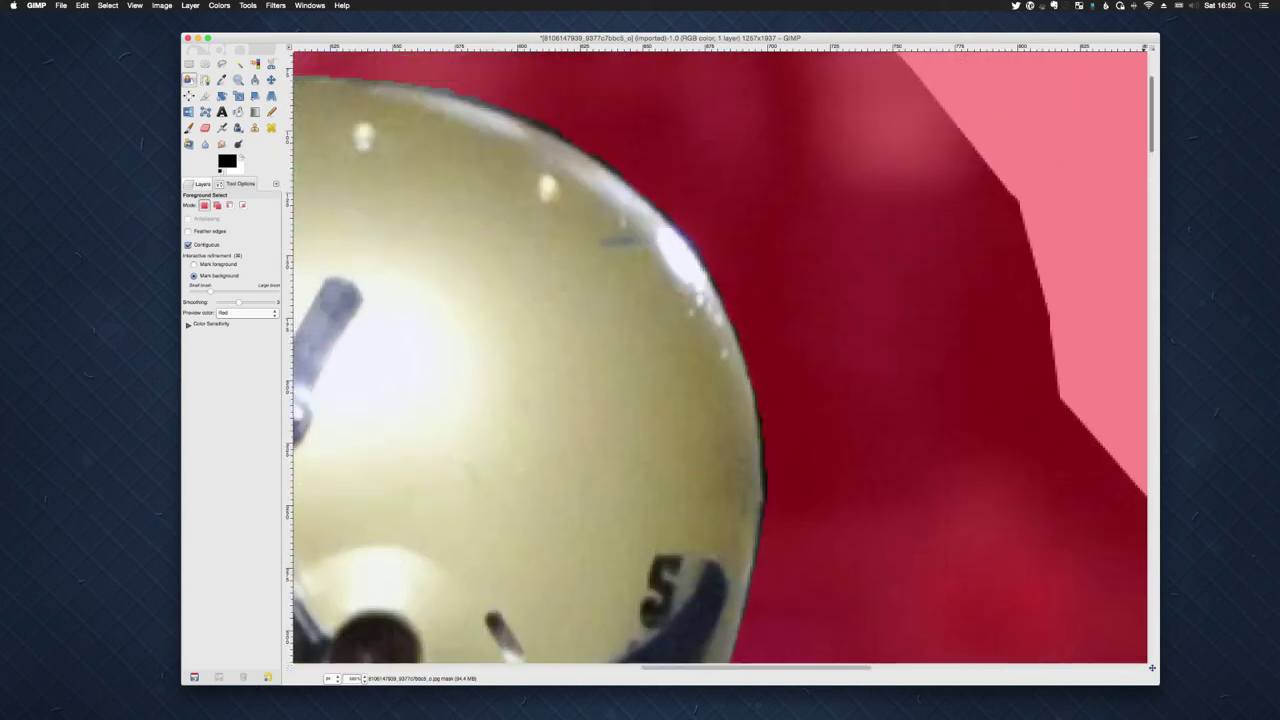
scroll(720, 355, "up", 2)
scroll(720, 355, "left", 10)
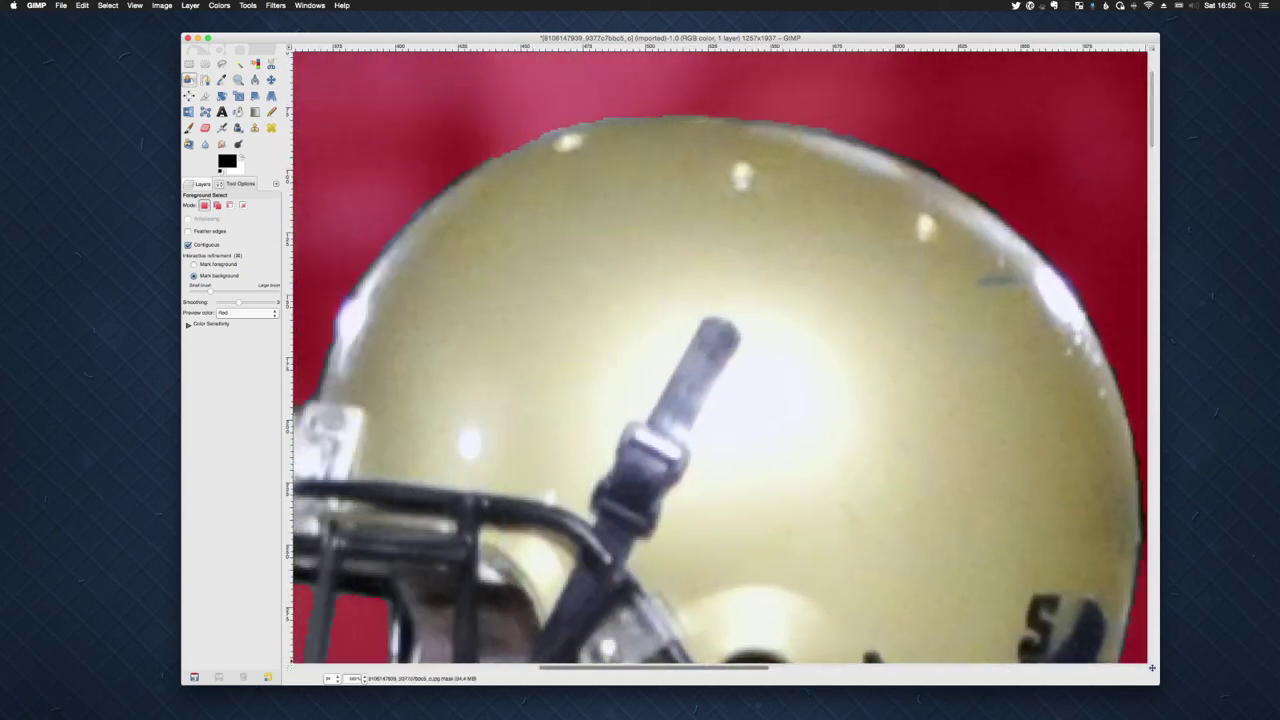
scroll(720, 355, "right", 5)
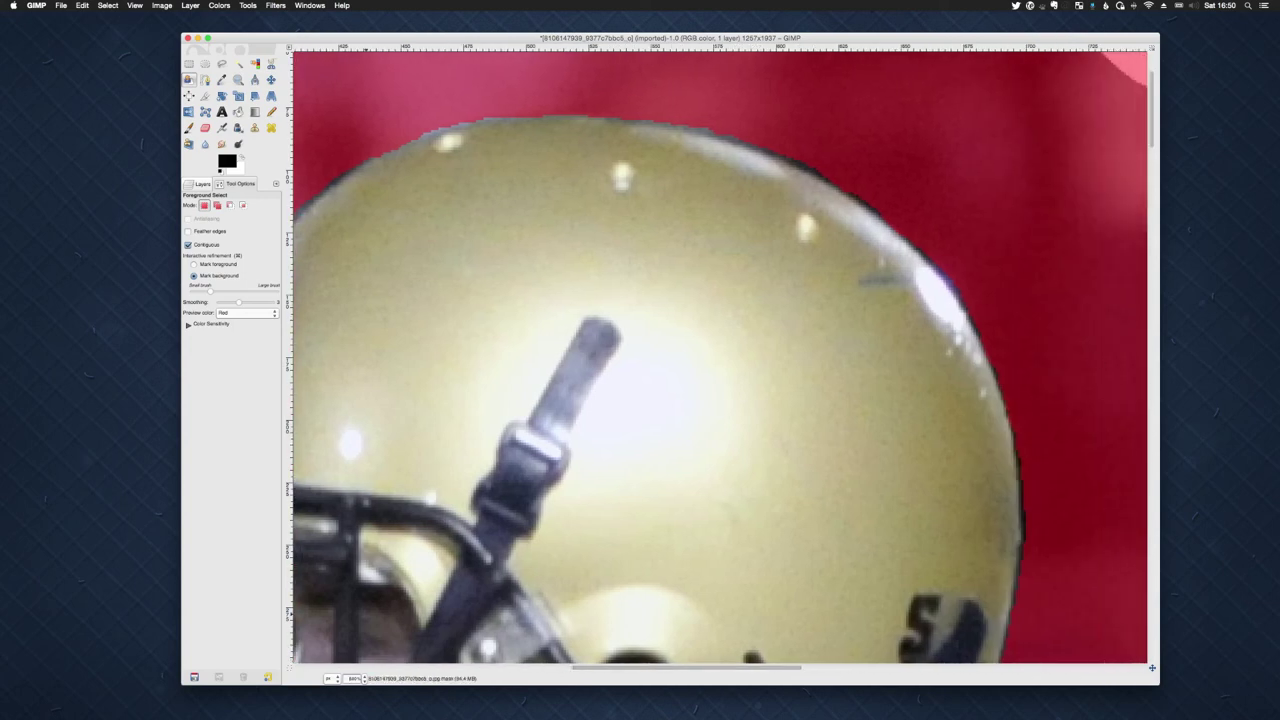
type("100")
key("Return")
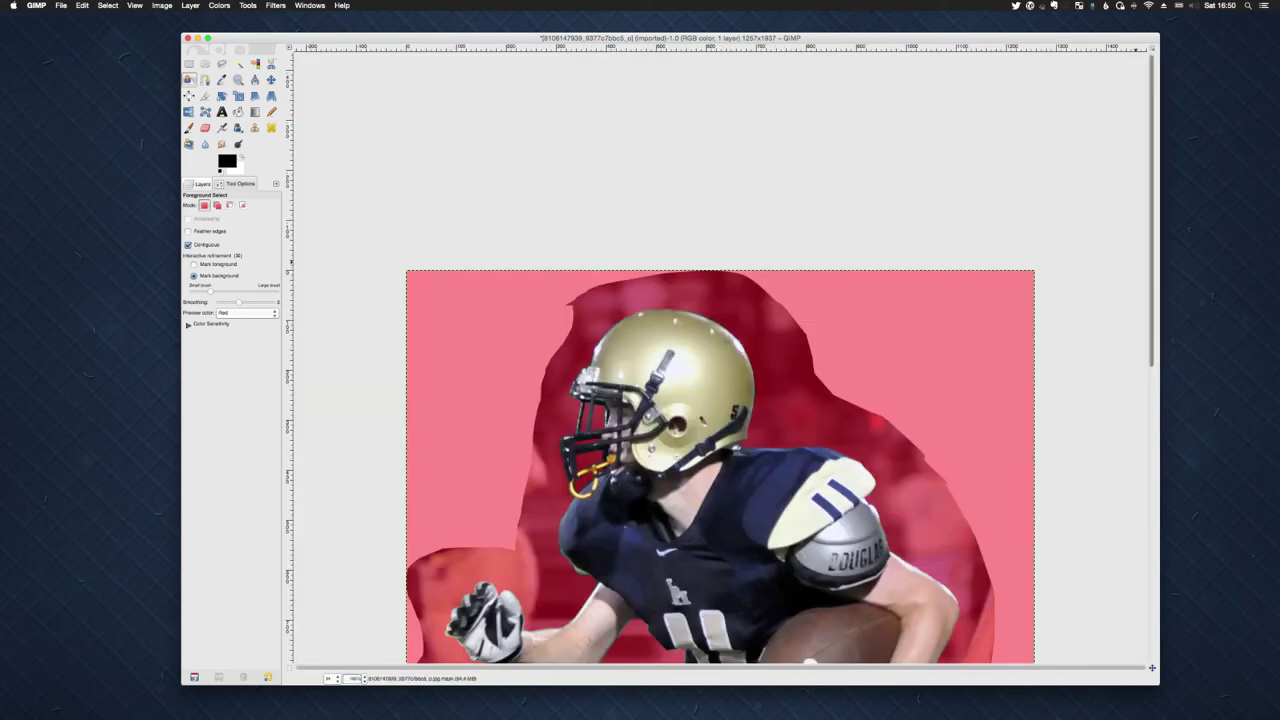
scroll(720, 460, "down", 5)
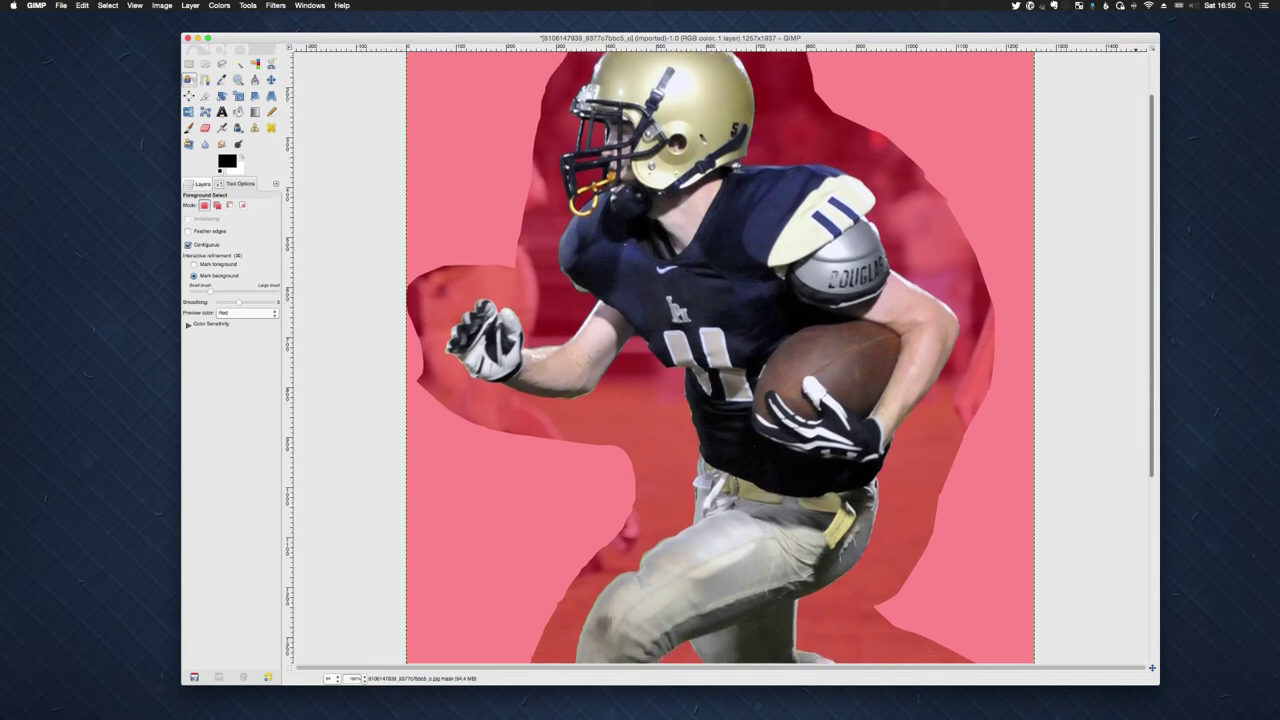
scroll(720, 358, "down", 5)
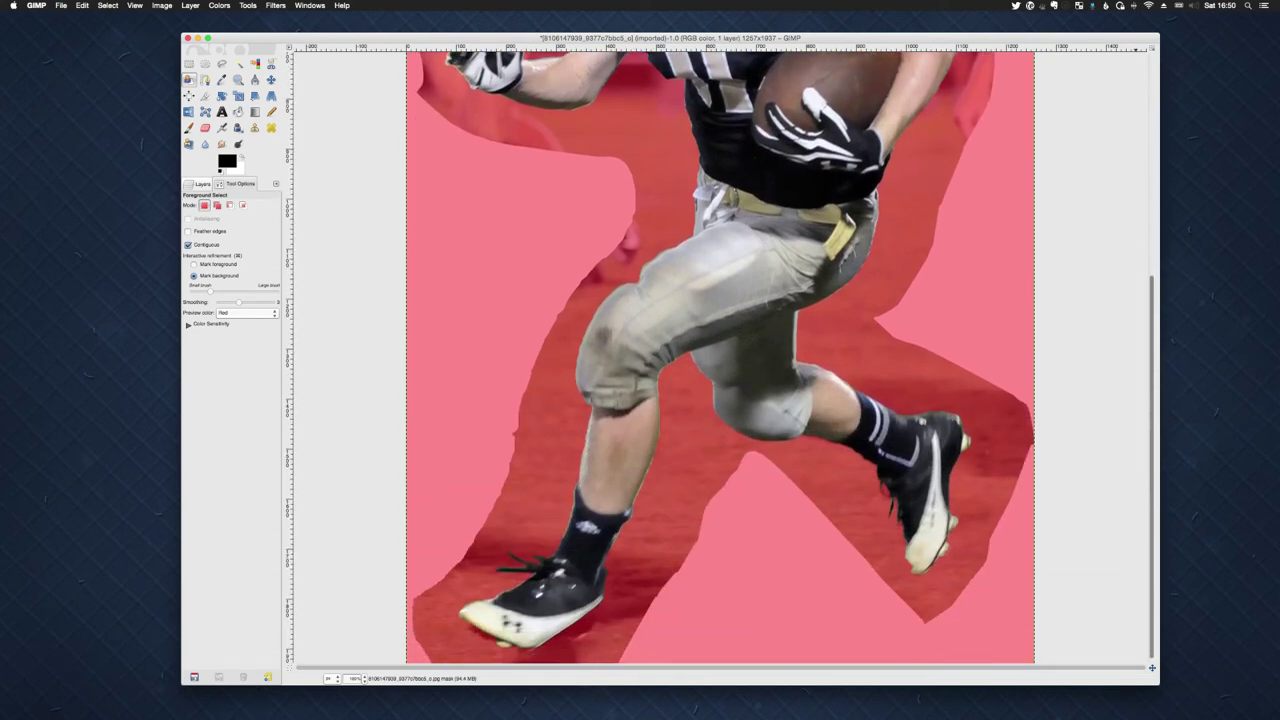
scroll(720, 356, "up", 5)
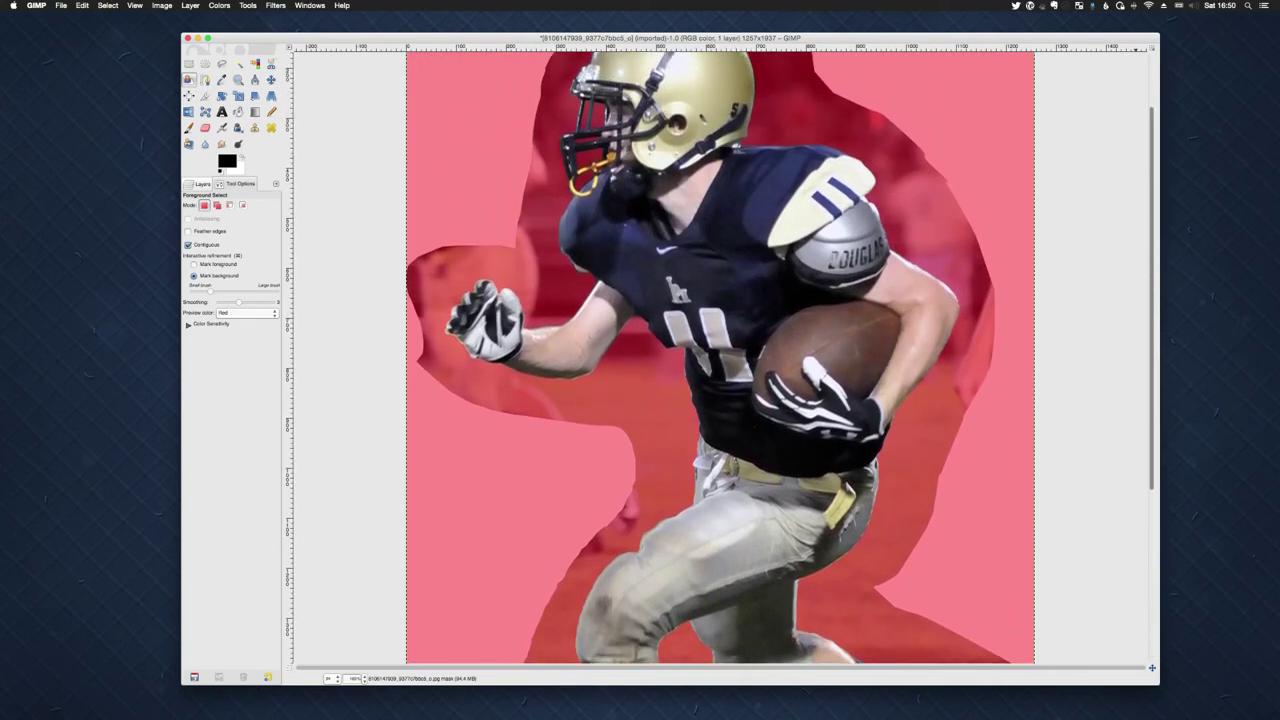
scroll(608, 236, "up", 1)
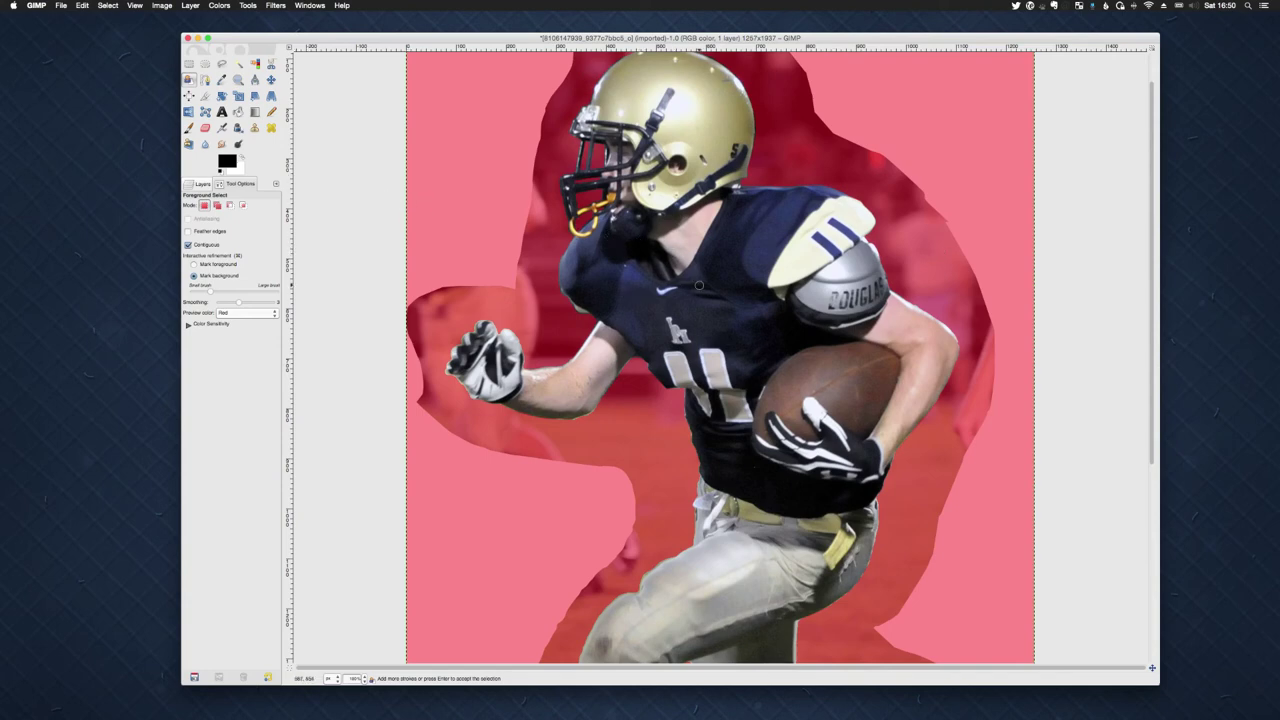
- Mark single background spots on the player's neck and the football, and set the mask preview color to Blue
key("super")
key("super")
left_click(686, 235)
left_click(822, 380)
left_click(246, 313)
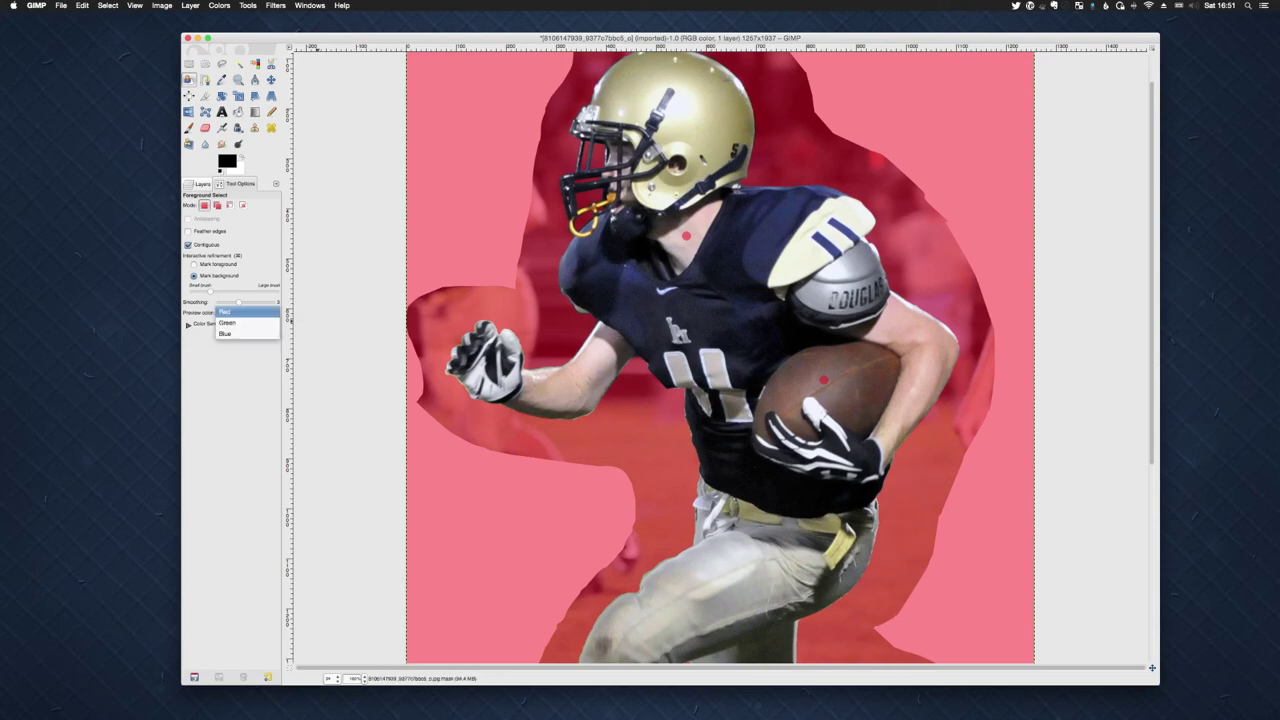
left_click(236, 336)
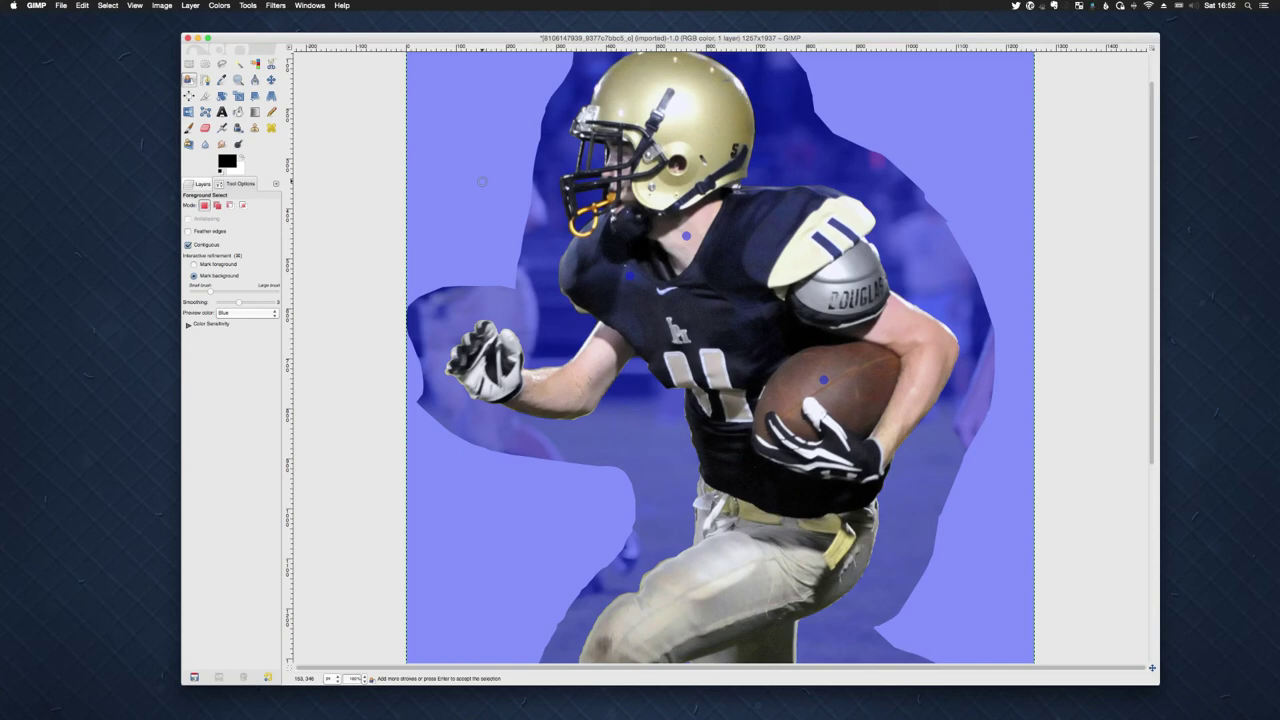
- Convert the refined foreground mask into a selection and display the photo's layer mask on the canvas
key("Return")
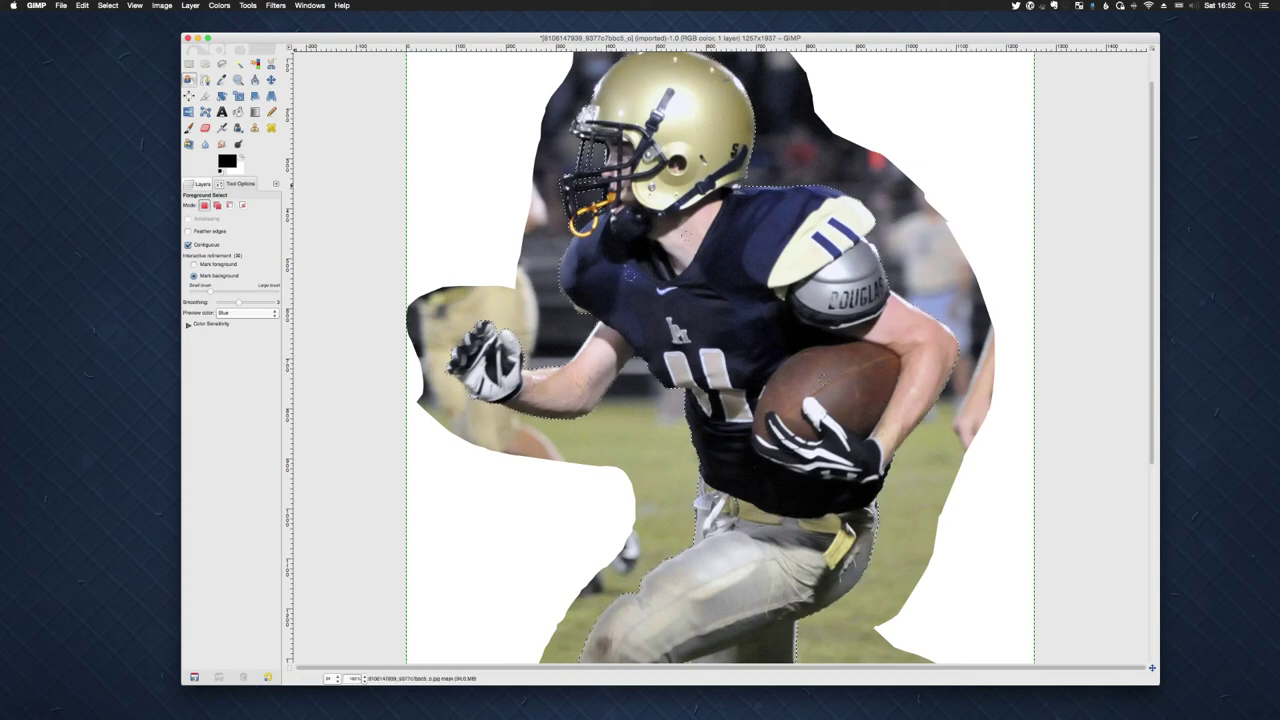
left_click(201, 184)
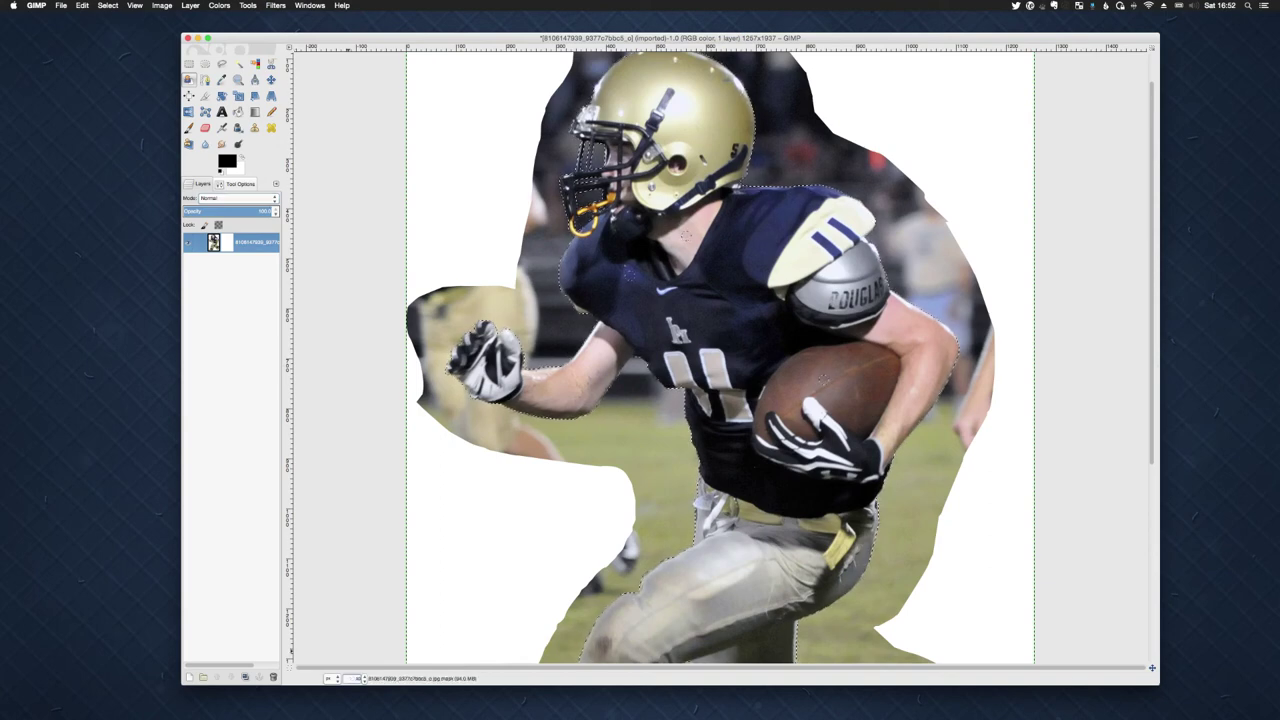
key("shift+2")
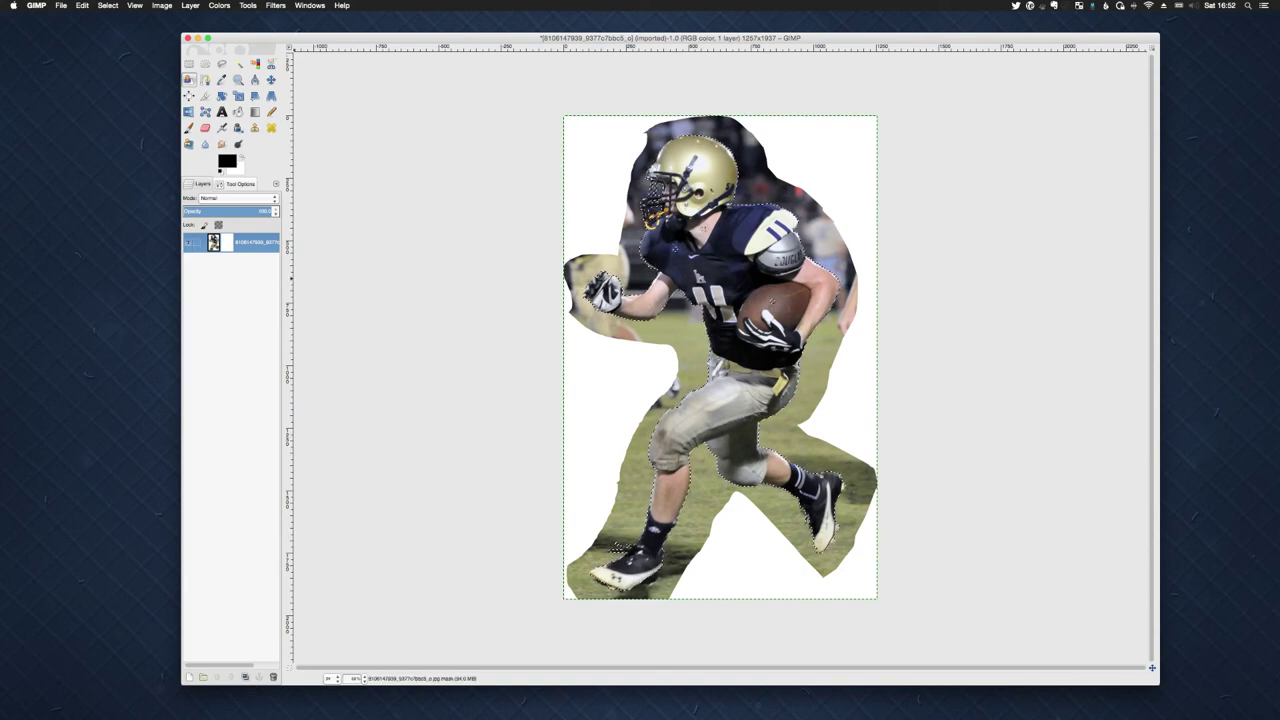
key("ctrl+comma")
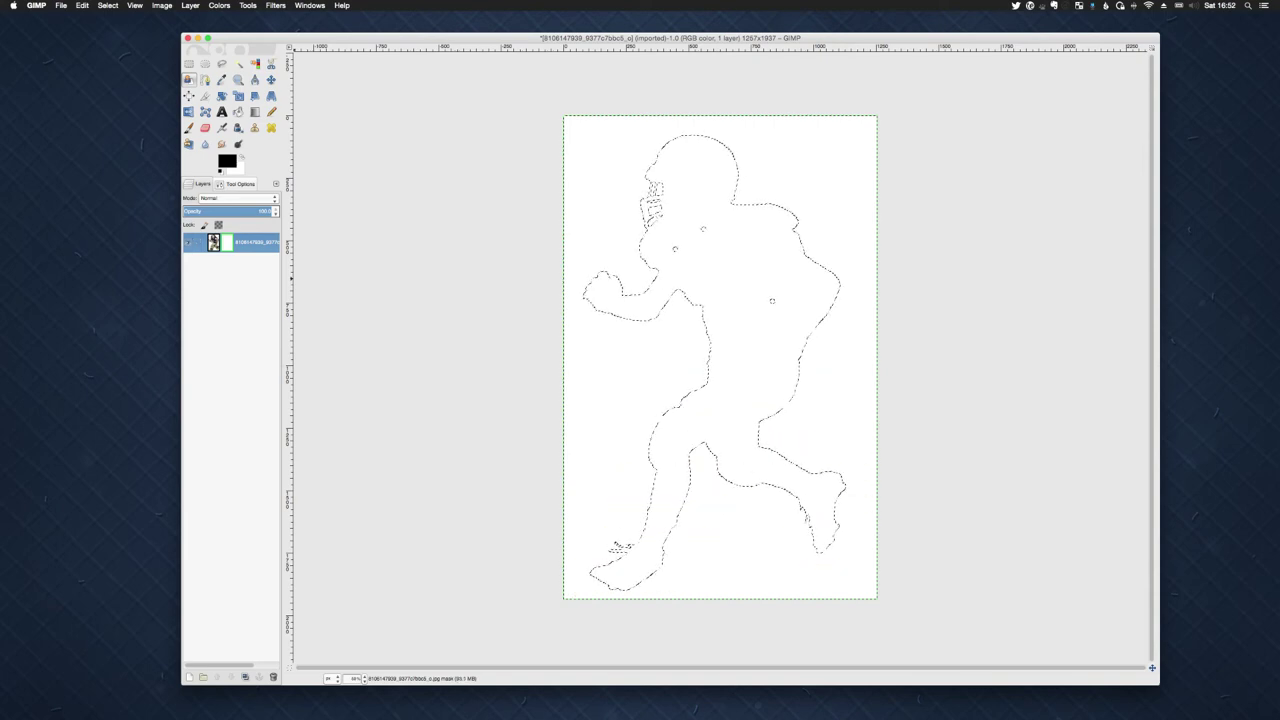
key("super+a")
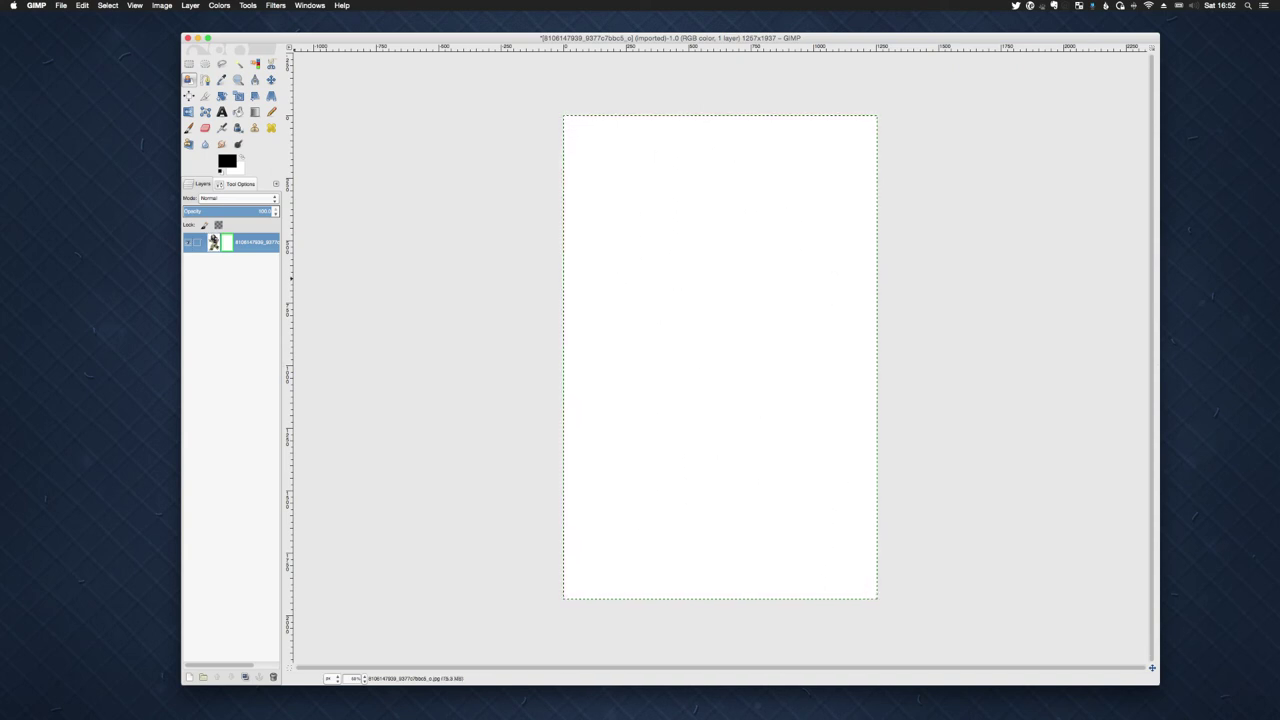
key("ctrl+z")
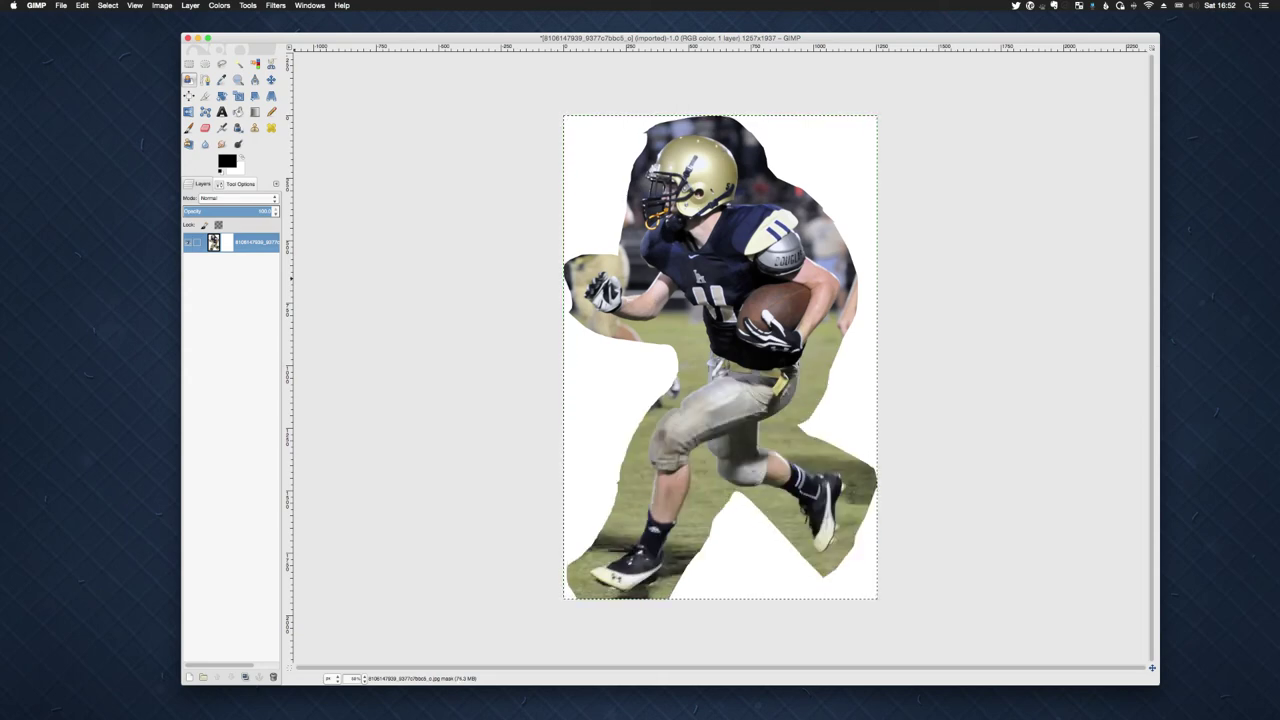
key("Delete")
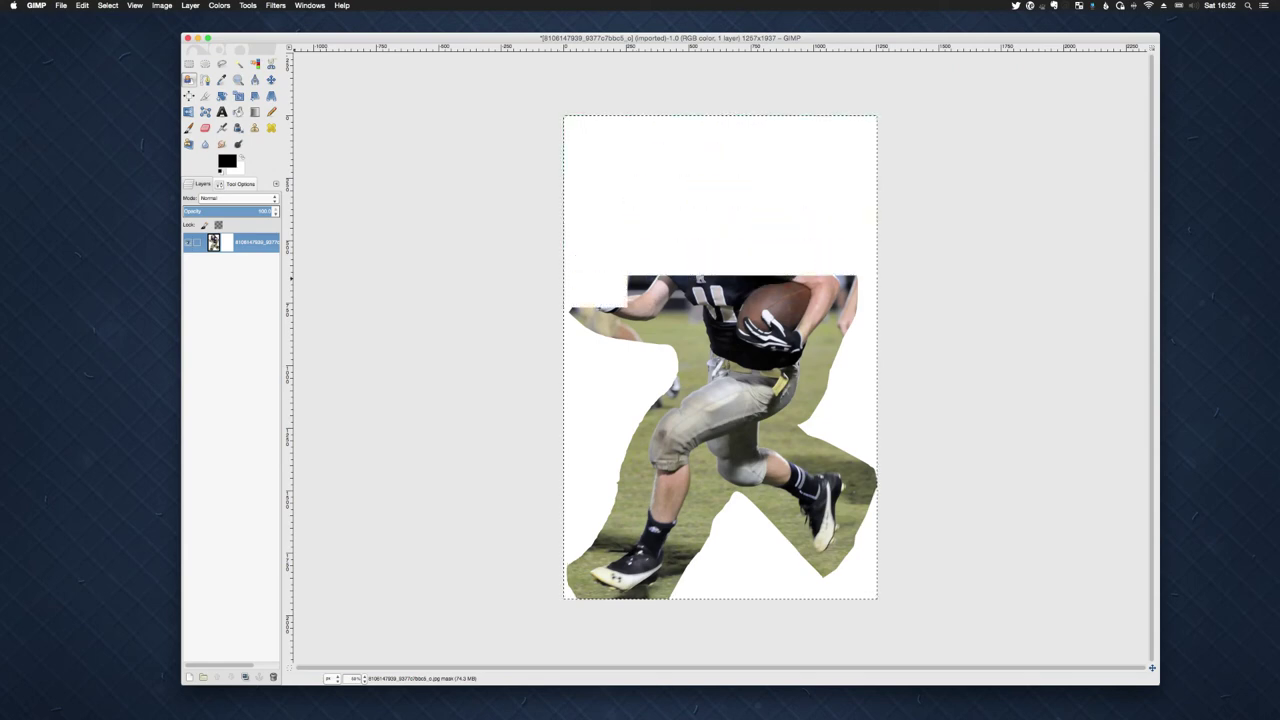
key("shift+v")
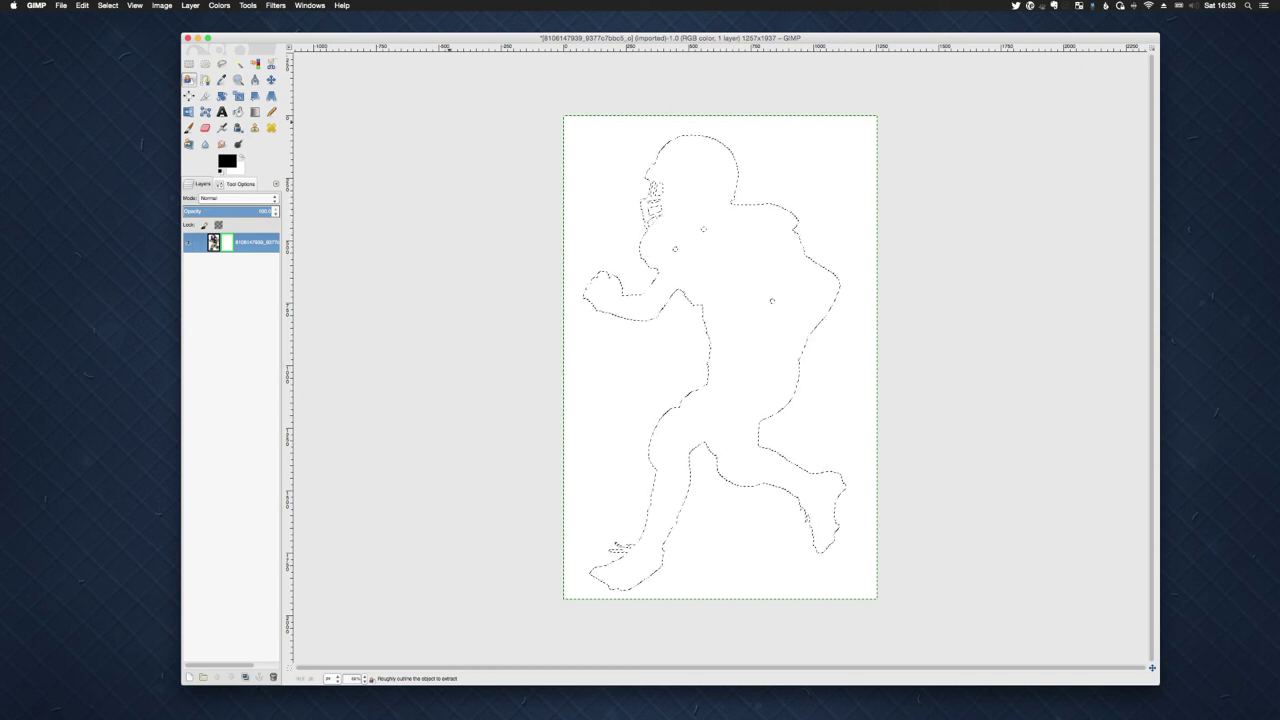
- Invert the selection so that it covers the background around the player
left_click(107, 5)
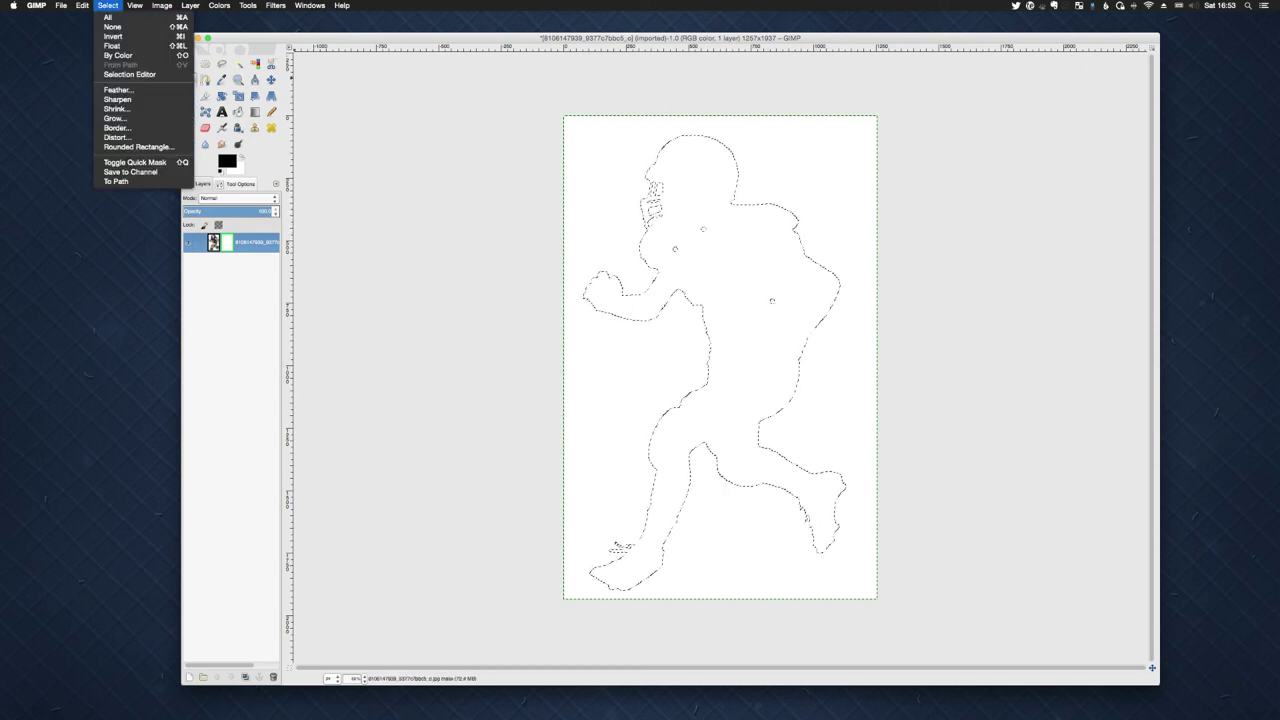
left_click(113, 36)
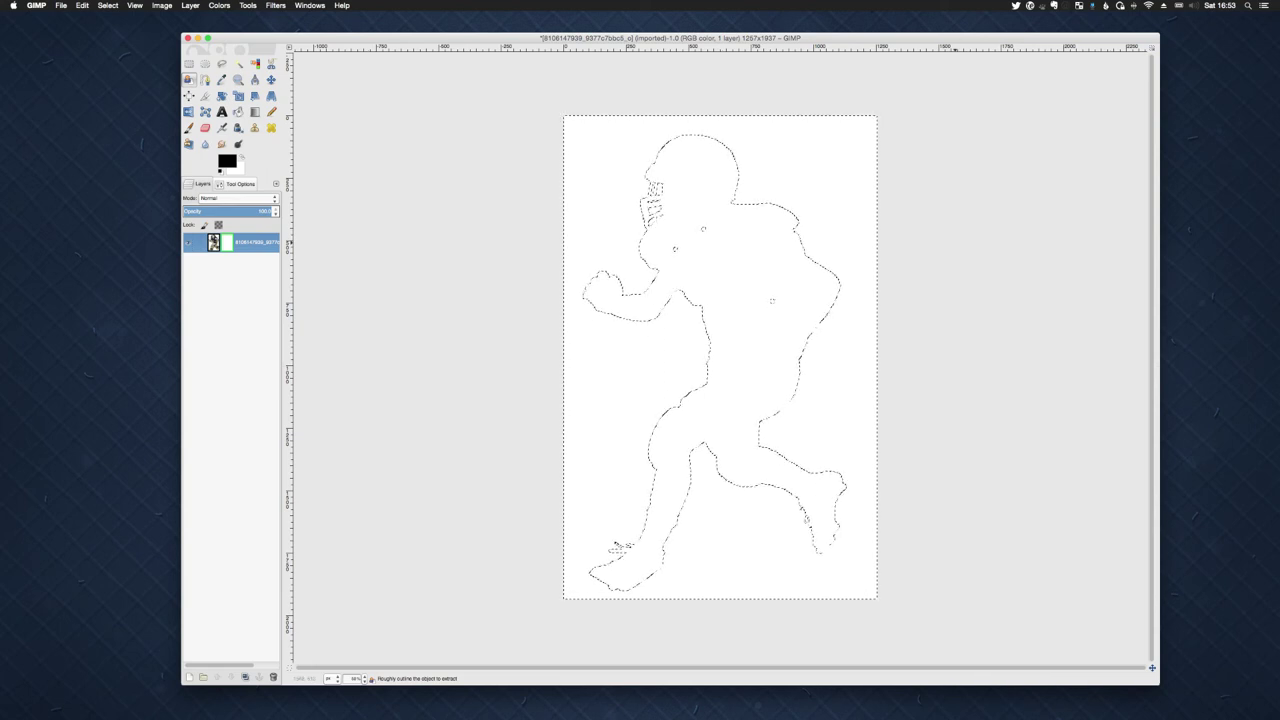
- Invert the selection to cover only the player, and invert it back to the background around him
left_click(107, 5)
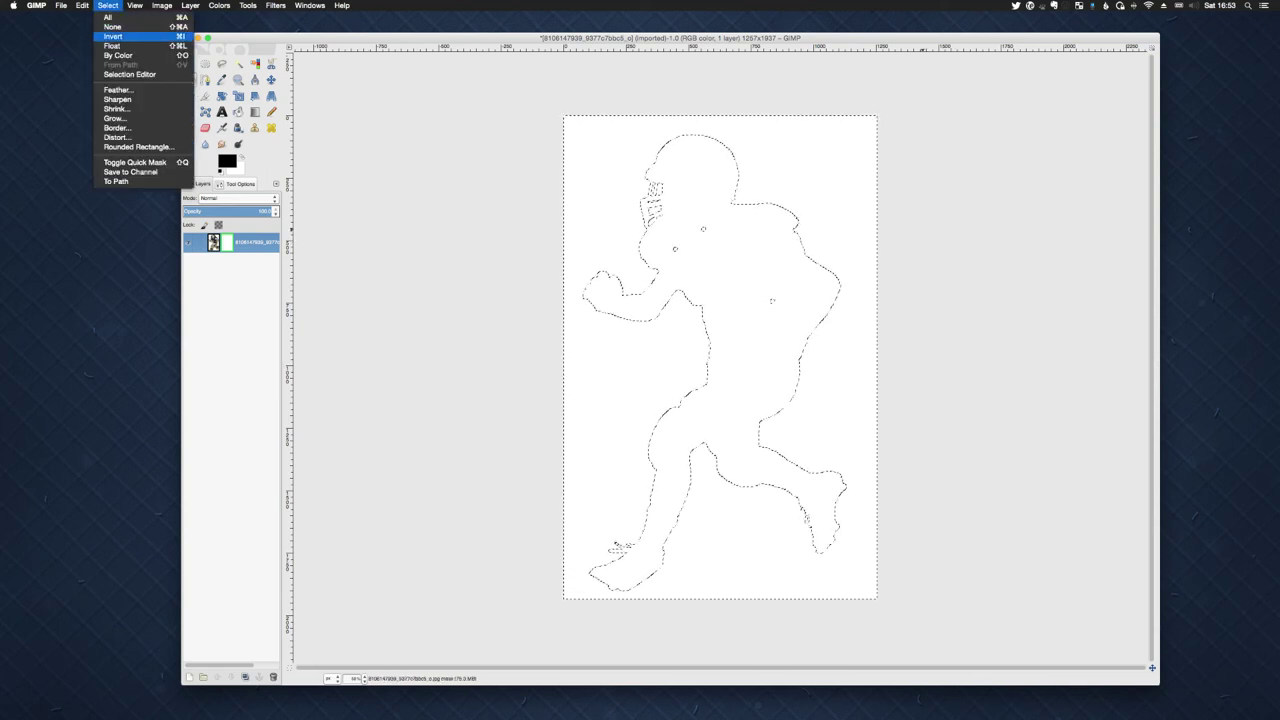
left_click(113, 36)
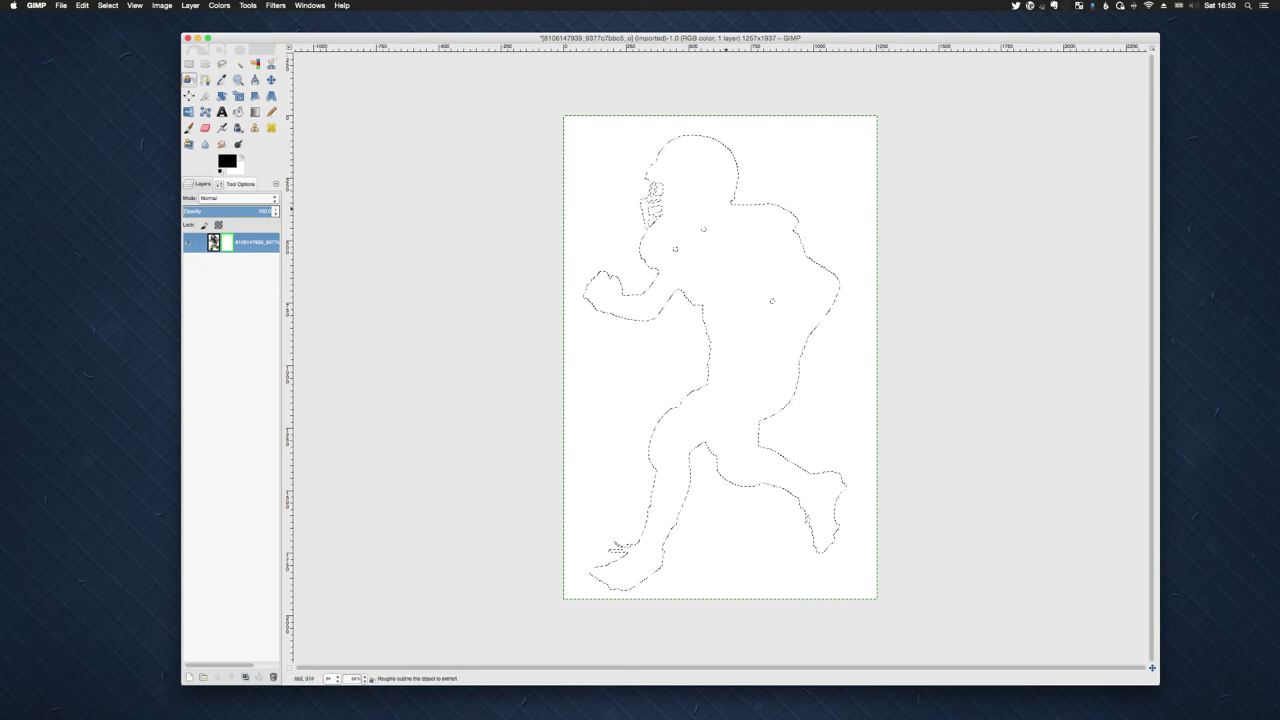
left_click(161, 5)
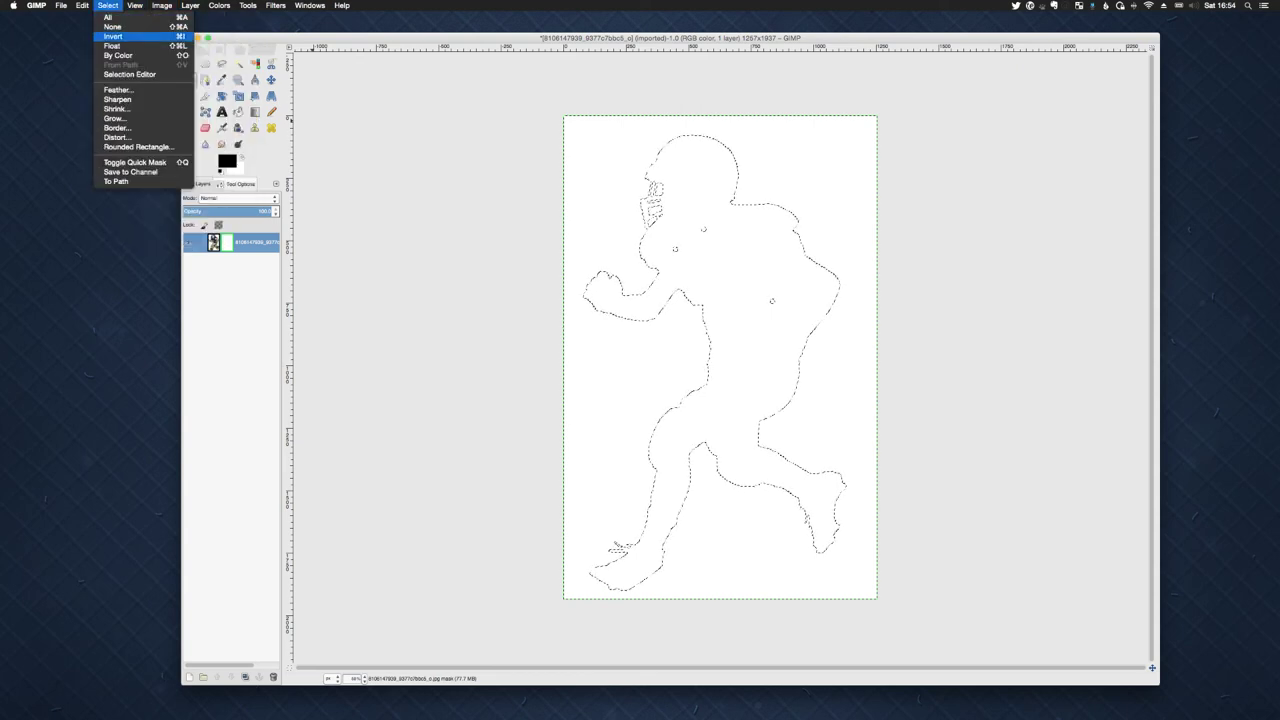
left_click(113, 36)
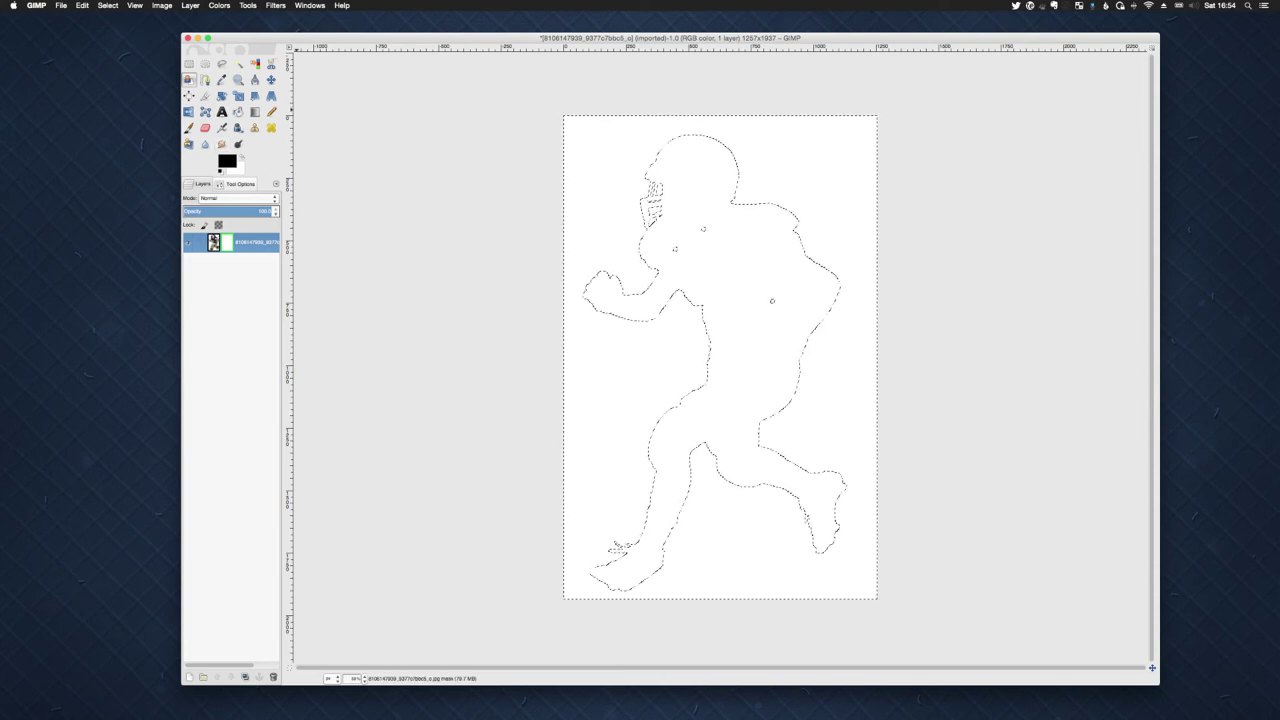
- Make black the background color and clear the selected area around the player on the layer mask
left_click(82, 5)
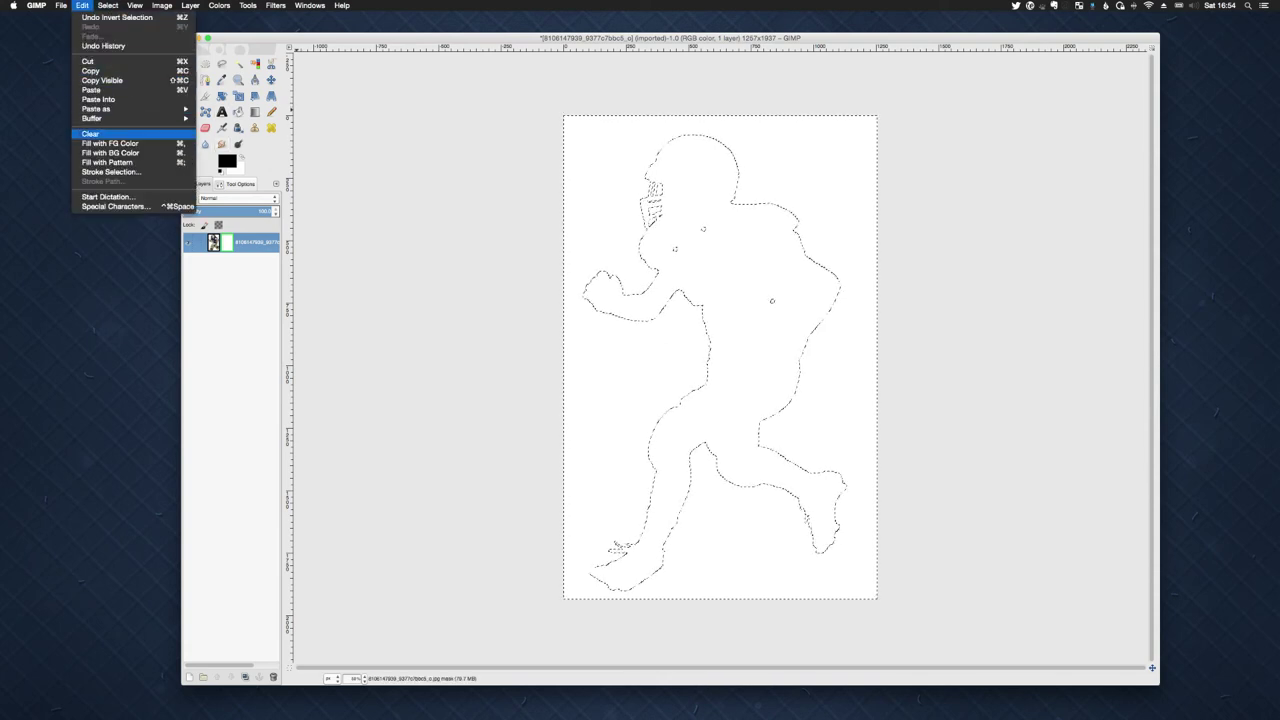
left_click(90, 133)
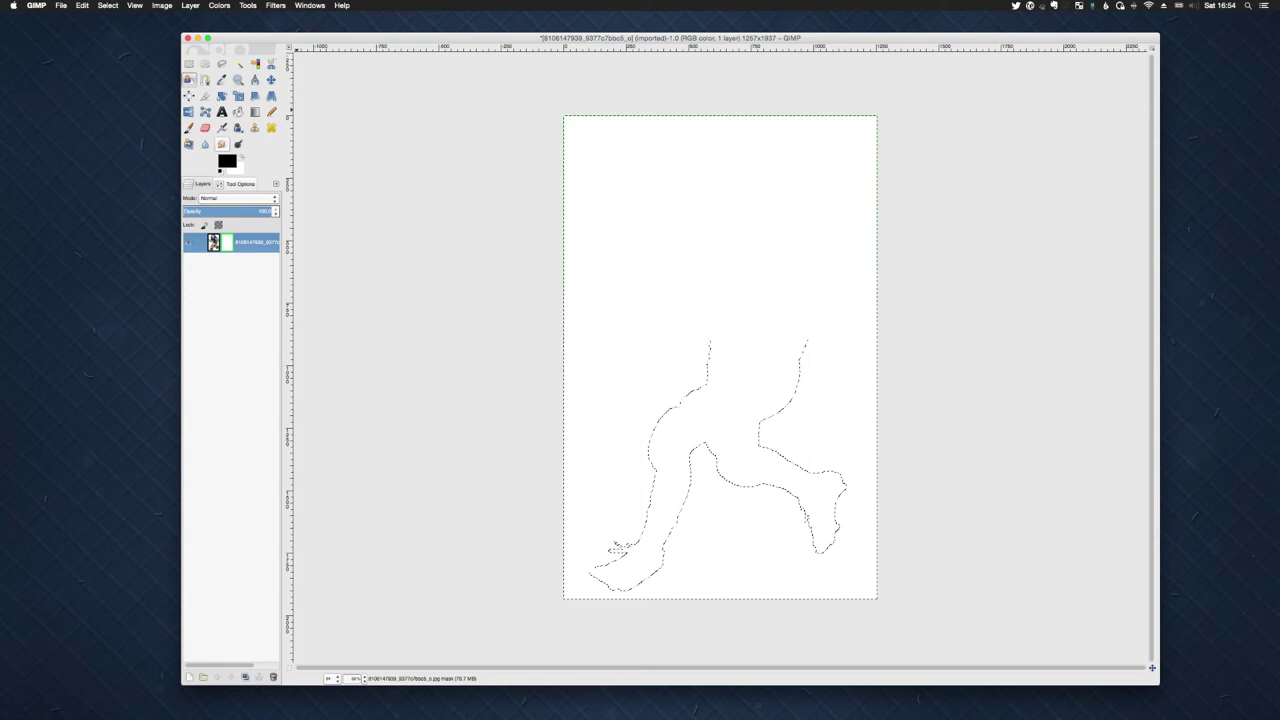
key("x")
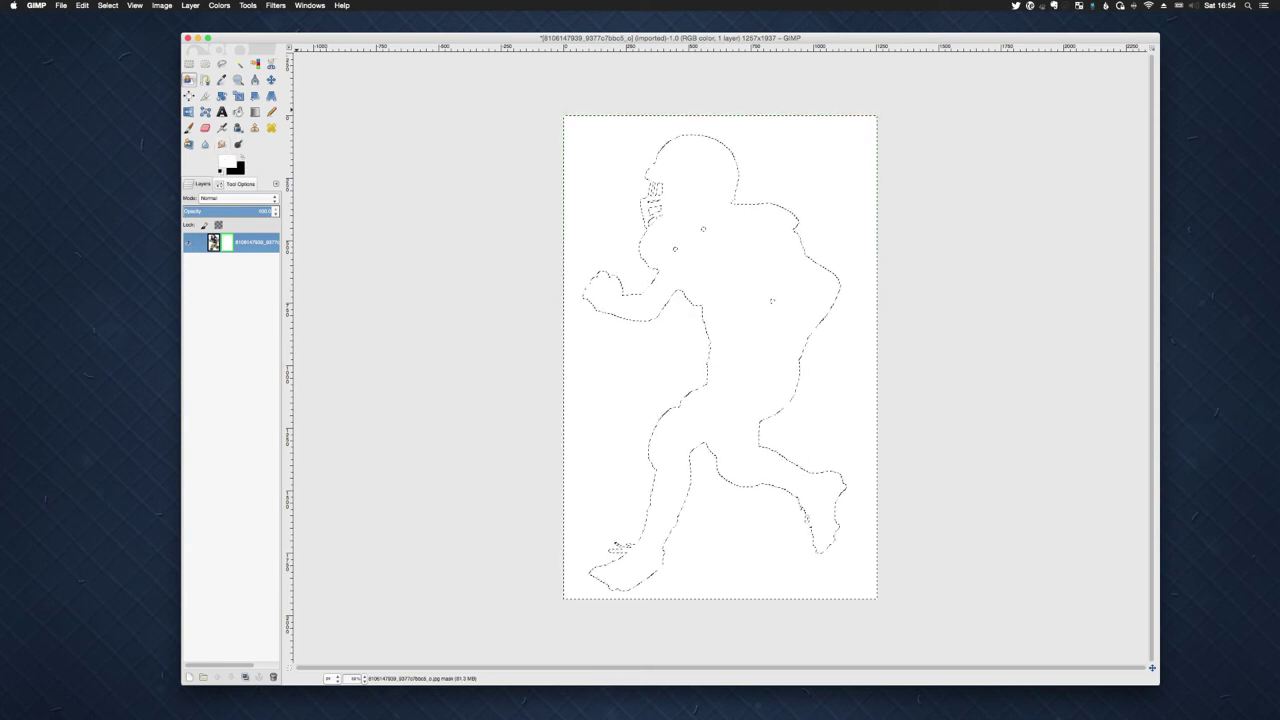
key("x")
key("x")
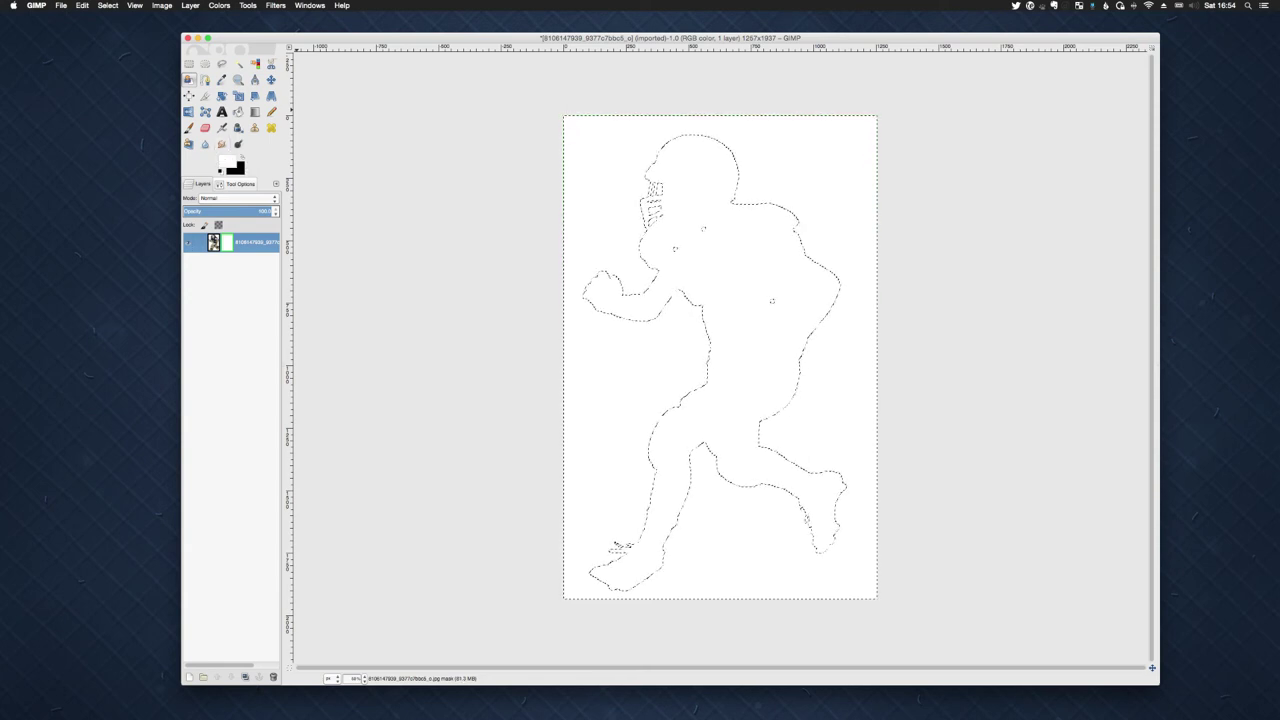
left_click(82, 5)
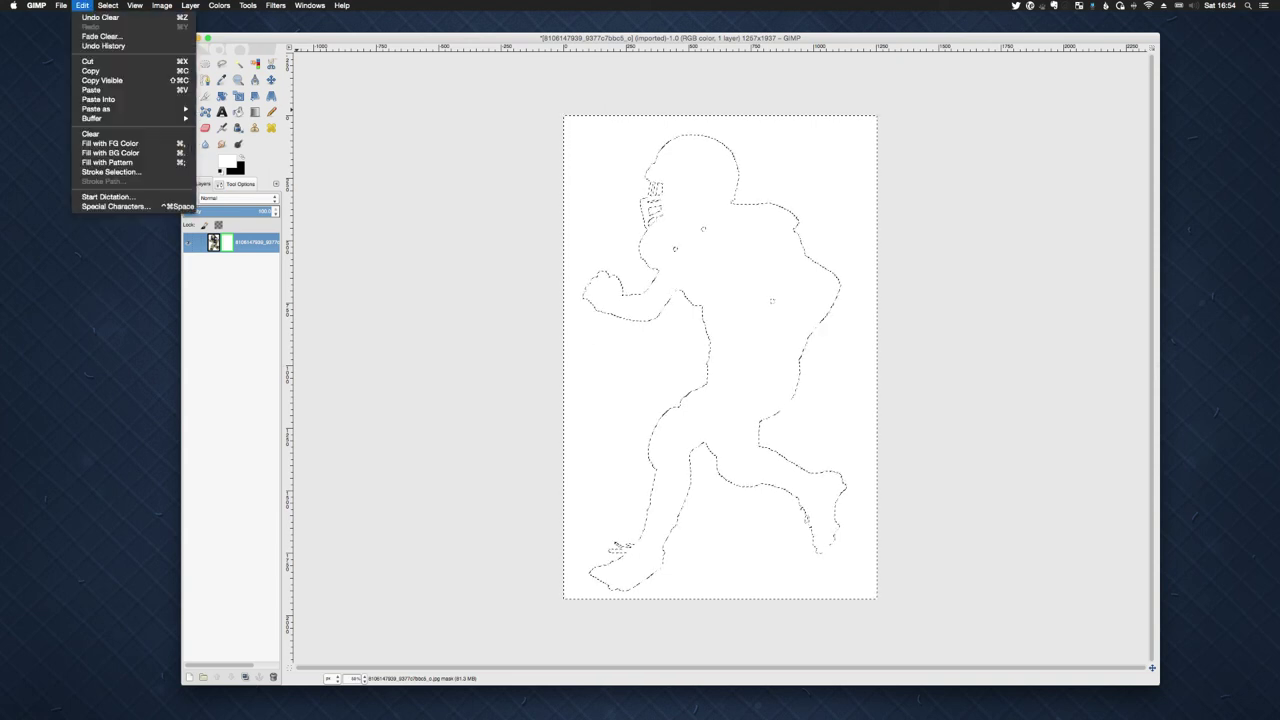
left_click(90, 133)
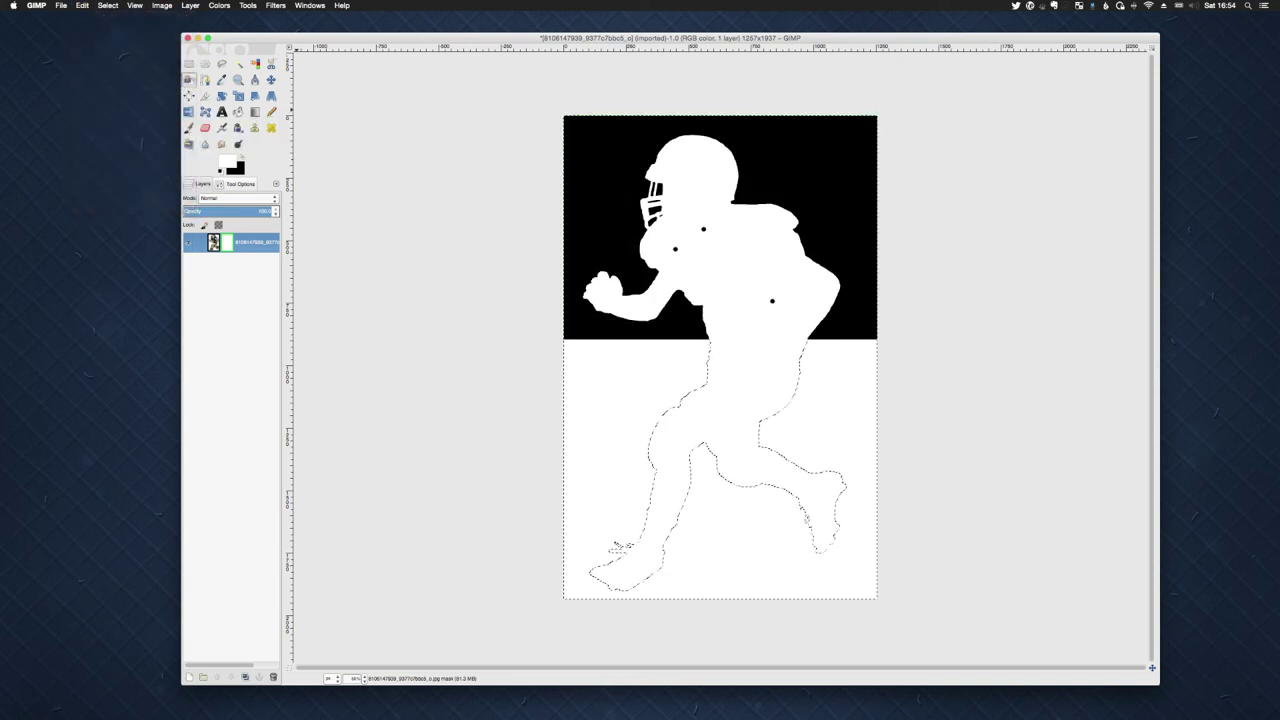
key("x")
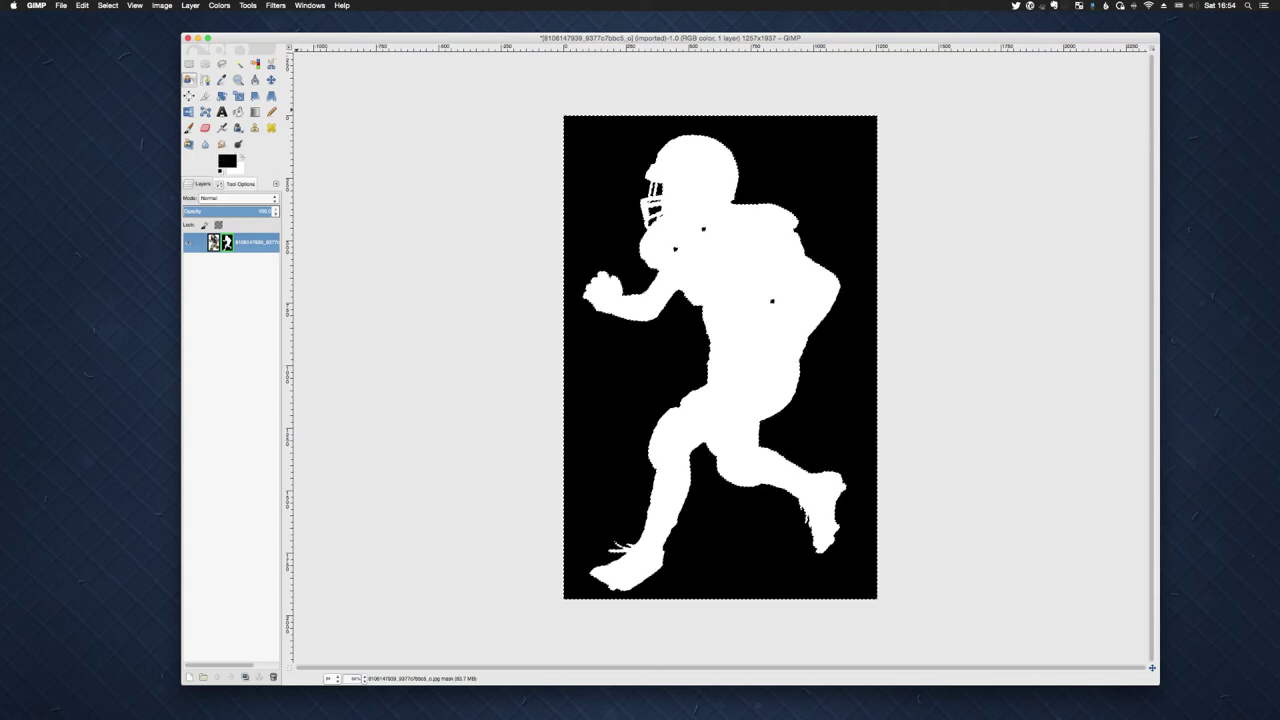
key("x")
key("x")
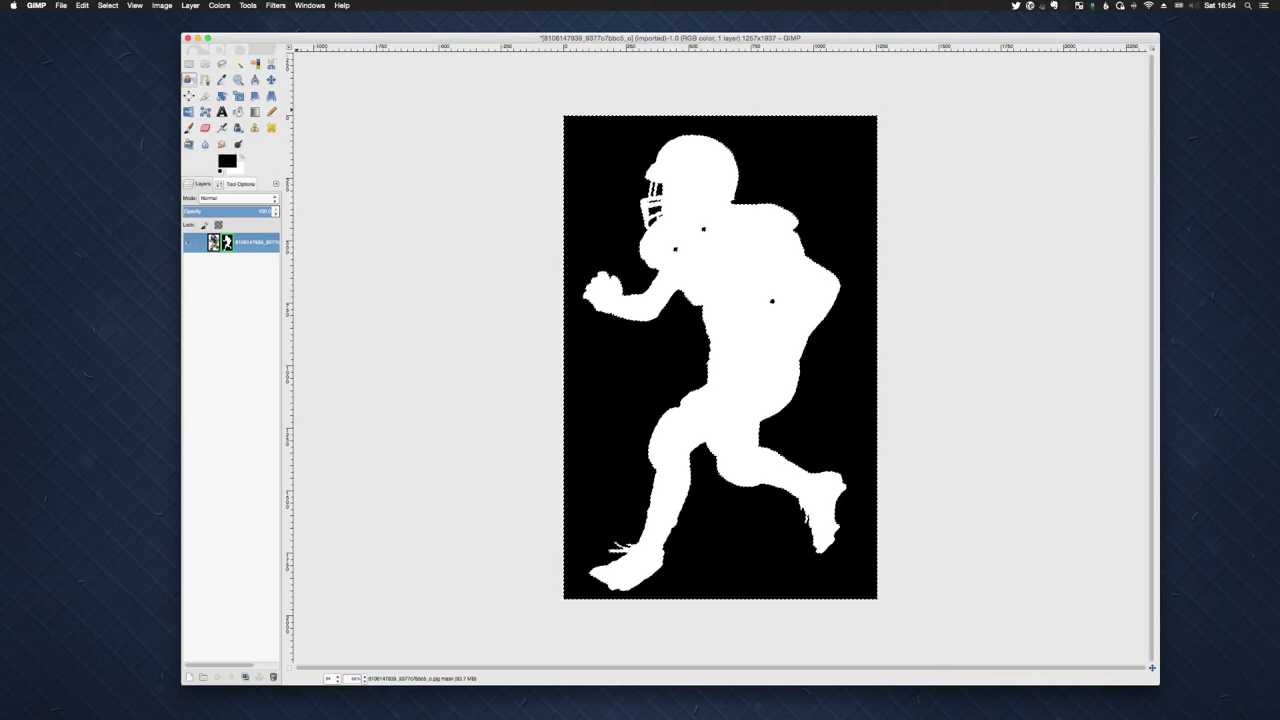
key("x")
key("x")
left_click(82, 5)
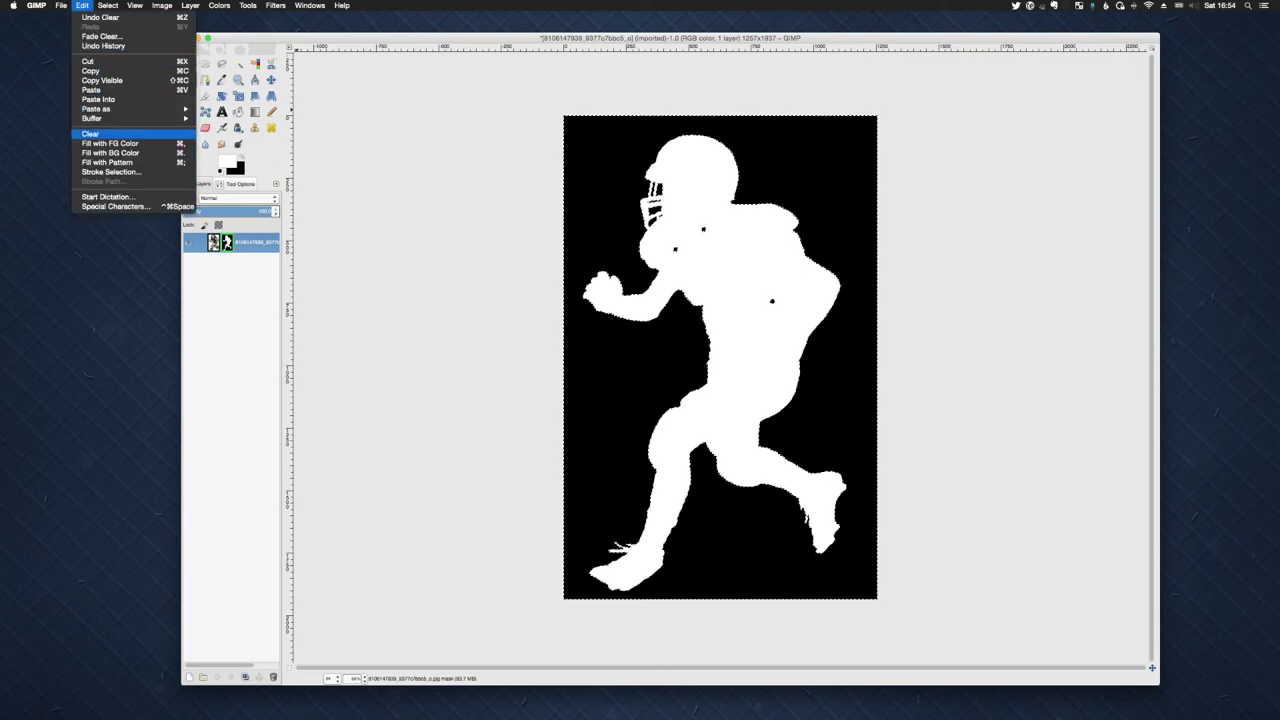
left_click(100, 133)
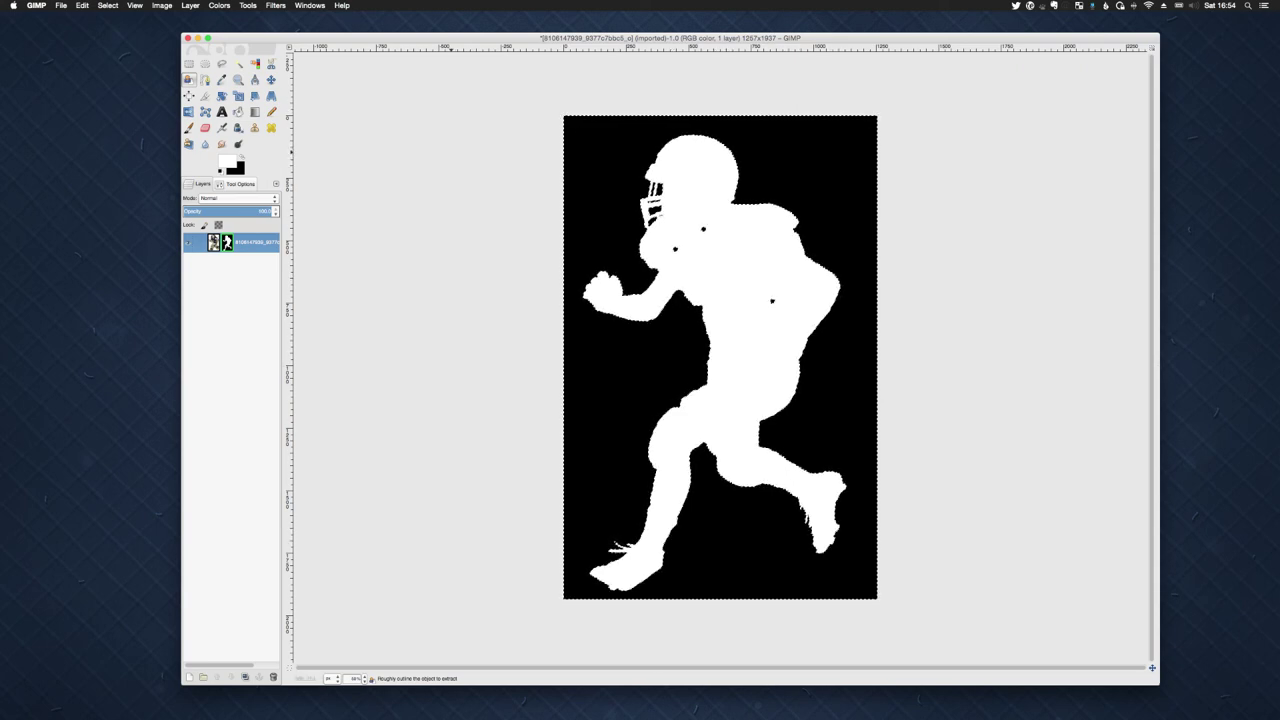
- Deselect everything and set the canvas zoom to 100% for the layer mask
left_click(107, 5)
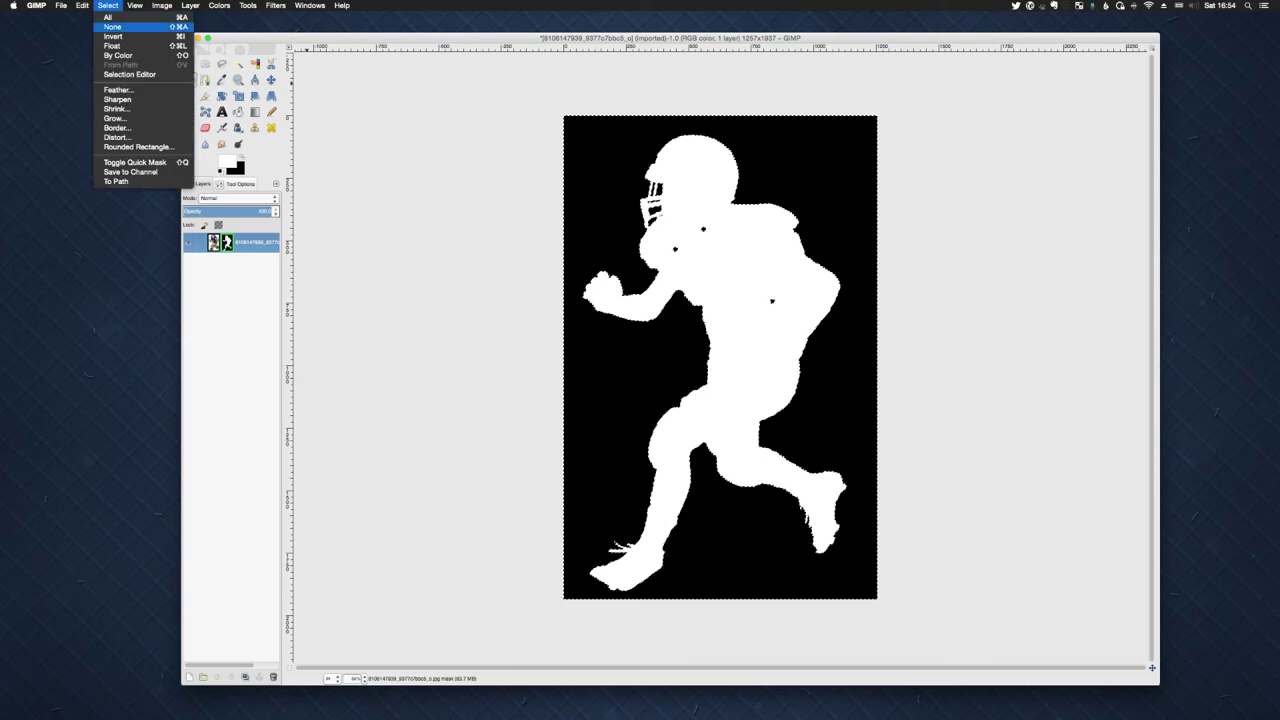
left_click(112, 26)
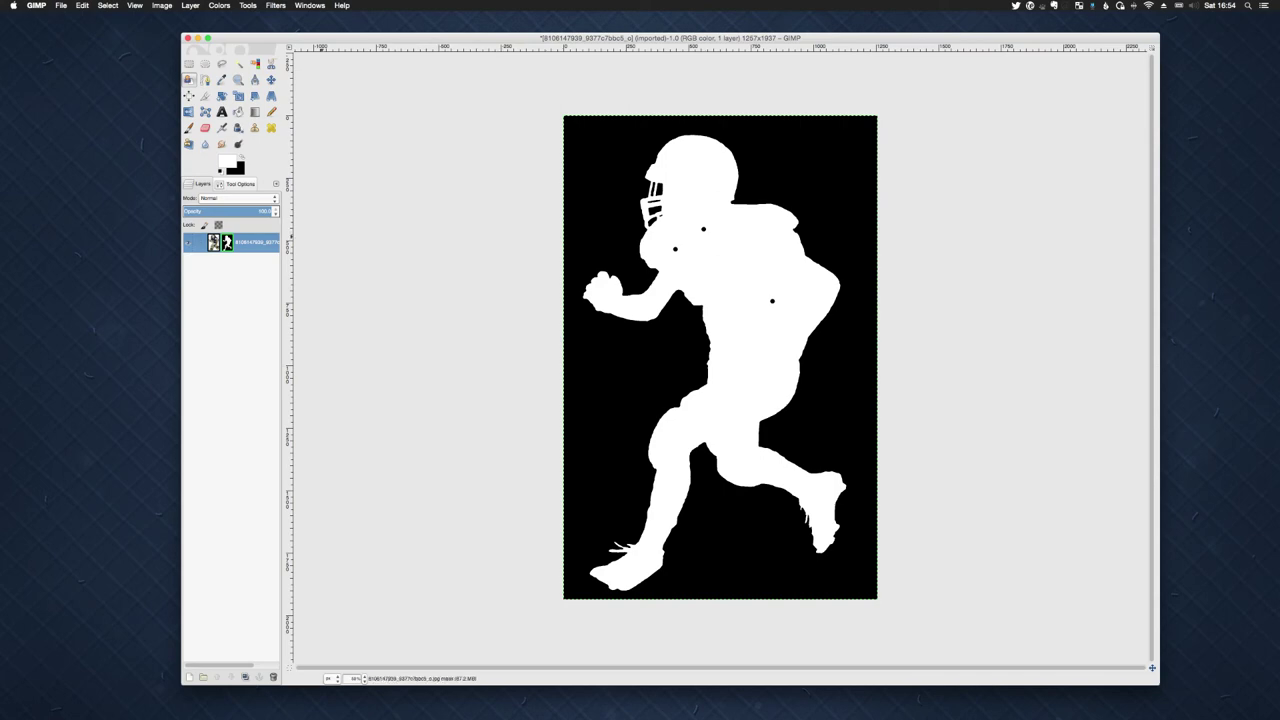
left_click(223, 129)
left_click(353, 679)
type("100")
key("Return")
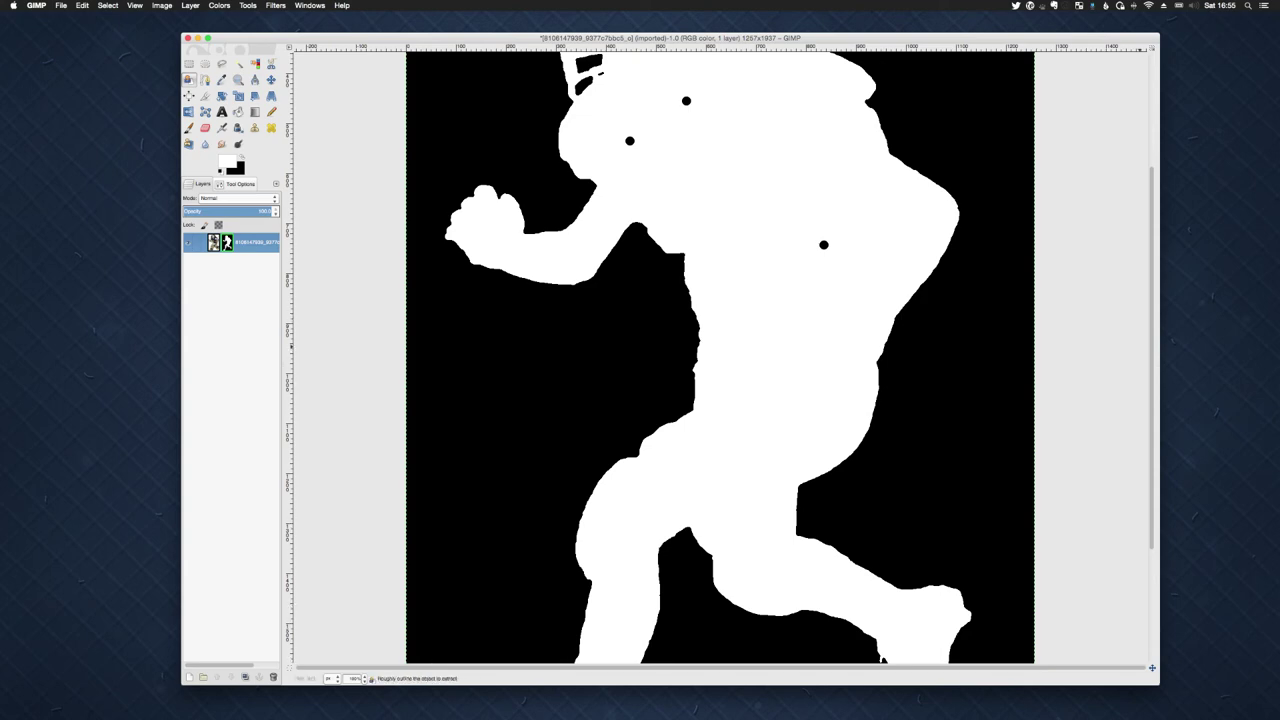
- Paint the three stray black spots inside the player's silhouette on the mask white with the Paintbrush
scroll(719, 357, "up", 1)
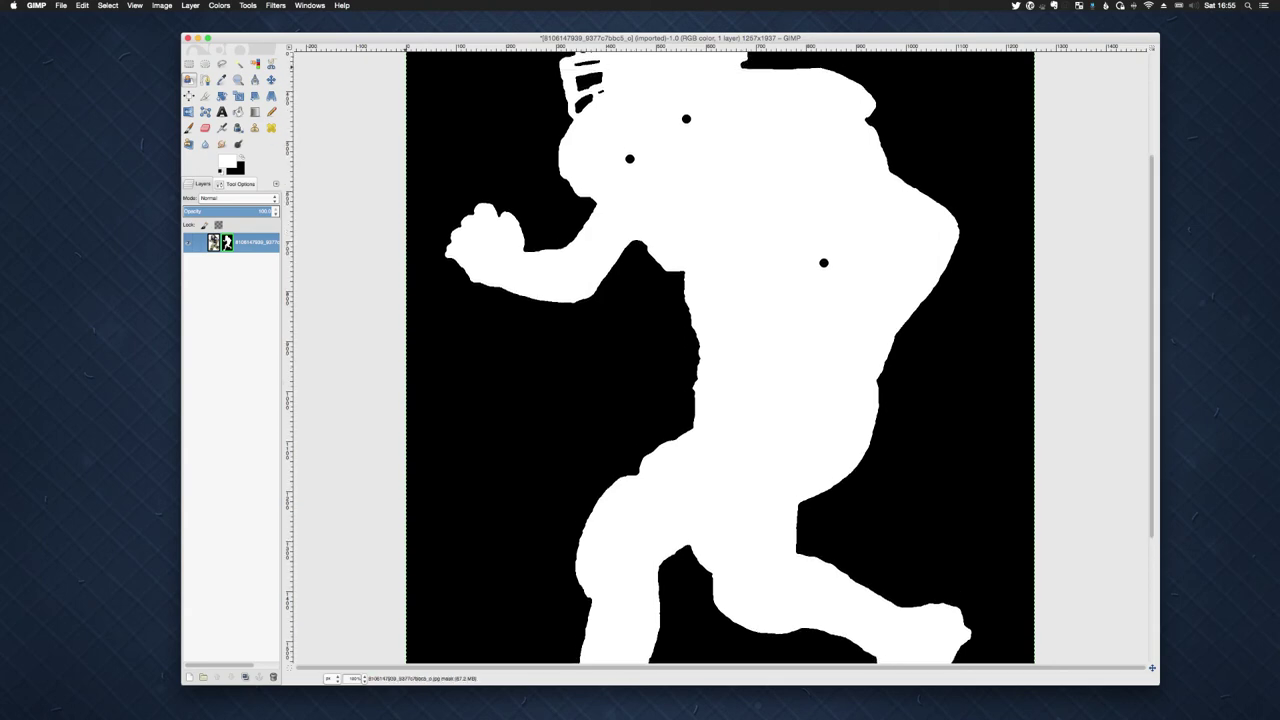
left_click(134, 5)
mouse_move(160, 36)
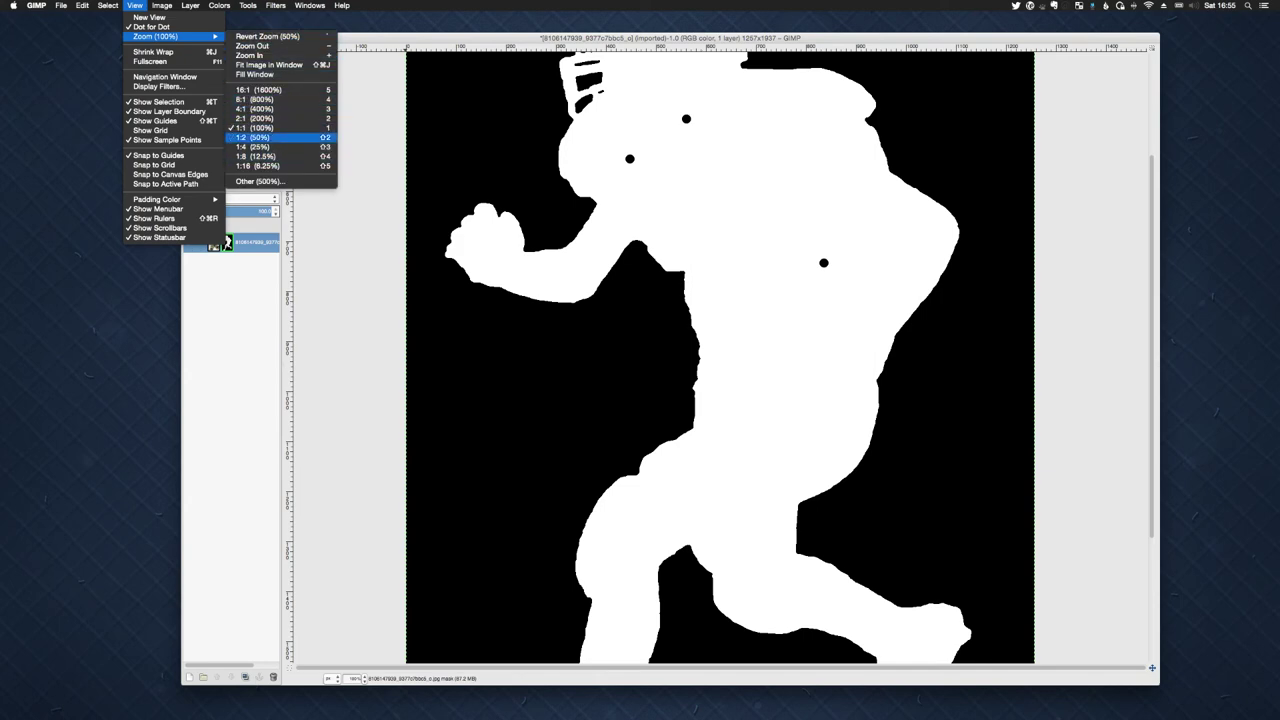
key("Escape")
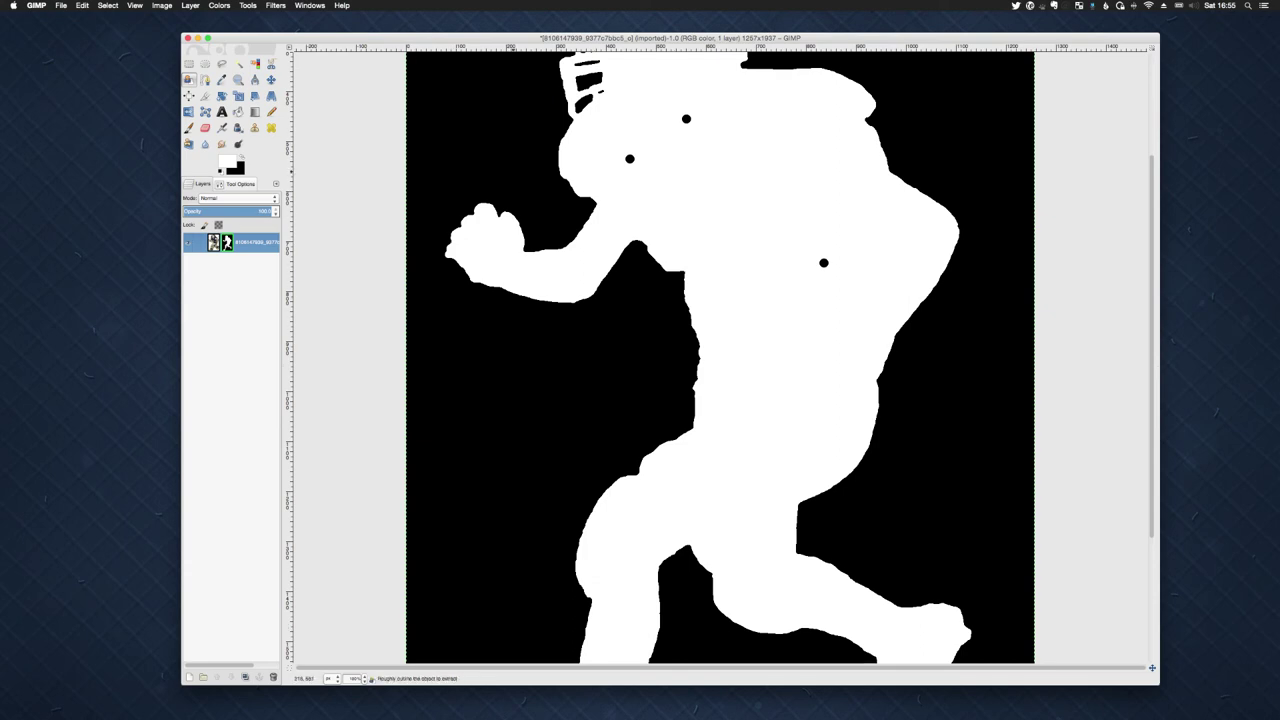
scroll(719, 358, "up", 5)
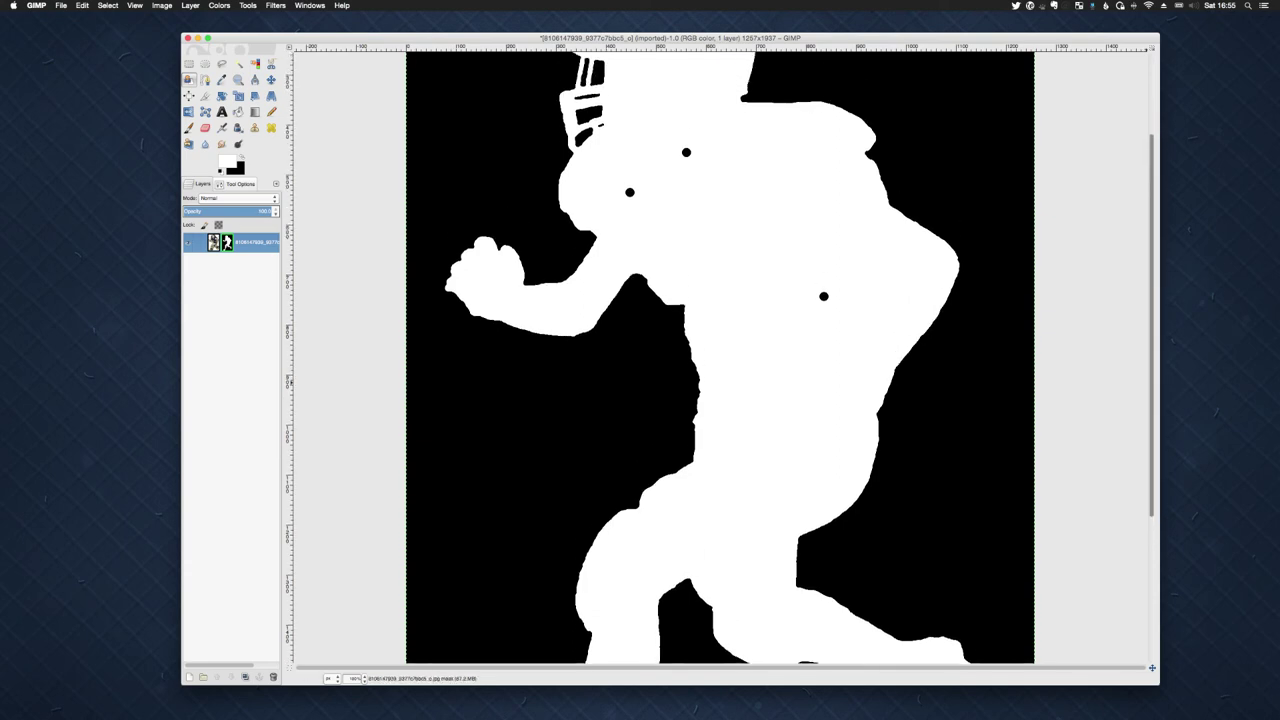
scroll(719, 358, "down", 12)
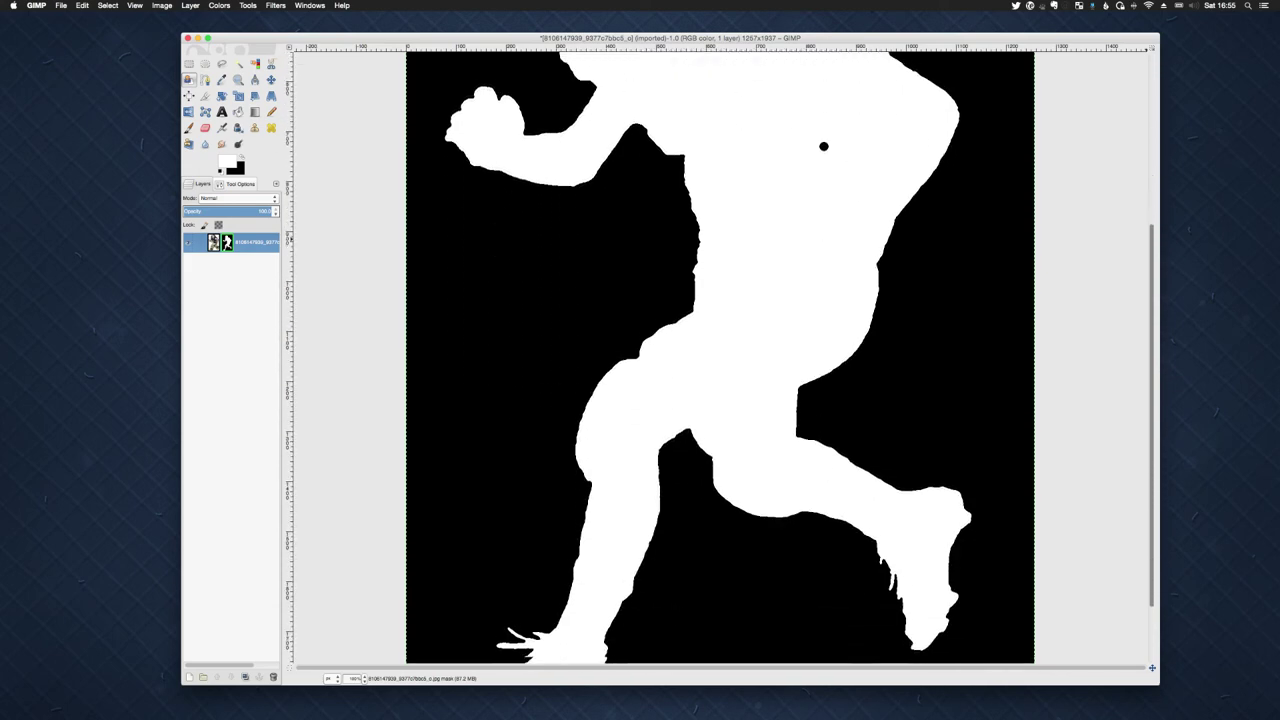
scroll(719, 358, "up", 10)
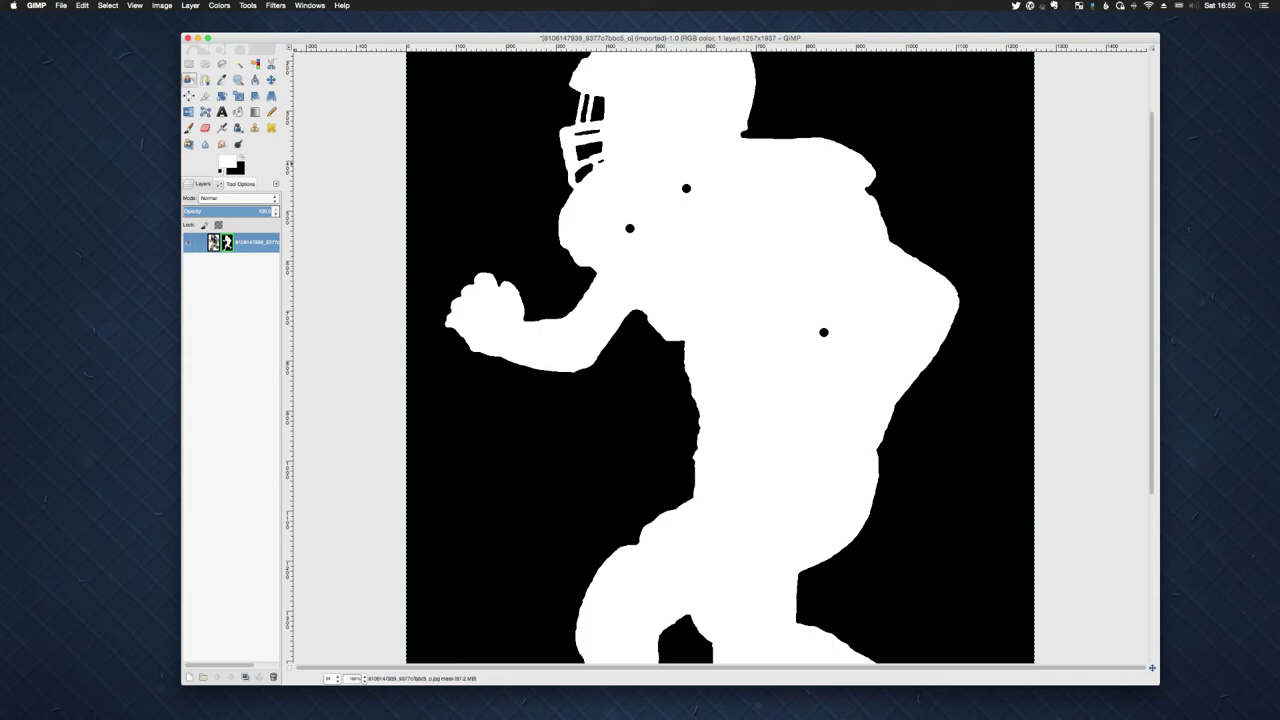
left_click(188, 127)
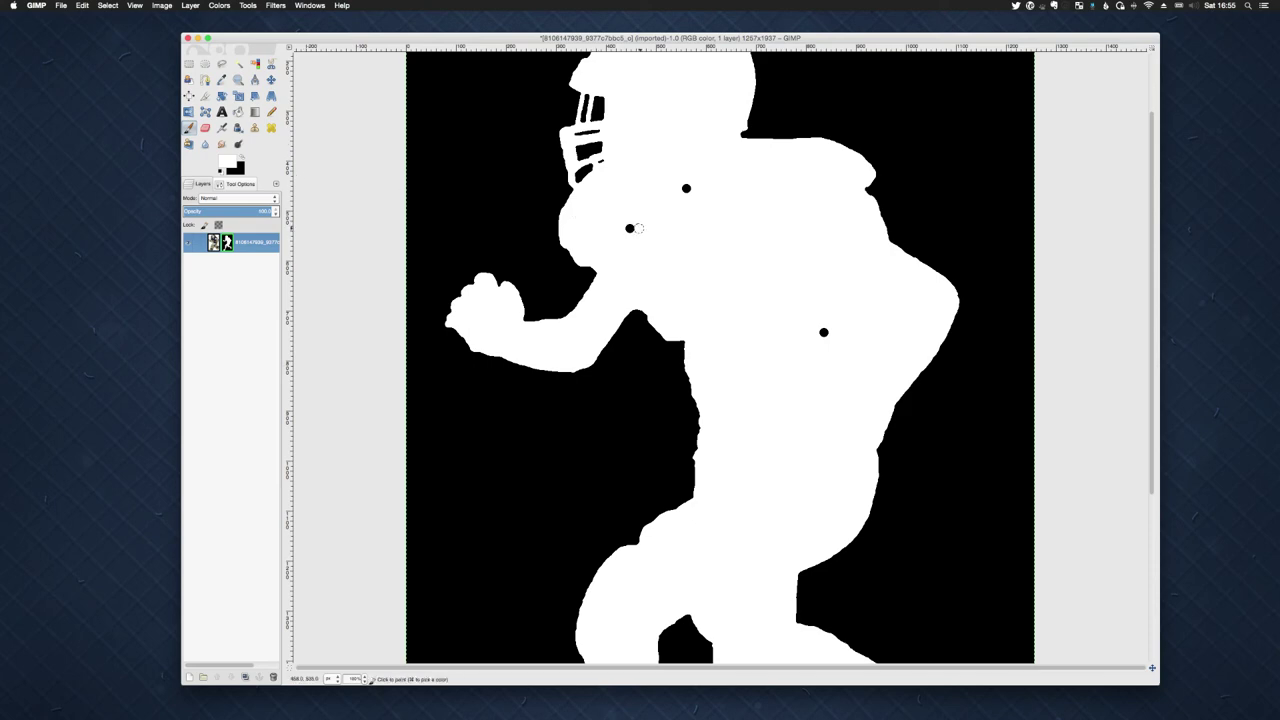
left_click(628, 229)
left_click(687, 189)
left_click(824, 330)
left_click(823, 332)
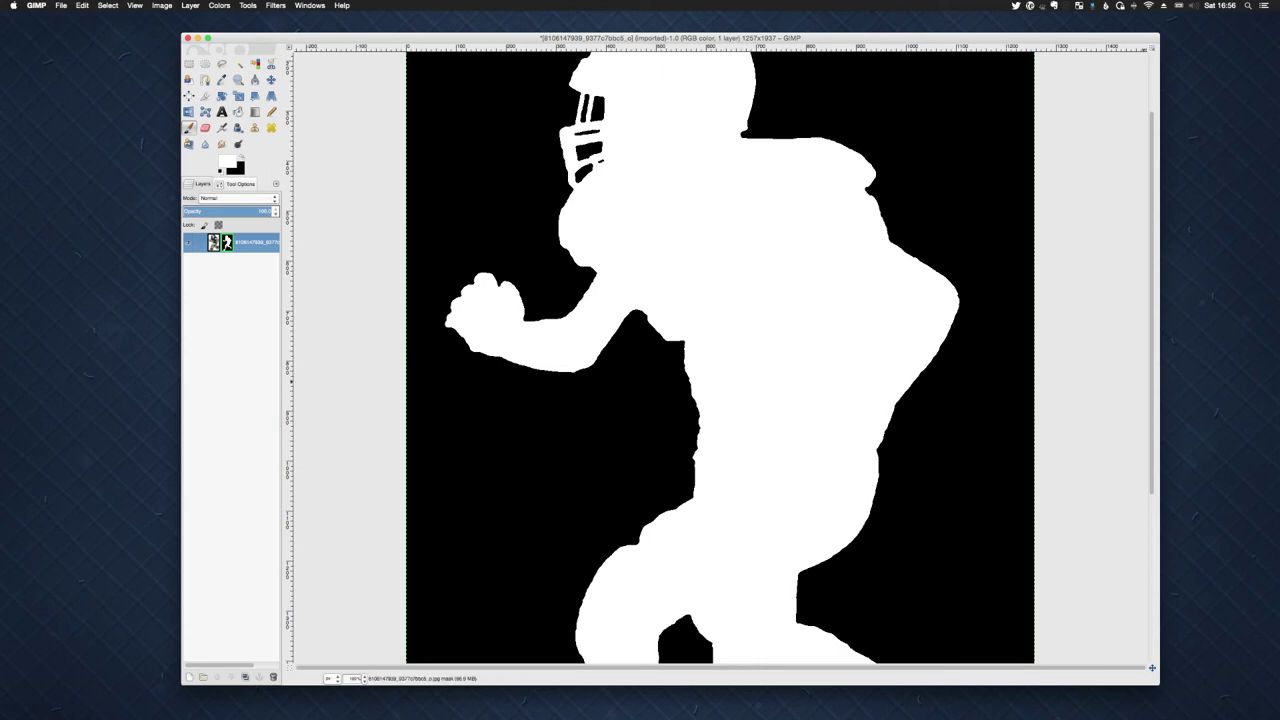
- Check the mask's silhouette, and switch the canvas back to the masked photo with the whole player at 50% zoom
scroll(720, 355, "down", 8)
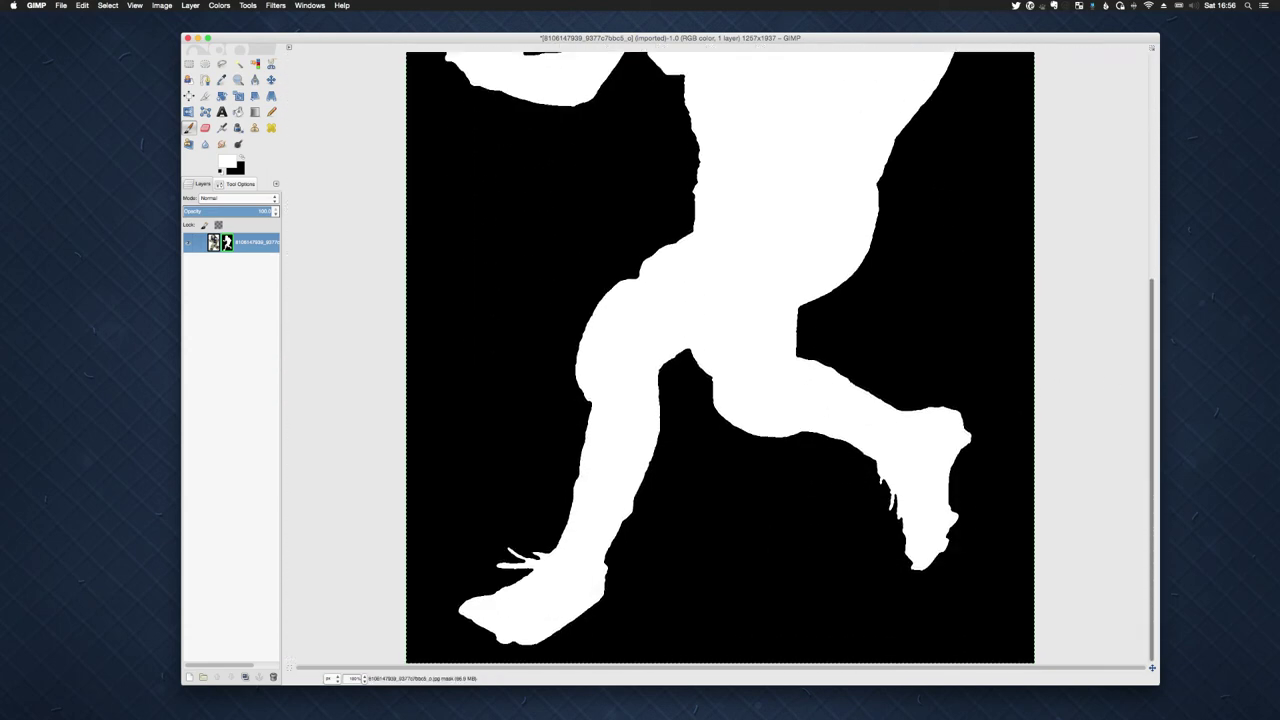
scroll(720, 358, "up", 10)
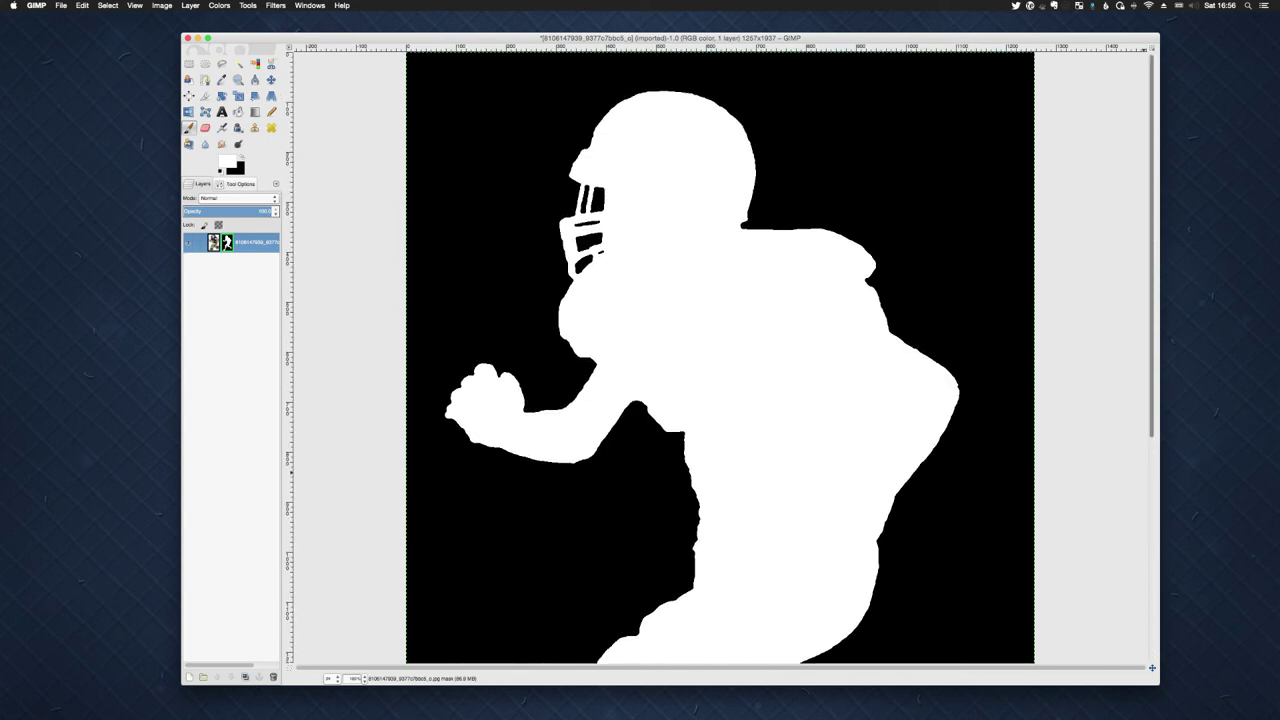
scroll(1076, 341, "down", 6)
scroll(1076, 341, "up", 6)
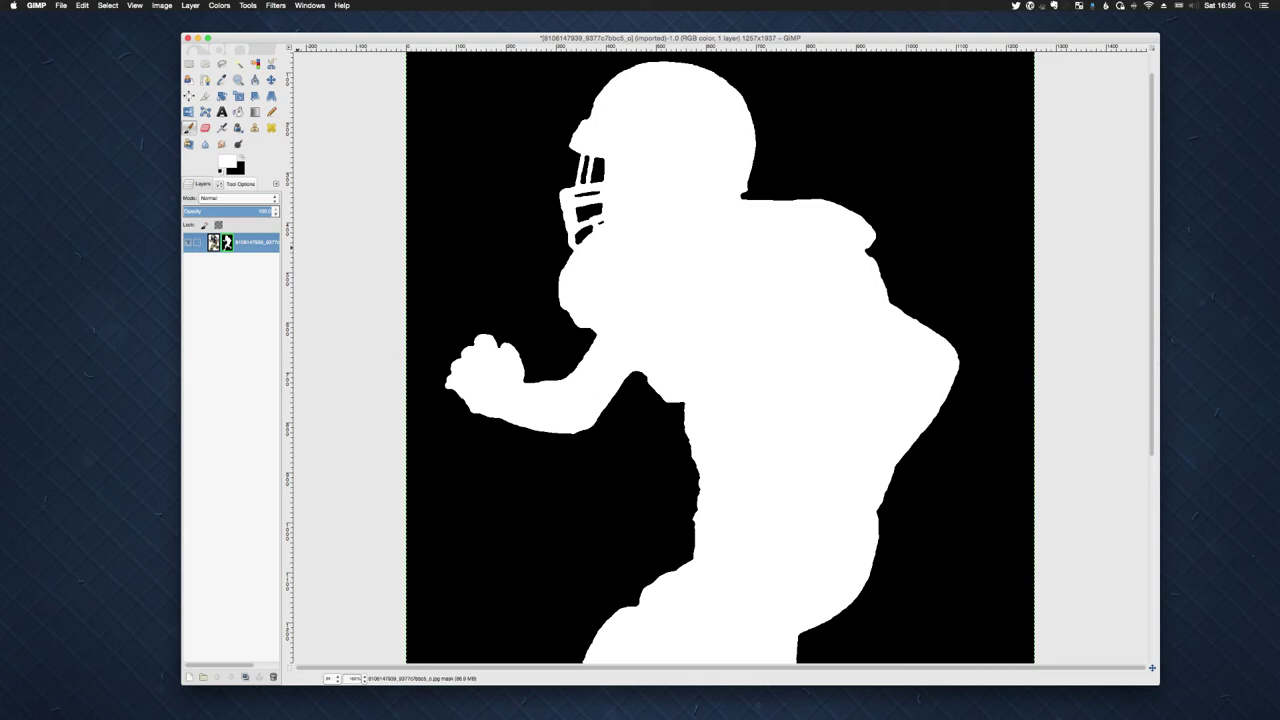
left_click(227, 242, "alt")
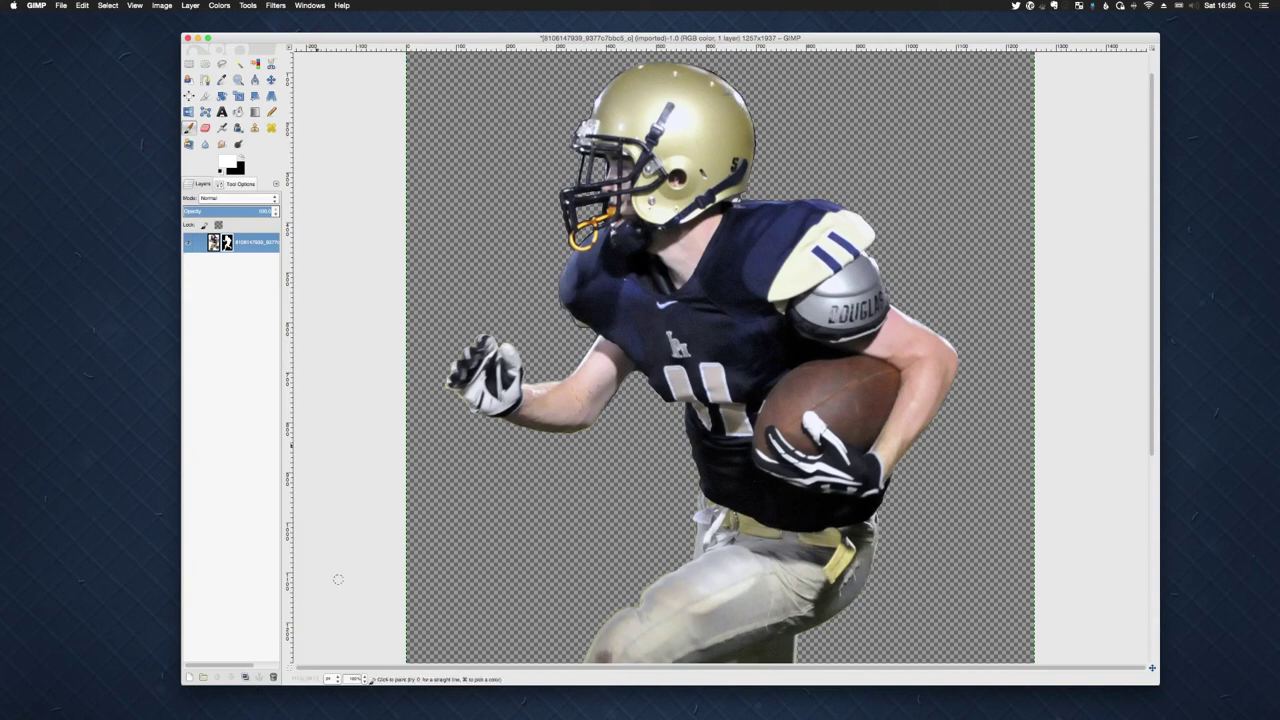
left_click(134, 5)
mouse_move(155, 36)
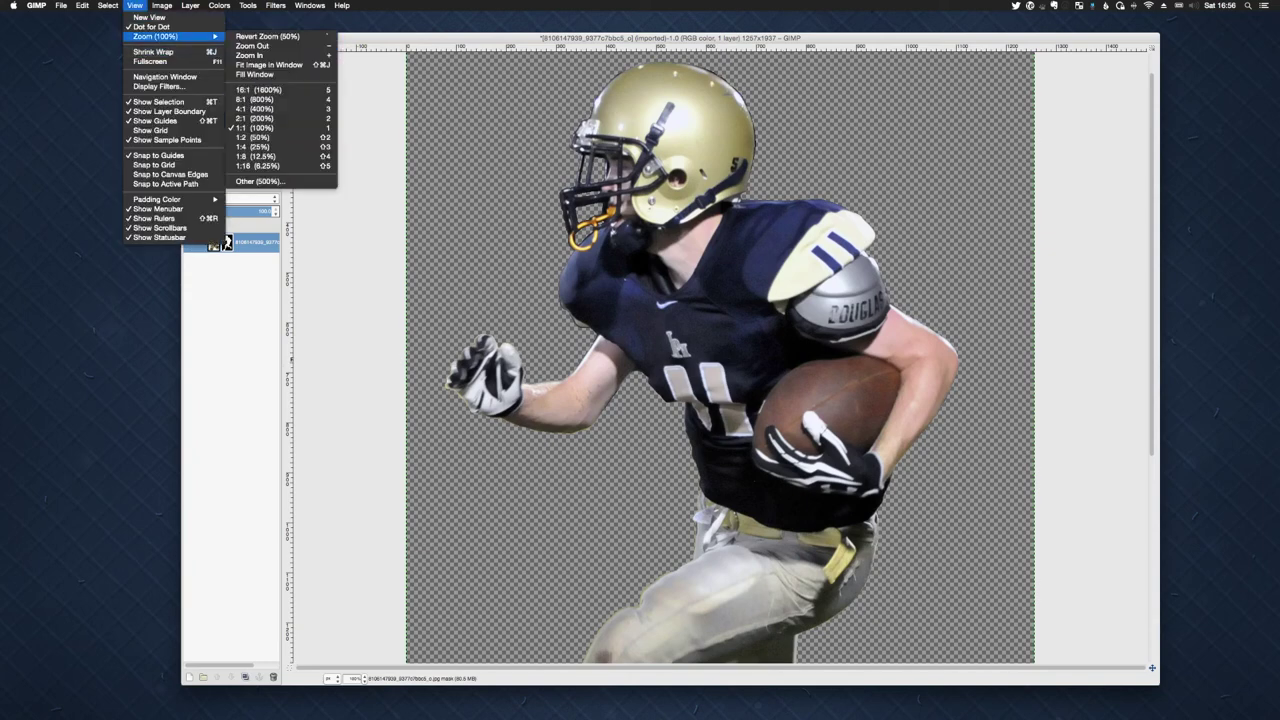
left_click(253, 146)
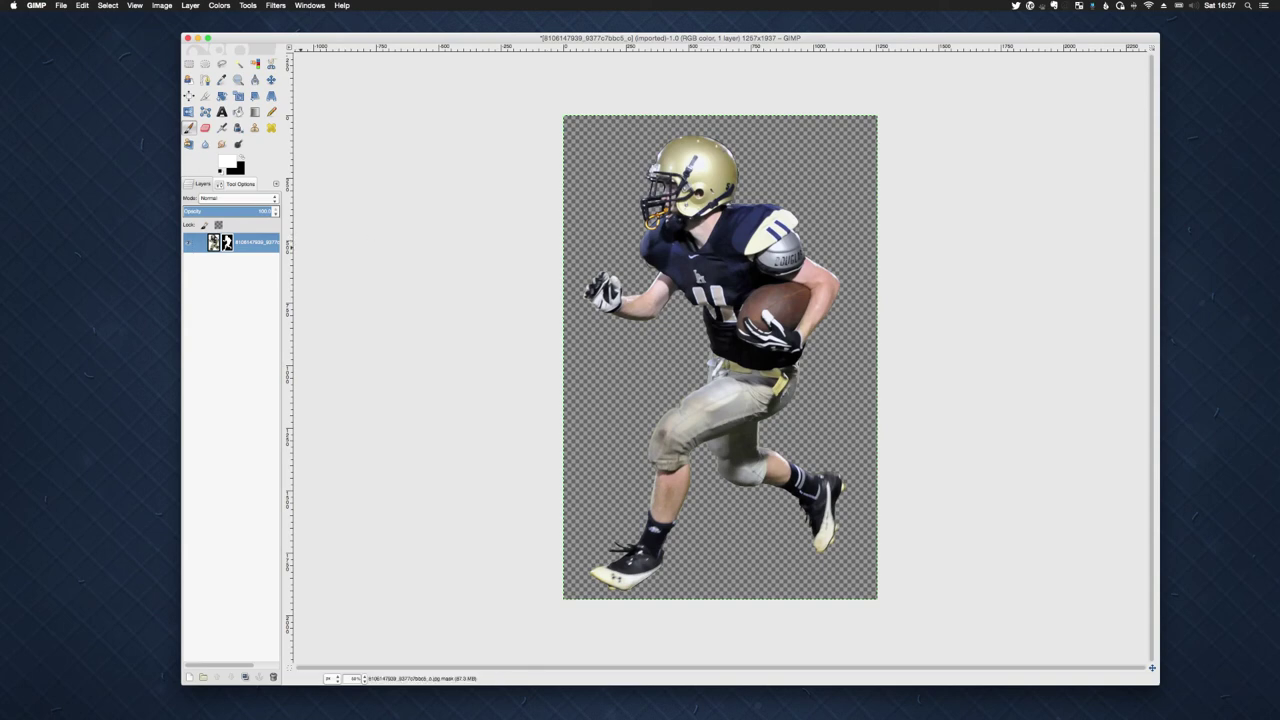
- Switch to Safari, view the portrait background image linked in the FUMBBL thread "Player pictures background", and return to GIMP
key("super+Tab")
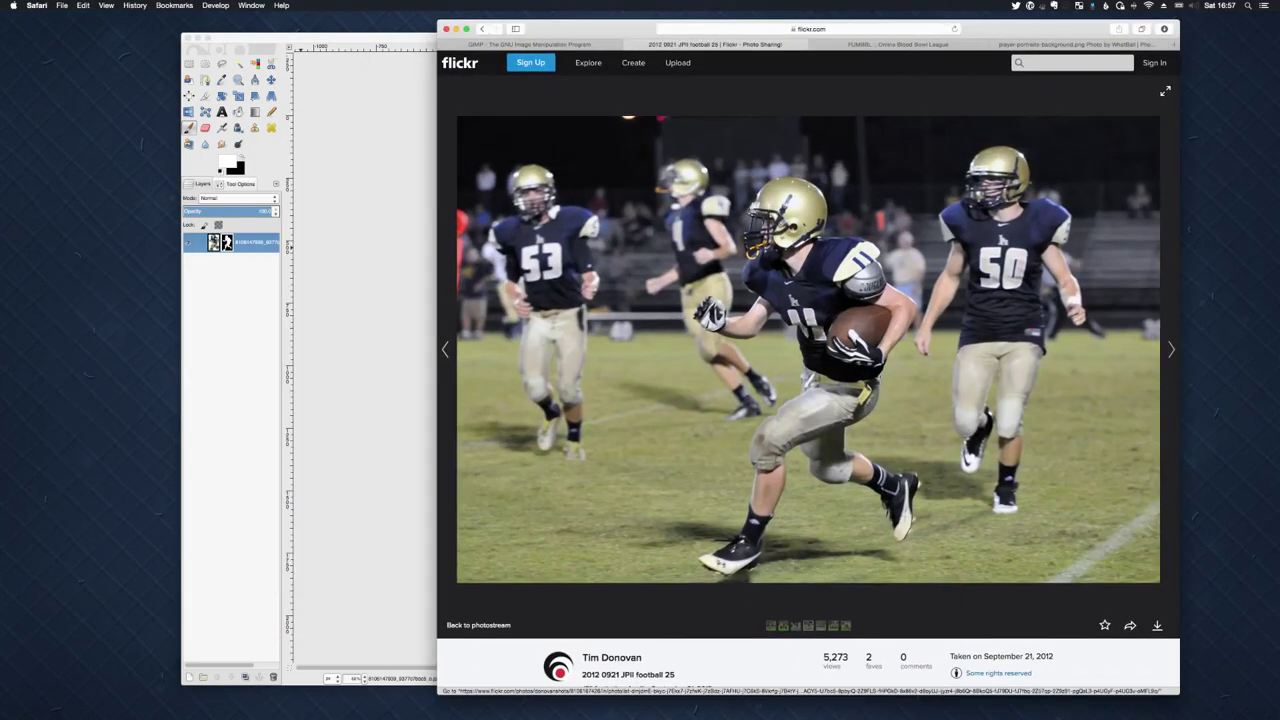
key("ctrl+Tab")
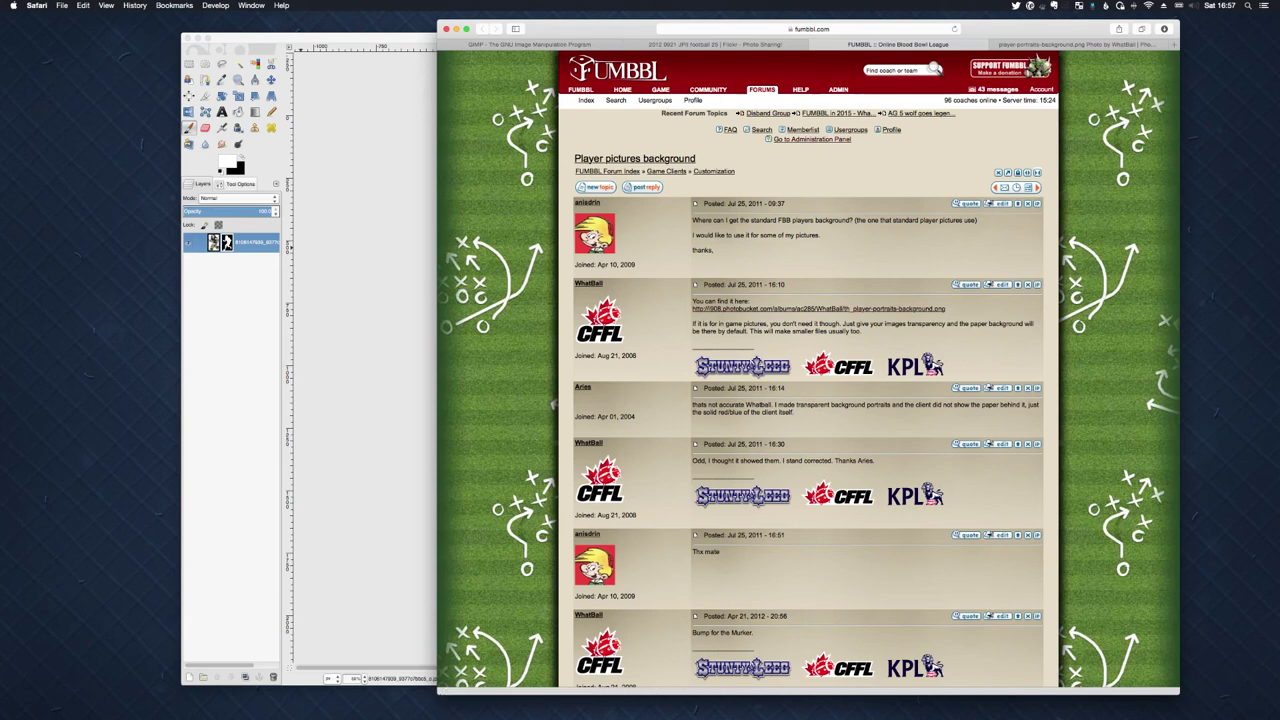
left_click(818, 308, "super")
key("ctrl+Tab")
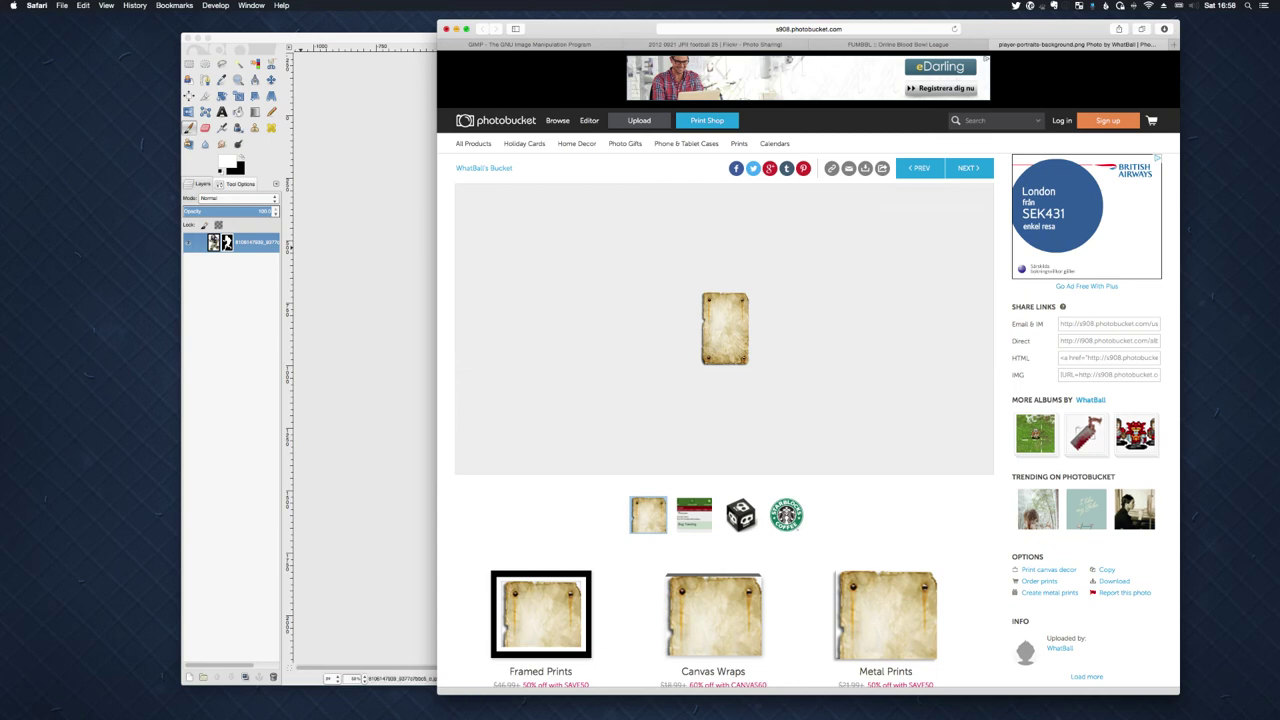
key("super+w")
key("super+Tab")
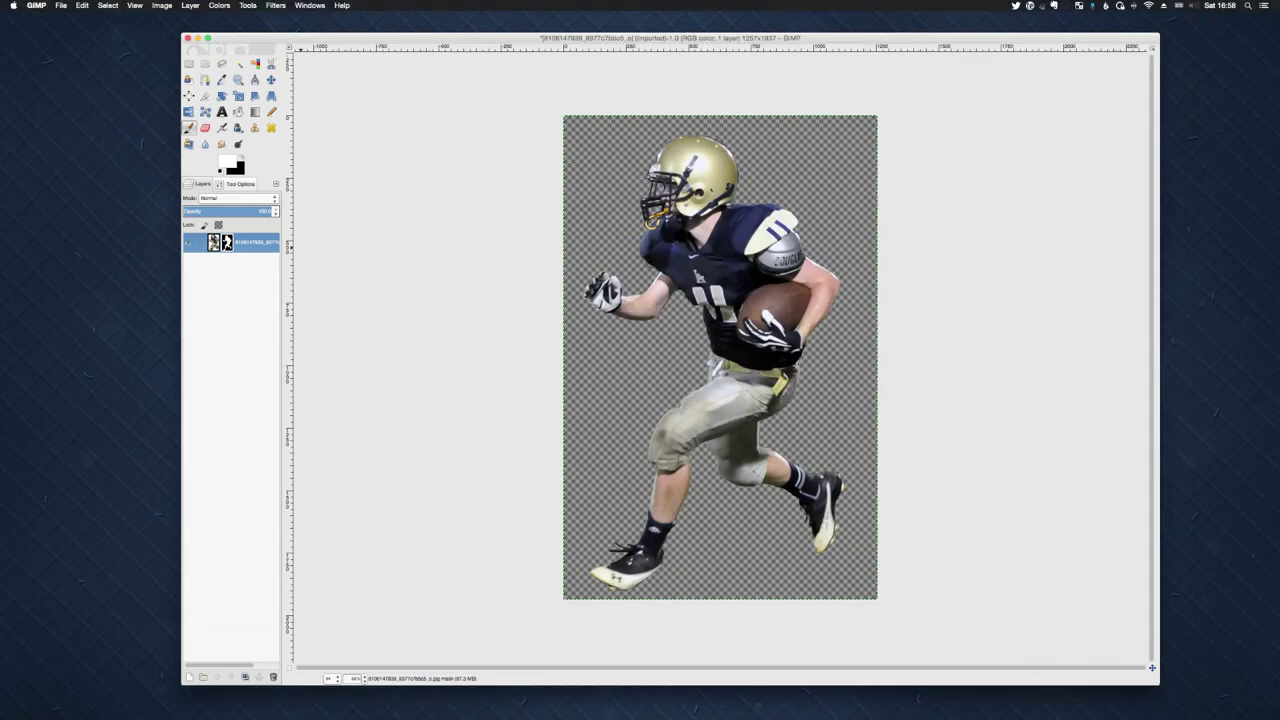
- Open the image player-portraits-background.png from the Documents/FUMBBL/Images folder
left_click(61, 5)
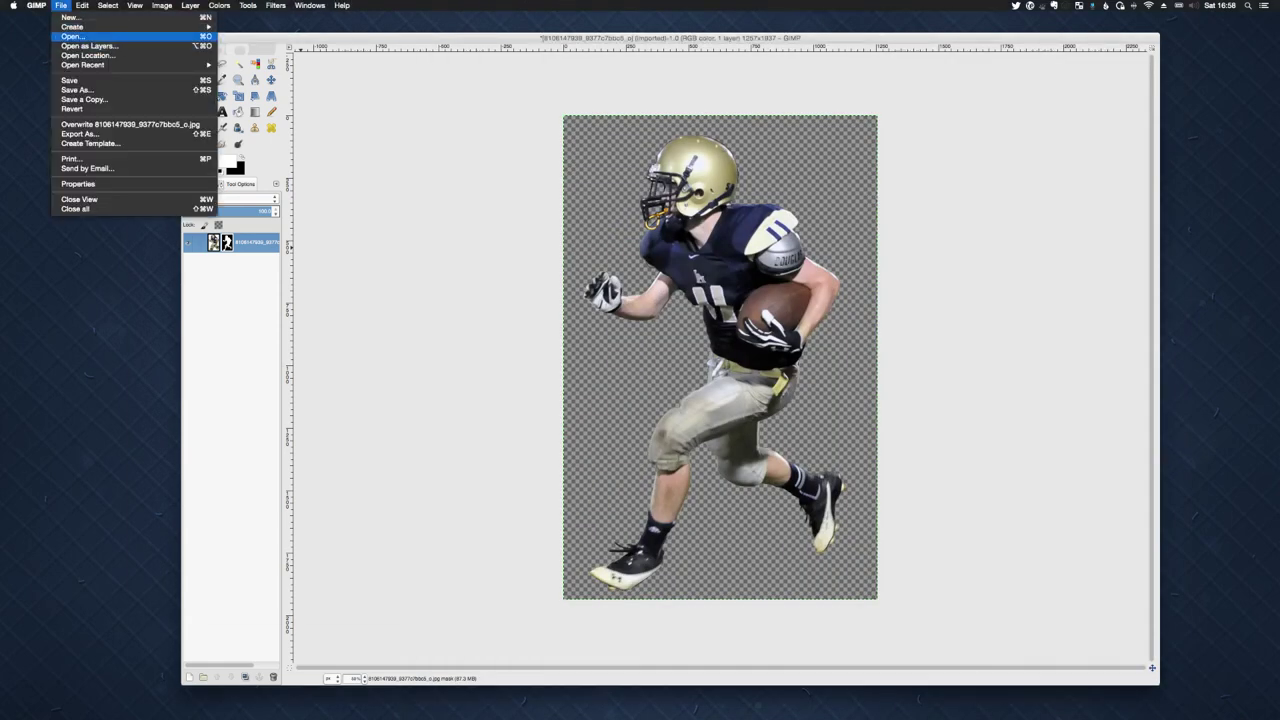
key("Return")
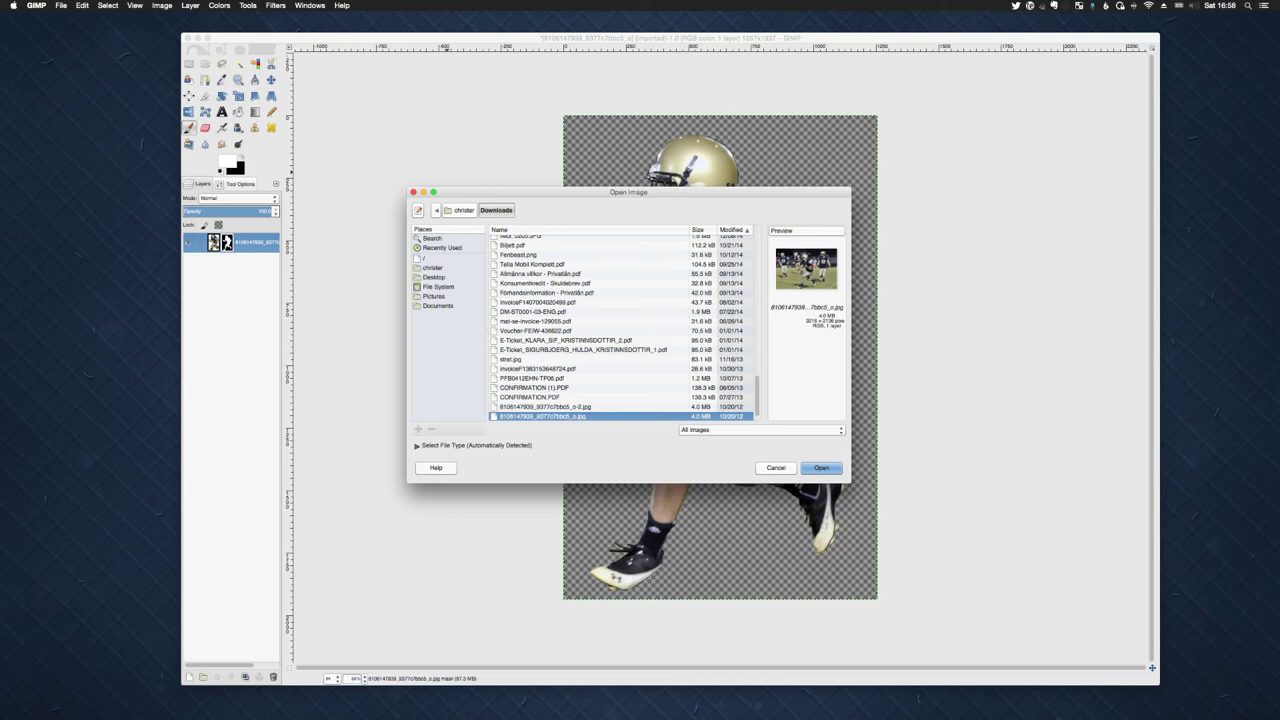
key("alt+Up")
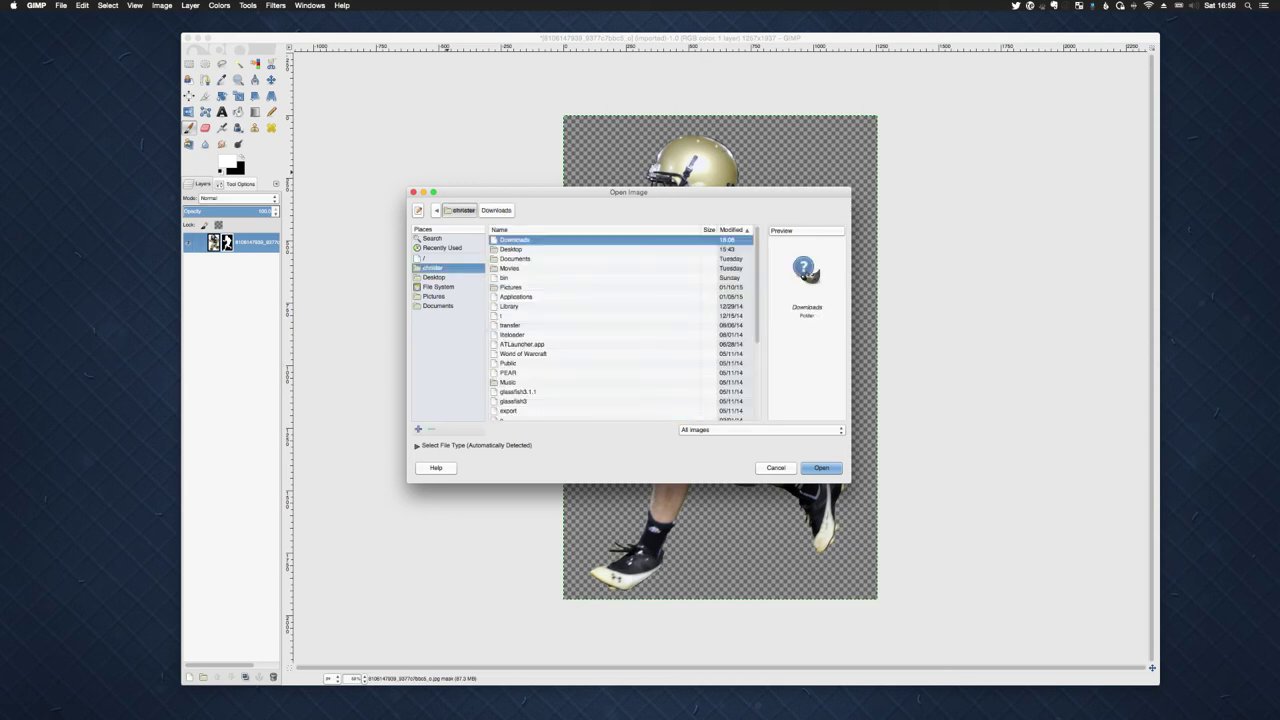
key("Down")
key("Down")
key("Return")
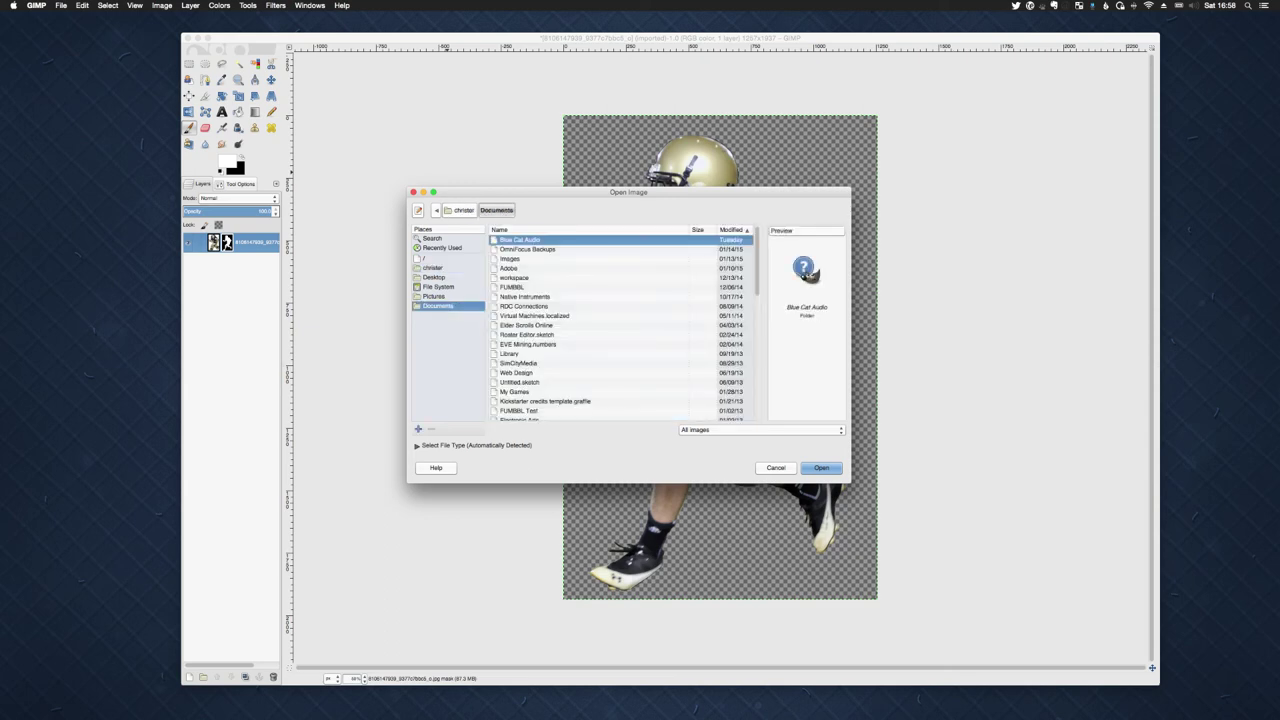
key("Down")
key("Down")
key("Down")
key("Down")
key("Down")
key("Return")
key("Return")
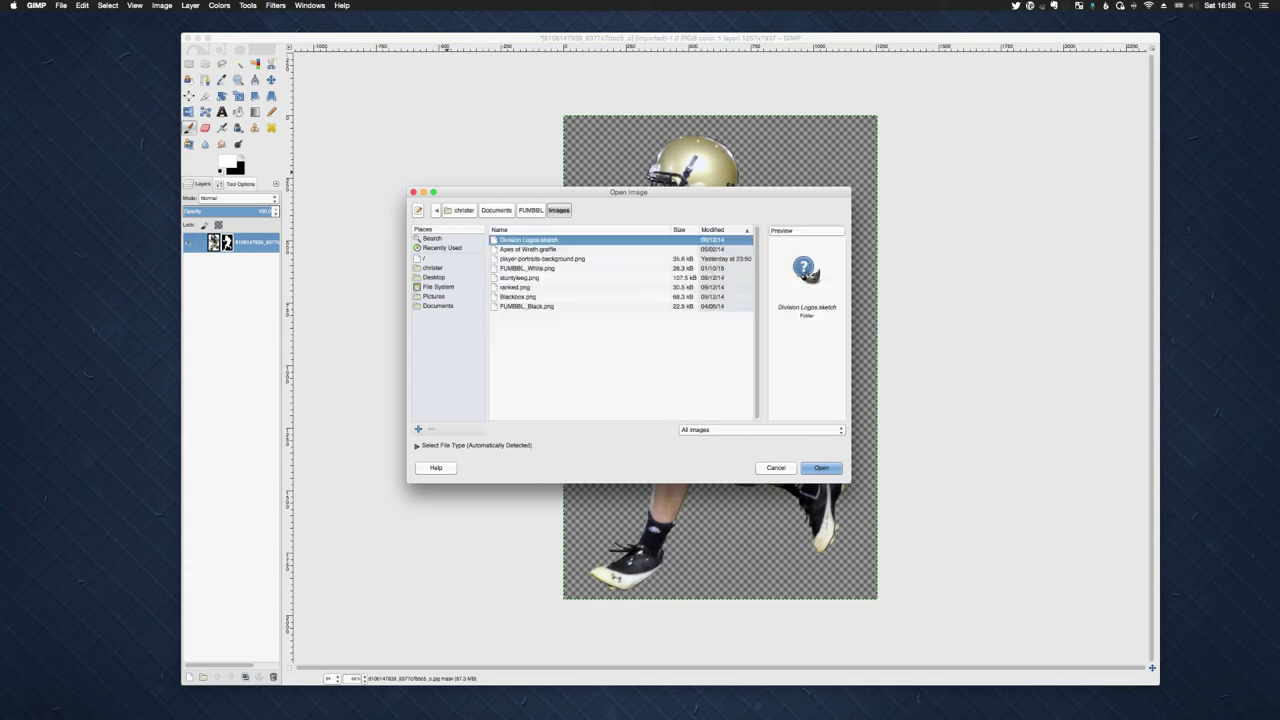
key("Down")
key("Down")
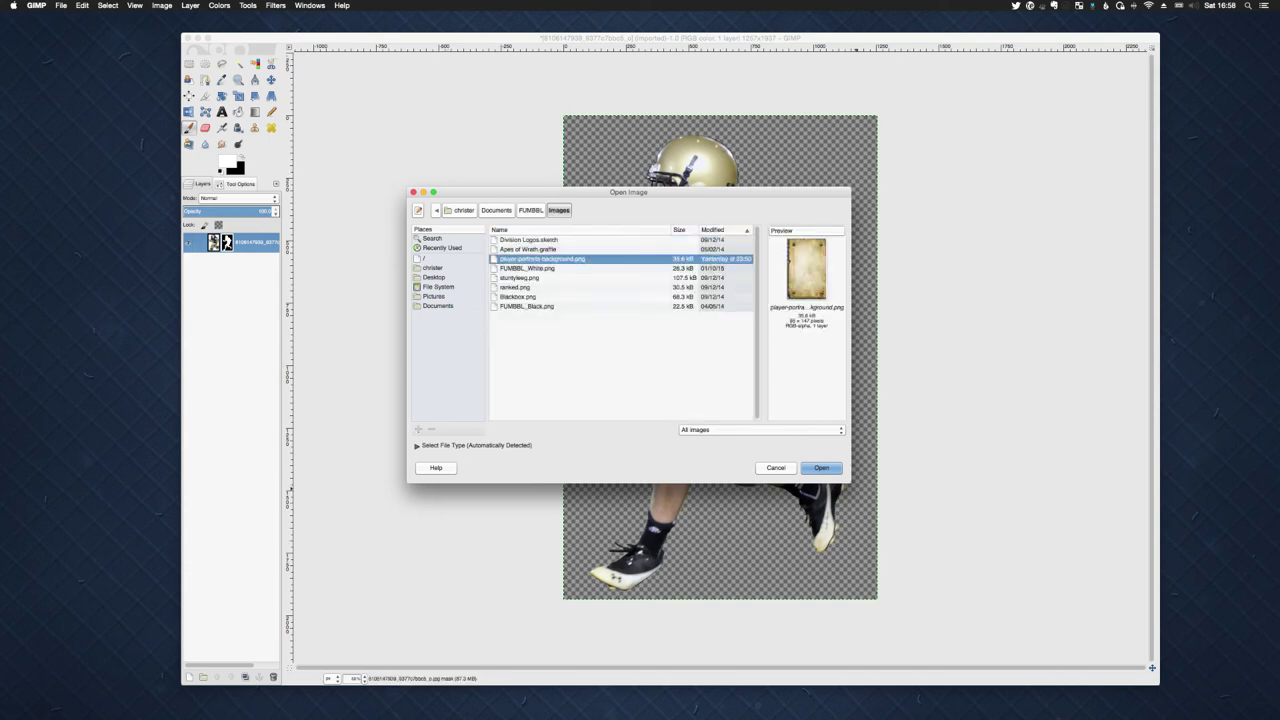
left_click(824, 467)
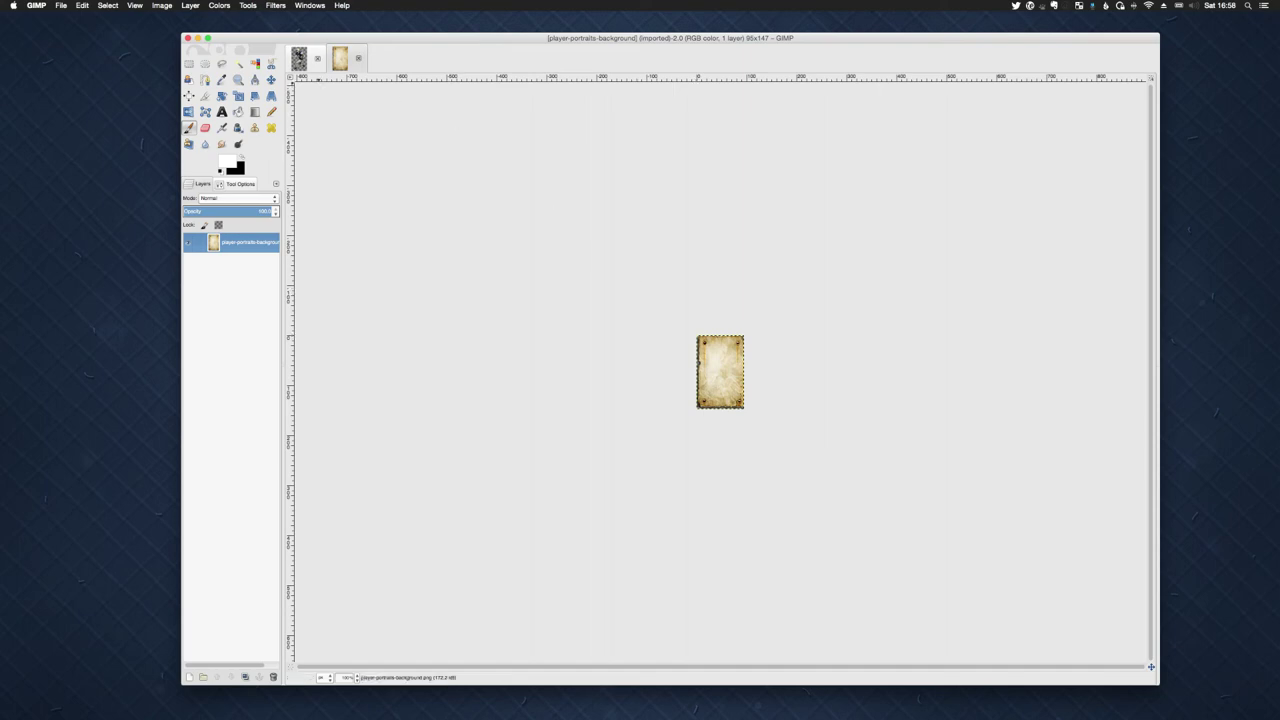
- Compare the size of the player photo at 100% zoom with the parchment portrait background by alternating between the two open images
left_click(298, 58)
left_click(340, 58)
left_click(299, 58)
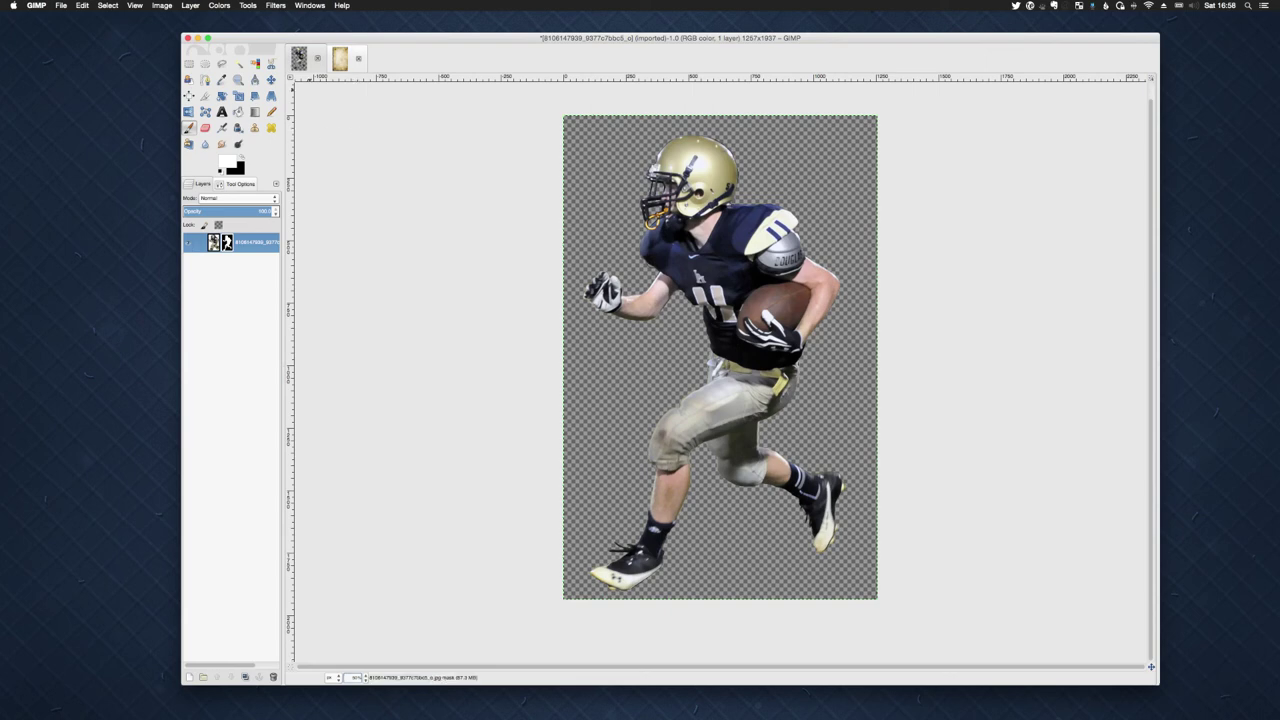
left_click(162, 5)
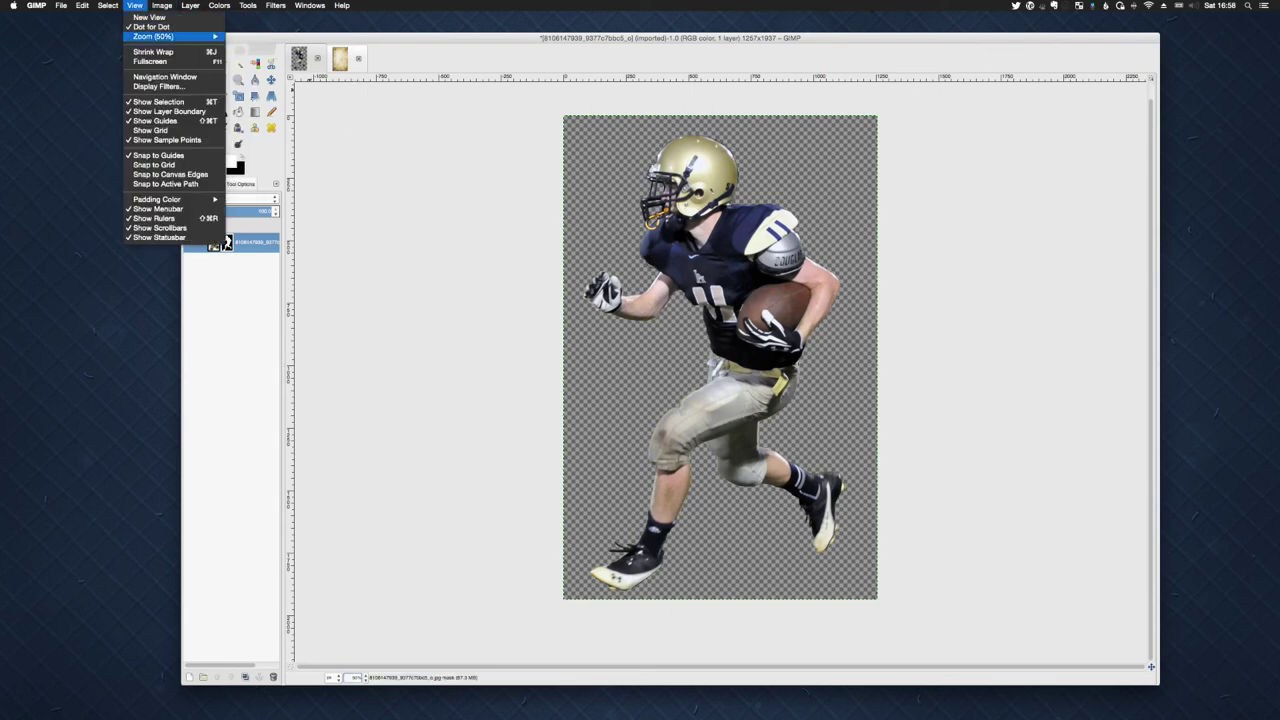
mouse_move(155, 36)
left_click(258, 127)
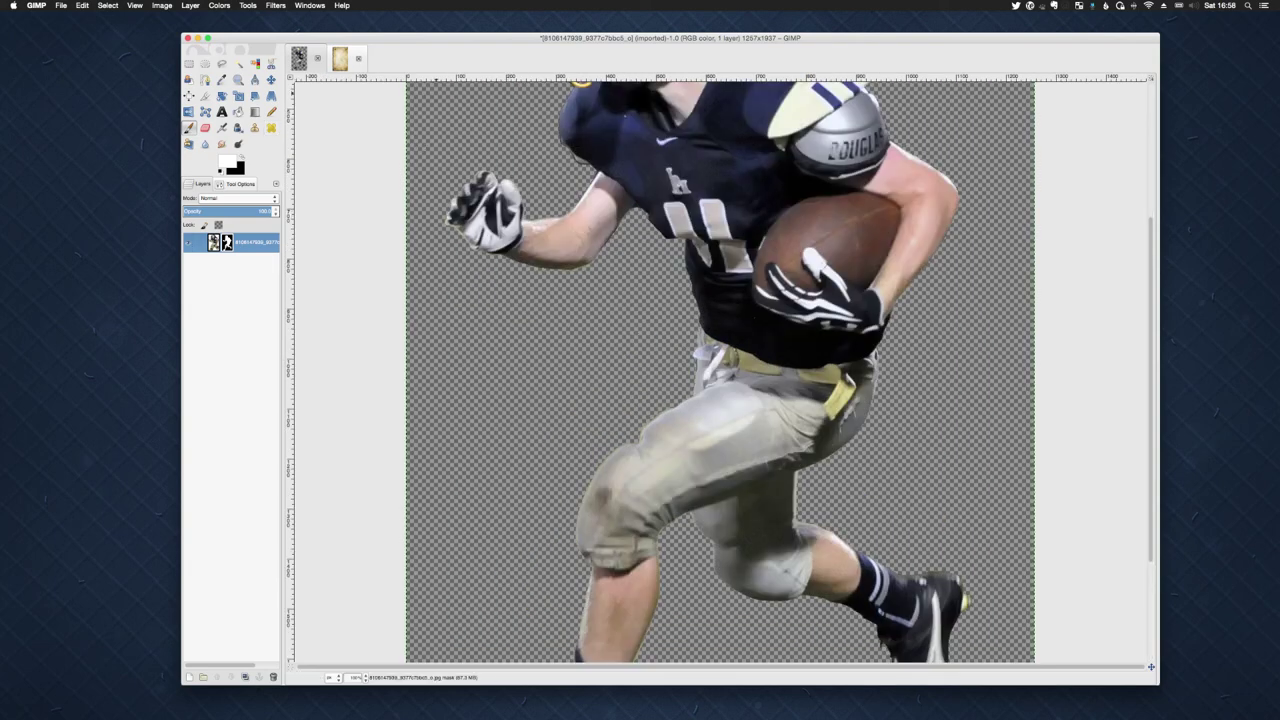
left_click(340, 58)
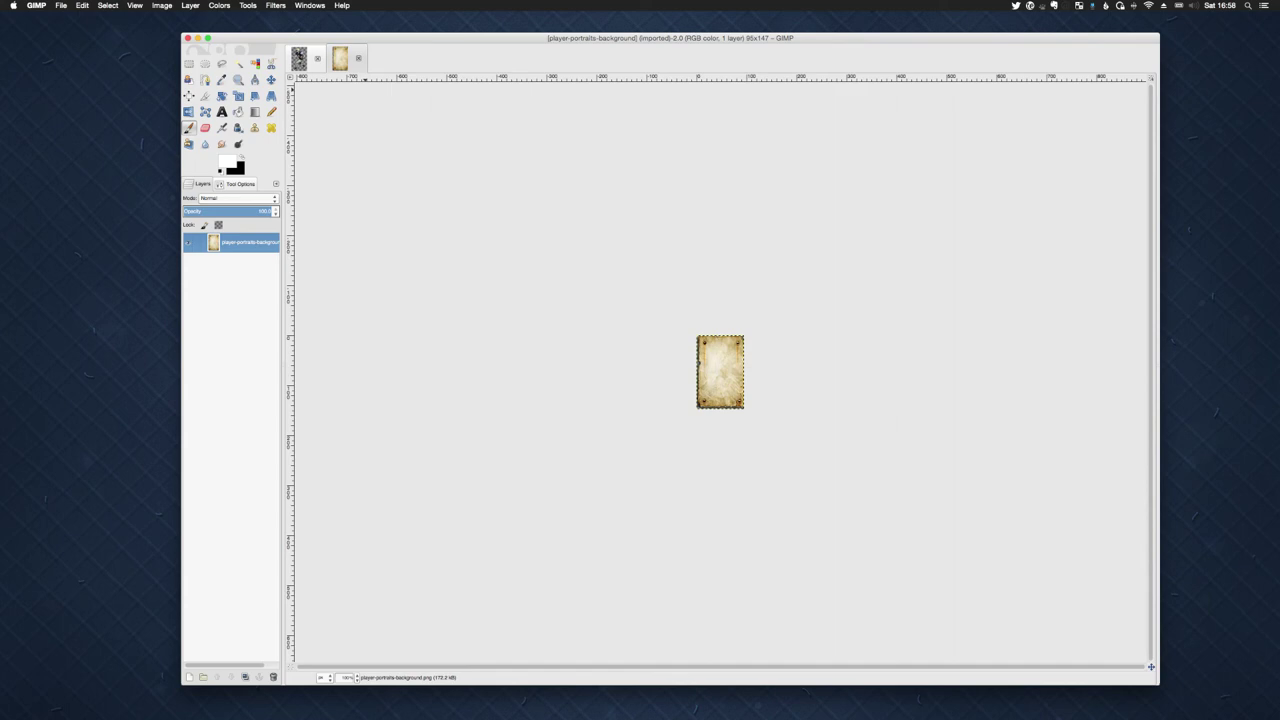
left_click(299, 58)
left_click(340, 58)
left_click(299, 58)
left_click(340, 58)
- Bring up the Layers dialog for the portrait background image
left_click(310, 5)
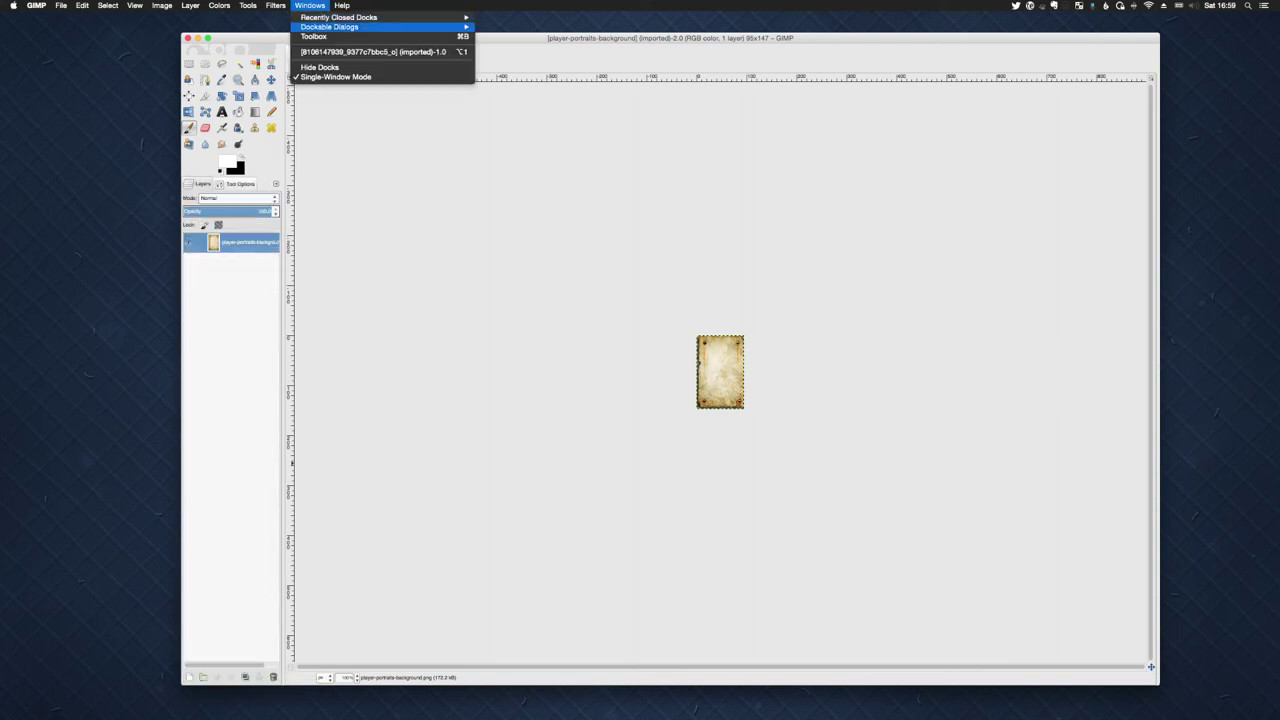
mouse_move(330, 27)
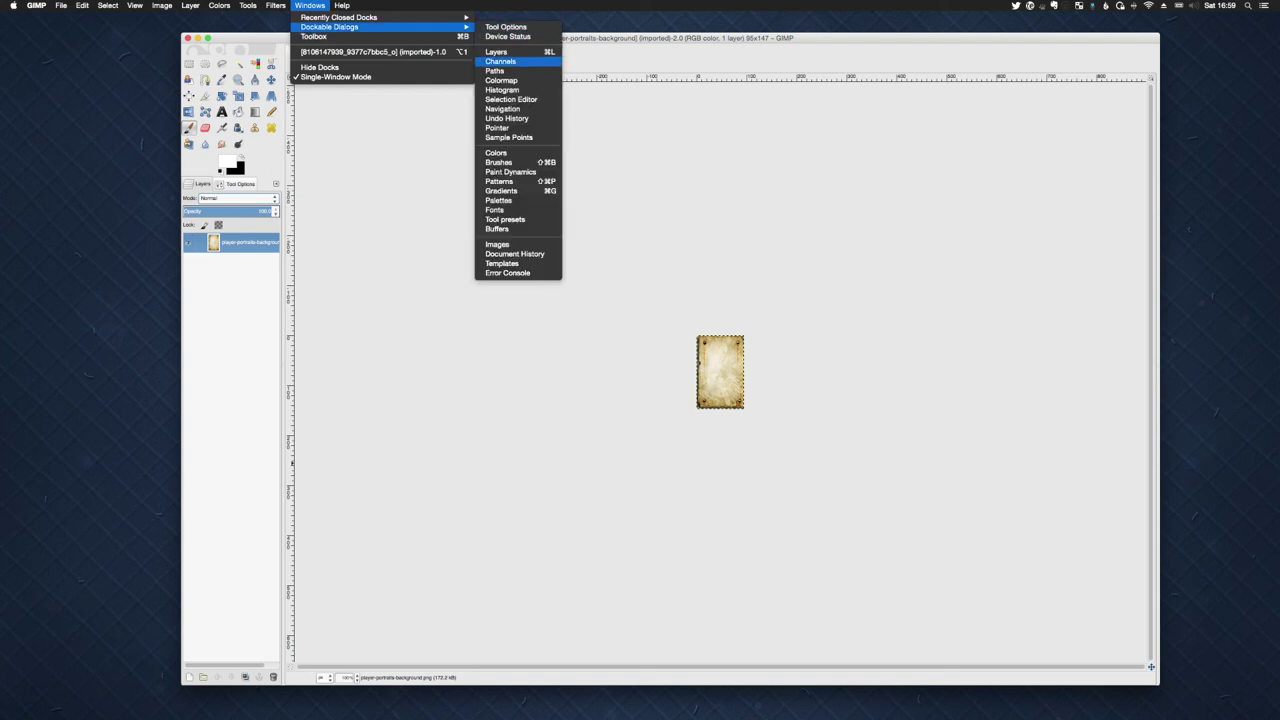
left_click(496, 51)
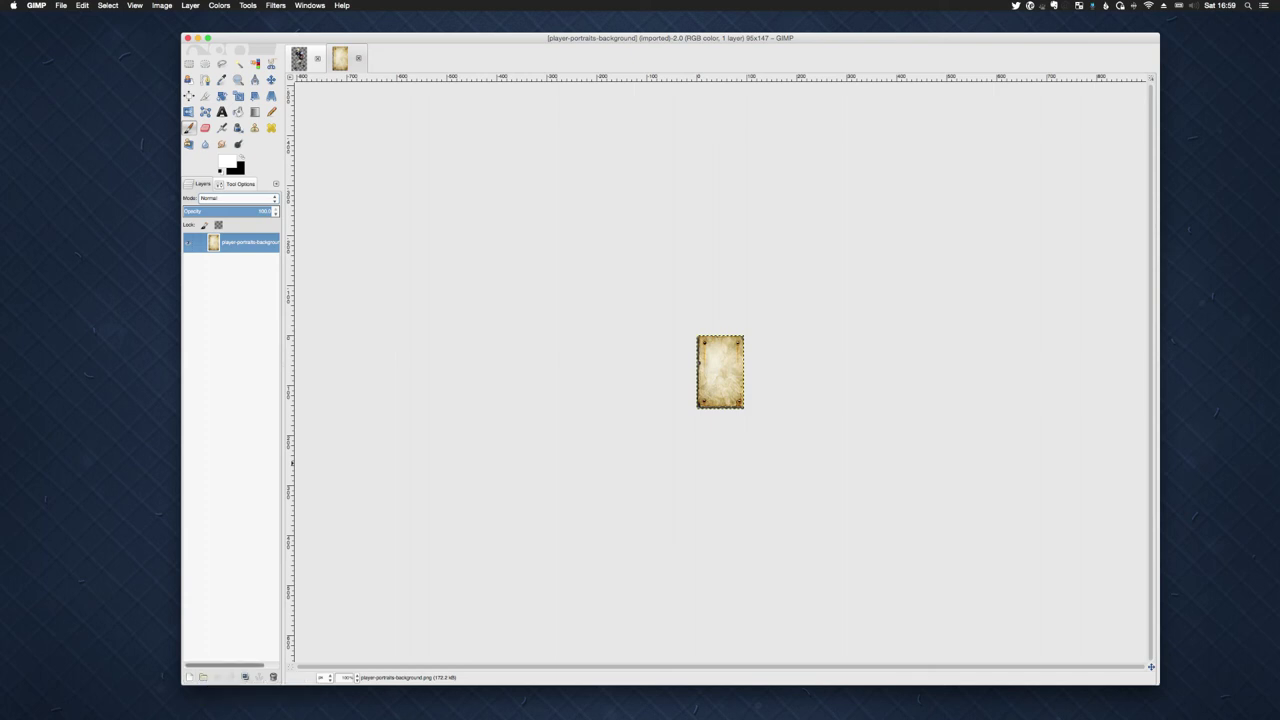
- Add a new transparent layer named "Player" above the parchment background, keeping the size at 95 × 147 px
left_click(188, 677)
left_click(190, 5)
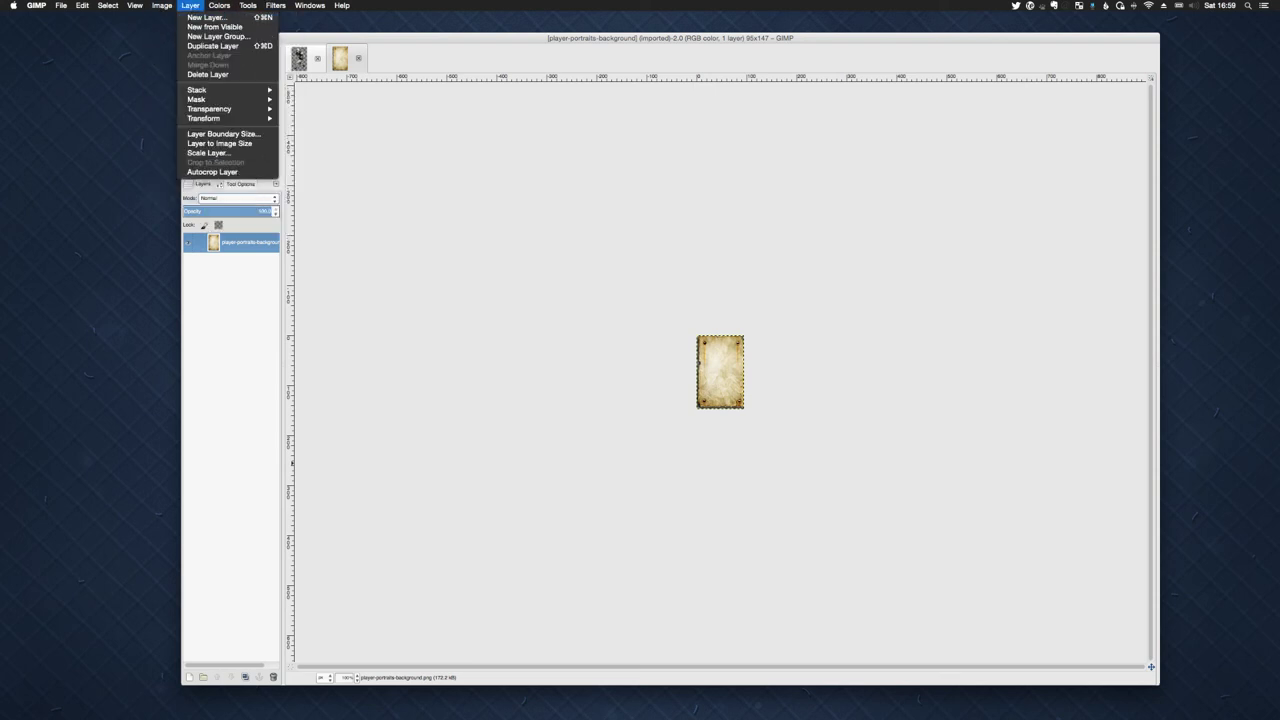
left_click(205, 17)
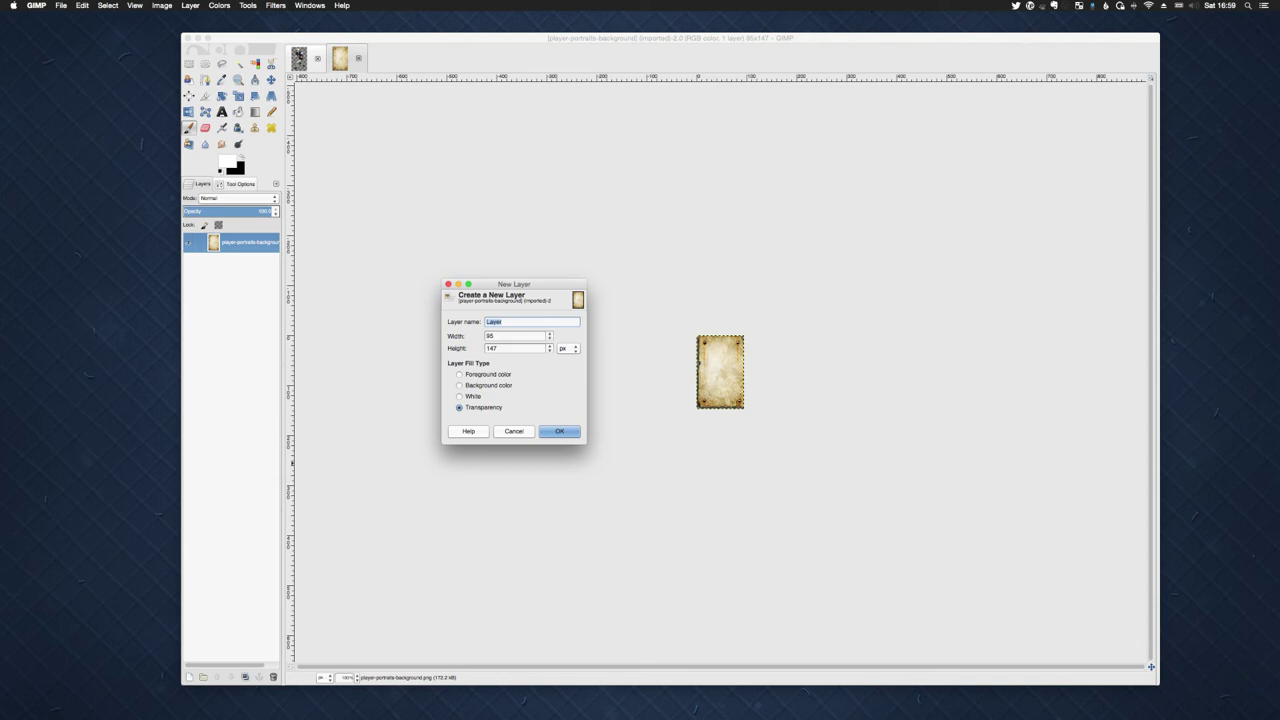
type("Playe")
key("Tab")
key("Tab")
key("Tab")
key("Tab")
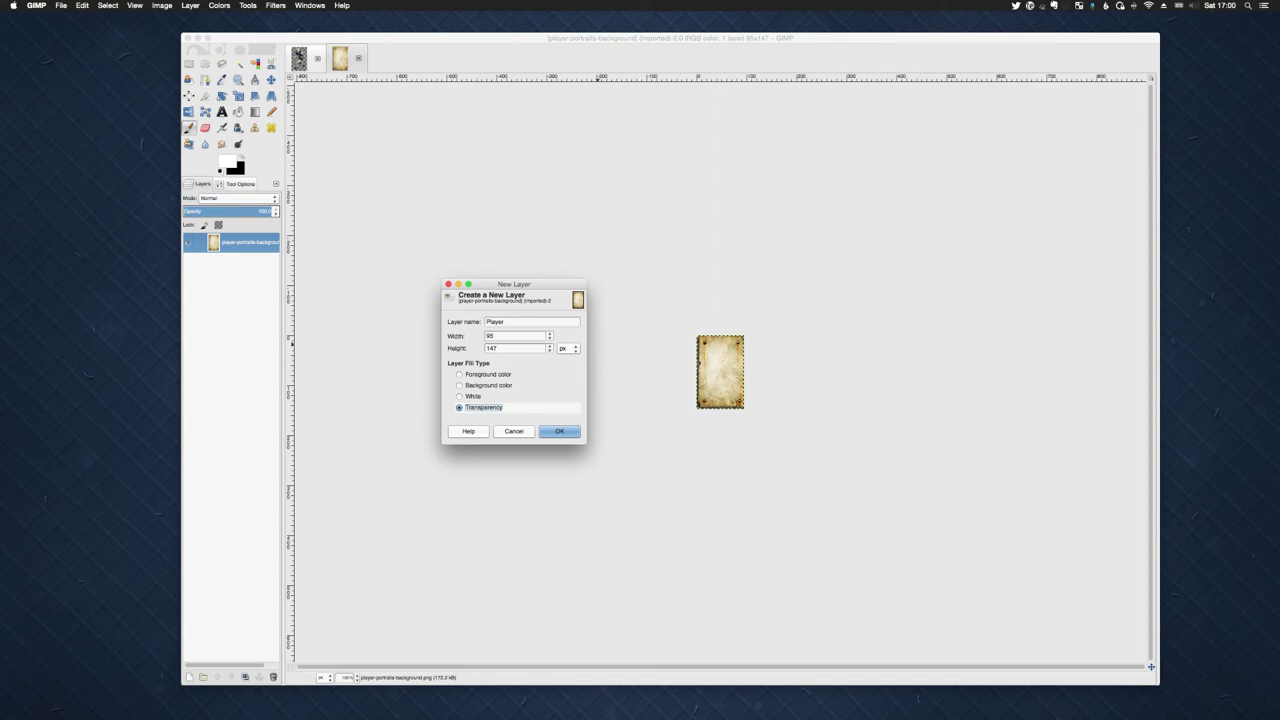
key("Return")
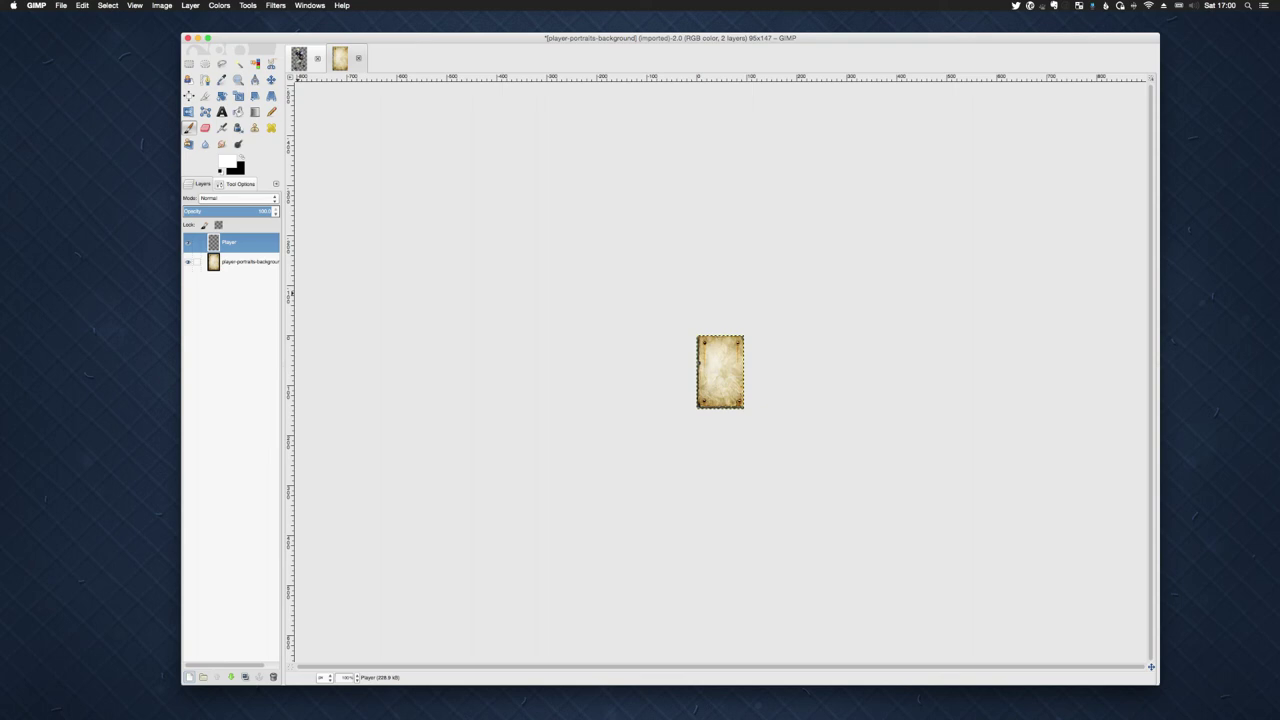
- Toggle the parchment background layer's visibility repeatedly to examine the Player layer's transparency, leaving the background shown
left_click(187, 261)
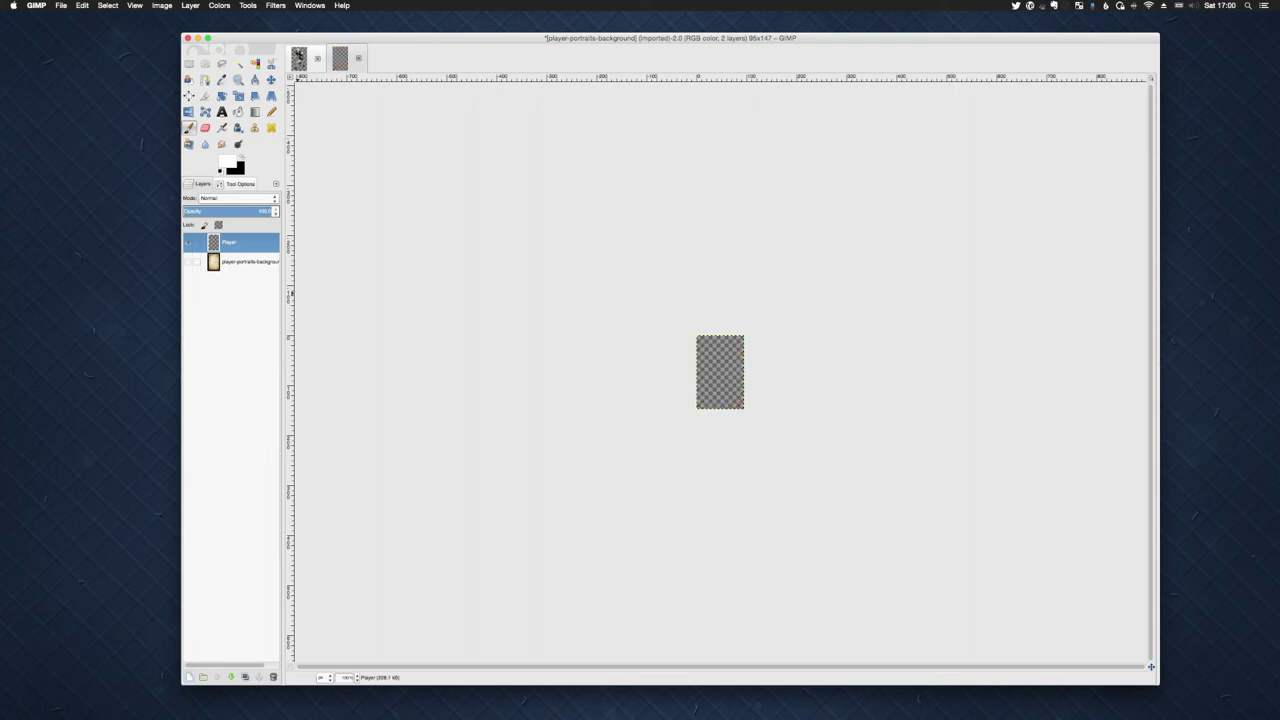
left_click(187, 261)
left_click(187, 261)
left_click(187, 261)
left_click(187, 261)
left_click(187, 261)
left_click(187, 261)
left_click(187, 261)
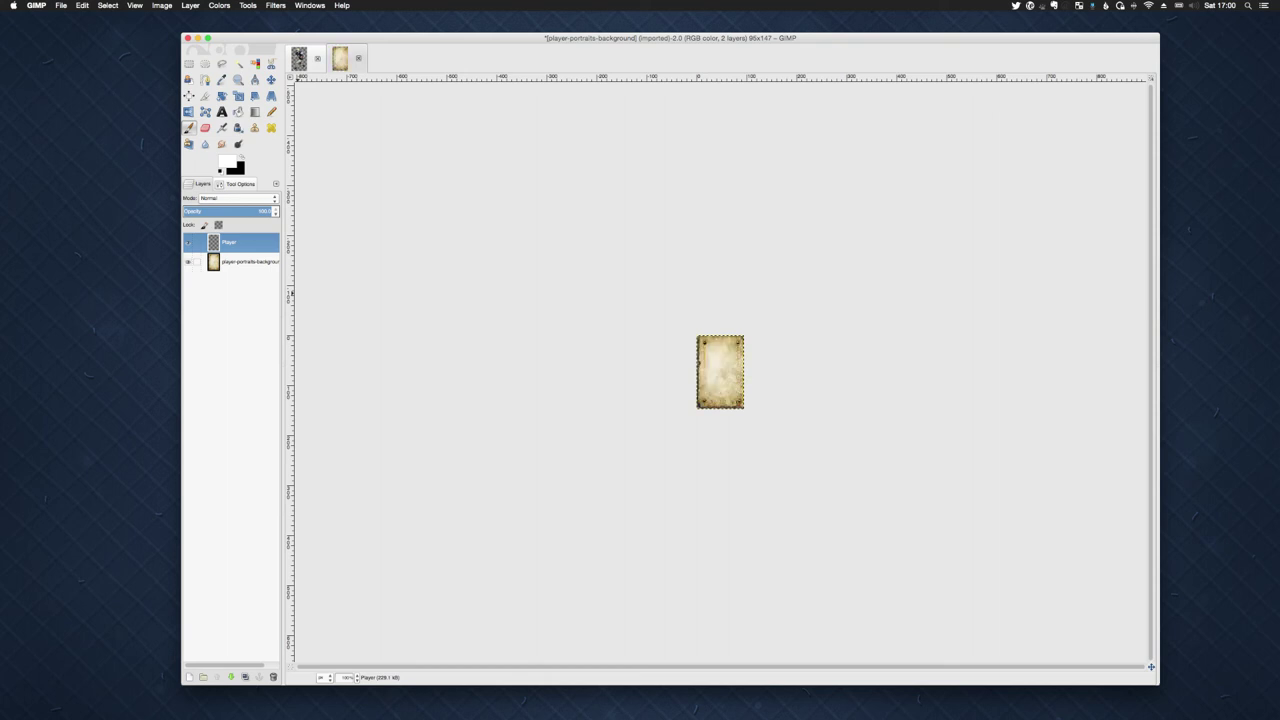
left_click(187, 261)
left_click(187, 261)
- Return to the masked player photo, select the entire image and copy it
left_click(298, 58)
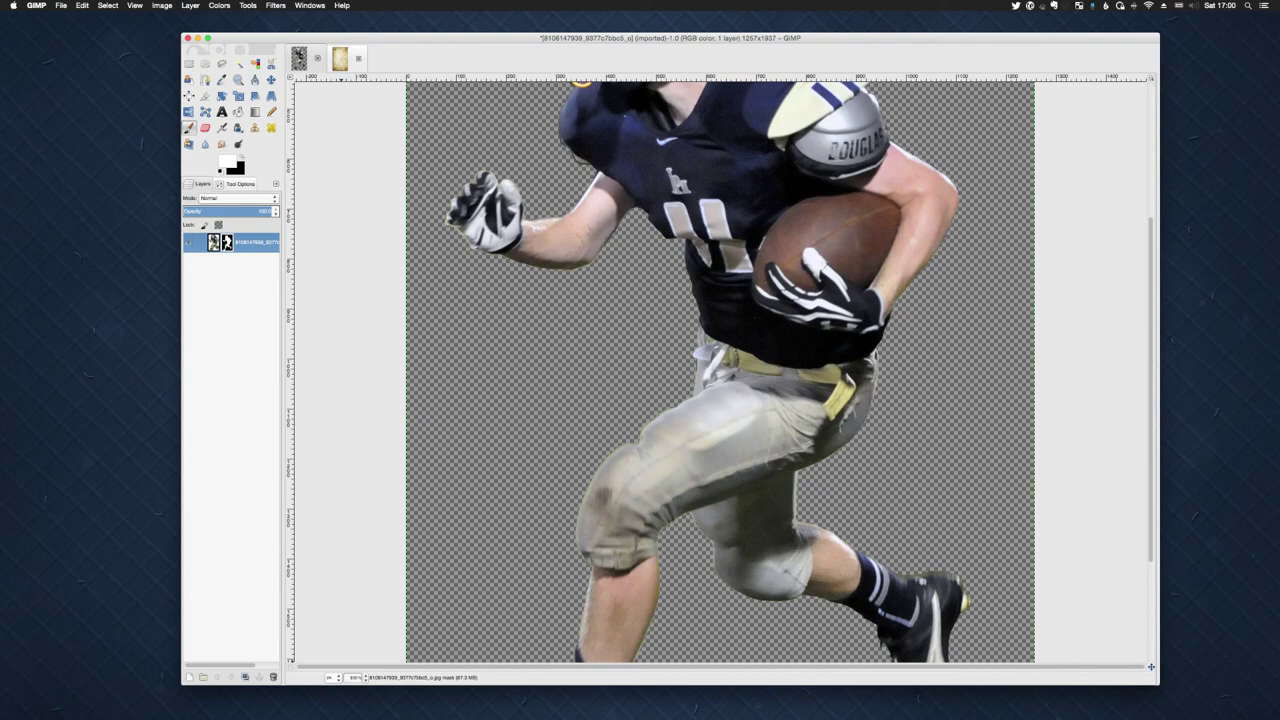
left_click(355, 677)
type("50")
key("Return")
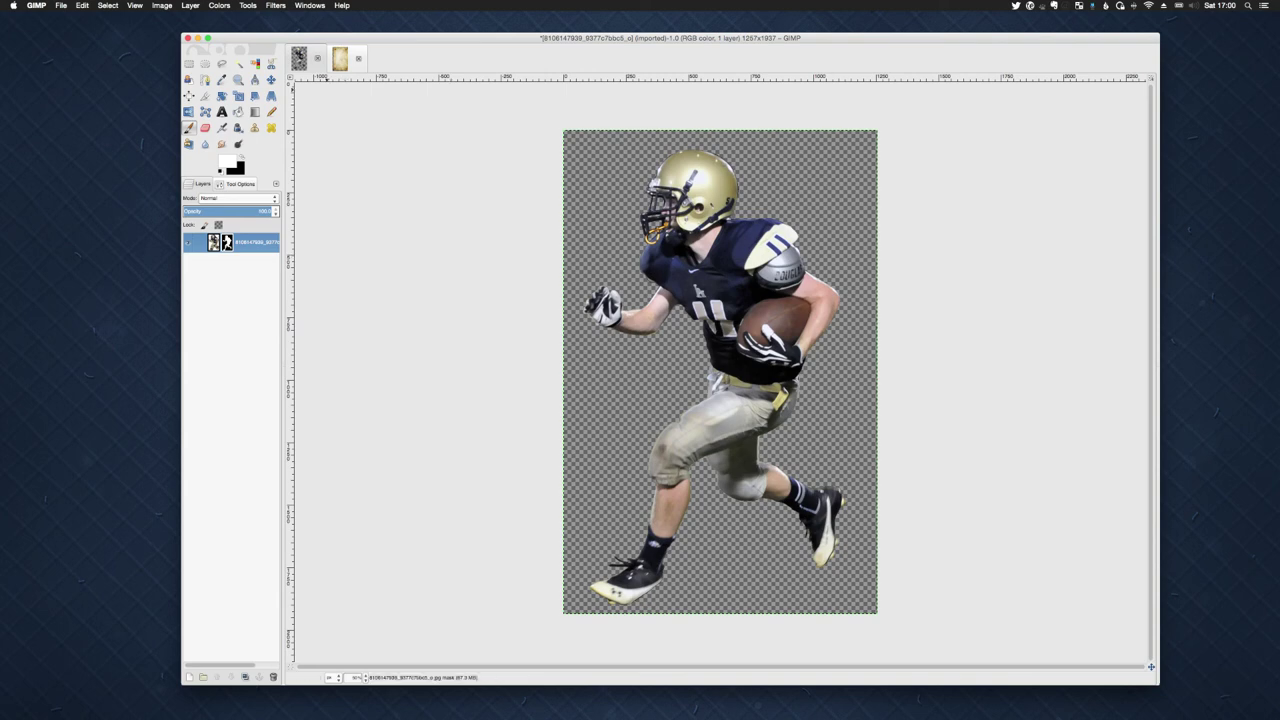
left_click(107, 5)
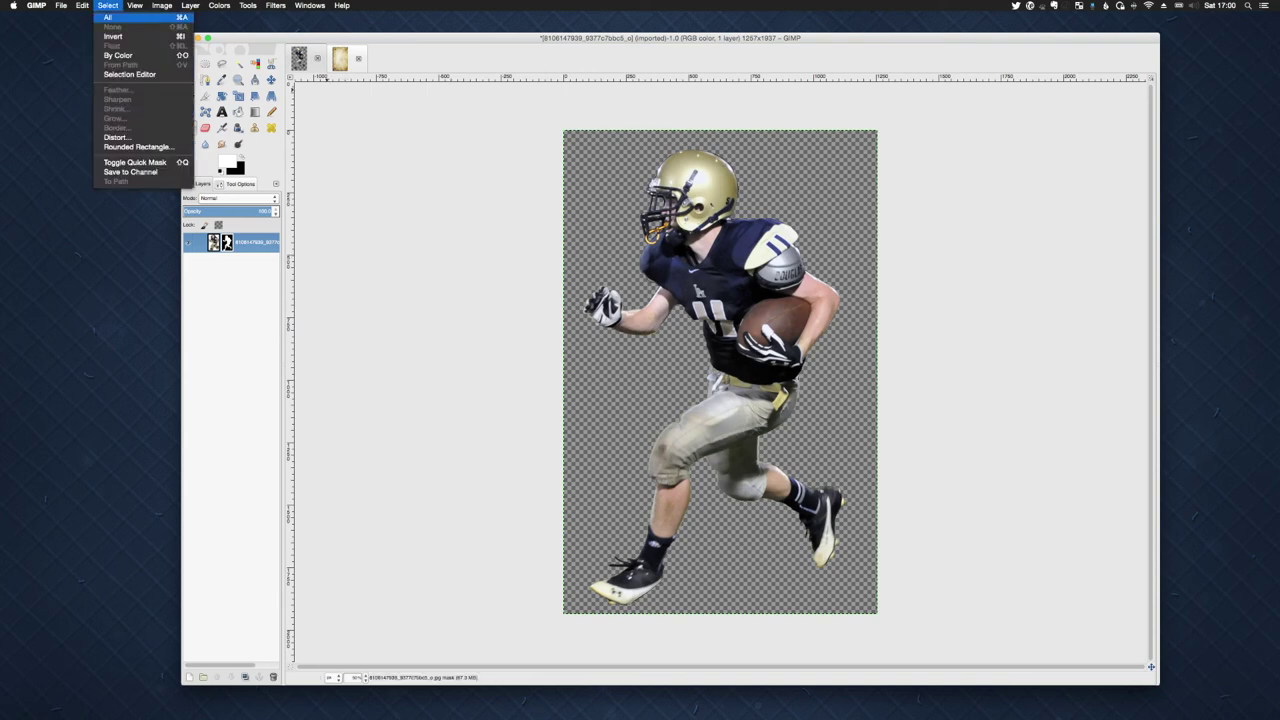
left_click(108, 17)
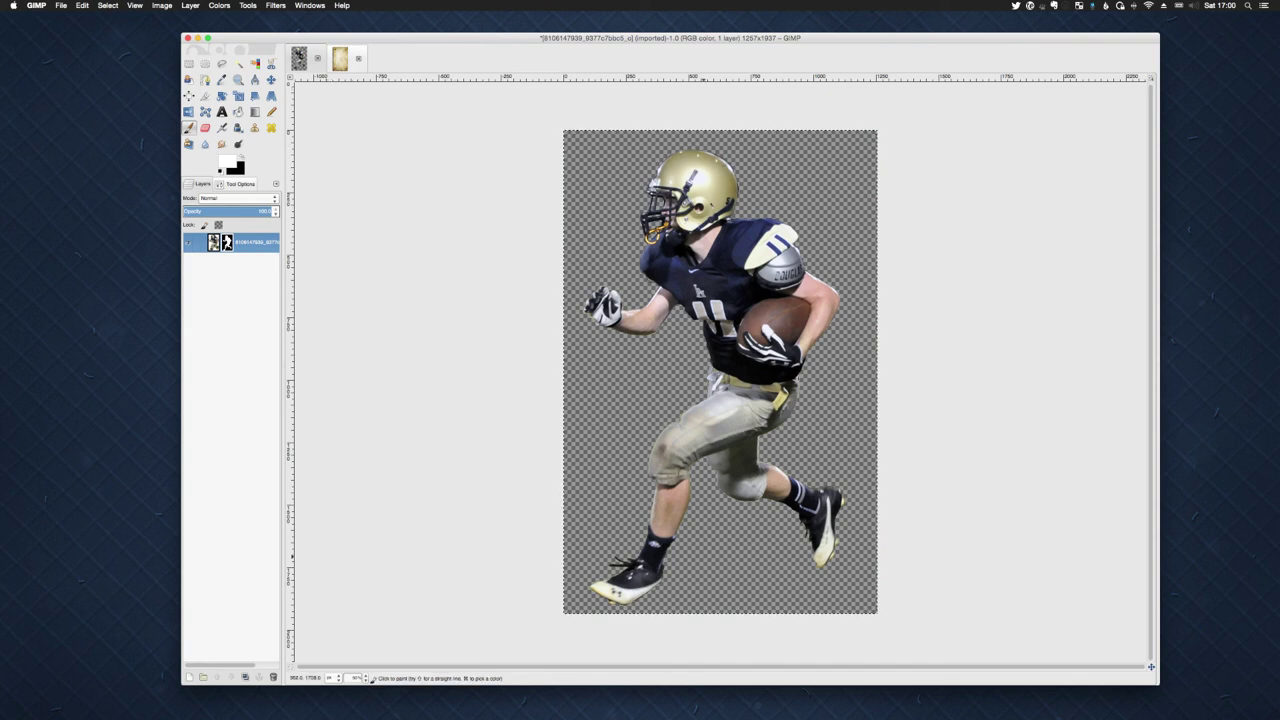
left_click(82, 5)
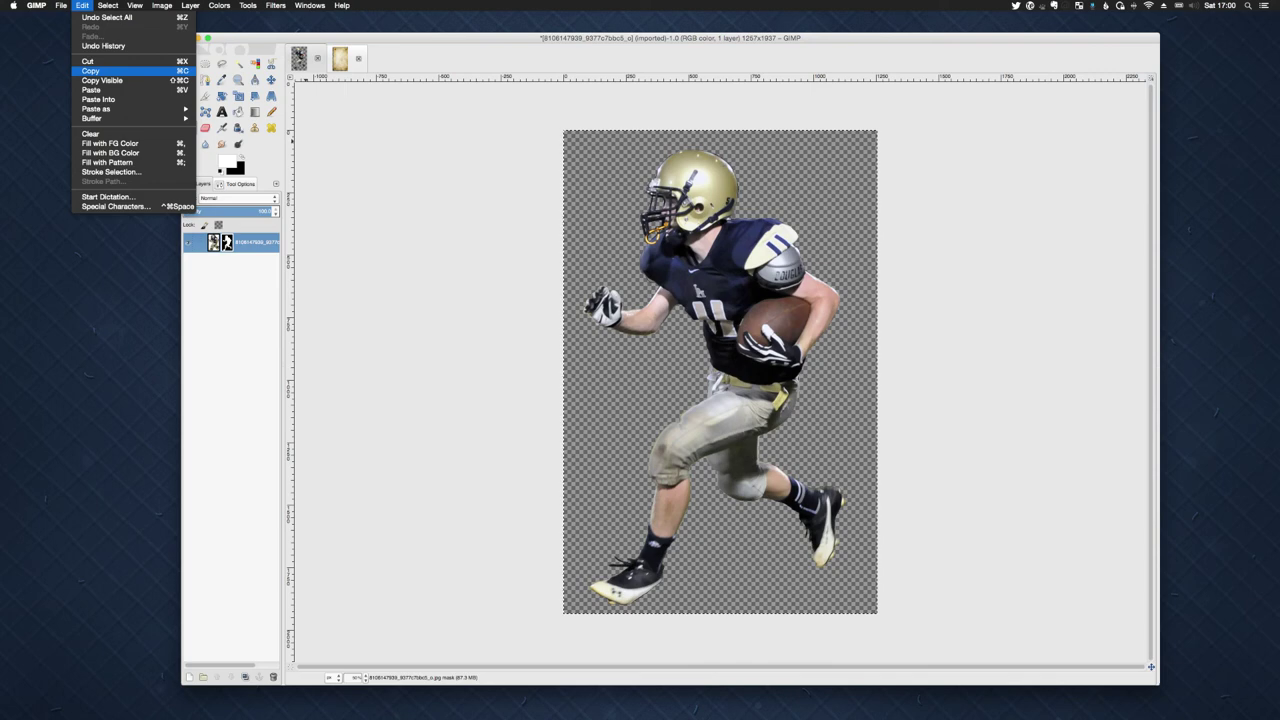
left_click(90, 71)
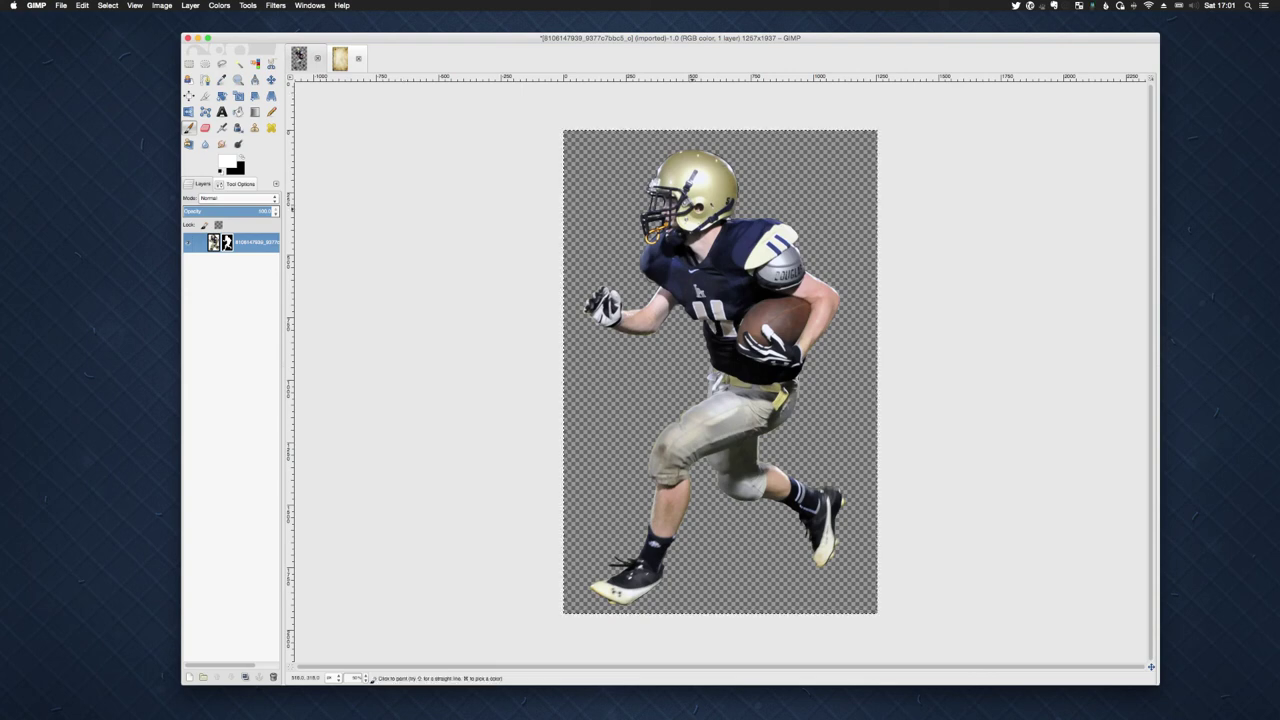
- Paste the copied content into the portrait background image as a floating selection over the Player layer
key("alt+2")
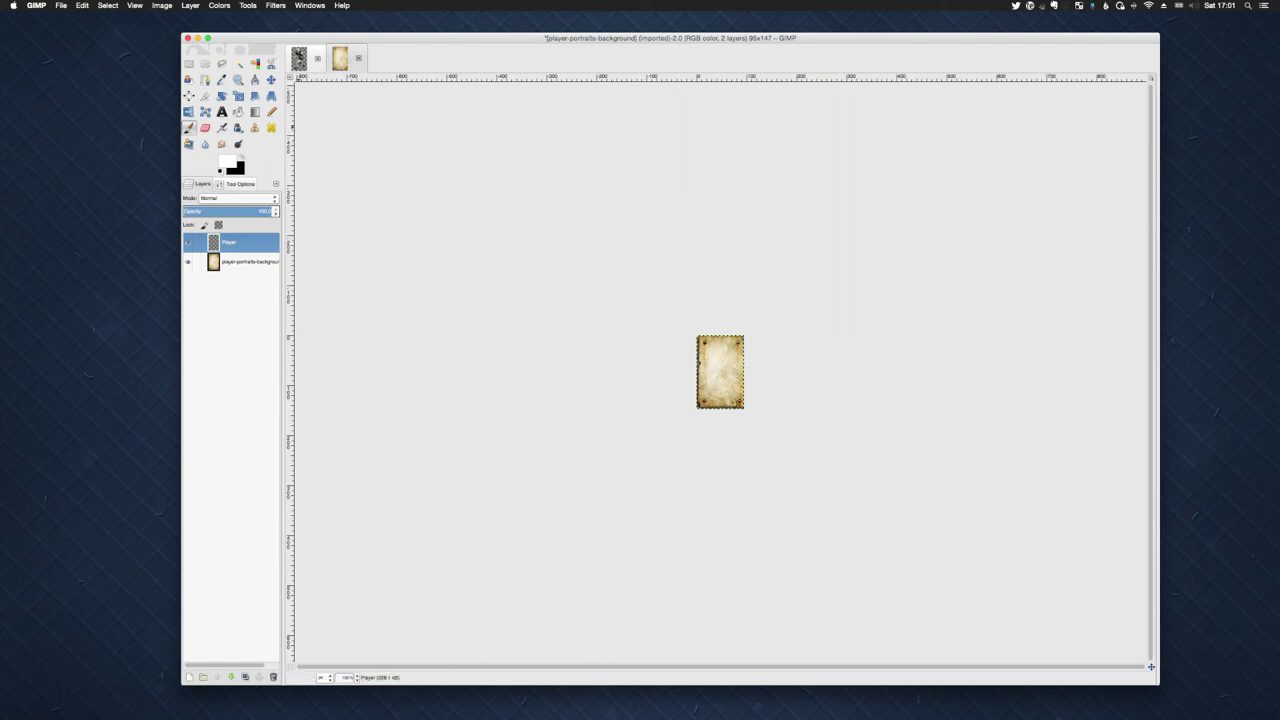
left_click(82, 5)
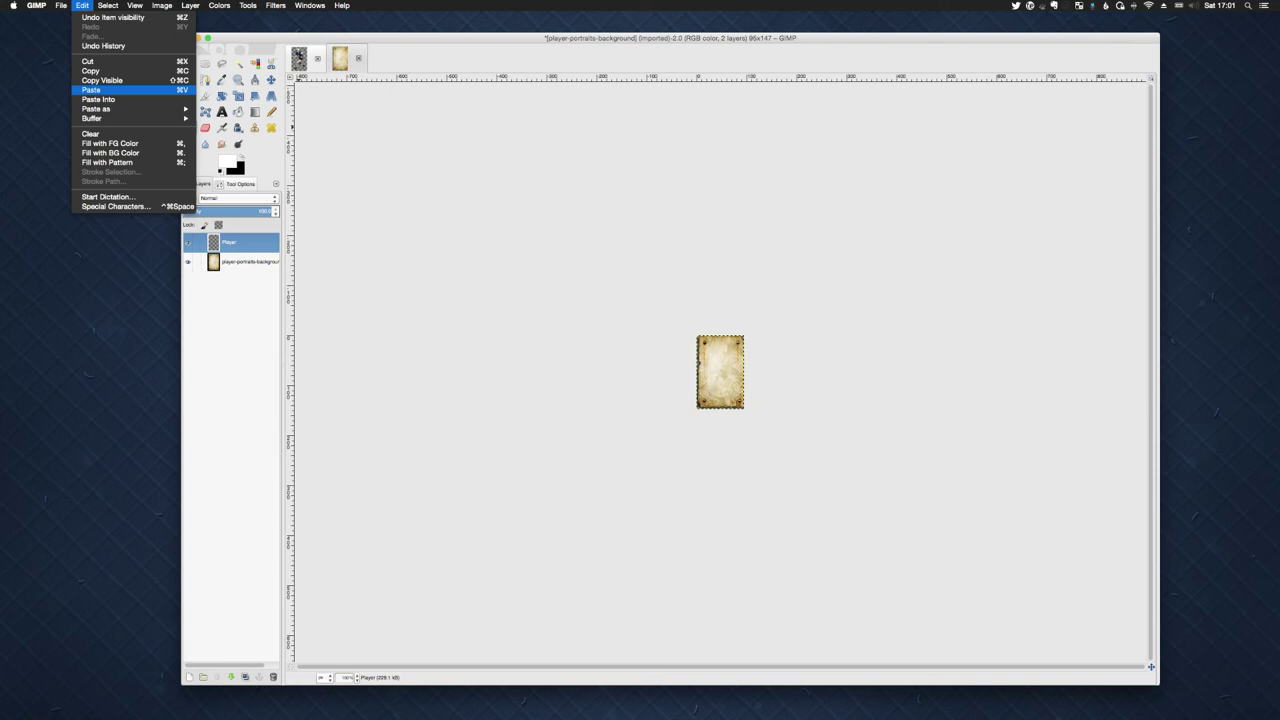
left_click(100, 90)
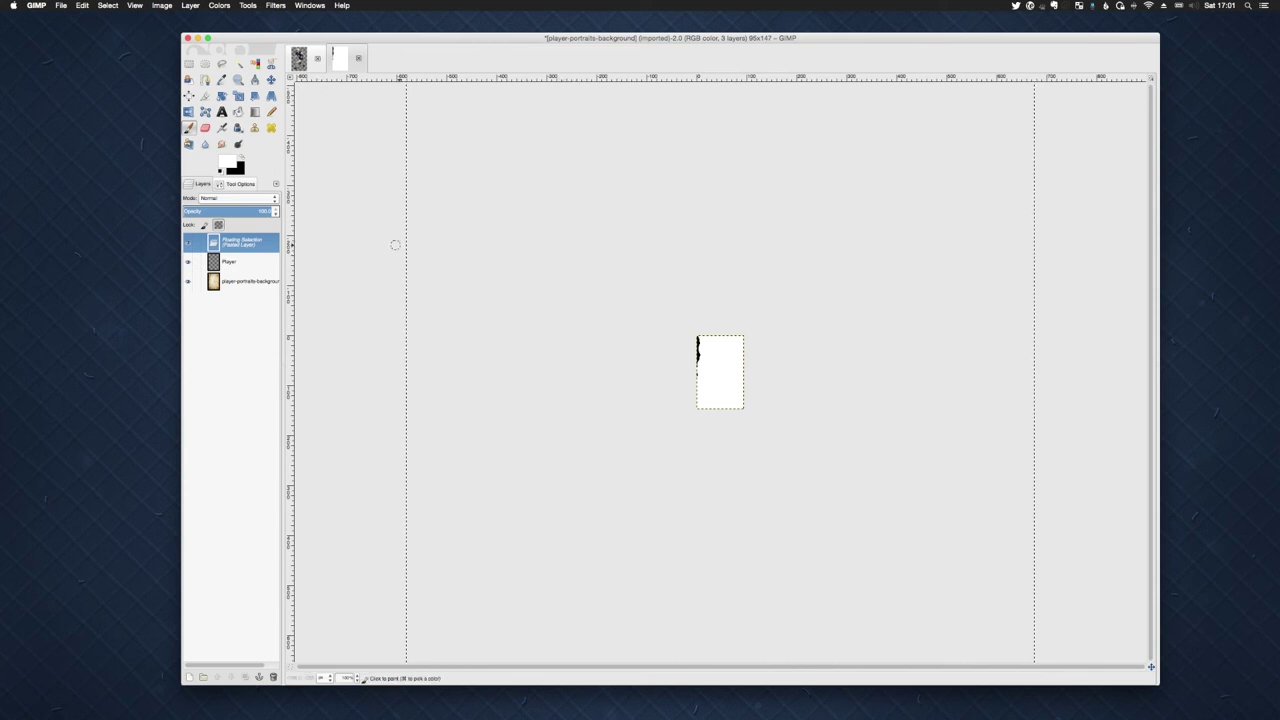
key("r")
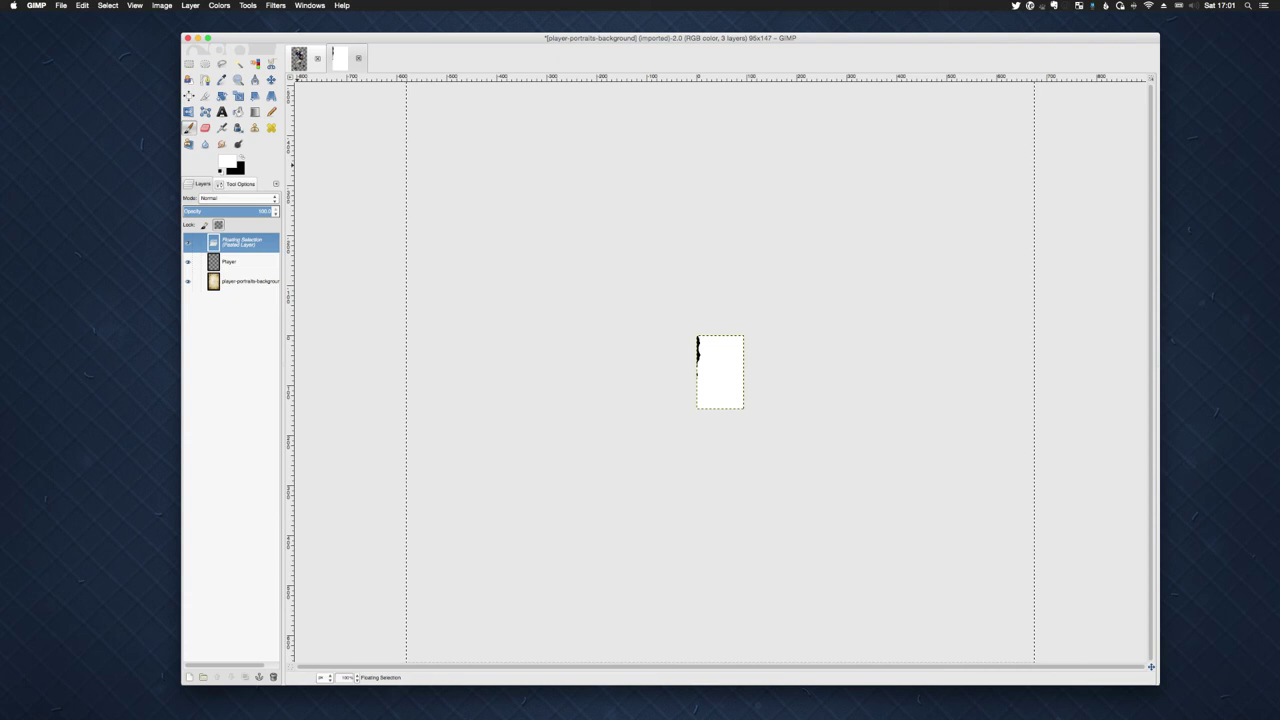
- Open Scale Layer for the pasted floating selection and toggle the width–height link, leaving the proportions linked
left_click(107, 5)
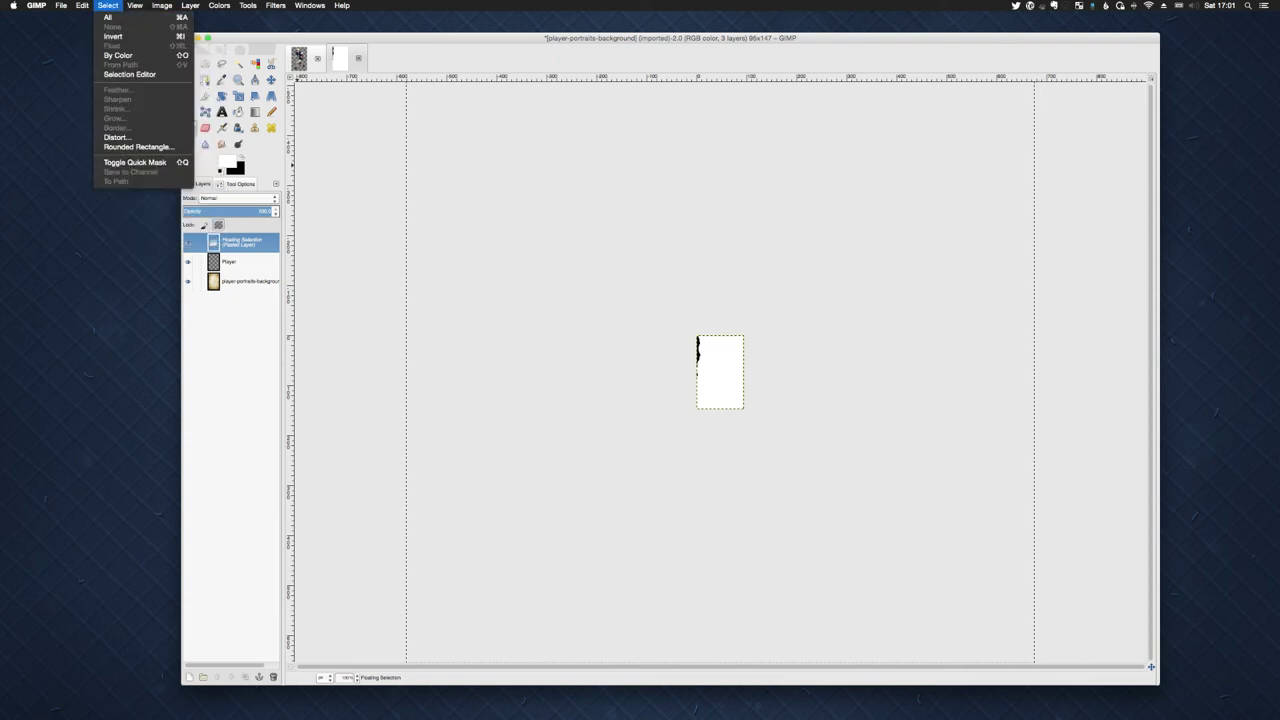
mouse_move(190, 5)
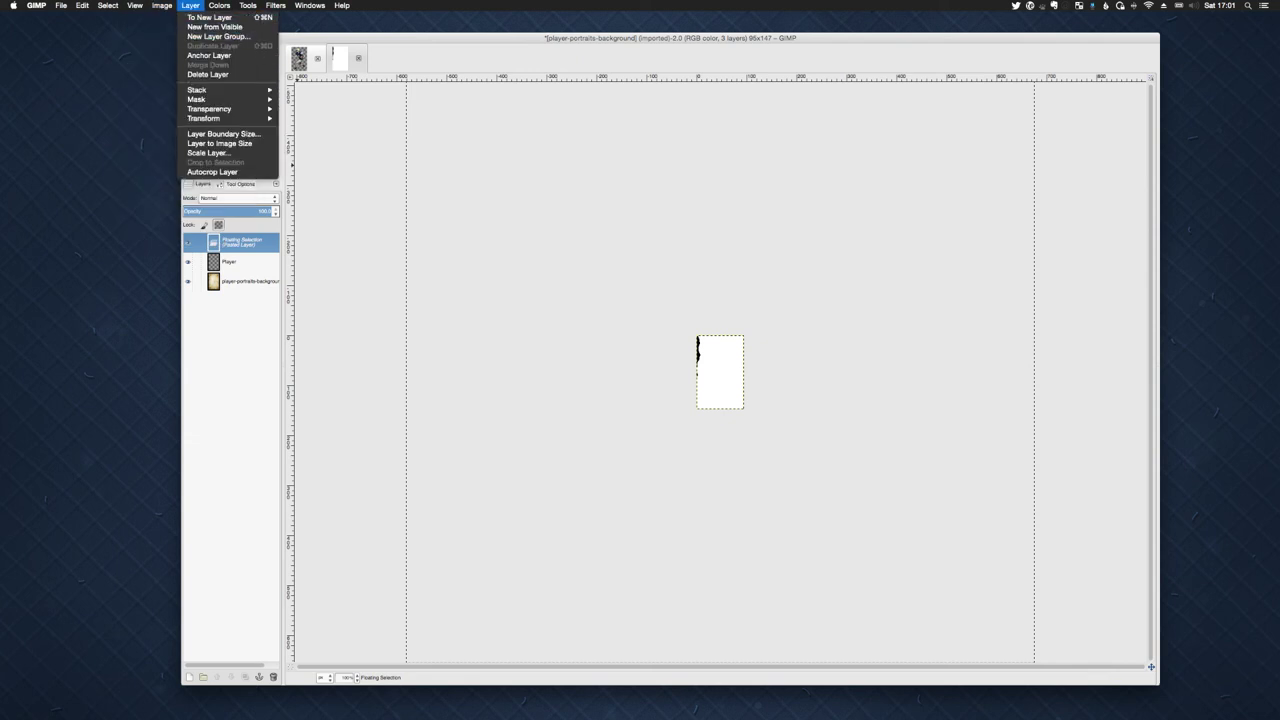
mouse_move(225, 118)
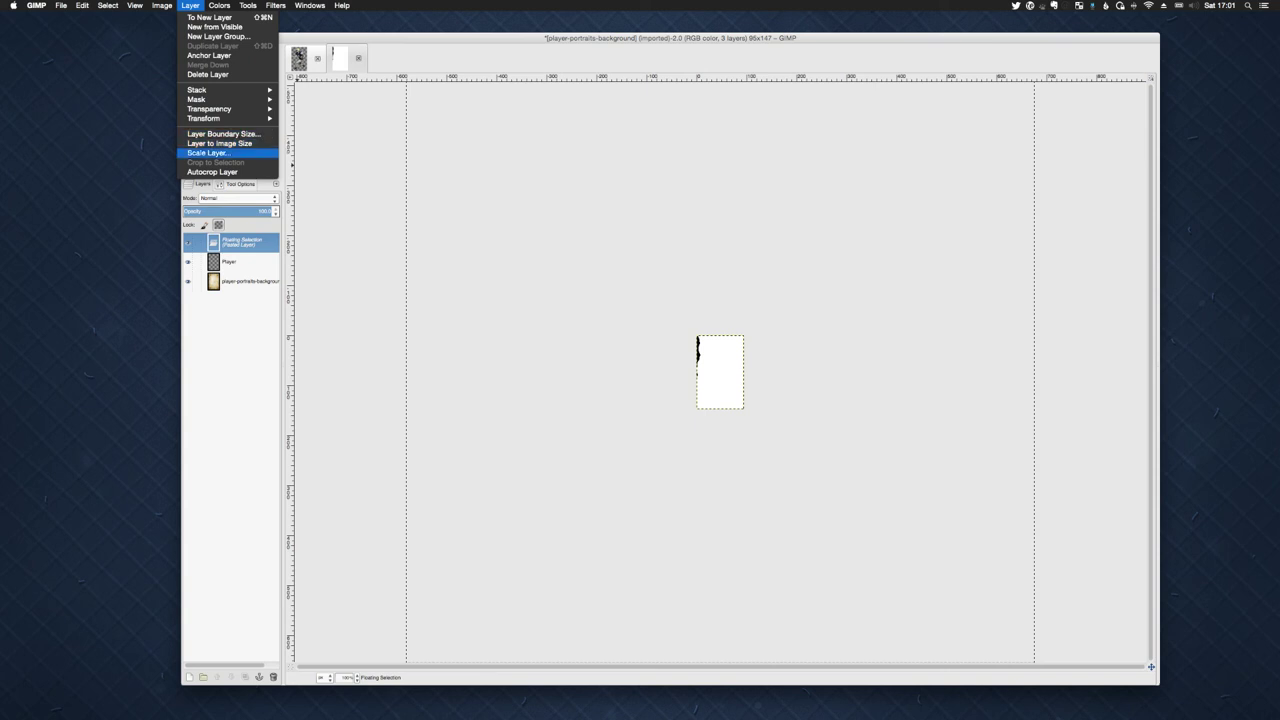
left_click(210, 152)
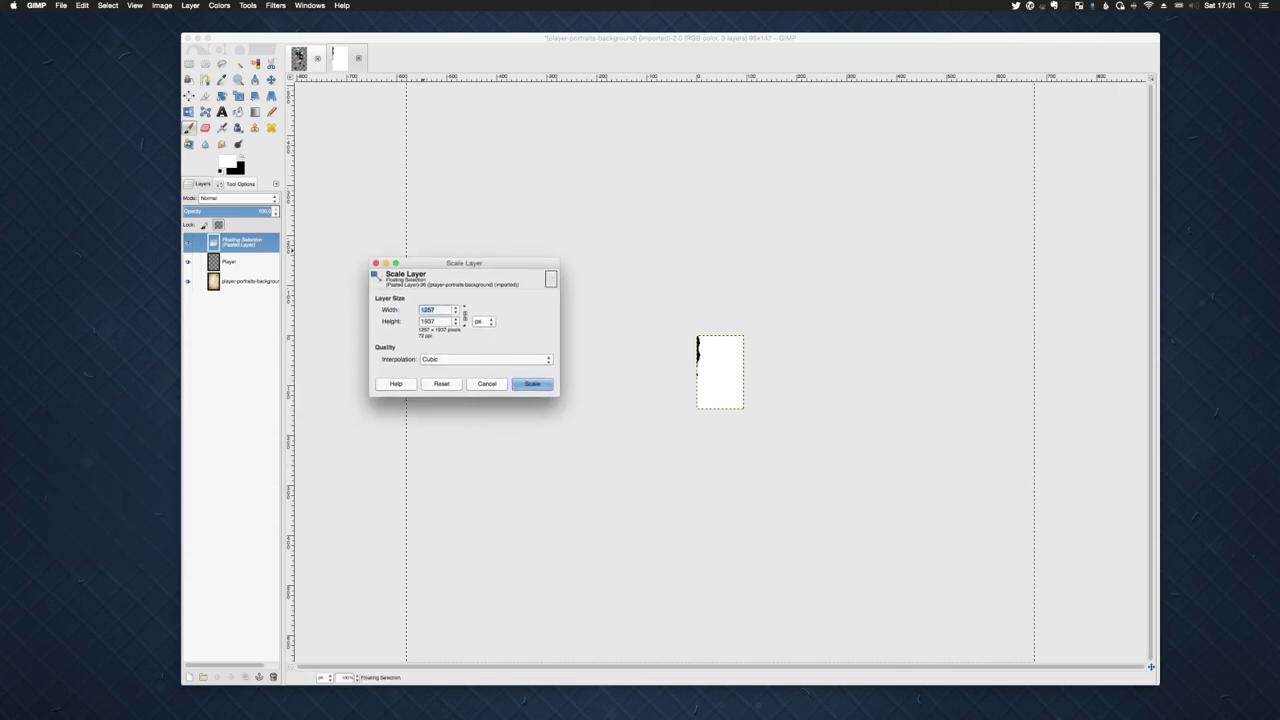
key("Tab")
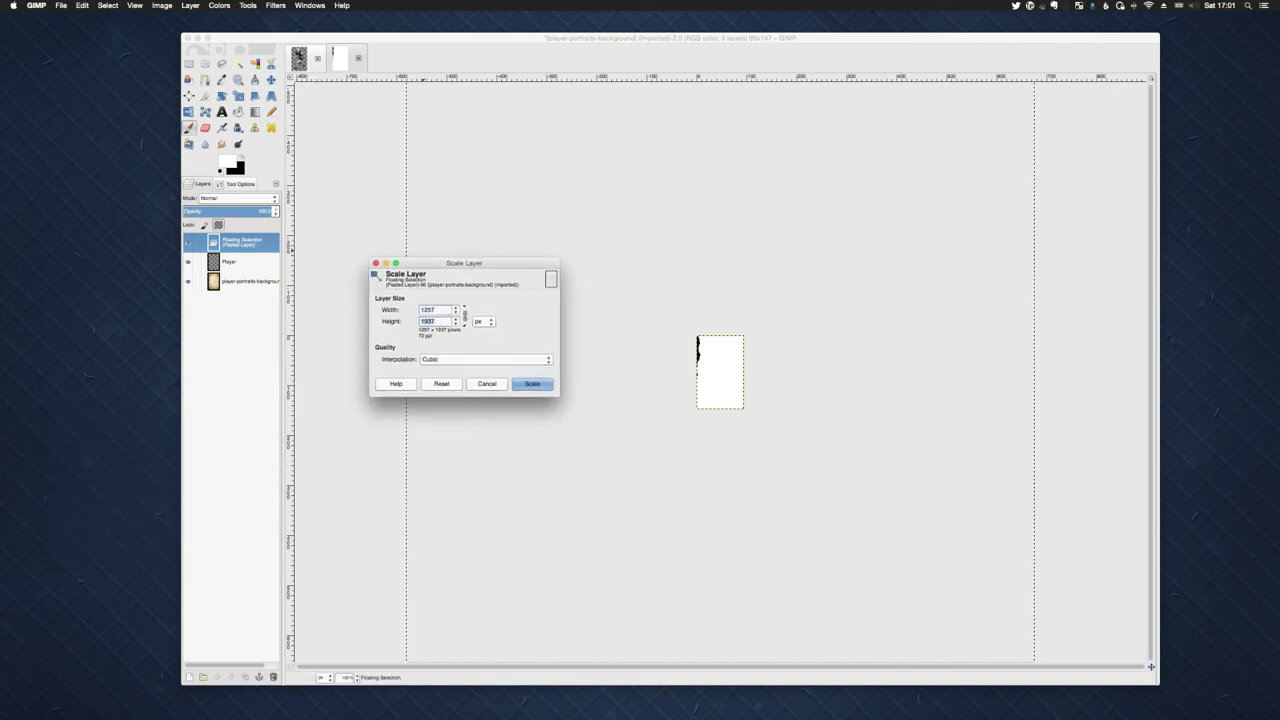
type("1")
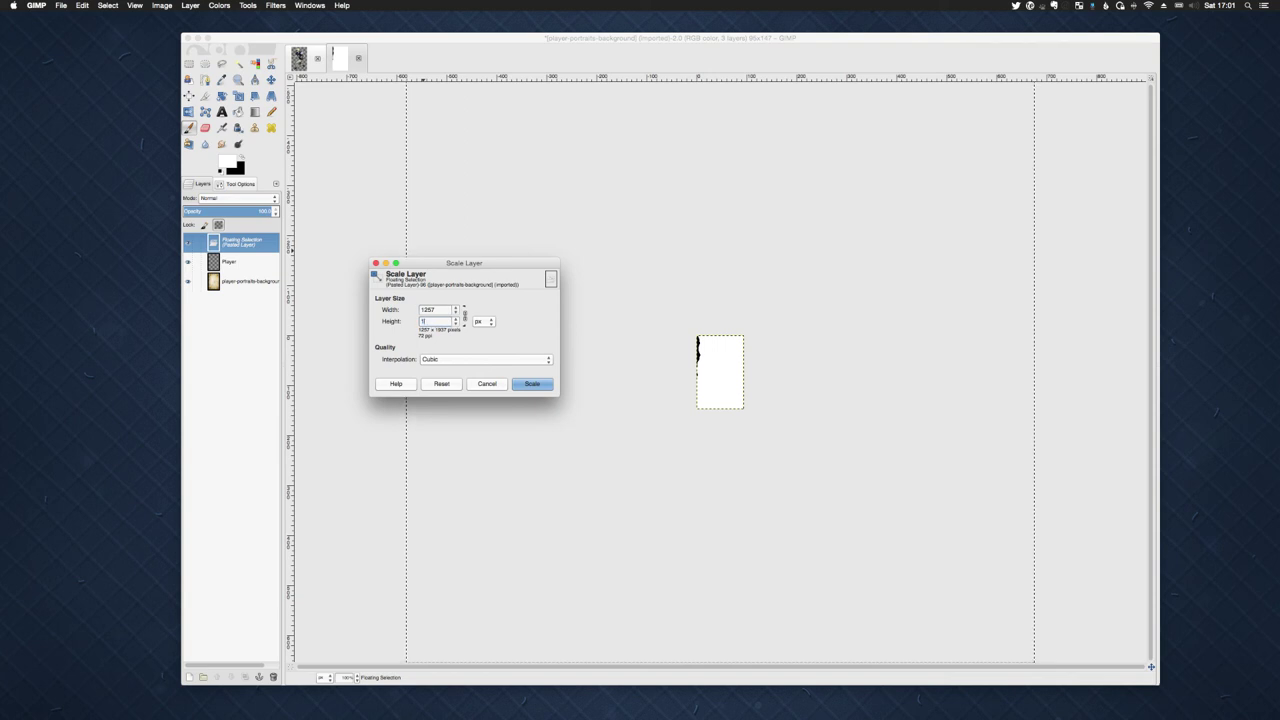
left_click(464, 316)
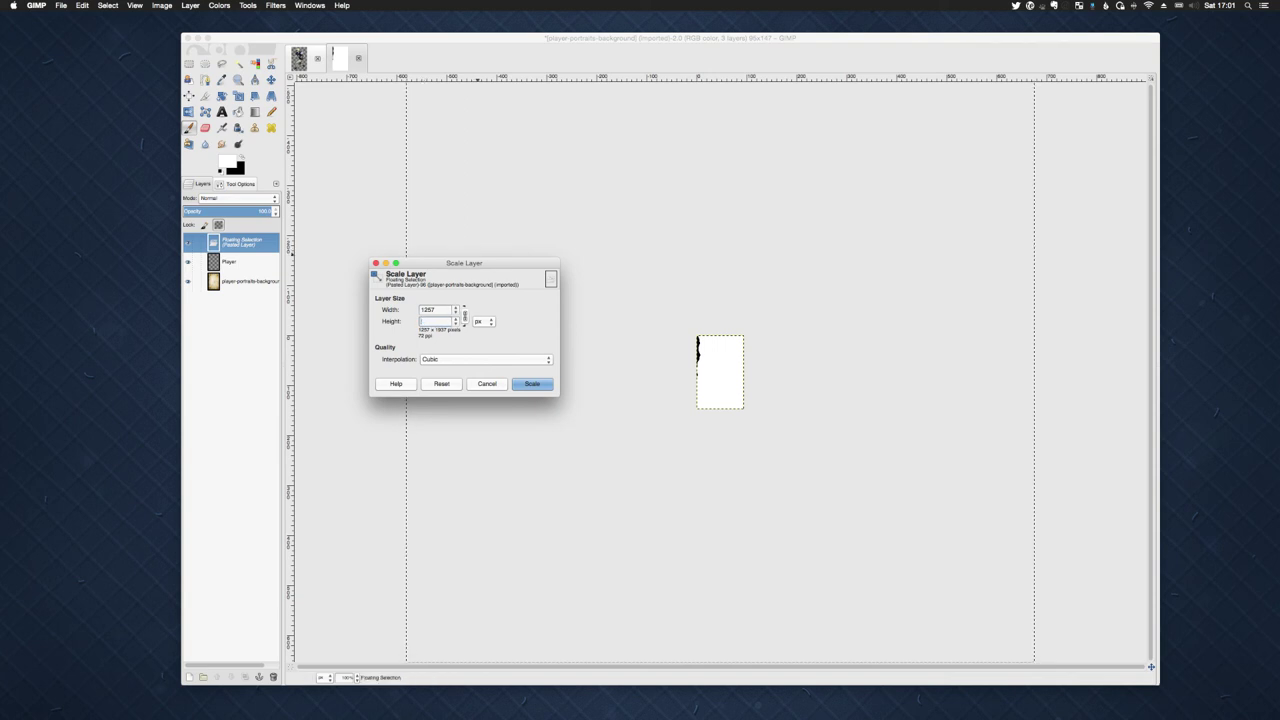
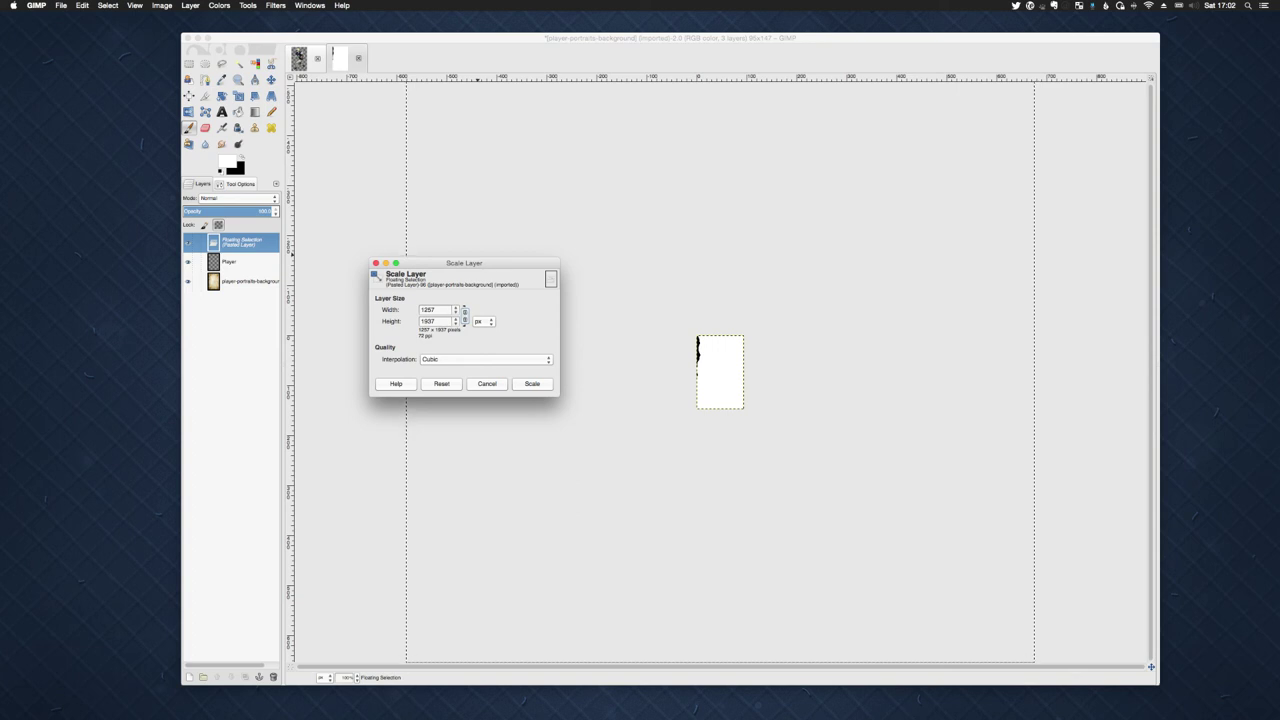
left_click(464, 315)
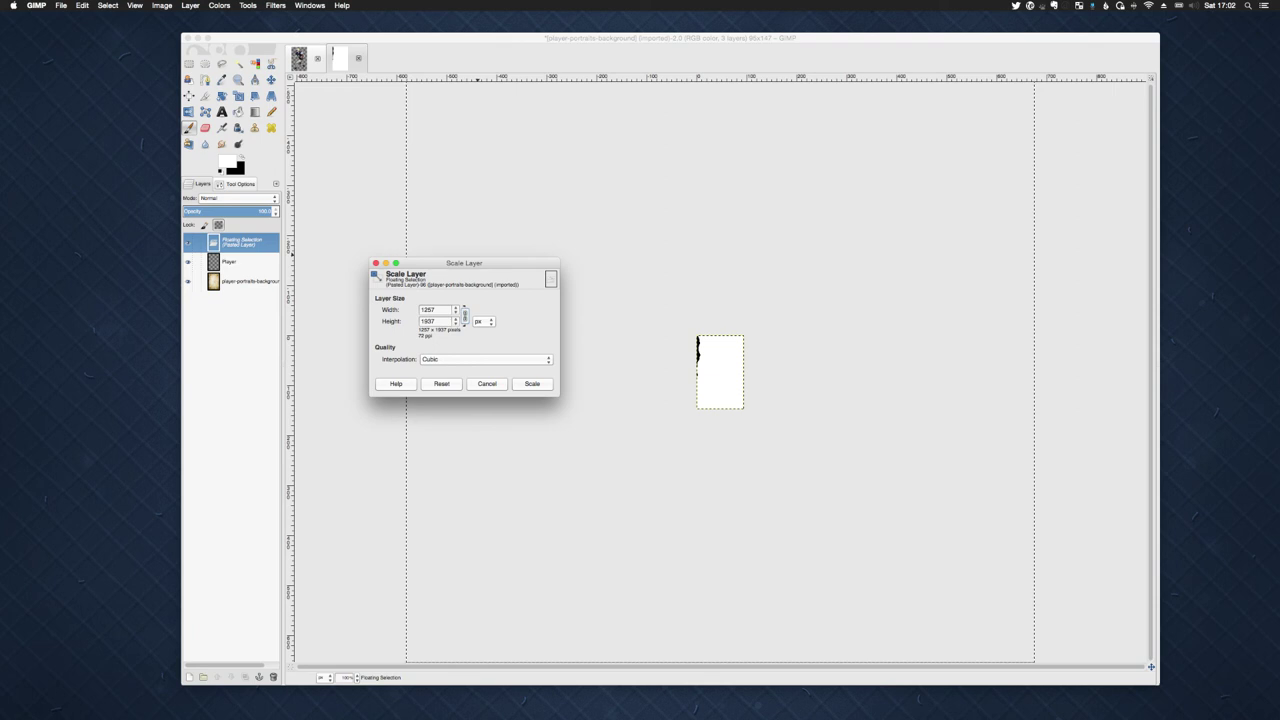
left_click(464, 315)
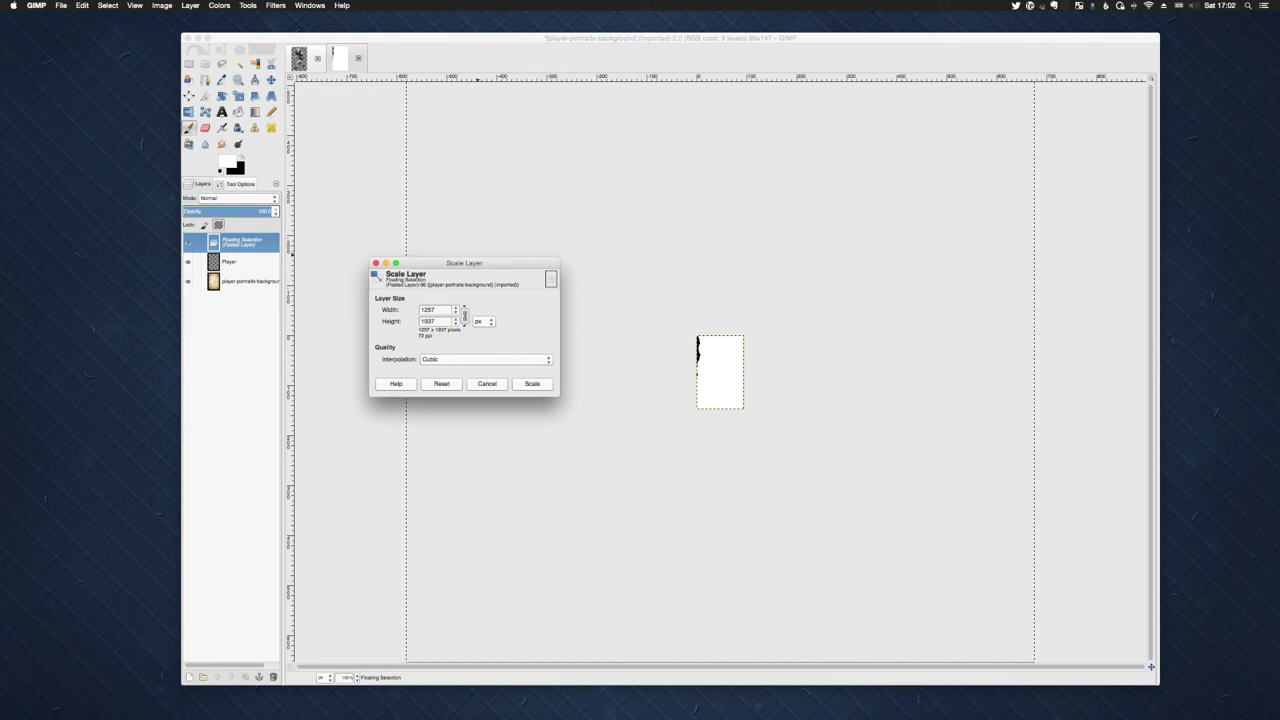
- Scale the pasted mask content to a width of 95 px, keeping its proportions
key("Tab")
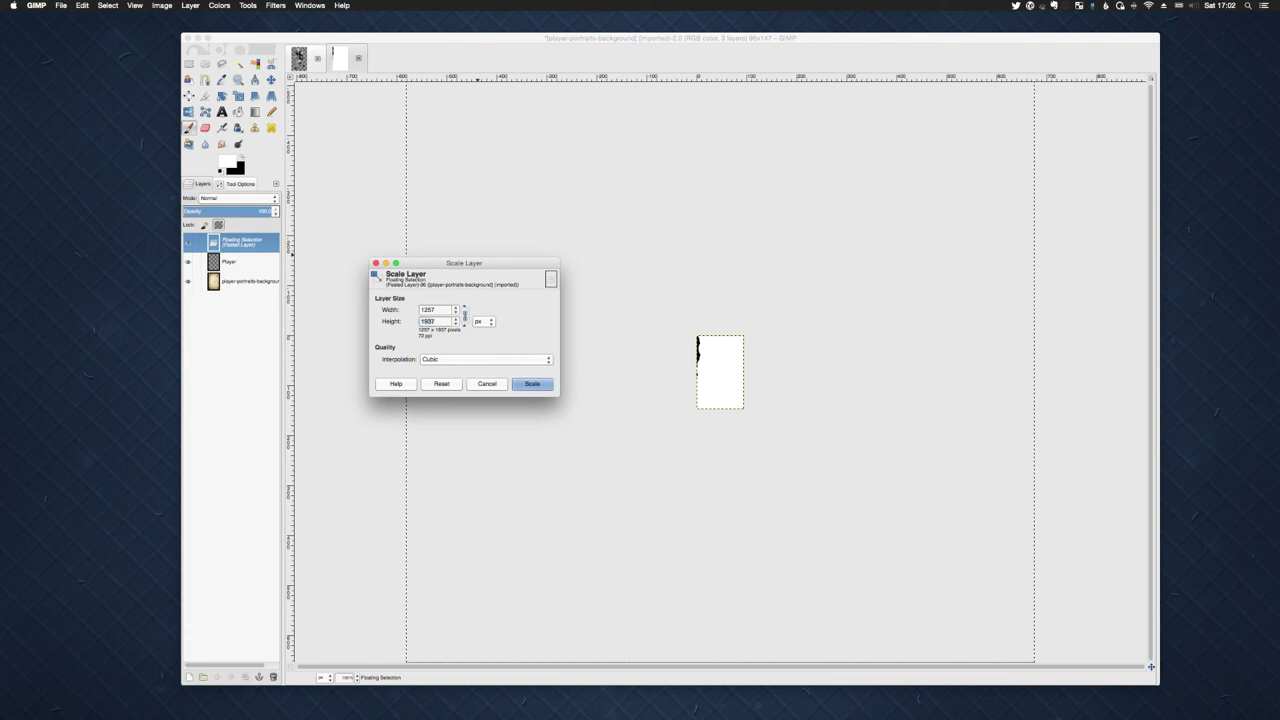
key("shift+Tab")
type("96")
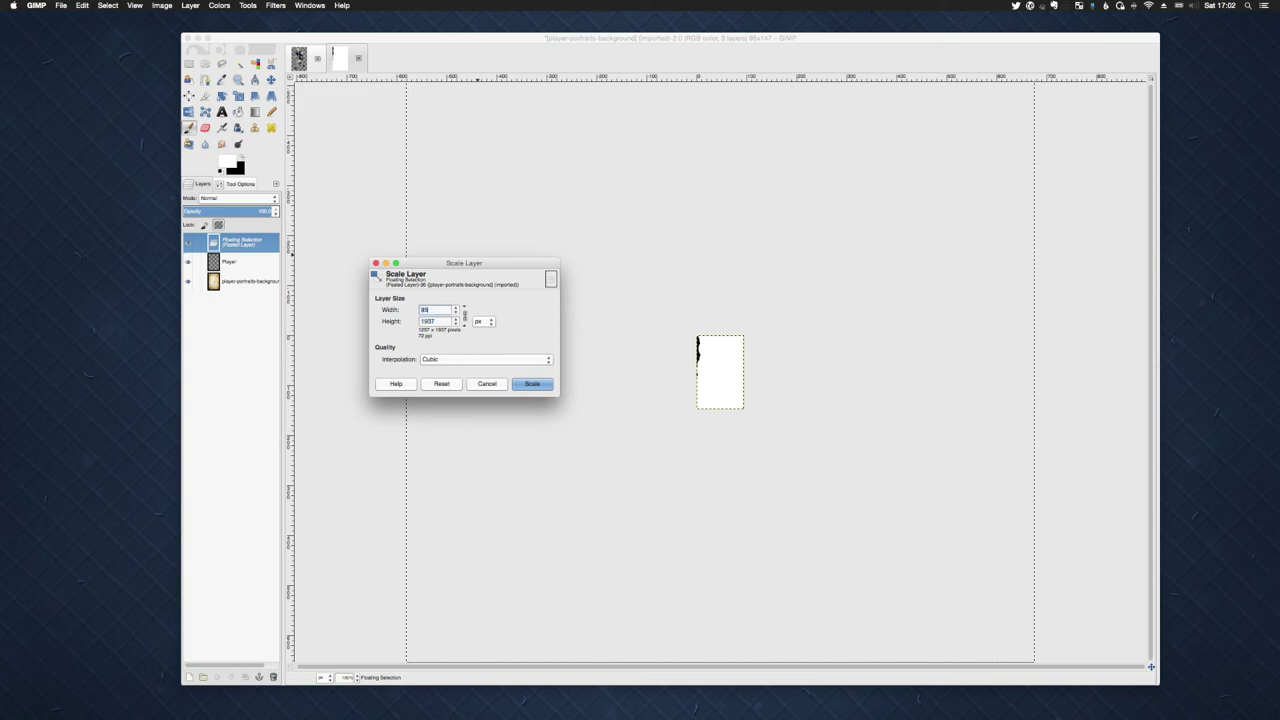
key("Tab")
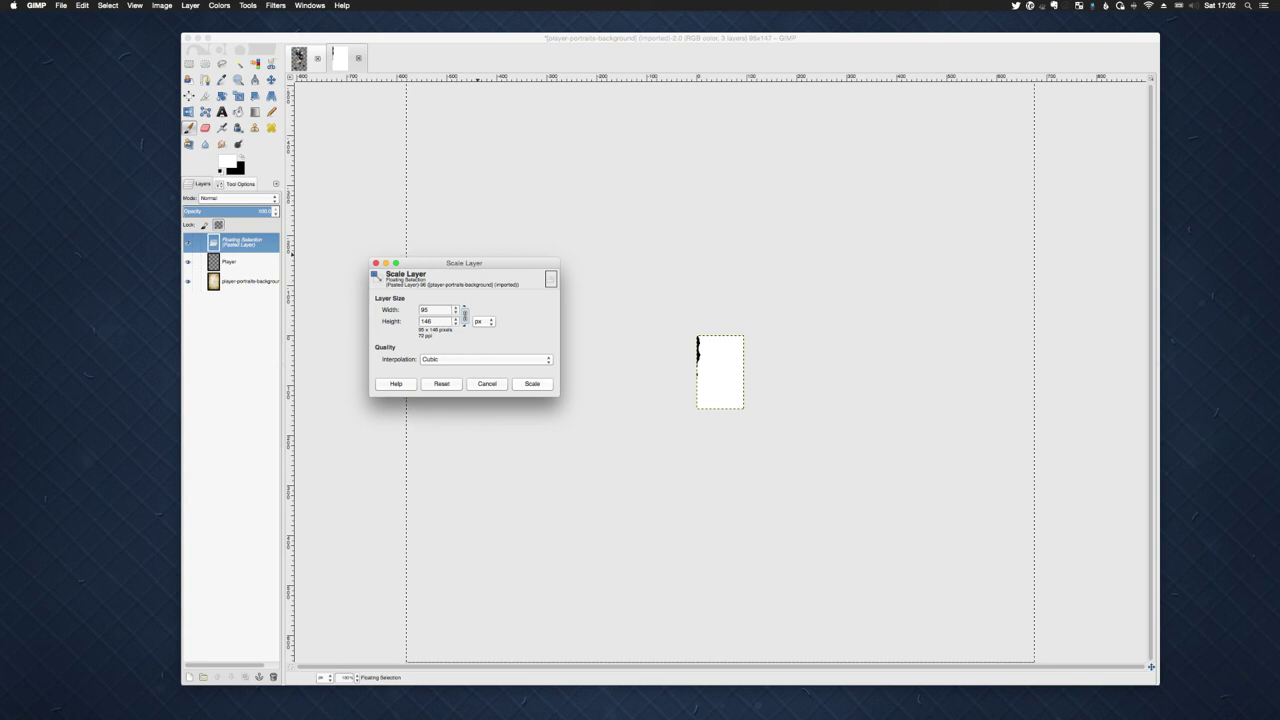
left_click(532, 383)
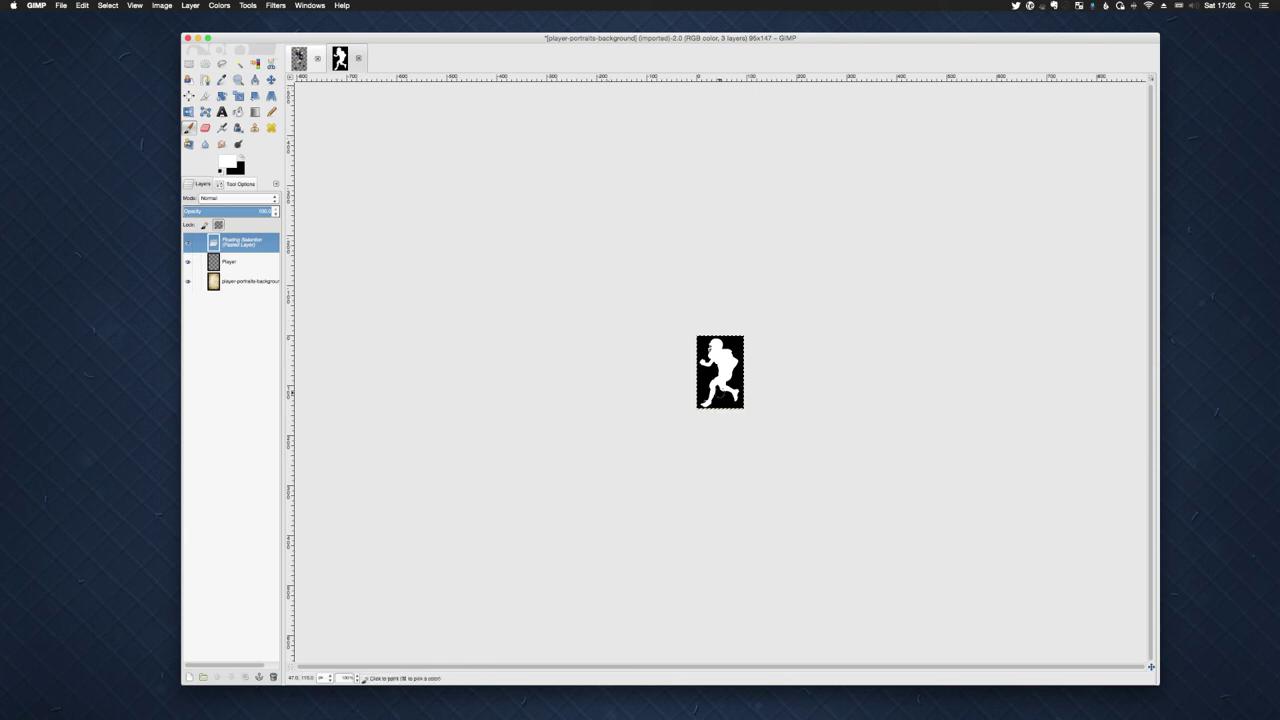
- Undo the scaling and the pasting of the mask content in the portrait background image
key("ctrl+comma")
key("ctrl+z")
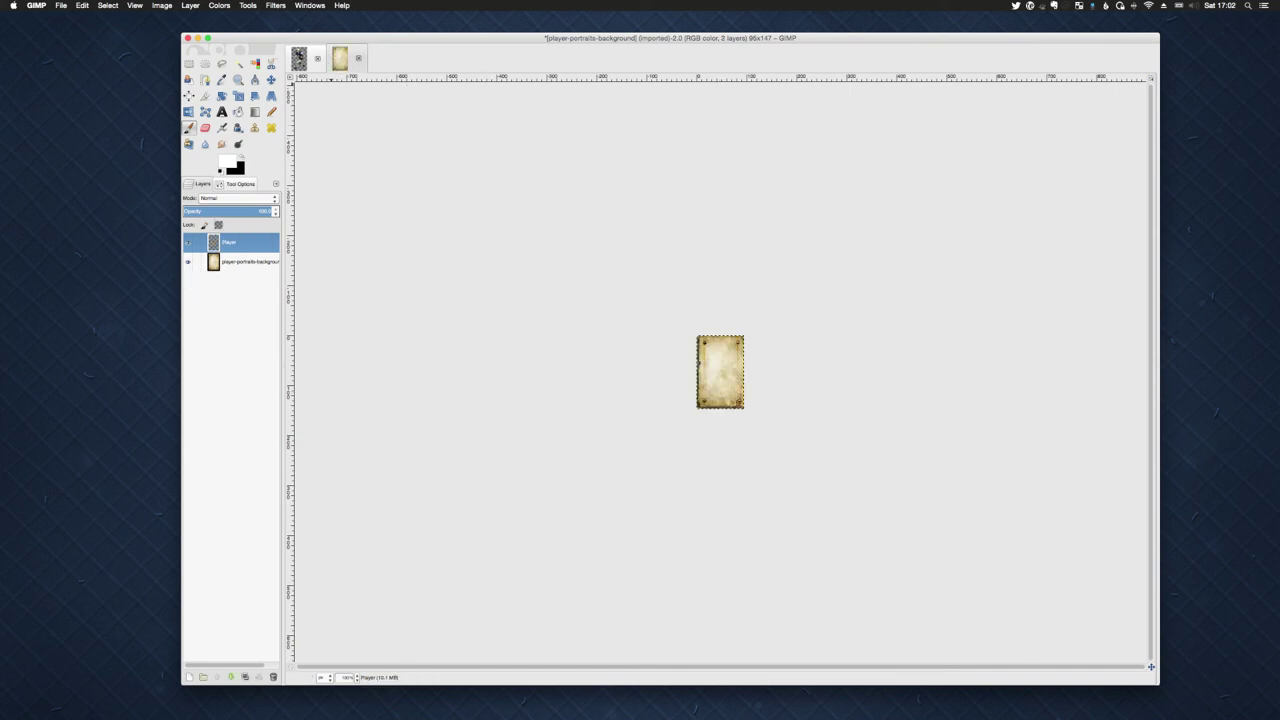
left_click(82, 5)
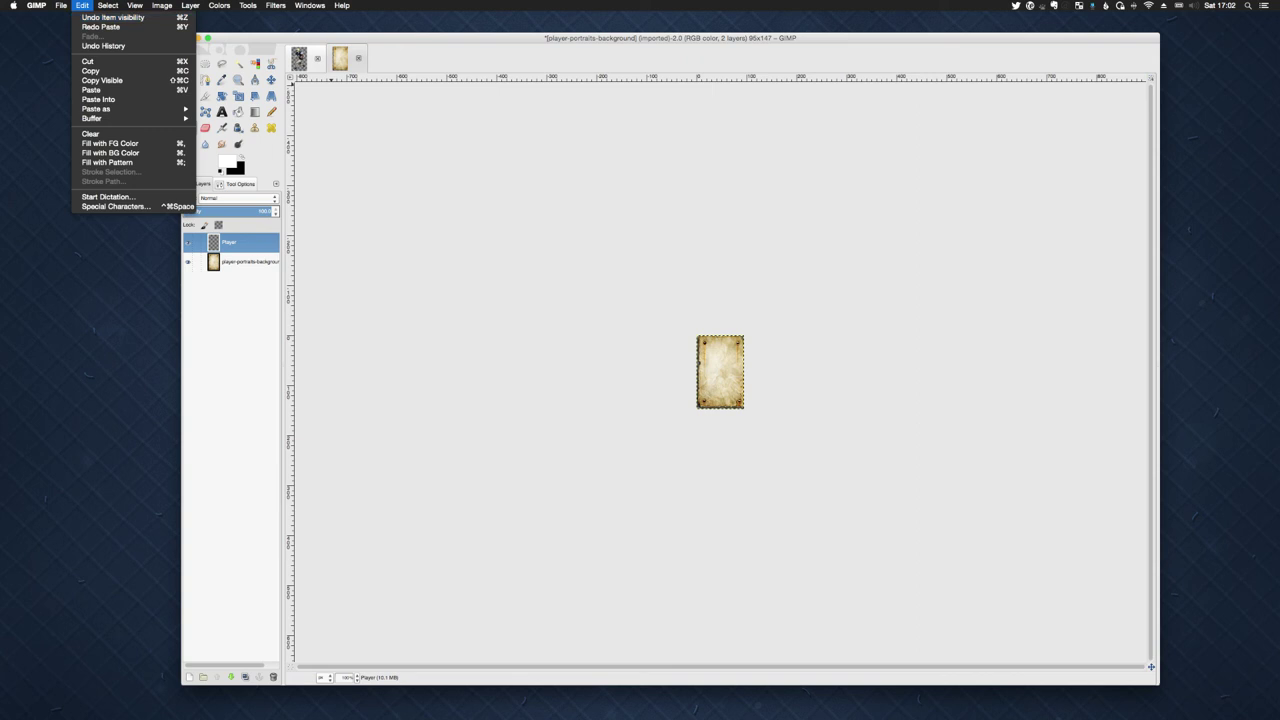
key("Escape")
- Return to the masked player photo, select the entire image and copy its visible content with Copy Visible
left_click(298, 58)
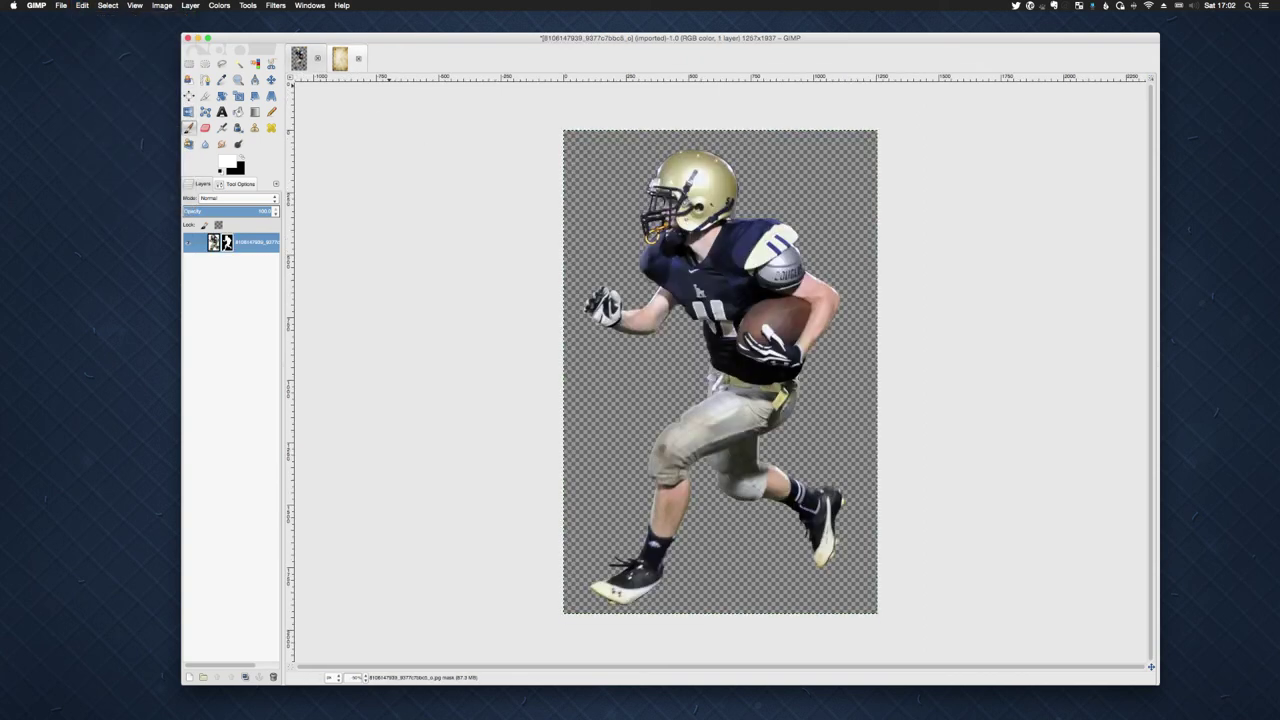
left_click(107, 5)
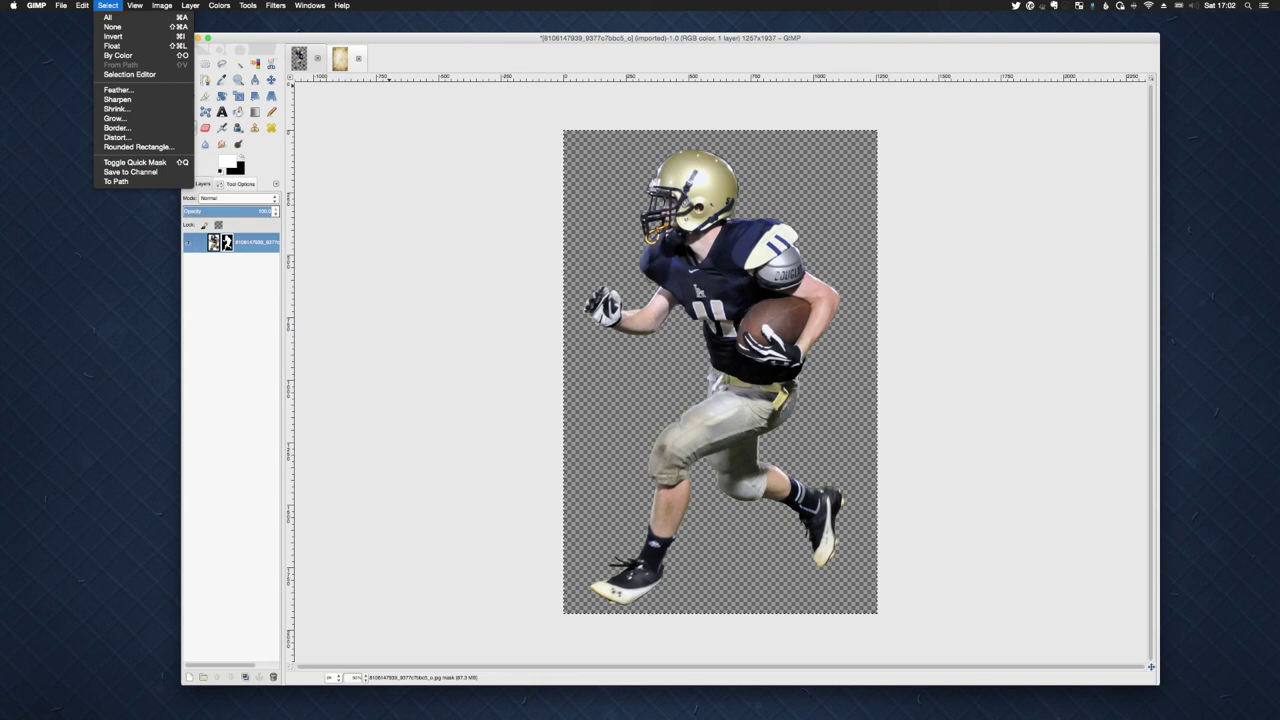
key("Escape")
key("p")
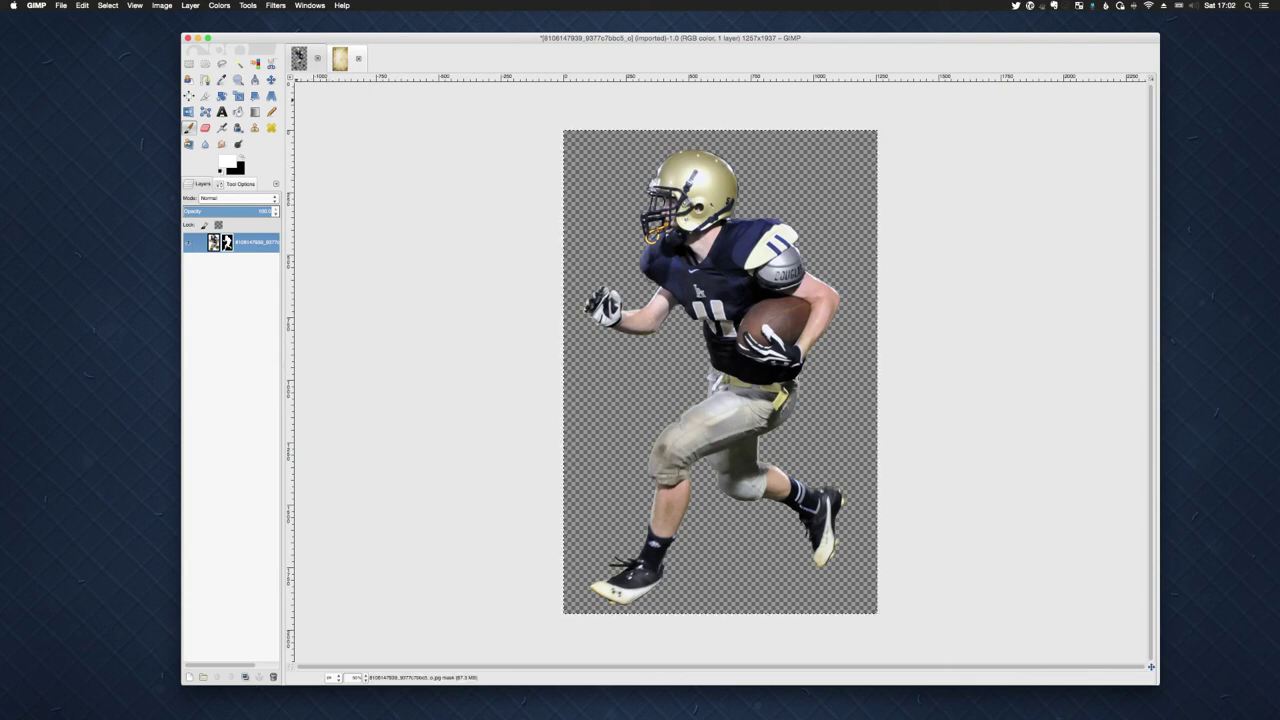
left_click(107, 5)
left_click(107, 17)
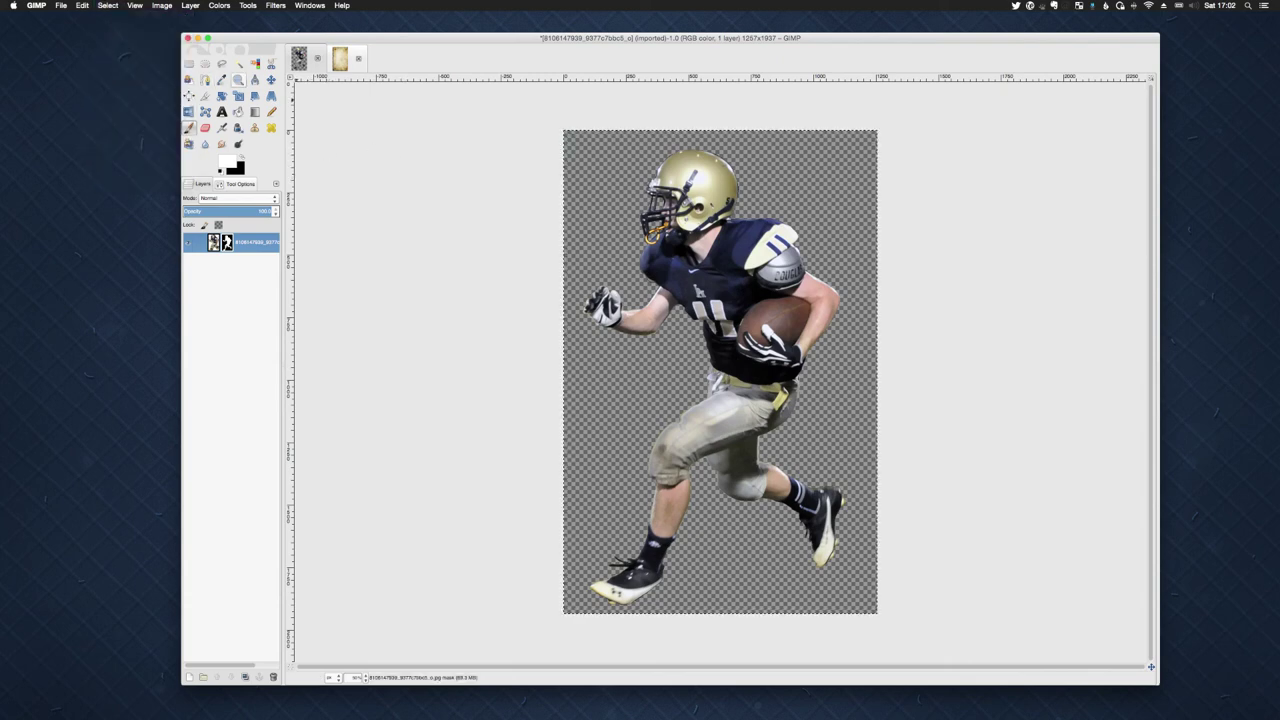
left_click(82, 5)
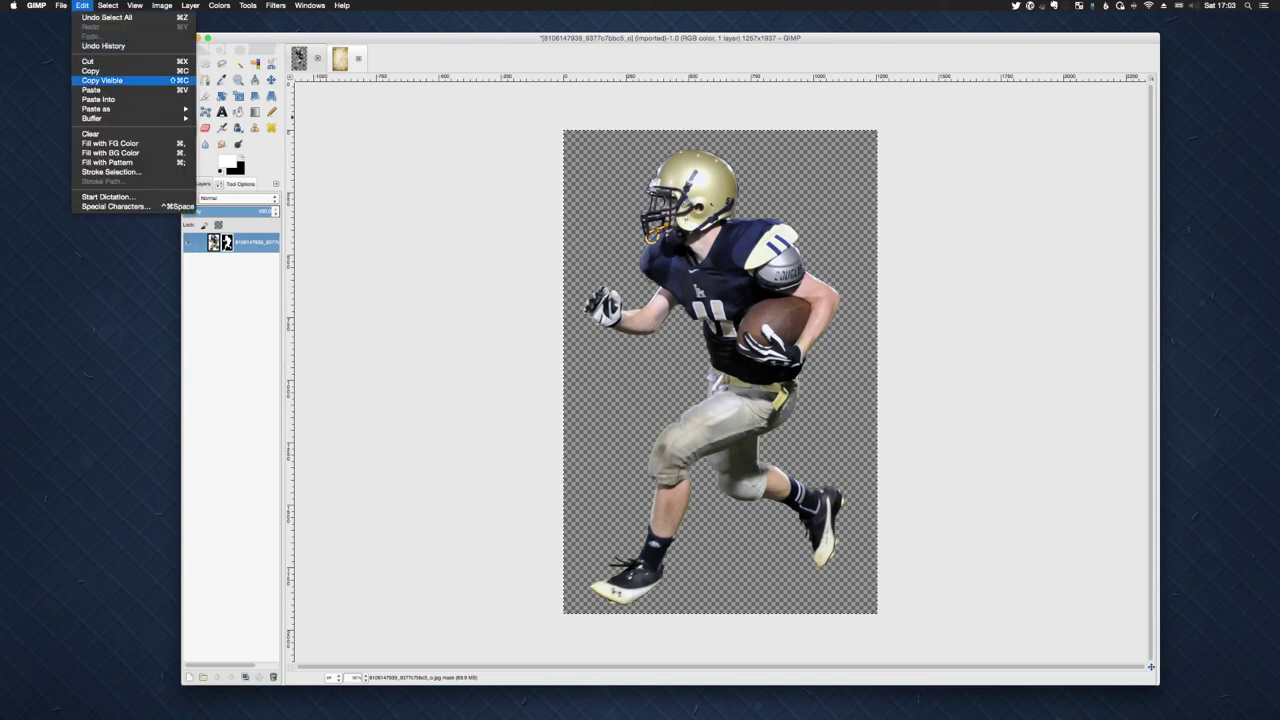
left_click(102, 80)
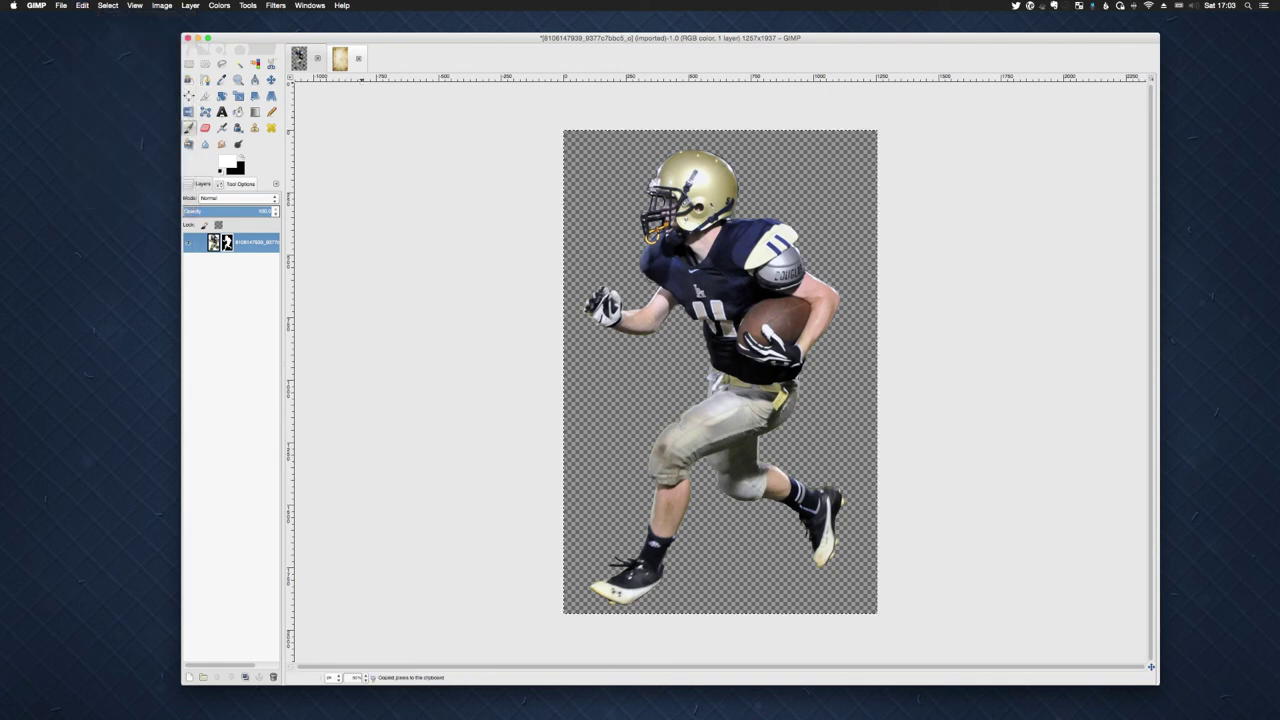
- Paste the cut-out player into the portrait background image as a floating selection over the Player layer
left_click(340, 58)
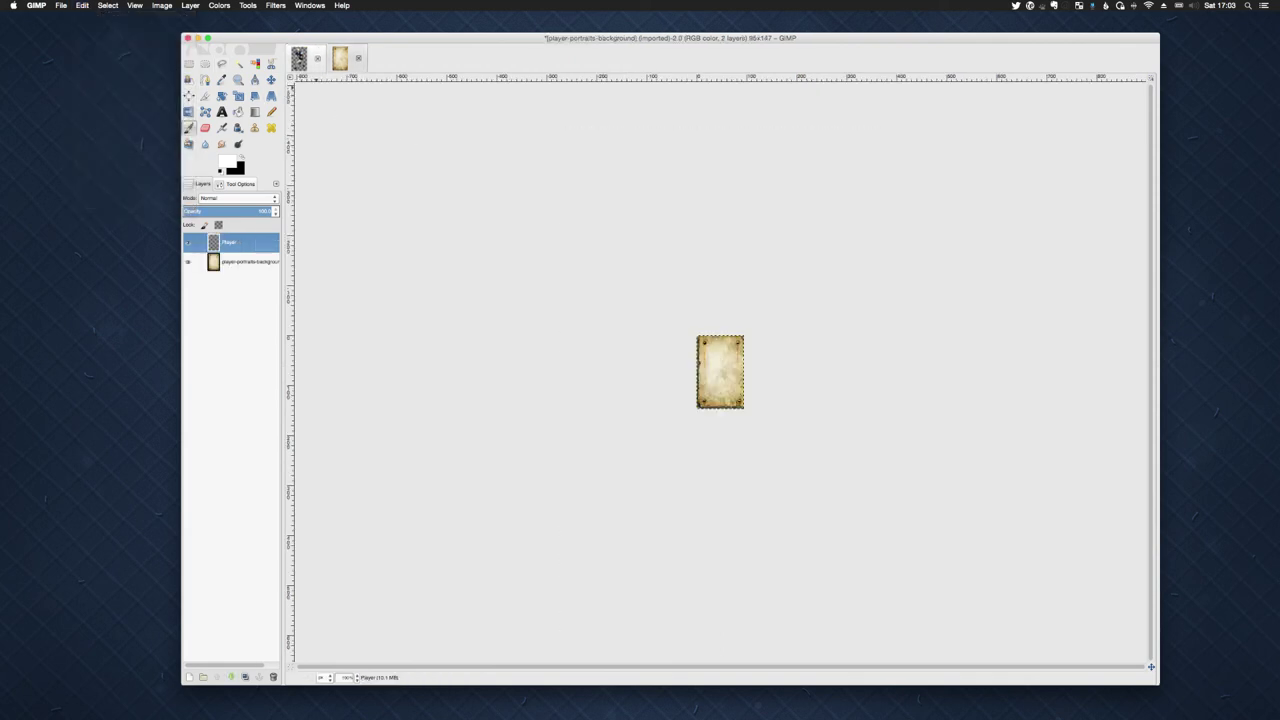
left_click(107, 5)
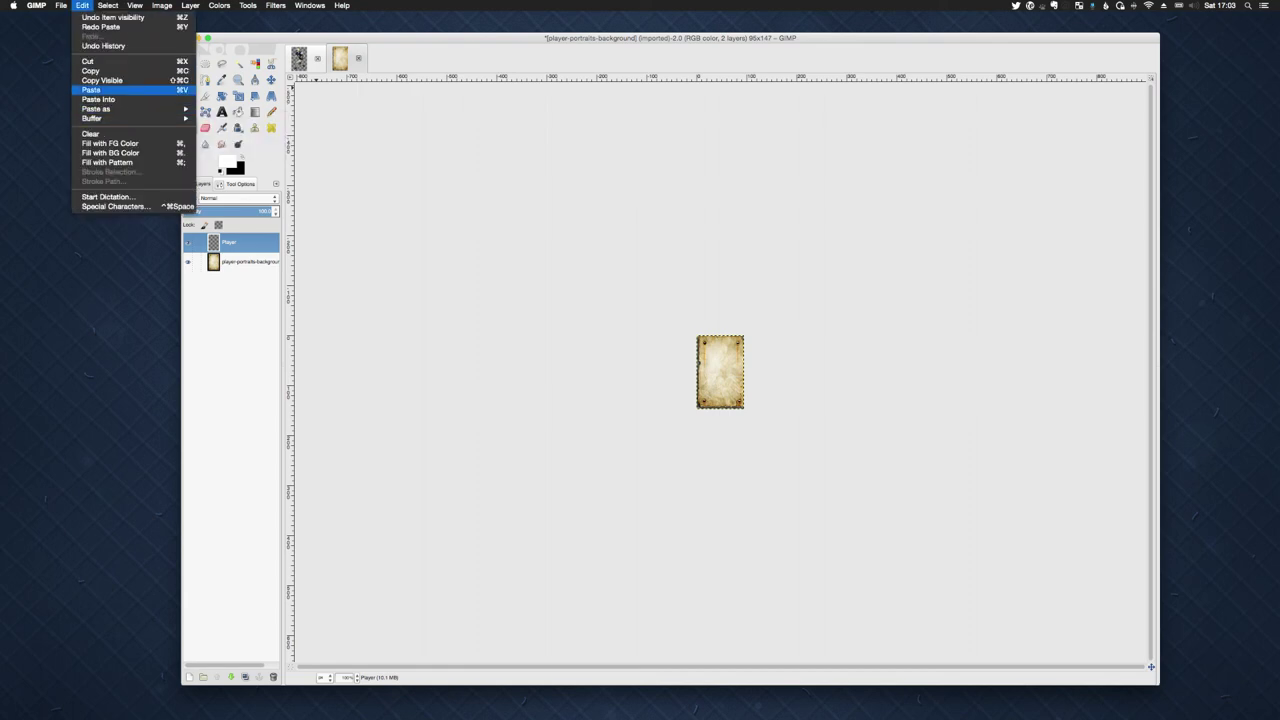
left_click(91, 89)
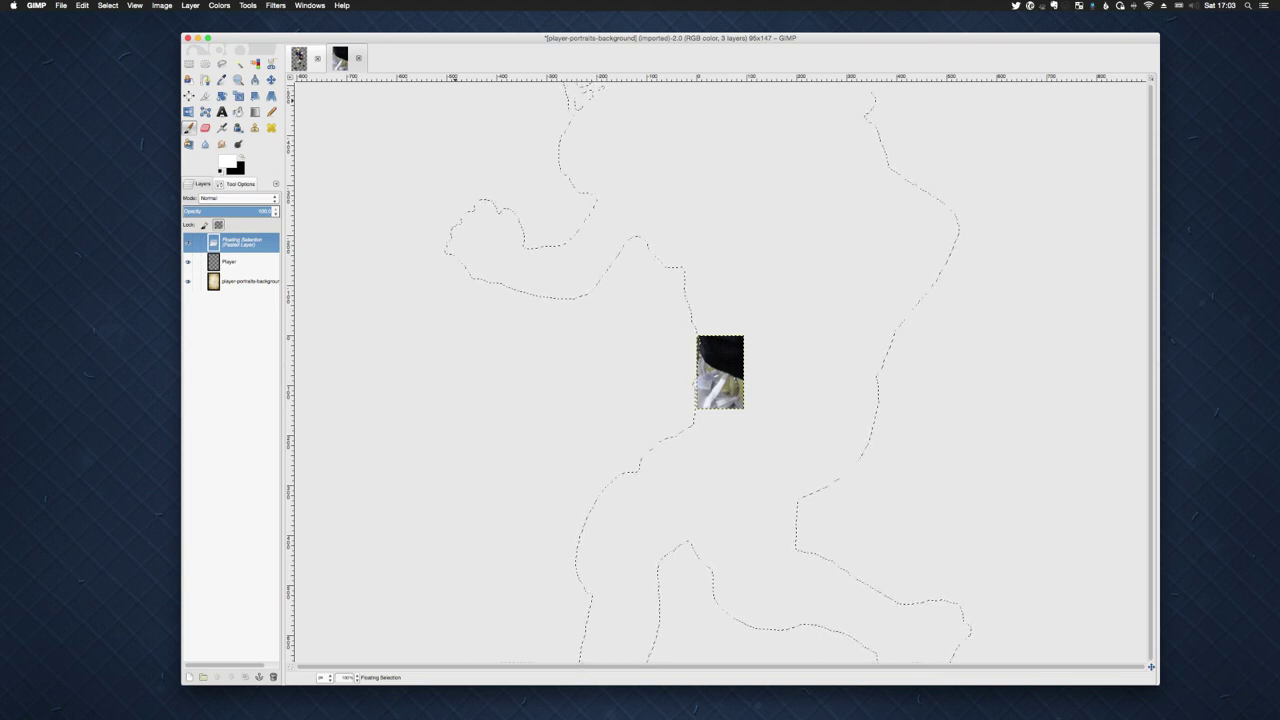
- Scale the floating player to a width of 95 px with its proportions linked
left_click(190, 5)
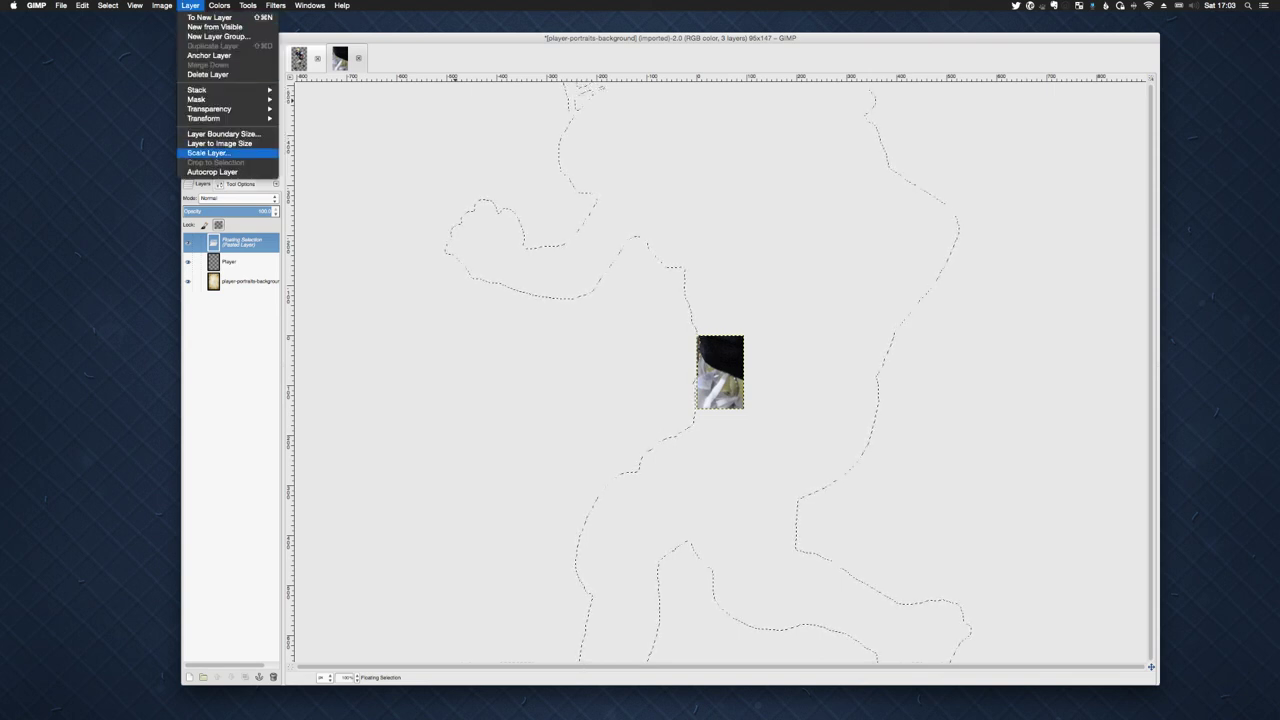
left_click(207, 152)
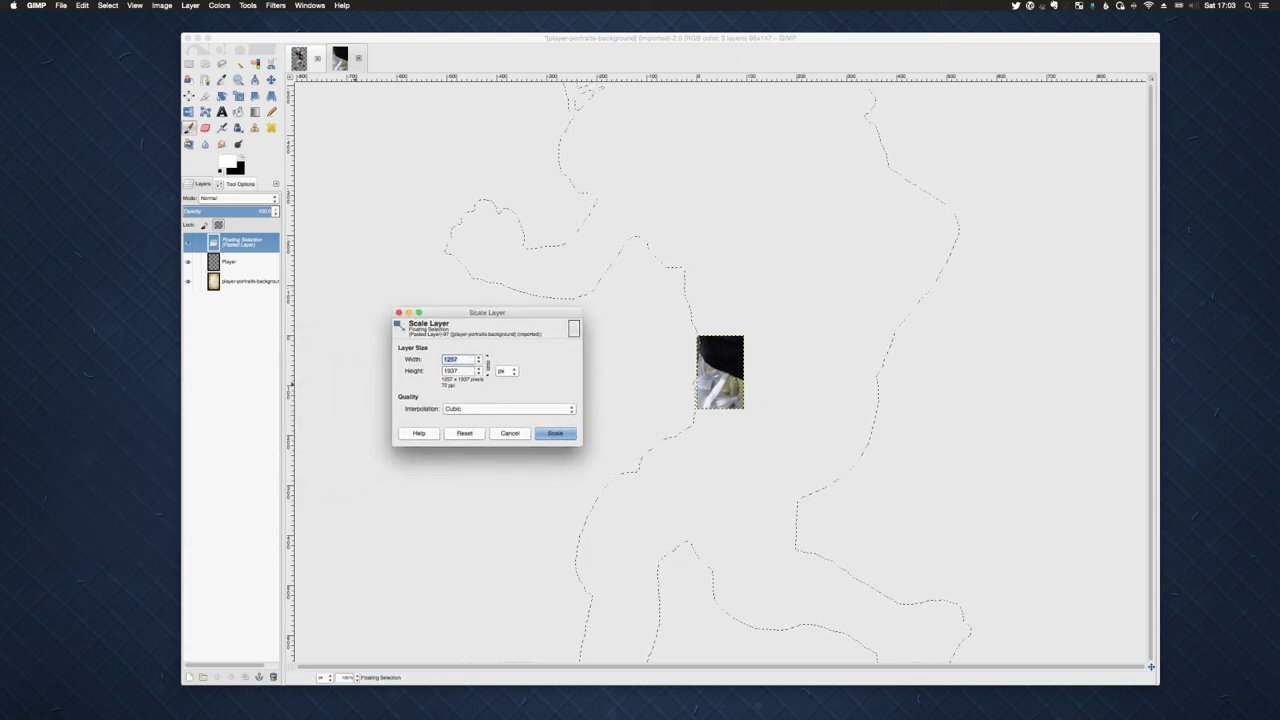
type("95")
left_click(553, 433)
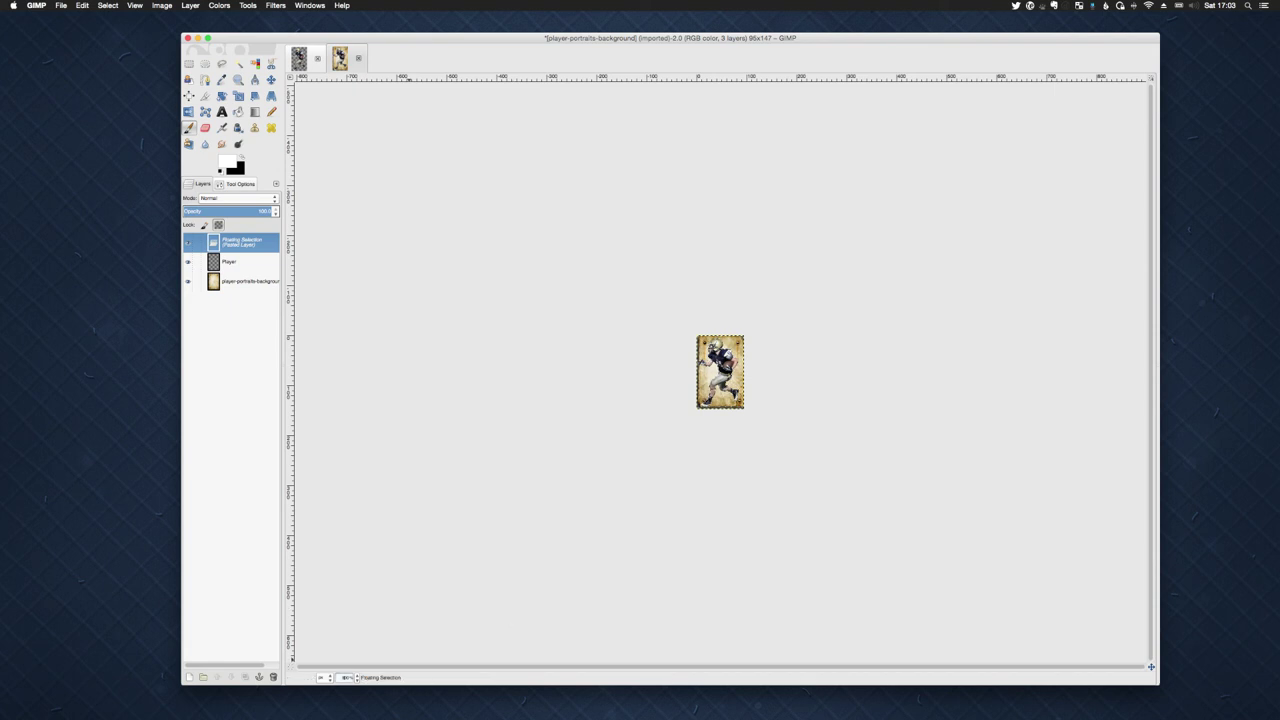
- Anchor the scaled floating player onto the Player layer
key("plus")
key("plus")
key("plus")
key("plus")
key("plus")
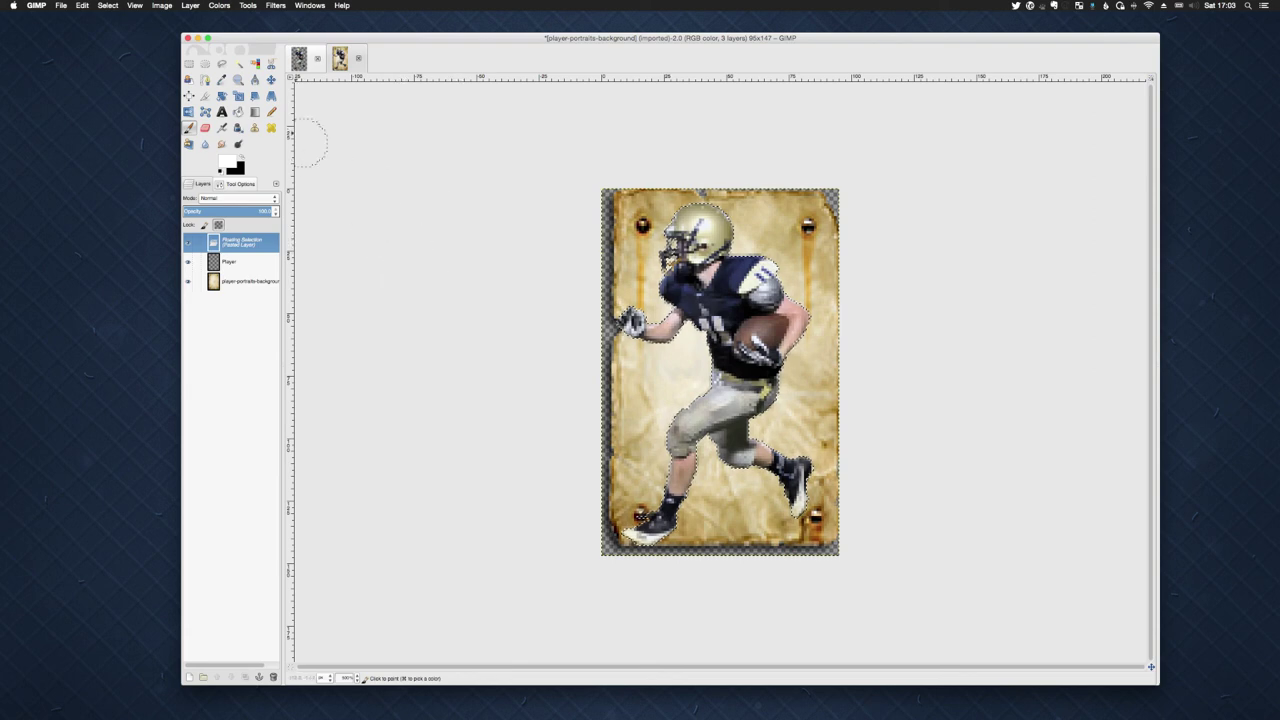
key("r")
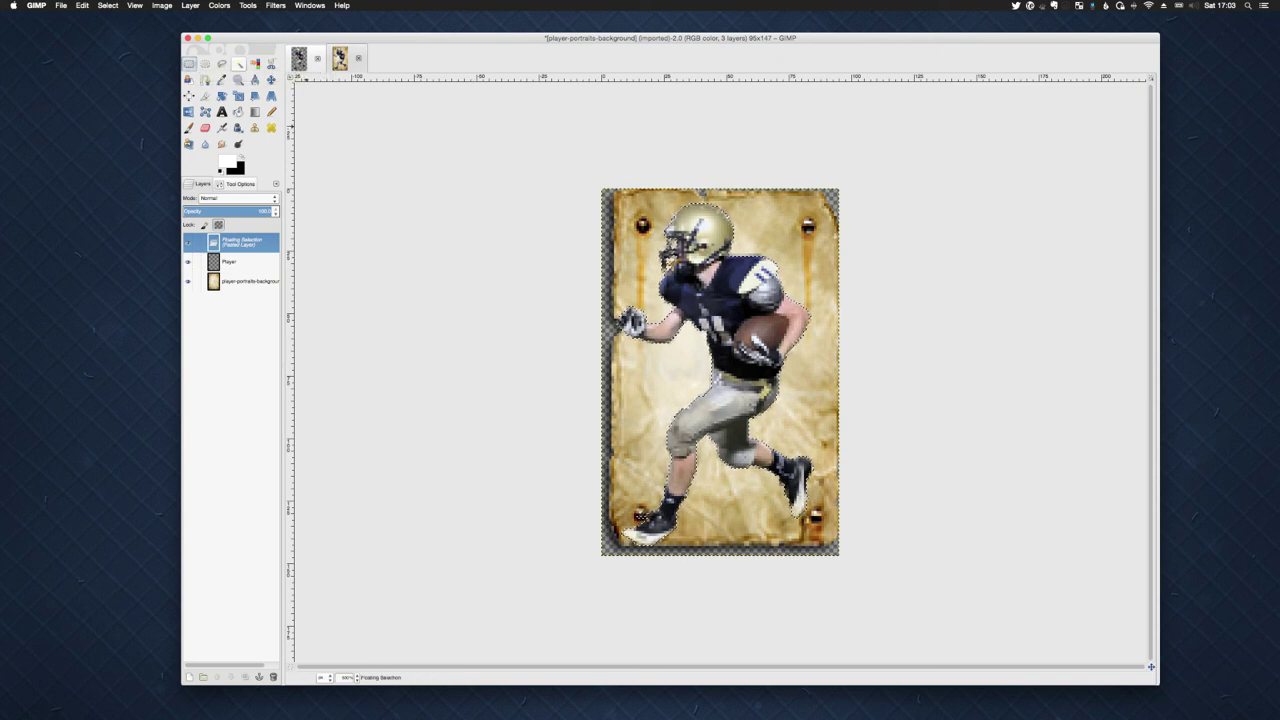
left_click(221, 63)
left_click(189, 63)
key("ctrl+h")
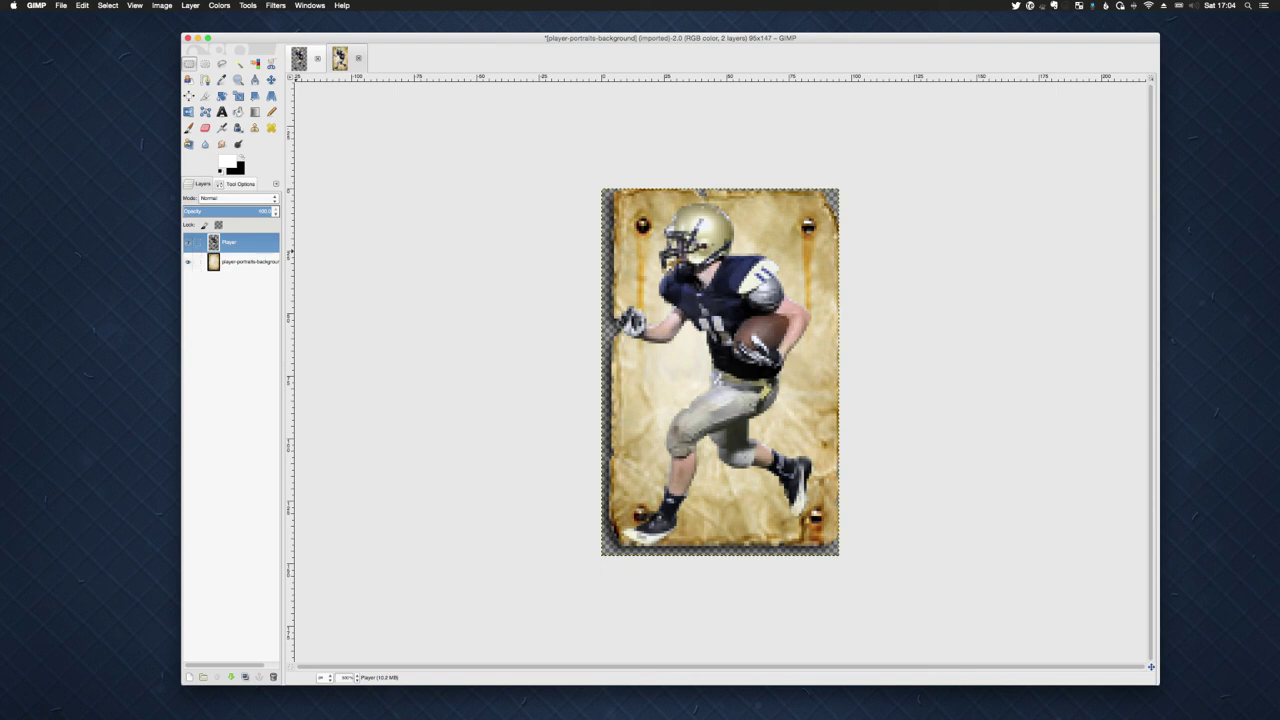
- Toggle the visibility of the Player and parchment layers to examine their separation, leaving both shown
left_click(187, 261)
left_click(187, 261)
left_click(187, 261)
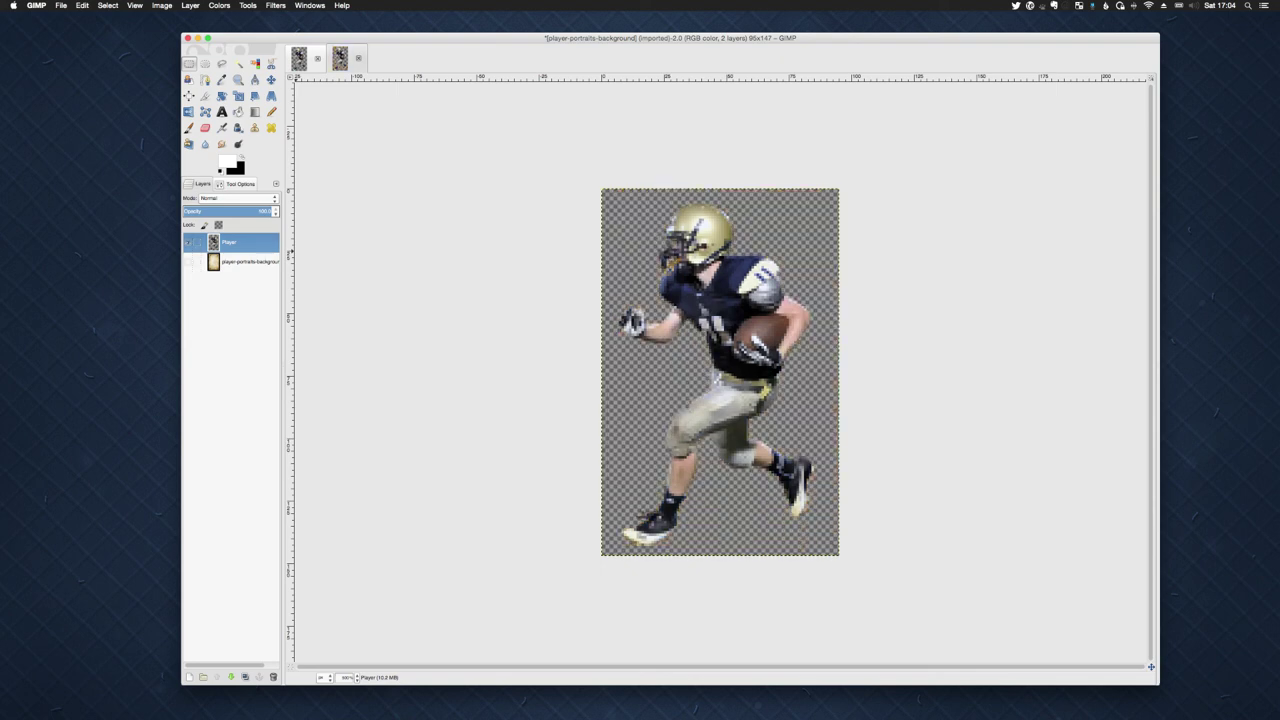
left_click(187, 261)
left_click(187, 242)
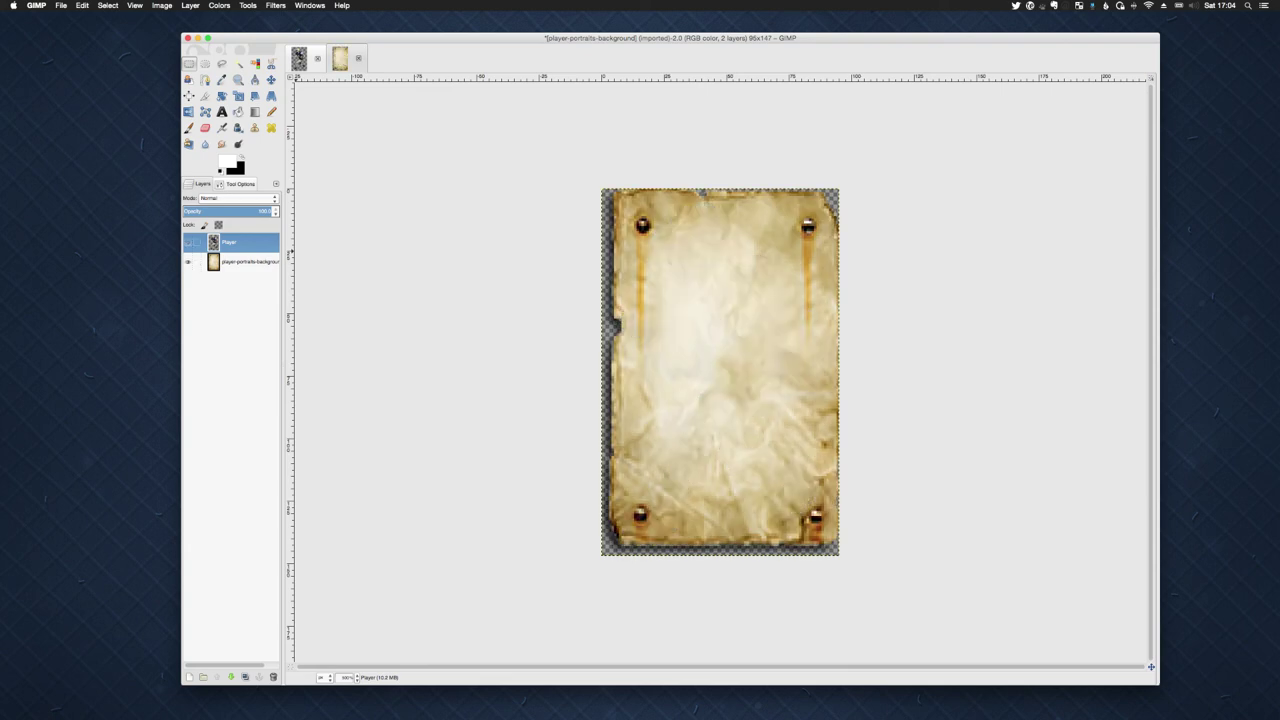
left_click(187, 242)
left_click(187, 261)
left_click(187, 261)
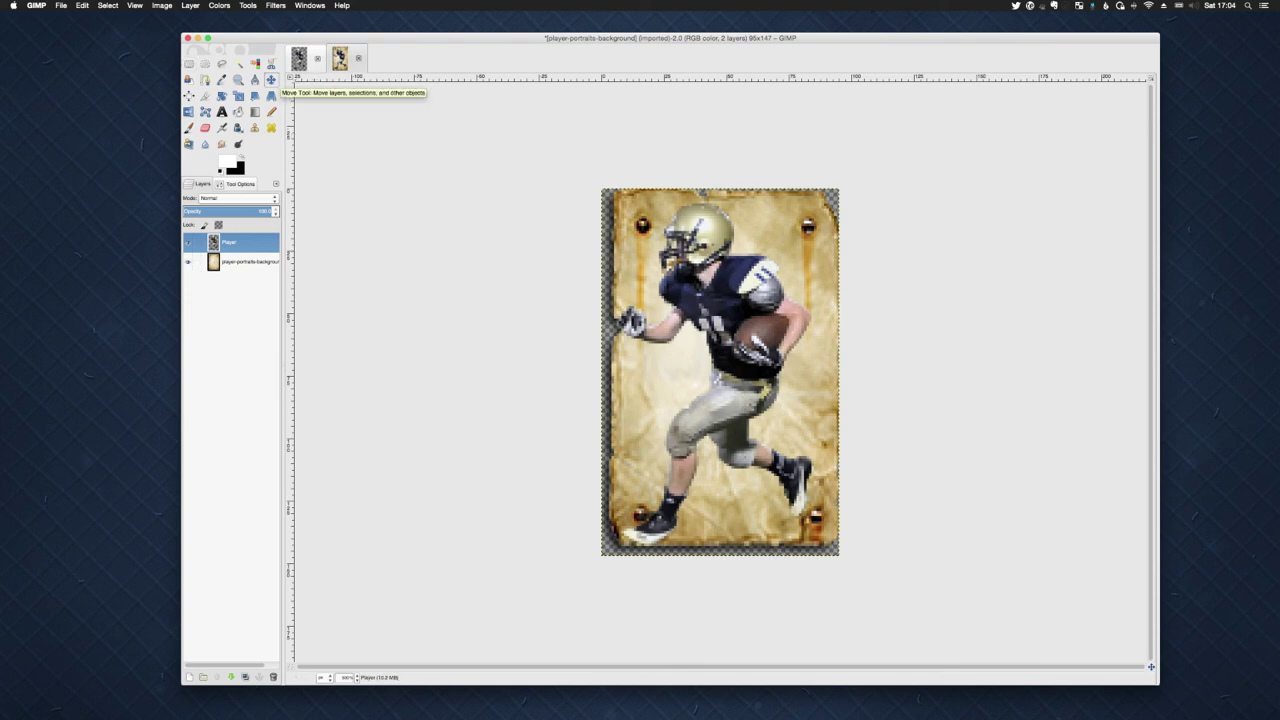
- Move the Player layer slightly right and up so the player sits centred on the parchment
left_click(270, 79)
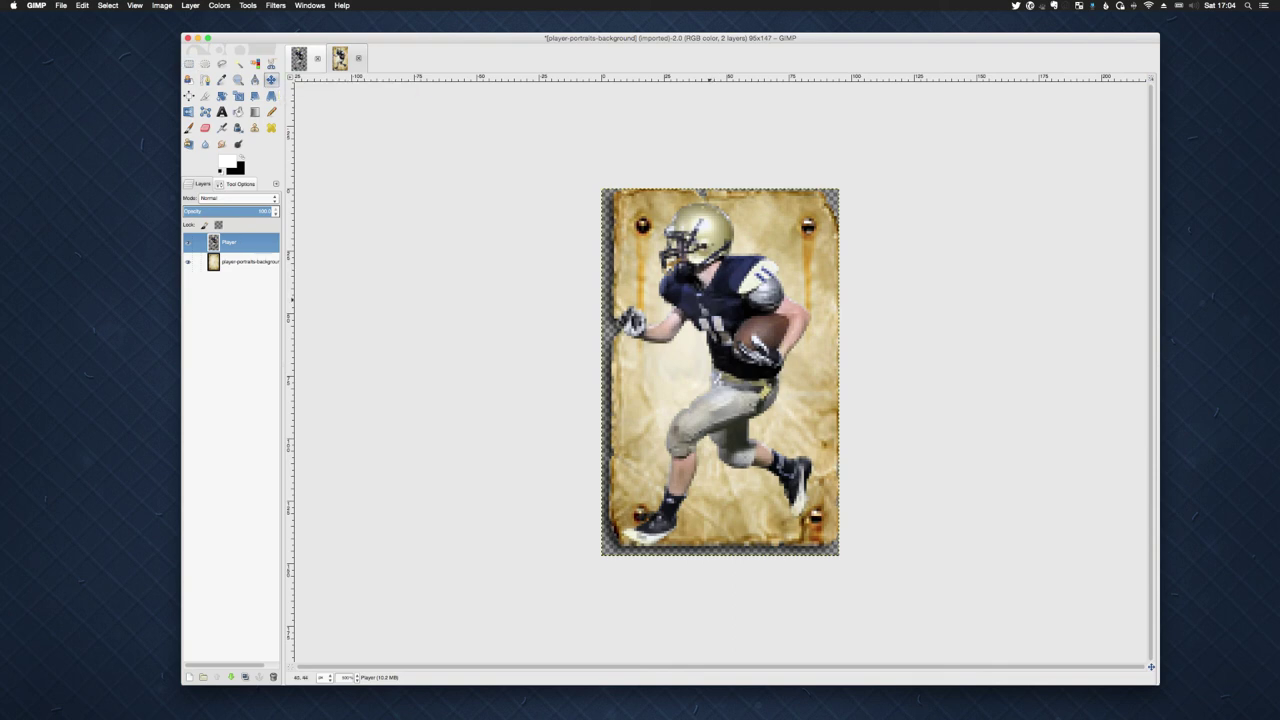
left_click_drag(709, 298, 730, 295)
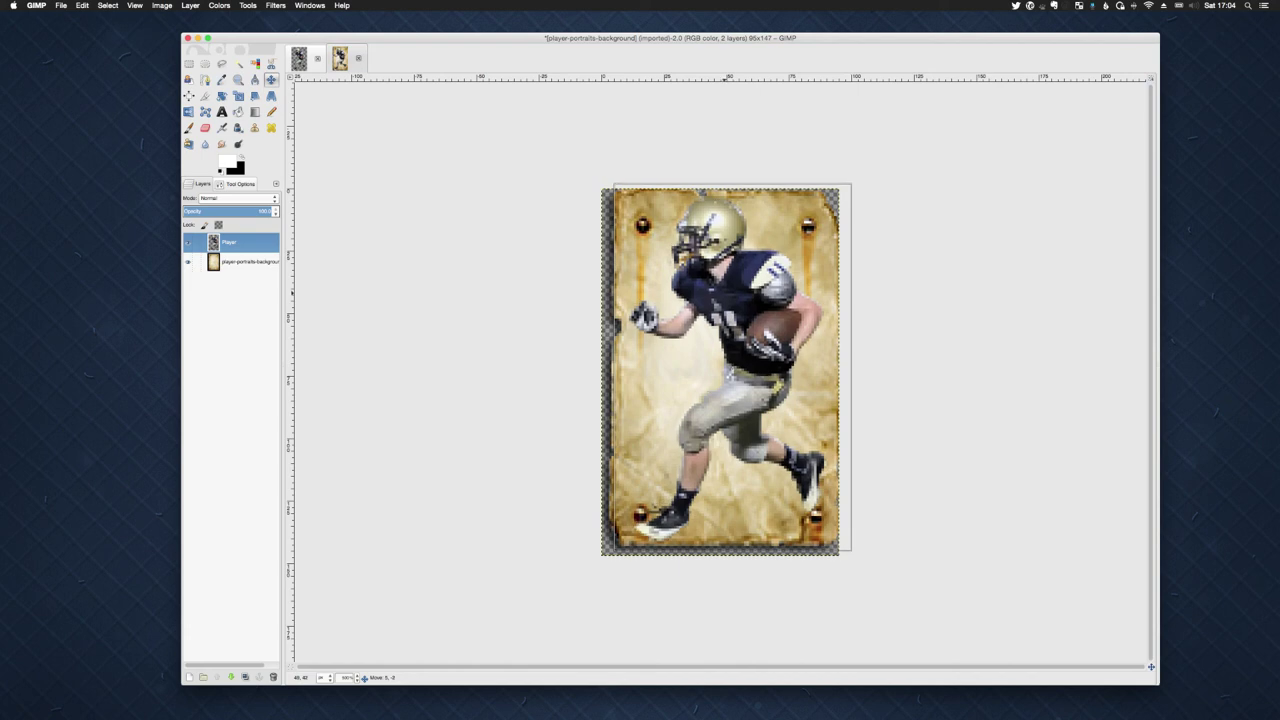
left_click_drag(730, 295, 718, 296)
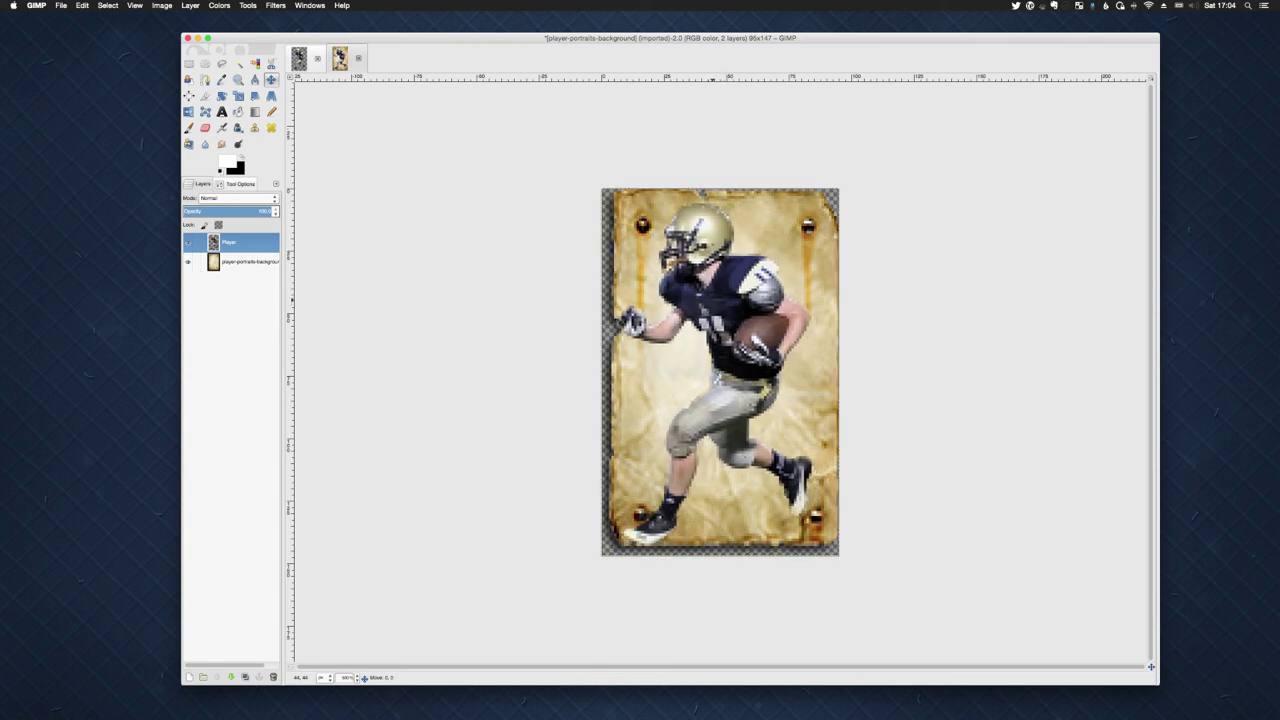
left_click_drag(711, 297, 725, 293)
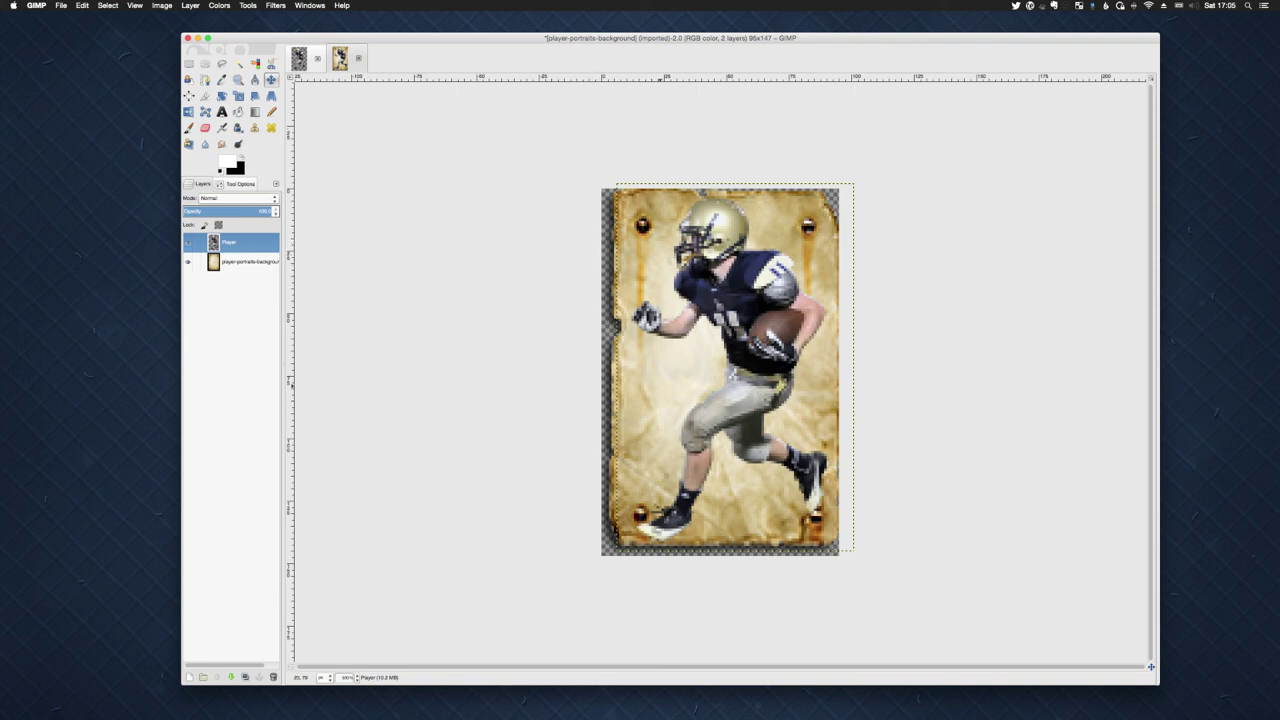
left_click_drag(660, 383, 706, 341)
left_click(230, 242)
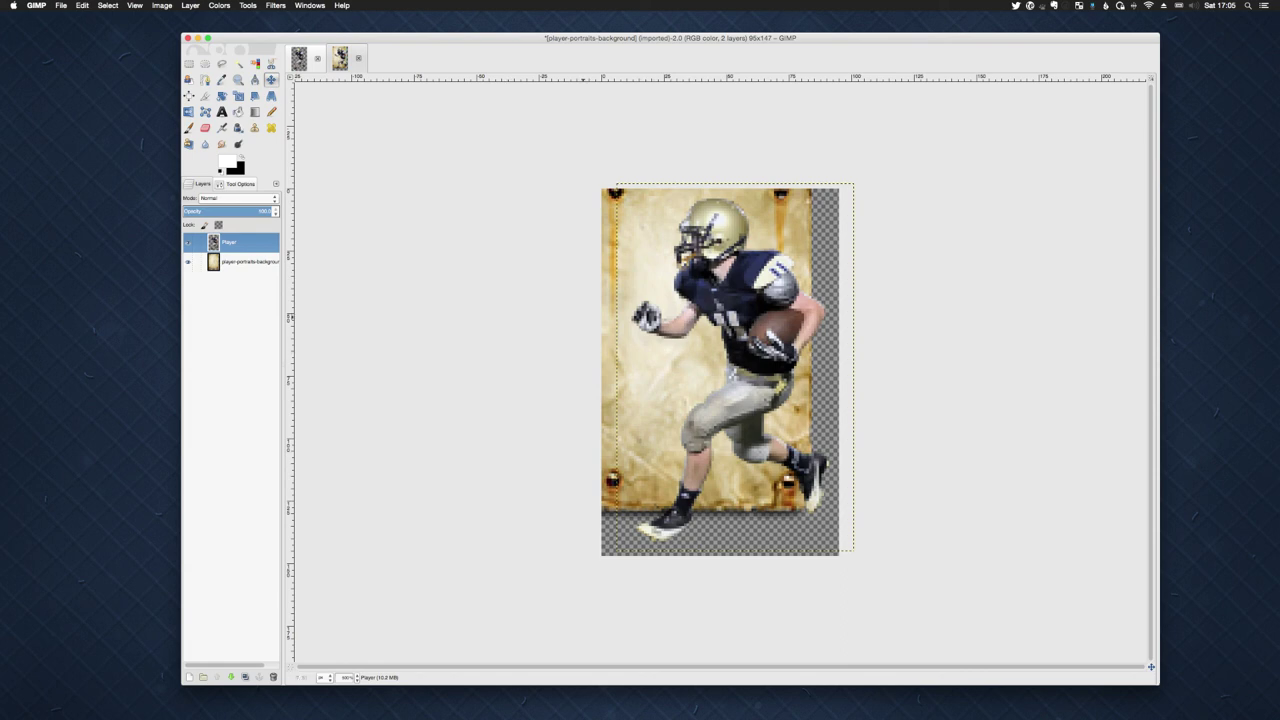
left_click(82, 5)
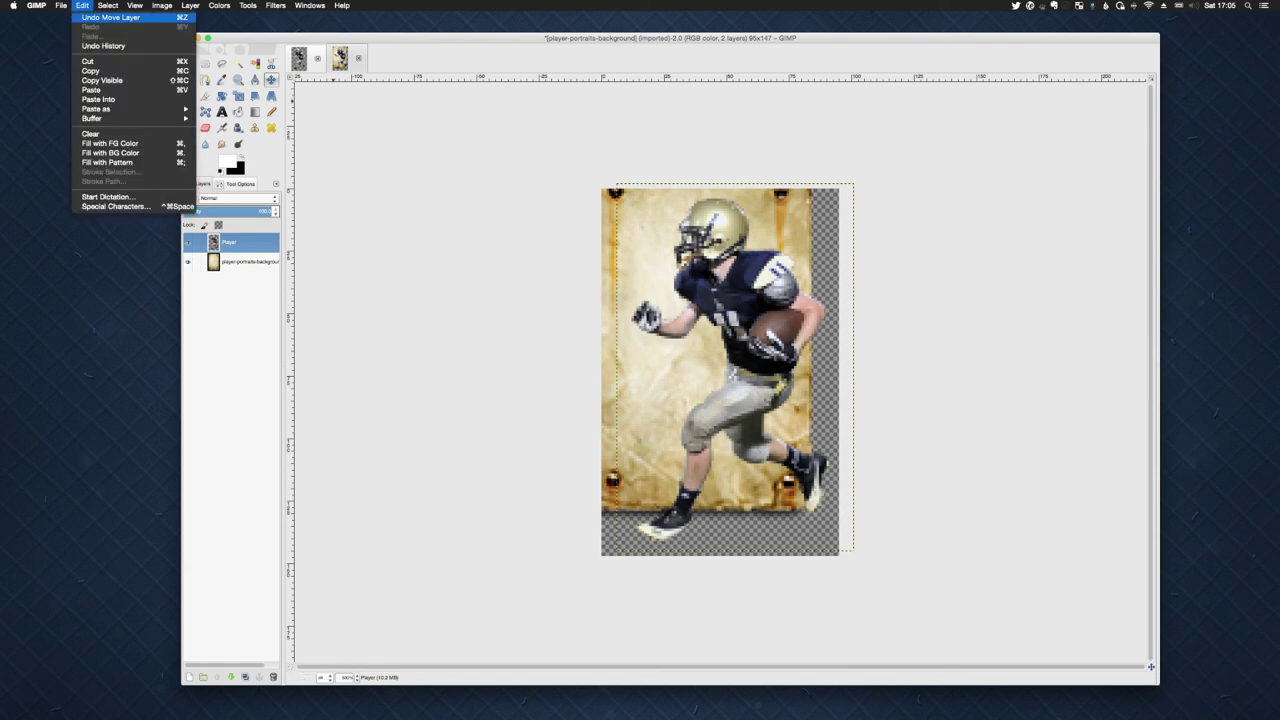
left_click(110, 18)
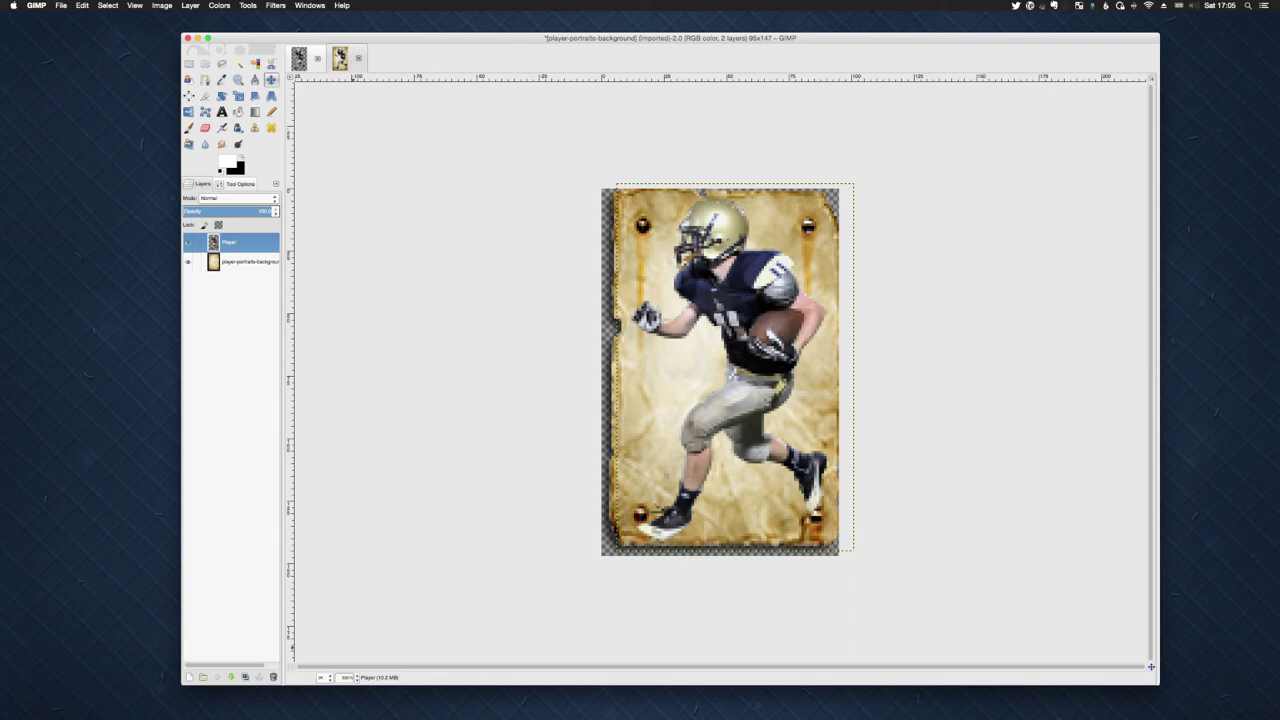
- Examine the player's placement on the parchment at a higher magnification
left_click(348, 677)
type("120")
key("Return")
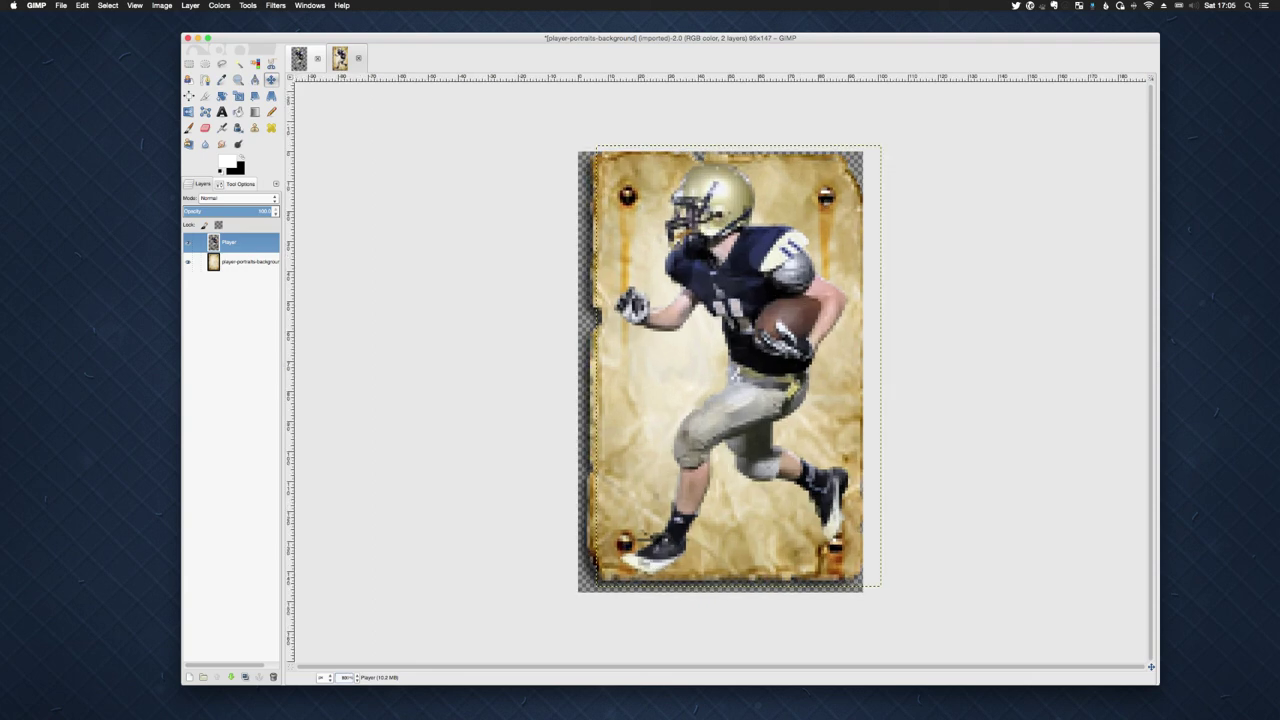
key("plus")
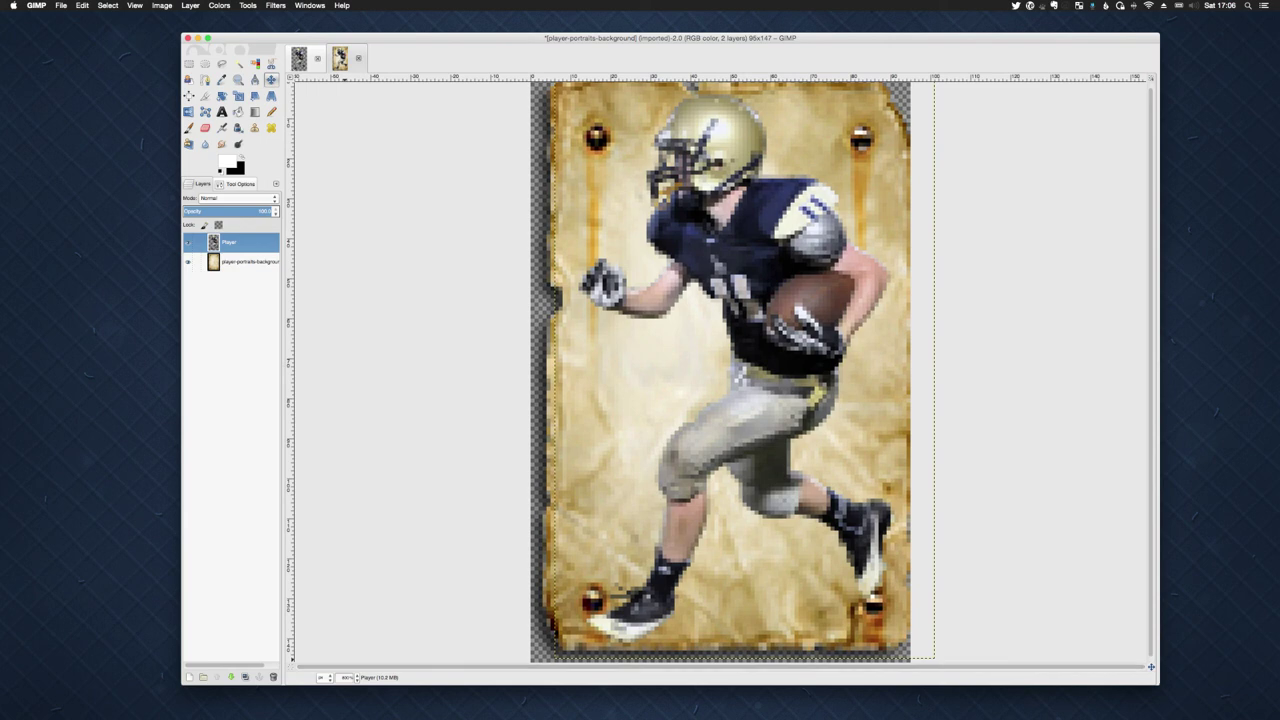
left_click(347, 677)
left_click(189, 63)
key("minus")
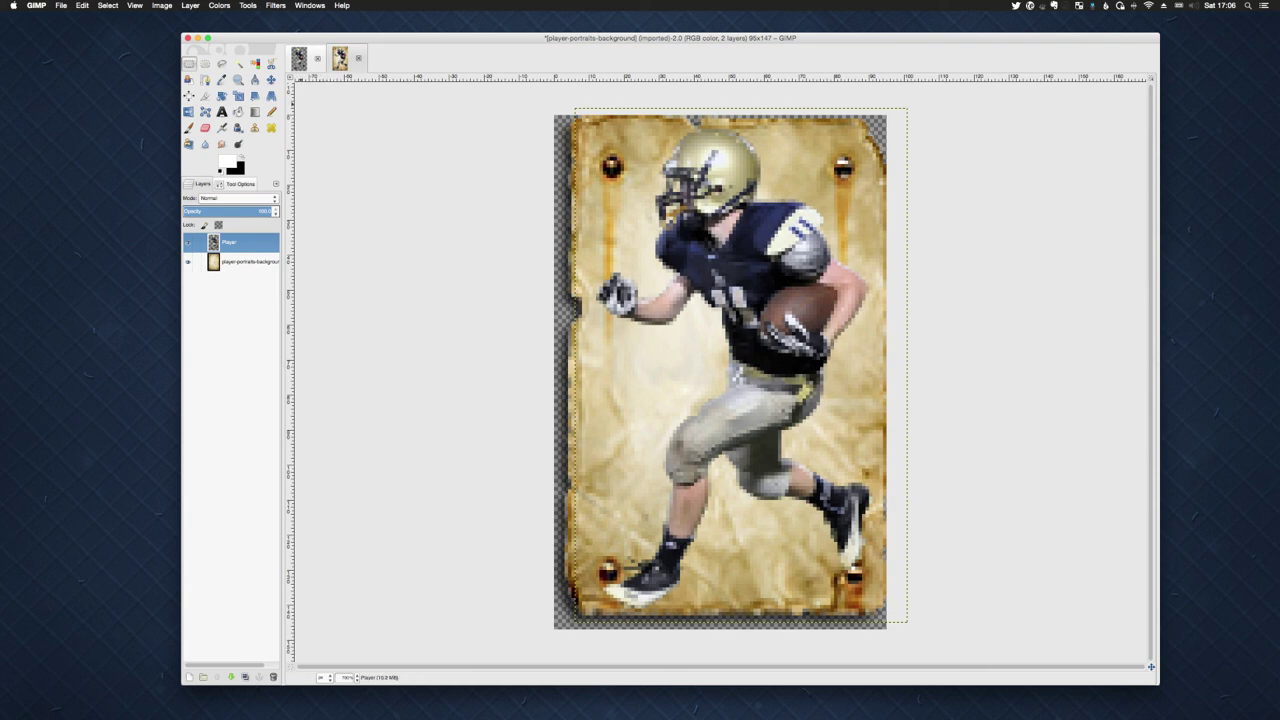
left_click(61, 5)
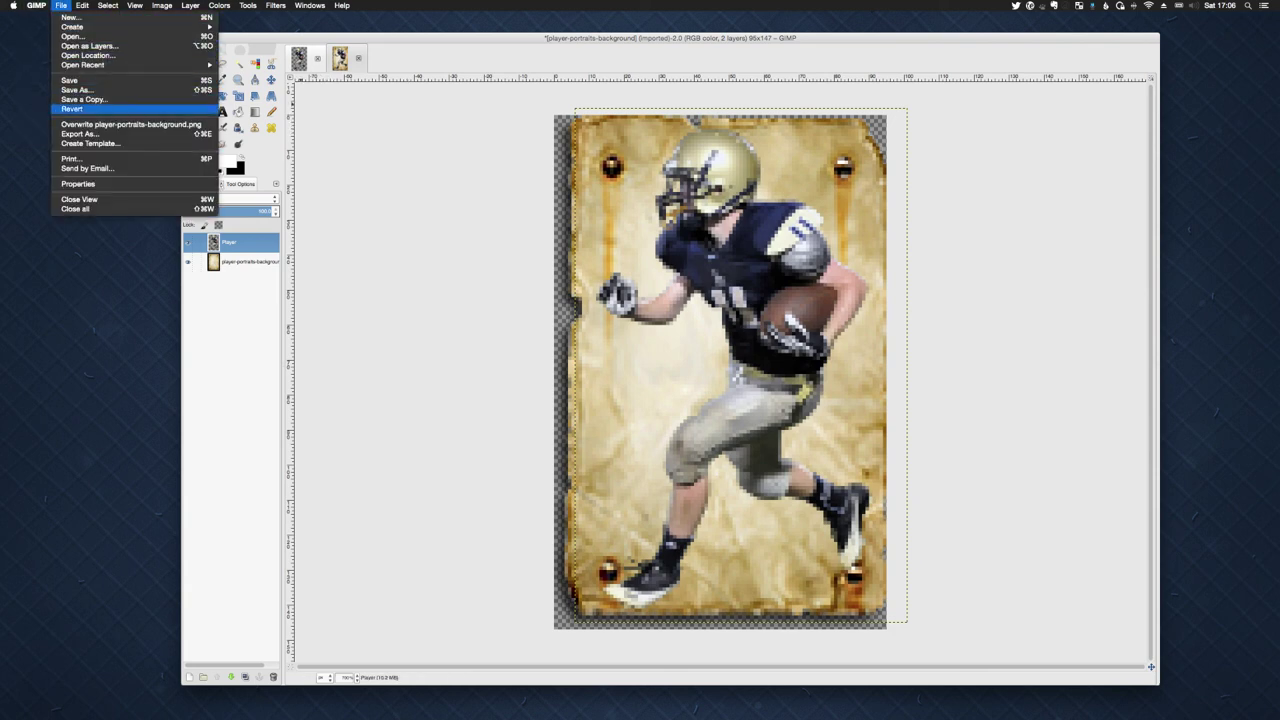
left_click(80, 133)
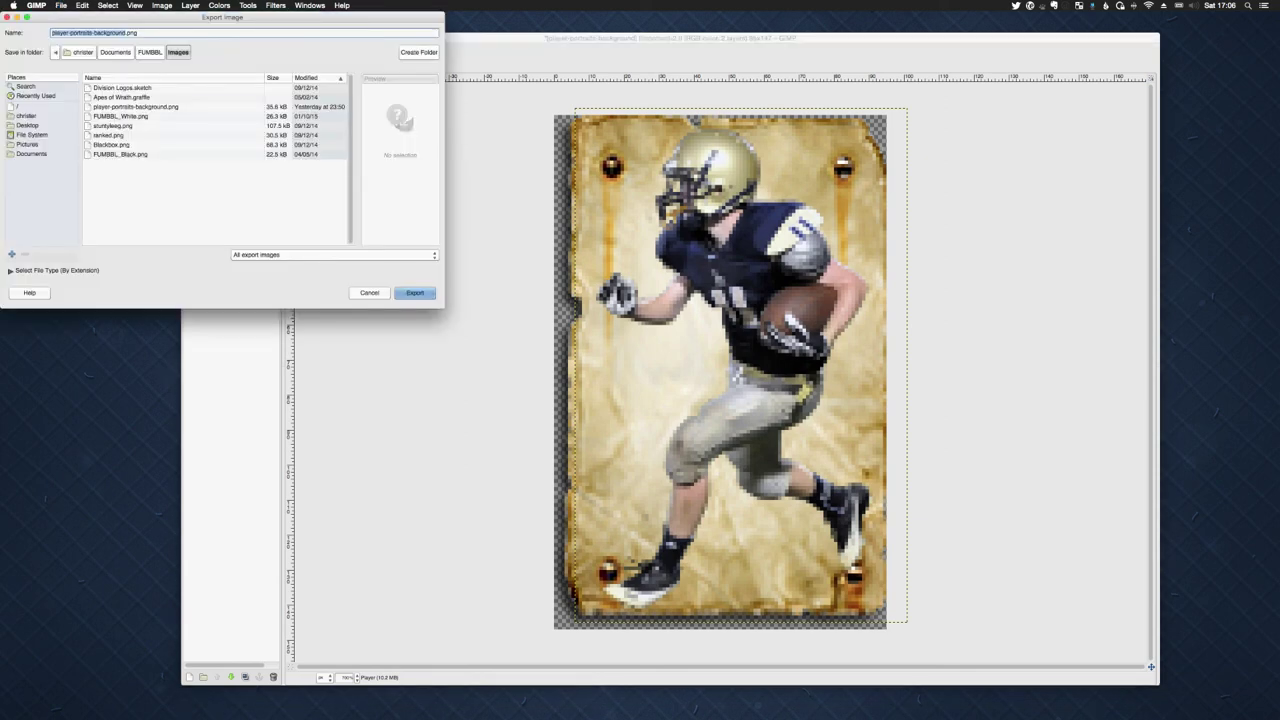
left_click(50, 270)
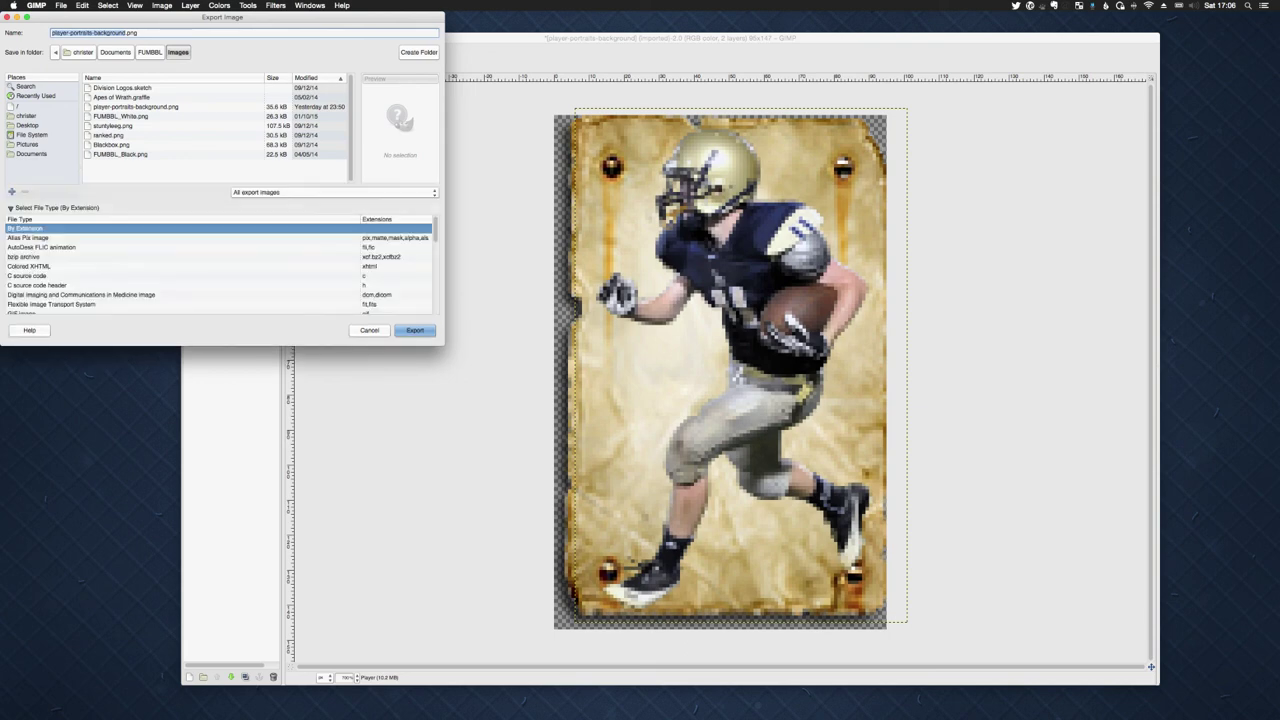
scroll(220, 265, "down", 10)
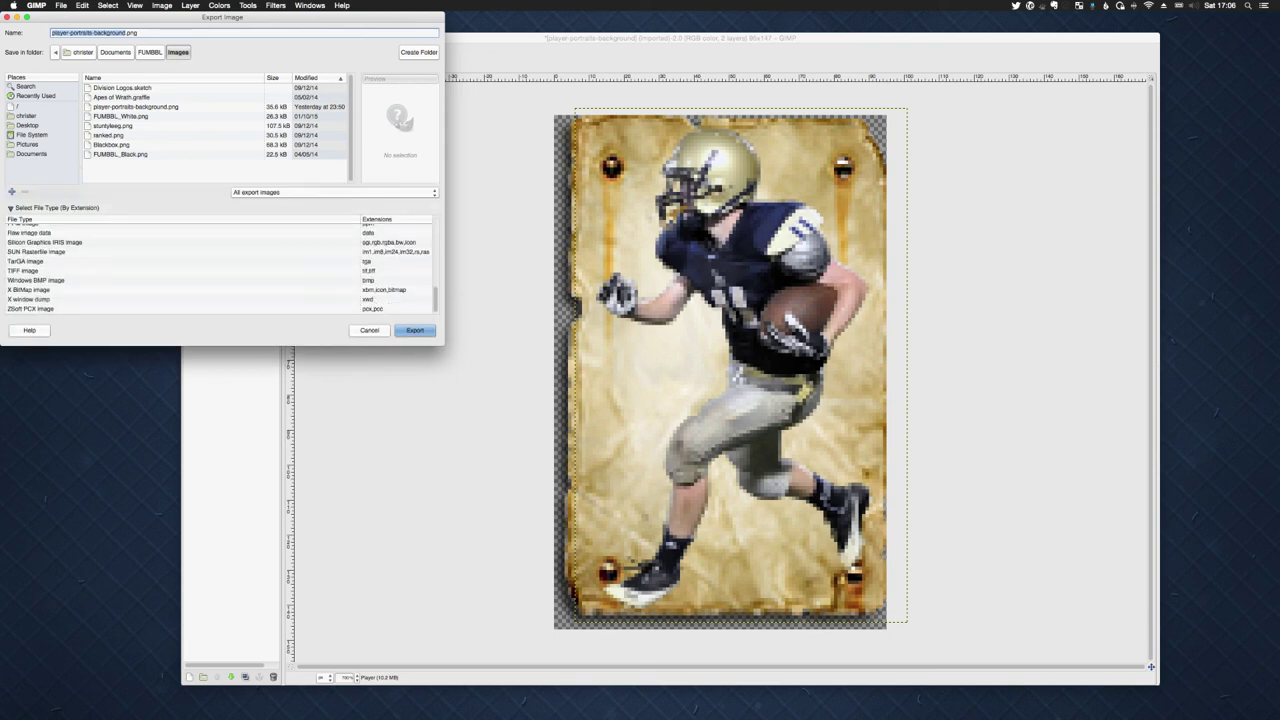
scroll(220, 265, "up", 3)
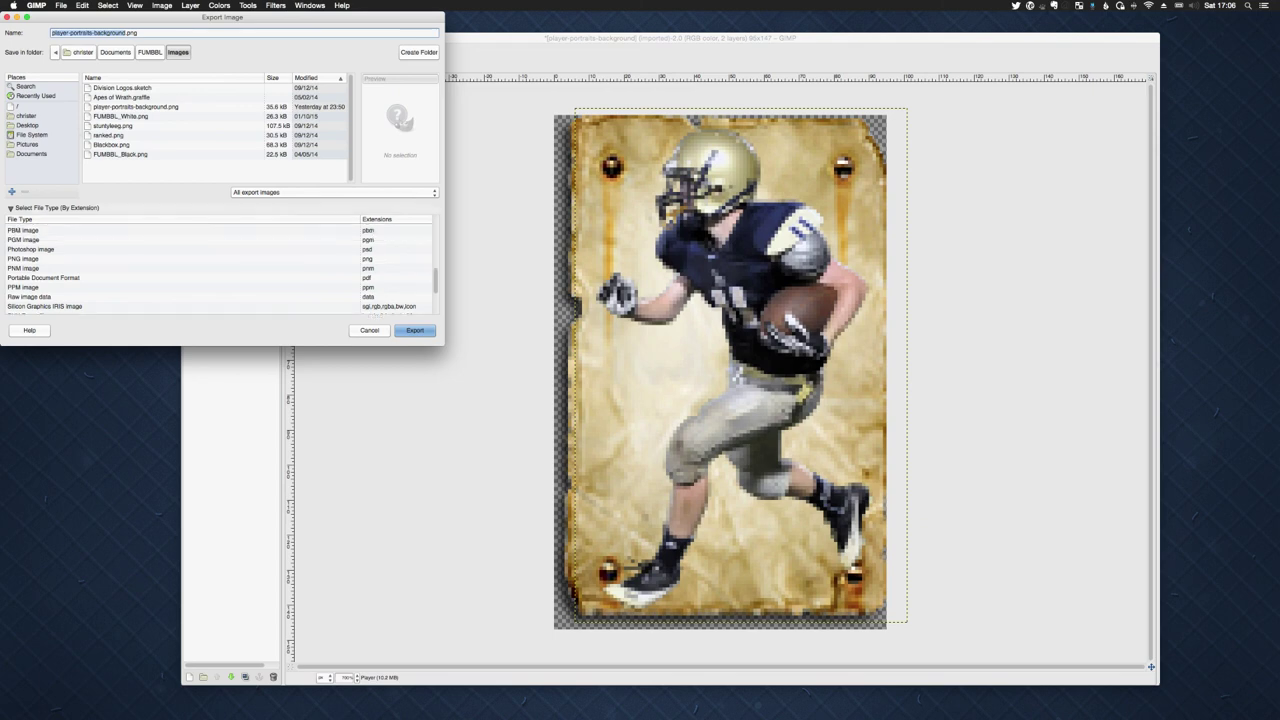
left_click(12, 207)
key("Escape")
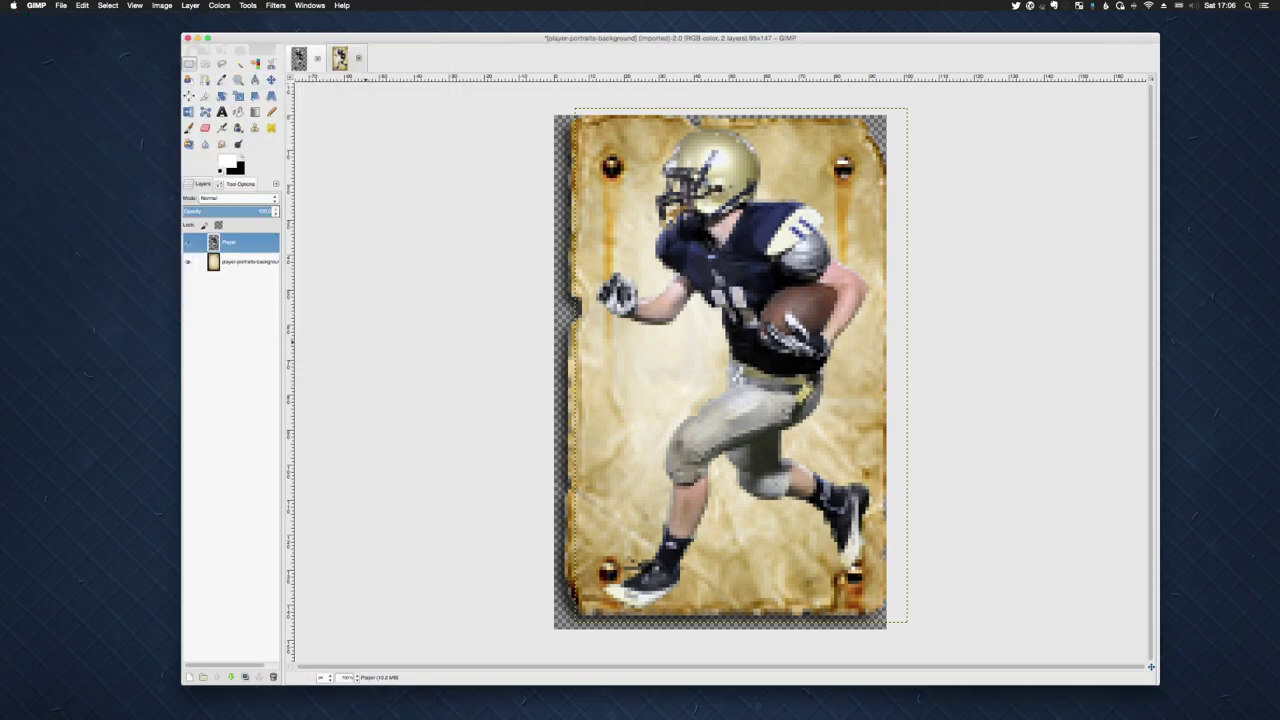
left_click(61, 5)
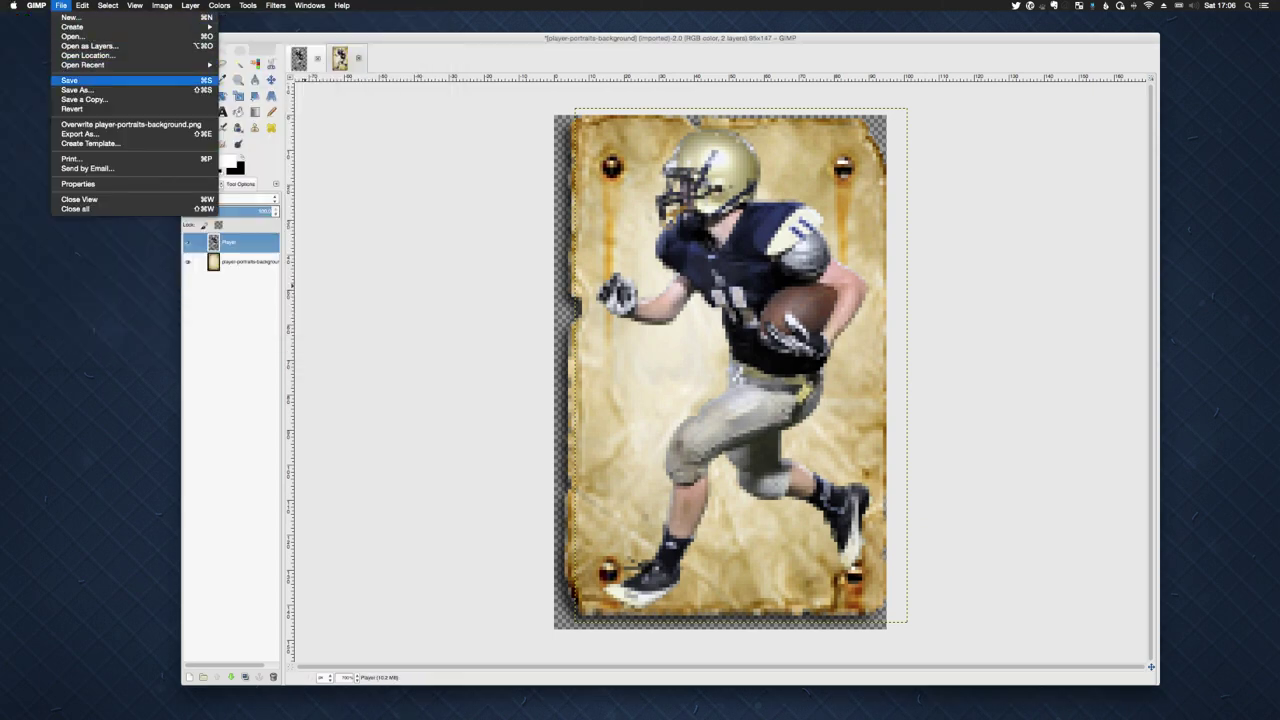
left_click(80, 88)
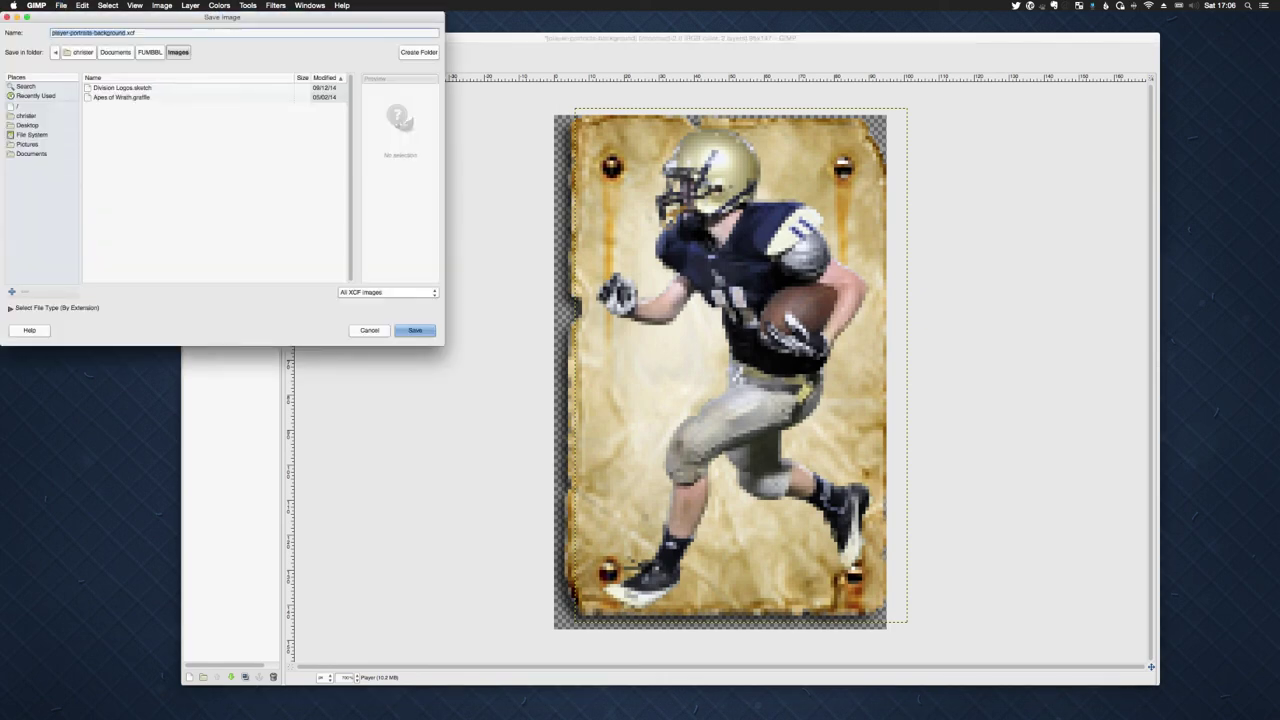
left_click(388, 292)
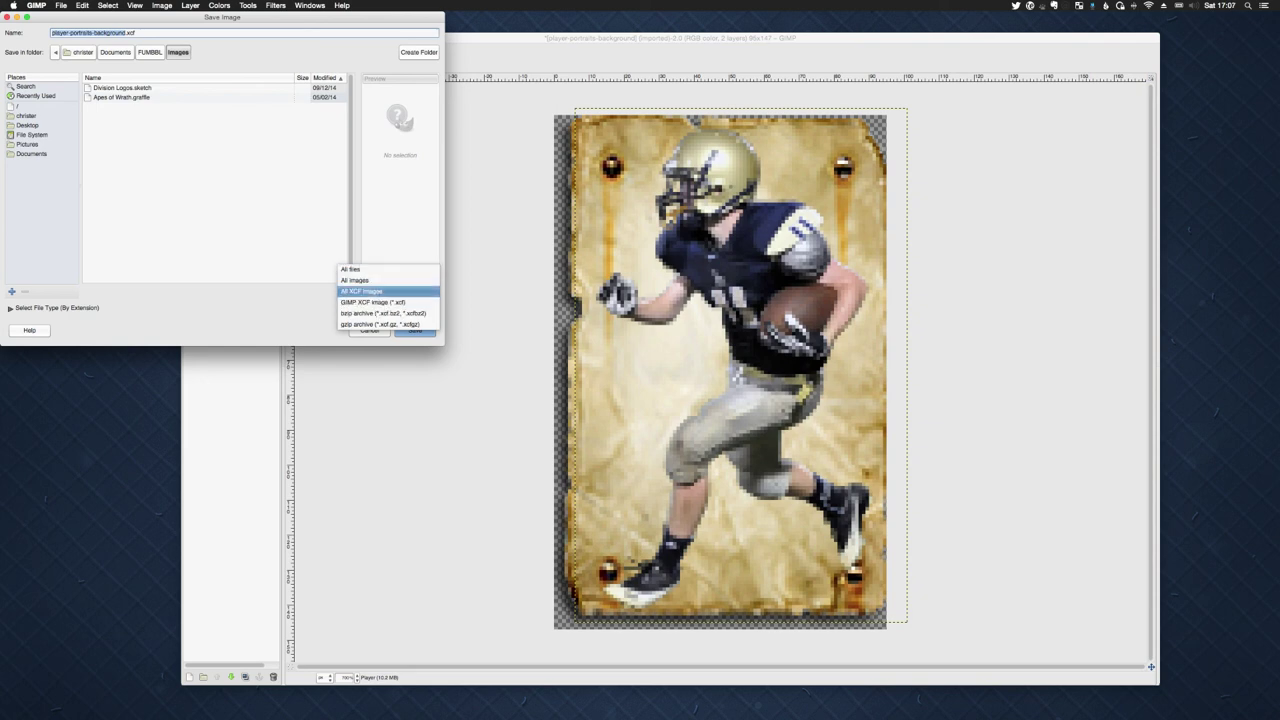
key("Escape")
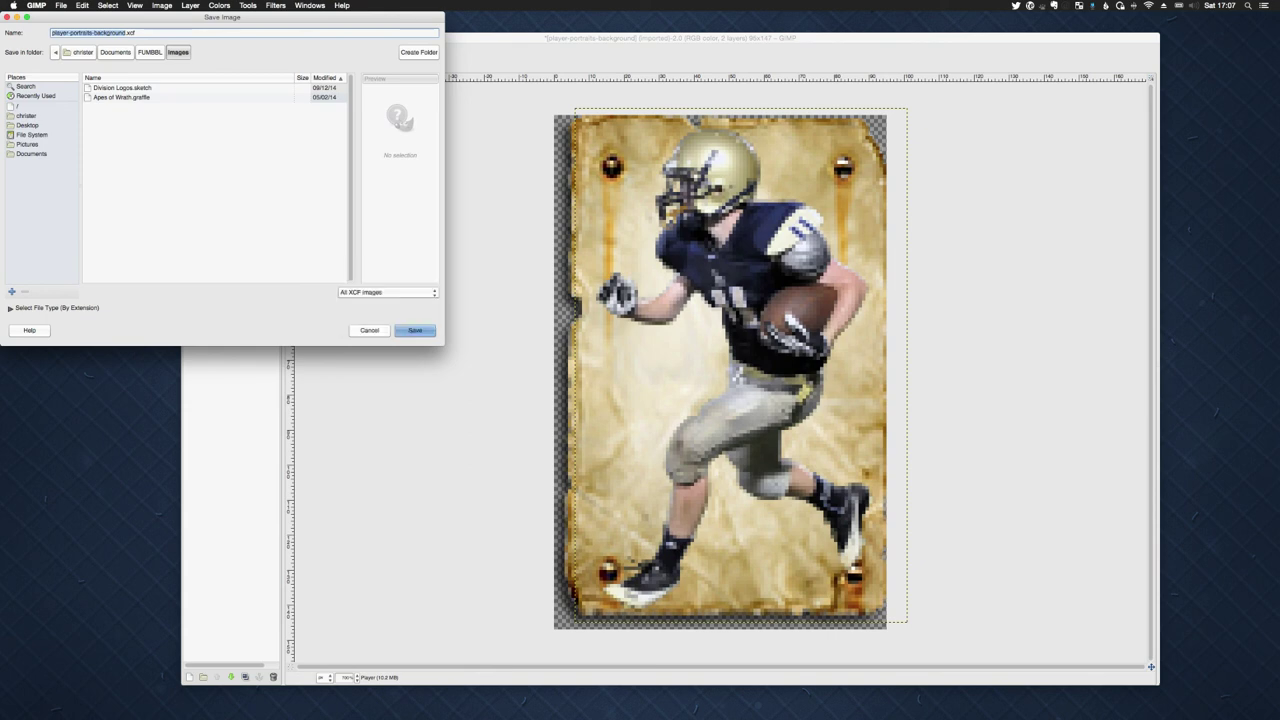
key("Escape")
- Start an export of the portrait to the Images folder under the file name Human Thrower Portrait.png
left_click(61, 5)
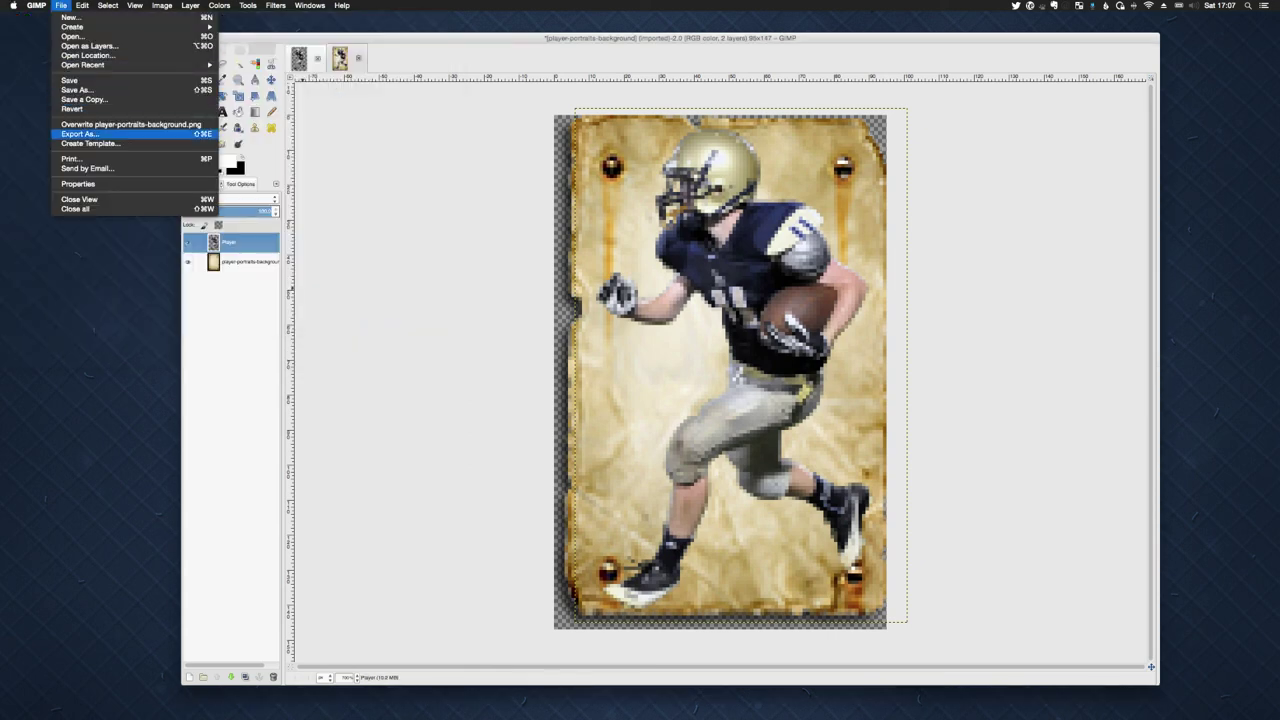
left_click(85, 134)
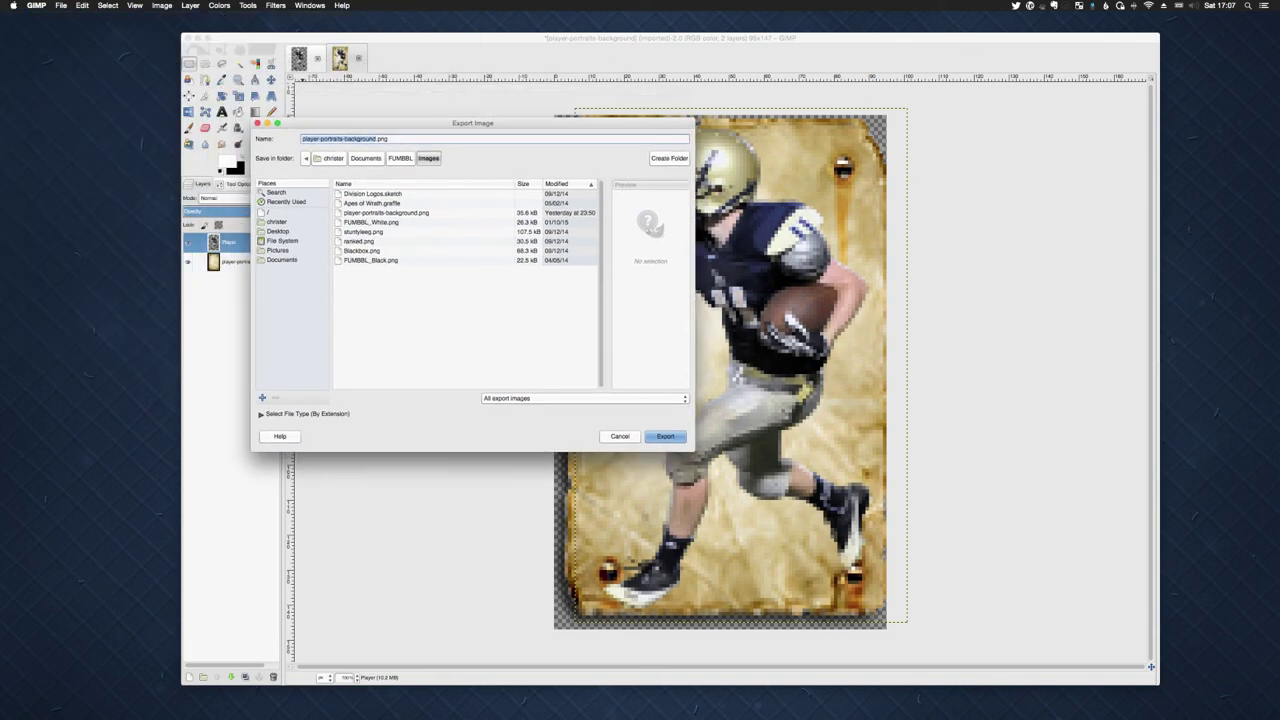
type("Portrait")
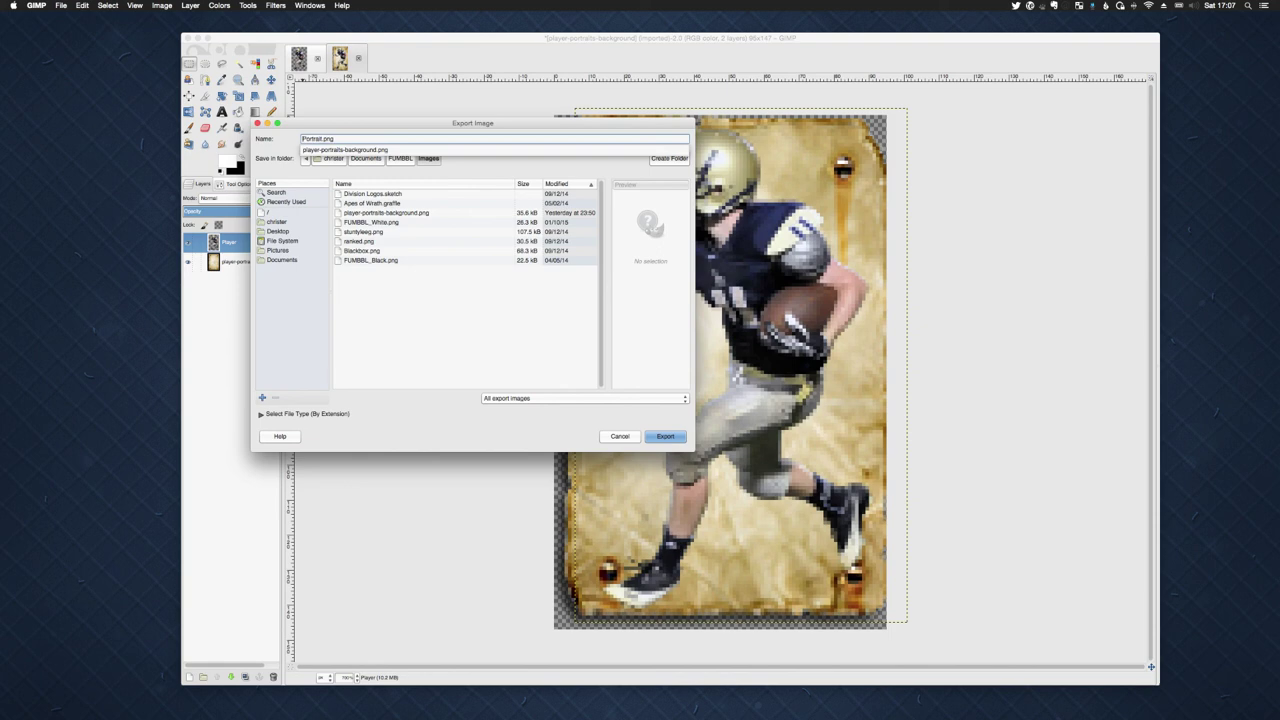
type("Human Thrower")
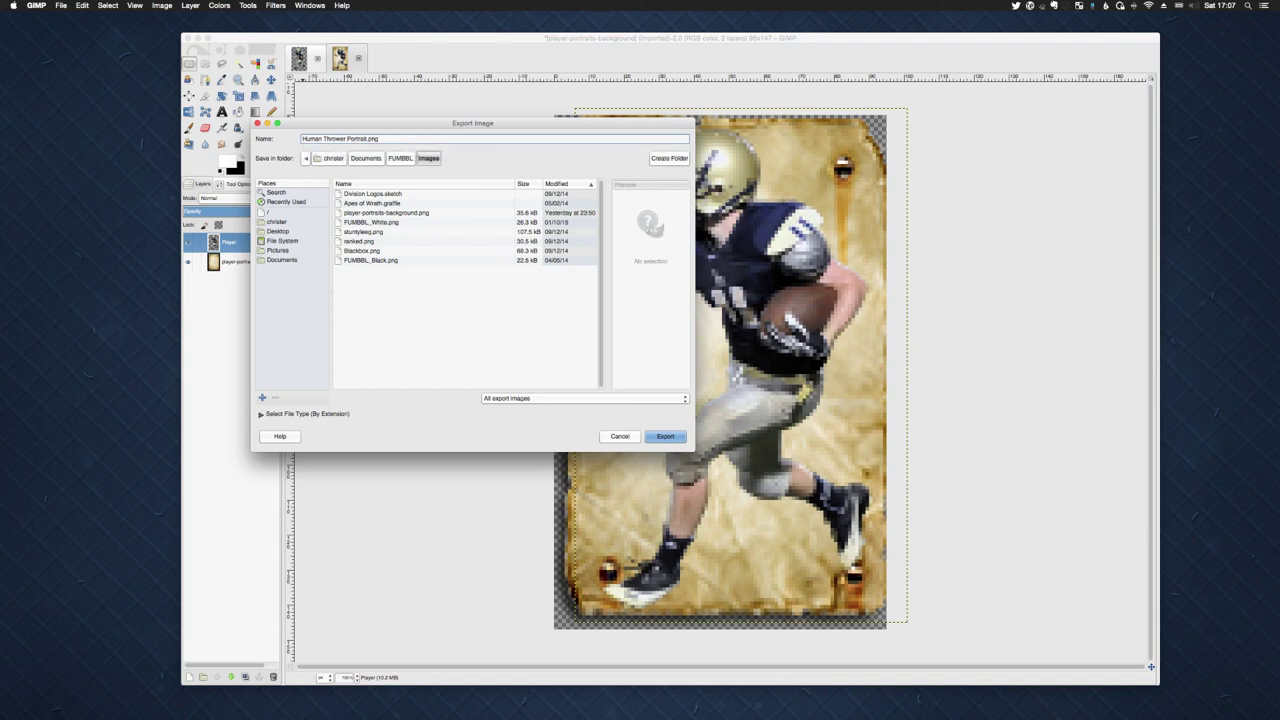
- Examine the available export file types, leaving the format set by the file extension
left_click(584, 398)
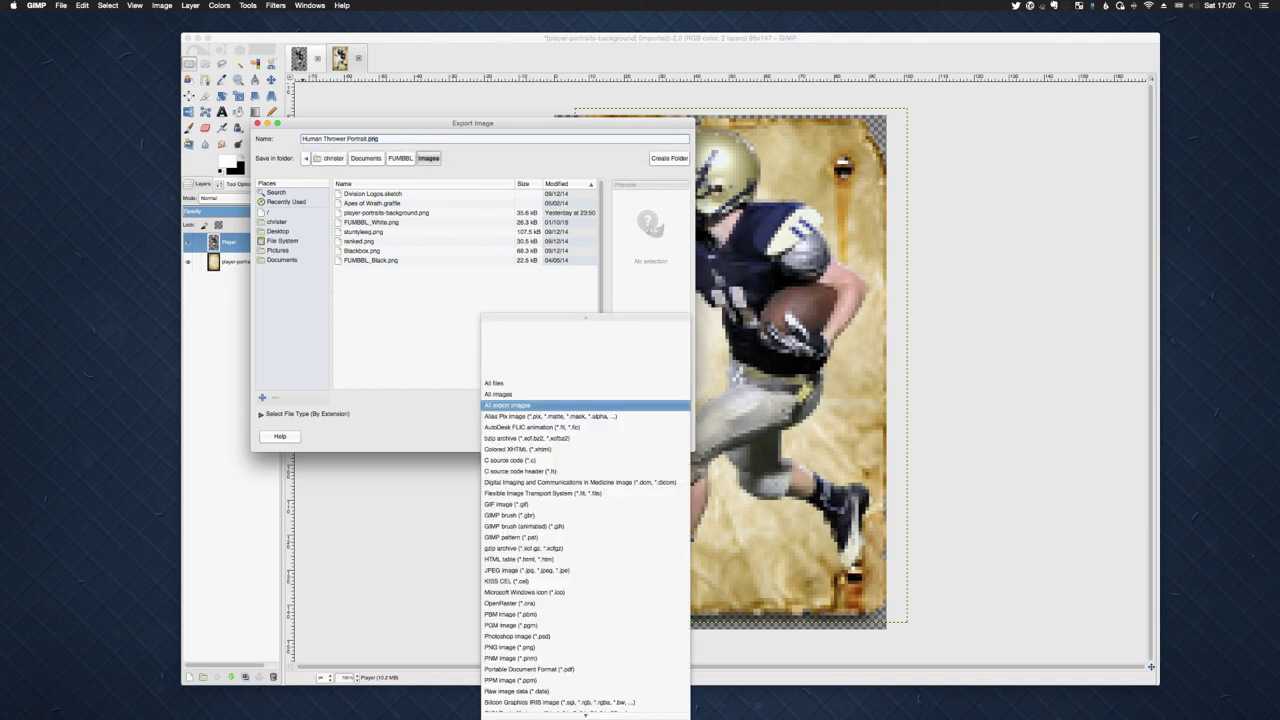
scroll(560, 505, "down", 2)
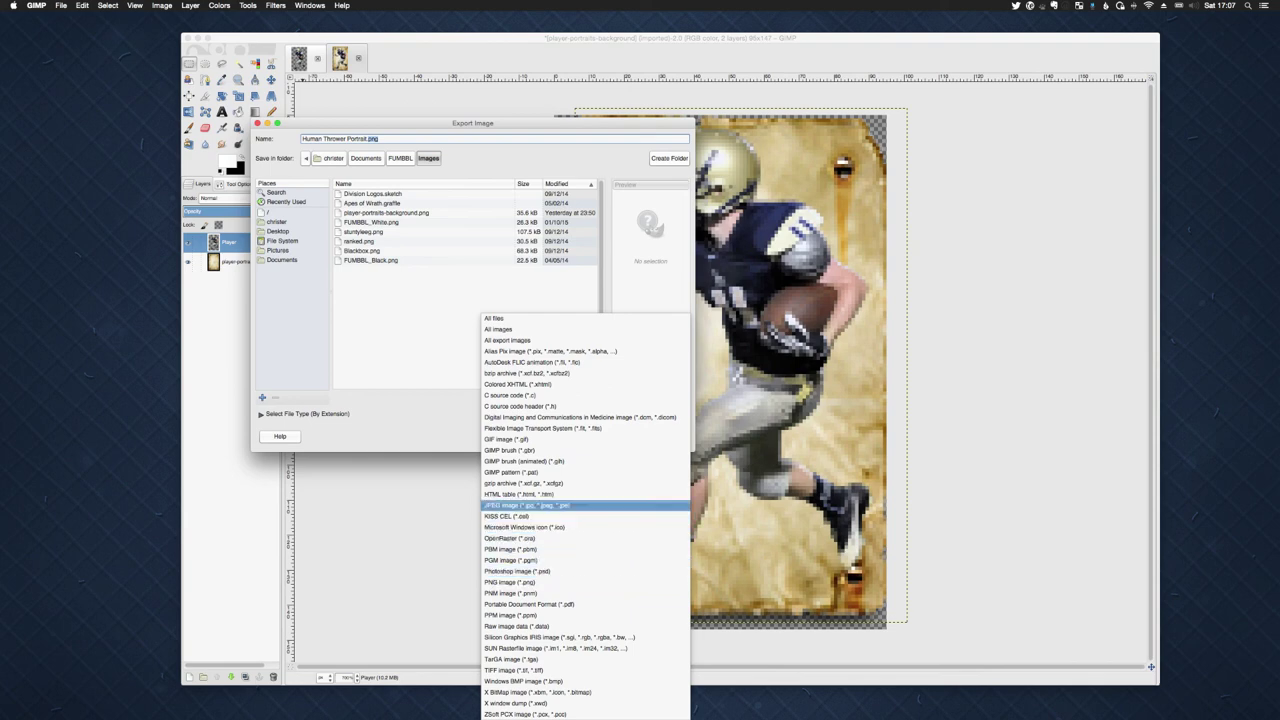
key("Escape")
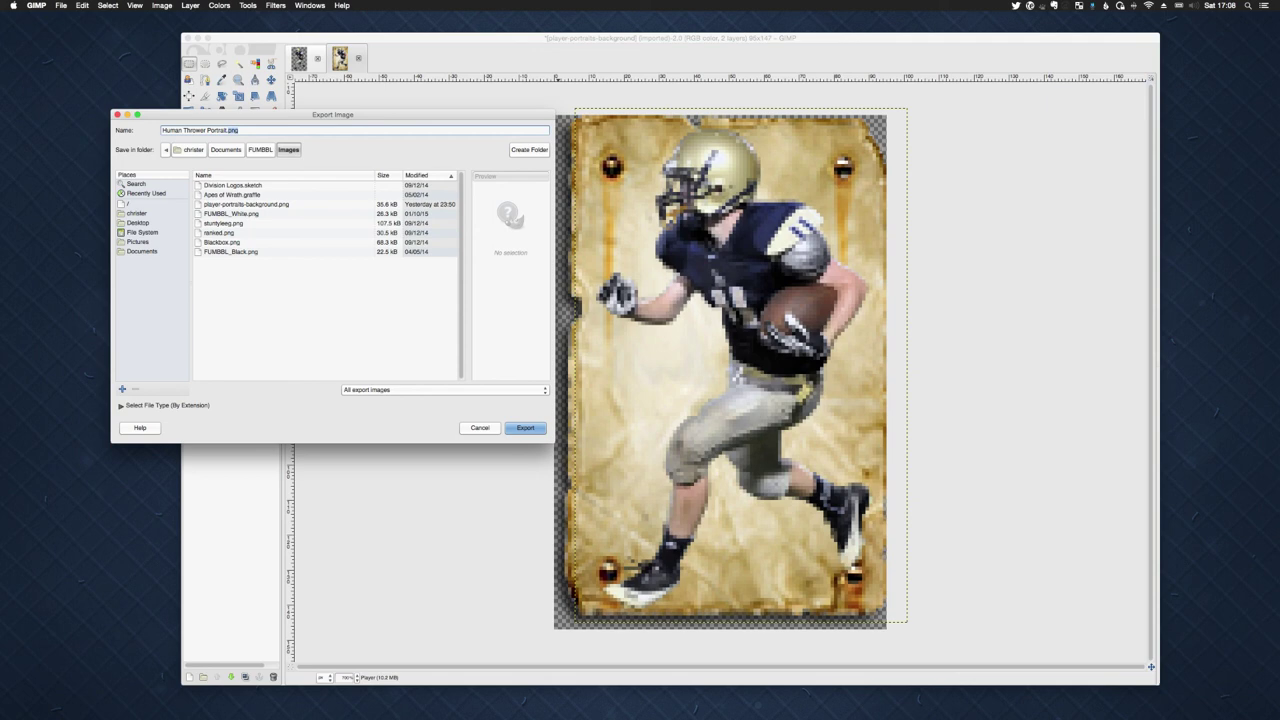
left_click(121, 405)
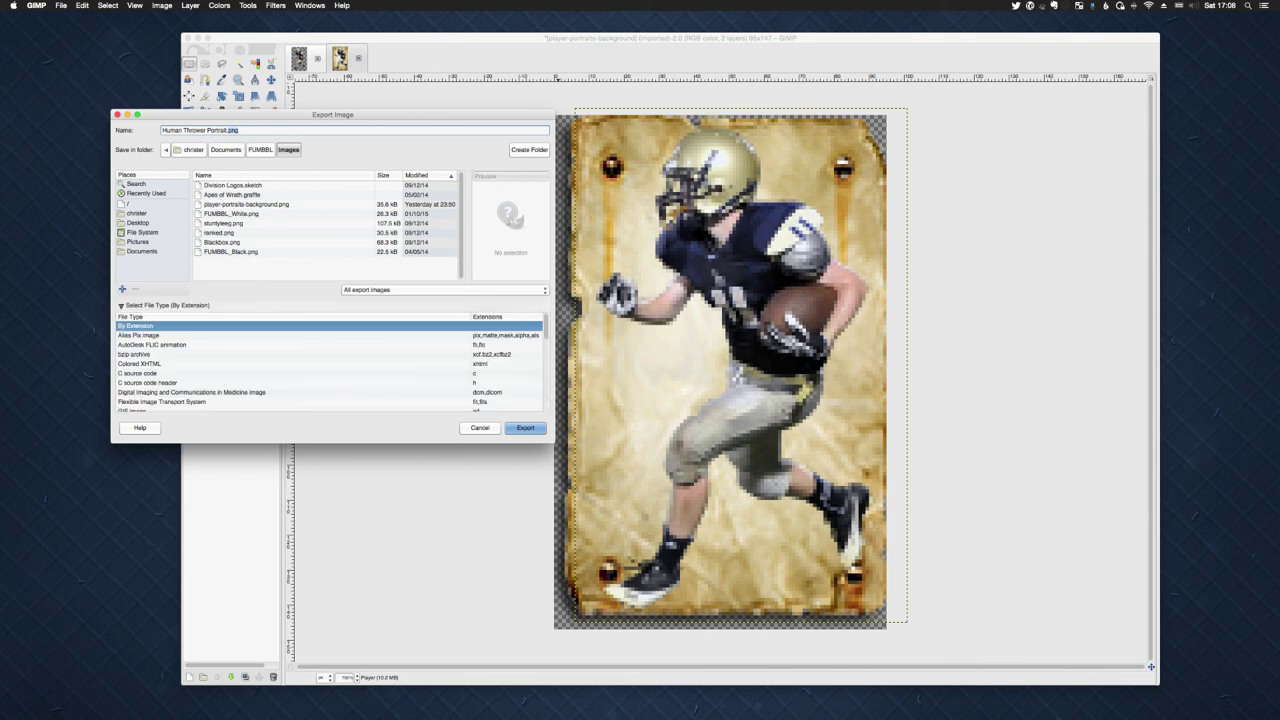
left_click(121, 305)
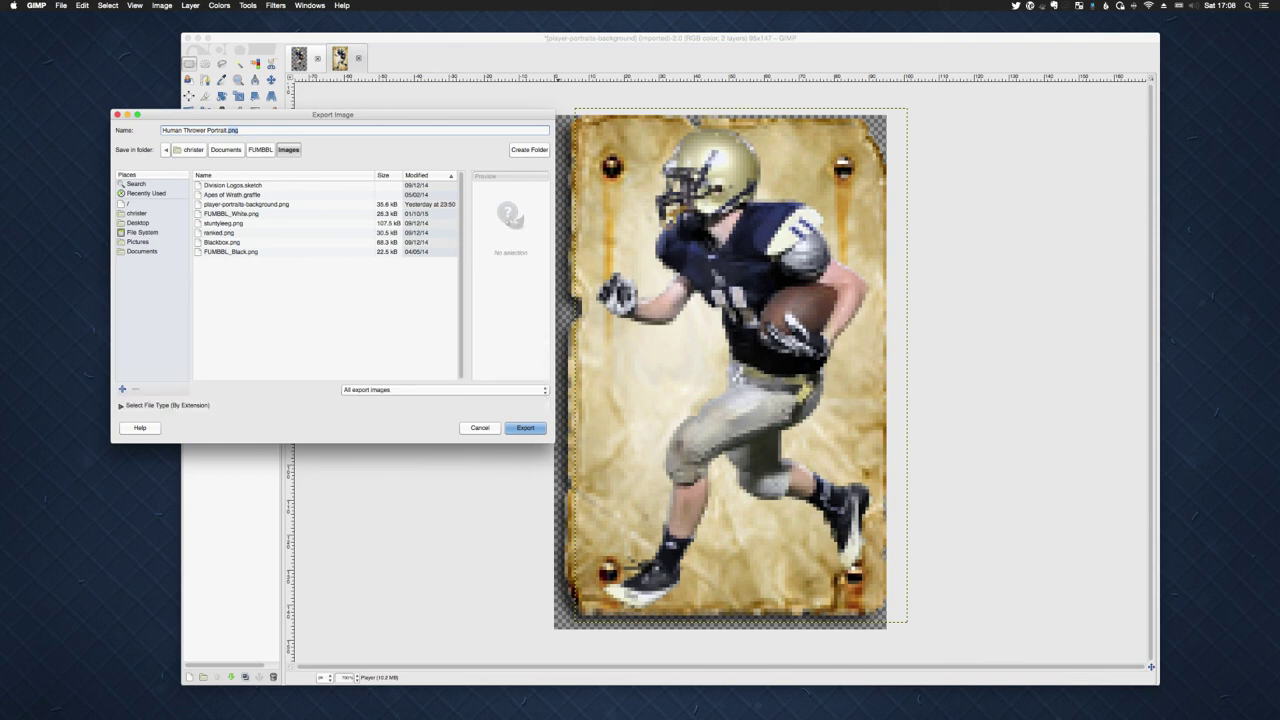
- Export the portrait as PNG with saving of resolution and creation time turned off
key("Return")
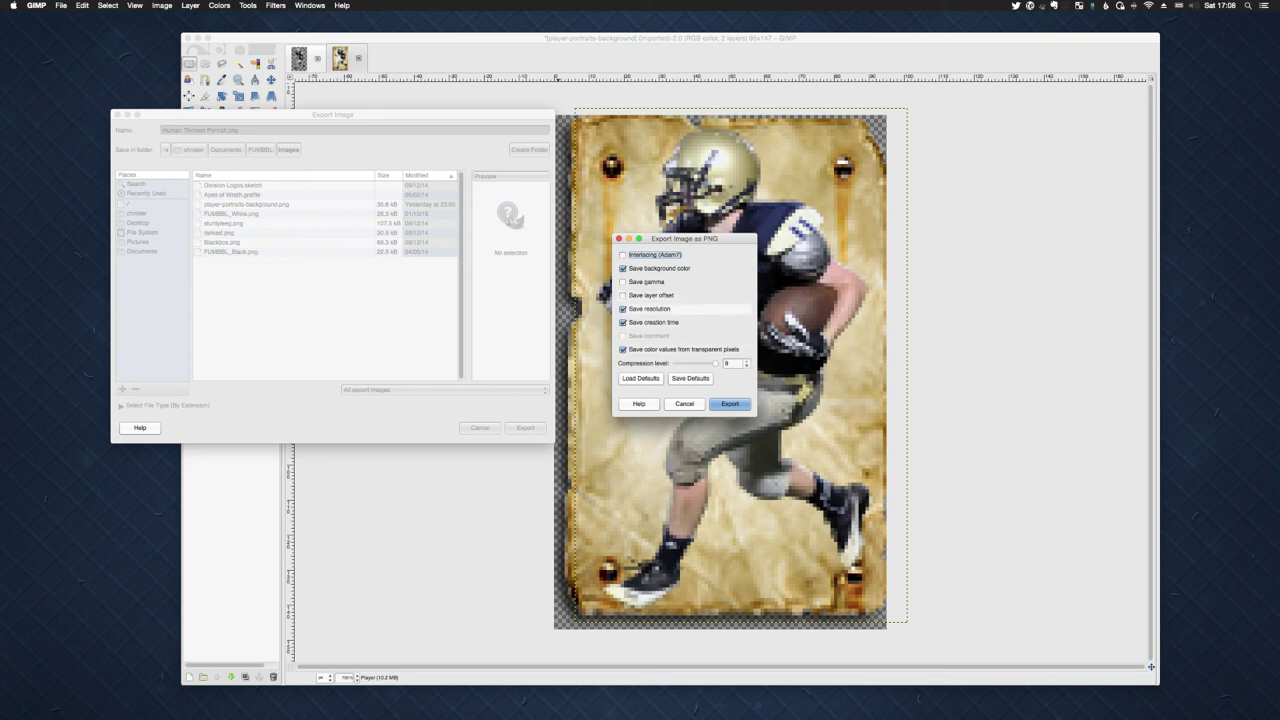
left_click(648, 308)
left_click(652, 322)
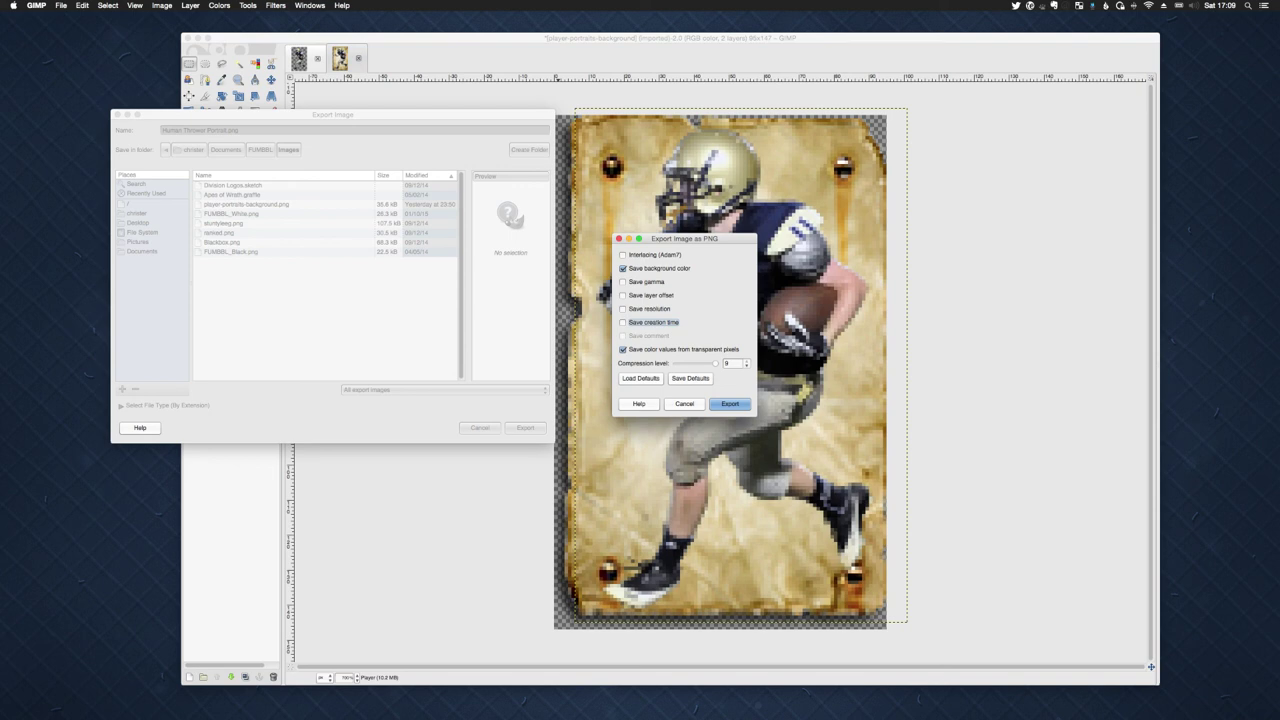
key("Return")
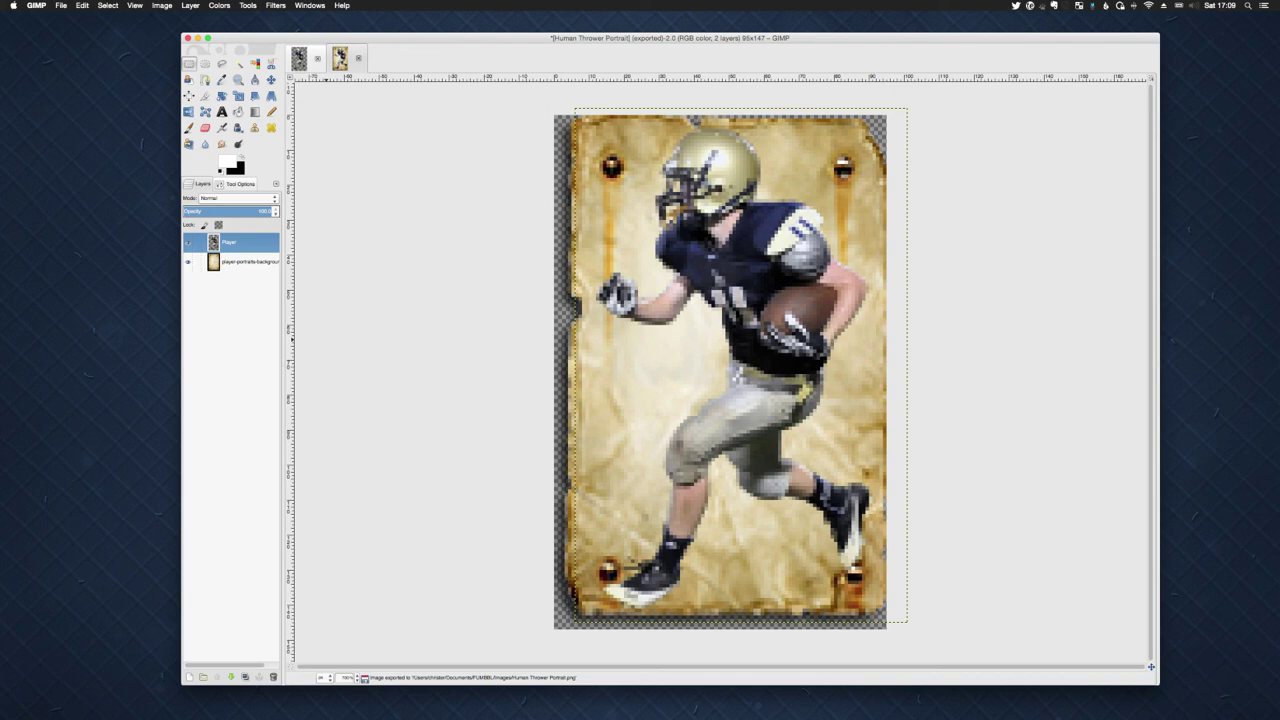
- Switch to Finder and locate Human Thrower Portrait.png in the Images folder inside Documents > FUMBBL
key("super+Tab")
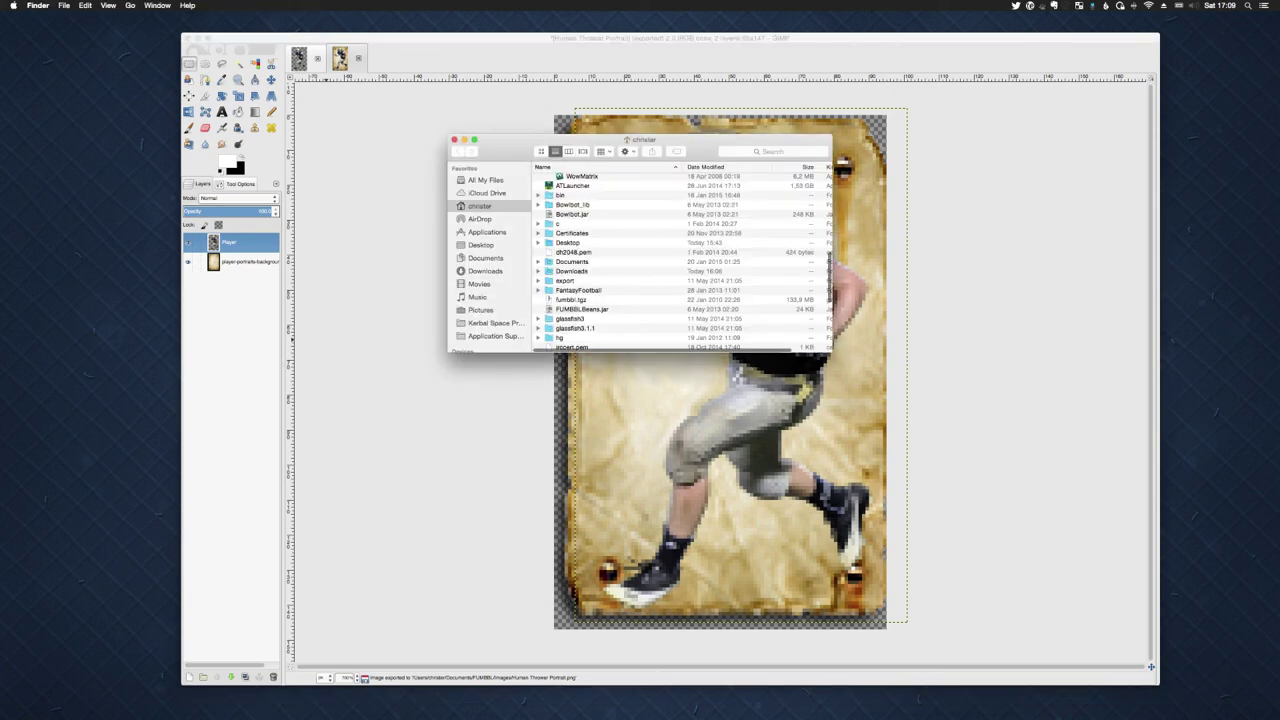
left_click(485, 258)
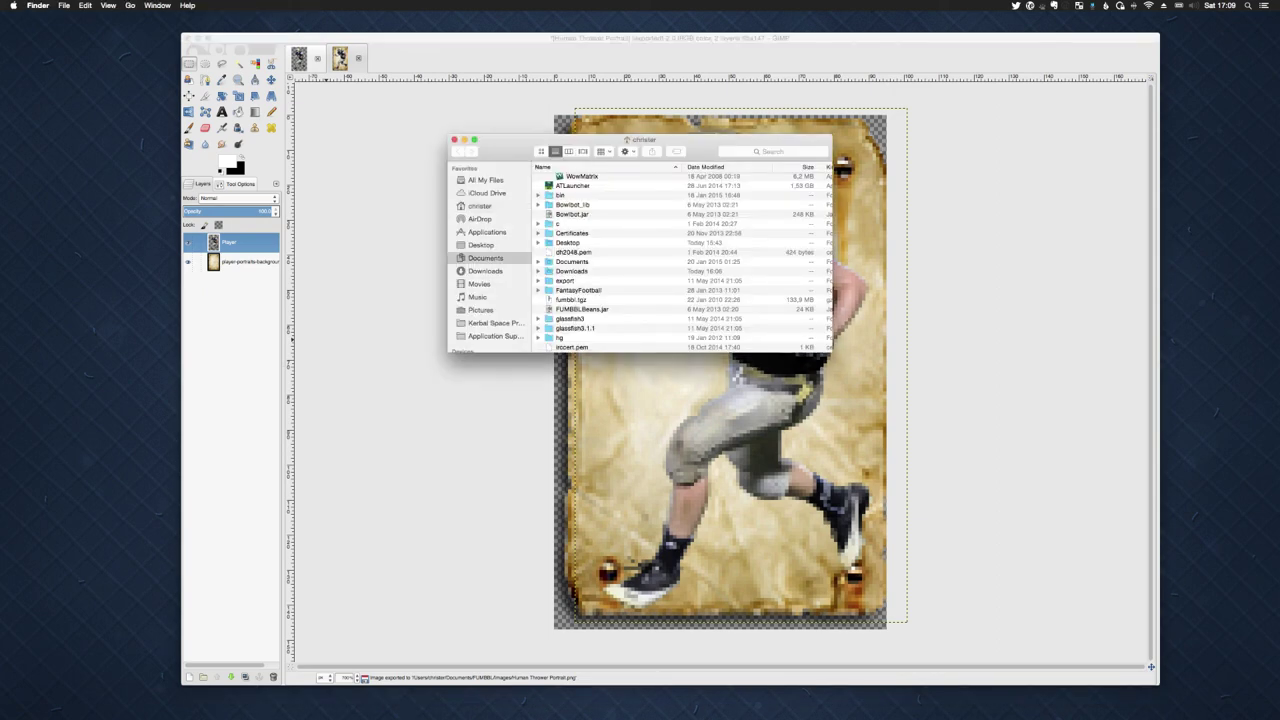
double_click(580, 262)
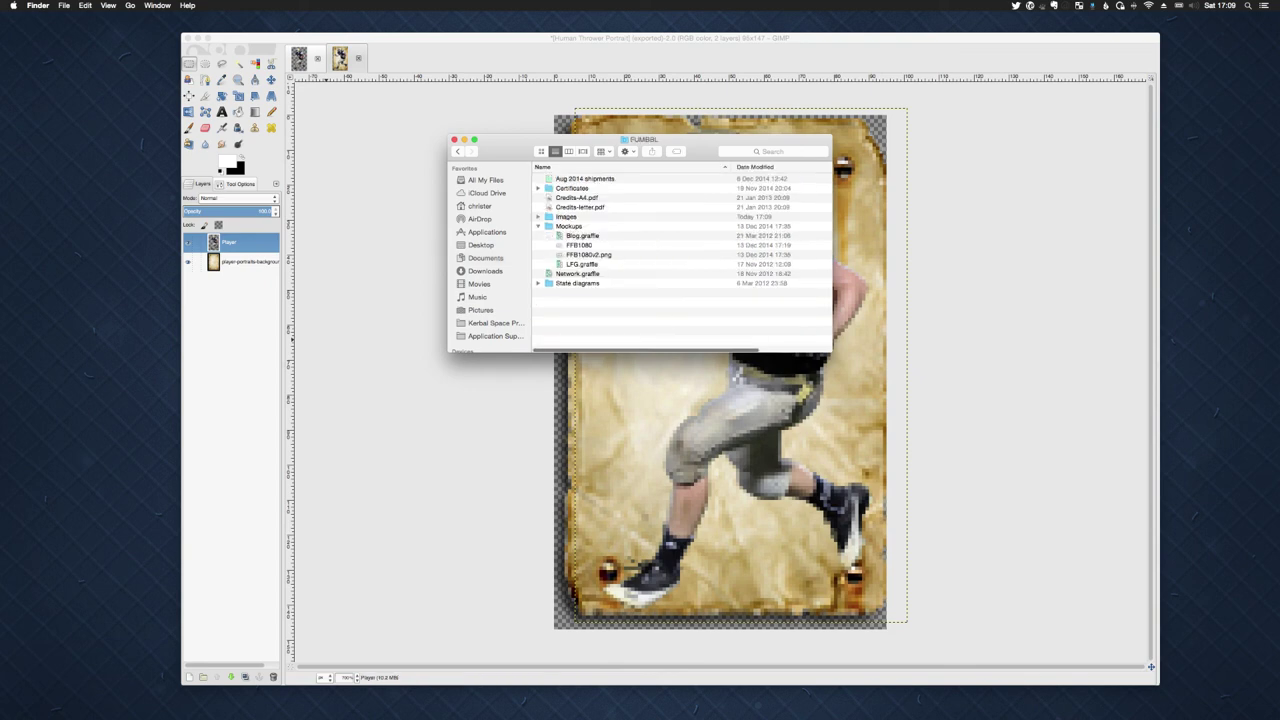
left_click(566, 216)
double_click(566, 216)
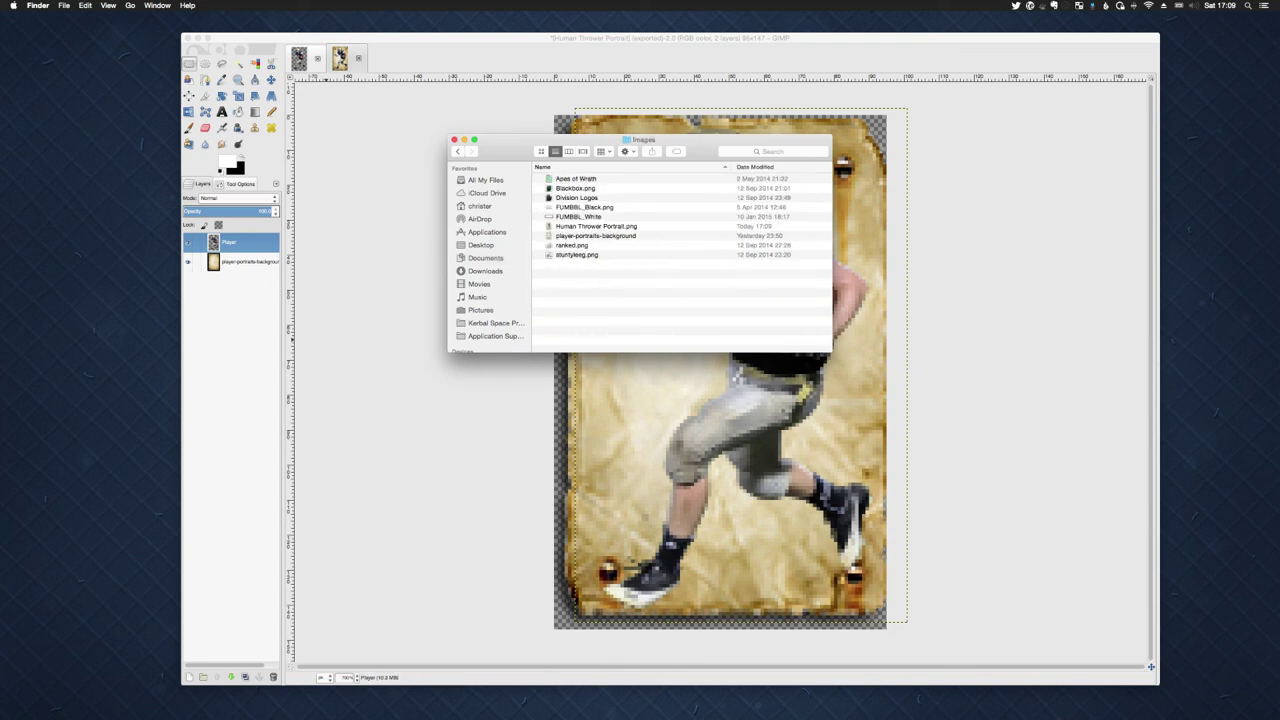
left_click(596, 226)
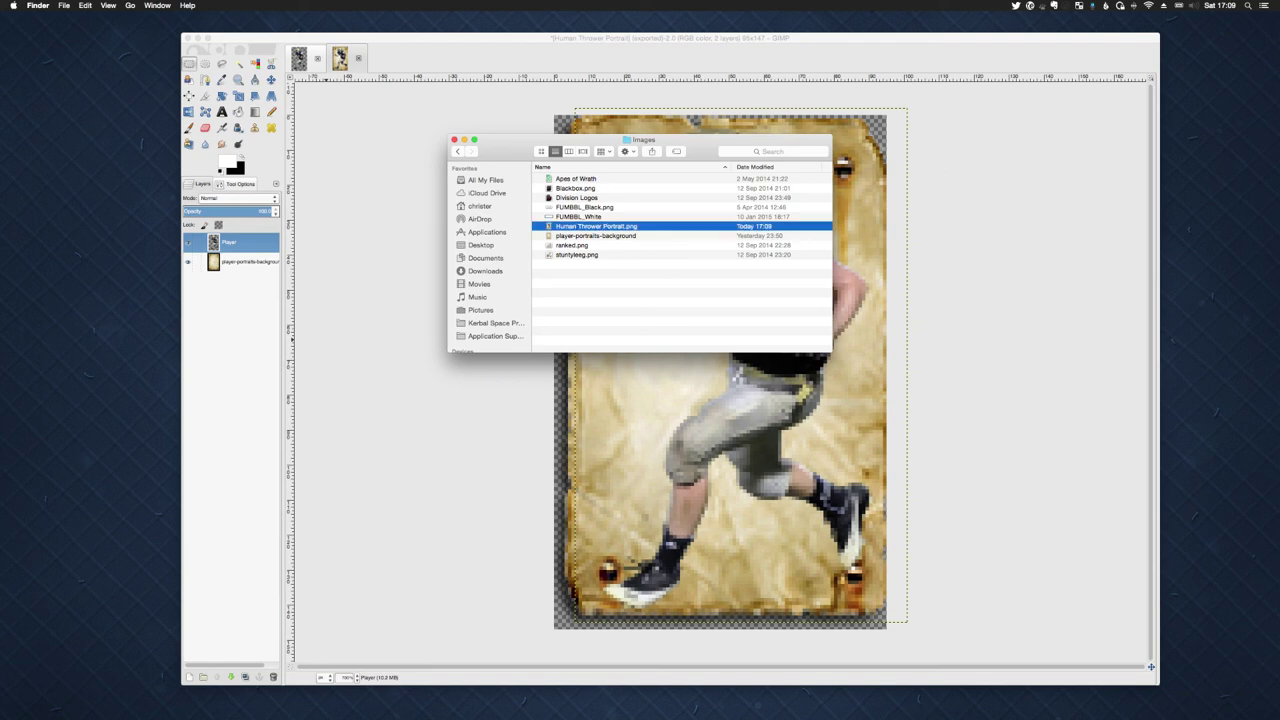
- Examine the file information of Human Thrower Portrait.png, including its size and pixel dimensions
key("super+i")
left_click_drag(105, 21, 833, 101)
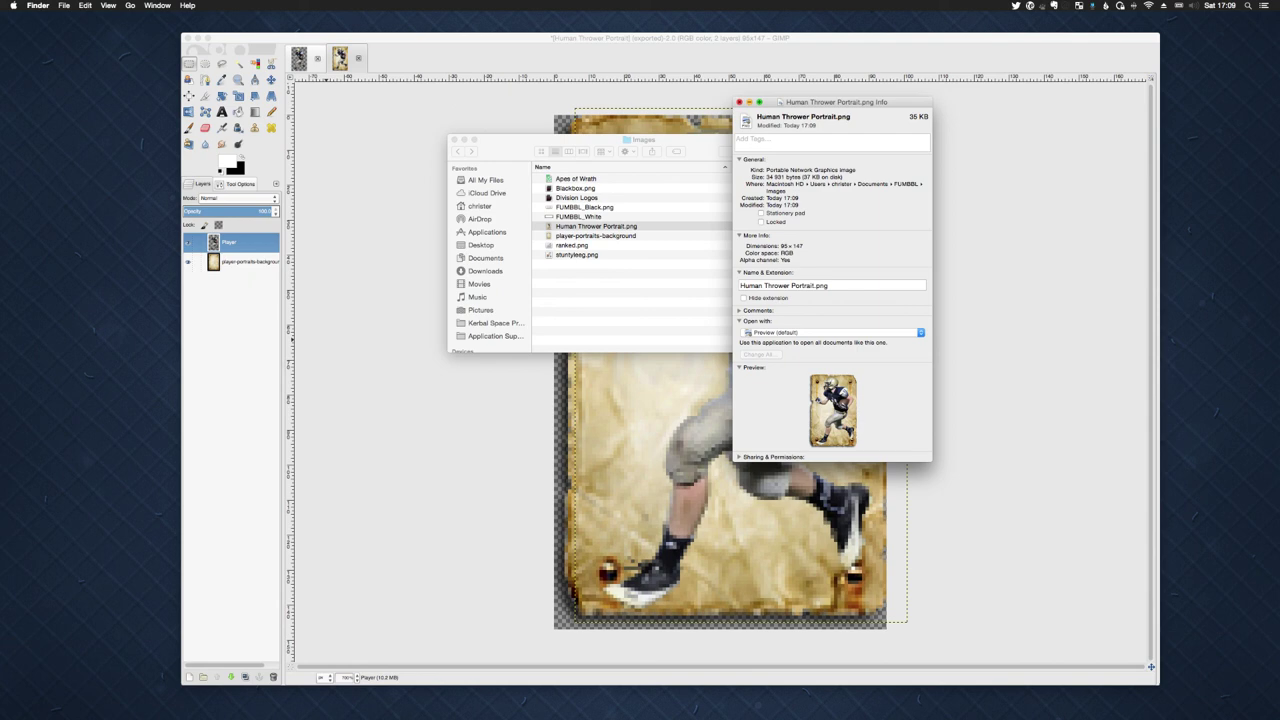
key("super+w")
- Move the Finder window clear of the canvas and preview Human Thrower Portrait.png at its actual size
left_click_drag(600, 140, 220, 177)
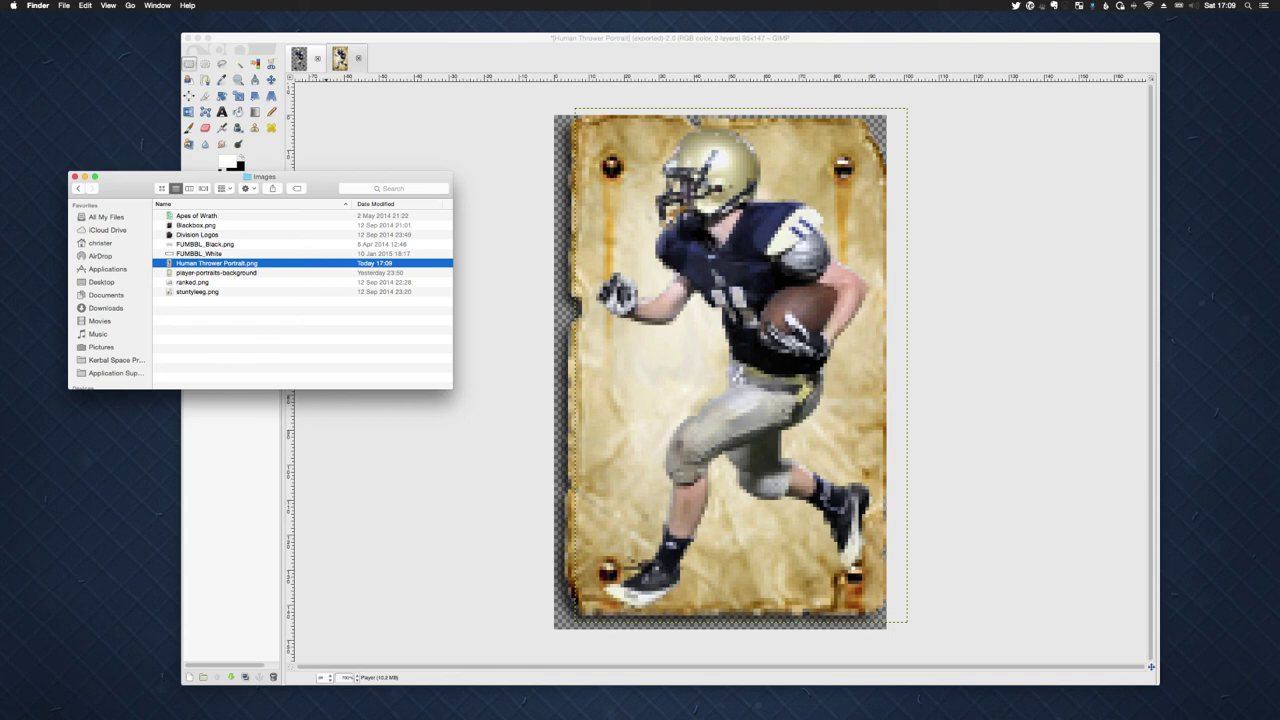
key("space")
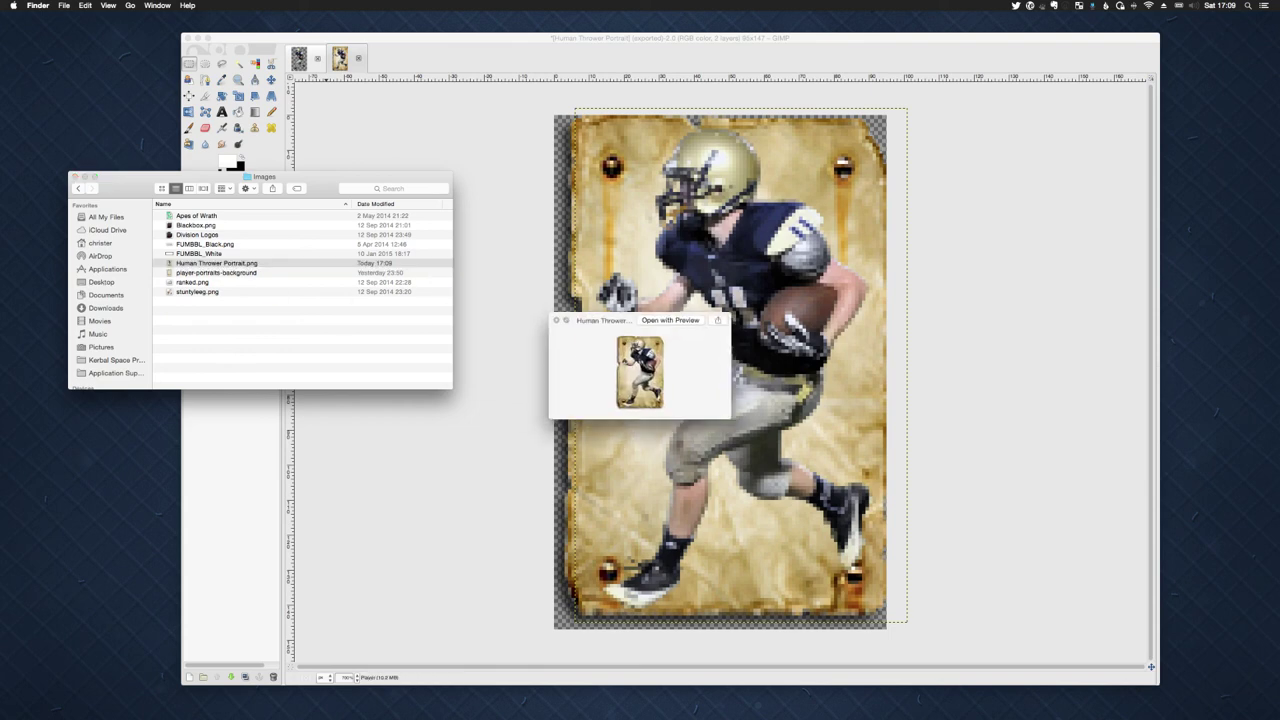
key("space")
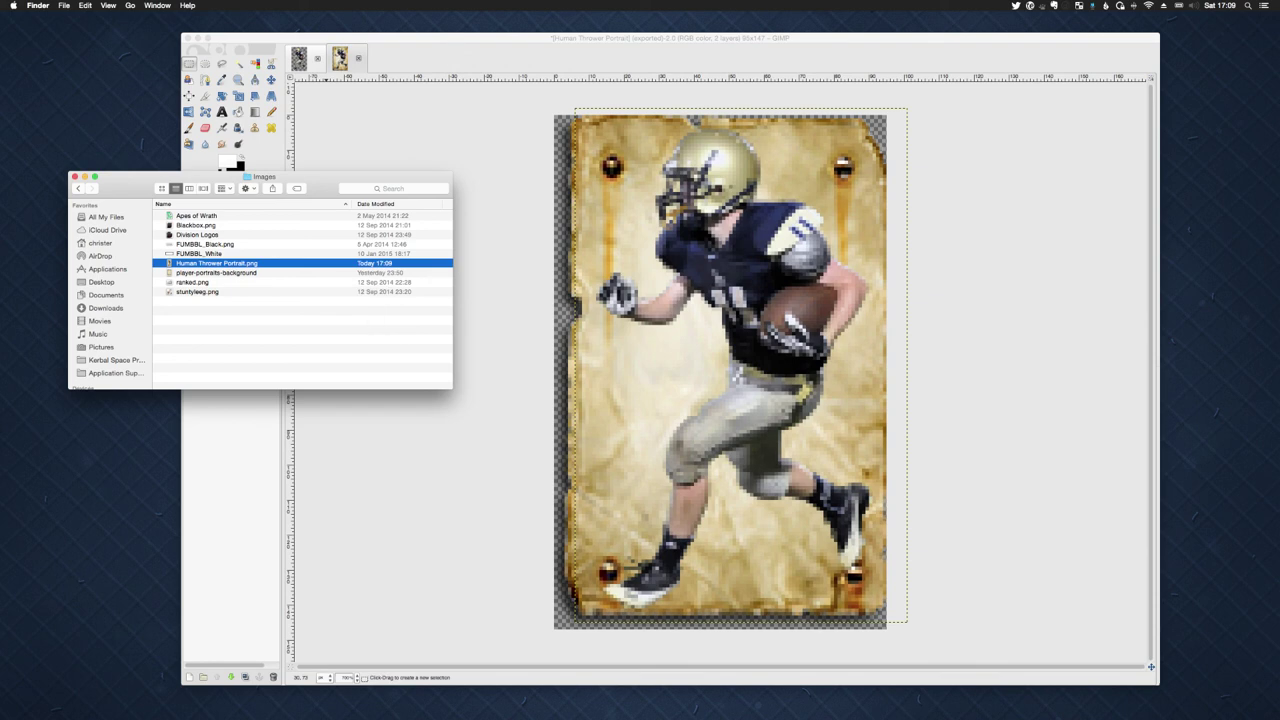
key("space")
key("space")
- Switch to Safari, open the FUMBBL image gallery and create a folder named Stuff under Home
key("super+Tab")
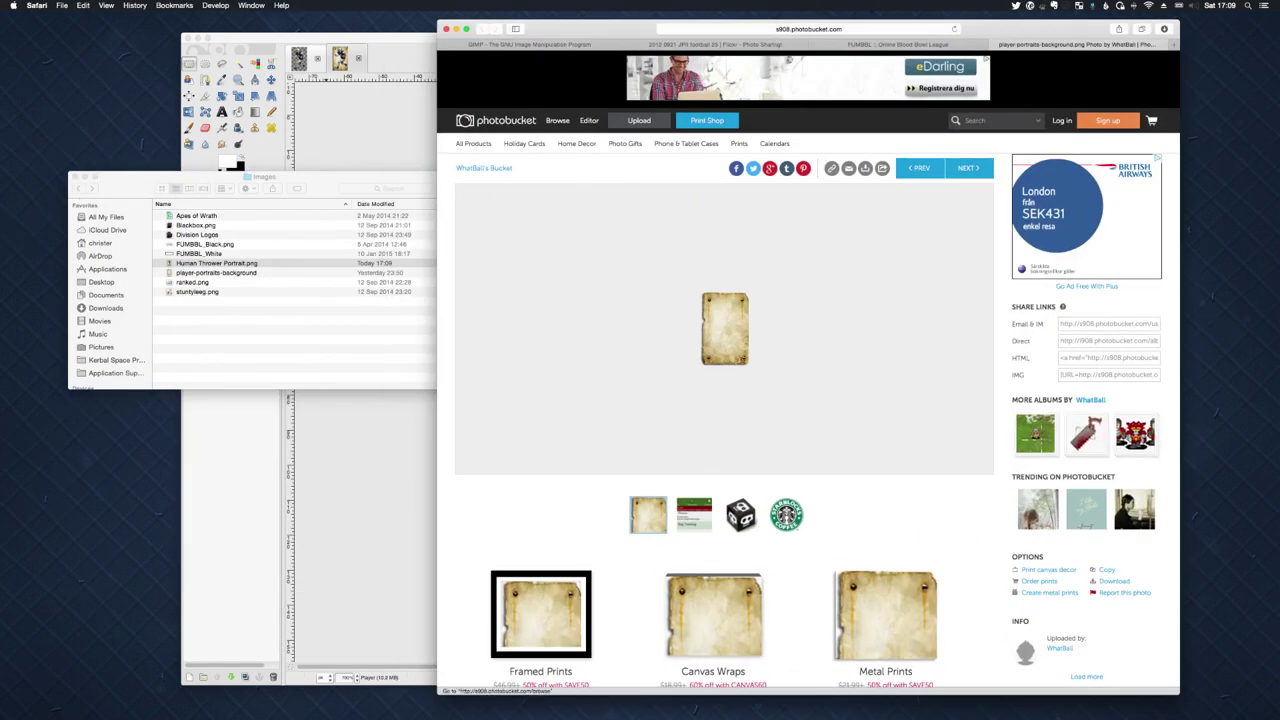
key("ctrl+shift+Tab")
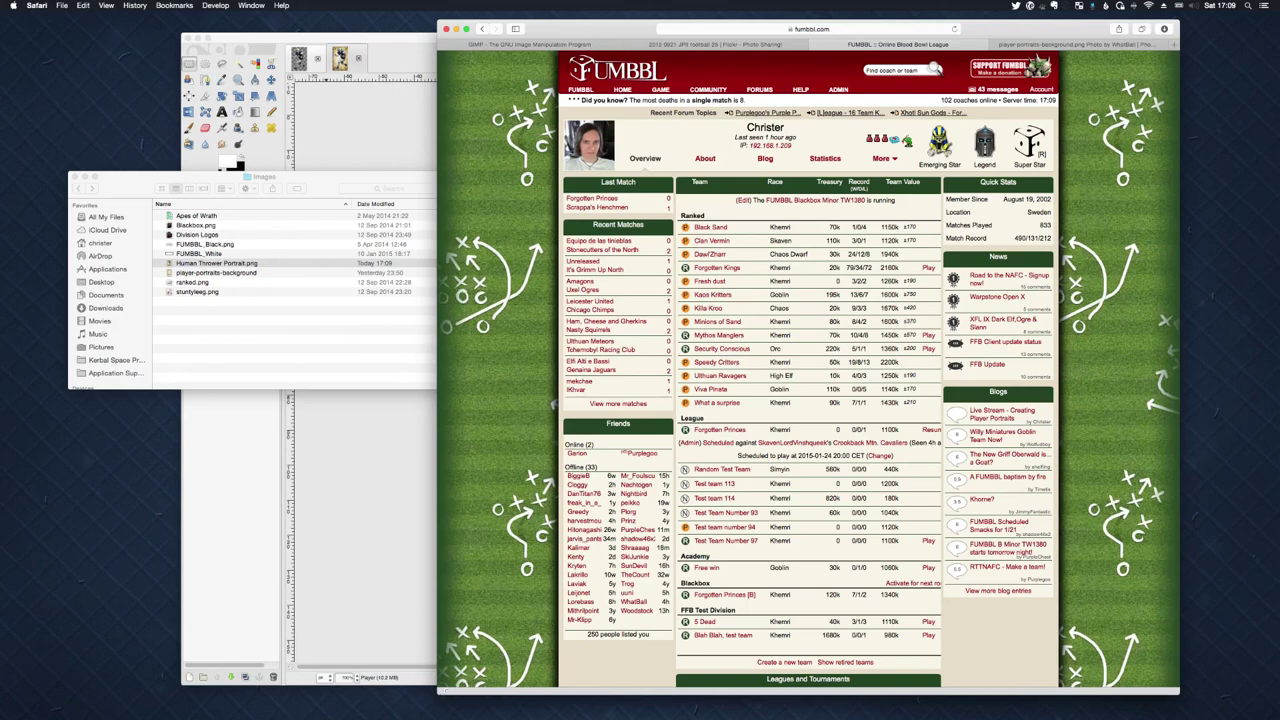
mouse_move(625, 89)
left_click(755, 100)
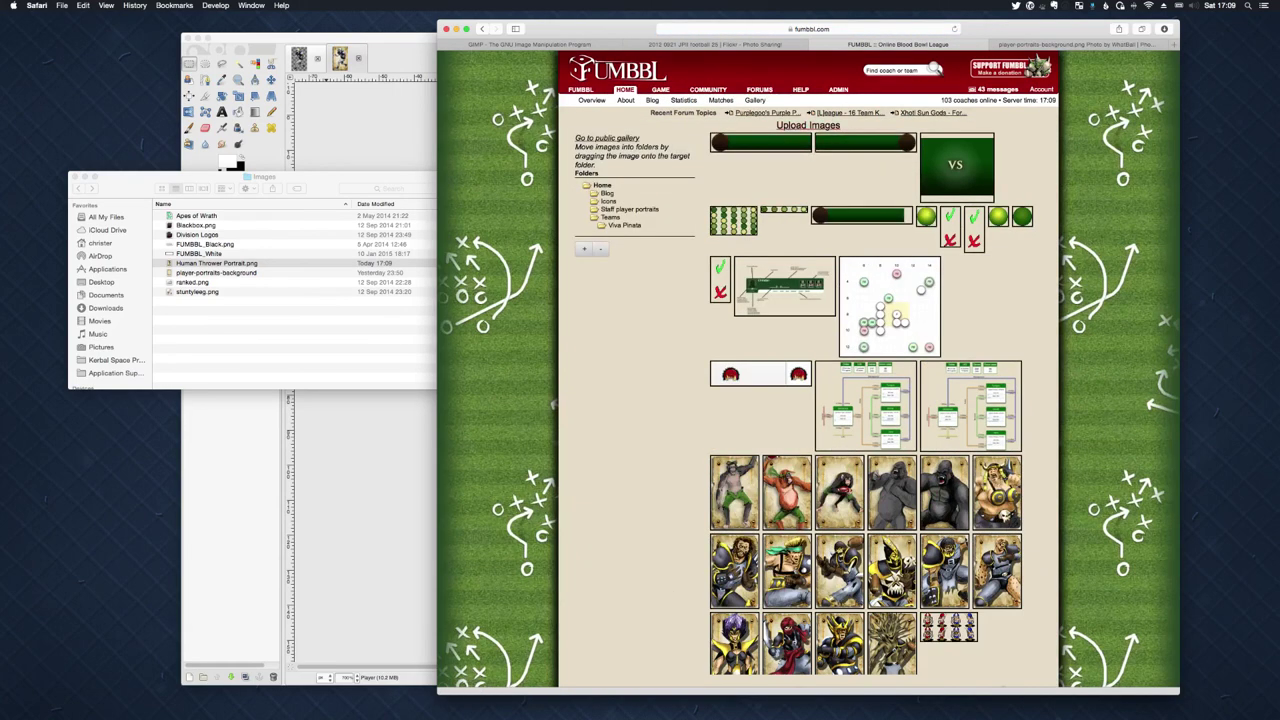
left_click(584, 248)
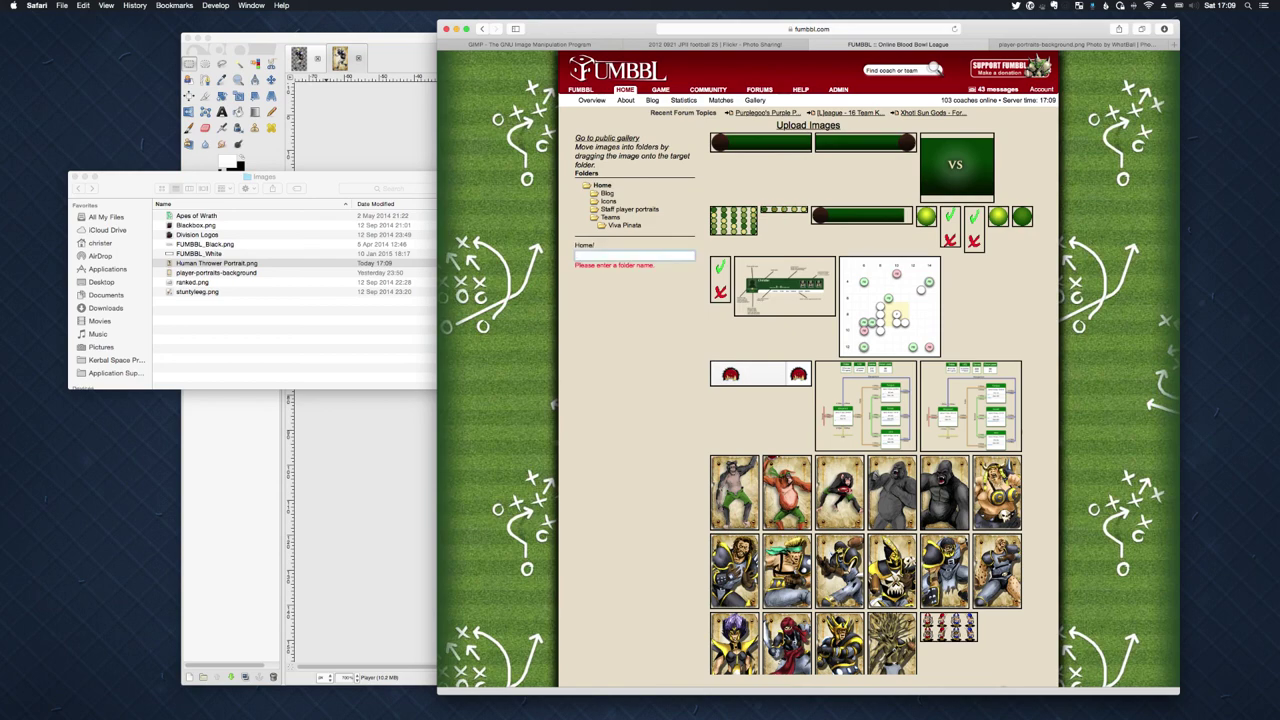
type("Stuff")
key("Return")
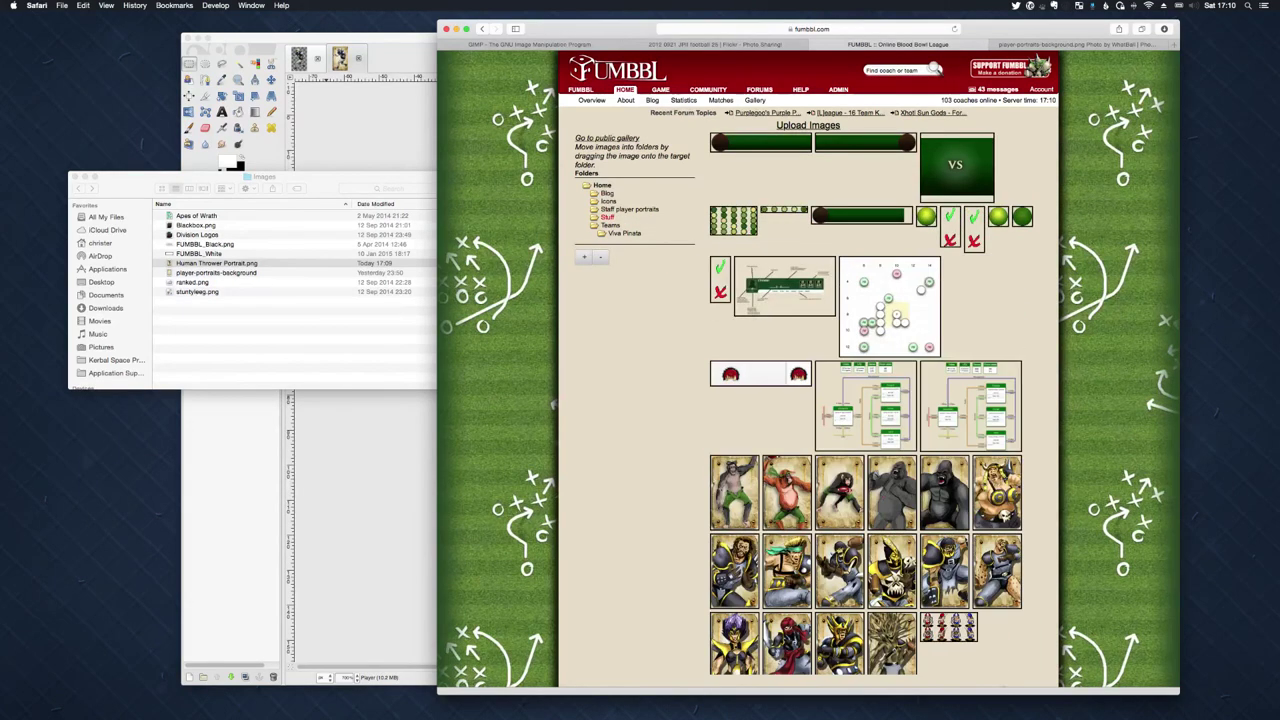
- Upload Human Thrower Portrait.png from the Finder window into the Stuff folder of the gallery
left_click(808, 125)
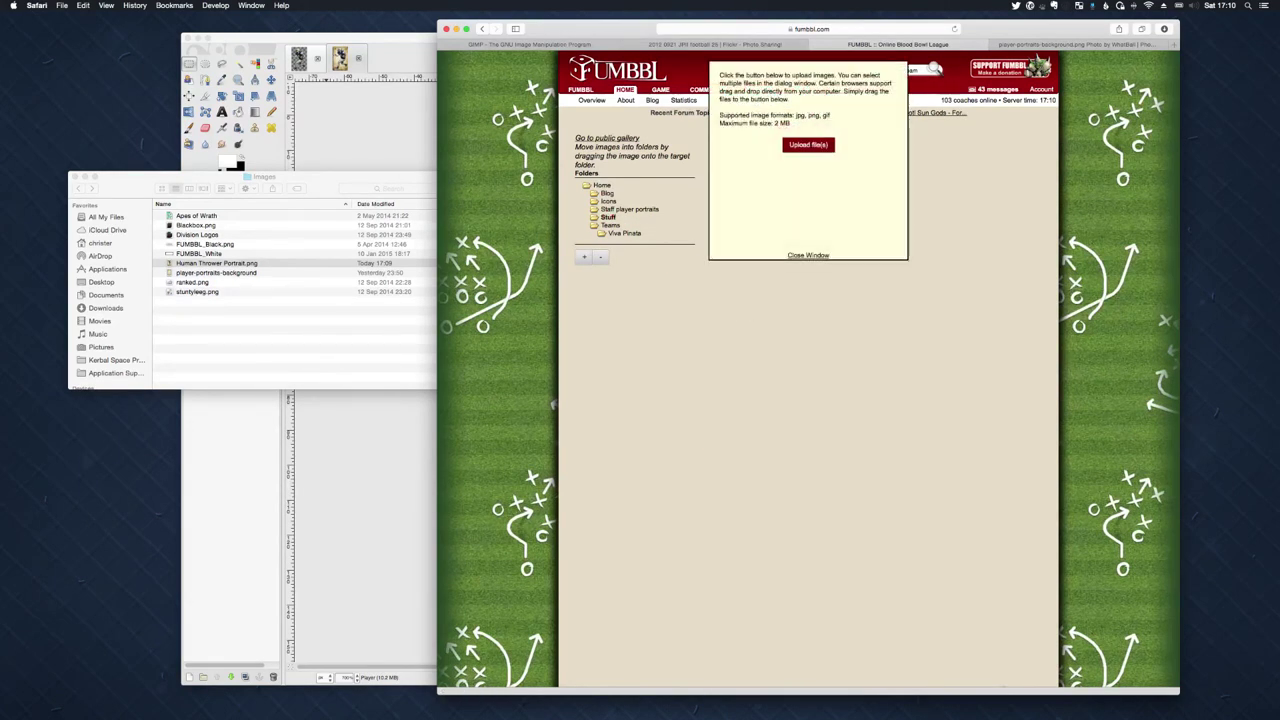
left_click_drag(216, 263, 805, 155)
right_click(734, 168)
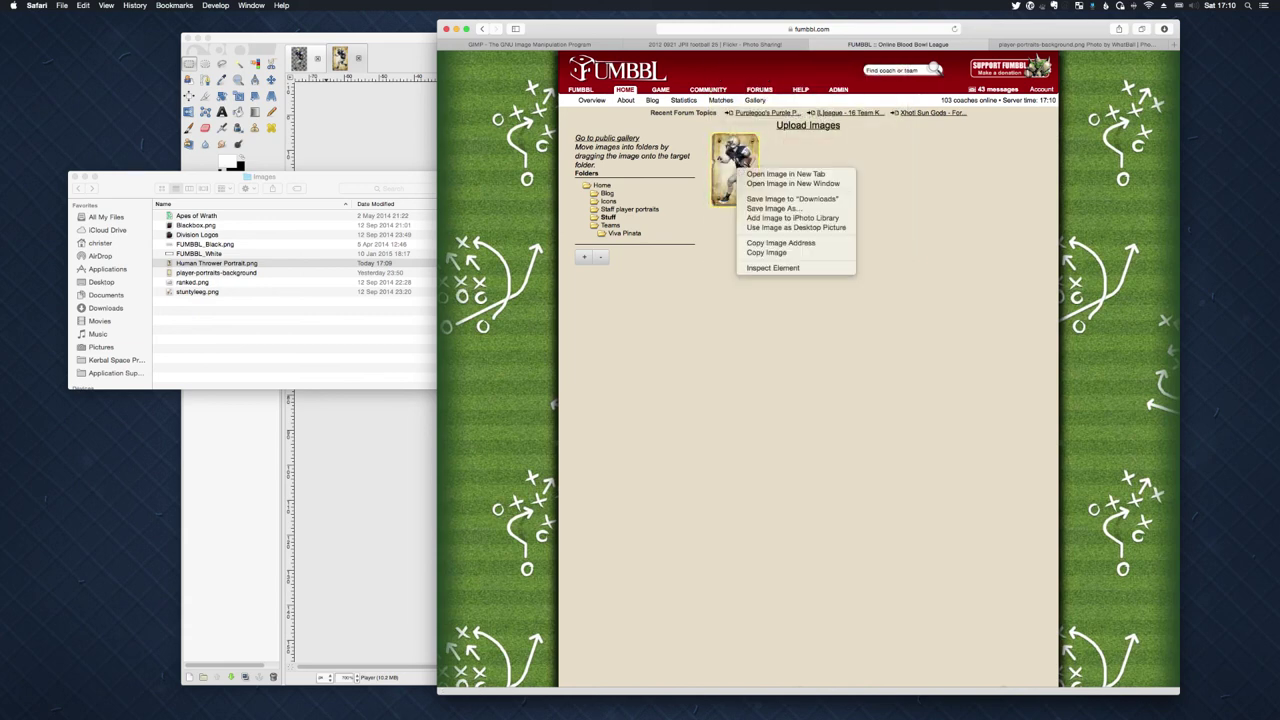
left_click(790, 184)
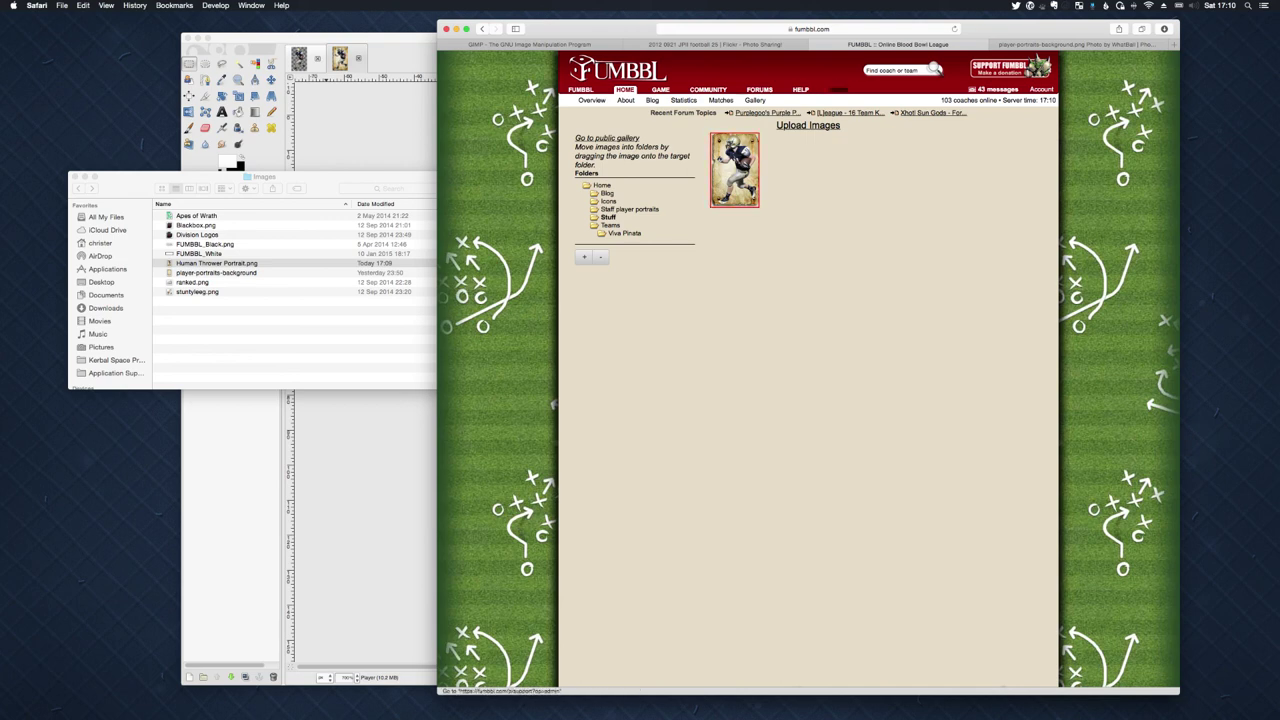
- Approve all pending images in Image Admin and reopen the Stuff folder in the gallery
mouse_move(840, 89)
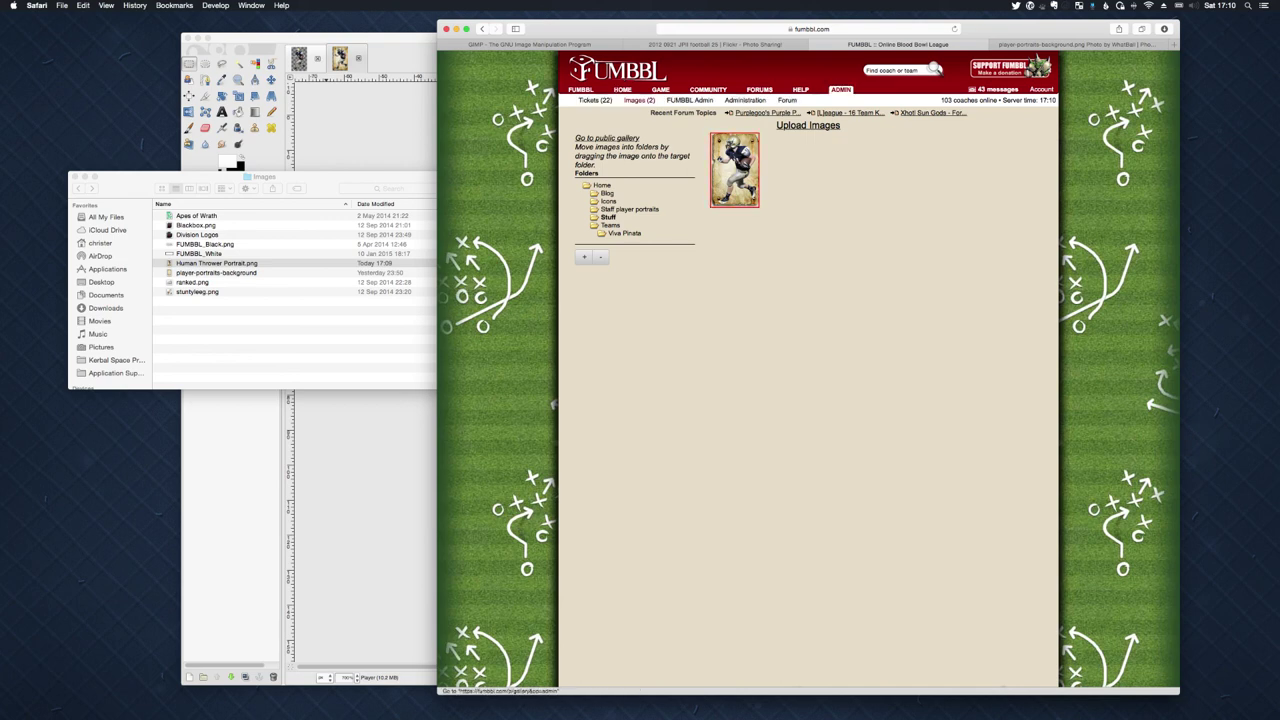
left_click(639, 100)
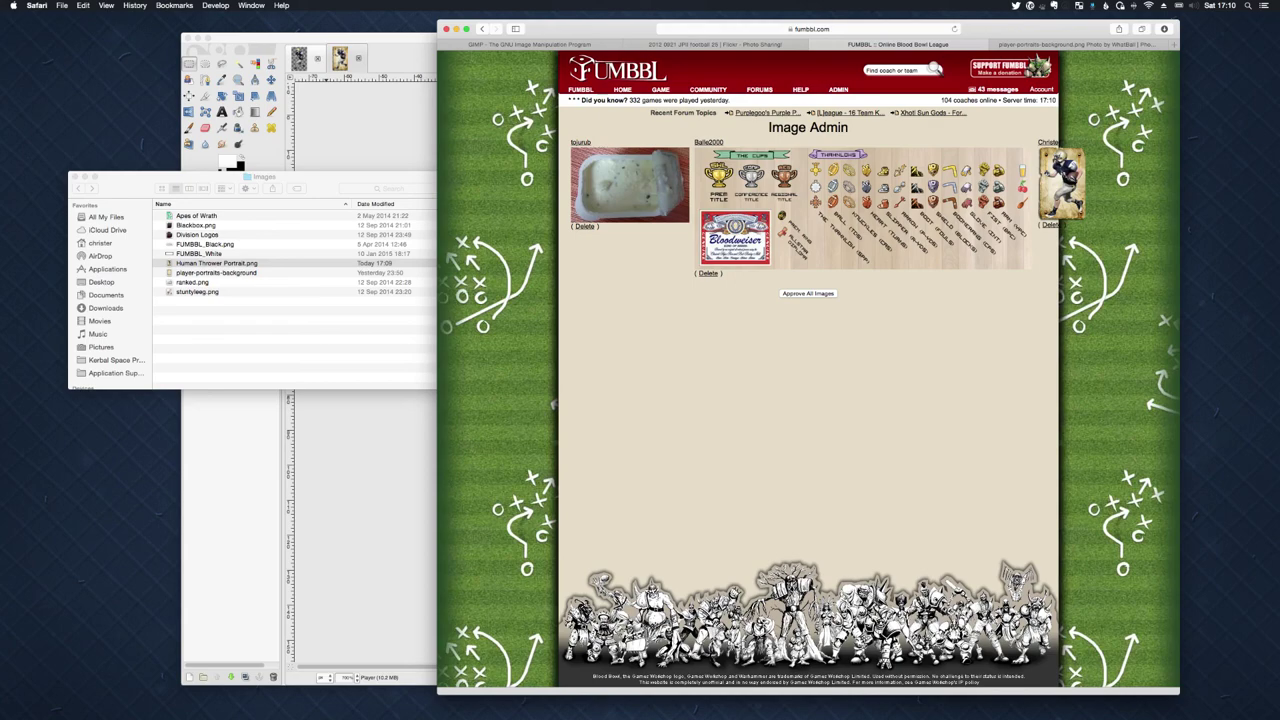
left_click(808, 293)
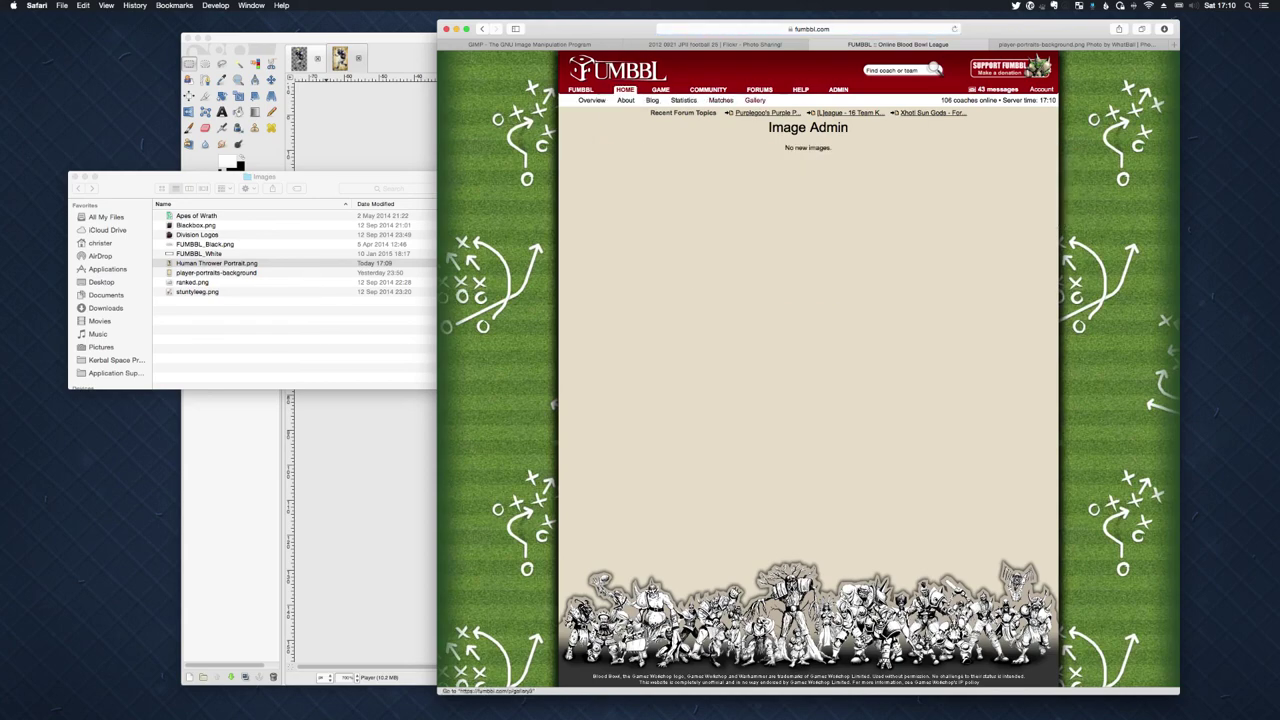
key("super+bracketleft")
left_click(608, 217)
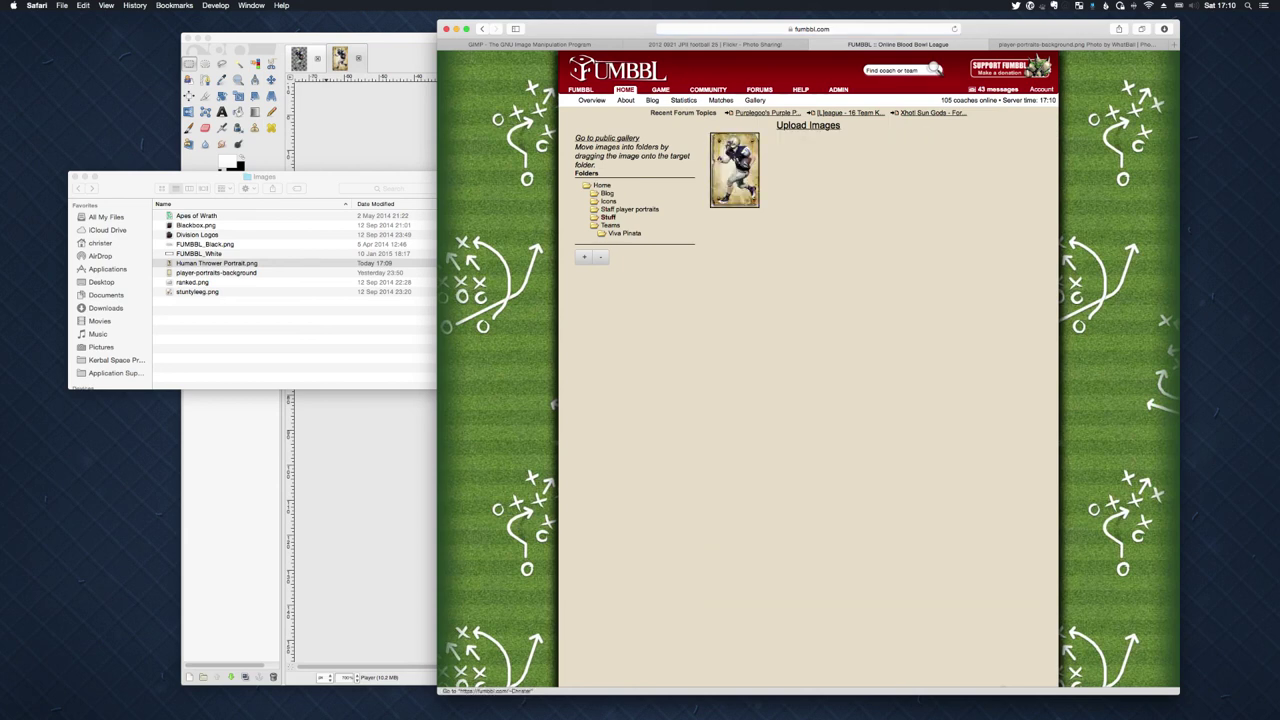
- Assign the uploaded portrait from the Stuff folder to the number 6 Blitzer on the Security Conscious team
key("super+bracketleft")
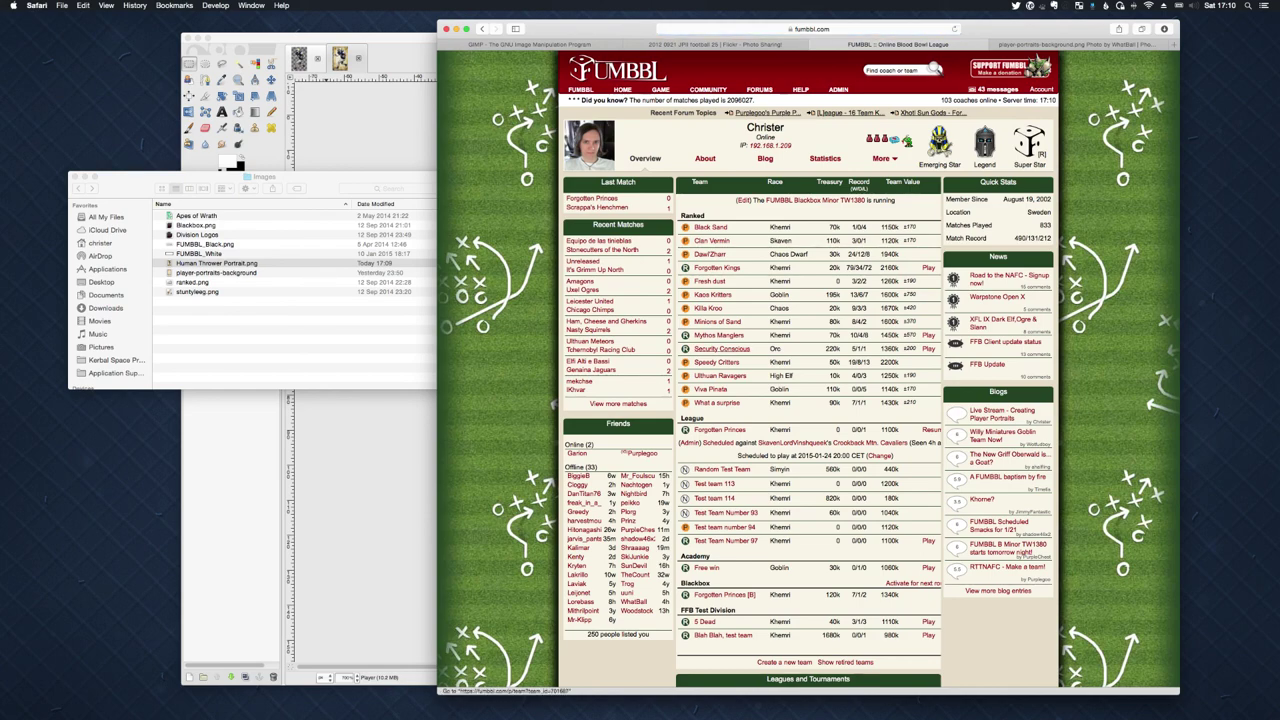
left_click(722, 348)
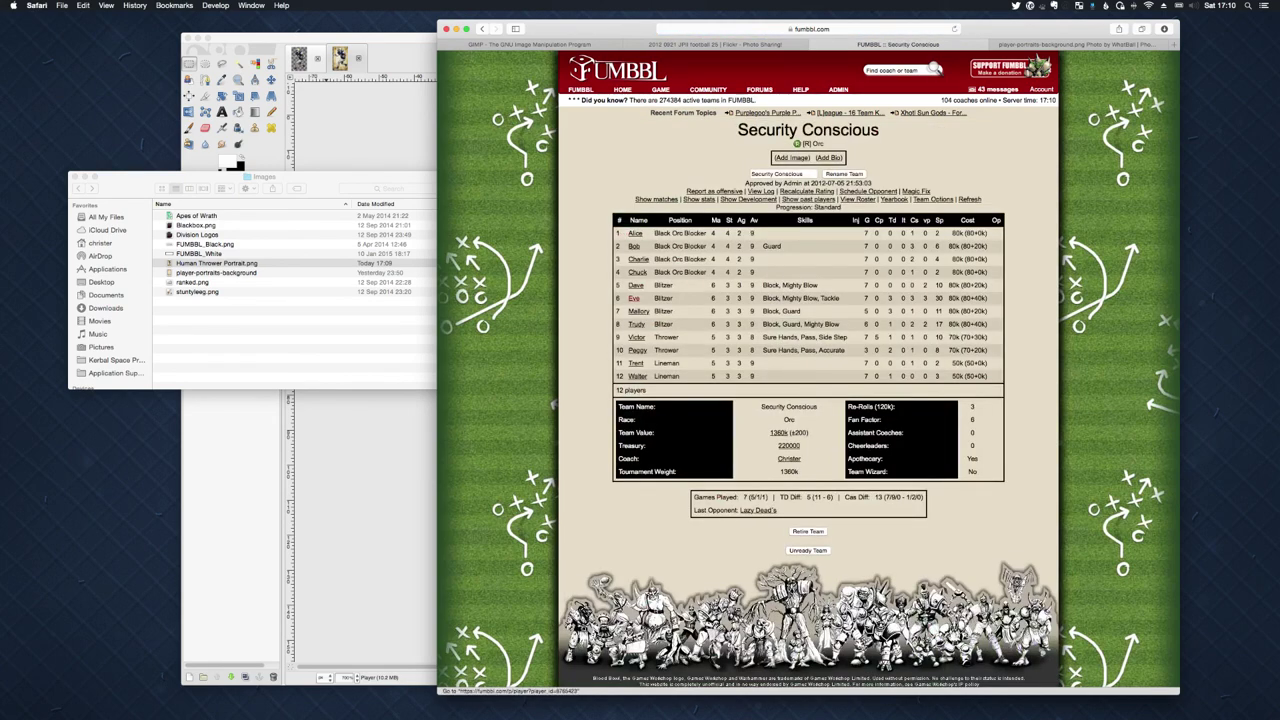
left_click(610, 294)
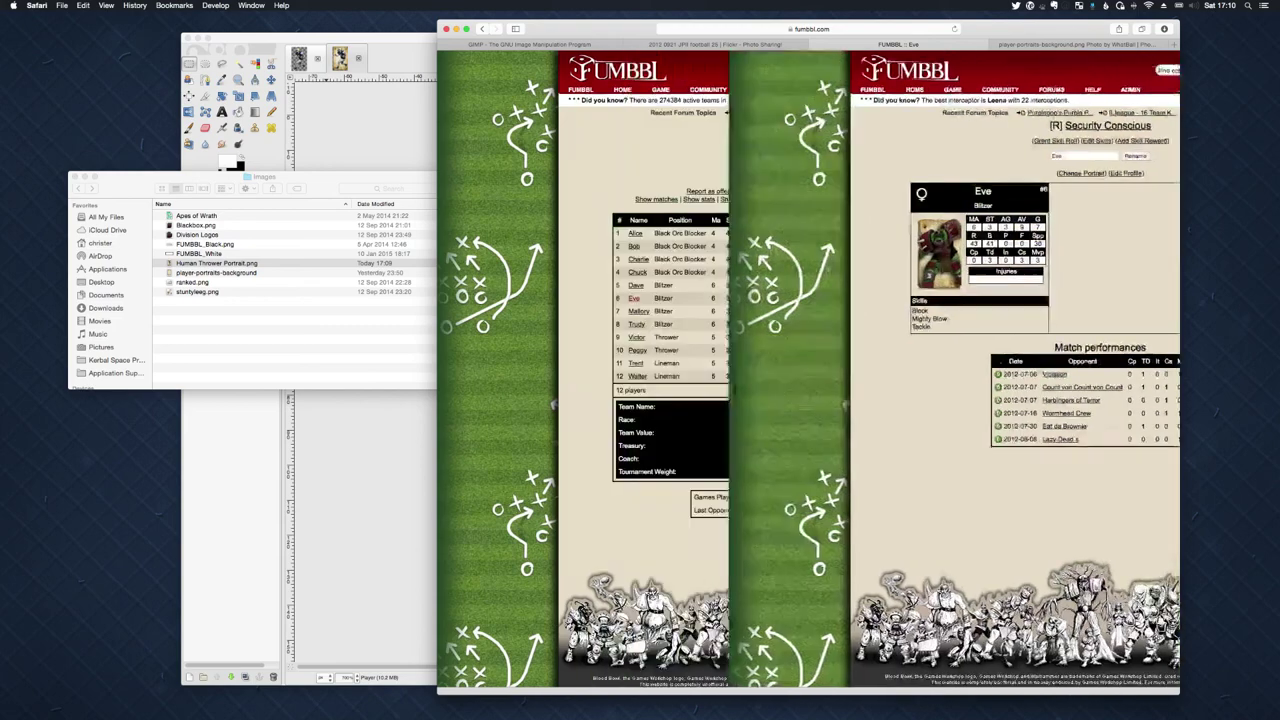
key("super+bracketleft")
key("super+bracketright")
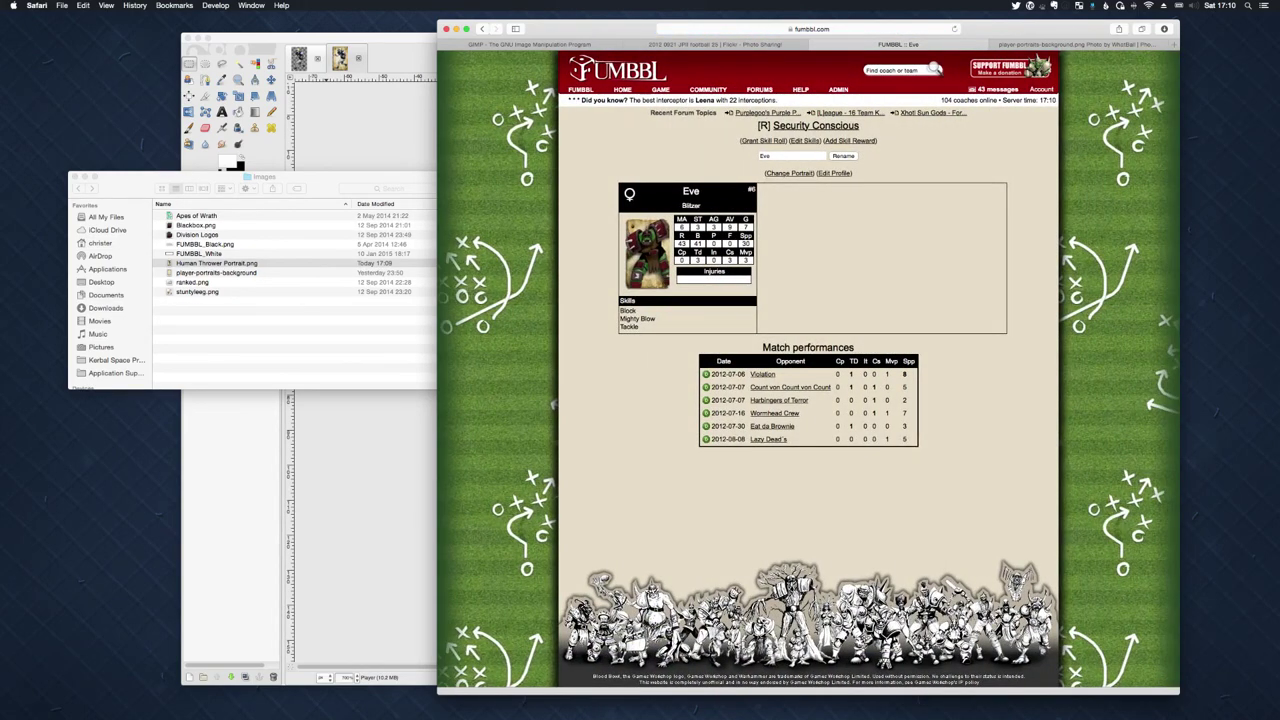
left_click(789, 173)
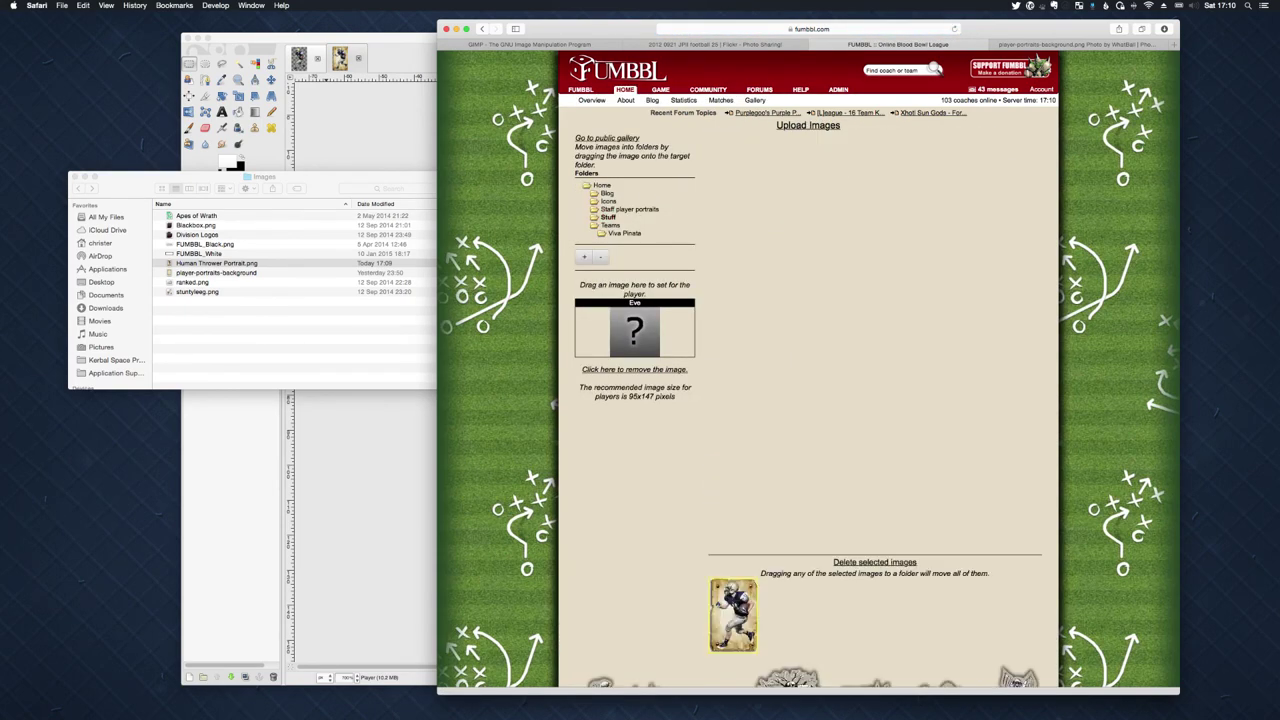
left_click_drag(733, 615, 659, 350)
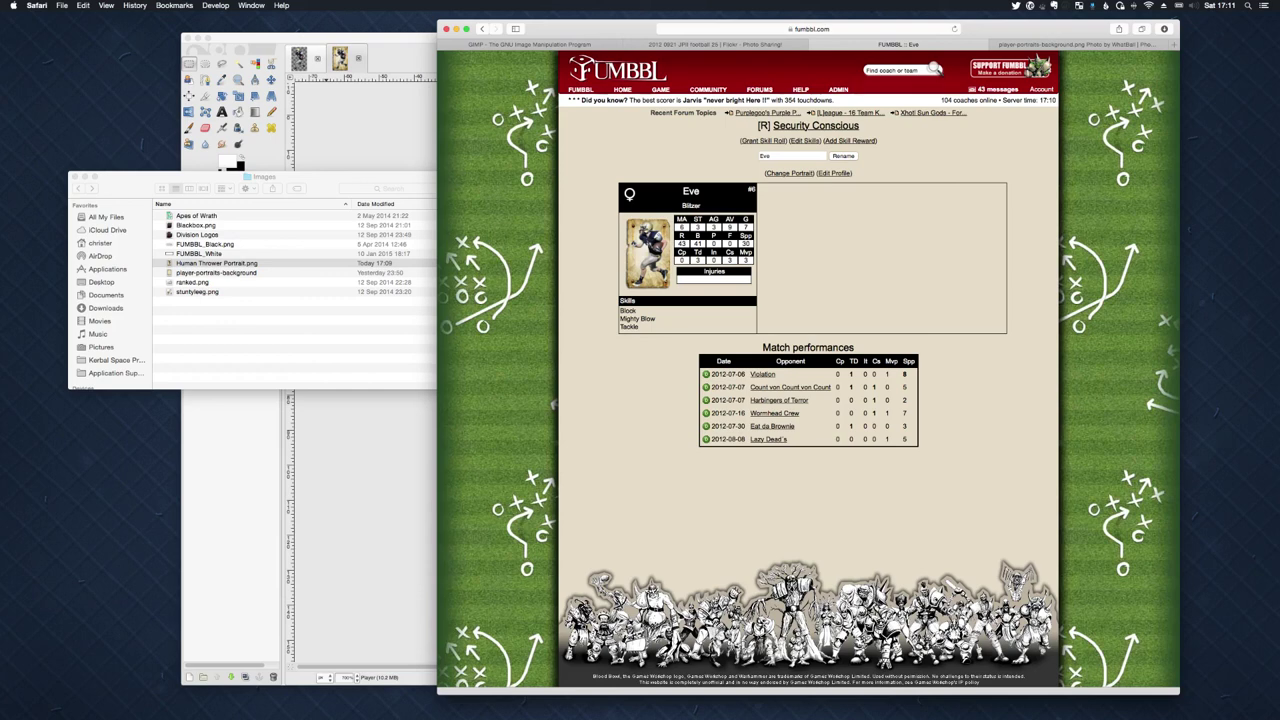
- Compare the portrait on the FUMBBL player page with the enlarged image in GIMP
key("super+Tab")
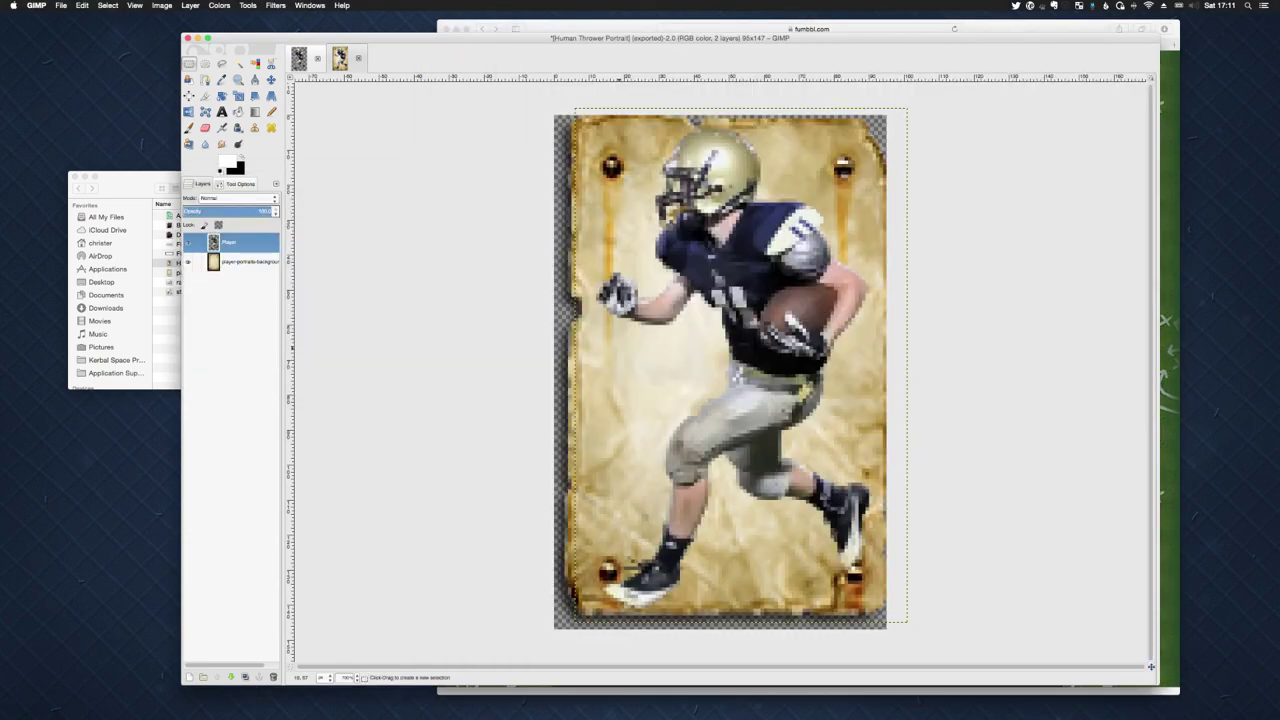
key("super+Tab")
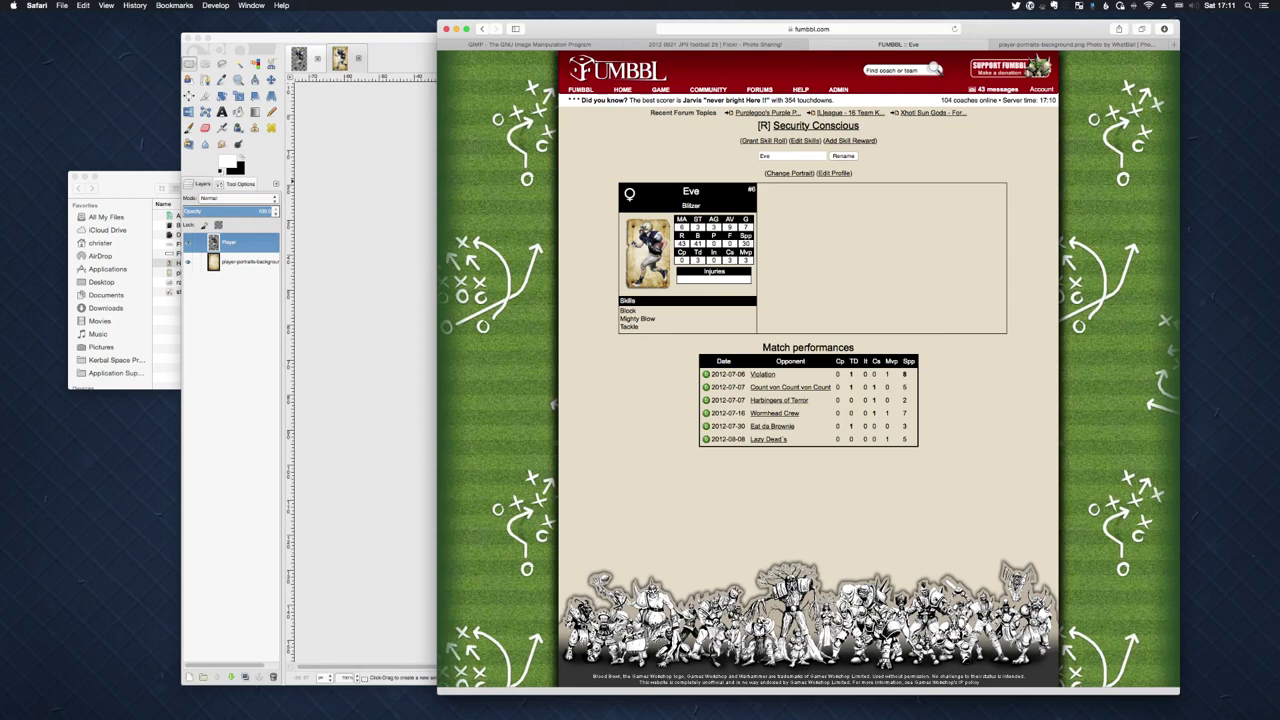
key("super+Tab")
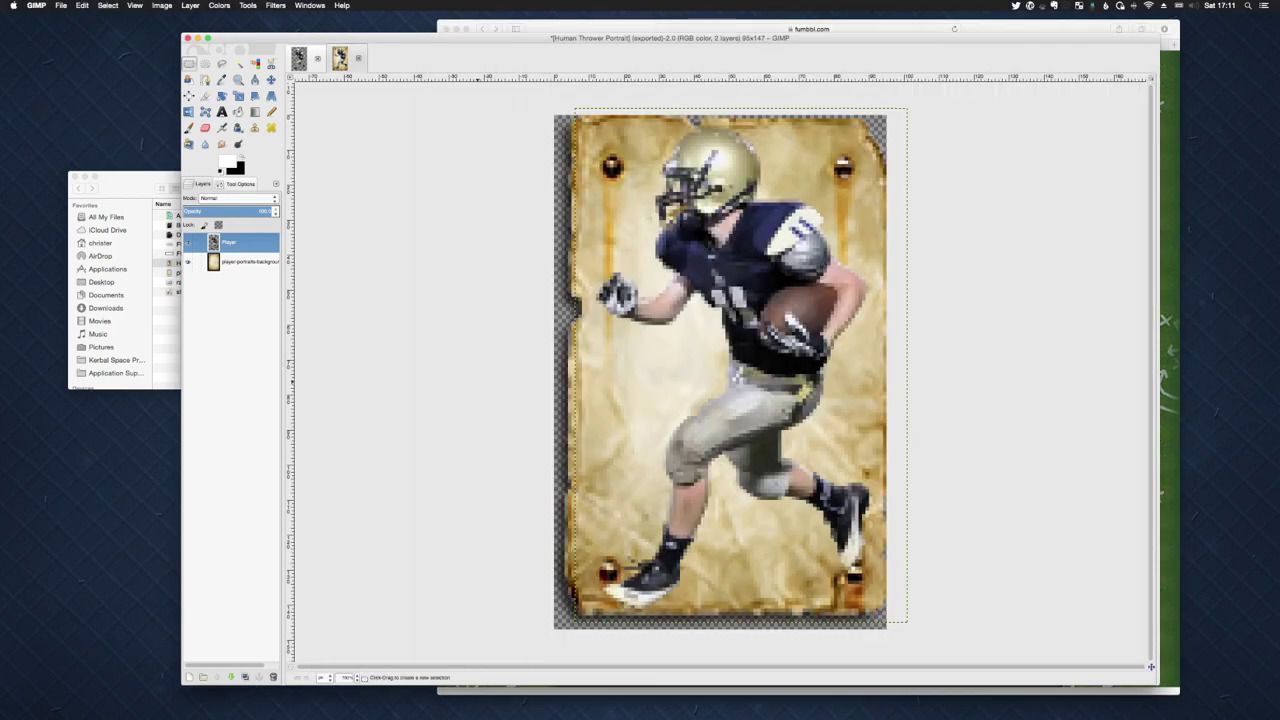
key("super+Tab")
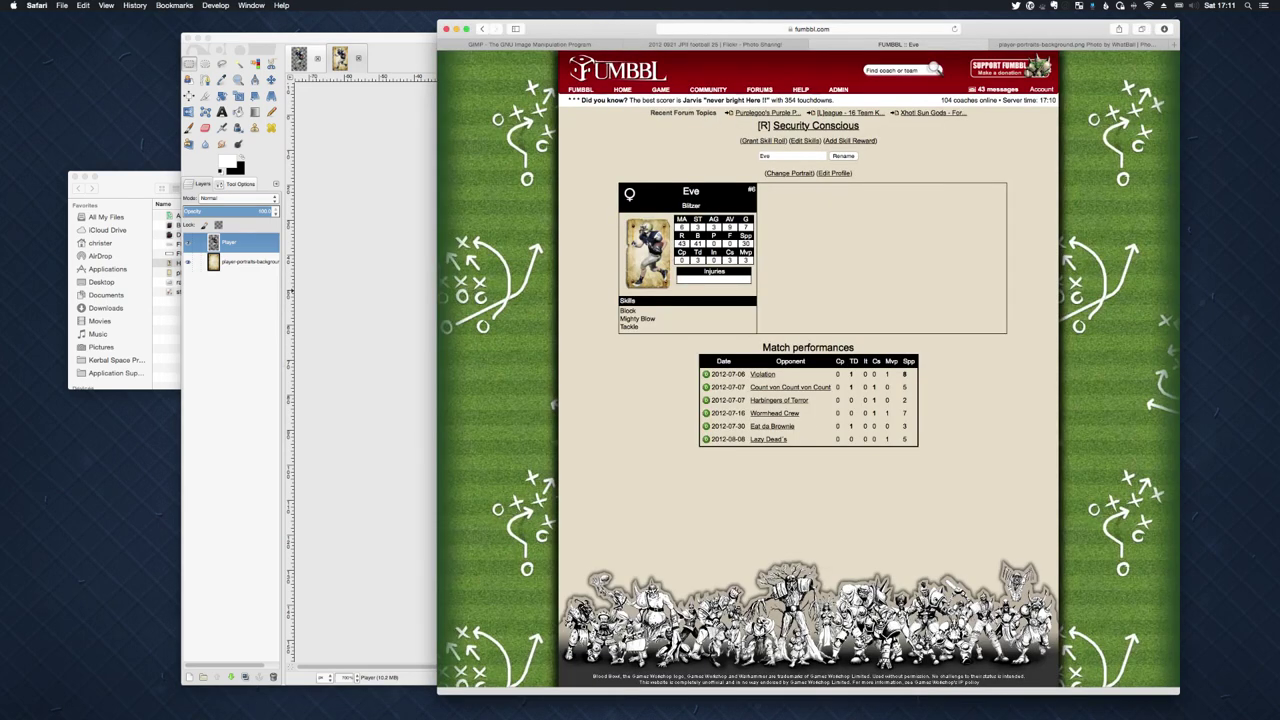
key("super+Tab")
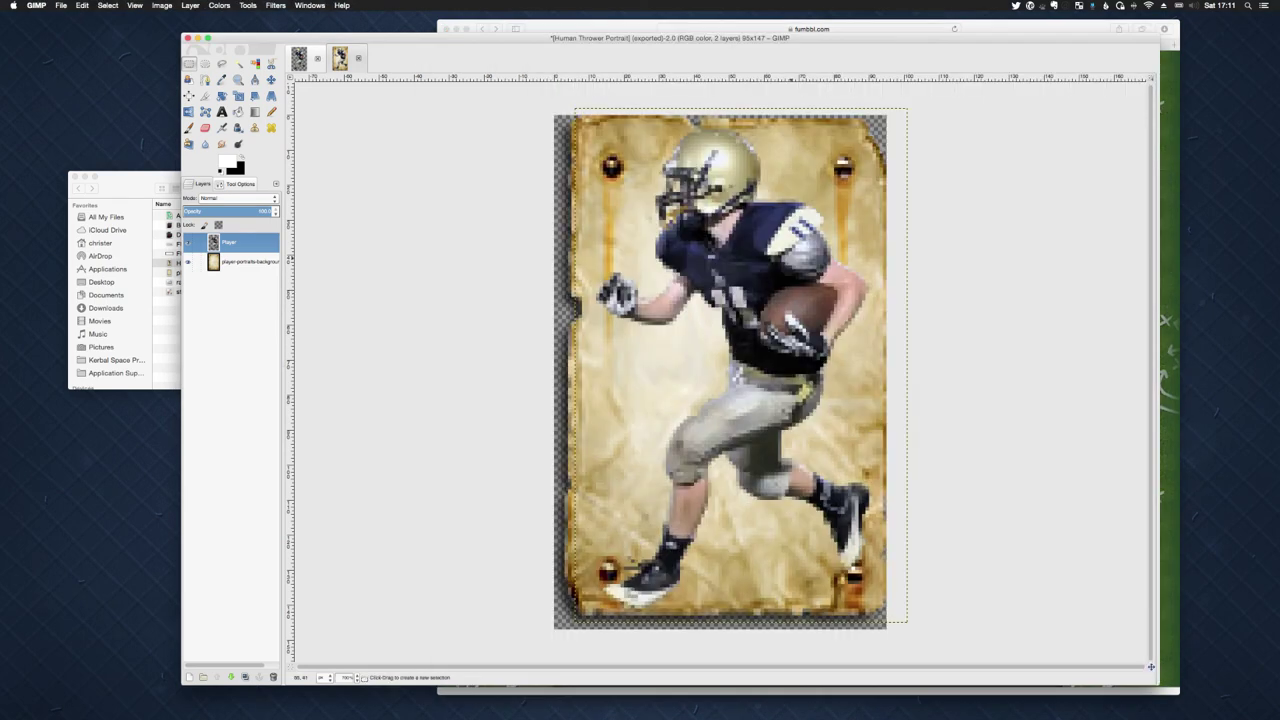
key("super+Tab")
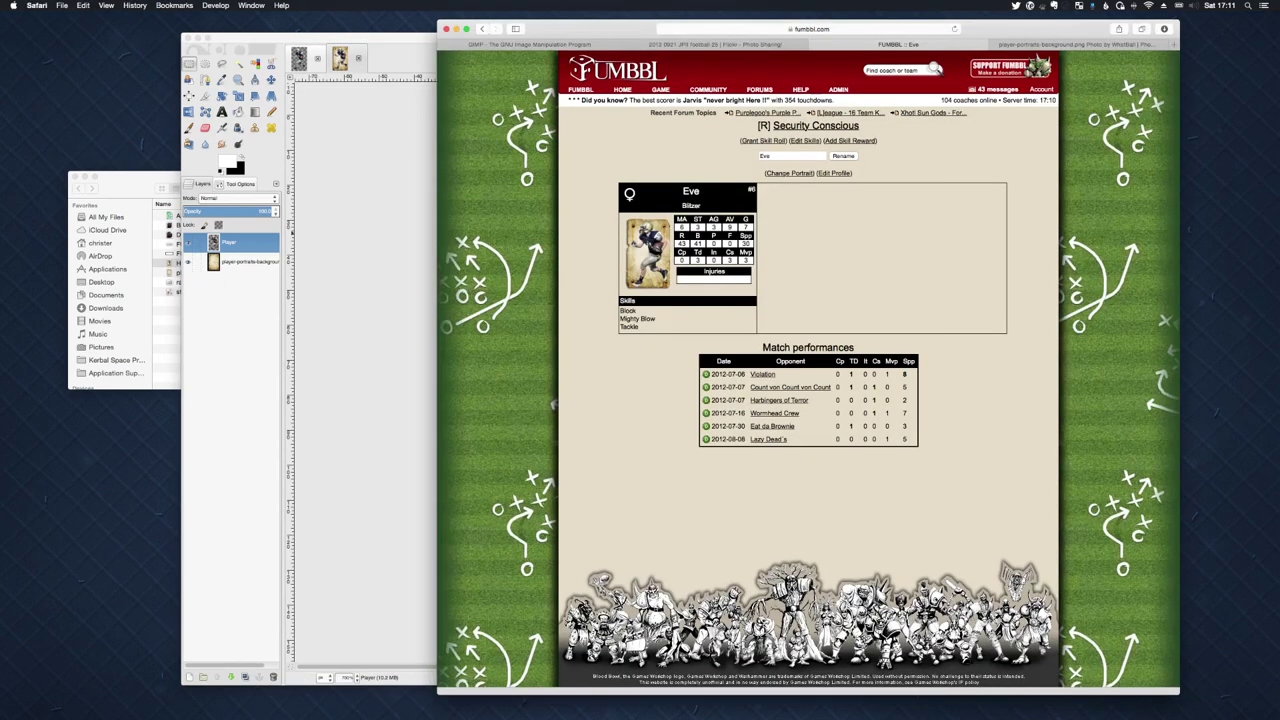
- Remove the custom portrait image from the number 6 Blitzer
mouse_move(624, 89)
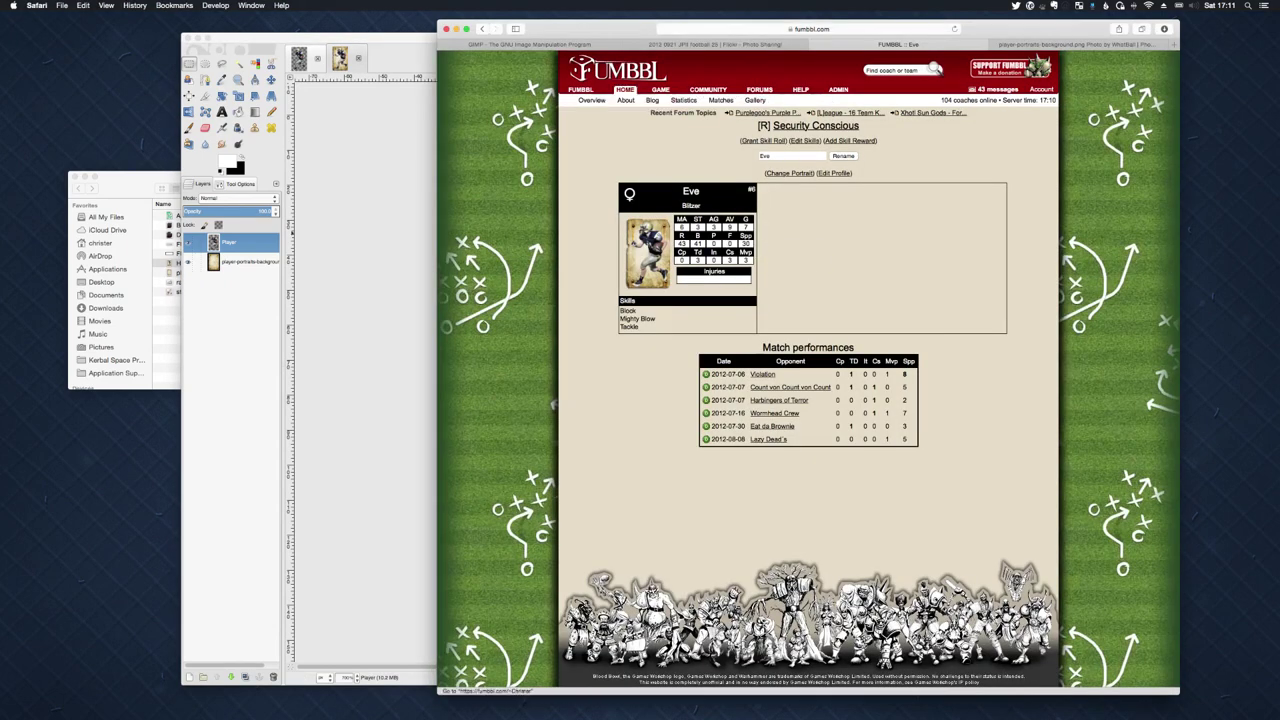
left_click(755, 100)
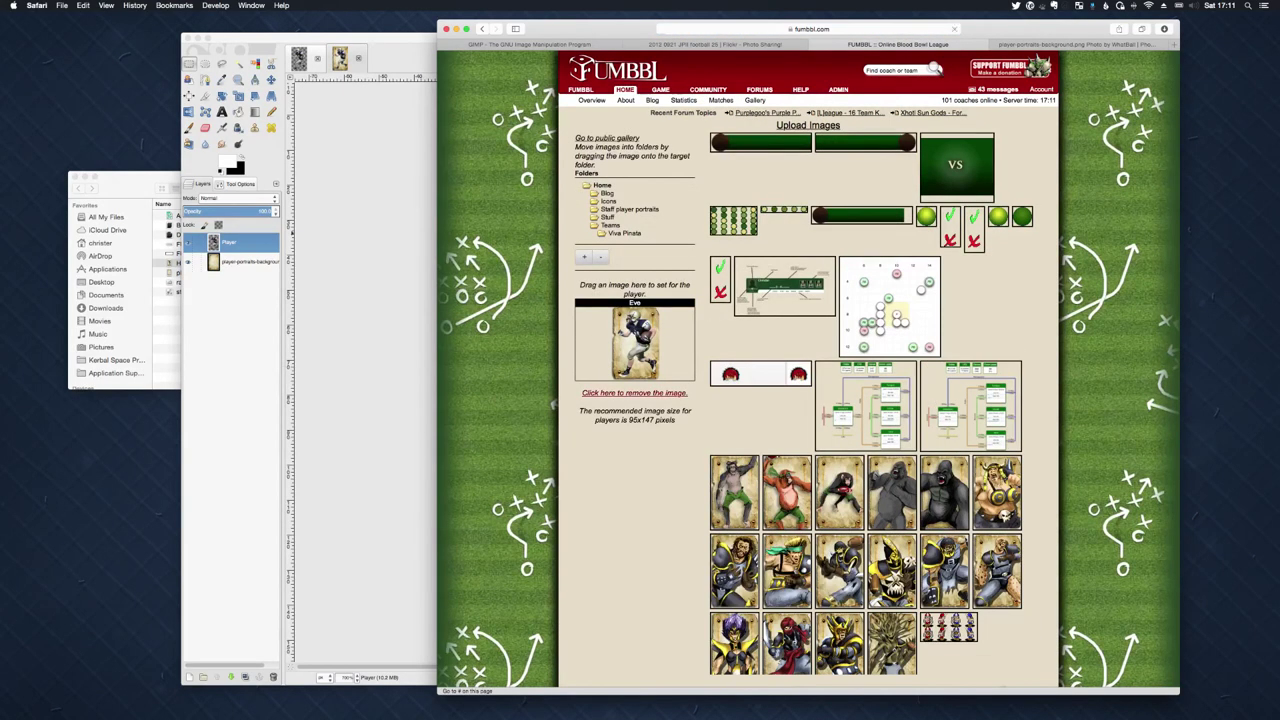
left_click(634, 392)
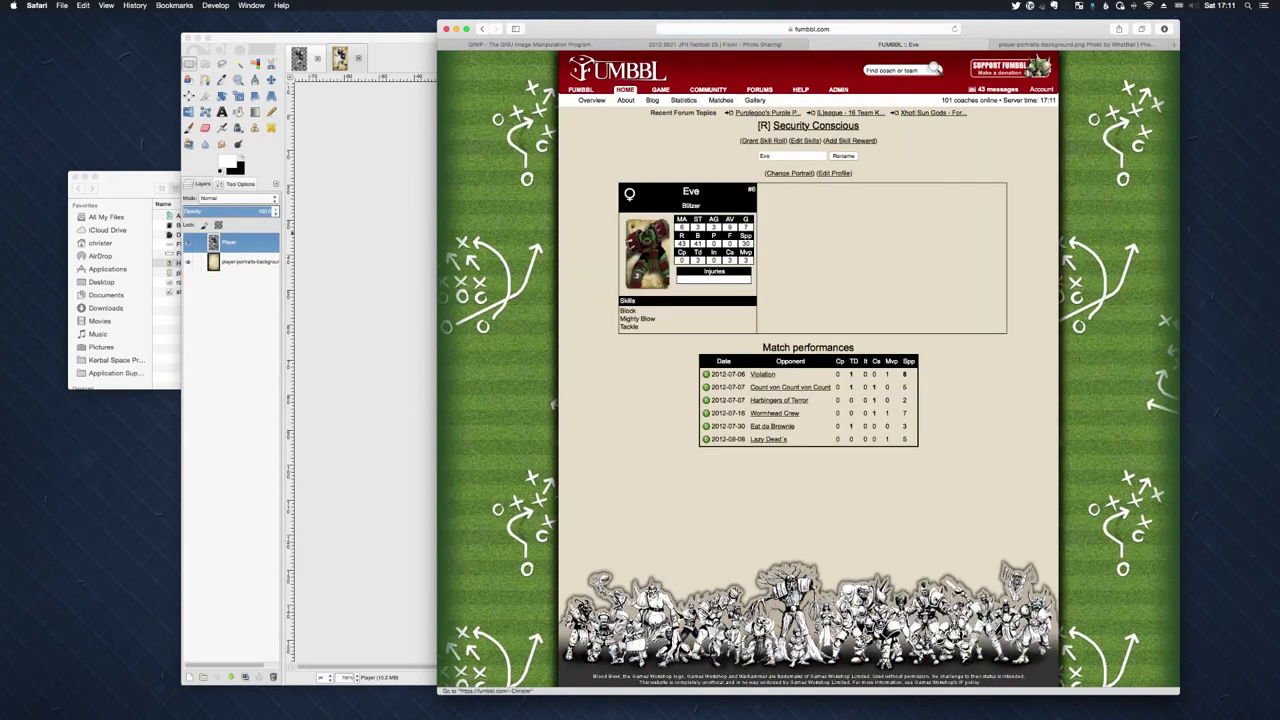
- Delete the uploaded portrait from the Stuff folder and remove the Stuff folder from the gallery
key("super+bracketleft")
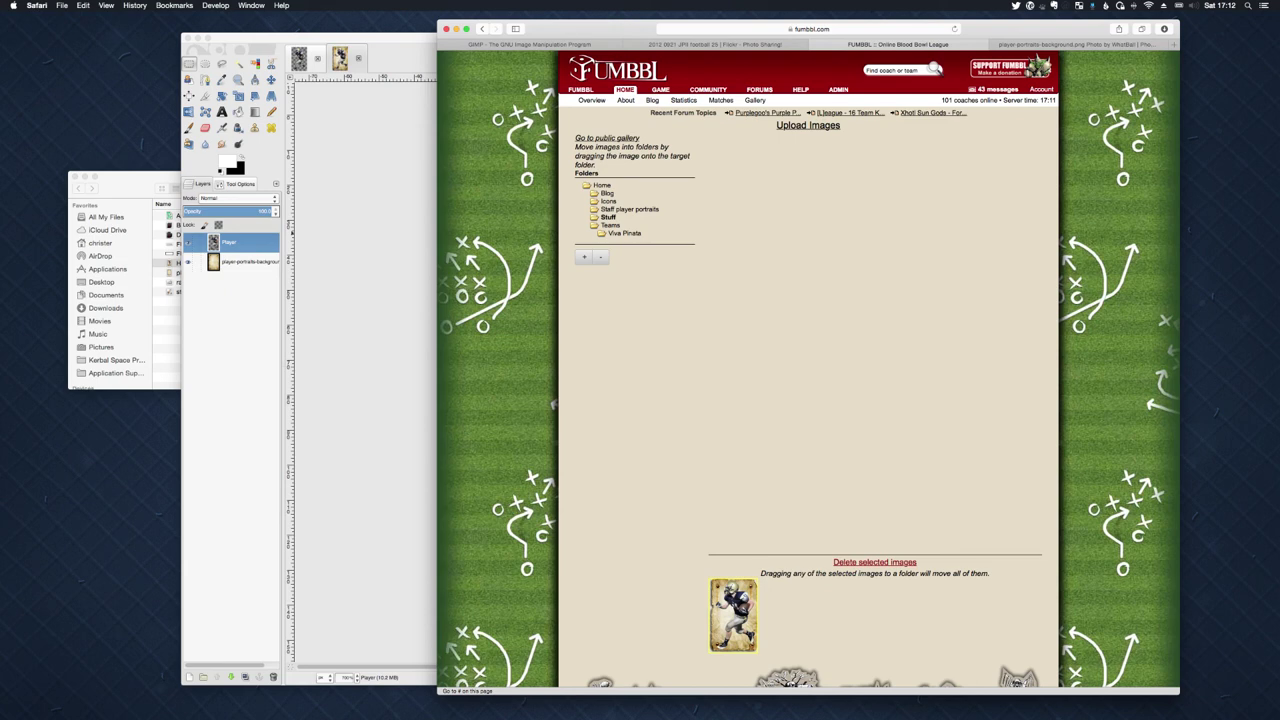
left_click(875, 562)
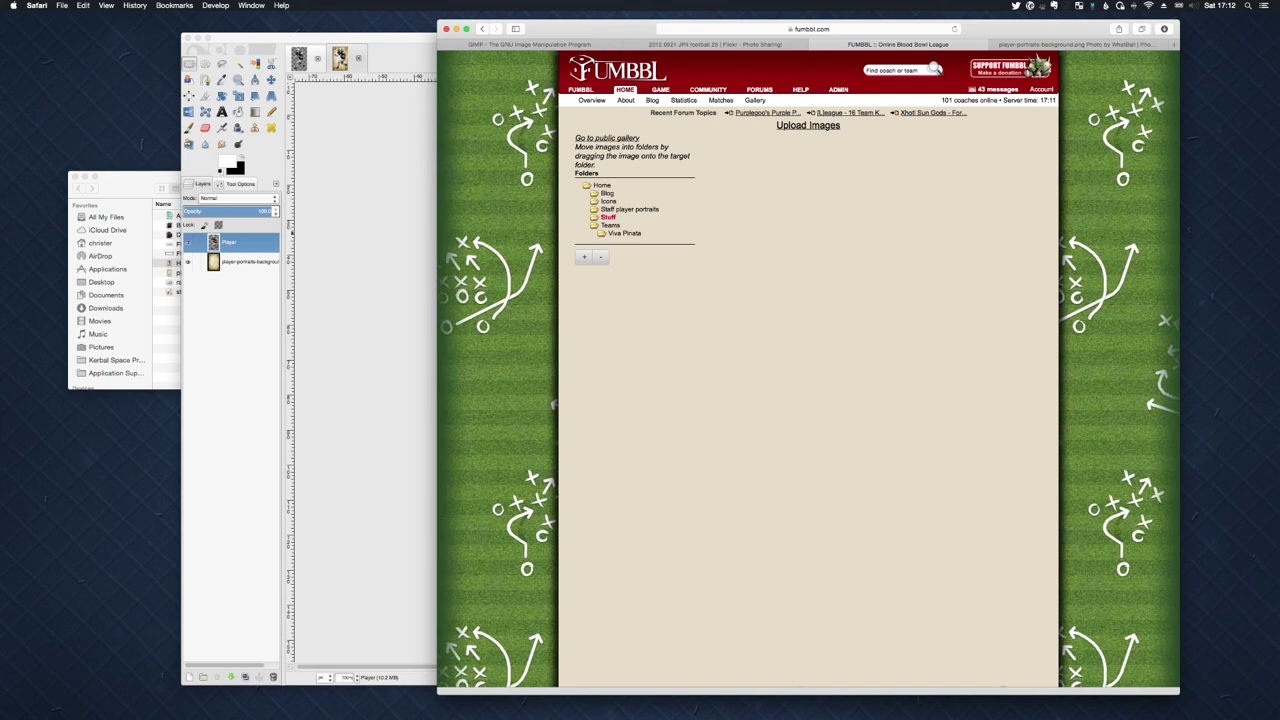
left_click(600, 257)
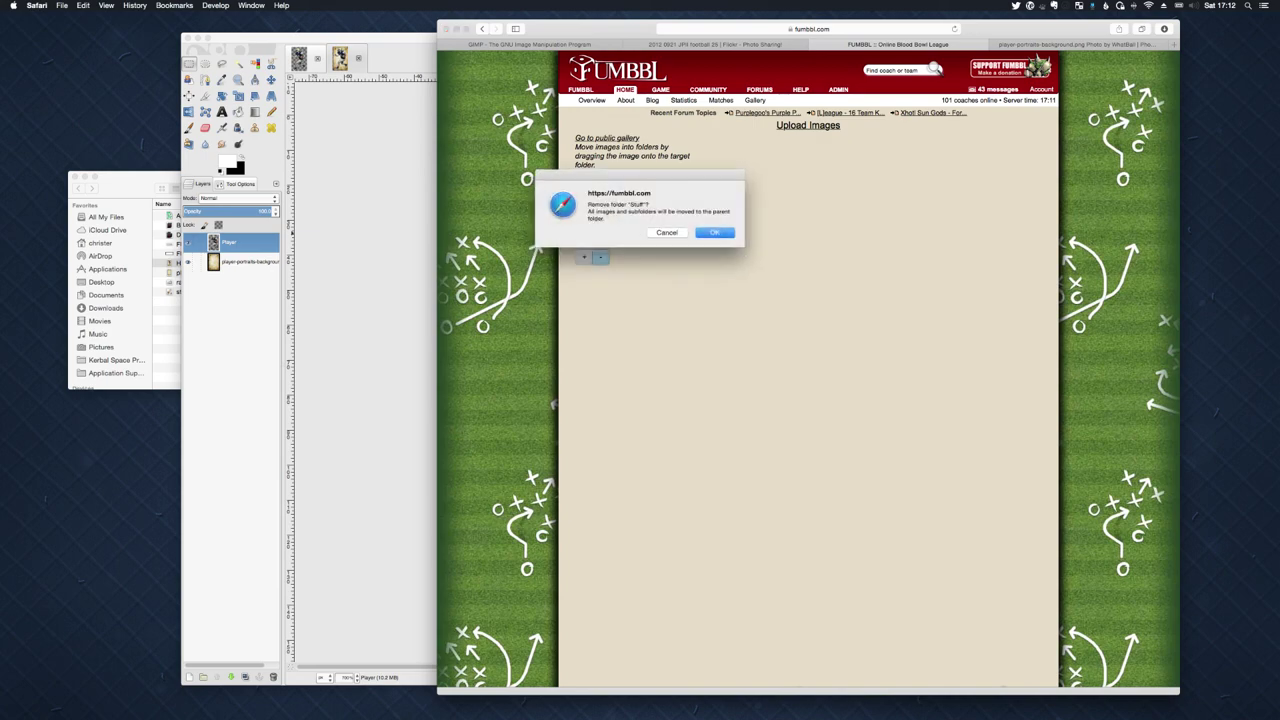
key("Return")
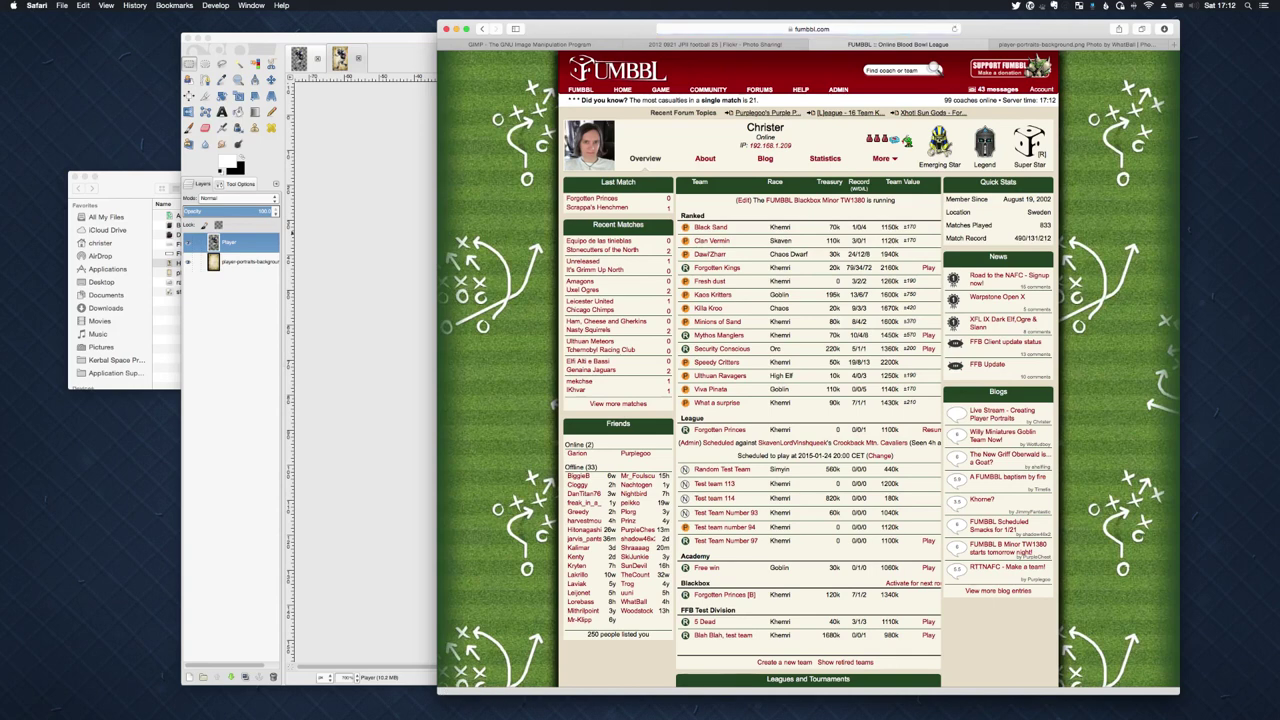